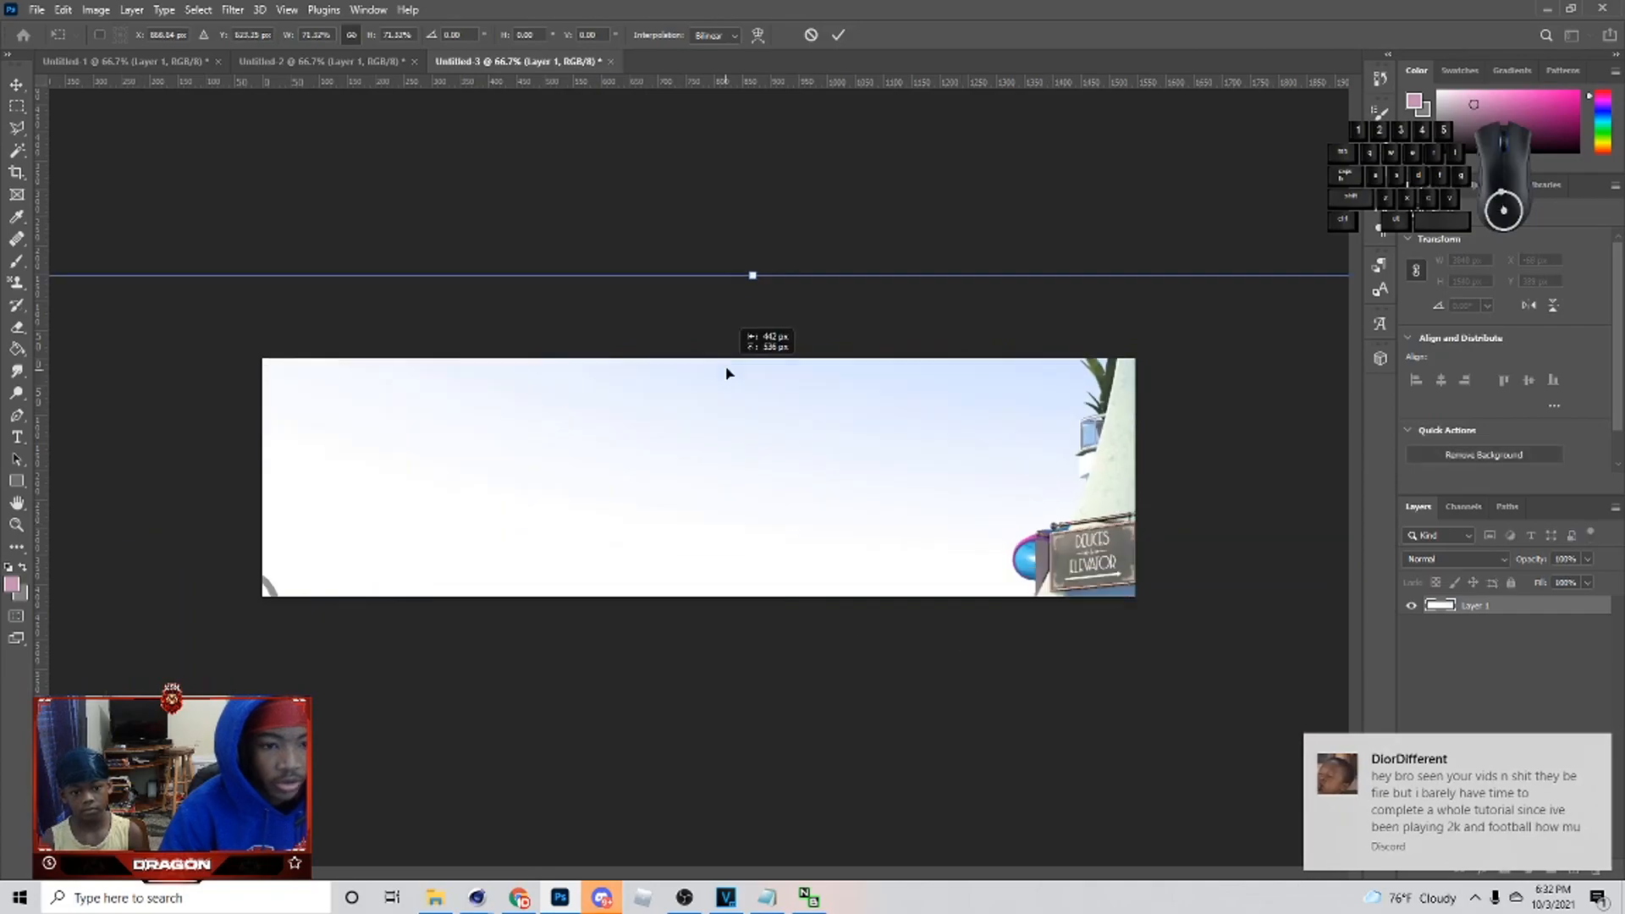
- Scale the pasted game screenshot to about 36.8% and position it so the character's upper body fills the left part of the banner
{"action": "left_click_drag", "start_coordinate": [755, 273], "coordinate": [783, 623]}
{"action": "left_click_drag", "start_coordinate": [766, 715], "coordinate": [593, 327]}
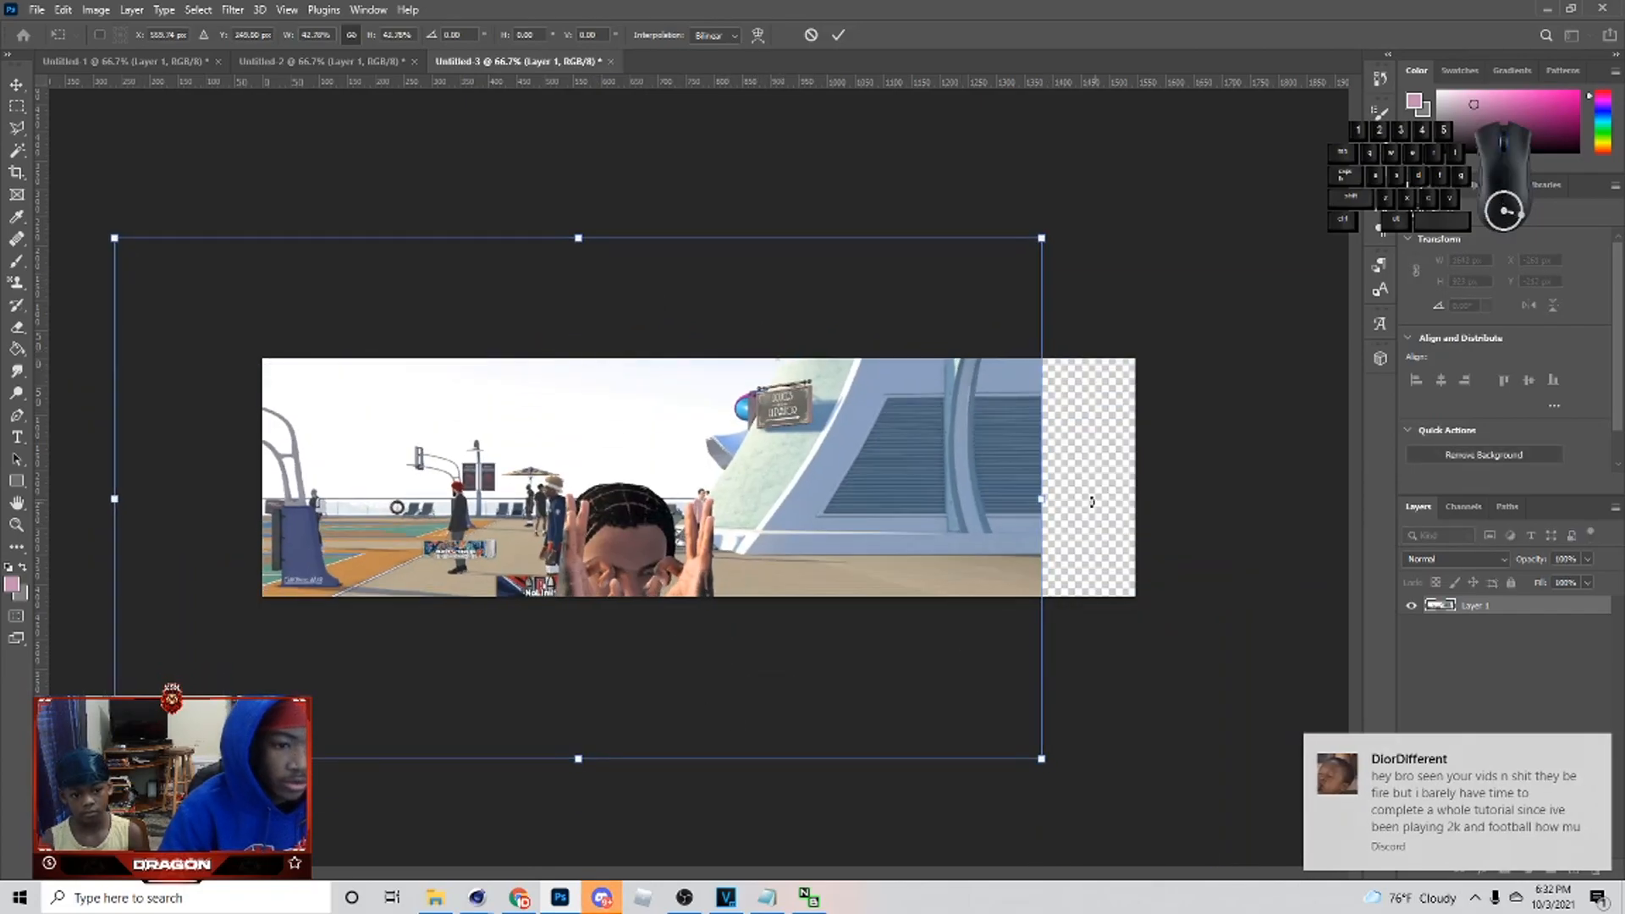
{"action": "left_click_drag", "start_coordinate": [1041, 498], "coordinate": [767, 497]}
{"action": "left_click_drag", "start_coordinate": [592, 508], "coordinate": [592, 424]}
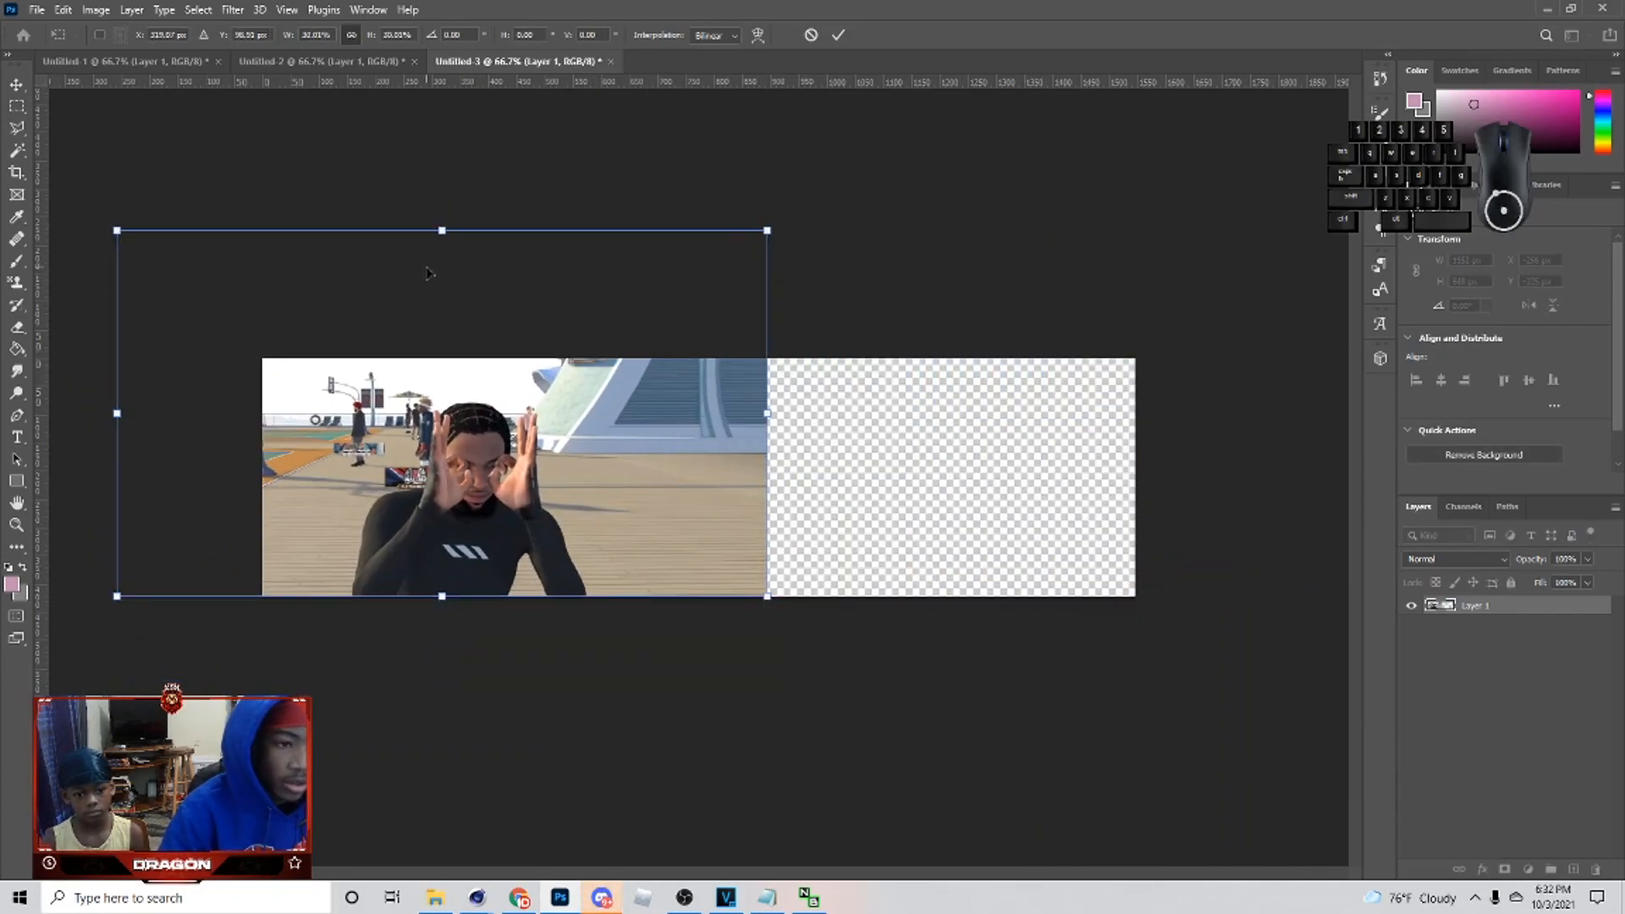
{"action": "left_click_drag", "start_coordinate": [441, 213], "coordinate": [441, 147]}
{"action": "left_click_drag", "start_coordinate": [552, 319], "coordinate": [599, 321]}
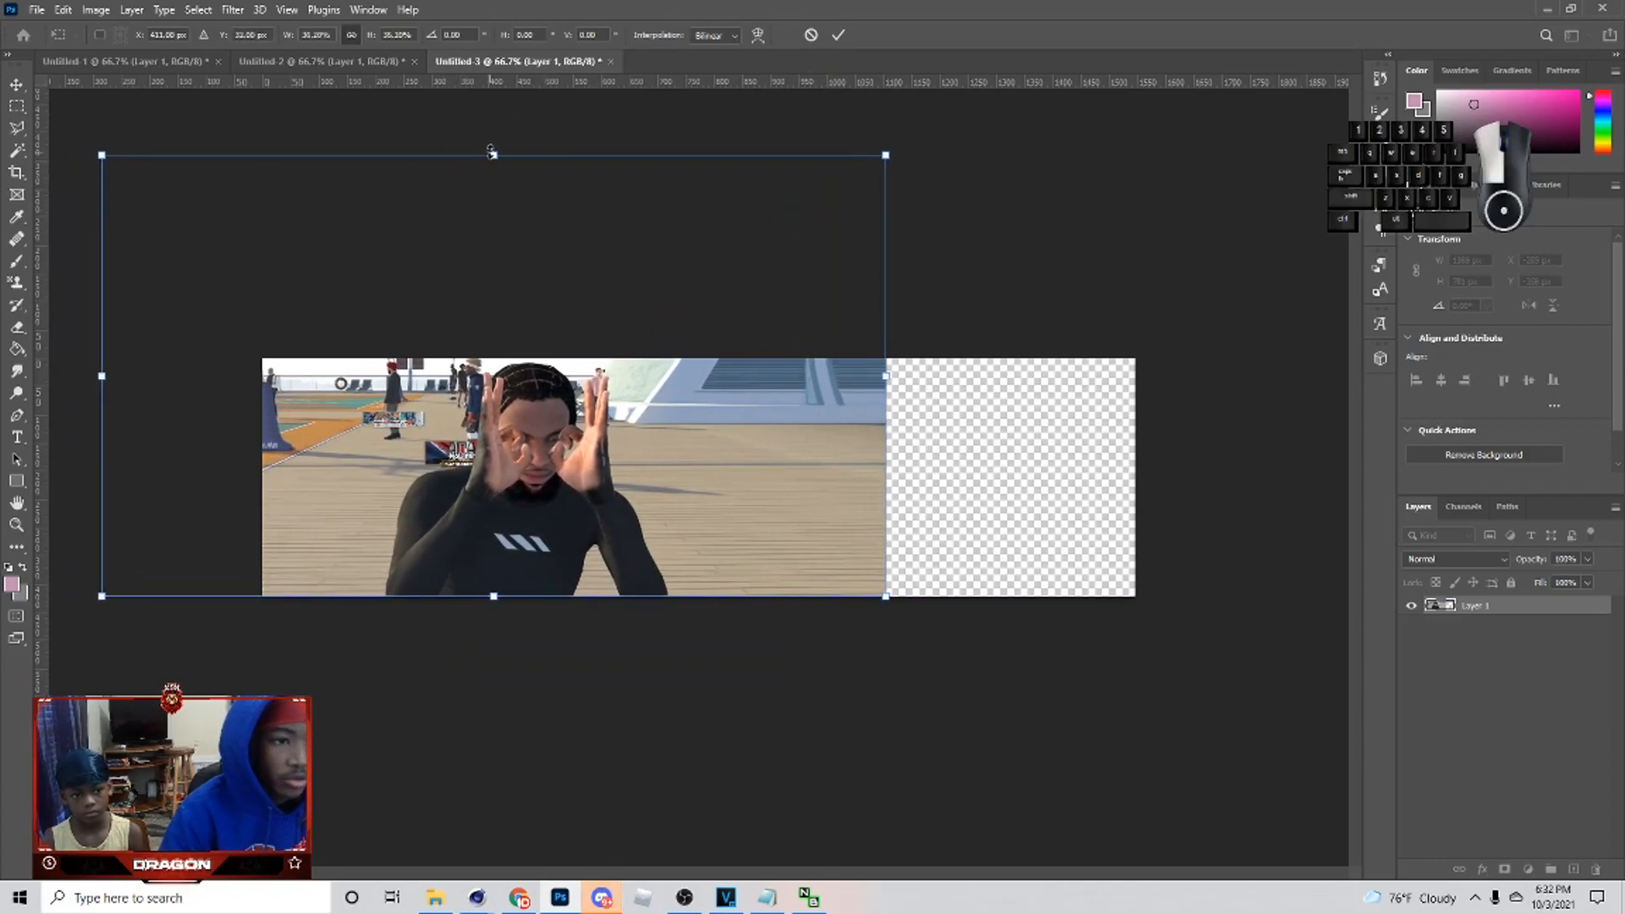
{"action": "left_click_drag", "start_coordinate": [493, 153], "coordinate": [492, 147]}
{"action": "left_click", "coordinate": [837, 35]}
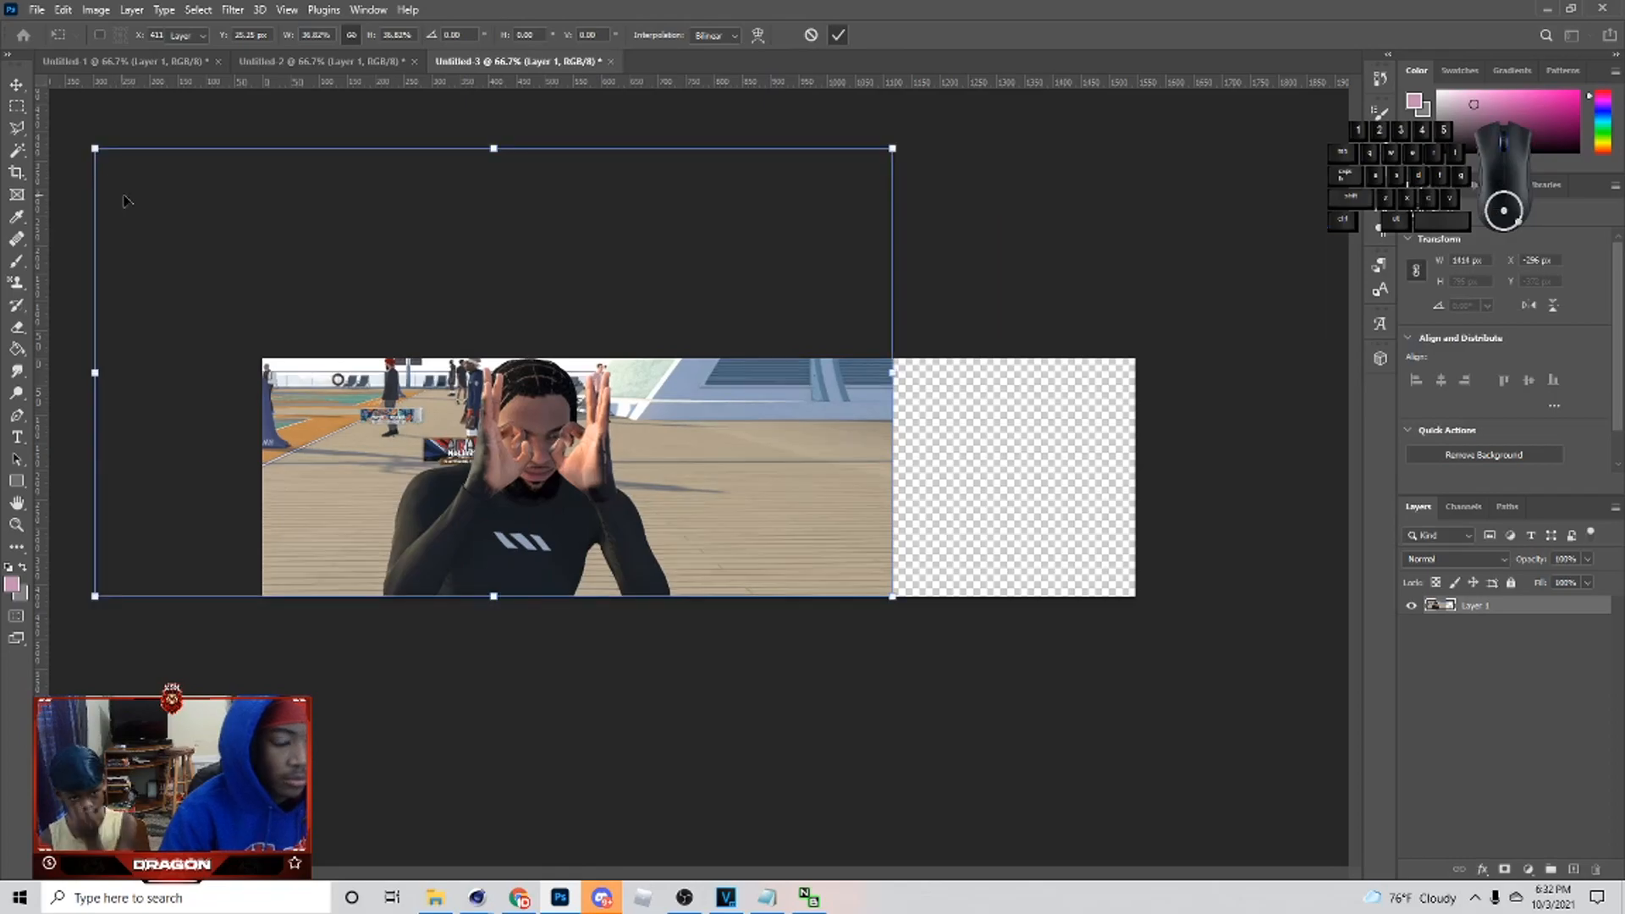
- Start a Pen path at the torso's lower edge and trace around the gap between the torso and the arm on the image's right side
{"action": "left_click", "coordinate": [17, 415]}
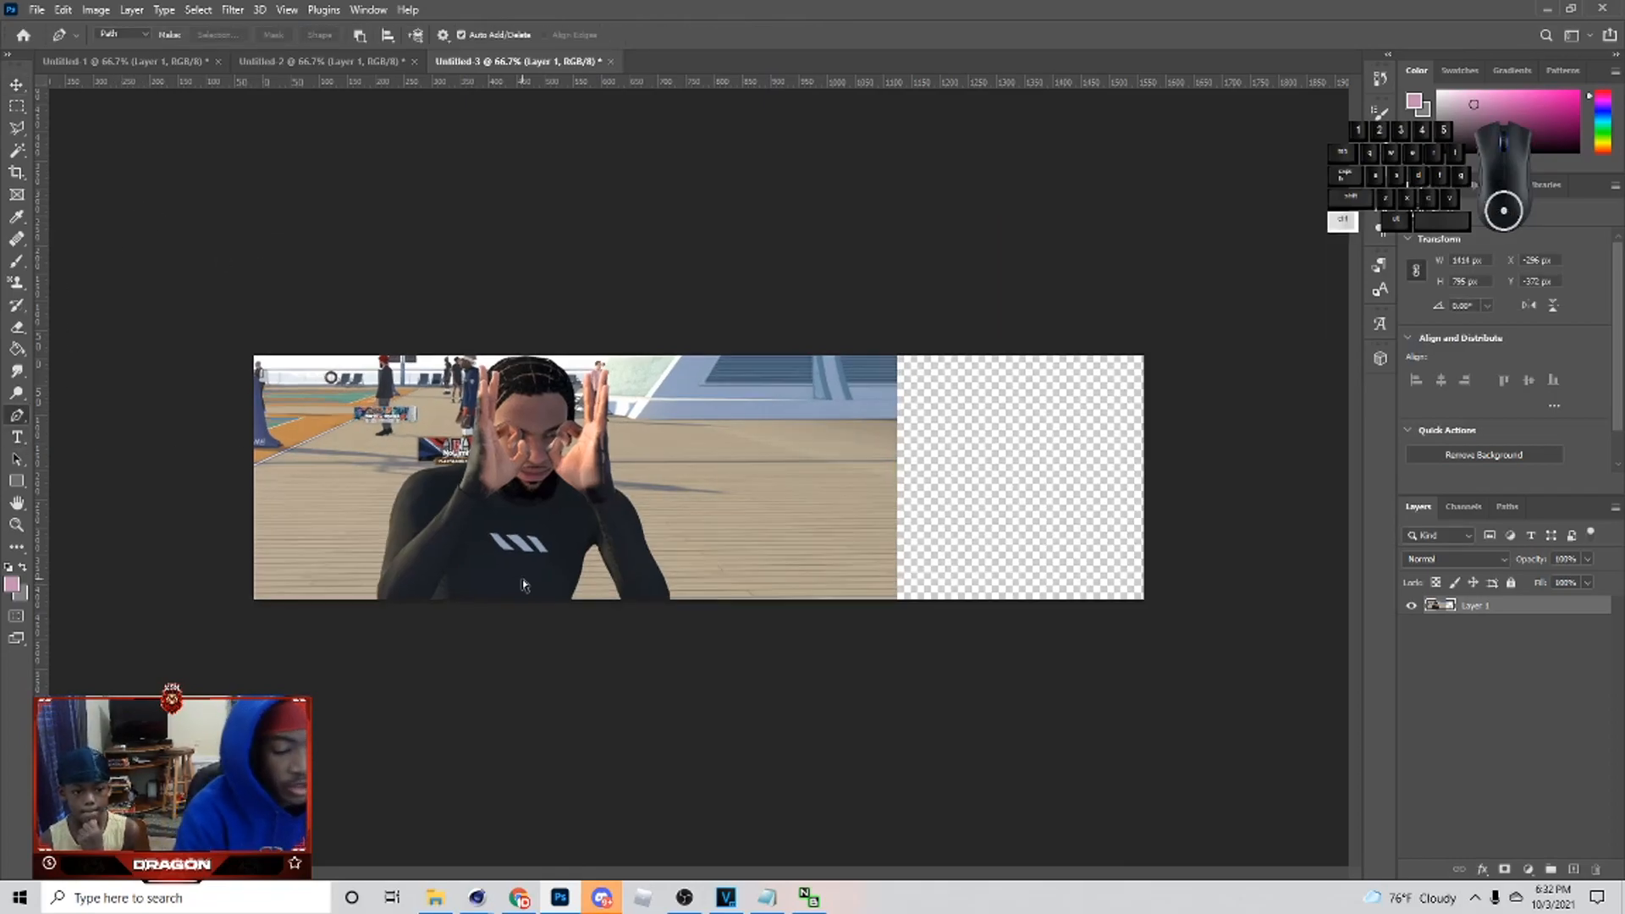
{"action": "key", "text": "ctrl+plus"}
{"action": "key", "text": "ctrl+plus"}
{"action": "key", "text": "ctrl+plus"}
{"action": "left_click_drag", "start_coordinate": [698, 874], "coordinate": [596, 869]}
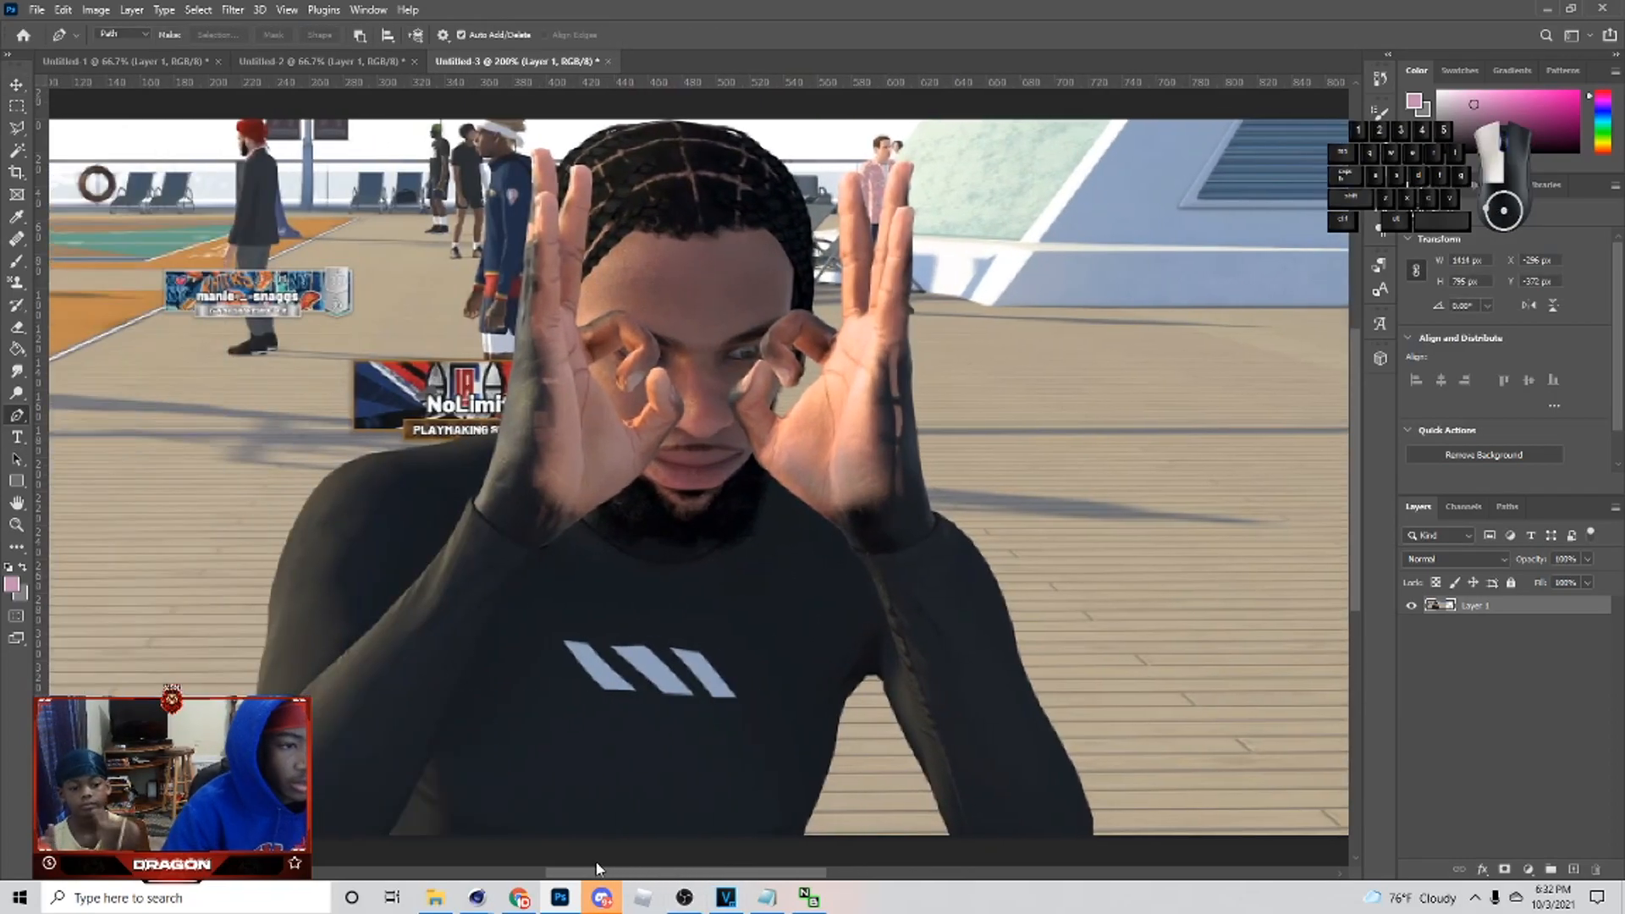
{"action": "scroll", "coordinate": [793, 775], "scroll_direction": "down", "scroll_amount": 1}
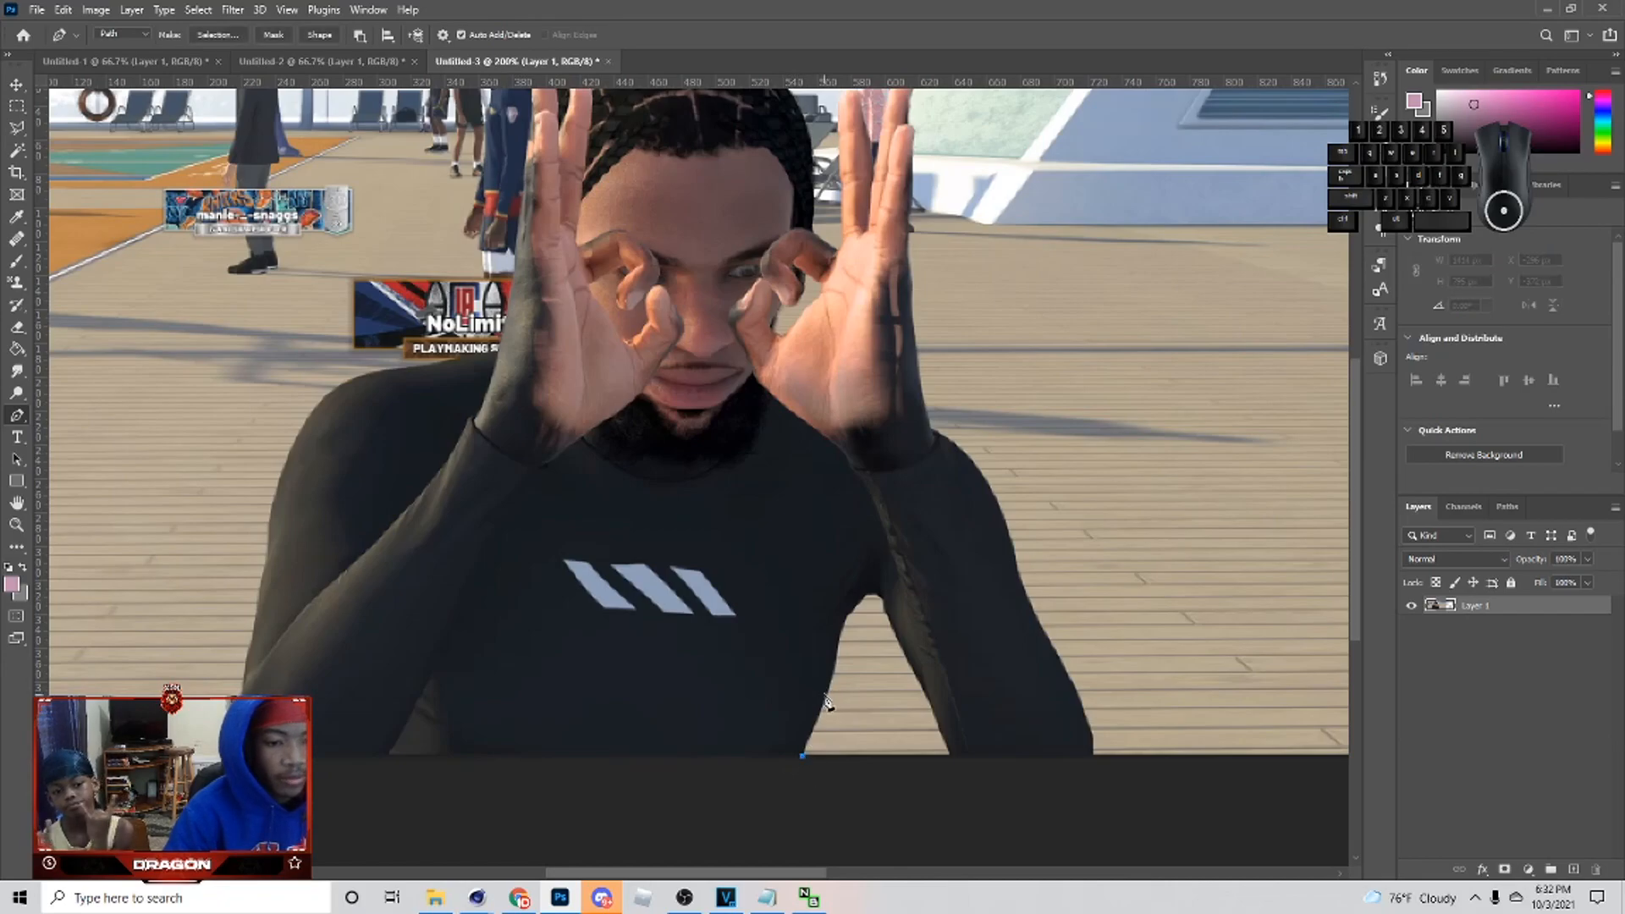
{"action": "left_click", "coordinate": [841, 618]}
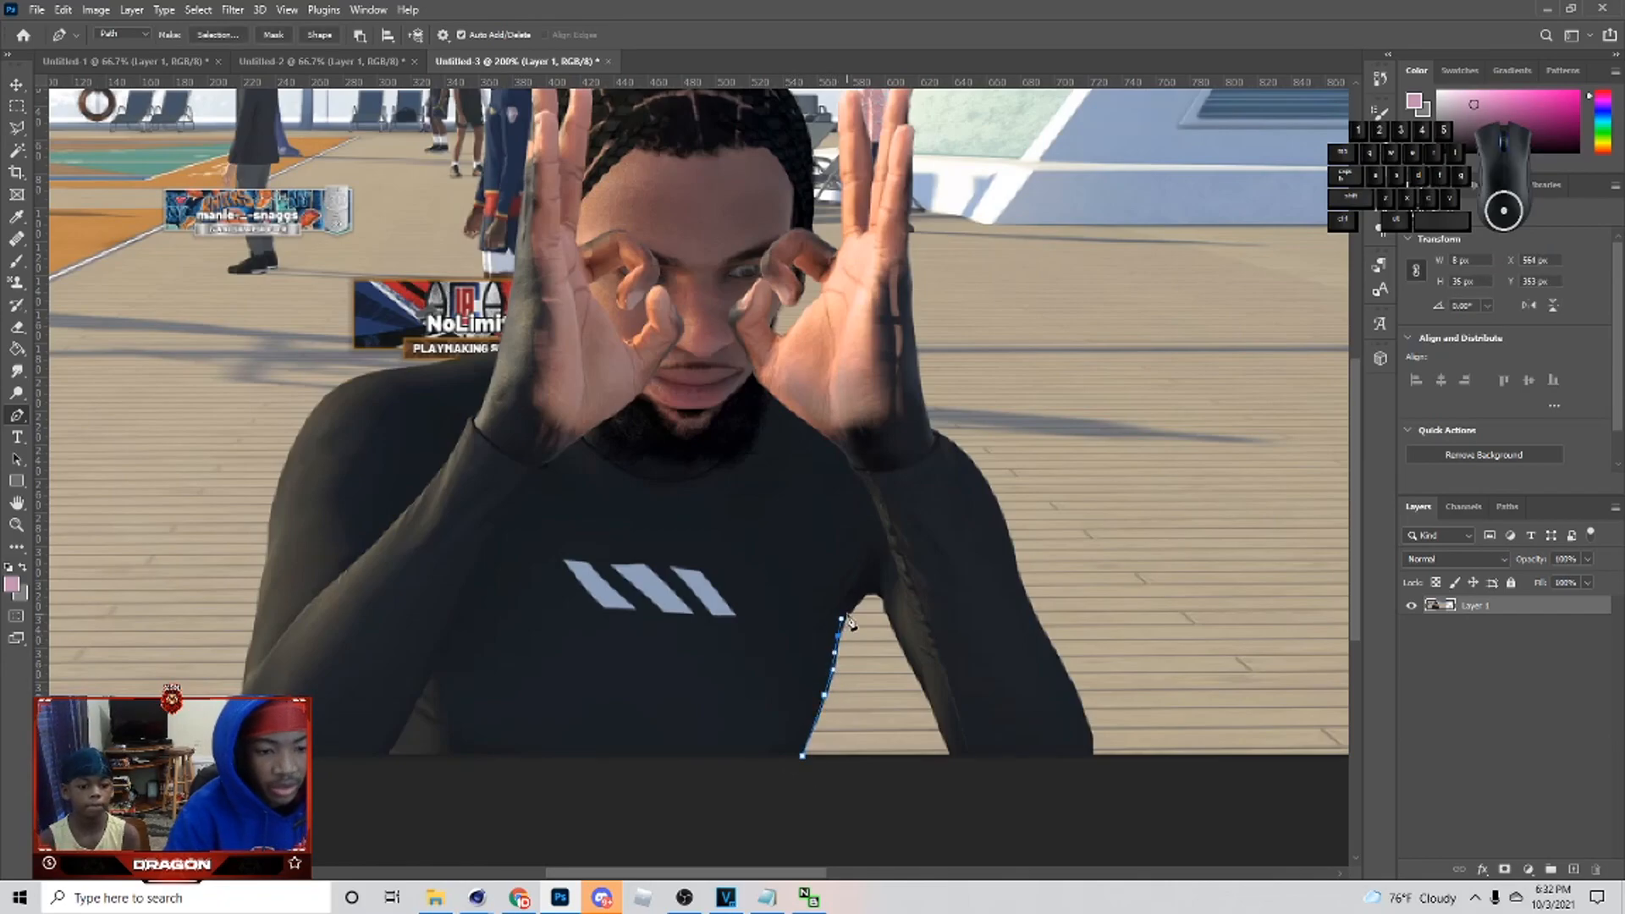
{"action": "left_click", "coordinate": [885, 598]}
{"action": "left_click_drag", "start_coordinate": [880, 595], "coordinate": [891, 631]}
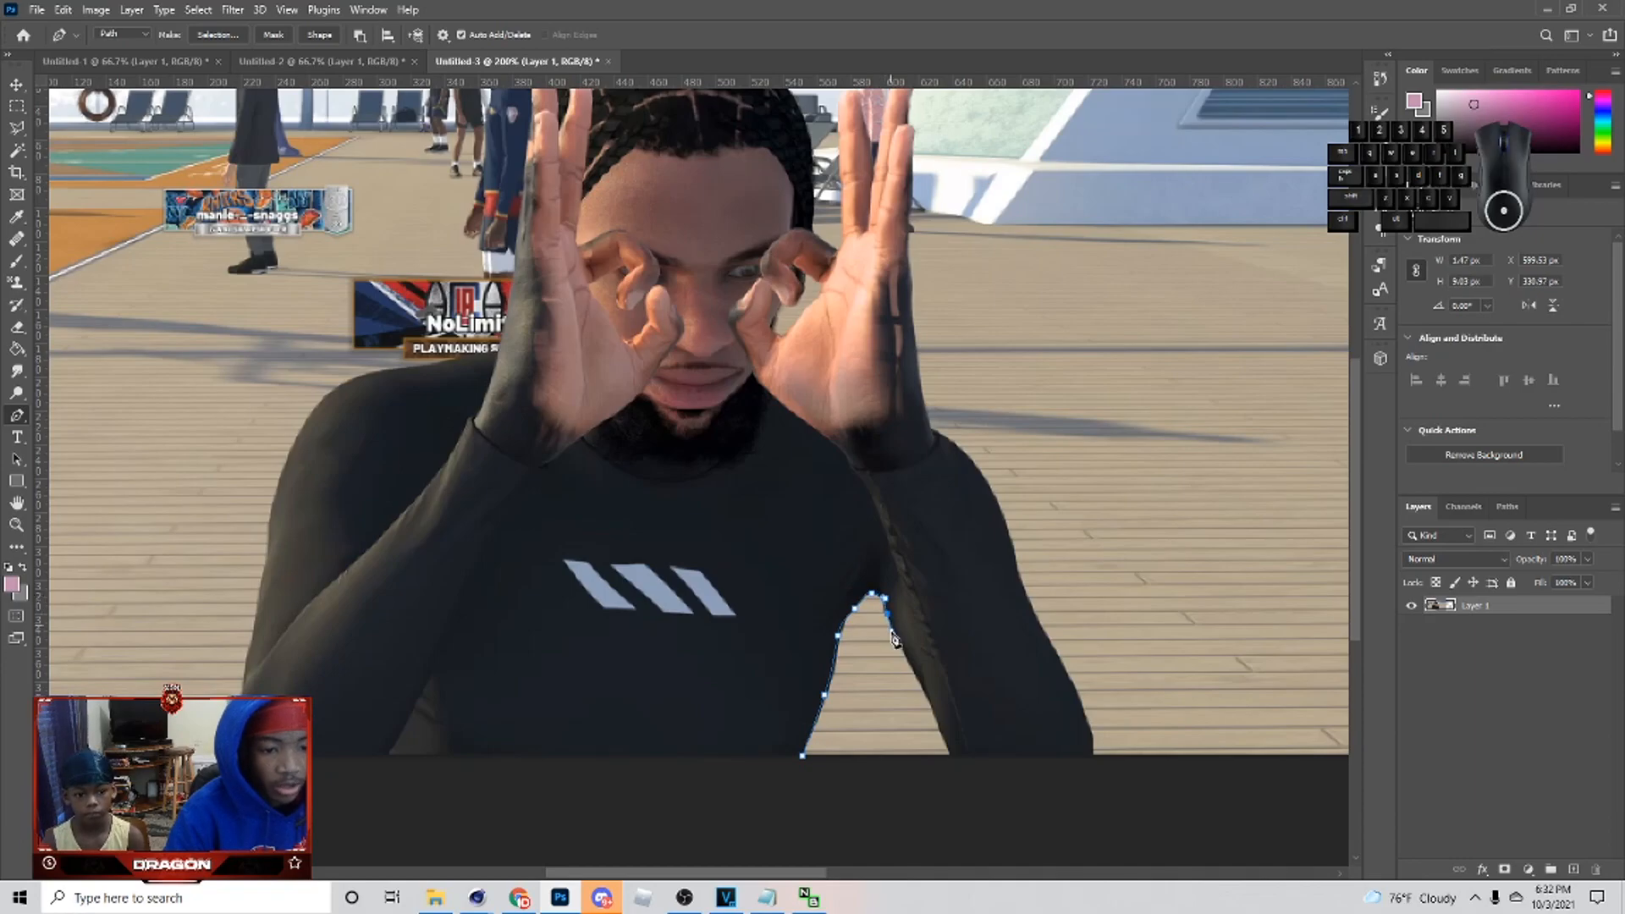
{"action": "left_click", "coordinate": [937, 727]}
- Switch to Discord and reply "$7" to the newly received direct message
{"action": "left_click", "coordinate": [1422, 827]}
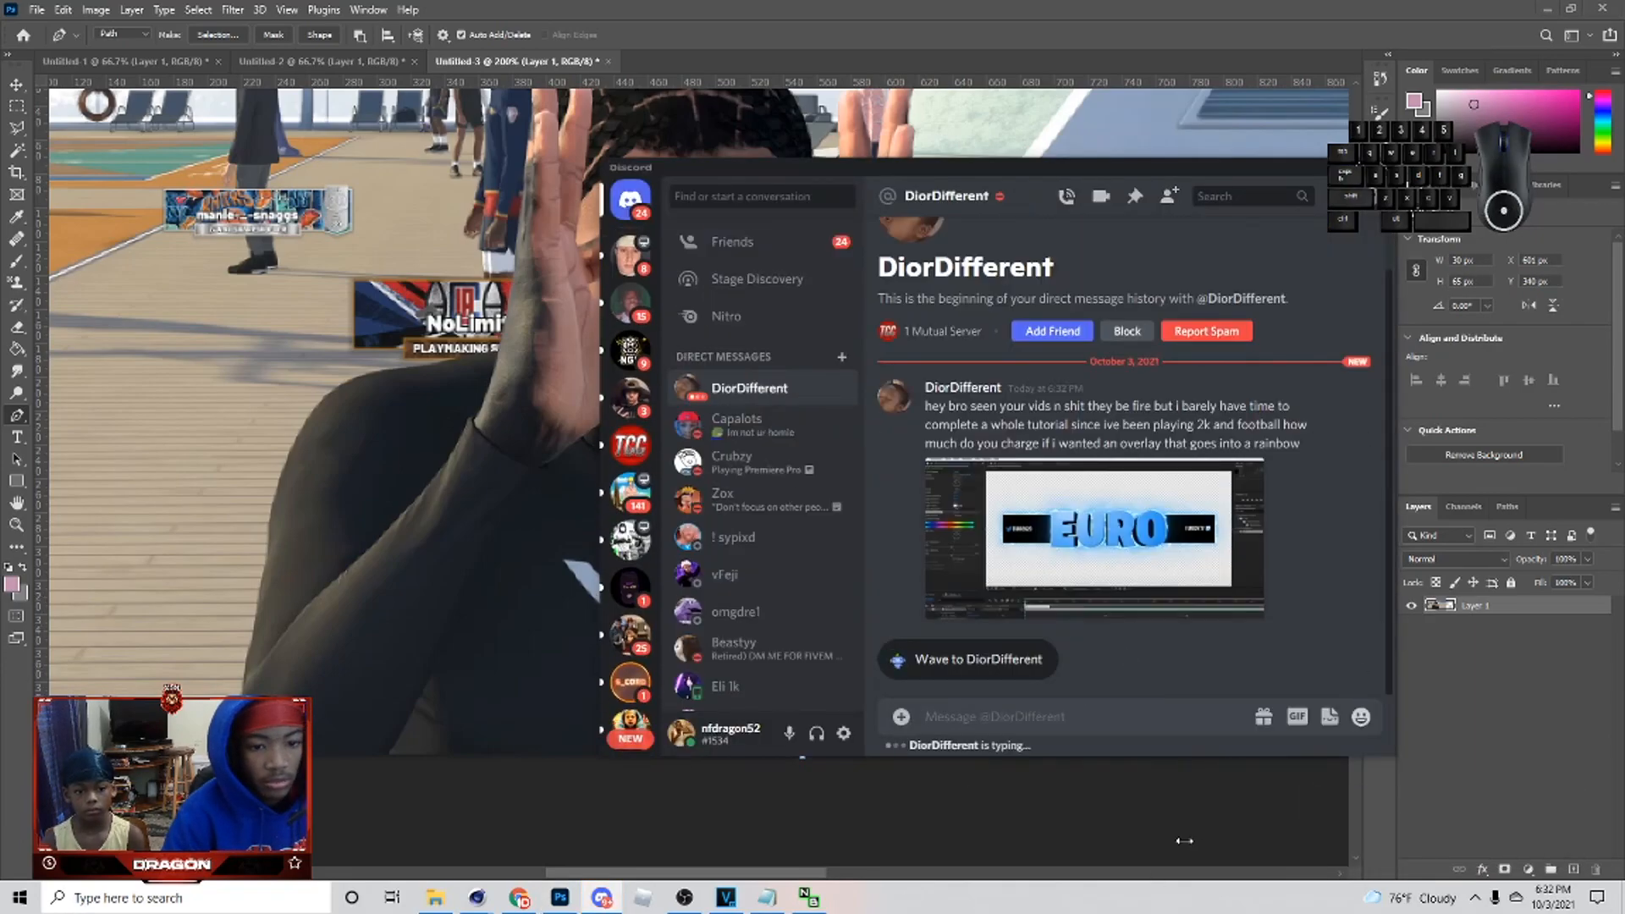
{"action": "type", "text": "$7"}
{"action": "key", "text": "Return"}
- Extend the Pen path beneath the sleeve and up the outer edge of the arm toward the wrist
{"action": "left_click_drag", "start_coordinate": [963, 759], "coordinate": [973, 762]}
{"action": "left_click", "coordinate": [1091, 750]}
{"action": "left_click", "coordinate": [1092, 735]}
{"action": "left_click", "coordinate": [1065, 666]}
{"action": "left_click_drag", "start_coordinate": [1025, 591], "coordinate": [1015, 555]}
{"action": "left_click", "coordinate": [966, 457], "text": "alt"}
{"action": "left_click_drag", "start_coordinate": [967, 456], "coordinate": [878, 327]}
- Continue the Pen path from the wrist along the outer edge of the raised hand to its fingertips
{"action": "scroll", "coordinate": [931, 497], "scroll_direction": "up", "scroll_amount": 1}
{"action": "left_click", "coordinate": [933, 488]}
{"action": "left_click", "coordinate": [928, 468]}
{"action": "scroll", "coordinate": [924, 457], "scroll_direction": "up", "scroll_amount": 4}
{"action": "scroll", "coordinate": [911, 376], "scroll_direction": "up", "scroll_amount": 5}
{"action": "left_click", "coordinate": [915, 314]}
{"action": "left_click", "coordinate": [908, 297]}
{"action": "left_click", "coordinate": [909, 269]}
{"action": "left_click", "coordinate": [903, 259]}
{"action": "left_click", "coordinate": [896, 261]}
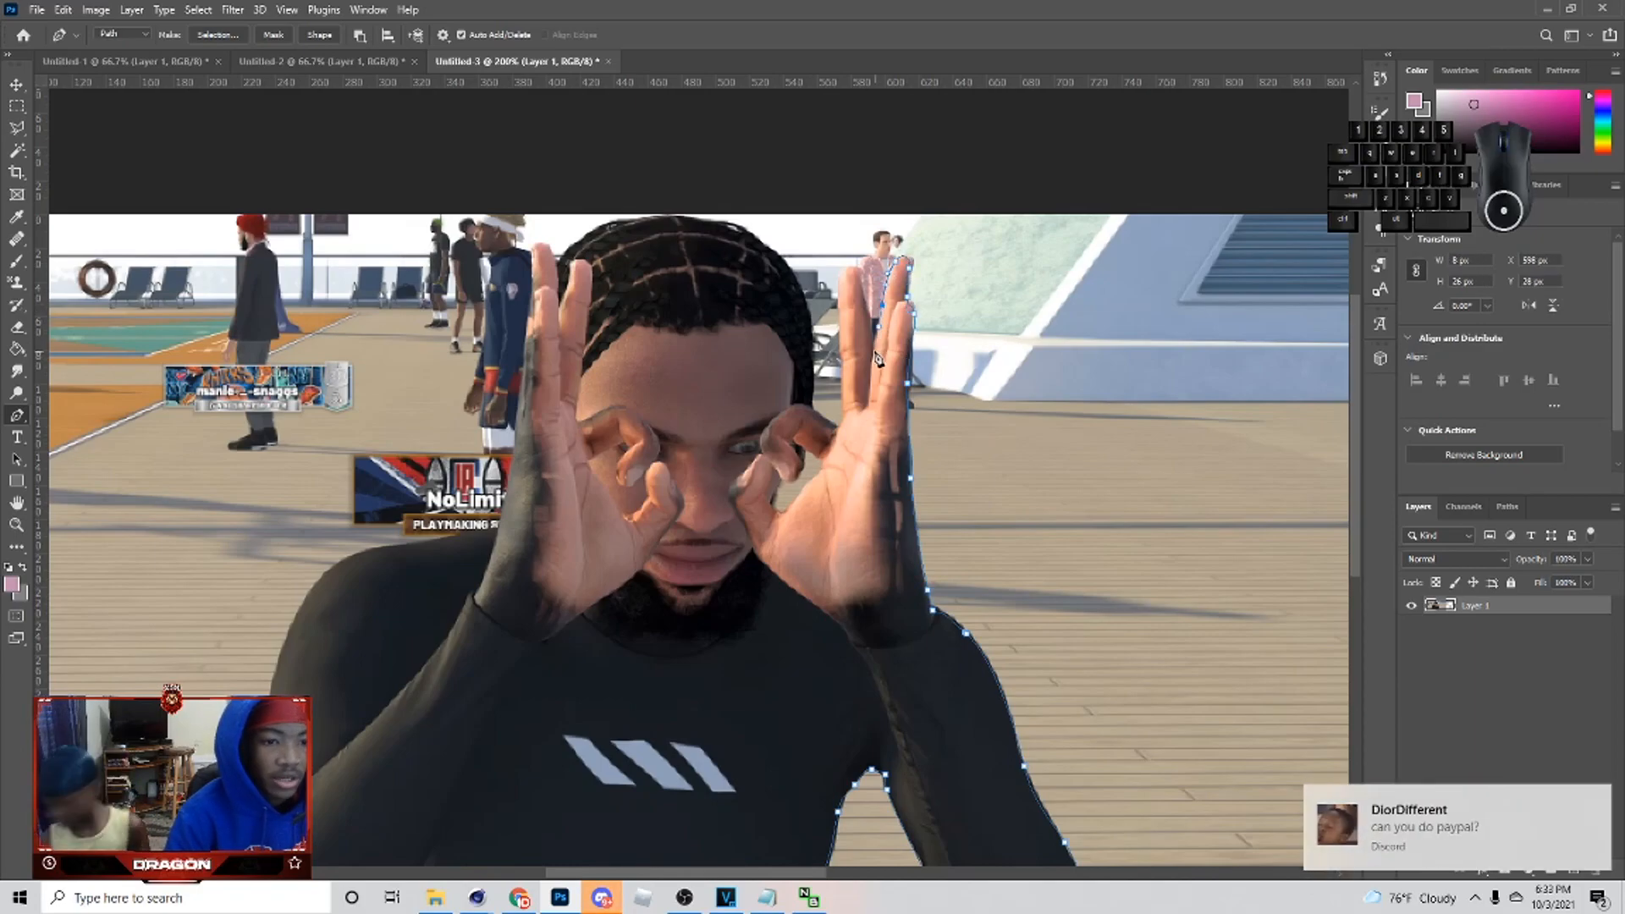
- Trace the Pen path down the inner finger of the hand to the side of the head
{"action": "left_click", "coordinate": [843, 276]}
{"action": "left_click", "coordinate": [842, 364]}
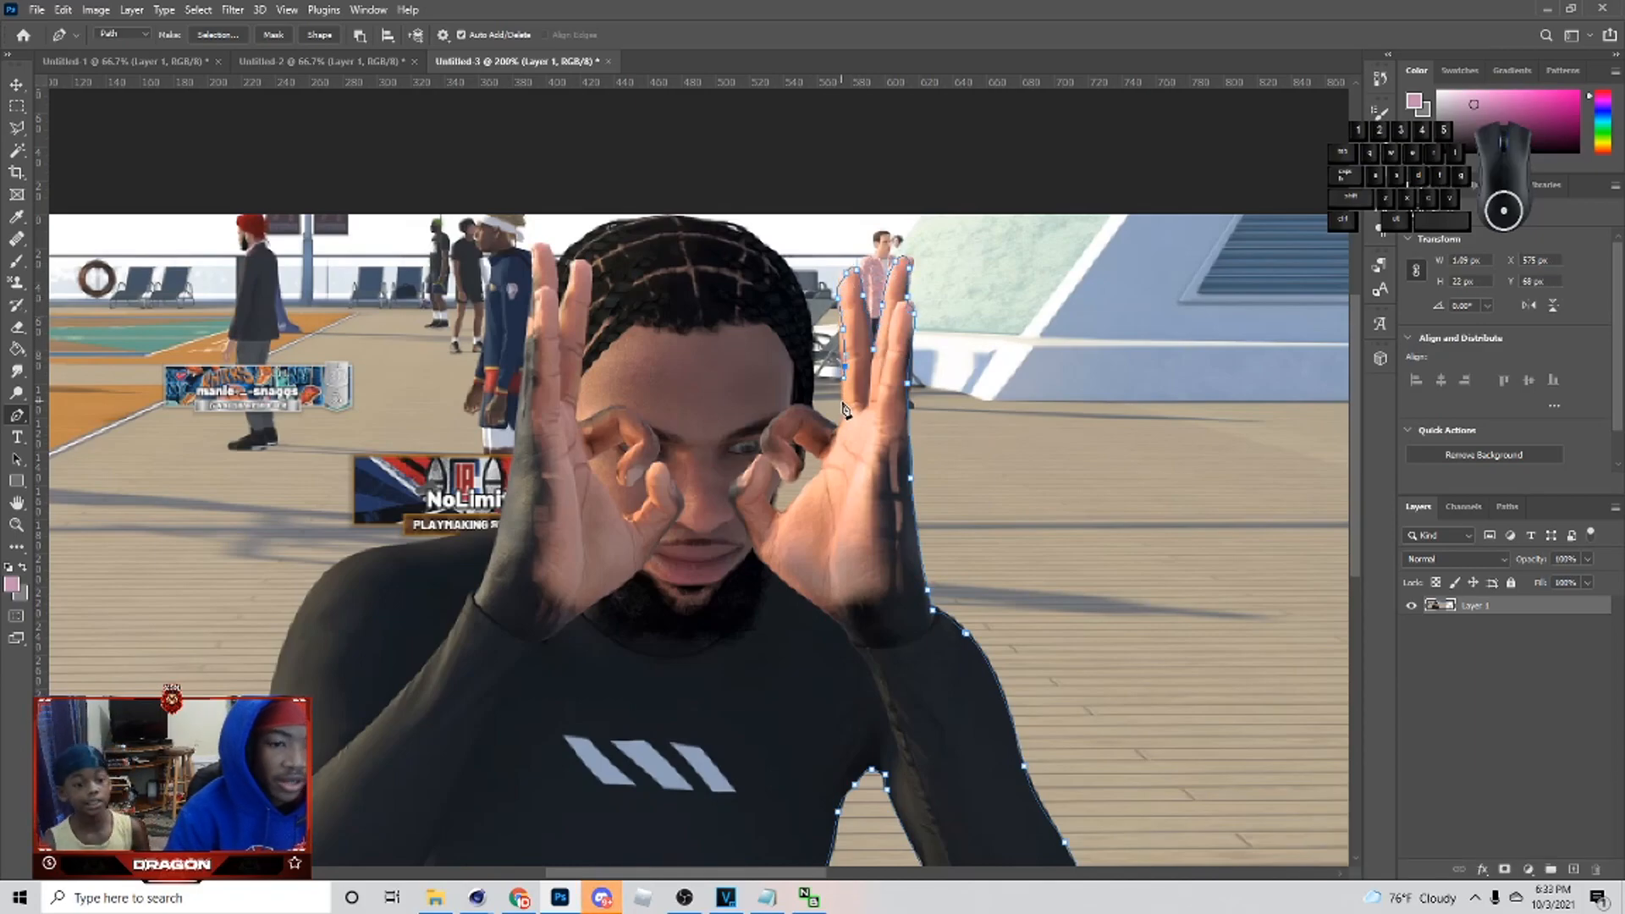
{"action": "left_click", "coordinate": [842, 422]}
{"action": "left_click", "coordinate": [822, 415]}
{"action": "left_click", "coordinate": [814, 409]}
- Trace the Pen path over the top of the braided hair to the fingertips of the other raised hand
{"action": "left_click_drag", "start_coordinate": [805, 306], "coordinate": [528, 301]}
{"action": "scroll", "coordinate": [783, 275], "scroll_direction": "up", "scroll_amount": 1}
{"action": "left_click", "coordinate": [736, 279]}
{"action": "left_click", "coordinate": [711, 276]}
{"action": "left_click", "coordinate": [589, 289], "text": "alt"}
{"action": "left_click", "coordinate": [574, 298]}
{"action": "left_click", "coordinate": [559, 318]}
{"action": "left_click", "coordinate": [553, 316]}
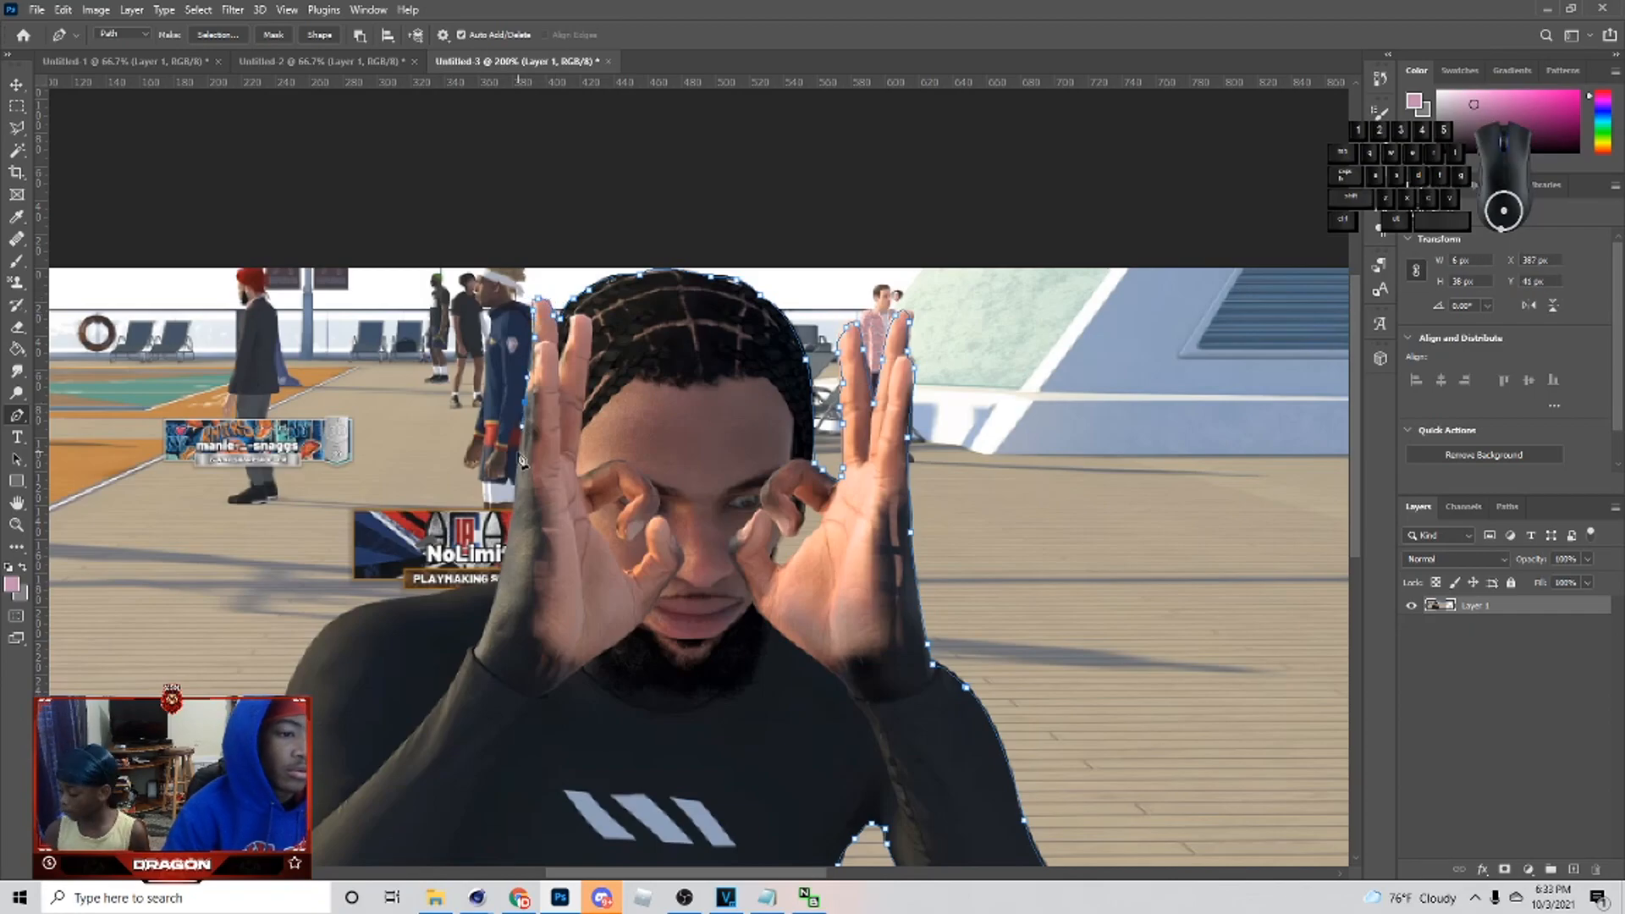
- Trace the Pen path along the other hand's outer edge, around the shoulder and down the upper arm
{"action": "scroll", "coordinate": [508, 546], "scroll_direction": "down", "scroll_amount": 1}
{"action": "left_click", "coordinate": [414, 501]}
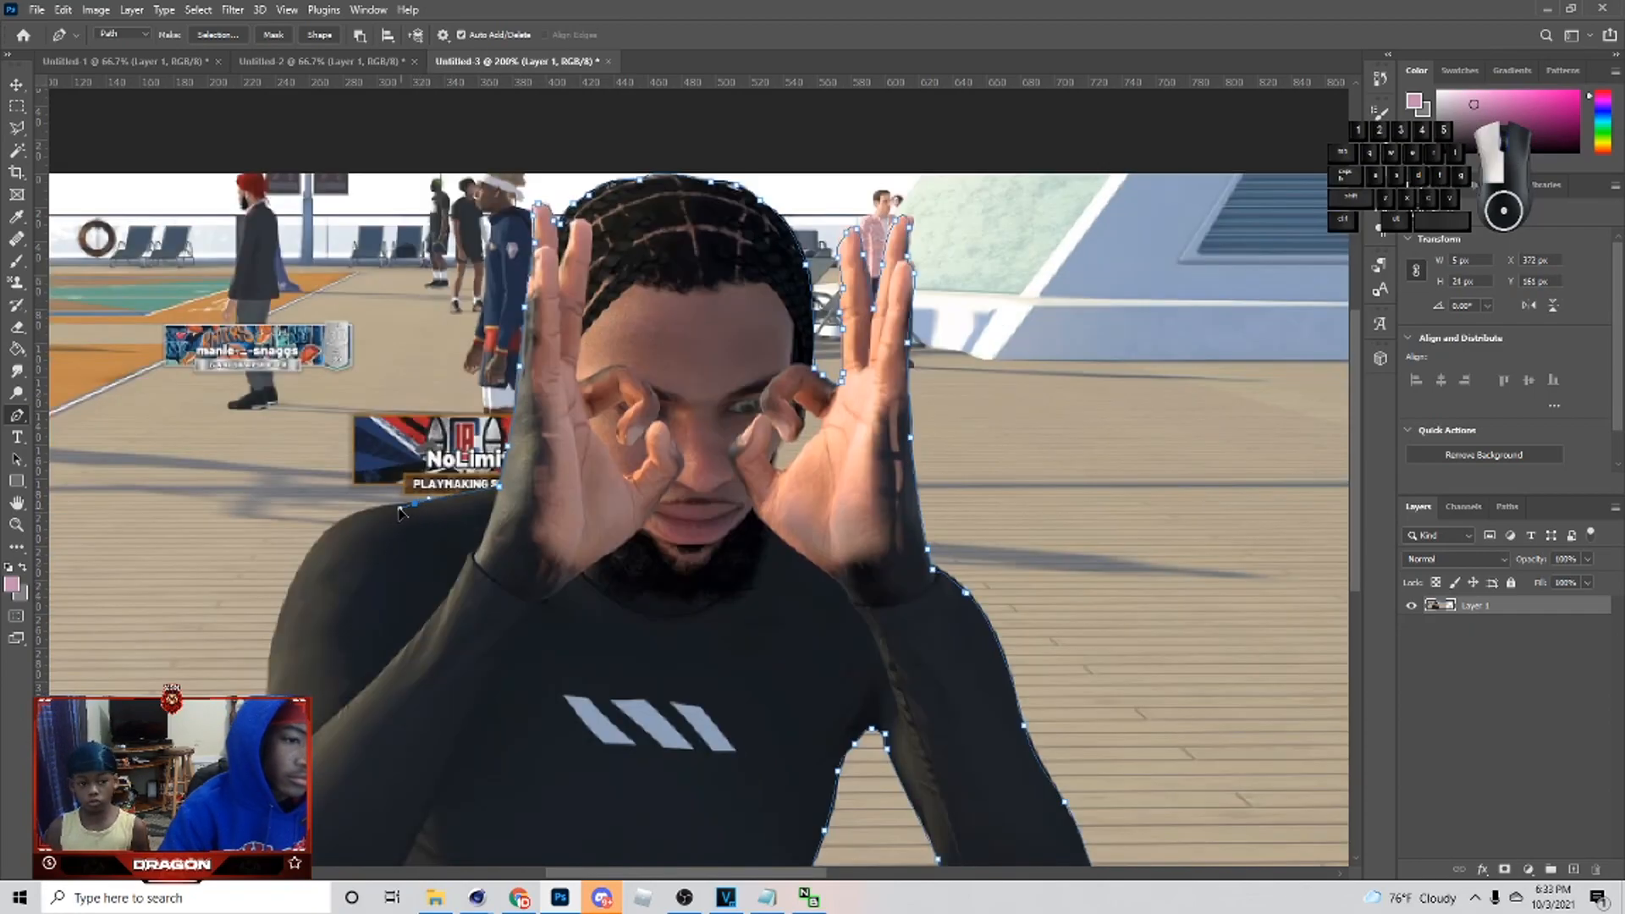
{"action": "scroll", "coordinate": [415, 507], "scroll_direction": "down", "scroll_amount": 6}
{"action": "left_click_drag", "start_coordinate": [334, 445], "coordinate": [272, 489]}
{"action": "scroll", "coordinate": [334, 446], "scroll_direction": "down", "scroll_amount": 5}
{"action": "left_click", "coordinate": [267, 530]}
{"action": "left_click", "coordinate": [264, 557]}
- Trace the rest of the sleeve and close the Pen path below the canvas edge at its starting point
{"action": "scroll", "coordinate": [265, 555], "scroll_direction": "down", "scroll_amount": 7}
{"action": "left_click_drag", "start_coordinate": [246, 548], "coordinate": [239, 615]}
{"action": "left_click", "coordinate": [271, 664]}
{"action": "left_click", "coordinate": [699, 732]}
{"action": "left_click", "coordinate": [772, 695]}
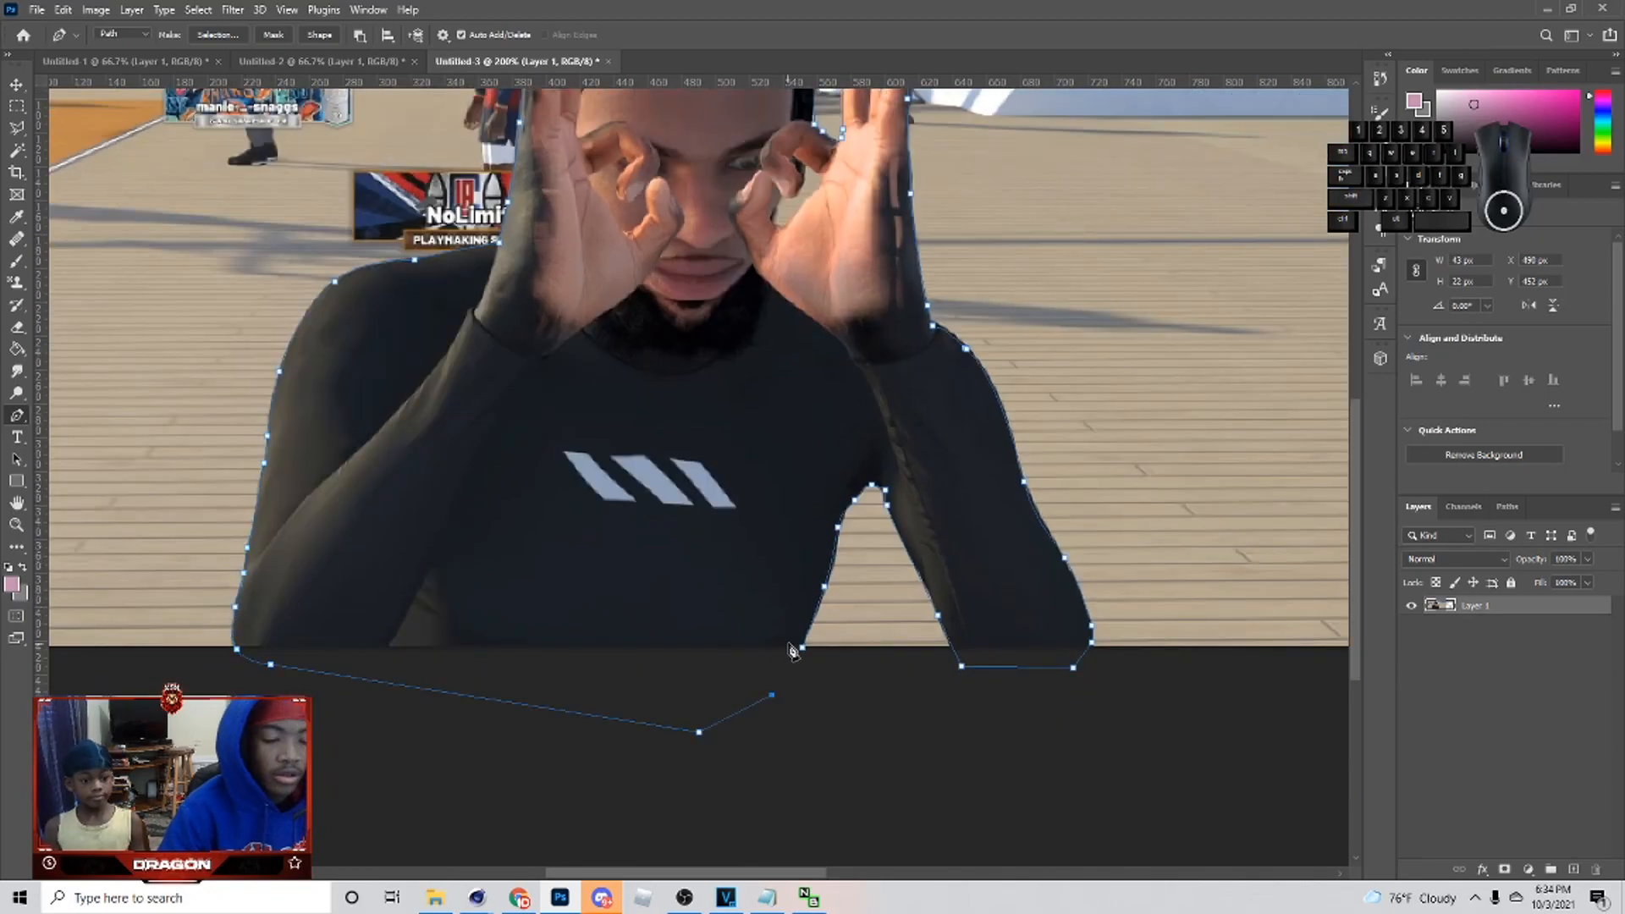
{"action": "left_click", "coordinate": [801, 651]}
- Convert the closed path around the character into a selection
{"action": "scroll", "coordinate": [787, 668], "scroll_direction": "up", "scroll_amount": 2}
{"action": "right_click", "coordinate": [692, 434]}
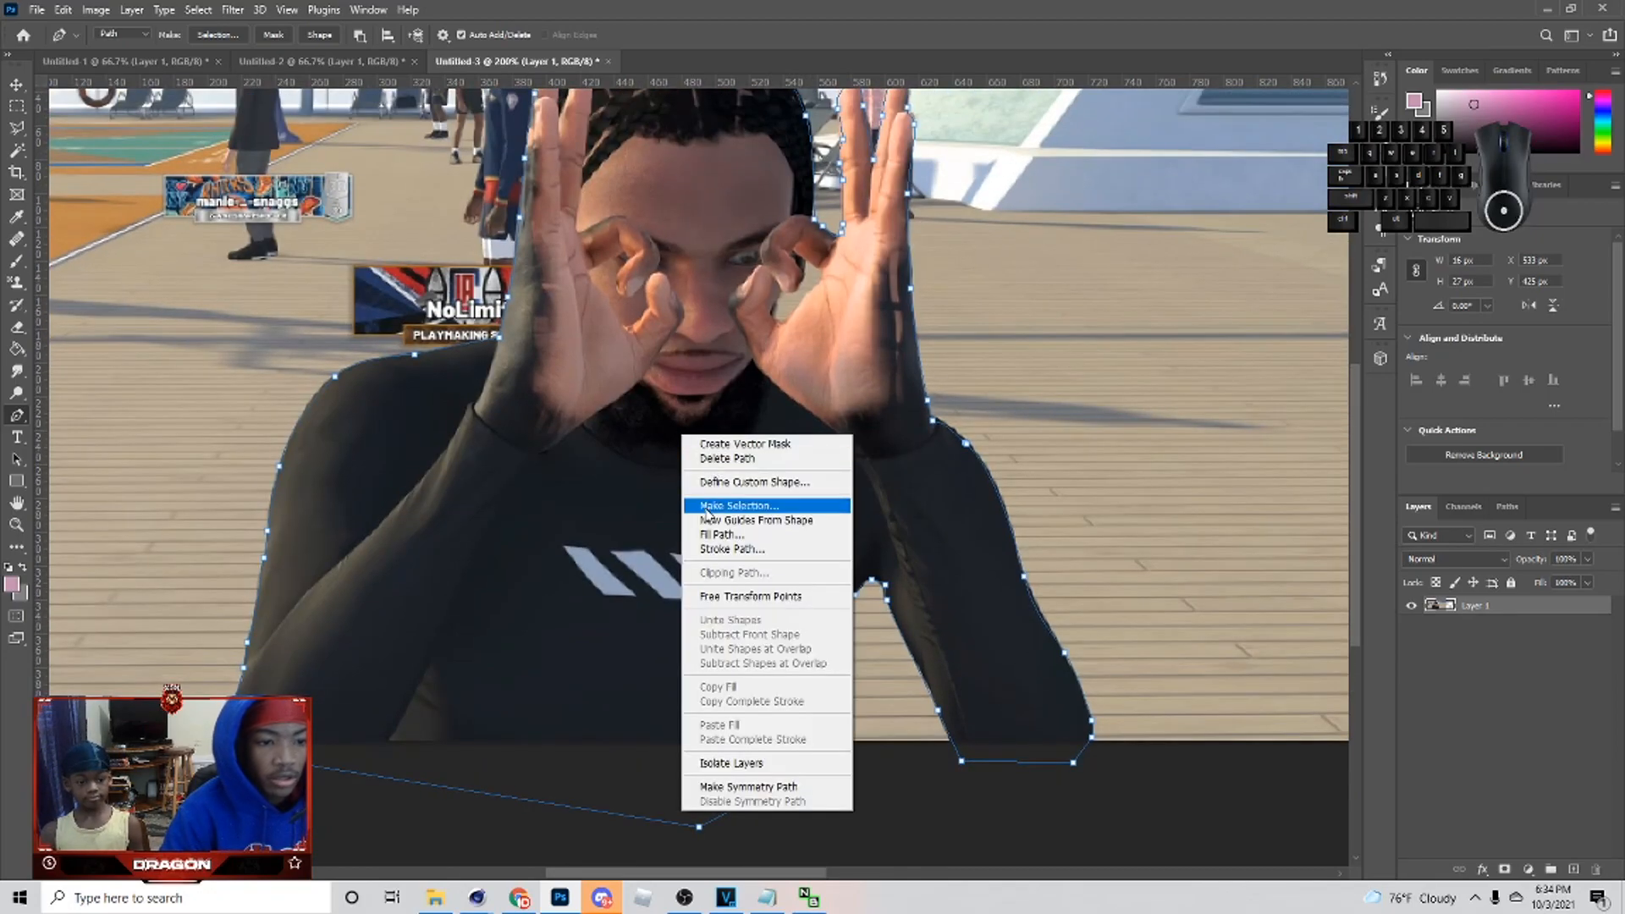
{"action": "left_click", "coordinate": [737, 501]}
{"action": "left_click", "coordinate": [861, 249]}
- Invert the selection so it covers the character and add a layer mask to Layer 1 from it
{"action": "key", "text": "l"}
{"action": "right_click", "coordinate": [828, 392]}
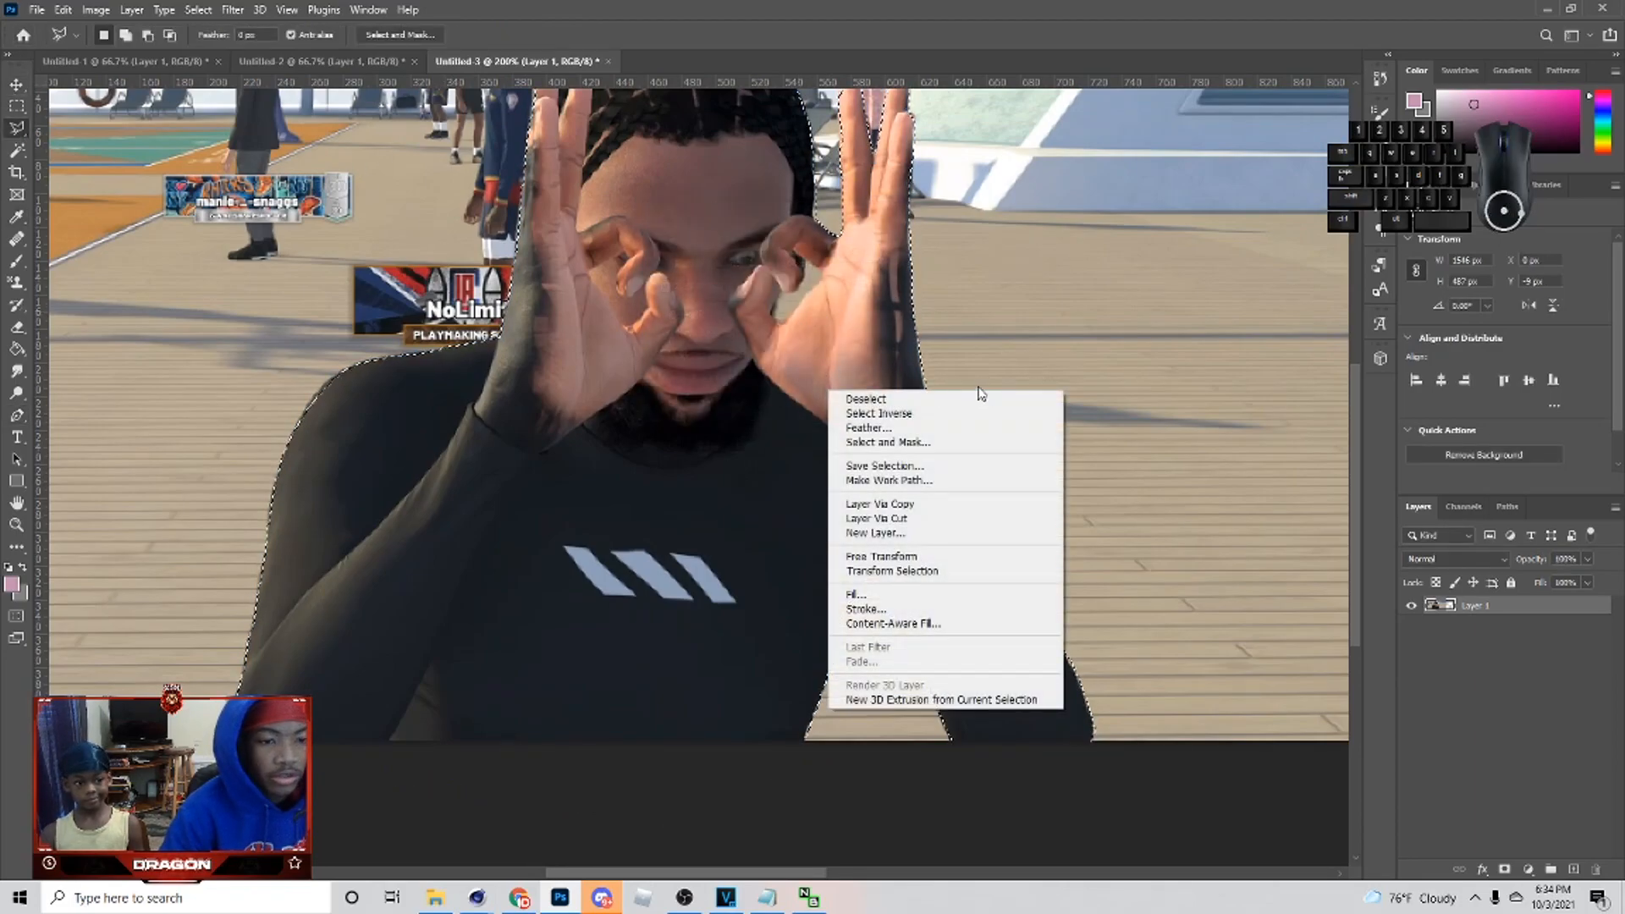
{"action": "left_click", "coordinate": [917, 415]}
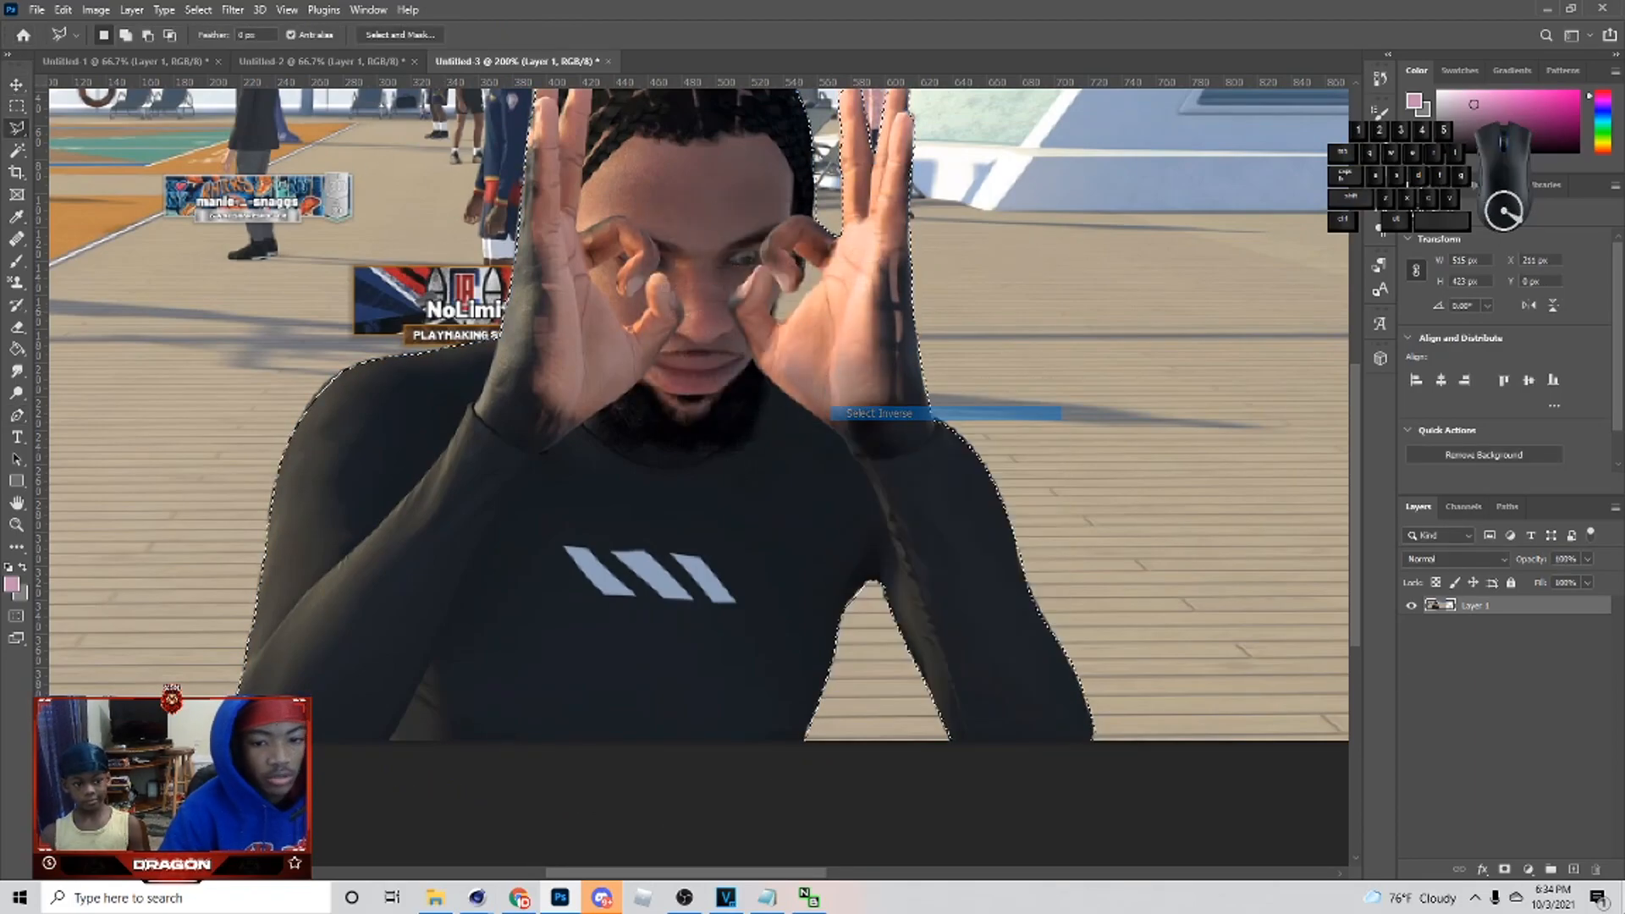
{"action": "left_click", "coordinate": [1504, 870]}
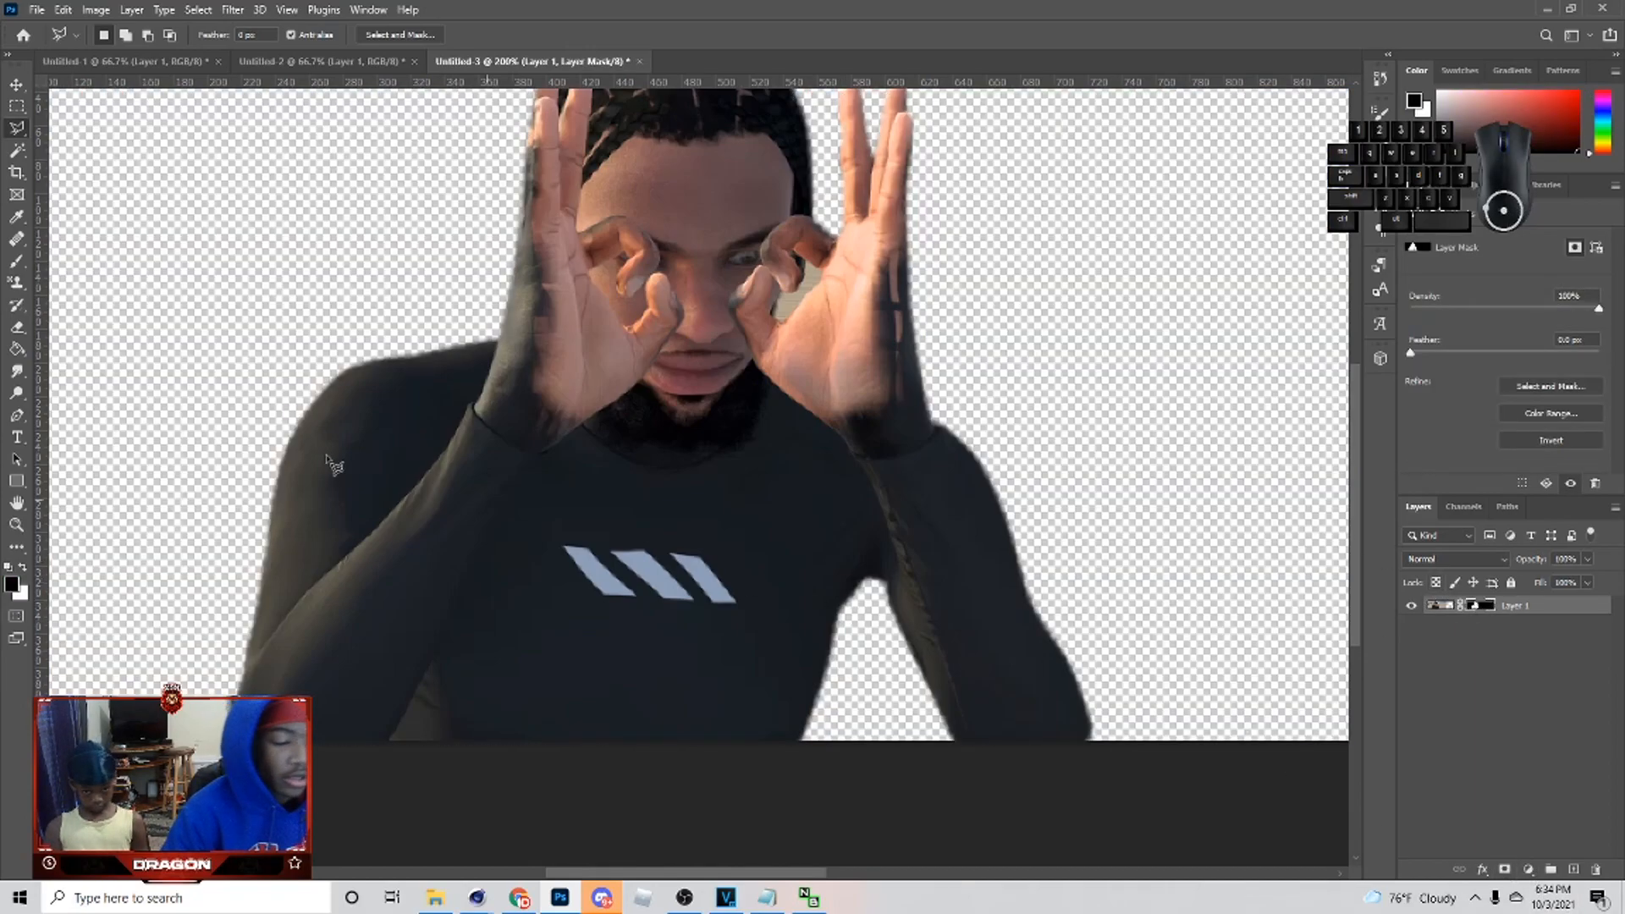
- Paint on Layer 1's mask with a much smaller black brush to hide the leftover background between the hand and face
{"action": "key", "text": "b"}
{"action": "scroll", "coordinate": [835, 406], "scroll_direction": "up", "scroll_amount": 5}
{"action": "key", "text": "bracketleft"}
{"action": "key", "text": "bracketleft"}
{"action": "key", "text": "bracketleft"}
{"action": "key", "text": "bracketleft"}
{"action": "key", "text": "bracketleft"}
{"action": "key", "text": "bracketleft"}
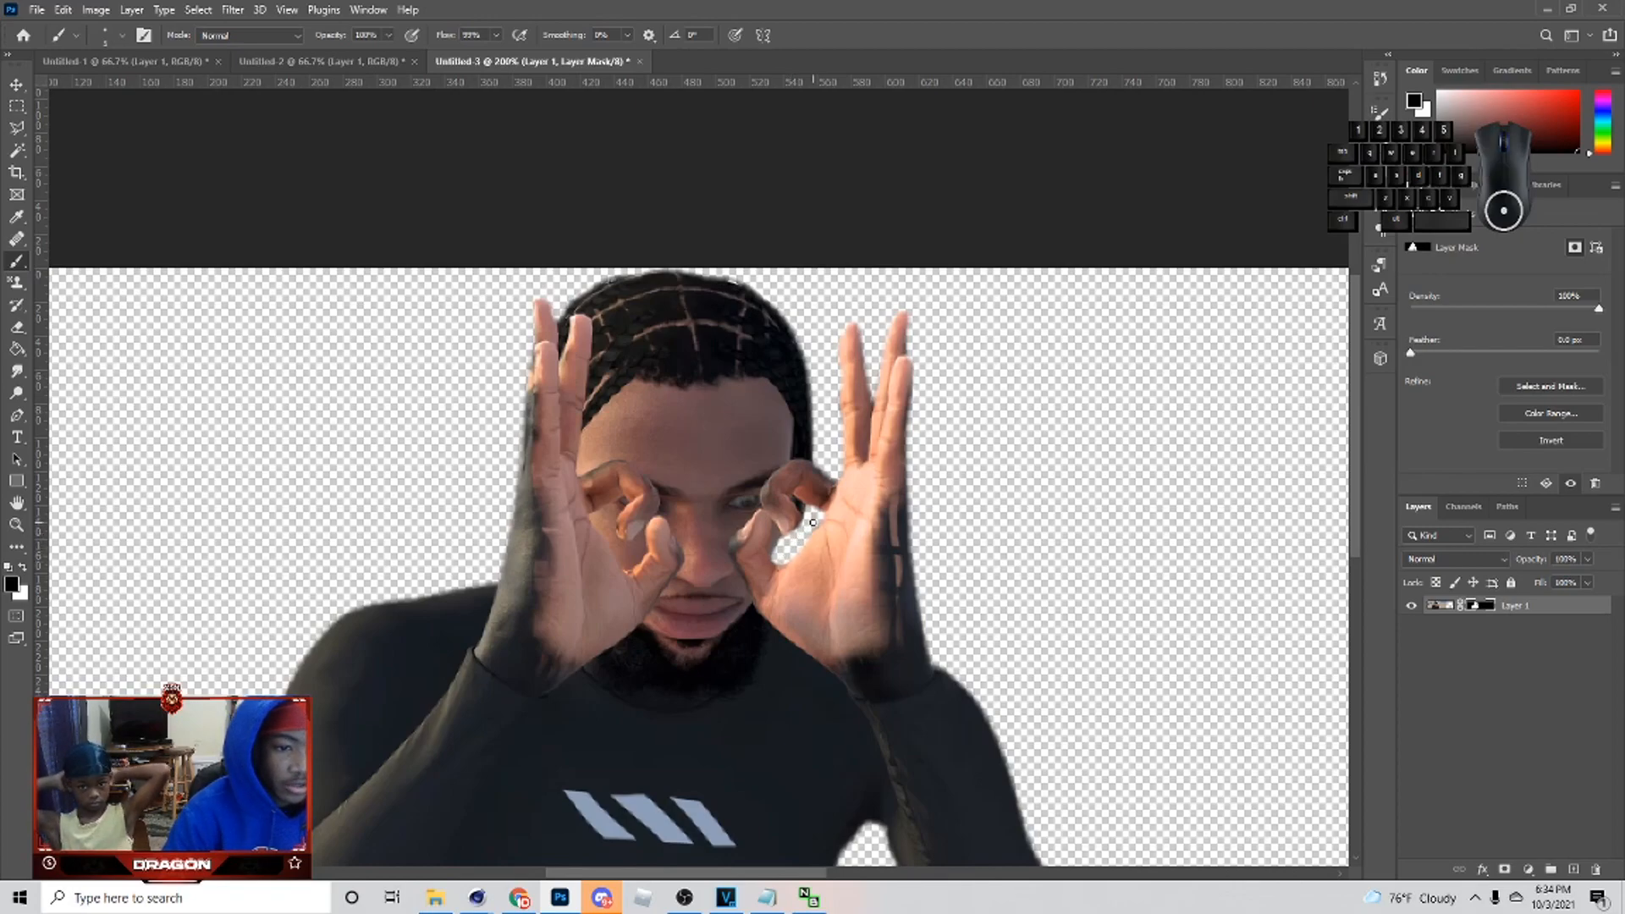
{"action": "scroll", "coordinate": [812, 523], "scroll_direction": "up", "scroll_amount": 2}
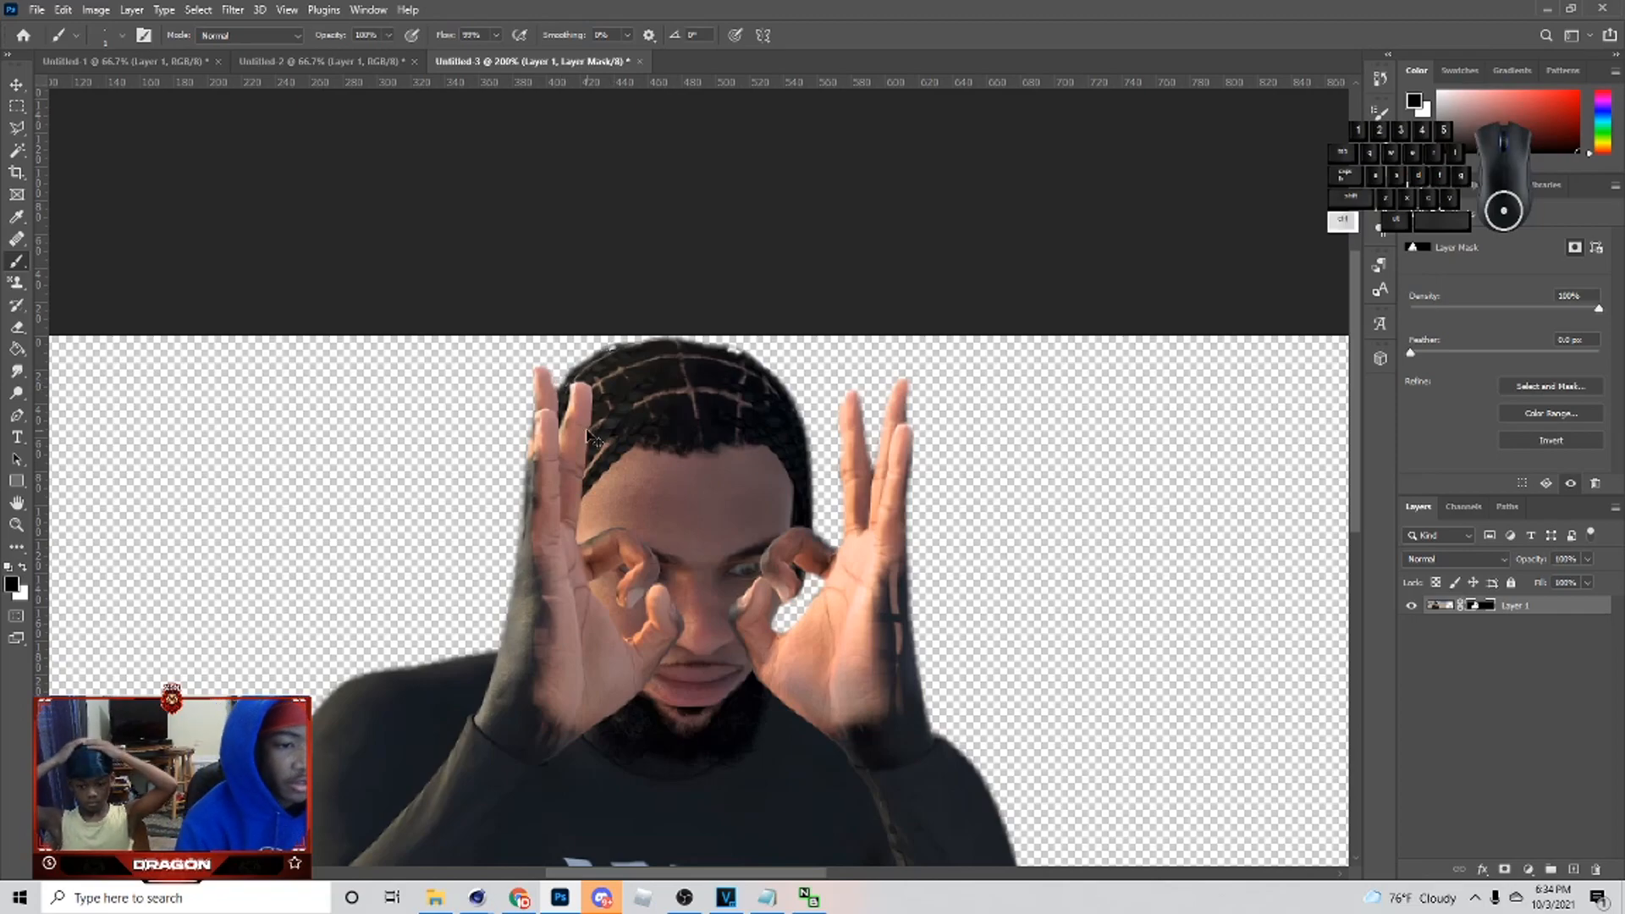
- Copy an image from the Chrome browser and paste it into the banner document as a new layer
{"action": "key", "text": "ctrl+minus"}
{"action": "key", "text": "ctrl+minus"}
{"action": "left_click", "coordinate": [520, 897]}
{"action": "left_click", "coordinate": [24, 450]}
{"action": "right_click", "coordinate": [795, 436]}
{"action": "left_click", "coordinate": [853, 487]}
{"action": "left_click", "coordinate": [560, 897]}
{"action": "key", "text": "ctrl+v"}
- Move the pasted browser image across the canvas and hide its layer
{"action": "key", "text": "v"}
{"action": "left_click_drag", "start_coordinate": [635, 544], "coordinate": [984, 788]}
{"action": "left_click", "coordinate": [1411, 605]}
- Open the other game screenshot PNG, copy the entire image, and paste it into the banner document
{"action": "left_click", "coordinate": [36, 11]}
{"action": "left_click", "coordinate": [51, 43]}
{"action": "double_click", "coordinate": [1219, 330]}
{"action": "key", "text": "ctrl+a"}
{"action": "key", "text": "ctrl+c"}
{"action": "left_click", "coordinate": [518, 62]}
{"action": "key", "text": "ctrl+v"}
{"action": "left_click_drag", "start_coordinate": [1081, 358], "coordinate": [1085, 743]}
{"action": "left_click_drag", "start_coordinate": [1168, 813], "coordinate": [359, 173]}
{"action": "left_click_drag", "start_coordinate": [1279, 507], "coordinate": [513, 507]}
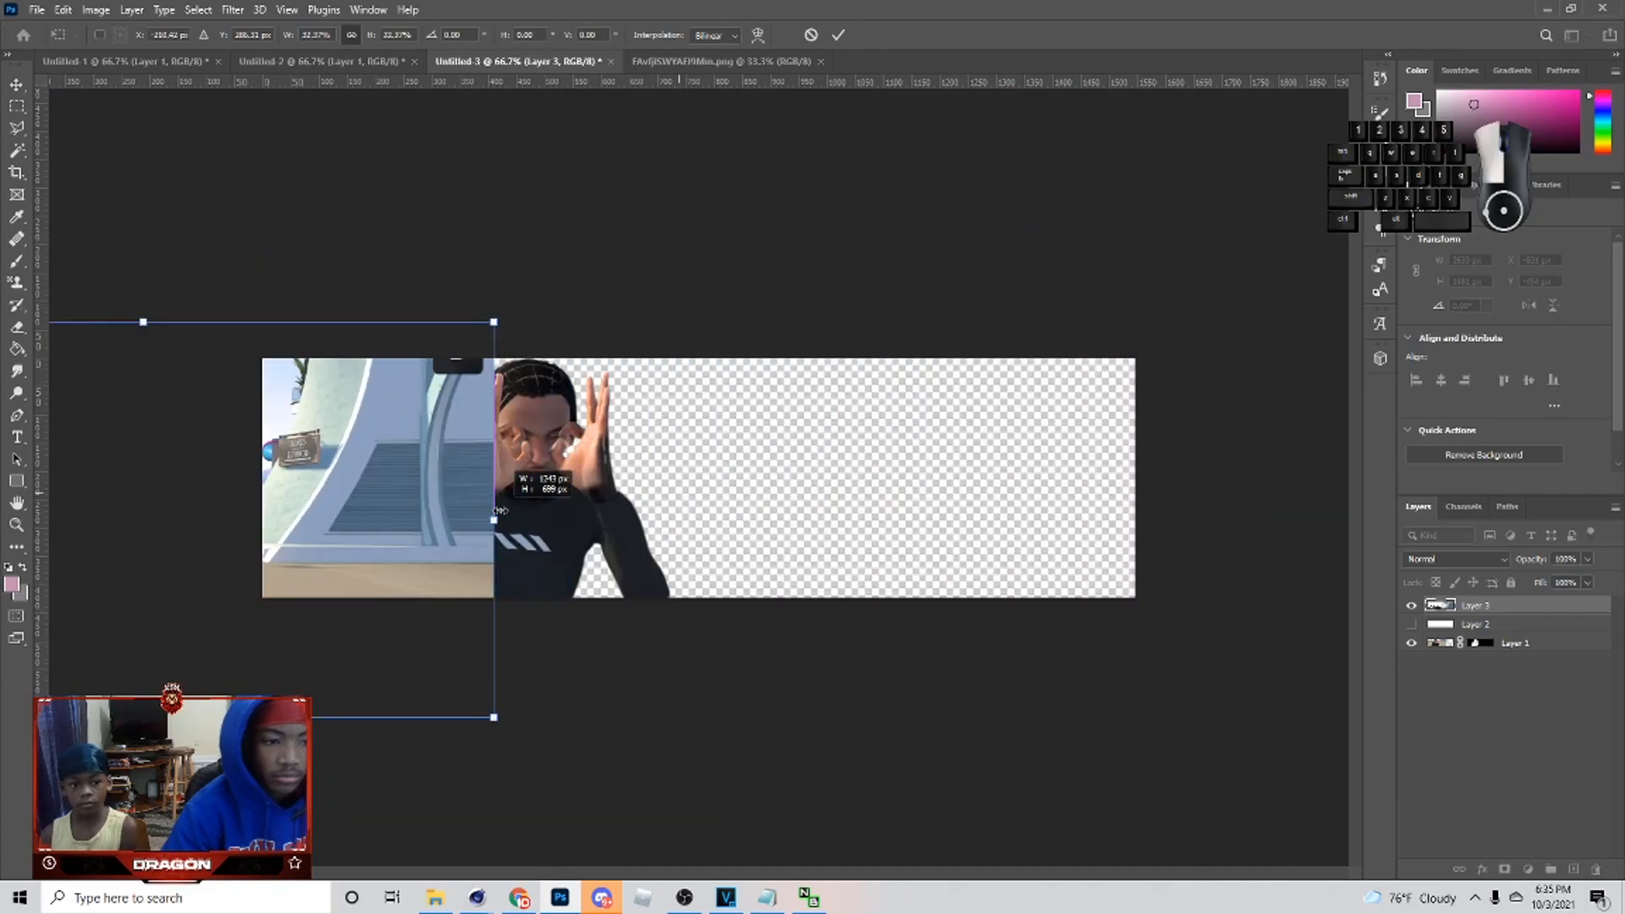
{"action": "left_click_drag", "start_coordinate": [381, 508], "coordinate": [623, 385]}
{"action": "left_click", "coordinate": [811, 34]}
- Hide Layer 3, then unlock the opened PNG's background layer and paste a copy of it into the banner document
{"action": "left_click", "coordinate": [1411, 605]}
{"action": "left_click", "coordinate": [721, 62]}
{"action": "left_click", "coordinate": [1600, 606]}
{"action": "key", "text": "ctrl+c"}
{"action": "left_click", "coordinate": [518, 62]}
{"action": "key", "text": "ctrl+v"}
- Scale the pasted screenshot to about 1195 × 672 px and position the bearded character in the left part of the banner
{"action": "left_click_drag", "start_coordinate": [421, 355], "coordinate": [17, 85]}
{"action": "left_click_drag", "start_coordinate": [1059, 352], "coordinate": [145, 354]}
{"action": "left_click_drag", "start_coordinate": [88, 465], "coordinate": [1045, 366]}
{"action": "left_click_drag", "start_coordinate": [1101, 254], "coordinate": [695, 256]}
{"action": "left_click_drag", "start_coordinate": [670, 403], "coordinate": [816, 510]}
{"action": "left_click_drag", "start_coordinate": [841, 359], "coordinate": [703, 358]}
{"action": "left_click_drag", "start_coordinate": [622, 408], "coordinate": [683, 448]}
{"action": "left_click_drag", "start_coordinate": [765, 398], "coordinate": [742, 398]}
{"action": "left_click_drag", "start_coordinate": [663, 432], "coordinate": [660, 440]}
{"action": "left_click_drag", "start_coordinate": [739, 406], "coordinate": [670, 413]}
{"action": "key", "text": "Return"}
- Move Layer 4 beneath Layer 1, hide Layer 1, and make Layer 4 the active layer
{"action": "left_click_drag", "start_coordinate": [1495, 610], "coordinate": [1503, 670]}
{"action": "left_click", "coordinate": [658, 478]}
{"action": "left_click", "coordinate": [1411, 644]}
{"action": "left_click", "coordinate": [1529, 662]}
- Start a Pen path at the bearded character's torso and trace up the narrow gap between the torso and arm
{"action": "key", "text": "ctrl+plus"}
{"action": "key", "text": "ctrl+plus"}
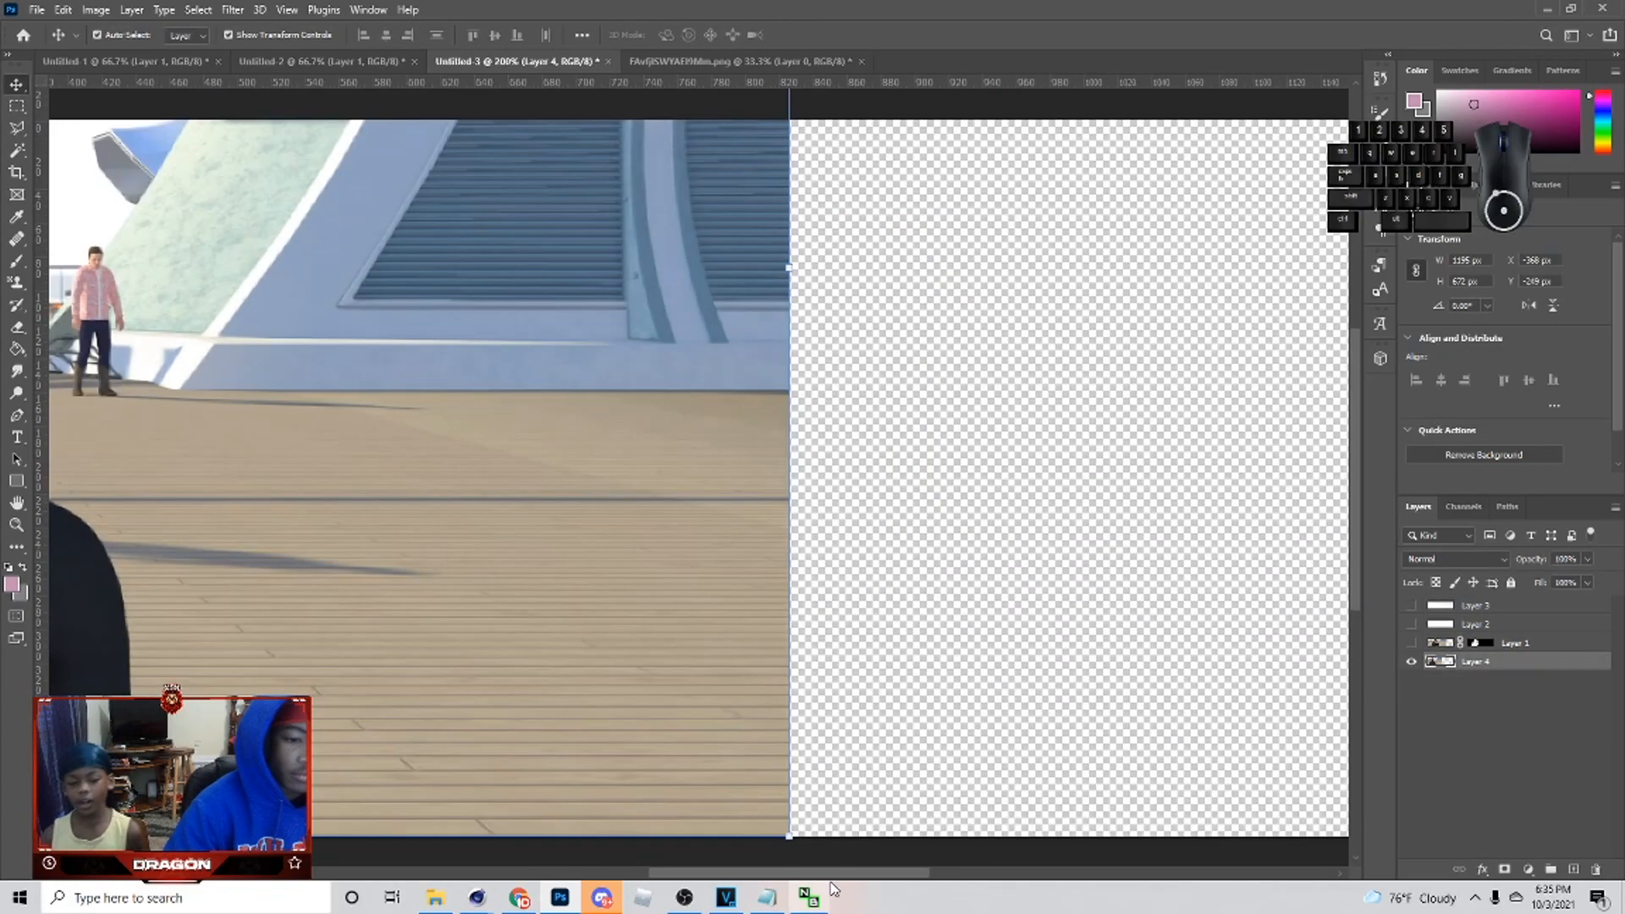
{"action": "left_click_drag", "start_coordinate": [825, 872], "coordinate": [650, 873]}
{"action": "scroll", "coordinate": [795, 677], "scroll_direction": "down", "scroll_amount": 2}
{"action": "key", "text": "p"}
{"action": "key", "text": "ctrl+z"}
{"action": "left_click", "coordinate": [807, 738]}
{"action": "left_click_drag", "start_coordinate": [817, 680], "coordinate": [816, 645]}
{"action": "left_click_drag", "start_coordinate": [822, 613], "coordinate": [824, 600]}
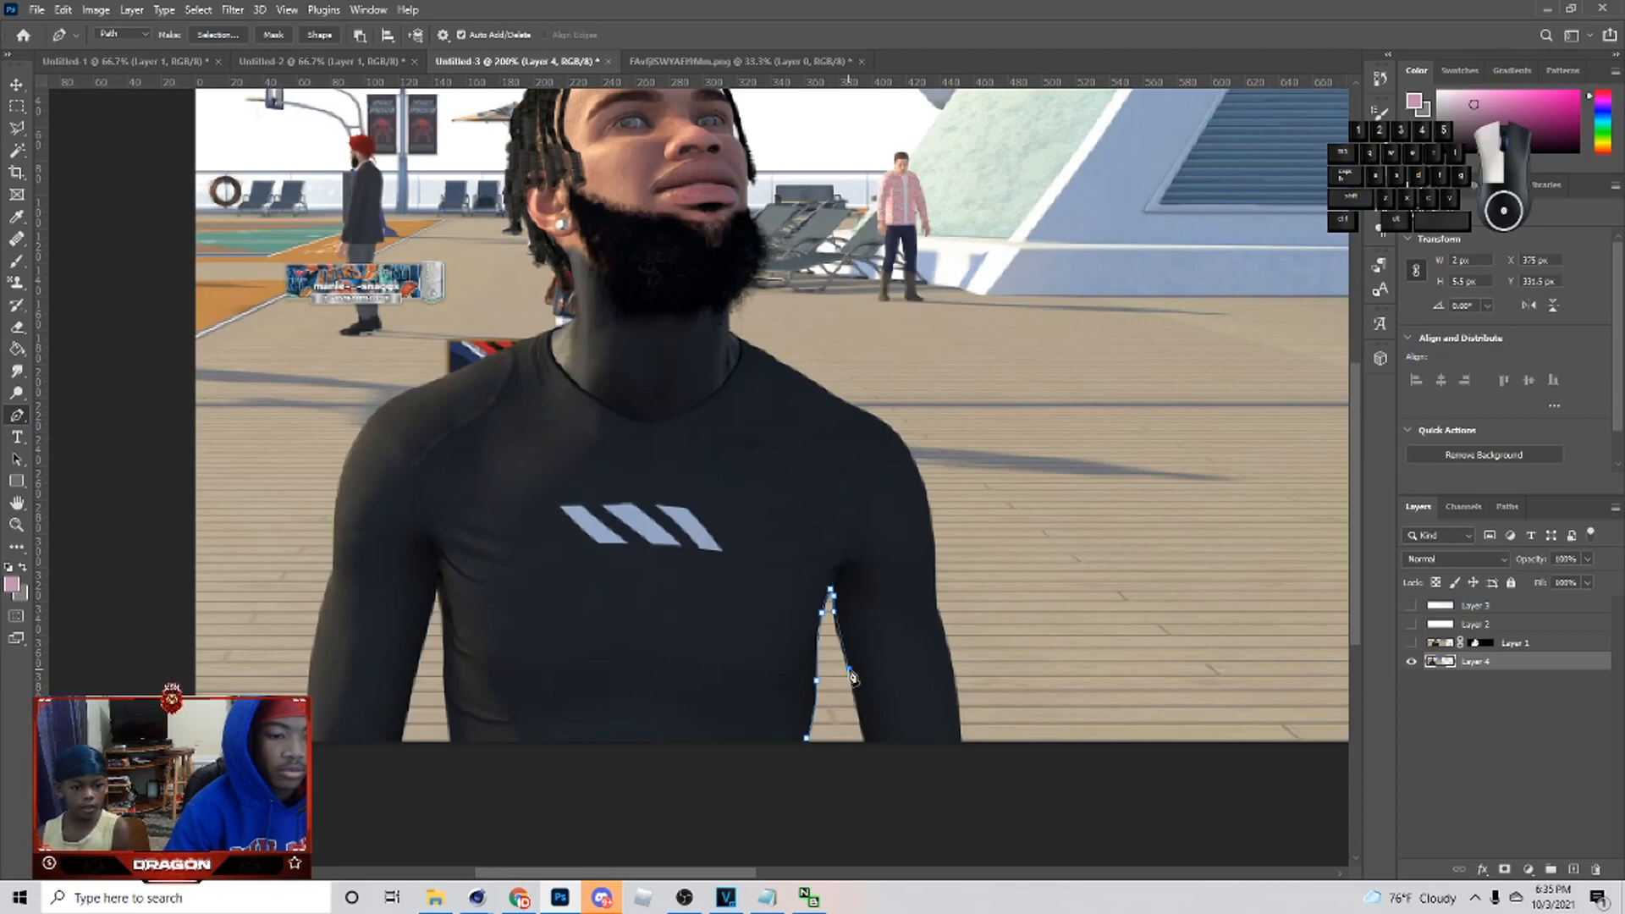
- Trace the Pen path up the outer edge of the arm, over the shoulder and along the neck to the beard
{"action": "left_click", "coordinate": [940, 616]}
{"action": "left_click", "coordinate": [935, 599]}
{"action": "scroll", "coordinate": [917, 595], "scroll_direction": "up", "scroll_amount": 2}
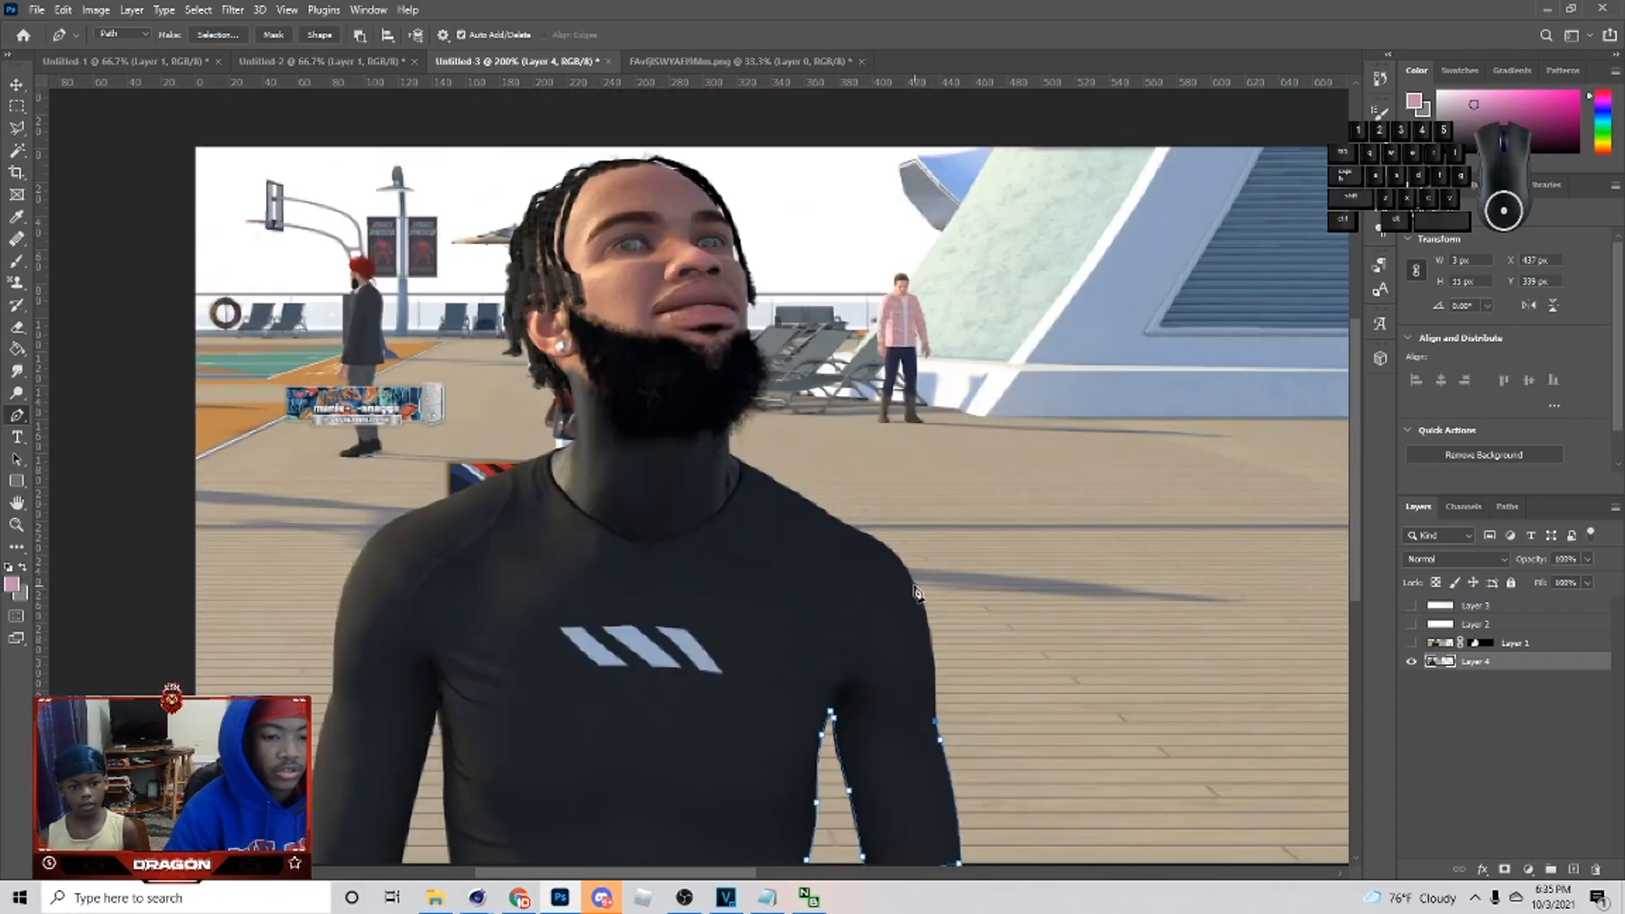
{"action": "left_click_drag", "start_coordinate": [838, 522], "coordinate": [777, 499]}
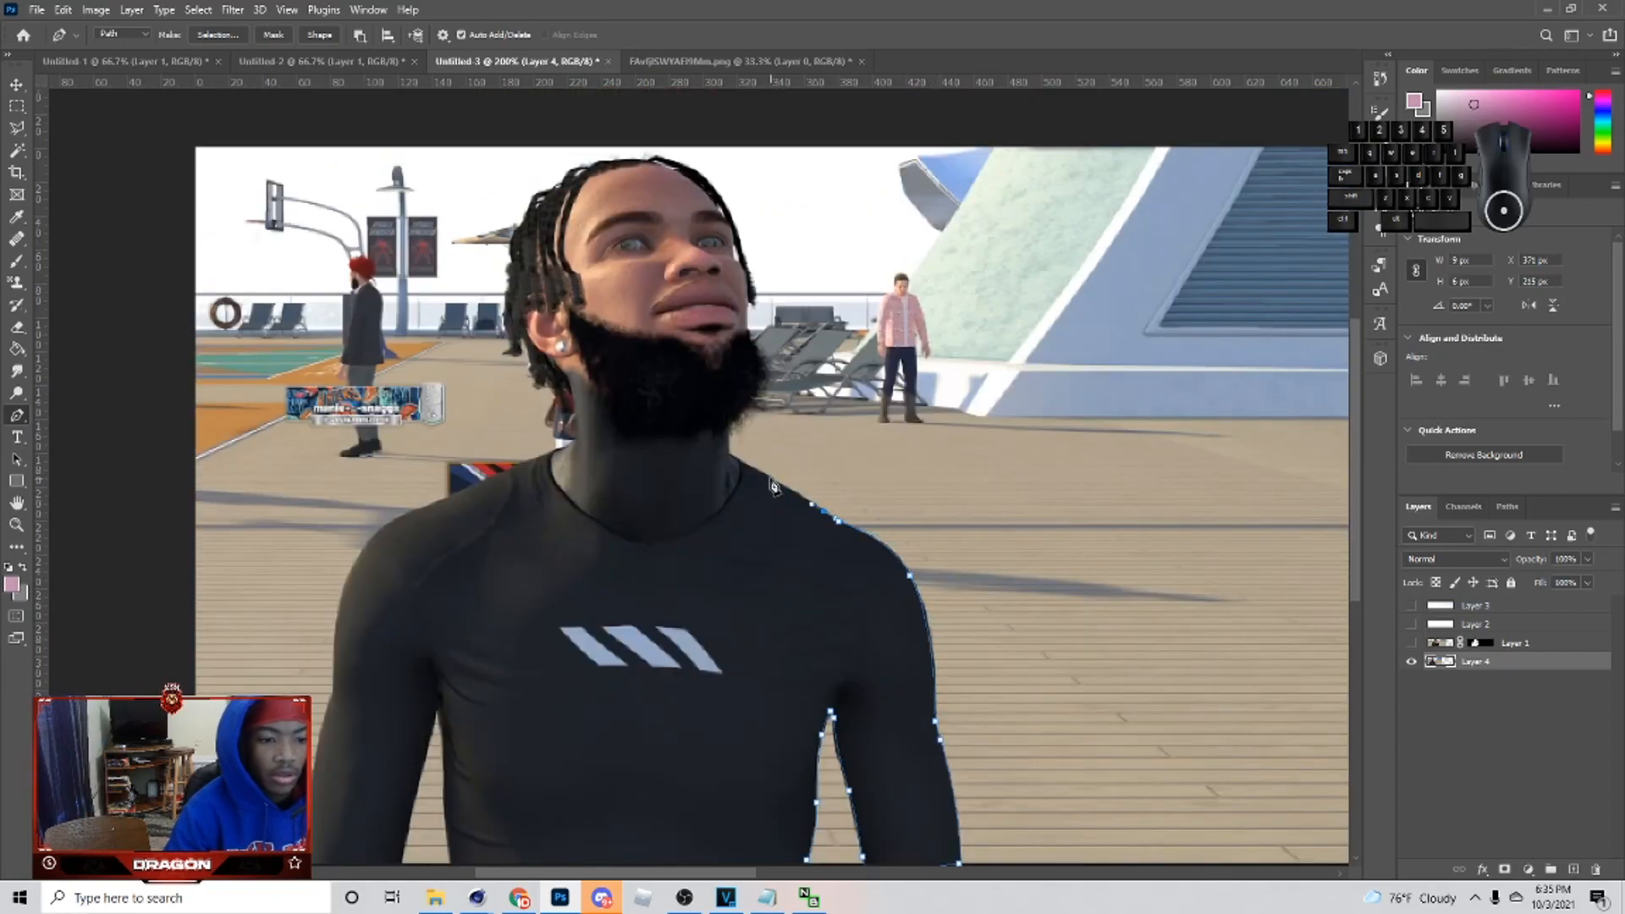
{"action": "left_click", "coordinate": [729, 421]}
{"action": "scroll", "coordinate": [730, 421], "scroll_direction": "up", "scroll_amount": 1}
{"action": "left_click", "coordinate": [684, 898]}
{"action": "left_click", "coordinate": [684, 898]}
{"action": "left_click", "coordinate": [602, 898]}
{"action": "left_click", "coordinate": [676, 902]}
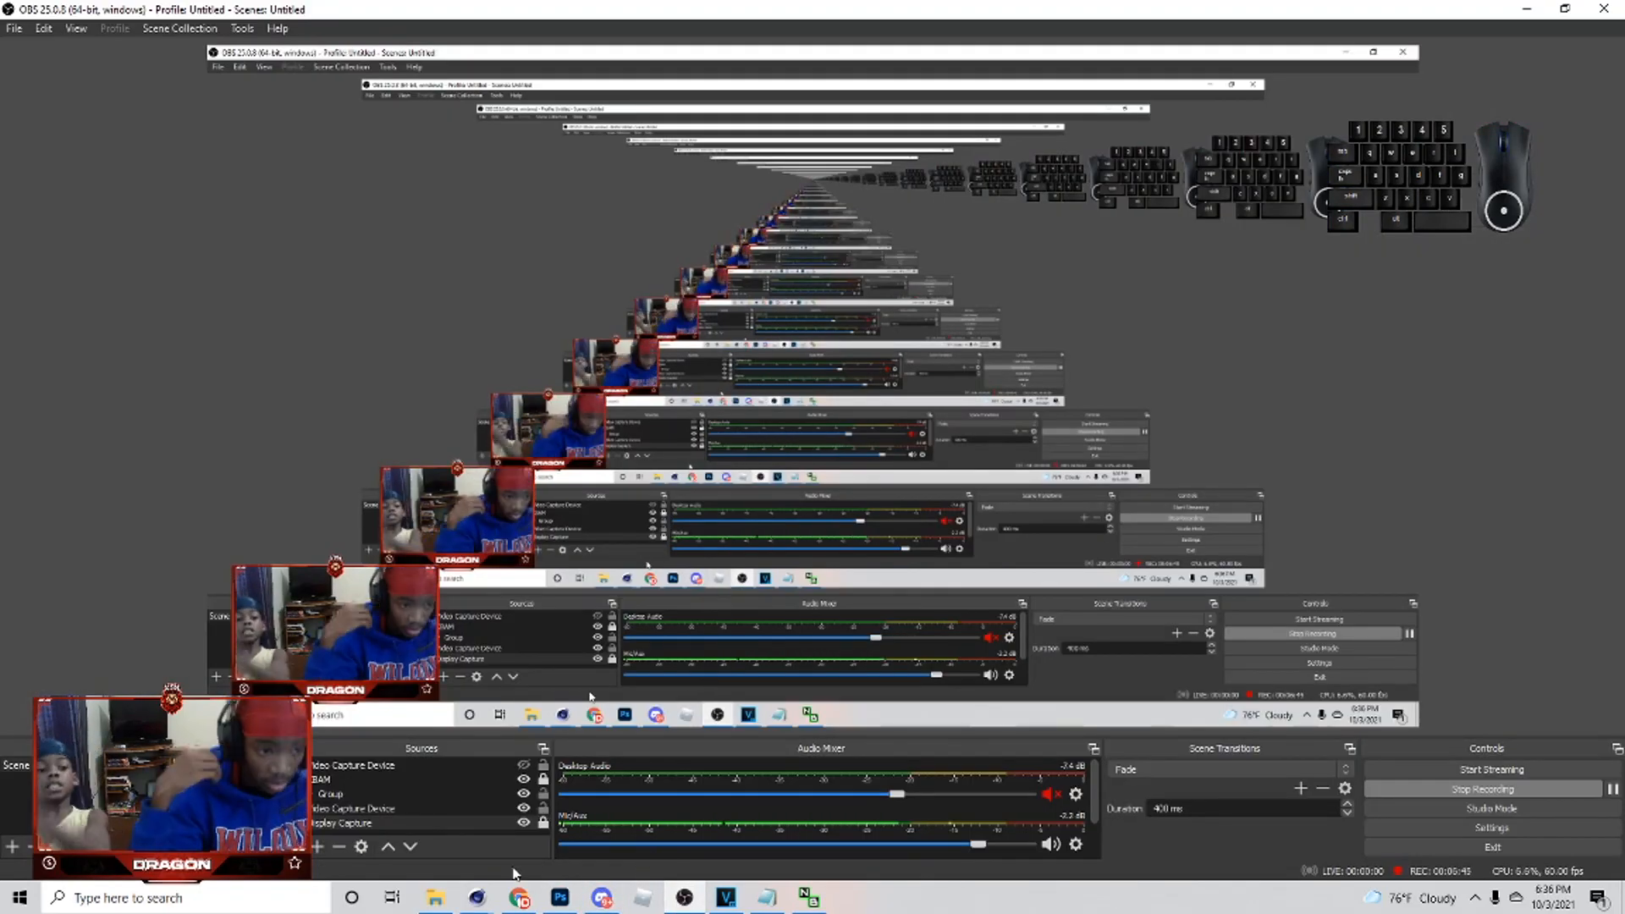
- Trace the Pen path closely around the beard and the front of the face up to the hairline
{"action": "left_click", "coordinate": [748, 526]}
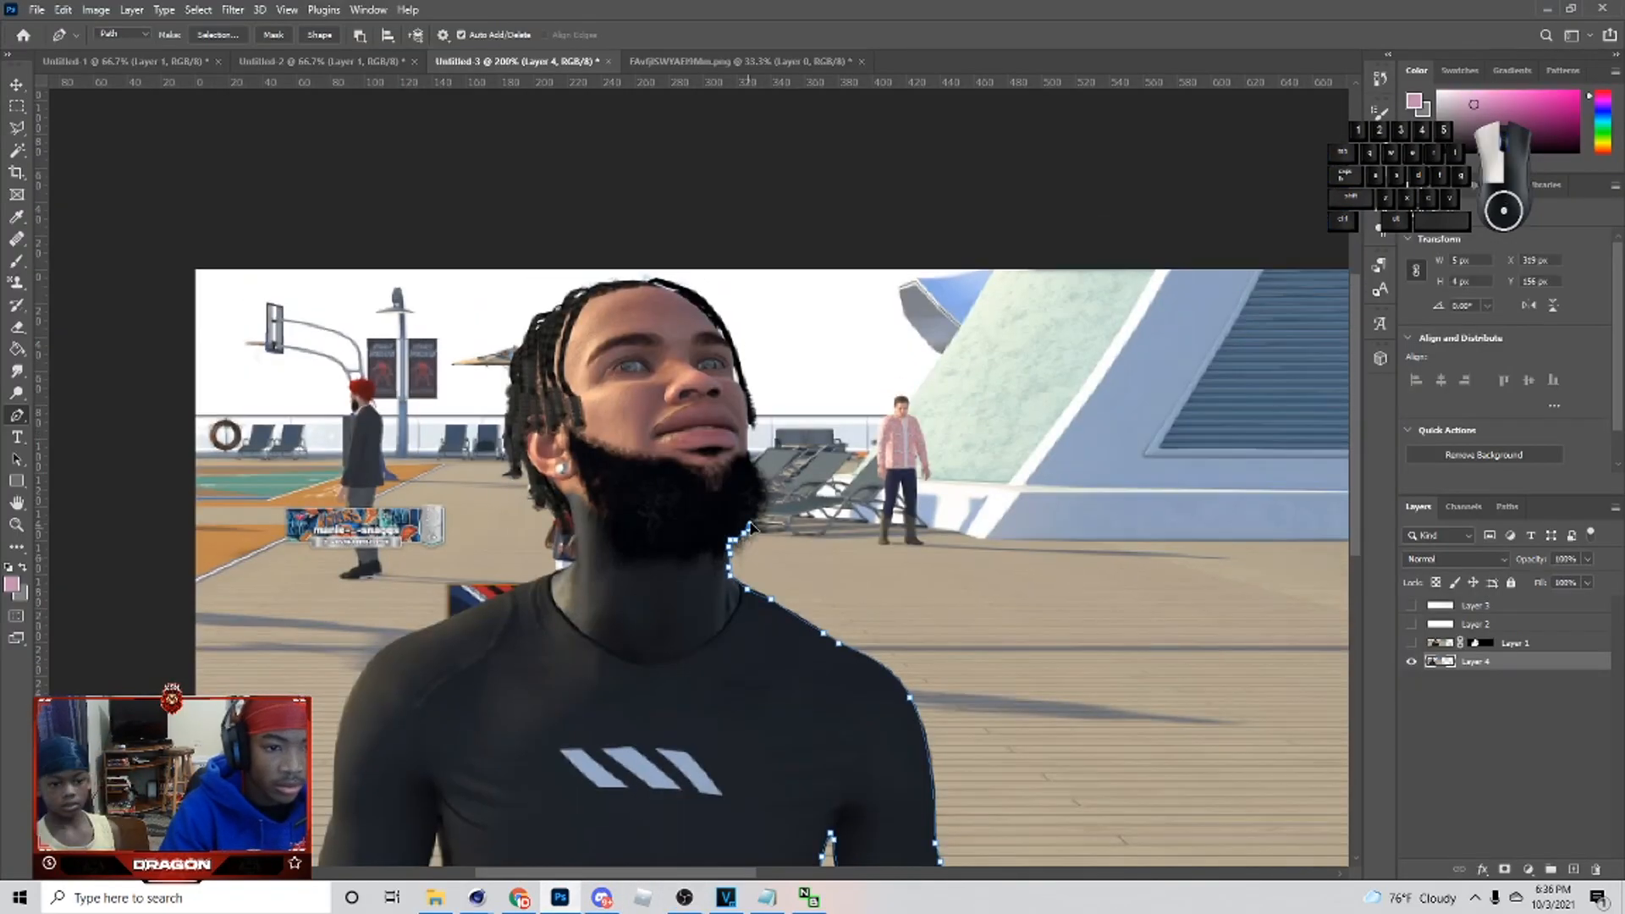
{"action": "scroll", "coordinate": [749, 527], "scroll_direction": "up", "scroll_amount": 1}
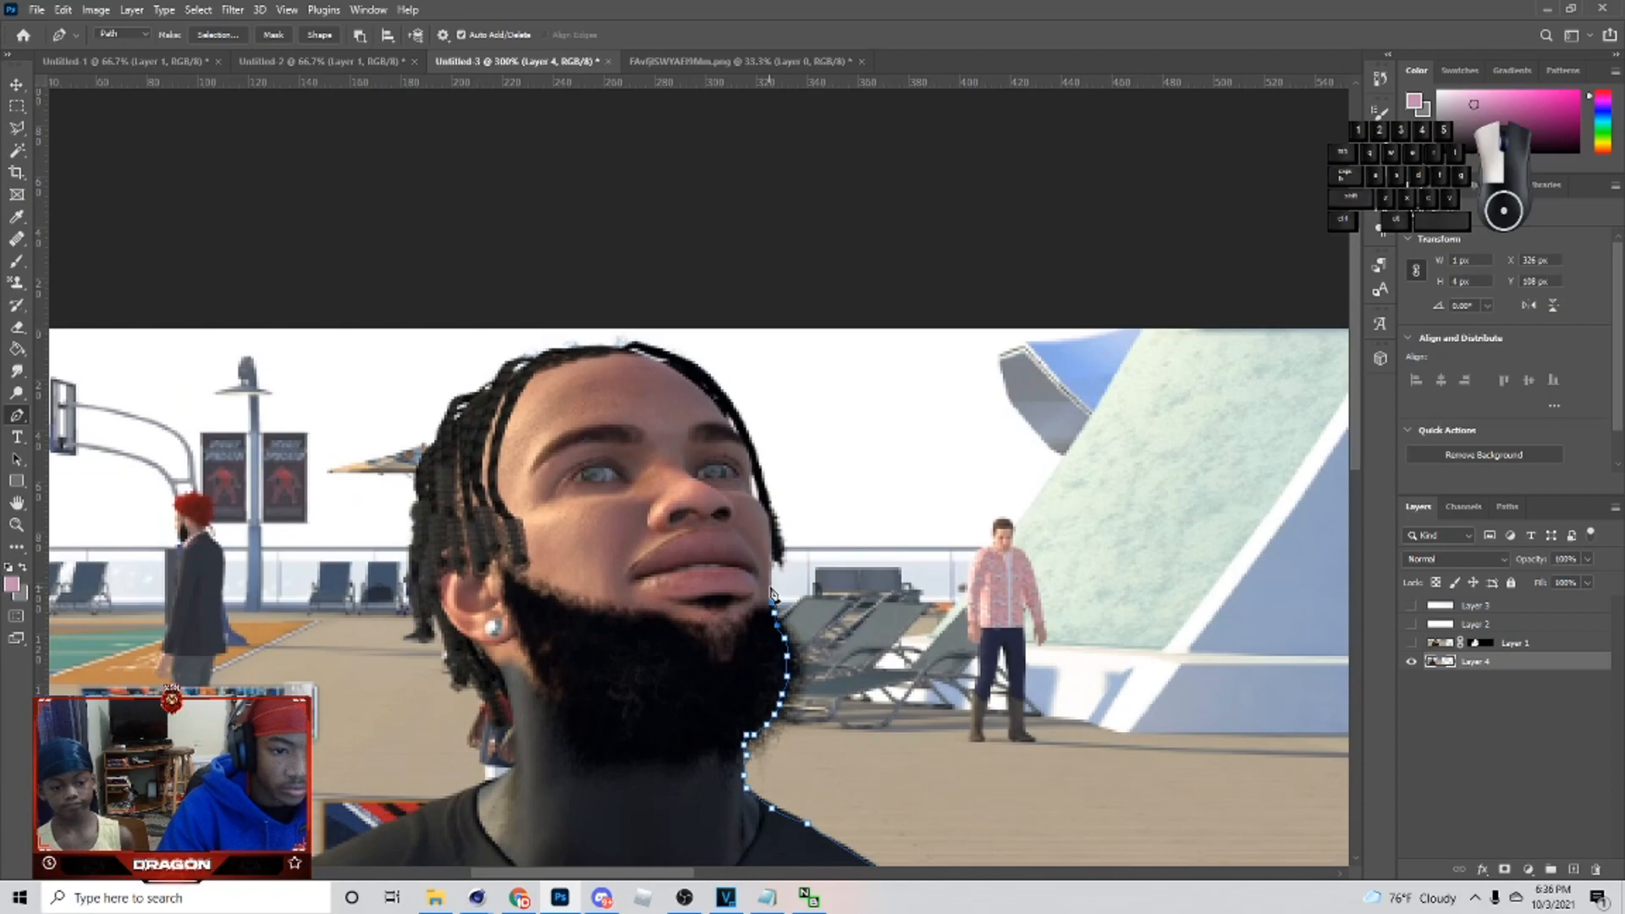
{"action": "scroll", "coordinate": [770, 506], "scroll_direction": "up", "scroll_amount": 1}
{"action": "left_click", "coordinate": [743, 474]}
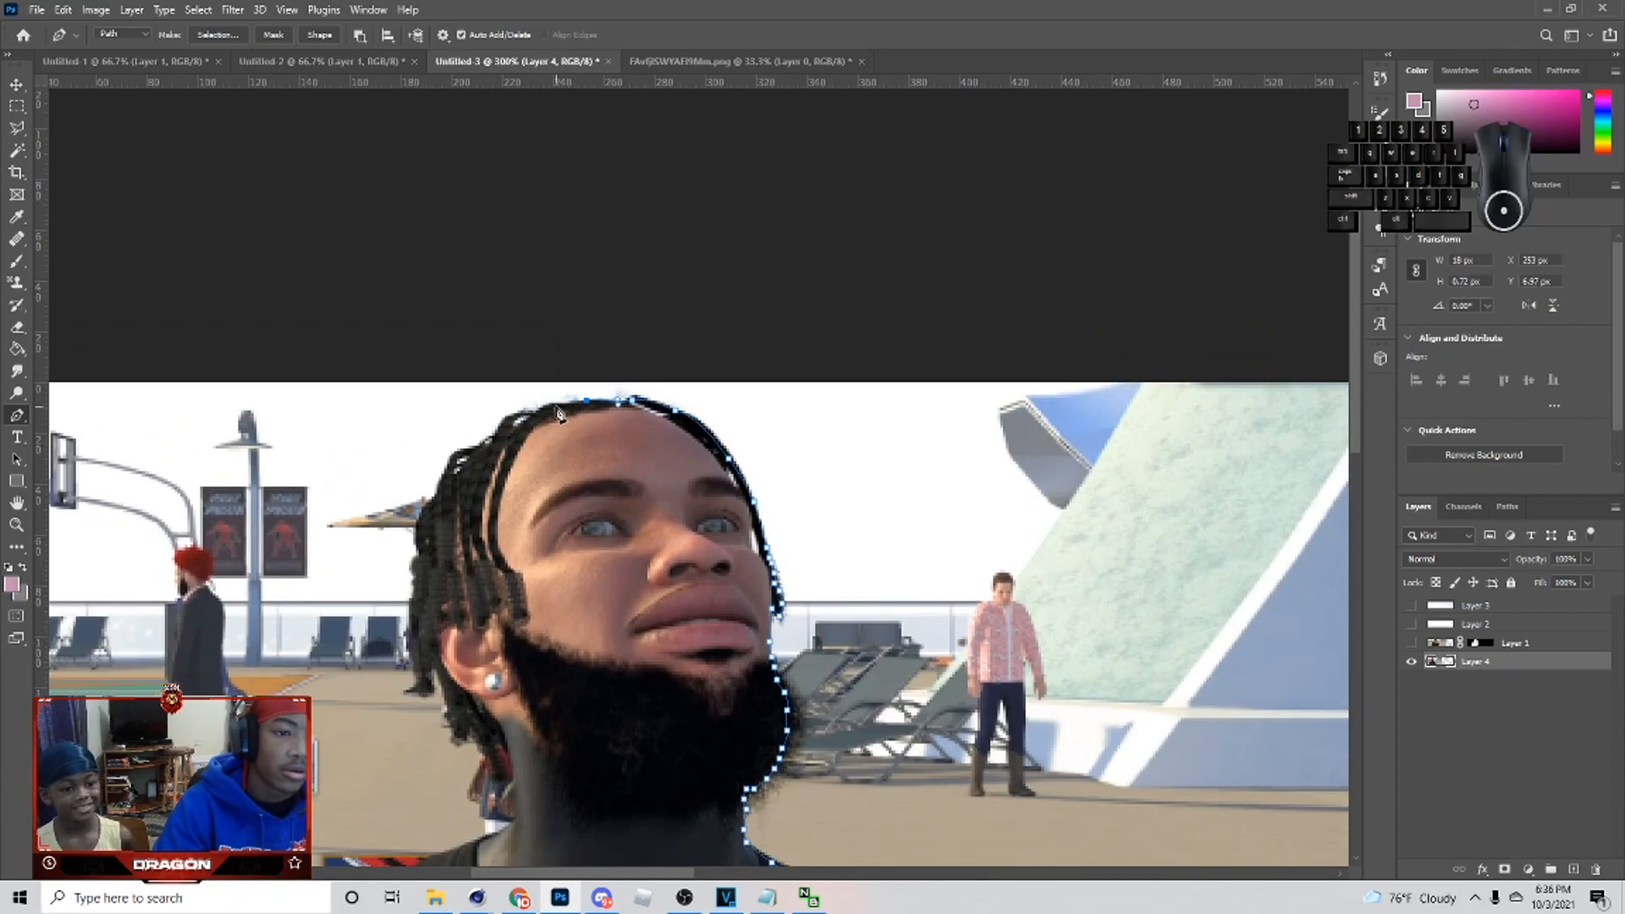
- Trace the Pen path over the top of the hair and down the back dreadlocks to the neck
{"action": "left_click", "coordinate": [441, 489]}
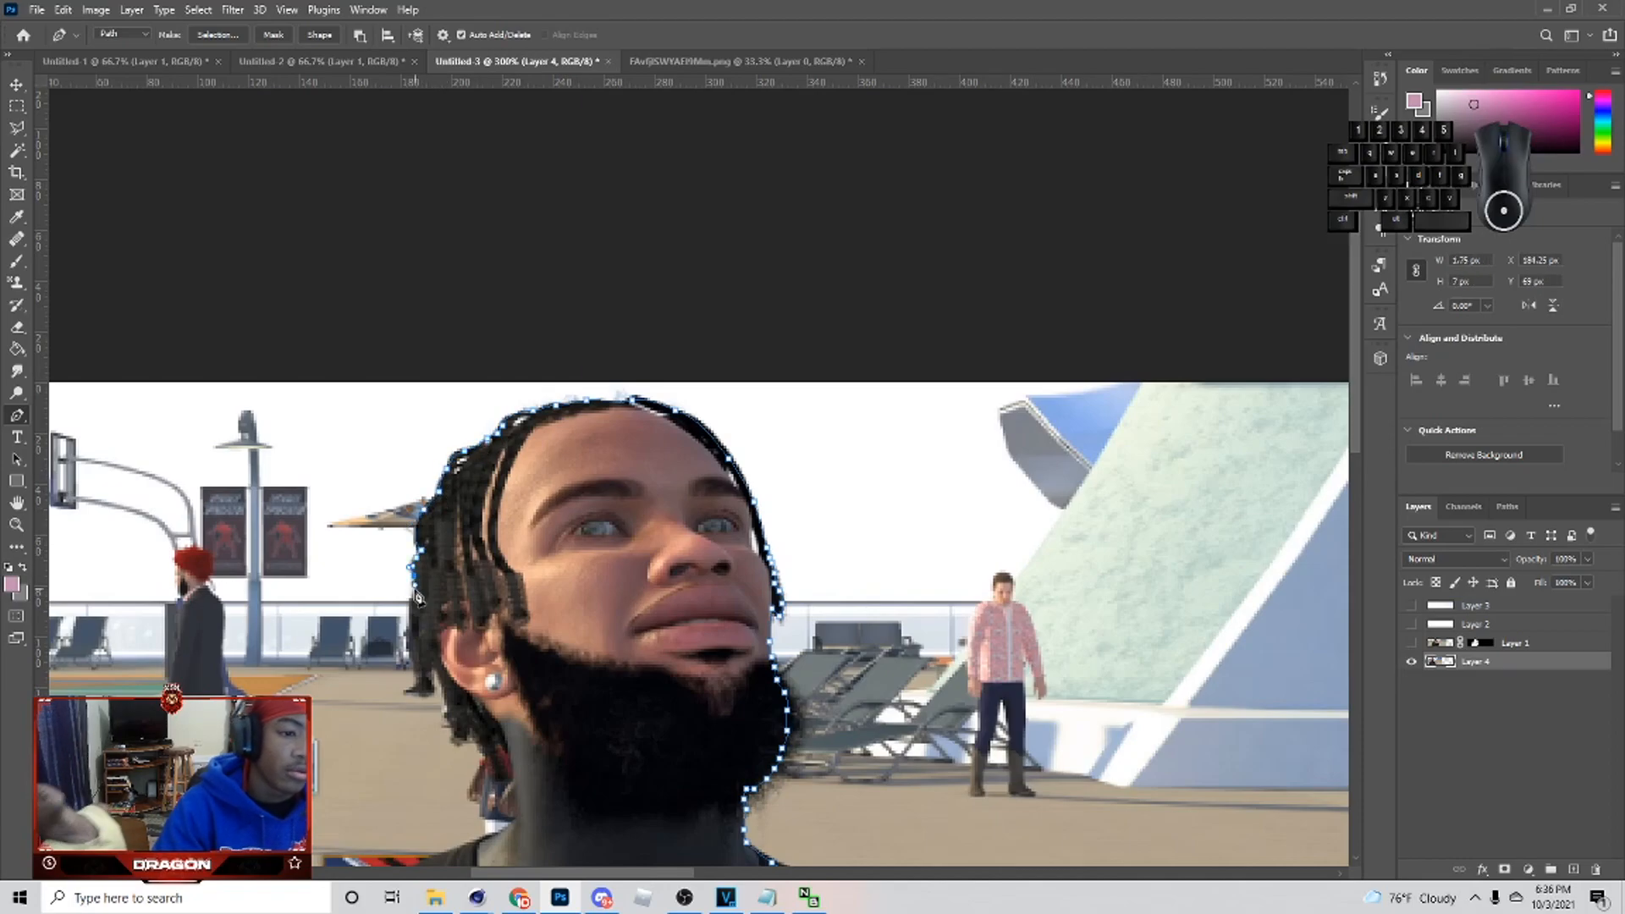
{"action": "scroll", "coordinate": [416, 597], "scroll_direction": "down", "scroll_amount": 1}
{"action": "left_click", "coordinate": [407, 529]}
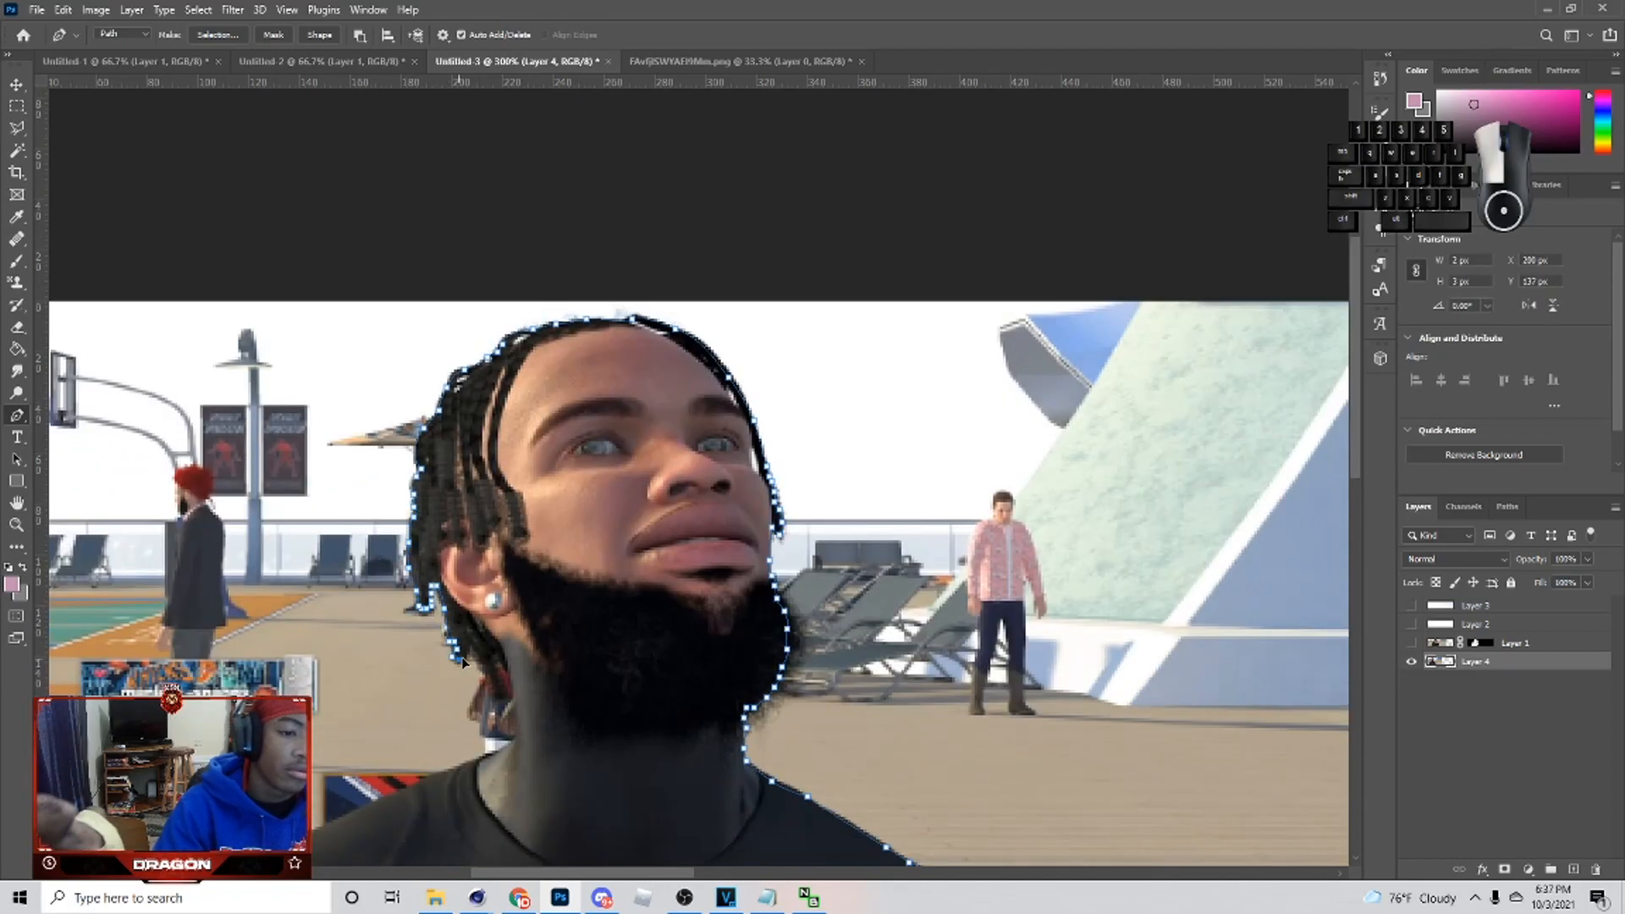
{"action": "left_click", "coordinate": [496, 696]}
{"action": "left_click", "coordinate": [510, 670]}
{"action": "scroll", "coordinate": [512, 669], "scroll_direction": "down", "scroll_amount": 1}
{"action": "left_click", "coordinate": [516, 660]}
{"action": "left_click_drag", "start_coordinate": [487, 687], "coordinate": [479, 692]}
{"action": "key", "text": "ctrl+z"}
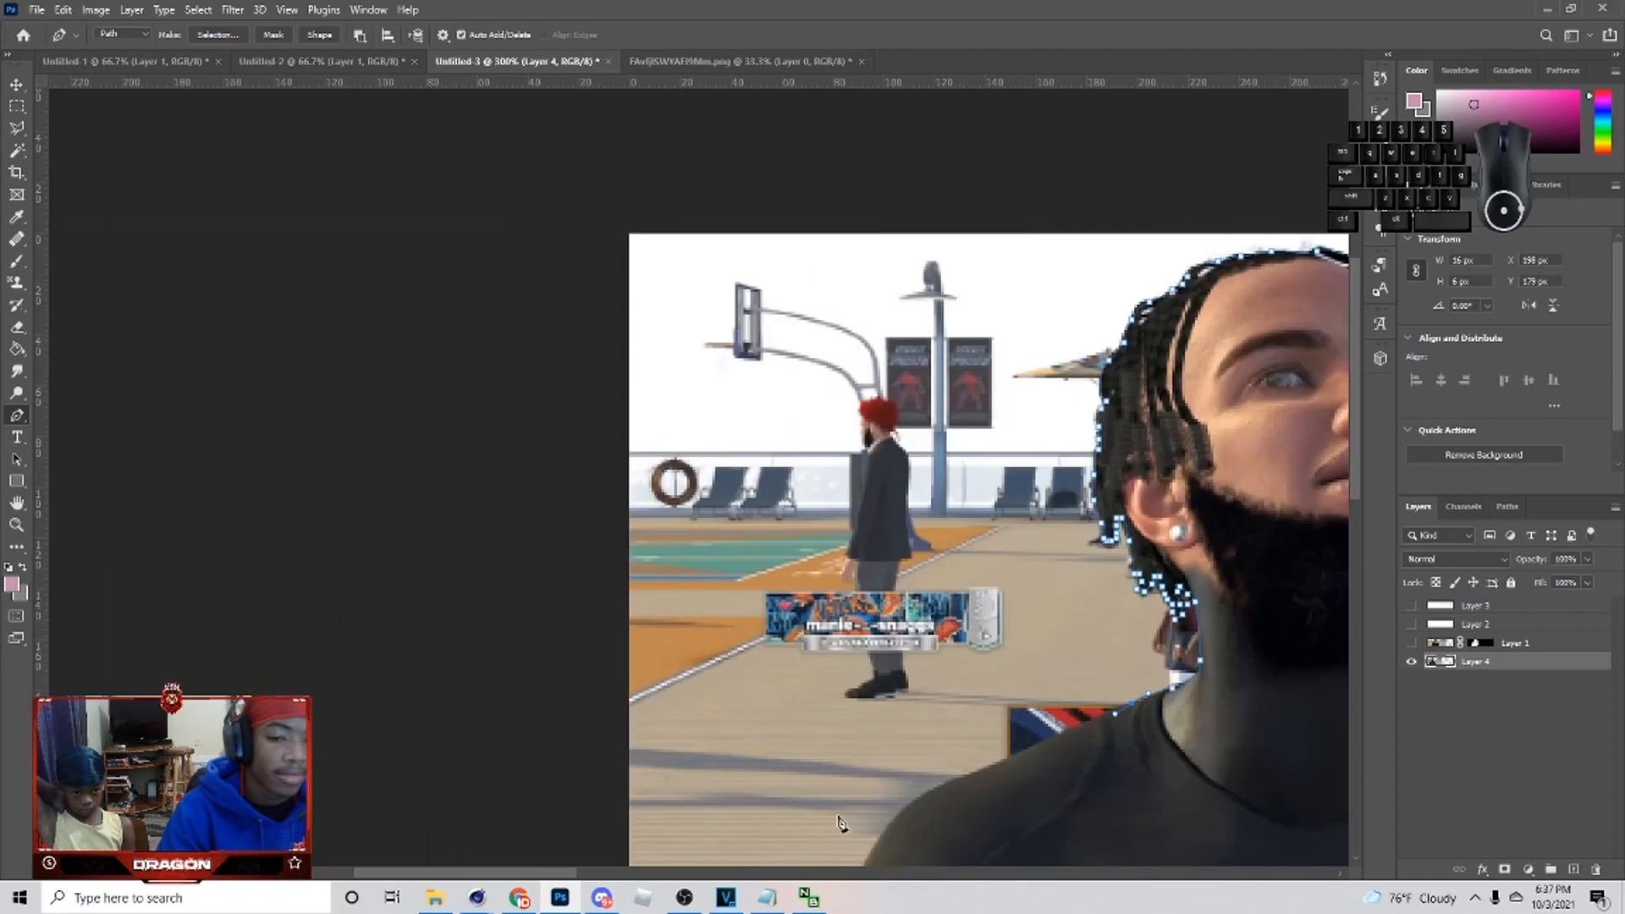
- Trace the Pen path from the neck over the remaining shoulder and down the outer edge of that arm
{"action": "left_click_drag", "start_coordinate": [1355, 406], "coordinate": [1355, 563]}
{"action": "left_click_drag", "start_coordinate": [992, 261], "coordinate": [958, 272]}
{"action": "key", "text": "ctrl+z"}
{"action": "left_click_drag", "start_coordinate": [890, 320], "coordinate": [804, 608]}
{"action": "key", "text": "ctrl+z"}
{"action": "left_click", "coordinate": [877, 336], "text": "alt"}
{"action": "scroll", "coordinate": [854, 381], "scroll_direction": "down", "scroll_amount": 1}
{"action": "left_click", "coordinate": [837, 407], "text": "alt"}
{"action": "left_click", "coordinate": [835, 456]}
- Trace around the arm's lower end and the gap beside the torso, and close the path below the canvas edge
{"action": "left_click_drag", "start_coordinate": [797, 709], "coordinate": [801, 736]}
{"action": "left_click", "coordinate": [934, 707]}
{"action": "left_click_drag", "start_coordinate": [965, 584], "coordinate": [974, 546]}
{"action": "left_click", "coordinate": [1006, 649]}
{"action": "left_click", "coordinate": [1028, 740]}
{"action": "key", "text": "ctrl+minus"}
{"action": "left_click", "coordinate": [1193, 679]}
{"action": "left_click", "coordinate": [1264, 630]}
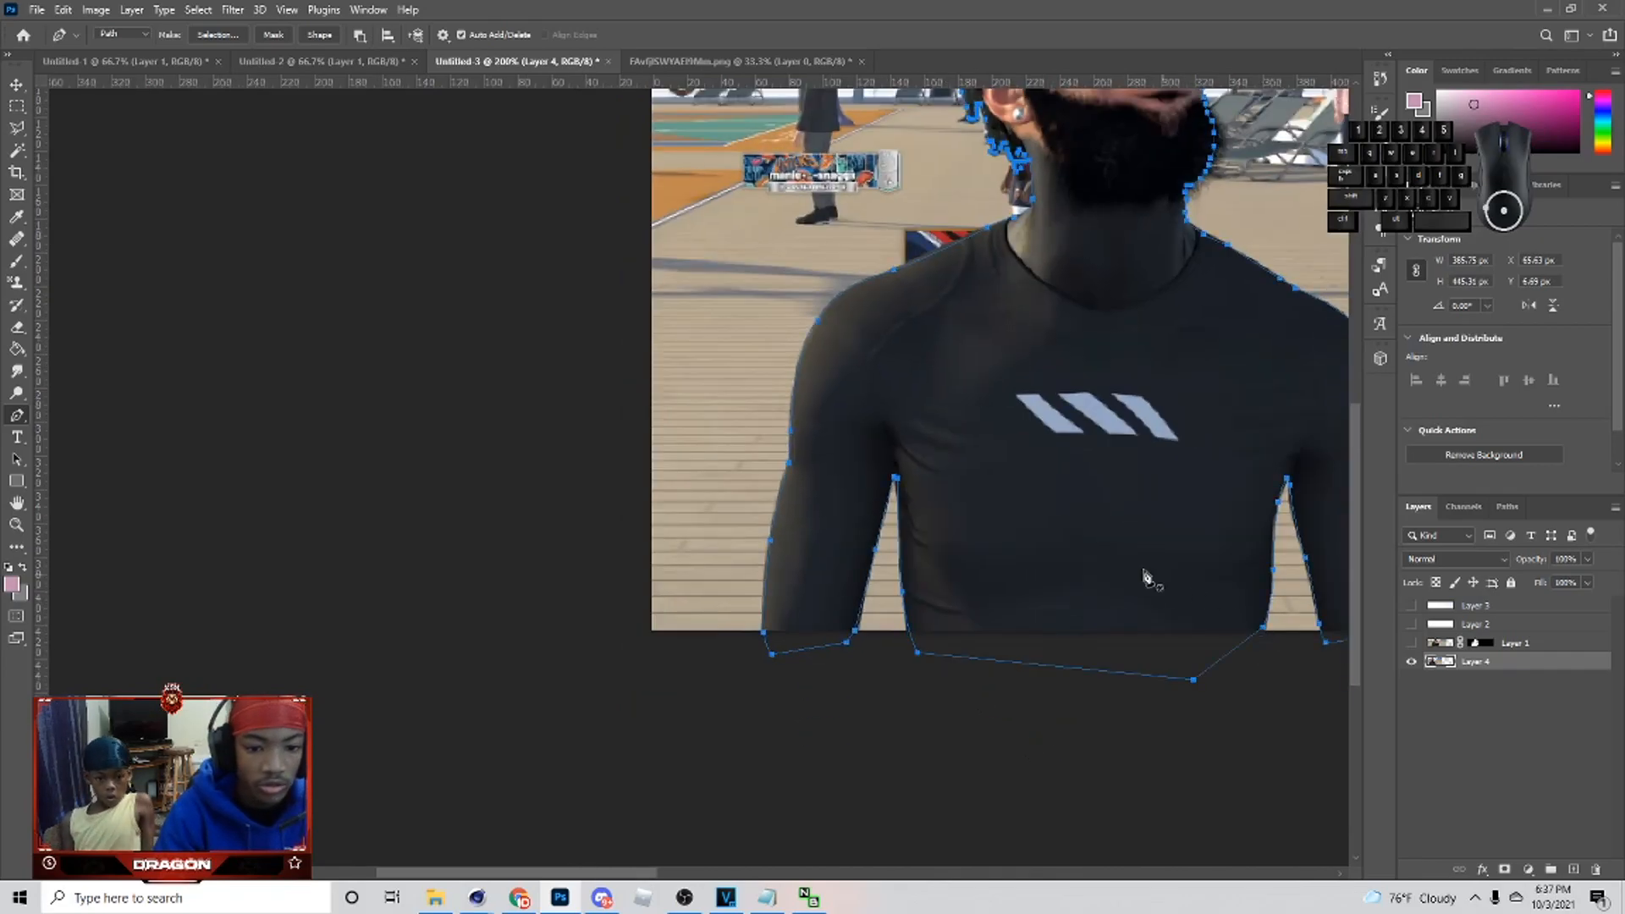
- Convert the closed Pen path around the bearded character into a new anti-aliased selection
{"action": "scroll", "coordinate": [1116, 514], "scroll_direction": "up", "scroll_amount": 2}
{"action": "right_click", "coordinate": [1126, 521]}
{"action": "left_click", "coordinate": [1205, 201]}
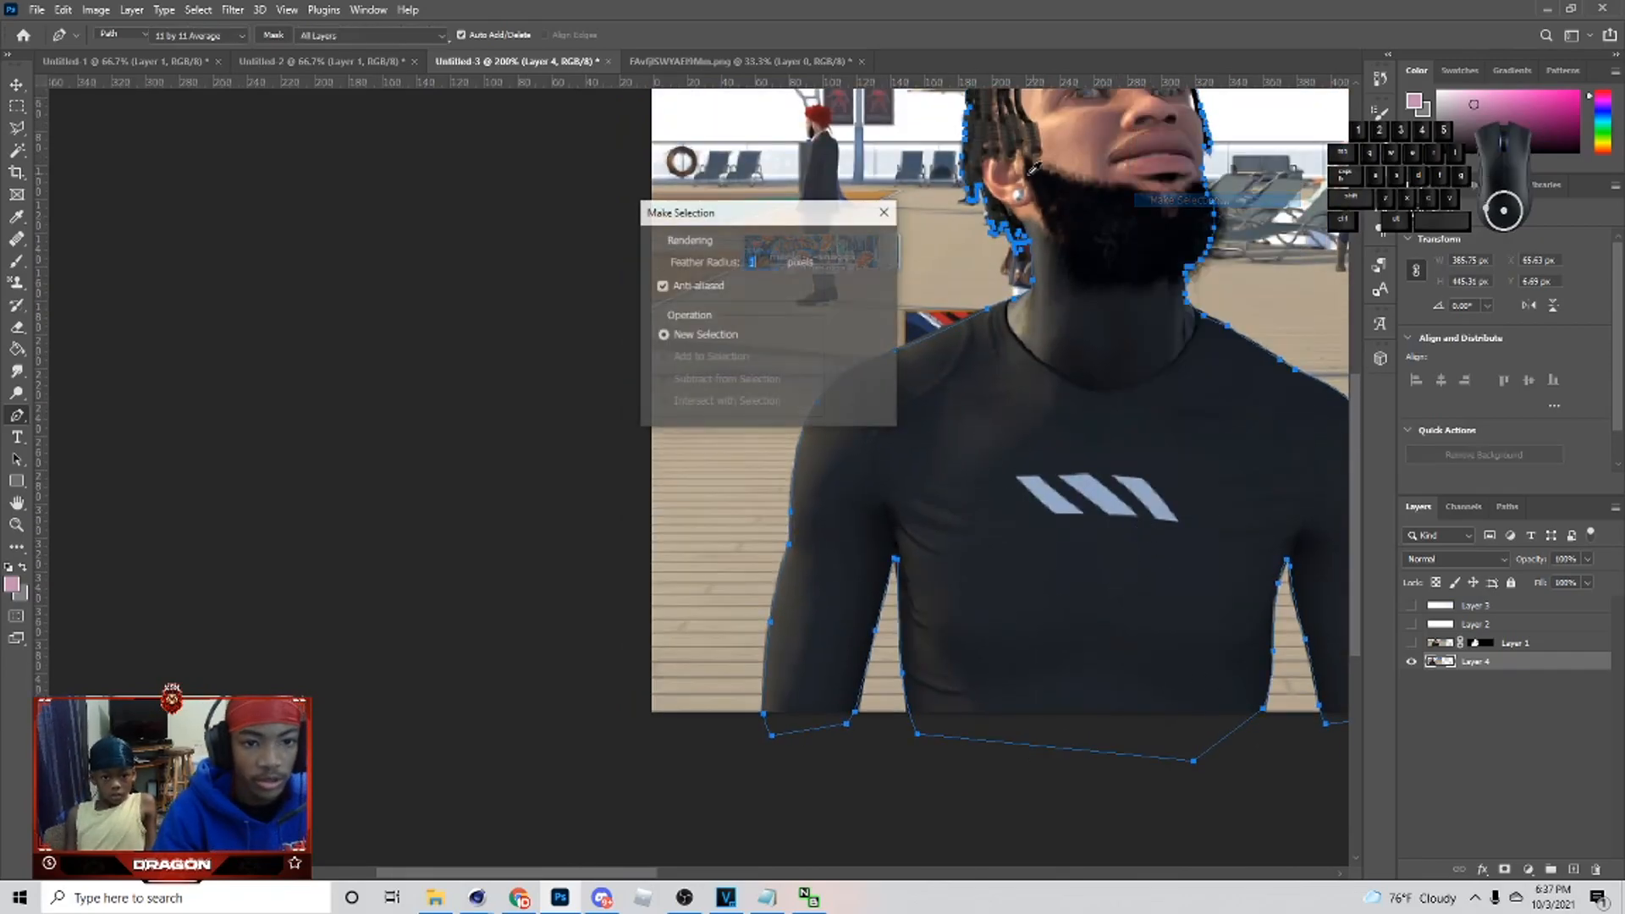
{"action": "left_click", "coordinate": [869, 258]}
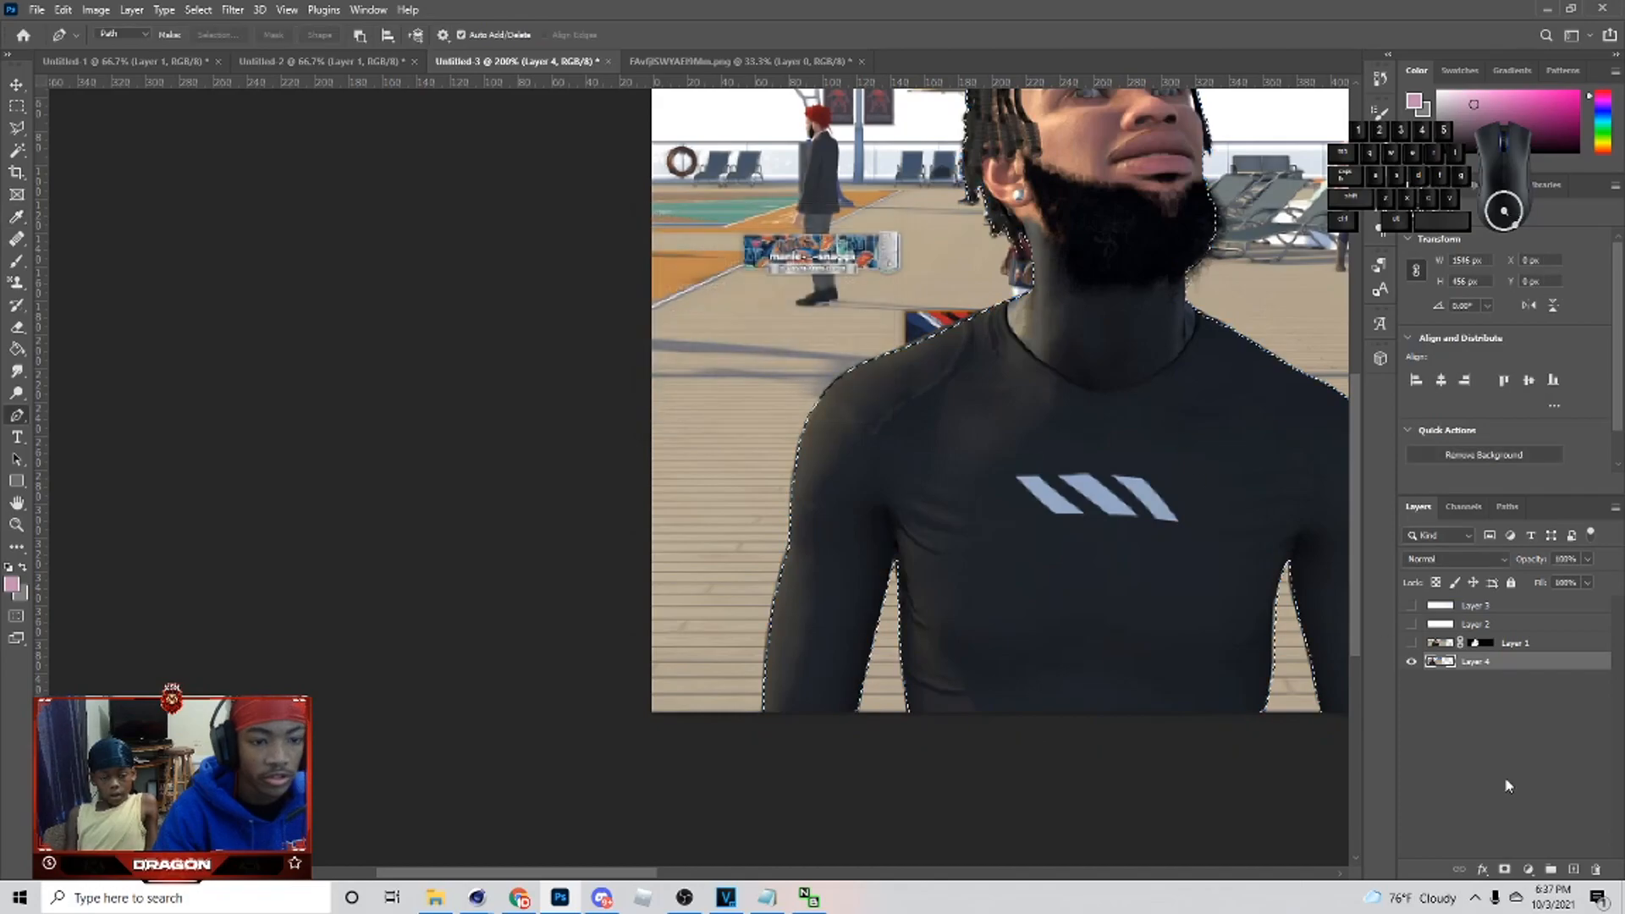
- Invert the selection and apply it to Layer 4 as a layer mask that isolates the bearded character
{"action": "left_click", "coordinate": [1506, 874]}
{"action": "key", "text": "ctrl+z"}
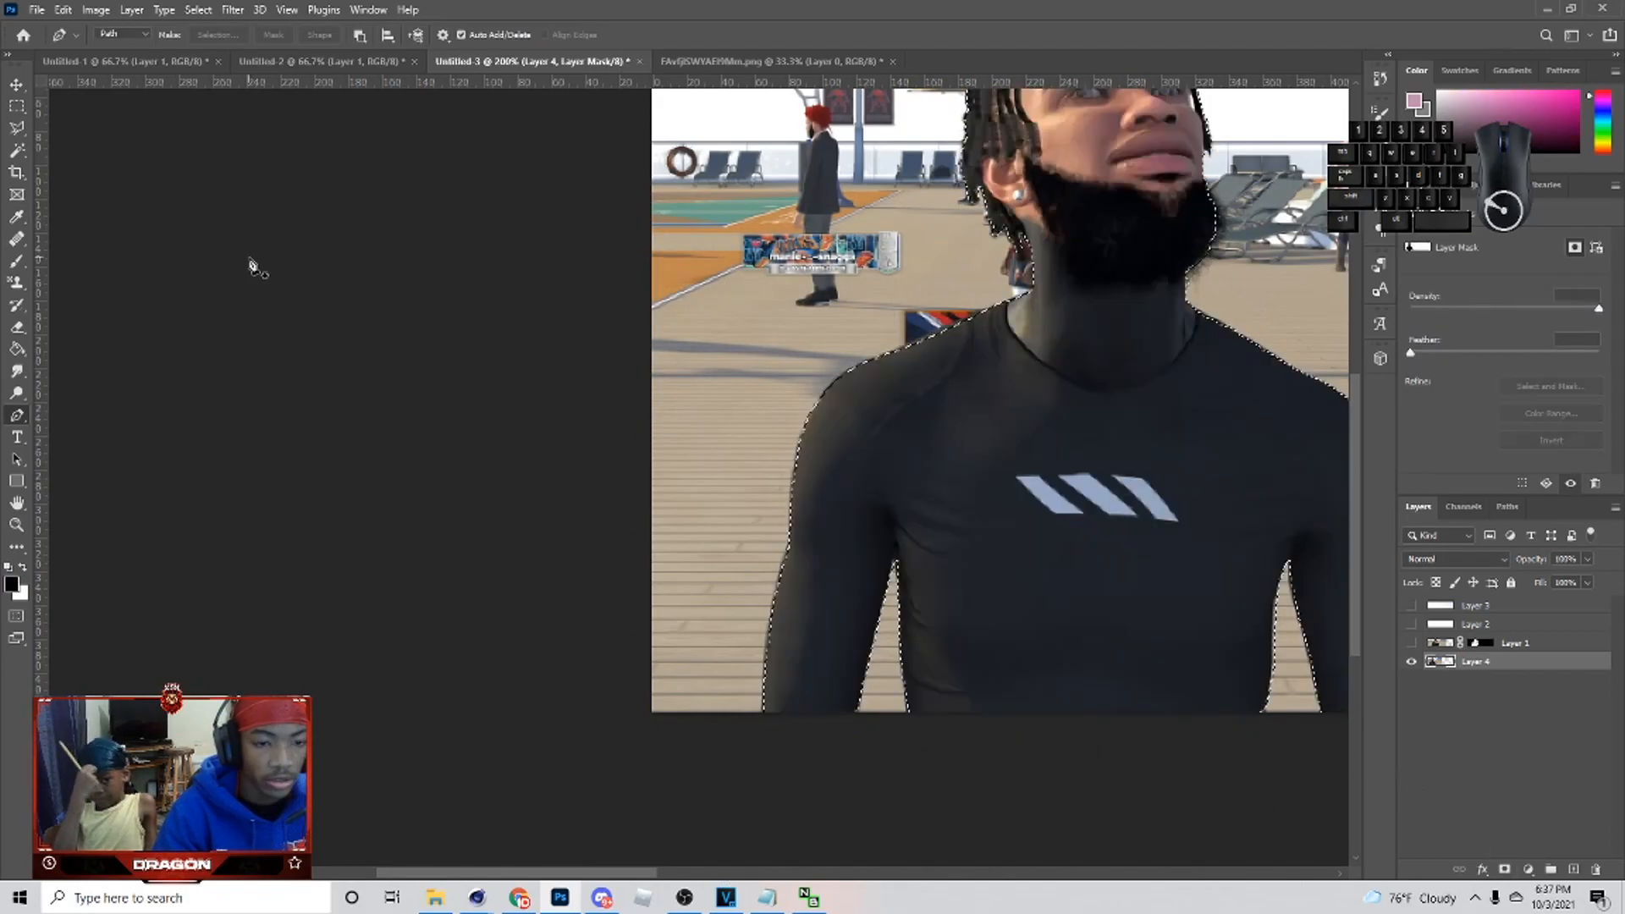
{"action": "key", "text": "m"}
{"action": "right_click", "coordinate": [1053, 235]}
{"action": "left_click", "coordinate": [1100, 260]}
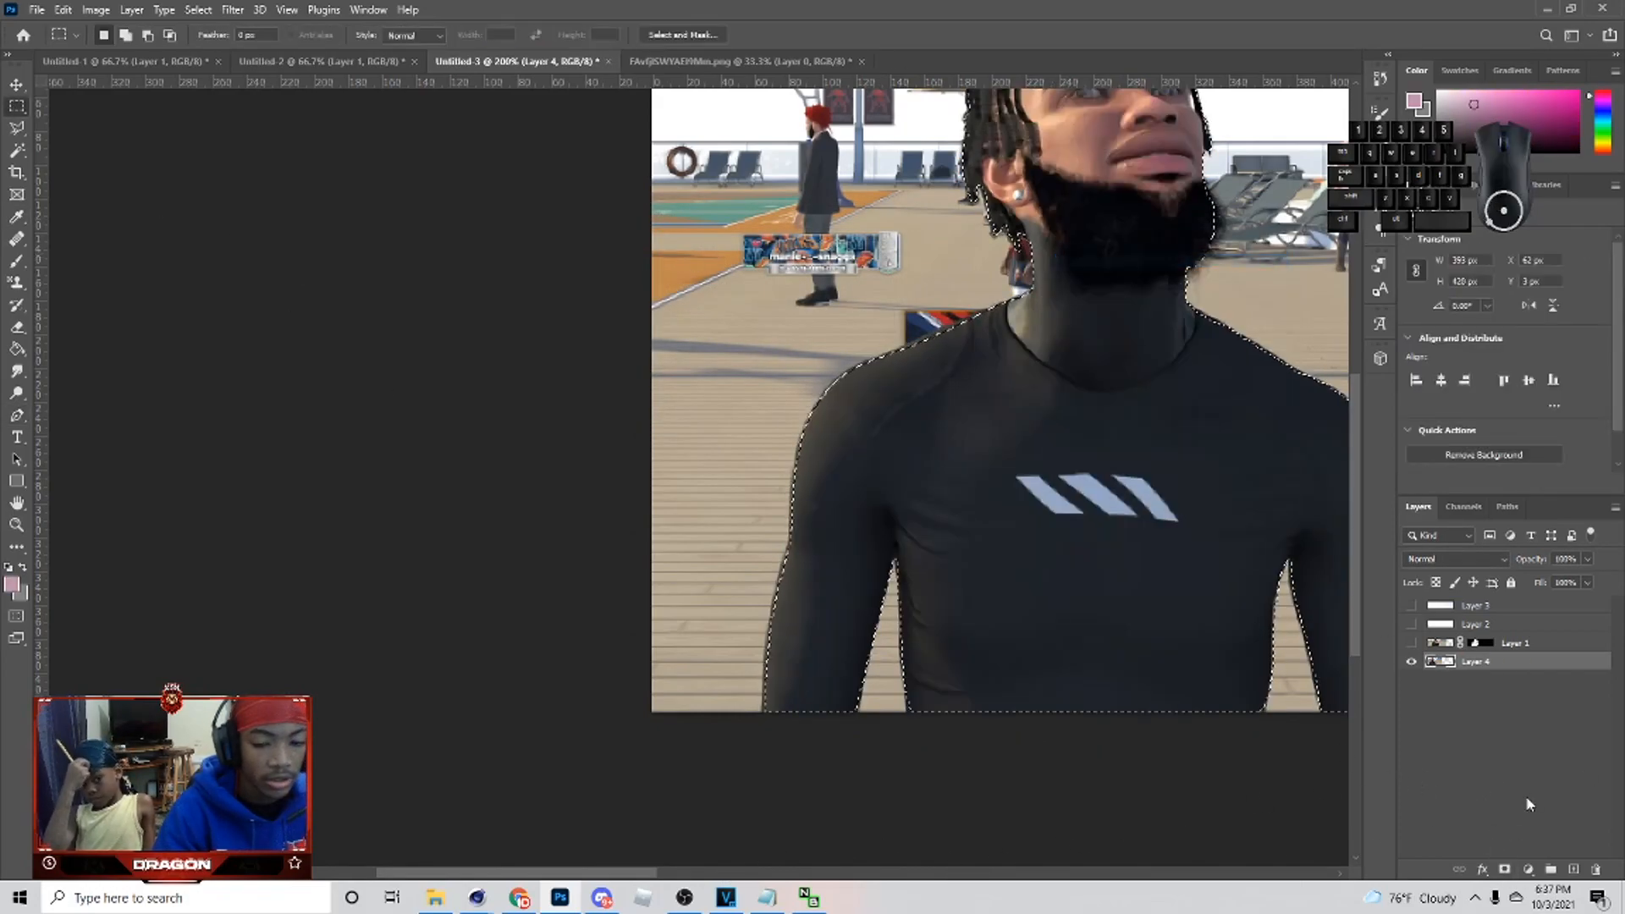
{"action": "left_click", "coordinate": [1506, 874]}
- Show Layer 1 again and move Layer 4's bearded character horizontally away from the other figure
{"action": "left_click_drag", "start_coordinate": [469, 876], "coordinate": [563, 873]}
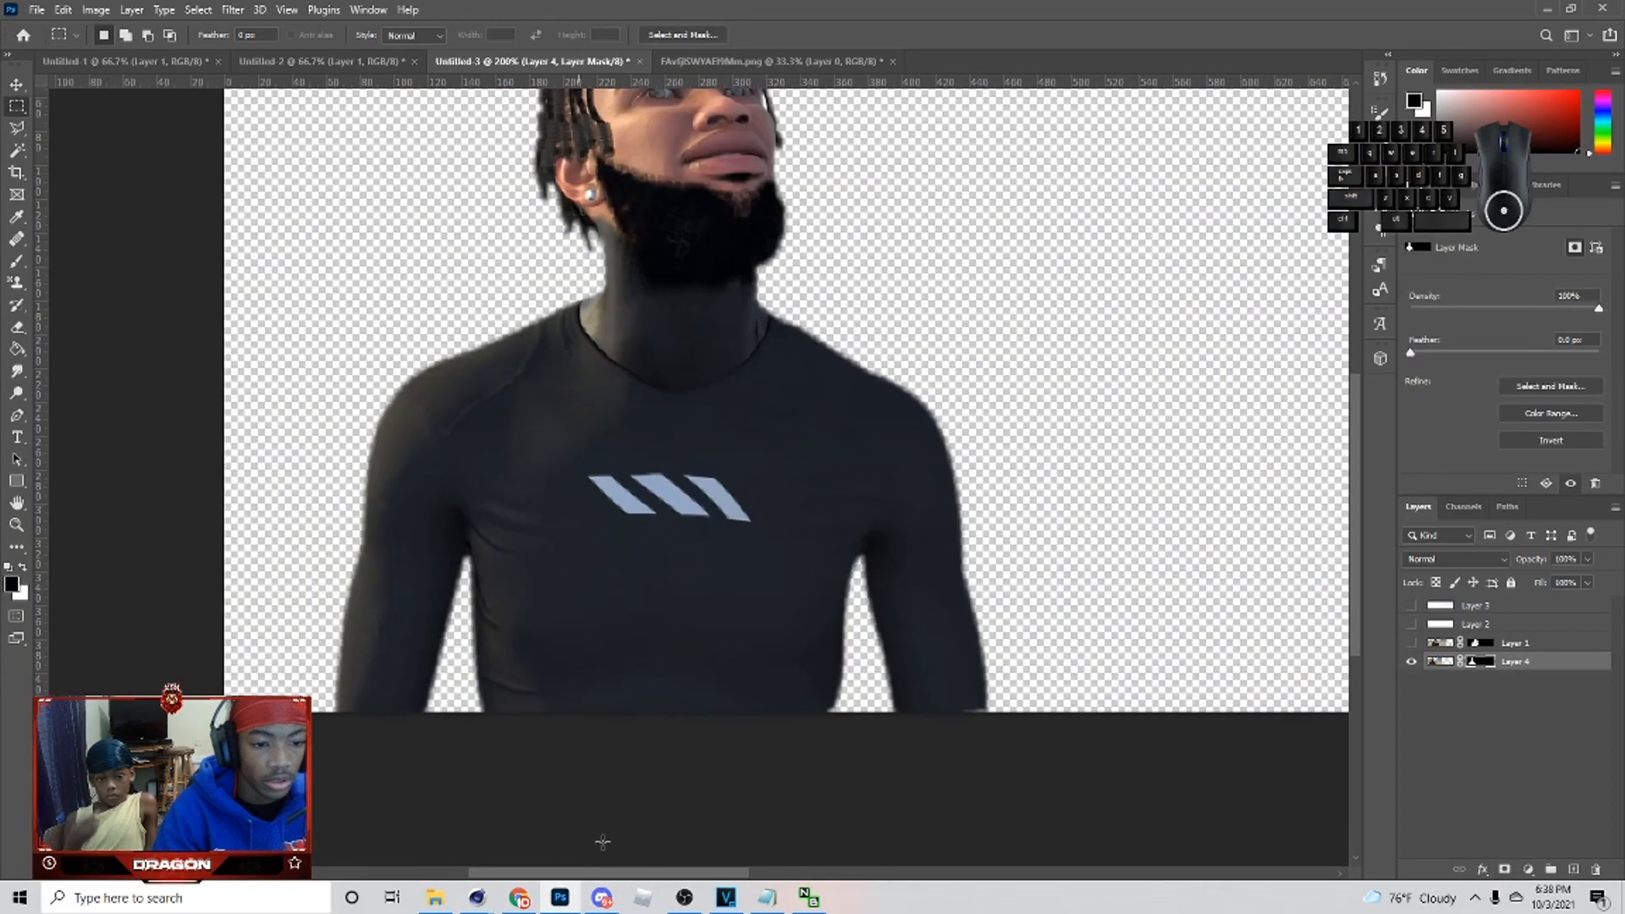
{"action": "left_click", "coordinate": [1411, 642]}
{"action": "scroll", "coordinate": [1156, 688], "scroll_direction": "up", "scroll_amount": 5}
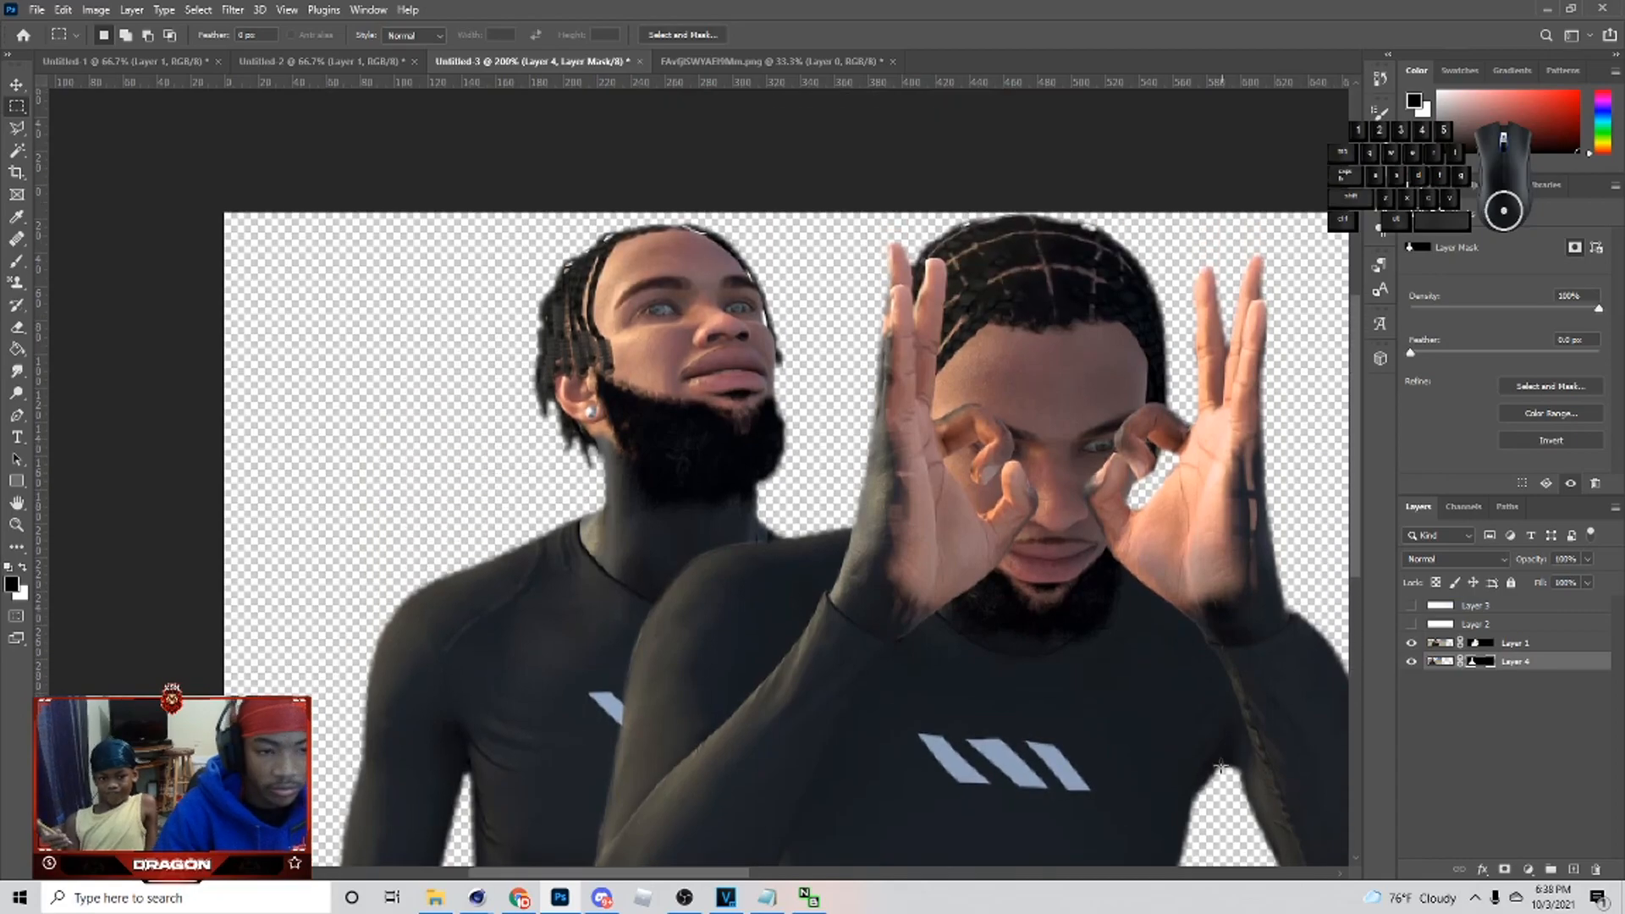
{"action": "key", "text": "v"}
{"action": "left_click_drag", "start_coordinate": [641, 546], "coordinate": [550, 546]}
{"action": "key", "text": "ctrl+minus"}
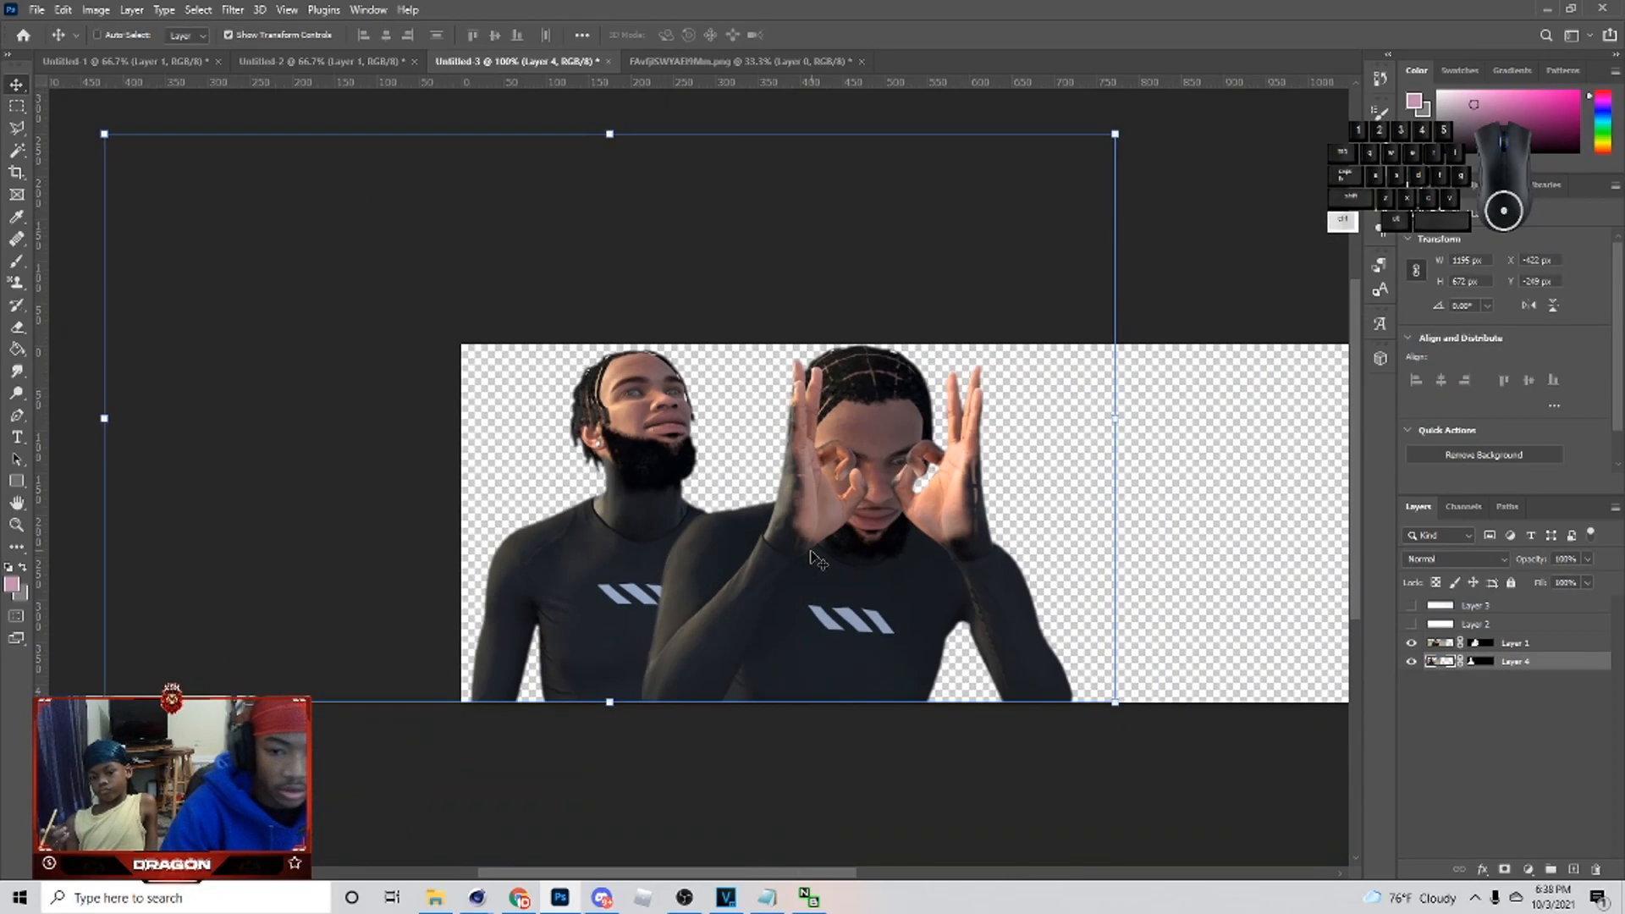
- Move Layers 1 and 4 together into the canvas's left part, and shift Layer 1 alone about 60 px right
{"action": "left_click", "coordinate": [1560, 646], "text": "ctrl"}
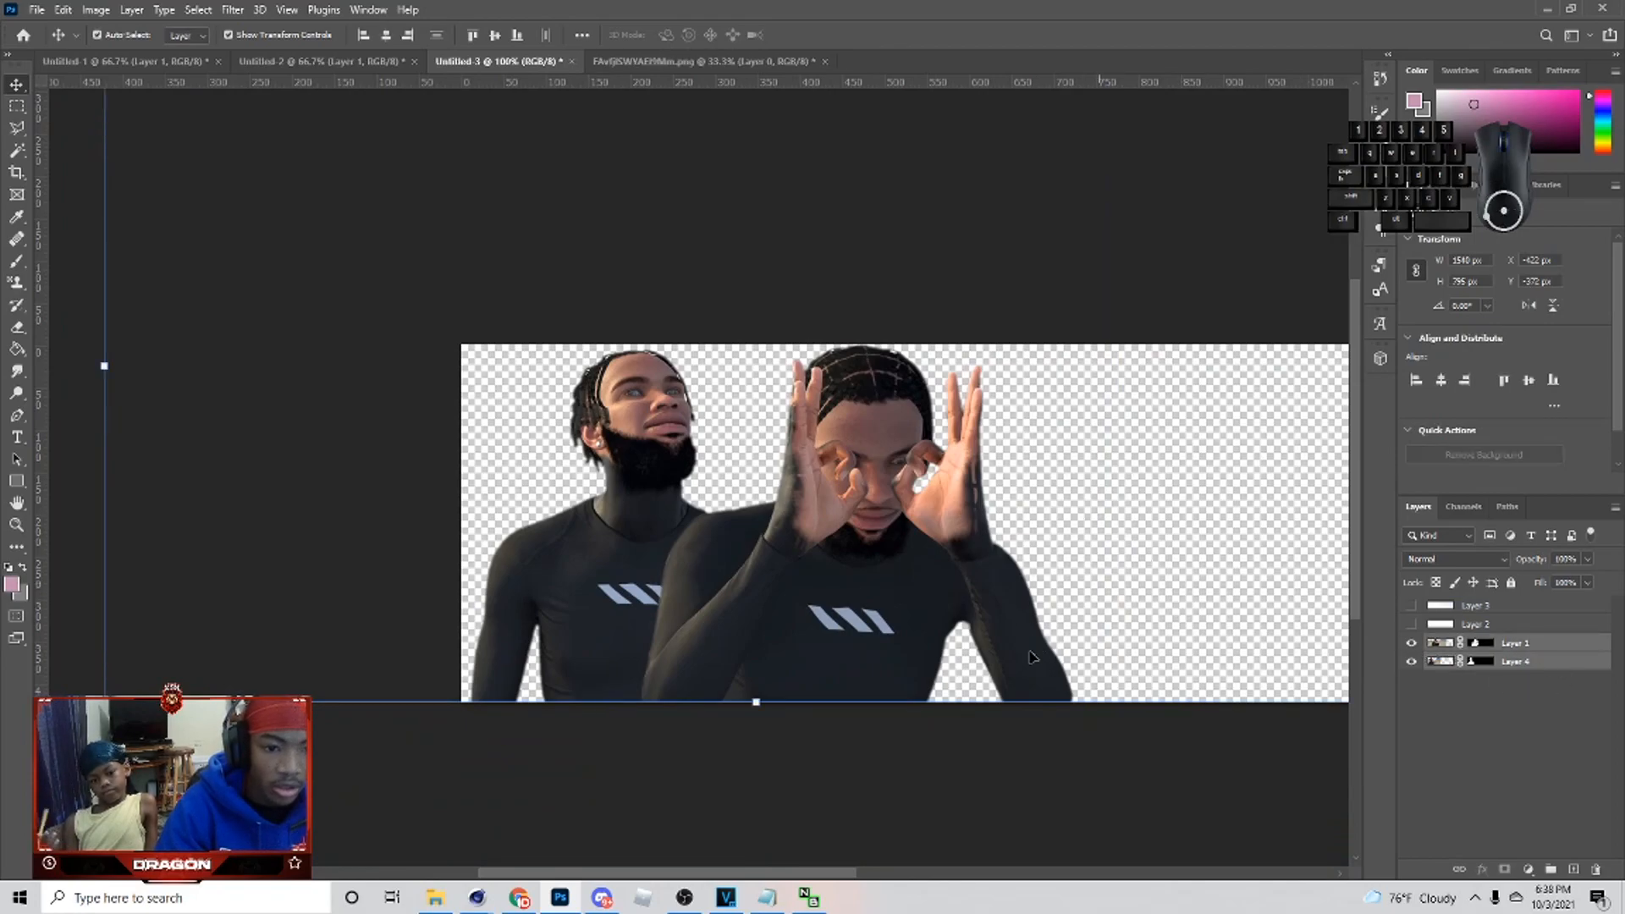
{"action": "left_click", "coordinate": [772, 705]}
{"action": "left_click_drag", "start_coordinate": [822, 673], "coordinate": [936, 660]}
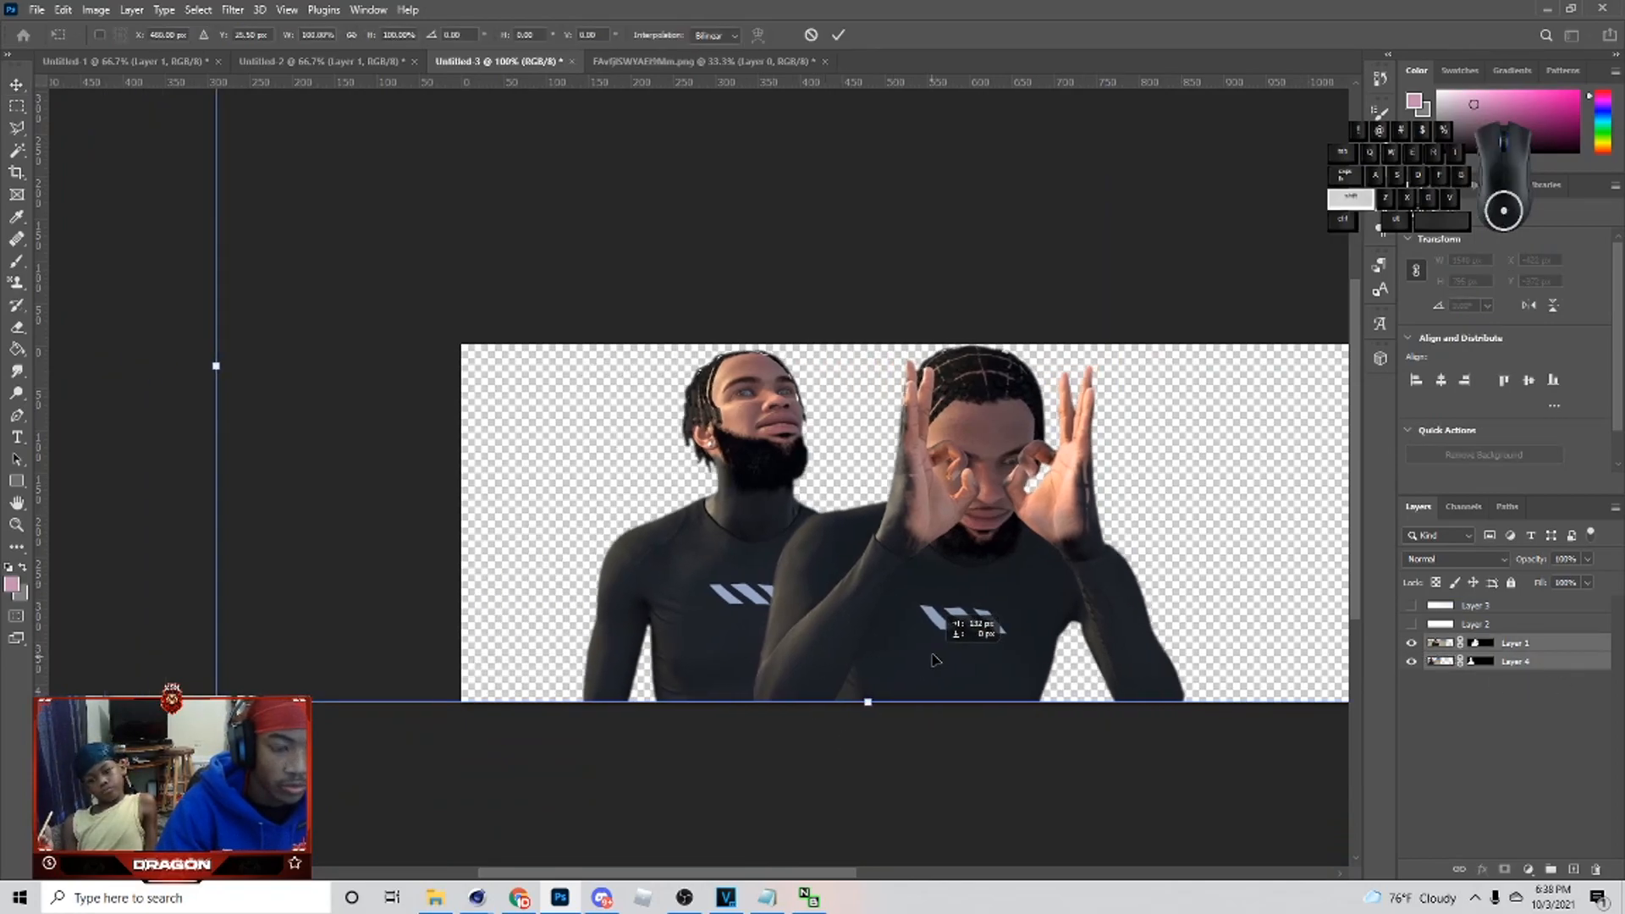
{"action": "key", "text": "ctrl+0"}
{"action": "key", "text": "ctrl+minus"}
{"action": "left_click_drag", "start_coordinate": [504, 544], "coordinate": [449, 544]}
{"action": "left_click", "coordinate": [838, 34]}
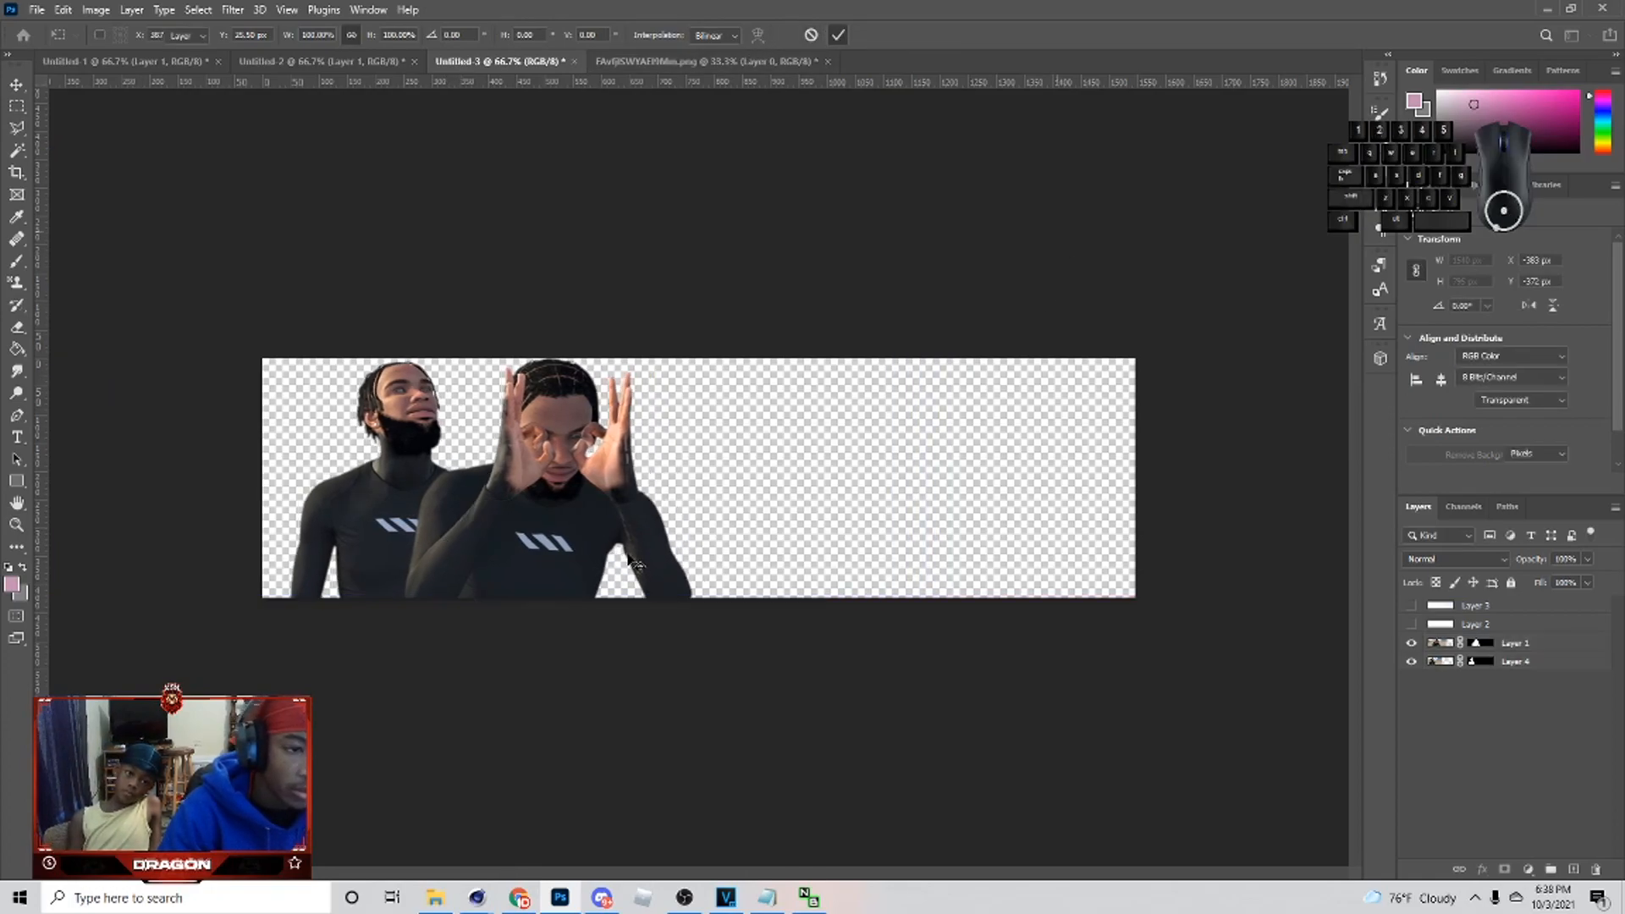
{"action": "left_click_drag", "start_coordinate": [514, 518], "coordinate": [547, 518]}
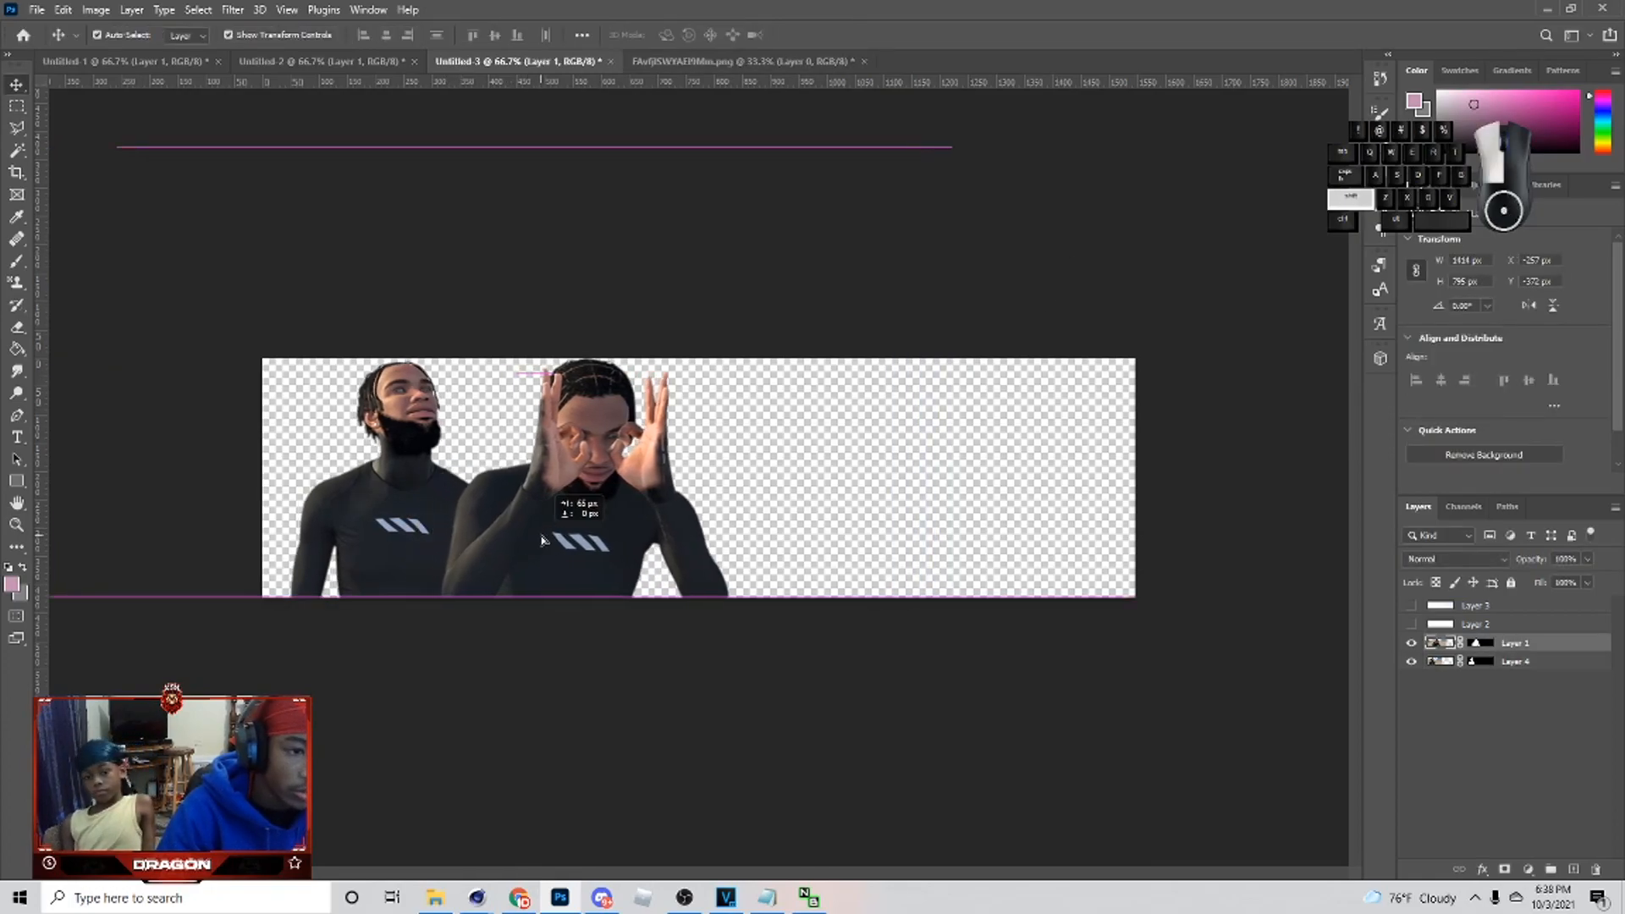
- Paint black with the Brush on Layer 4's mask along the top of the hair to hide leftover white fringe
{"action": "left_click", "coordinate": [379, 535]}
{"action": "key", "text": "ctrl+plus"}
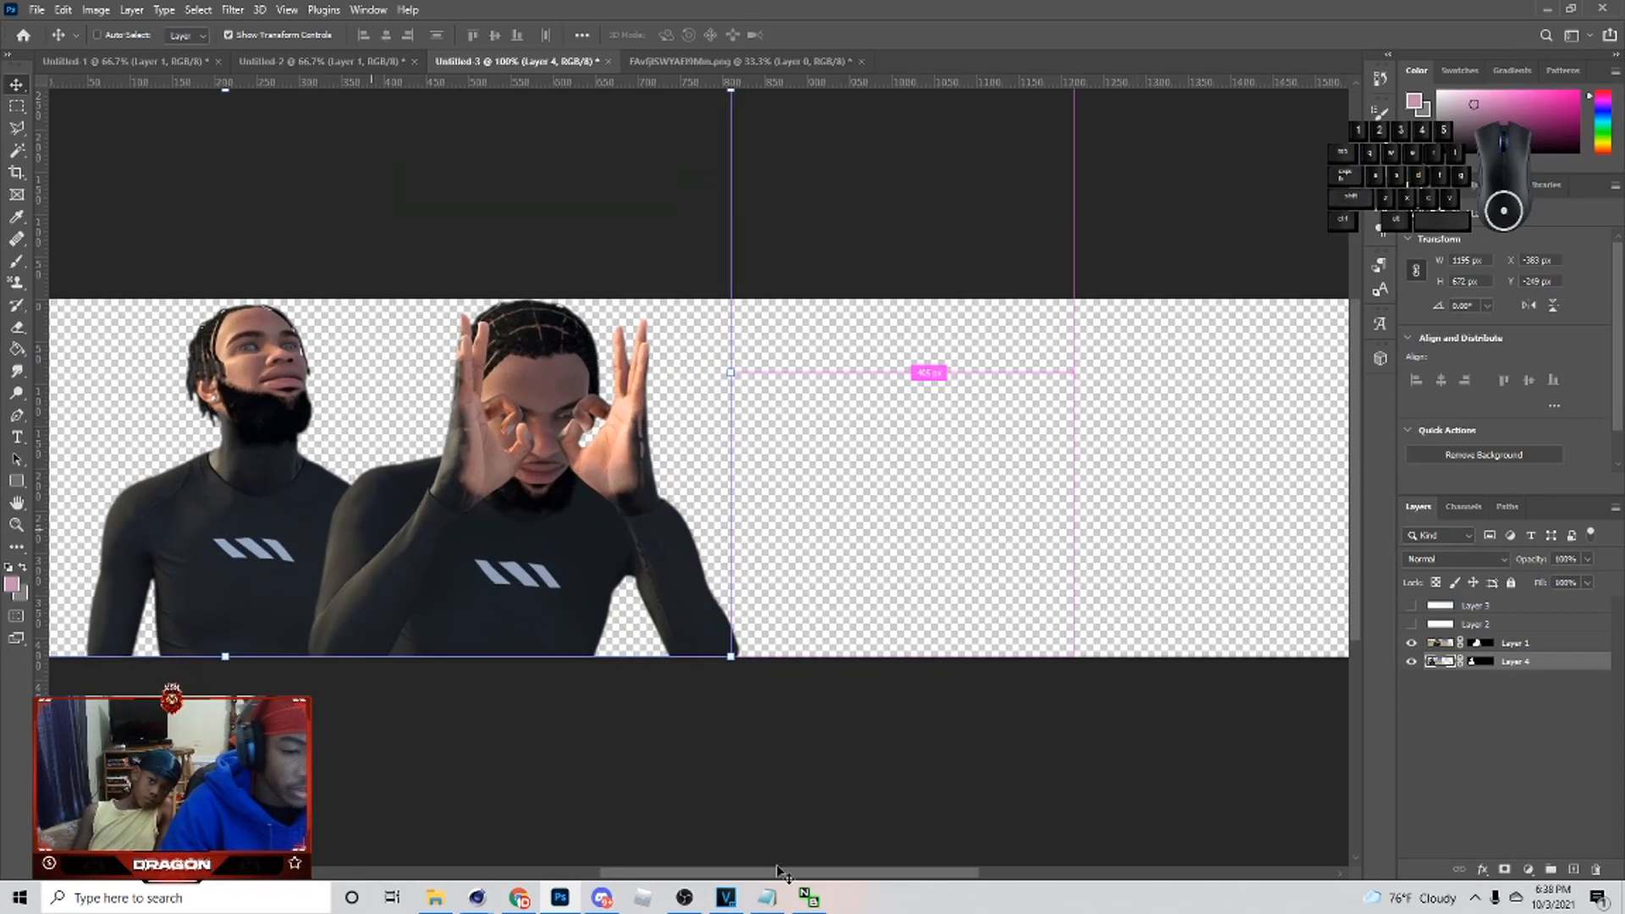
{"action": "left_click_drag", "start_coordinate": [783, 872], "coordinate": [669, 873]}
{"action": "key", "text": "ctrl+plus"}
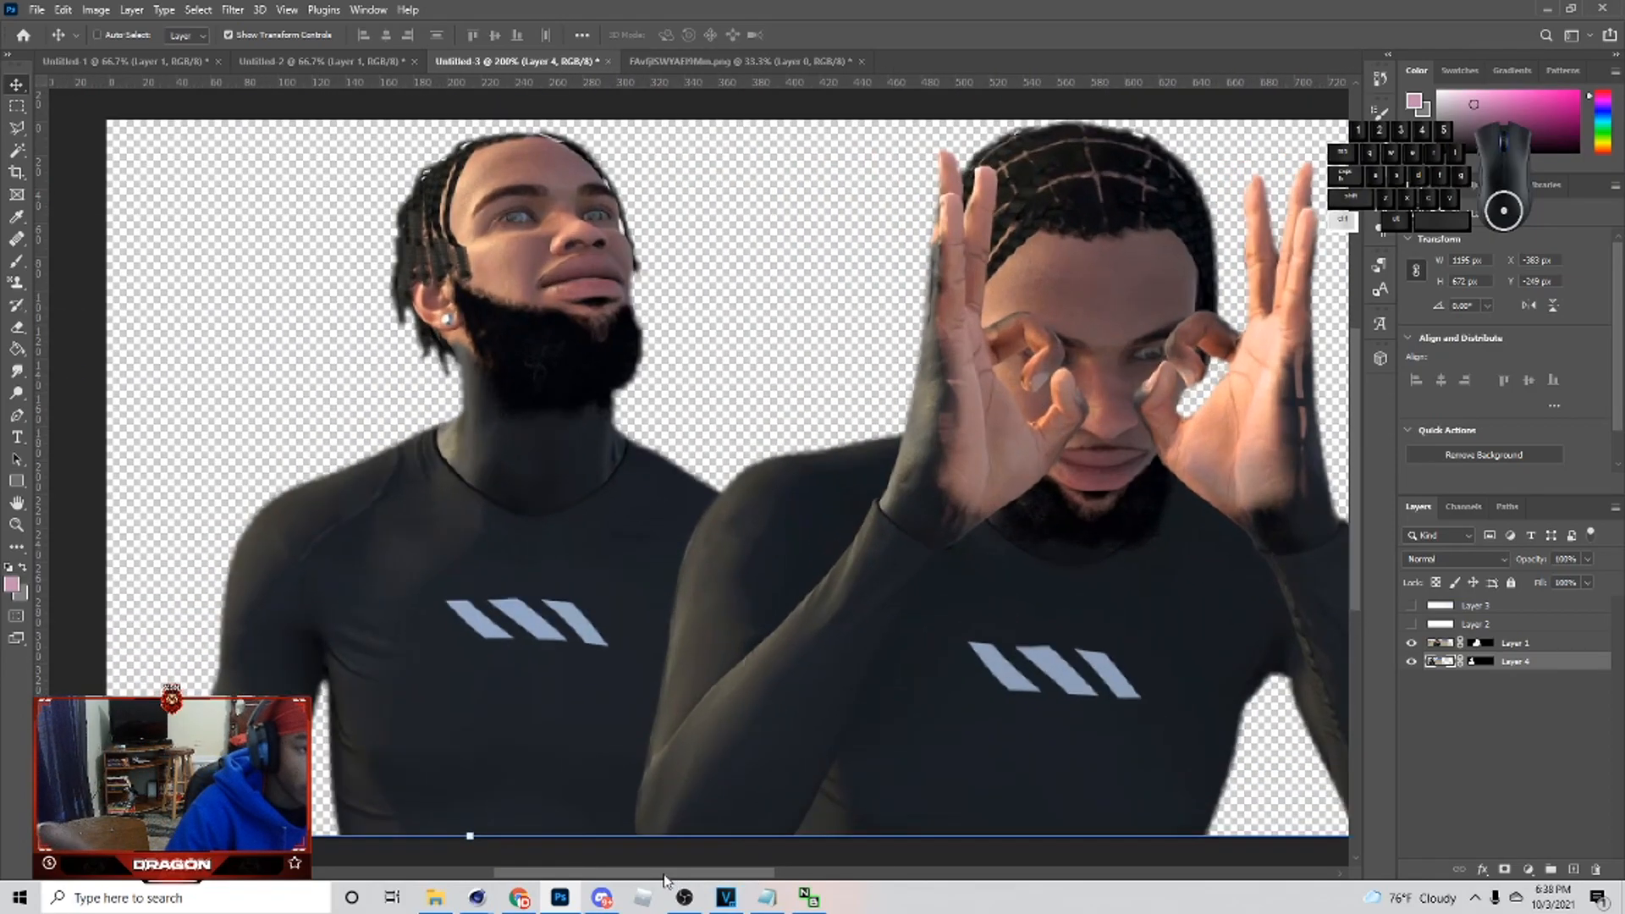
{"action": "scroll", "coordinate": [1132, 648], "scroll_direction": "up", "scroll_amount": 3}
{"action": "left_click", "coordinate": [1477, 664]}
{"action": "scroll", "coordinate": [1101, 609], "scroll_direction": "up", "scroll_amount": 3}
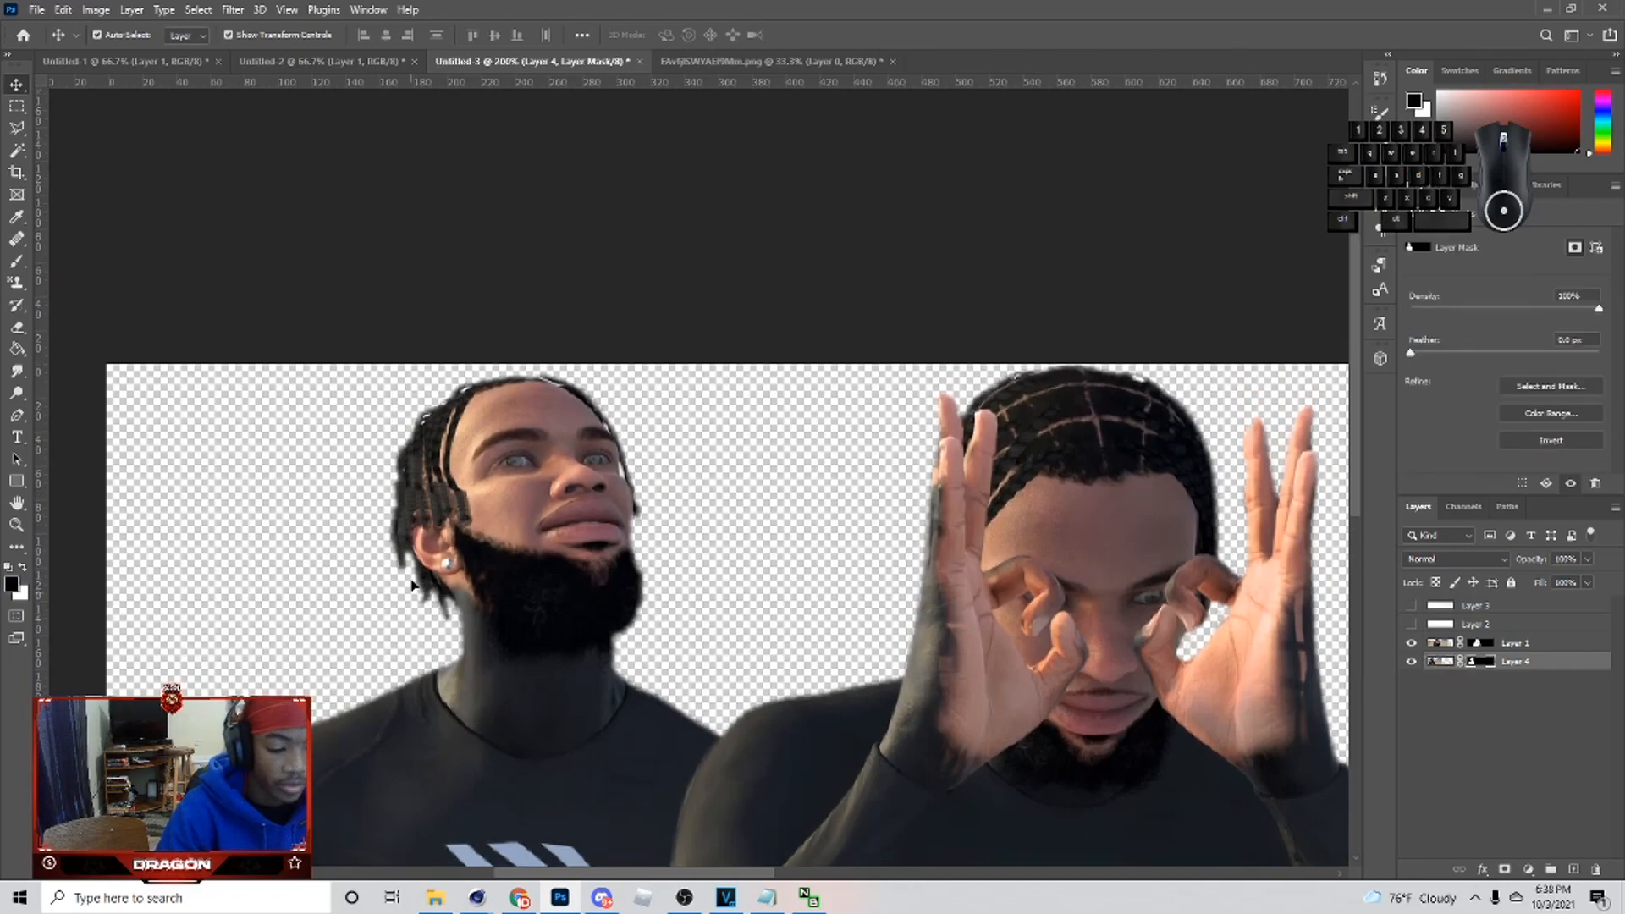
{"action": "key", "text": "b"}
{"action": "key", "text": "ctrl+plus"}
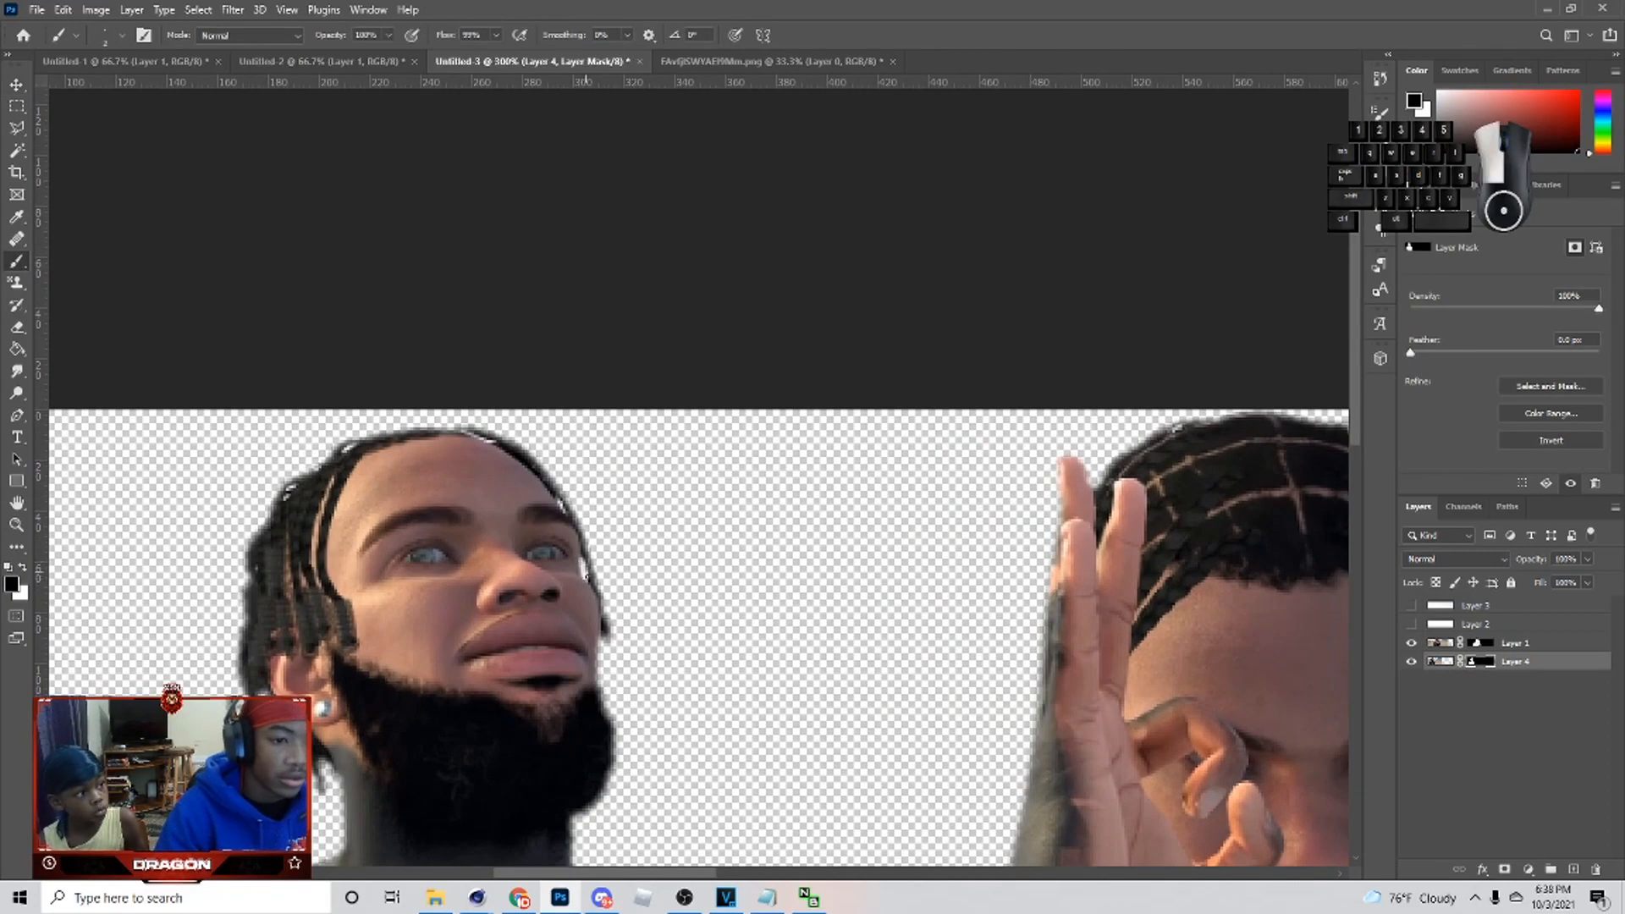
{"action": "left_click_drag", "start_coordinate": [465, 432], "coordinate": [486, 440]}
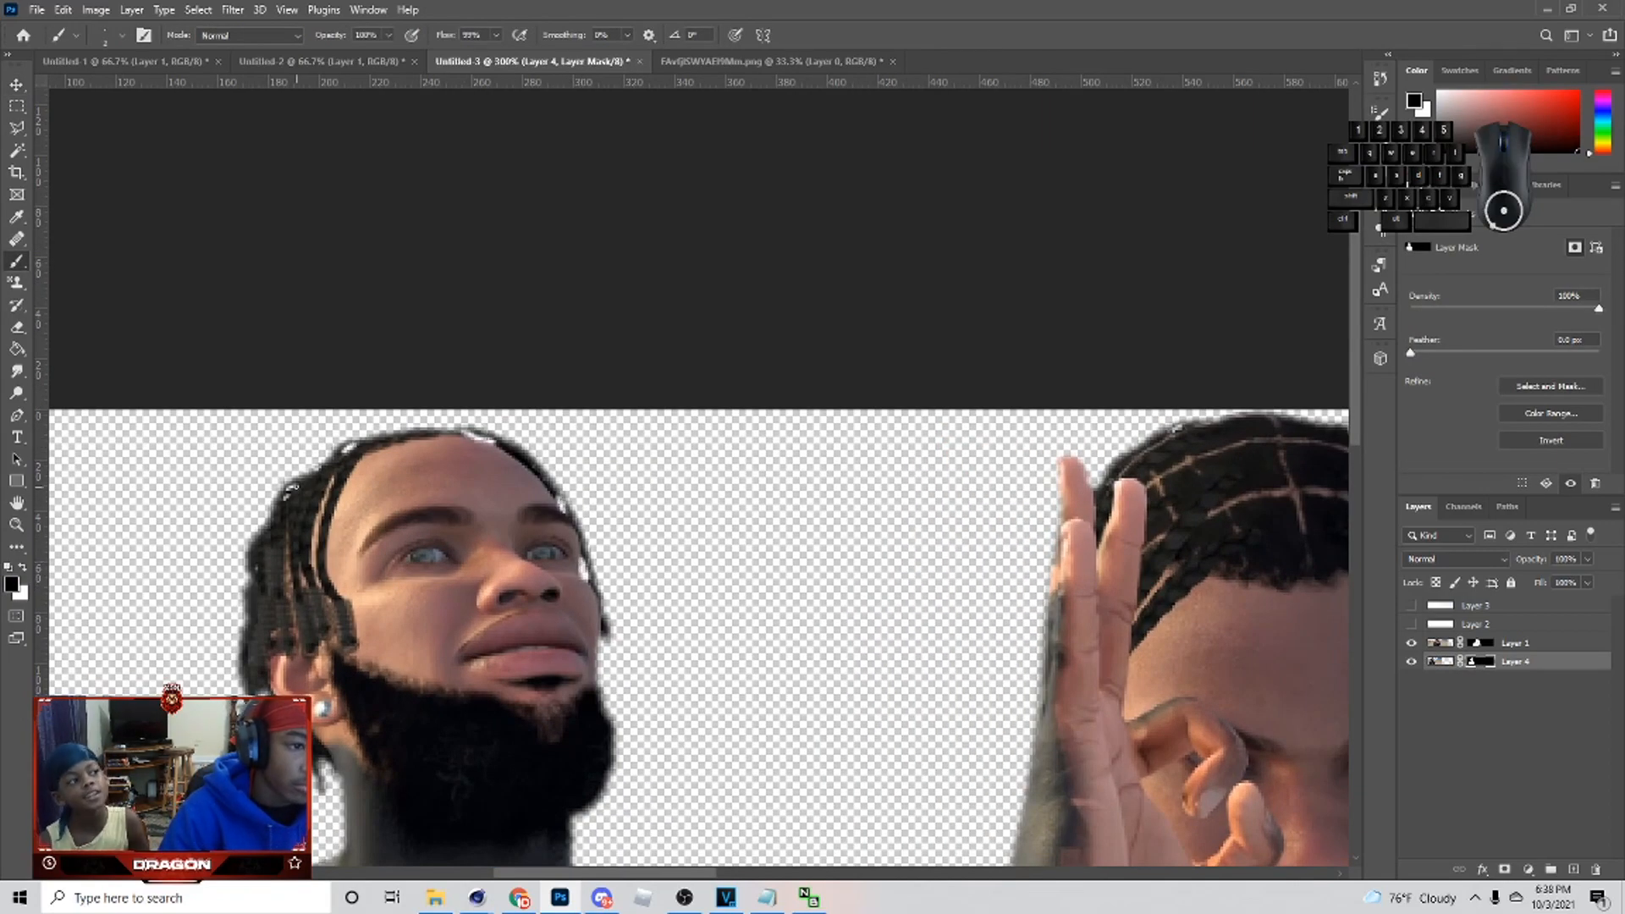
{"action": "key", "text": "ctrl+minus"}
{"action": "key", "text": "ctrl+minus"}
{"action": "key", "text": "ctrl+minus"}
{"action": "key", "text": "v"}
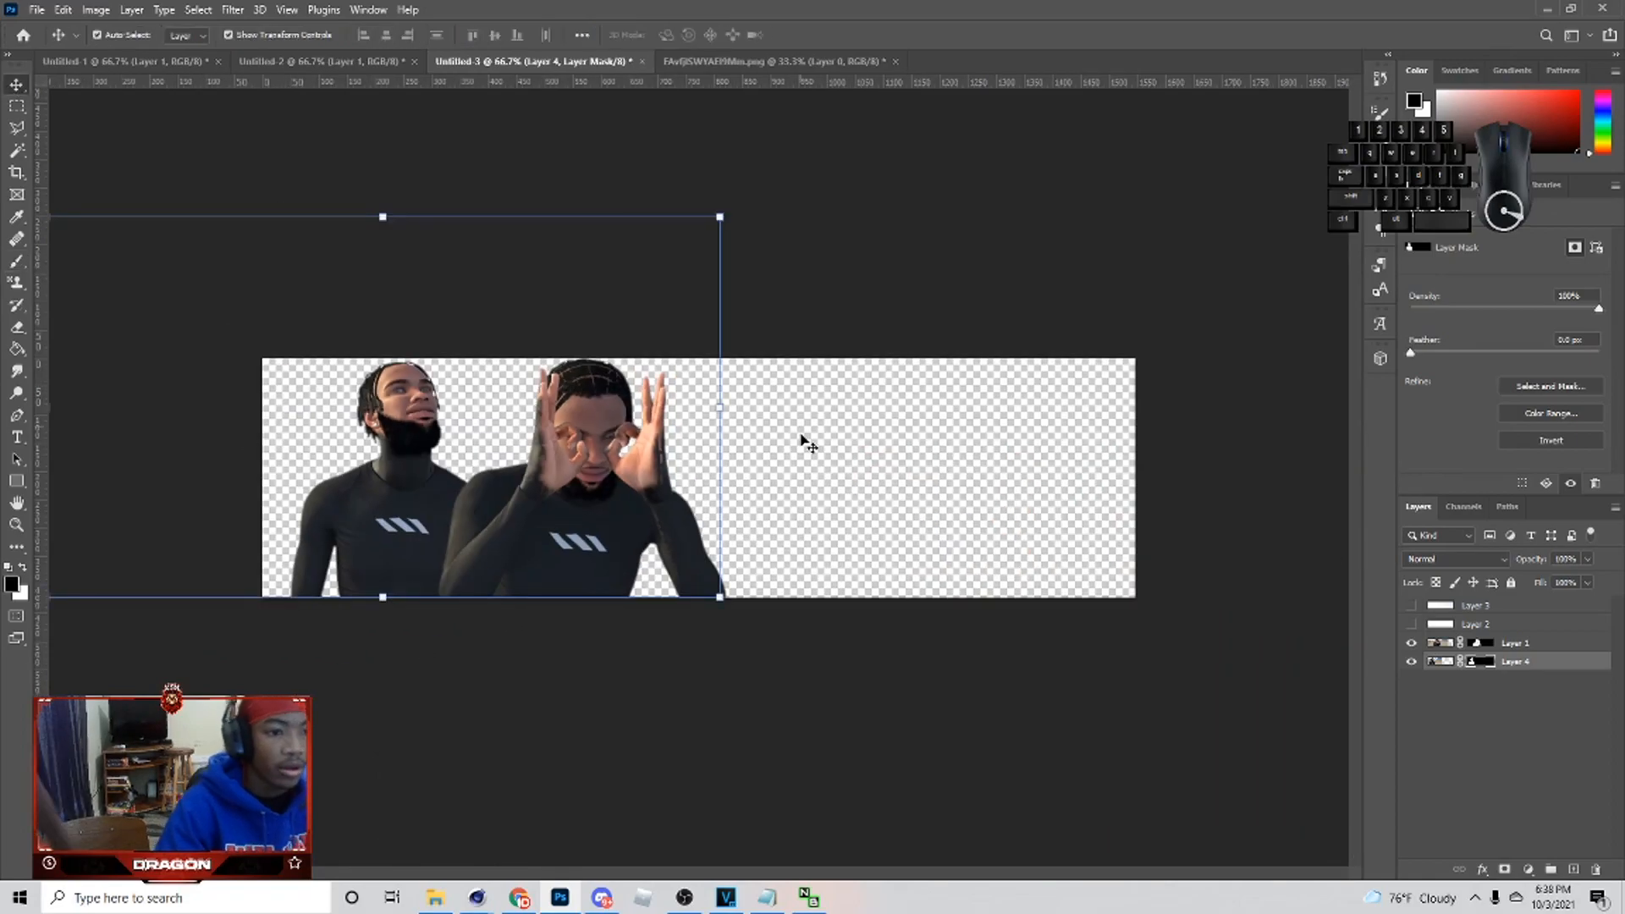
- Switch to Twitter in Chrome, open the bookmarked basketball court screenshot, and copy the image
{"action": "left_click", "coordinate": [520, 899]}
{"action": "key", "text": "Escape"}
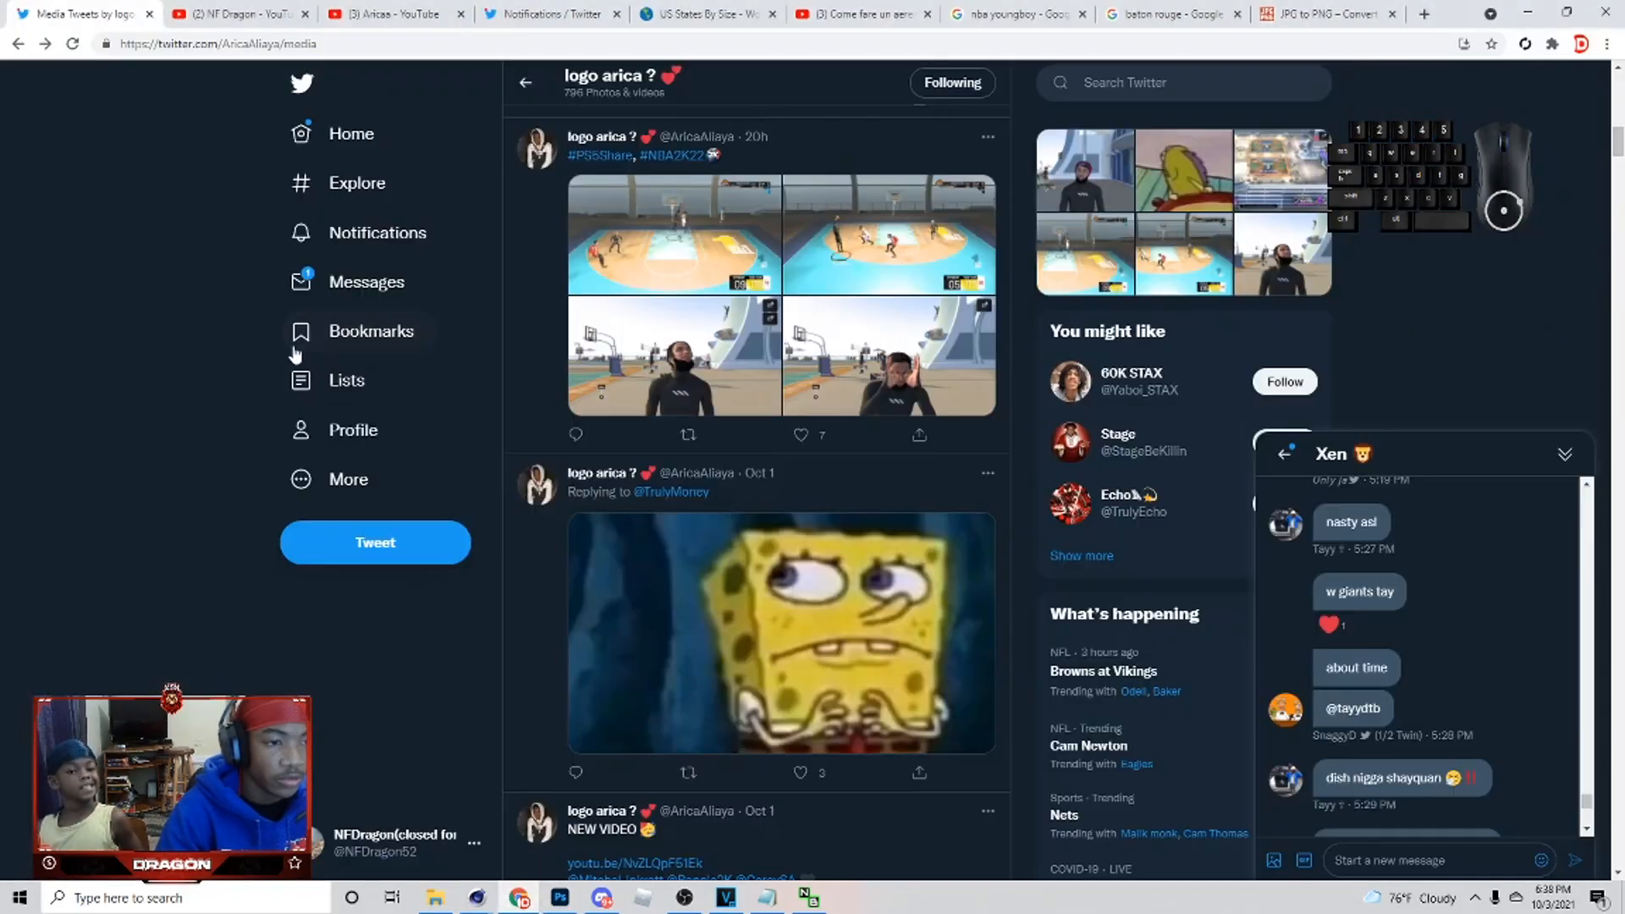
{"action": "left_click", "coordinate": [356, 331]}
{"action": "scroll", "coordinate": [744, 491], "scroll_direction": "down", "scroll_amount": 3}
{"action": "scroll", "coordinate": [744, 491], "scroll_direction": "down", "scroll_amount": 10}
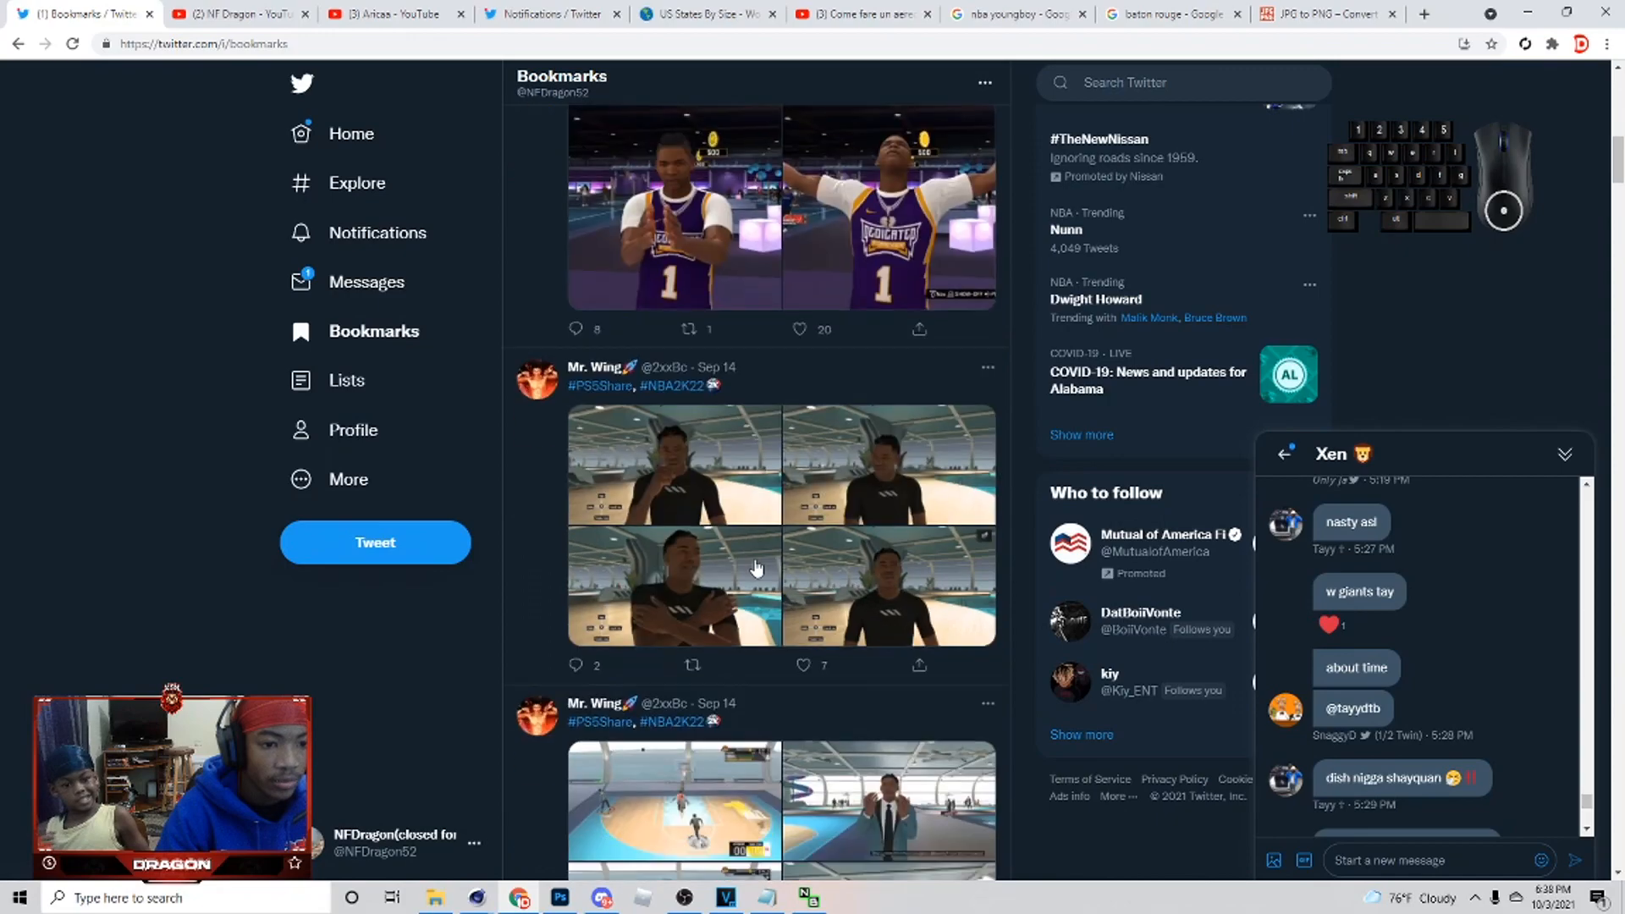
{"action": "left_click", "coordinate": [738, 314]}
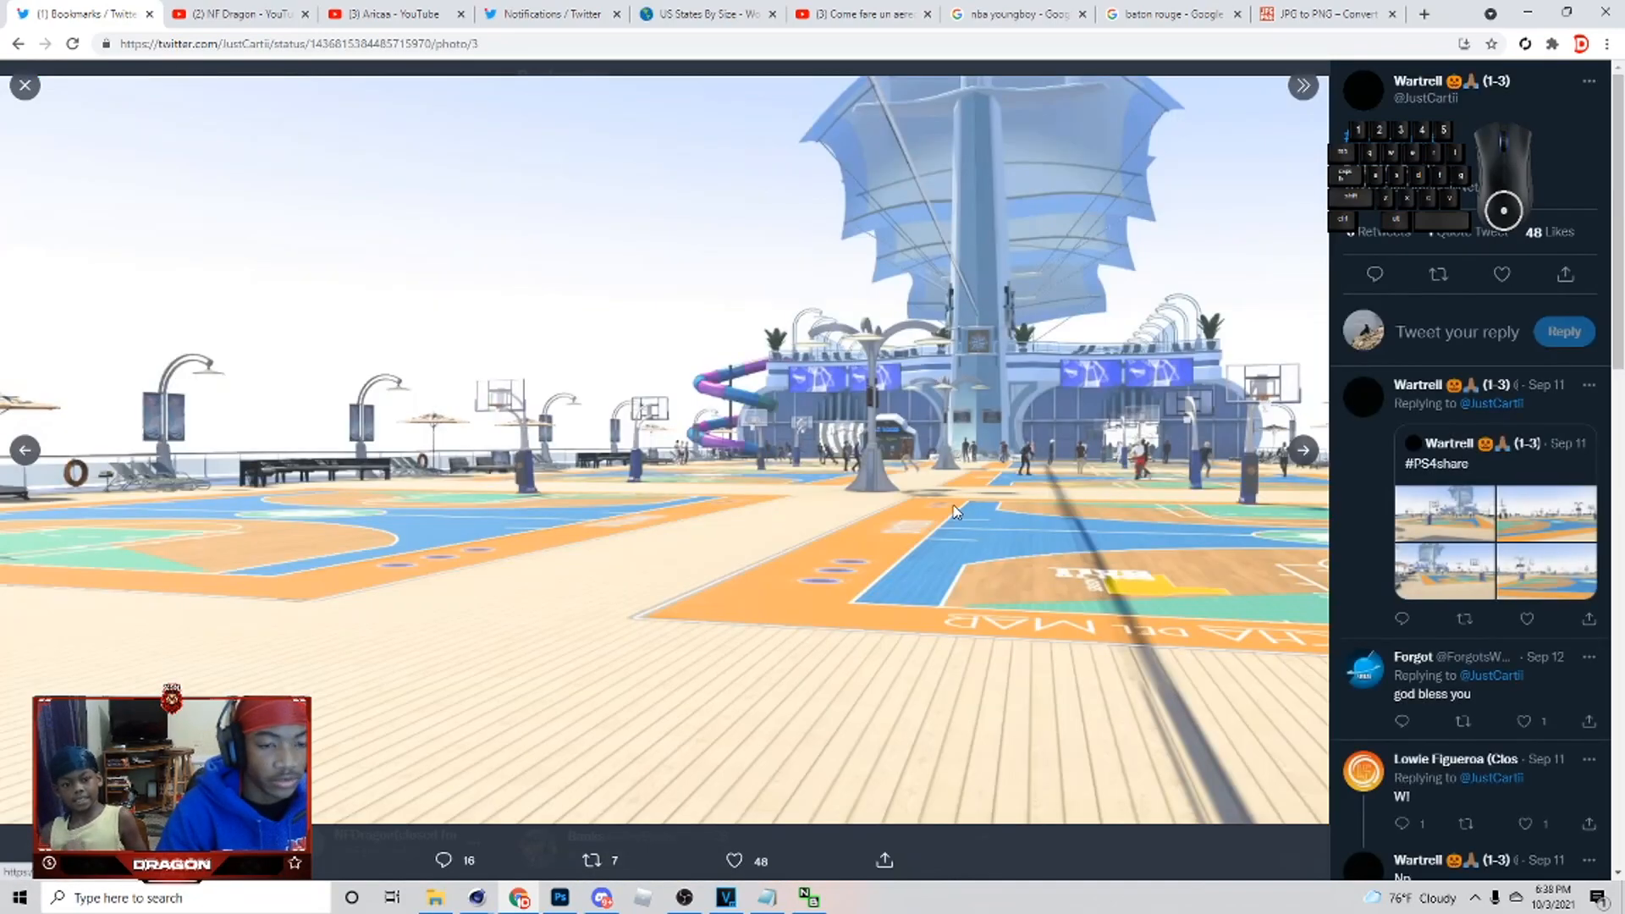
{"action": "right_click", "coordinate": [953, 509]}
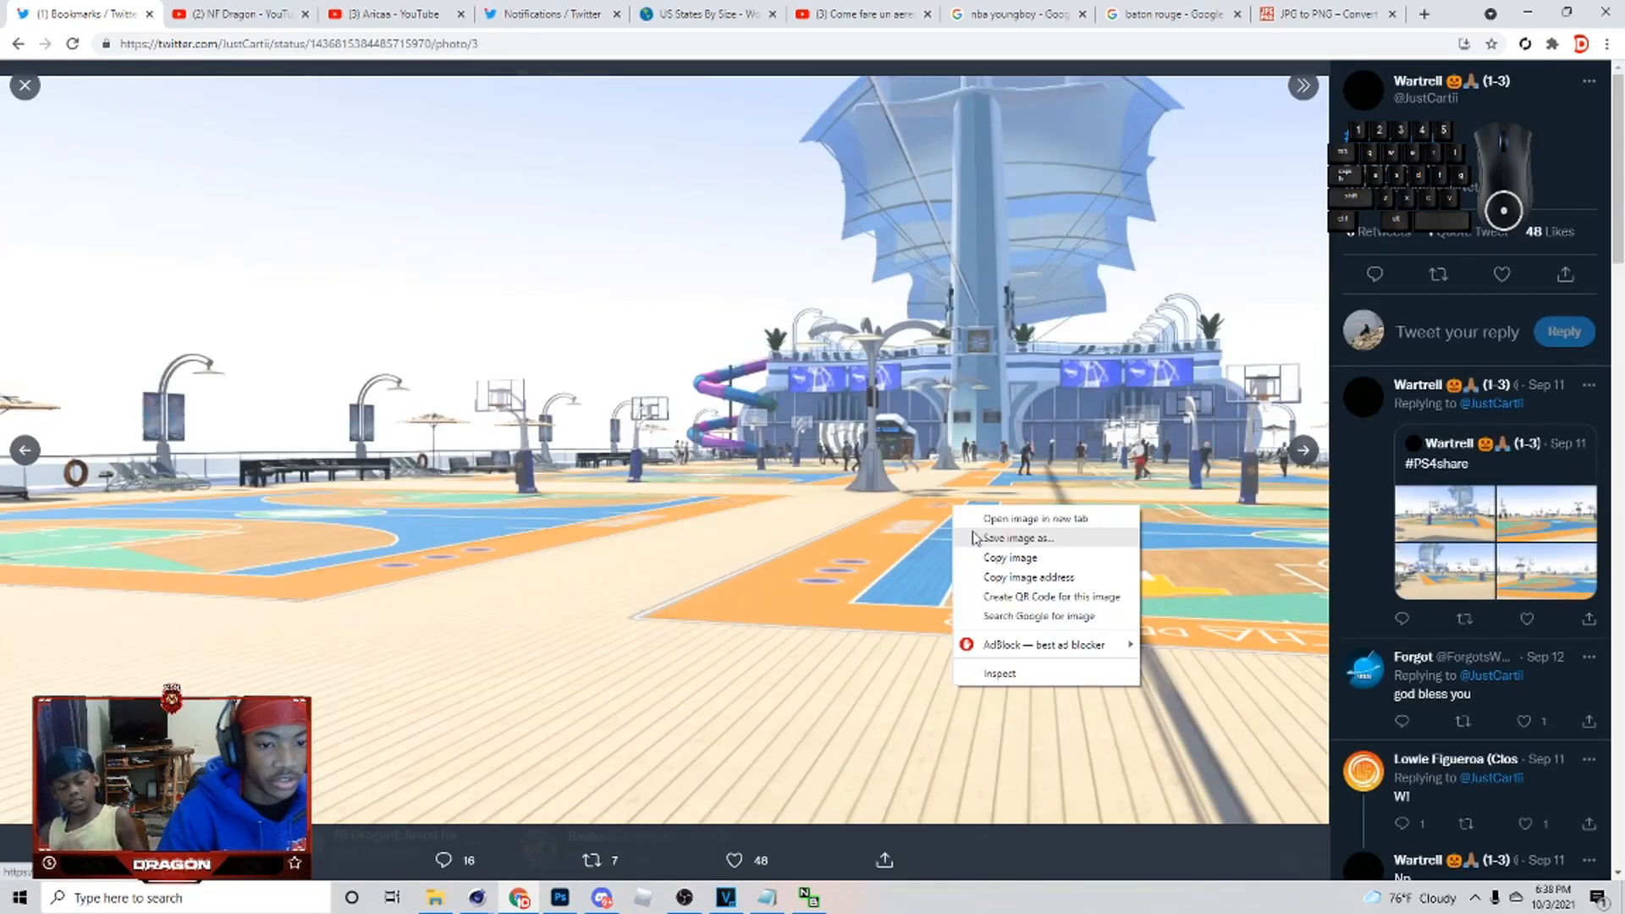
{"action": "left_click", "coordinate": [990, 553]}
- Paste the court image into the Photoshop banner, place its layer beneath Layer 4, and reposition it as the background
{"action": "left_click", "coordinate": [560, 897]}
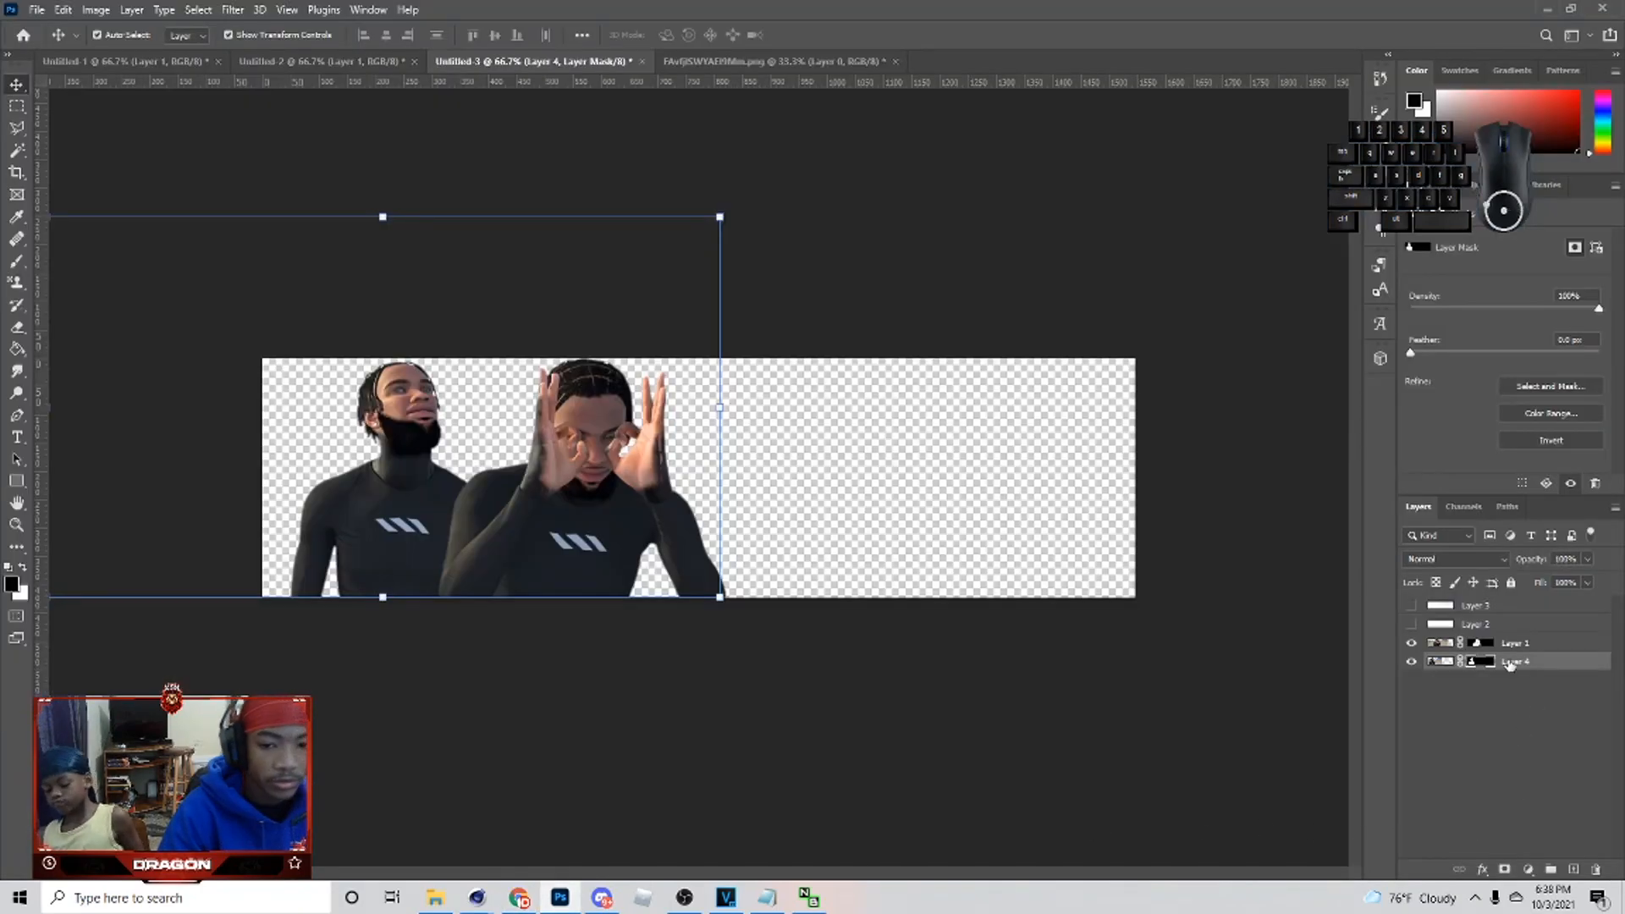
{"action": "left_click", "coordinate": [1512, 627]}
{"action": "key", "text": "ctrl+v"}
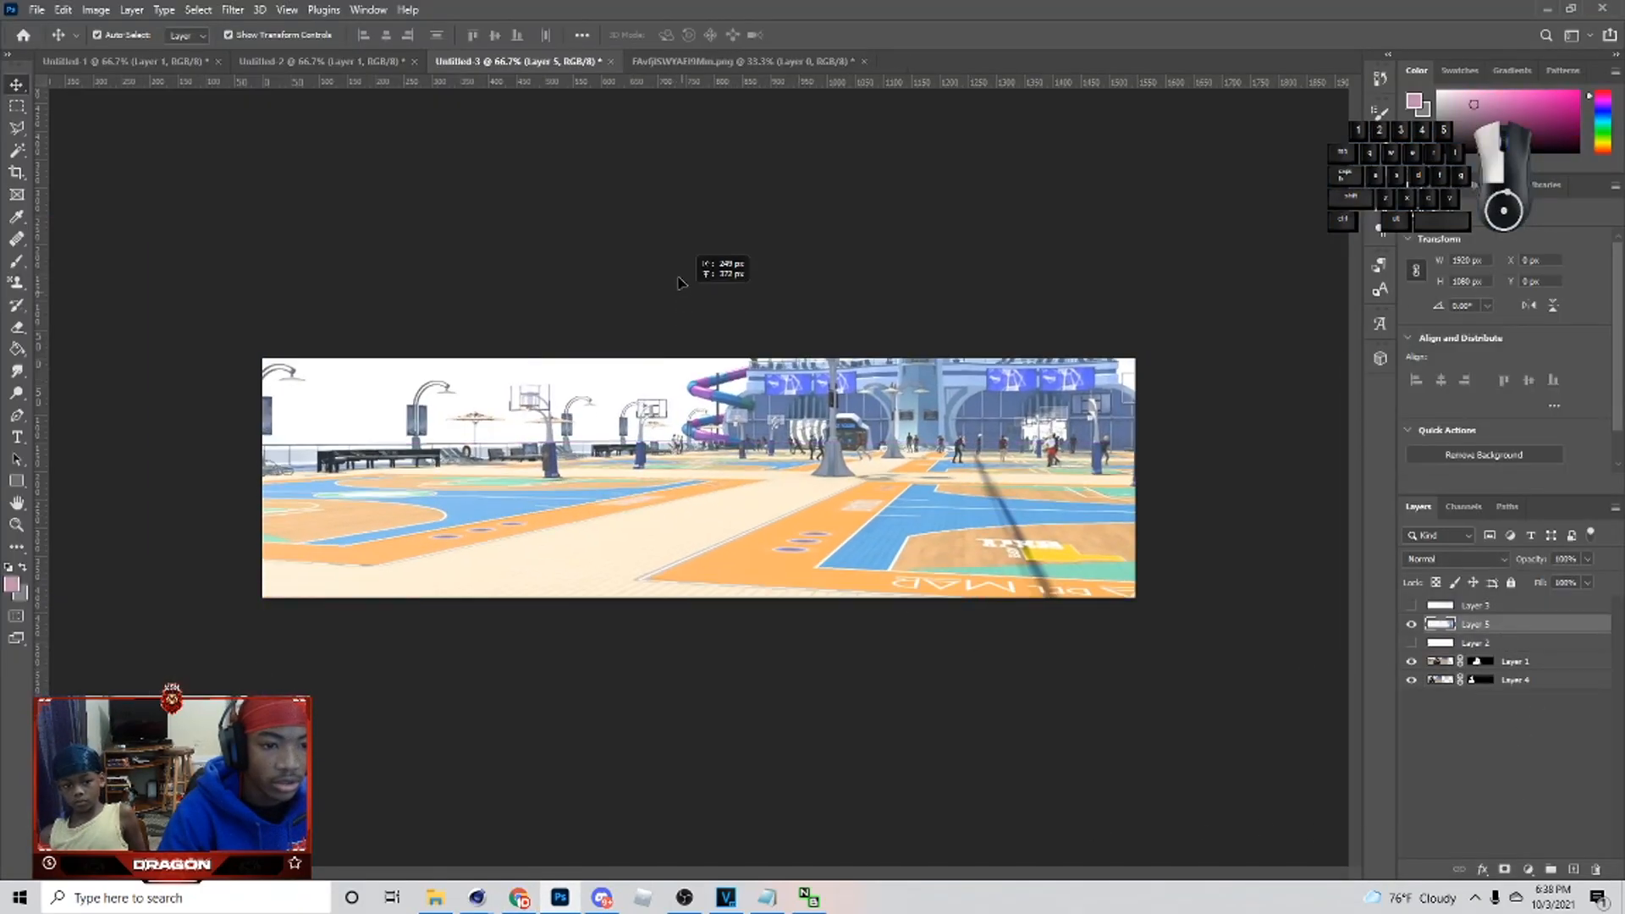
{"action": "left_click_drag", "start_coordinate": [1418, 624], "coordinate": [1439, 690]}
{"action": "left_click_drag", "start_coordinate": [1008, 516], "coordinate": [1021, 559]}
- Add a Brightness/Contrast adjustment clipped to Layer 1 and raise its brightness
{"action": "left_click", "coordinate": [1444, 645]}
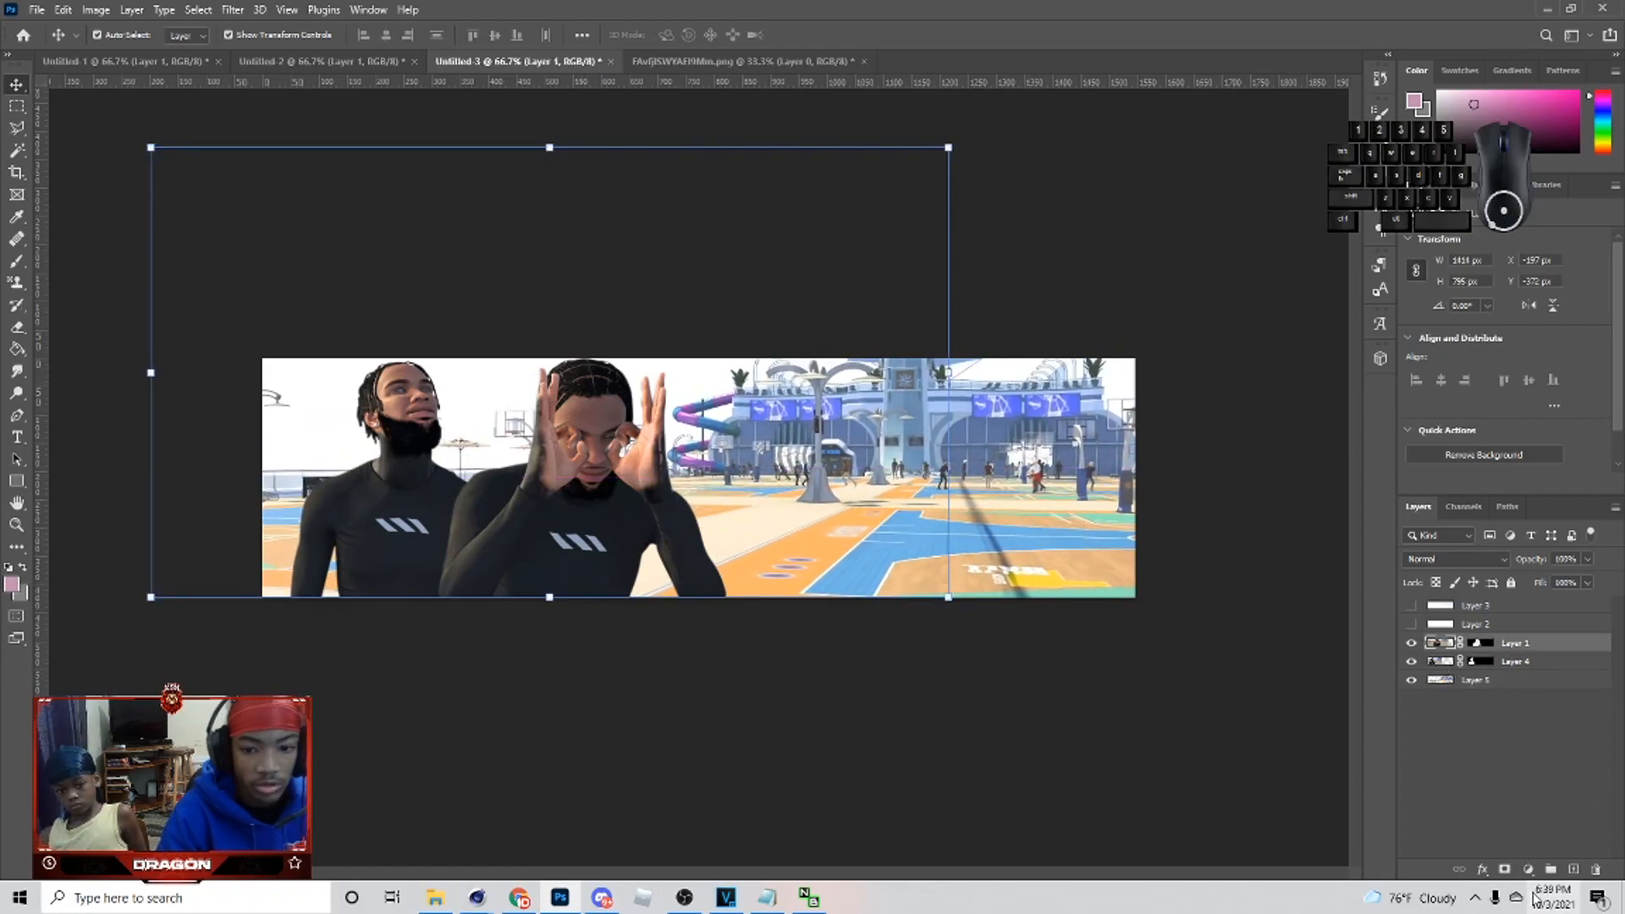
{"action": "left_click", "coordinate": [1530, 868]}
{"action": "left_click", "coordinate": [1528, 614]}
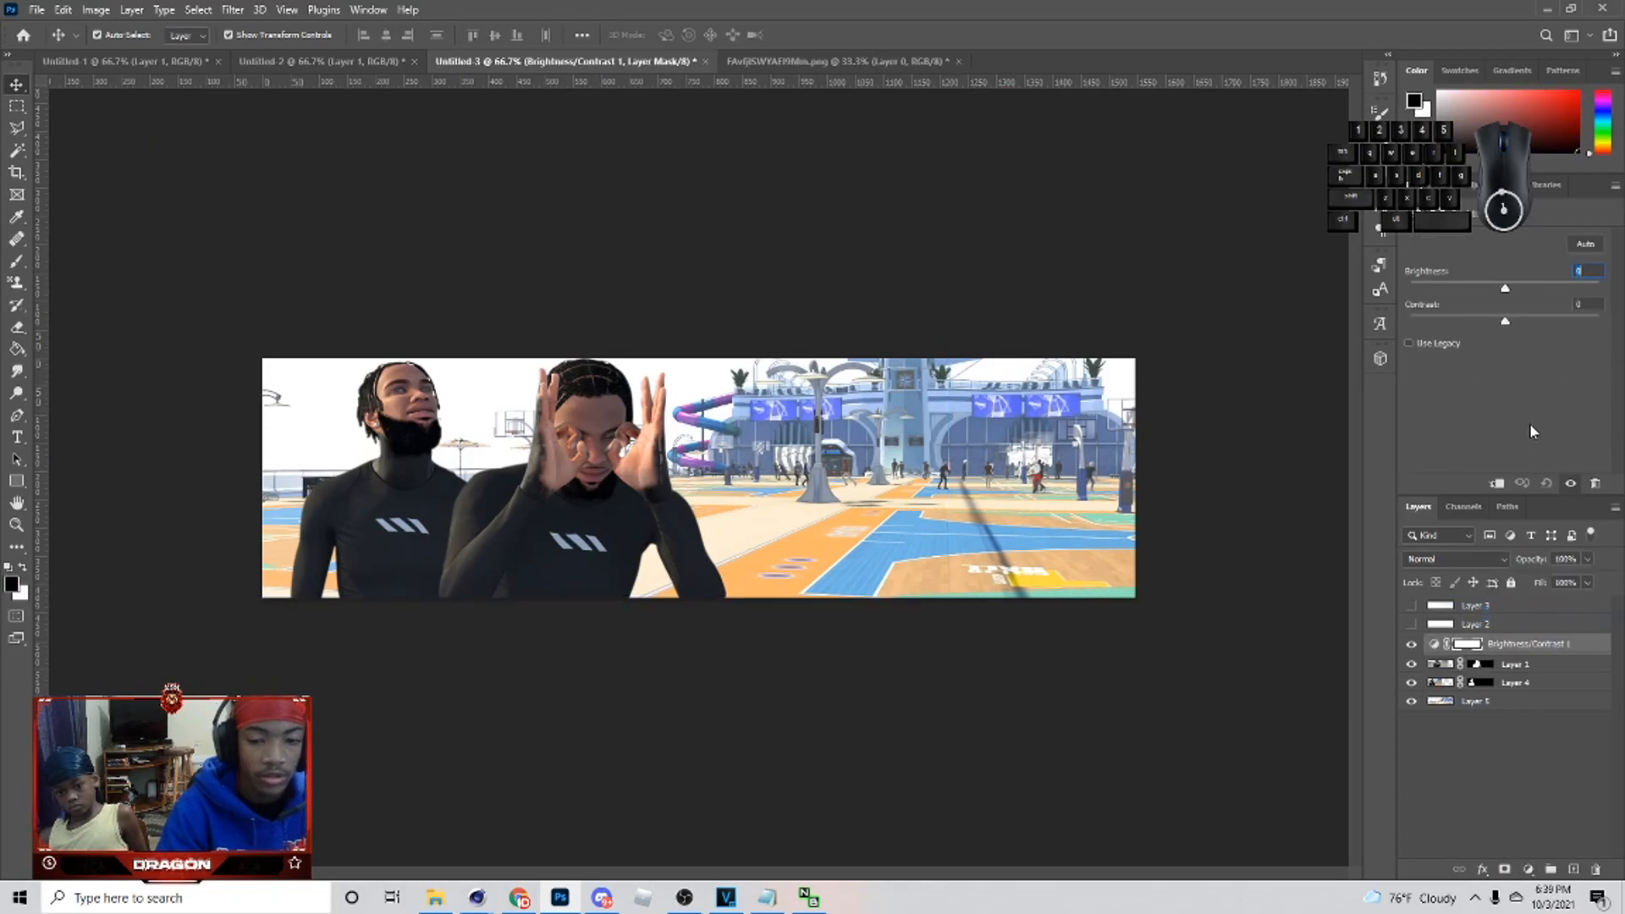
{"action": "left_click_drag", "start_coordinate": [1515, 288], "coordinate": [1541, 297]}
- Add a Brightness/Contrast adjustment clipped to Layer 4 and set its brightness to 52
{"action": "left_click", "coordinate": [1518, 688]}
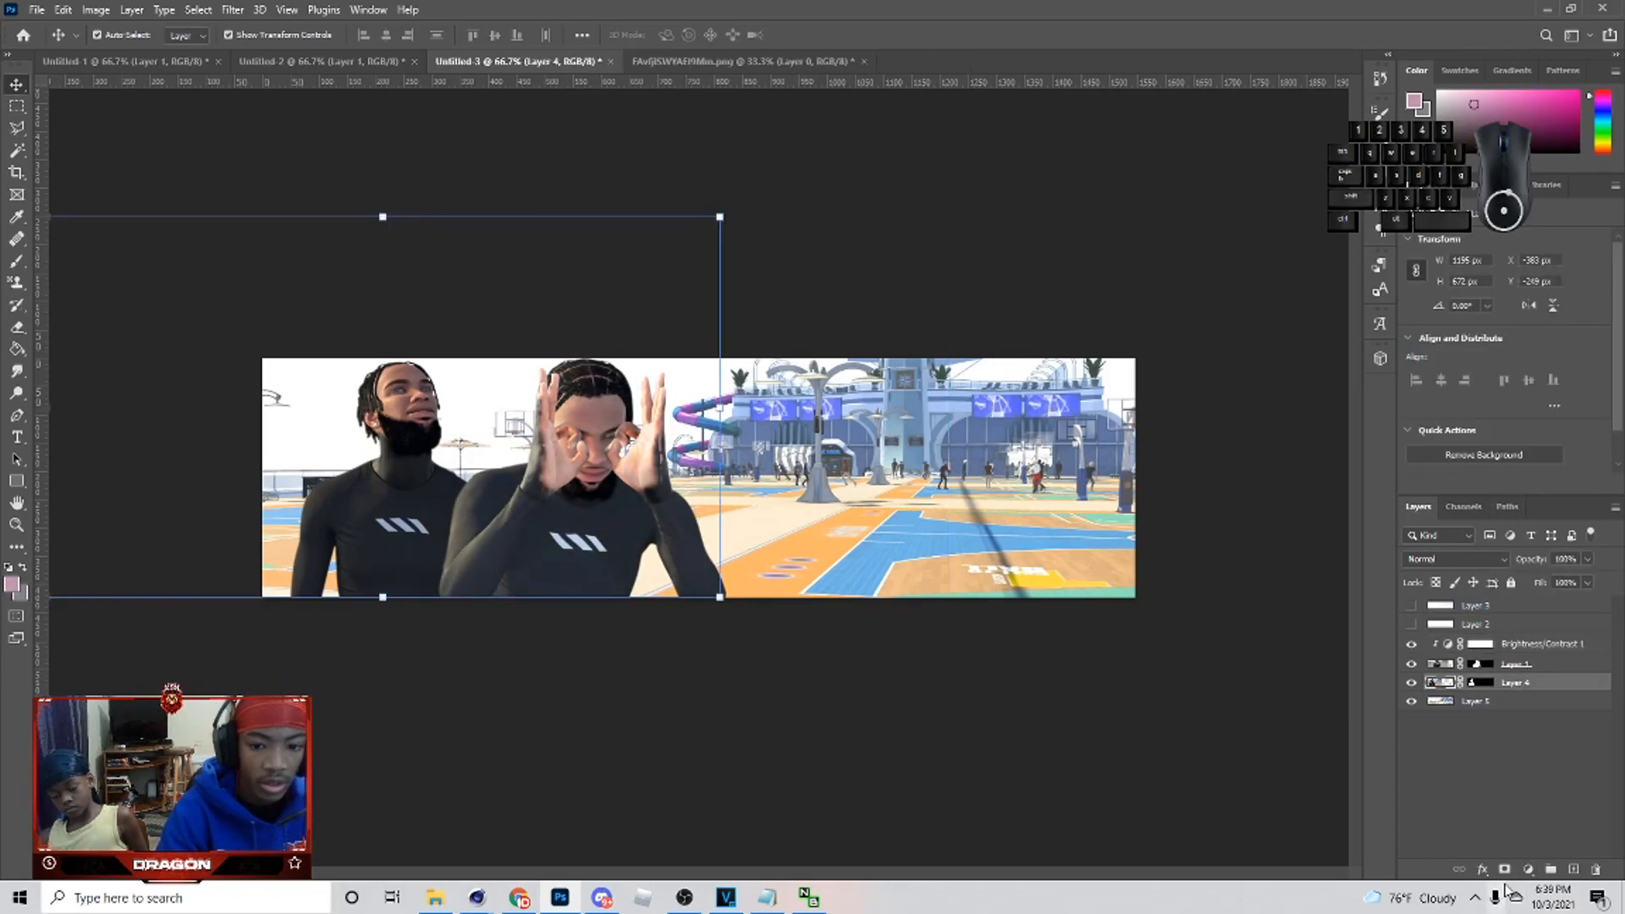
{"action": "left_click", "coordinate": [1528, 869]}
{"action": "left_click", "coordinate": [1515, 616]}
{"action": "left_click", "coordinate": [1497, 484]}
{"action": "left_click_drag", "start_coordinate": [1510, 288], "coordinate": [1538, 291]}
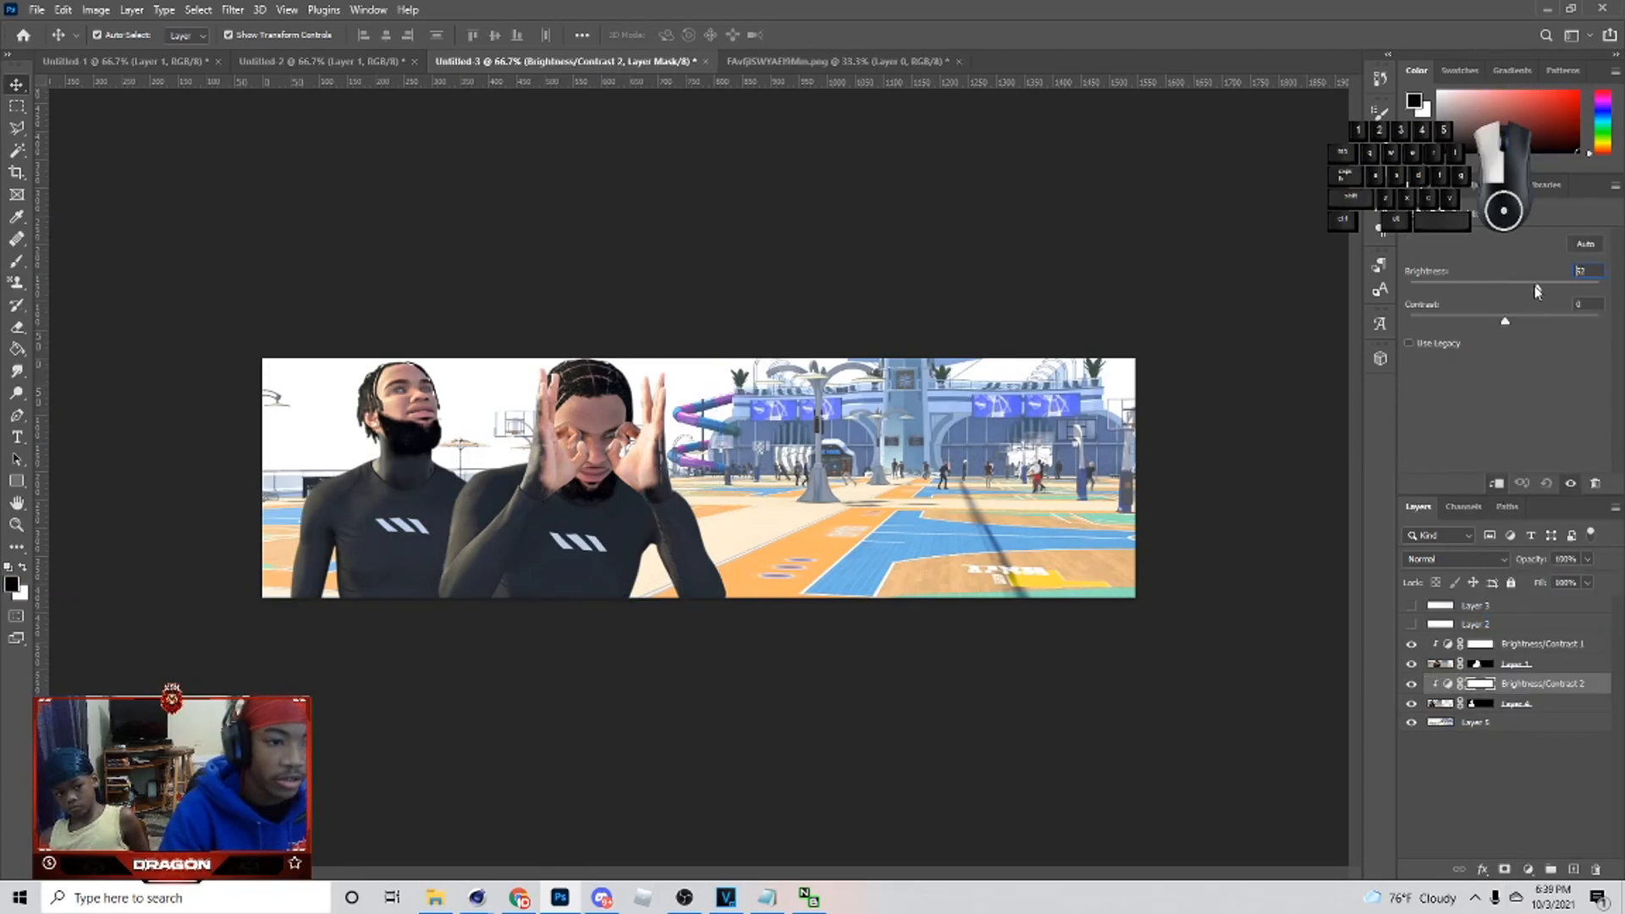
- Create a new layer directly above the court image and fill it with grey using the Paint Bucket
{"action": "left_click", "coordinate": [1477, 724]}
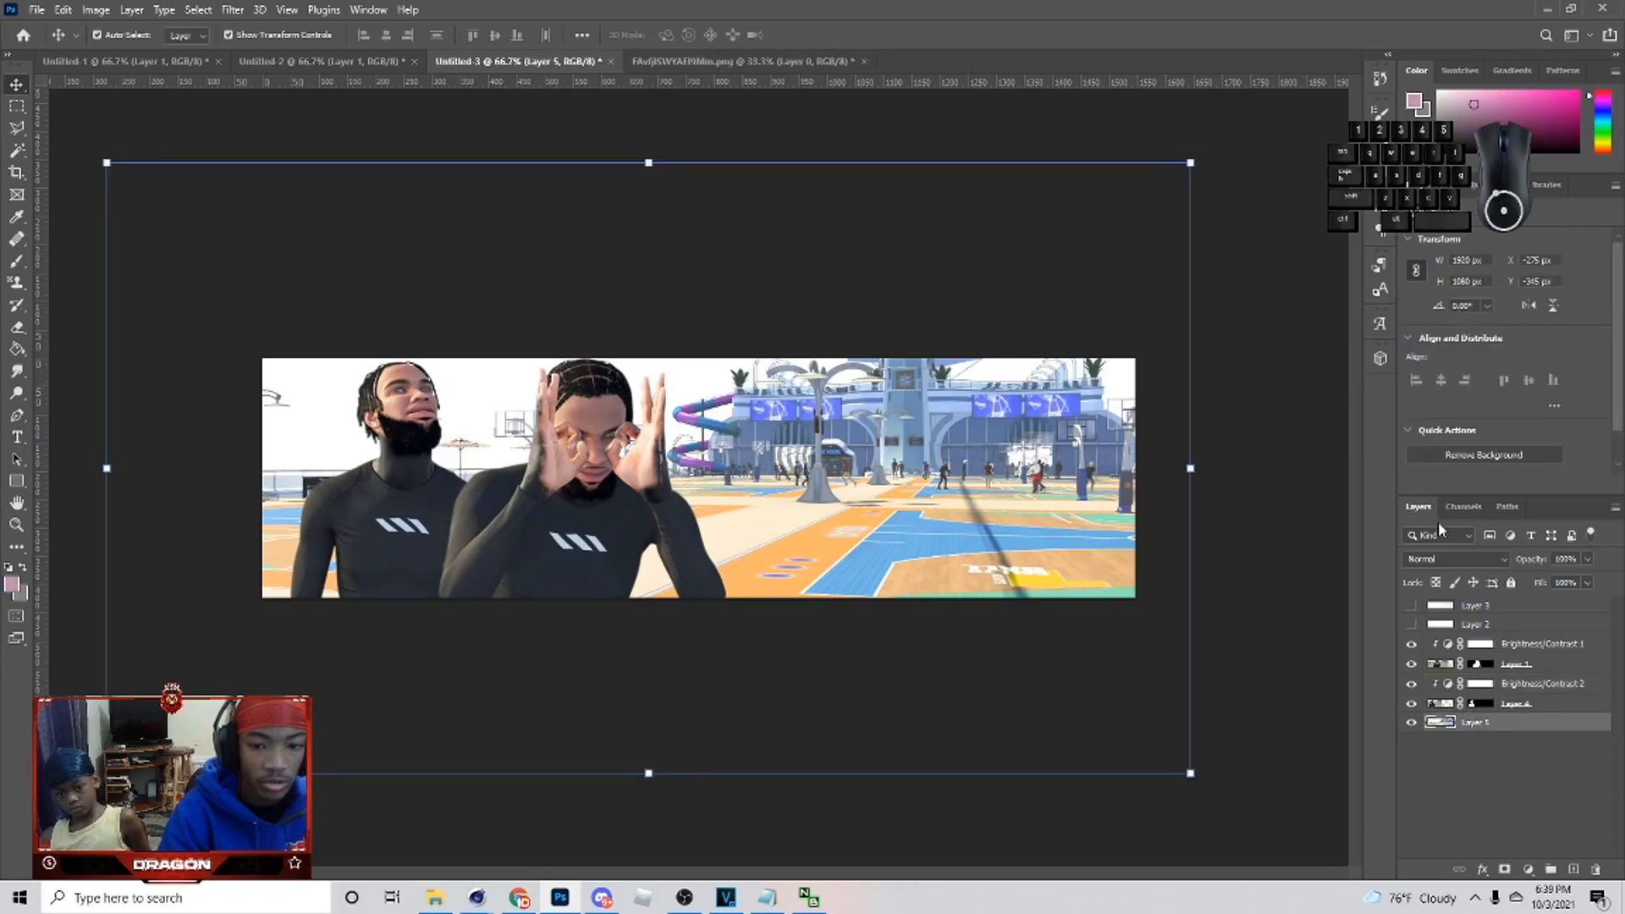
{"action": "left_click", "coordinate": [1446, 559]}
{"action": "key", "text": "ctrl+shift+alt+e"}
{"action": "key", "text": "g"}
{"action": "left_click", "coordinate": [23, 573]}
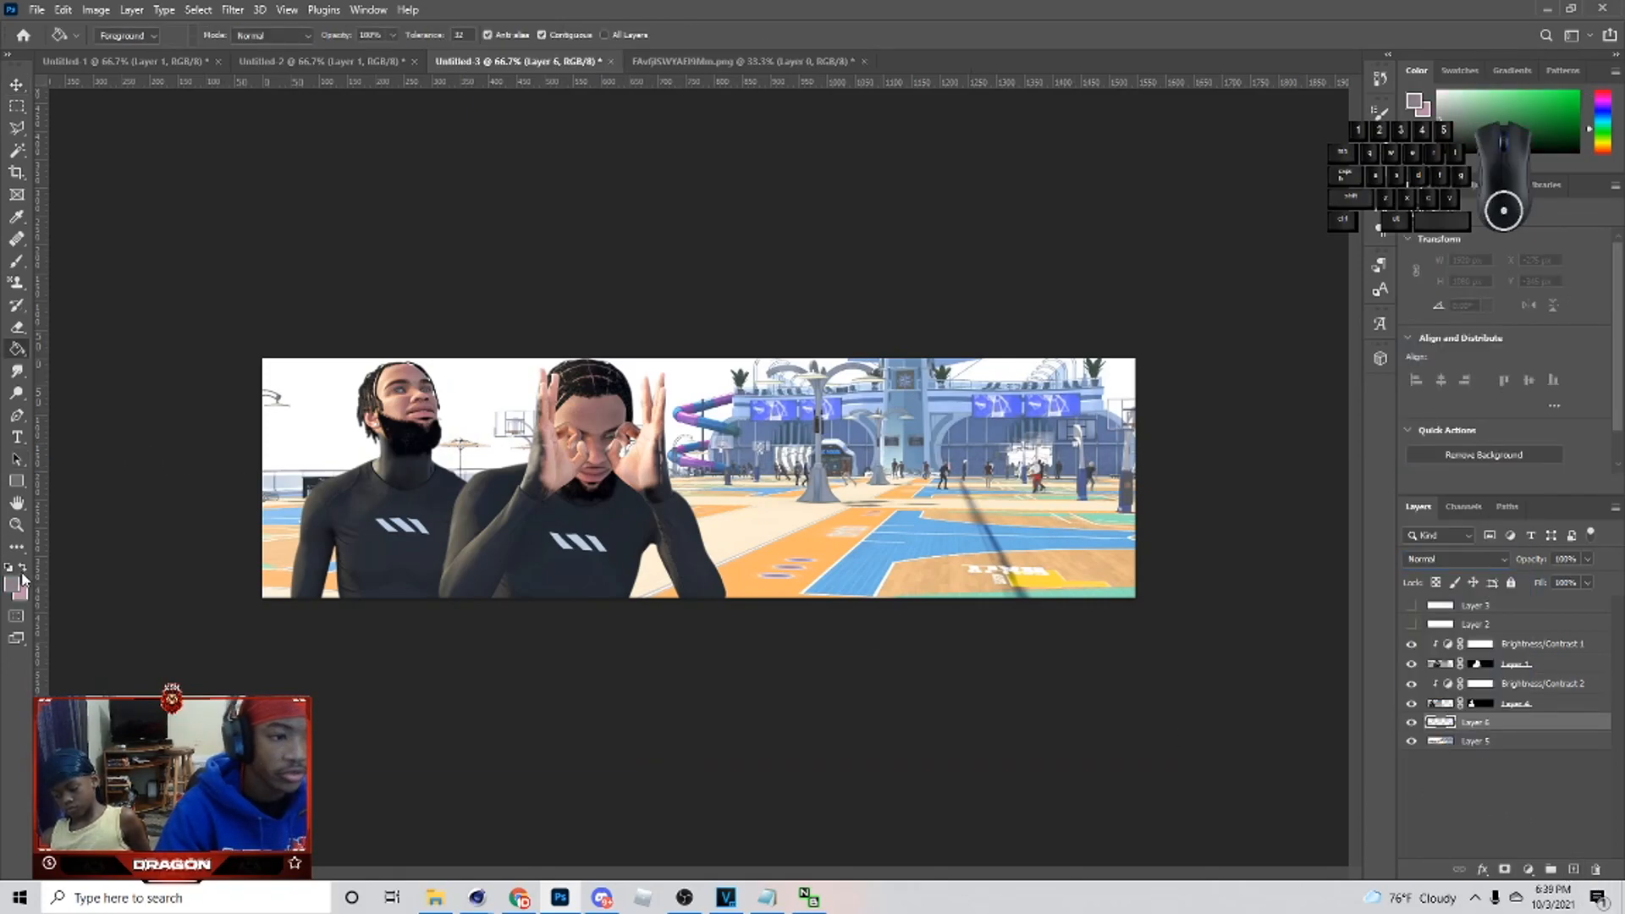
{"action": "left_click", "coordinate": [906, 532]}
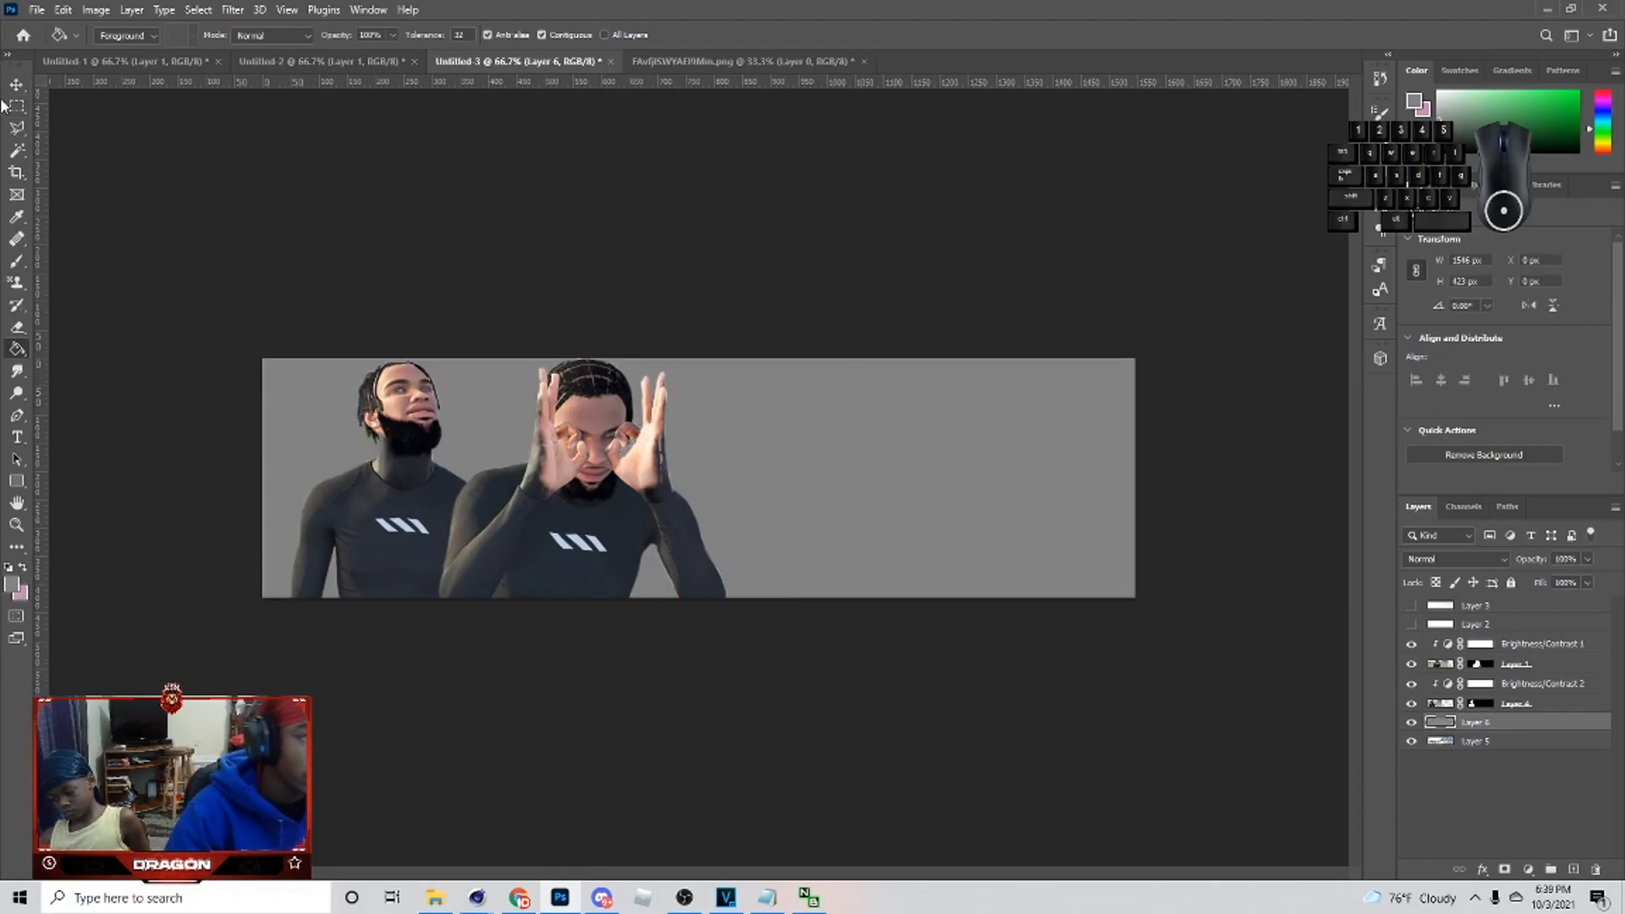
- Darken the grey fill on Layer 6 to solid black with a Hue/Saturation adjustment
{"action": "left_click", "coordinate": [13, 88]}
{"action": "key", "text": "ctrl+u"}
{"action": "left_click", "coordinate": [1246, 653]}
{"action": "left_click", "coordinate": [1528, 487]}
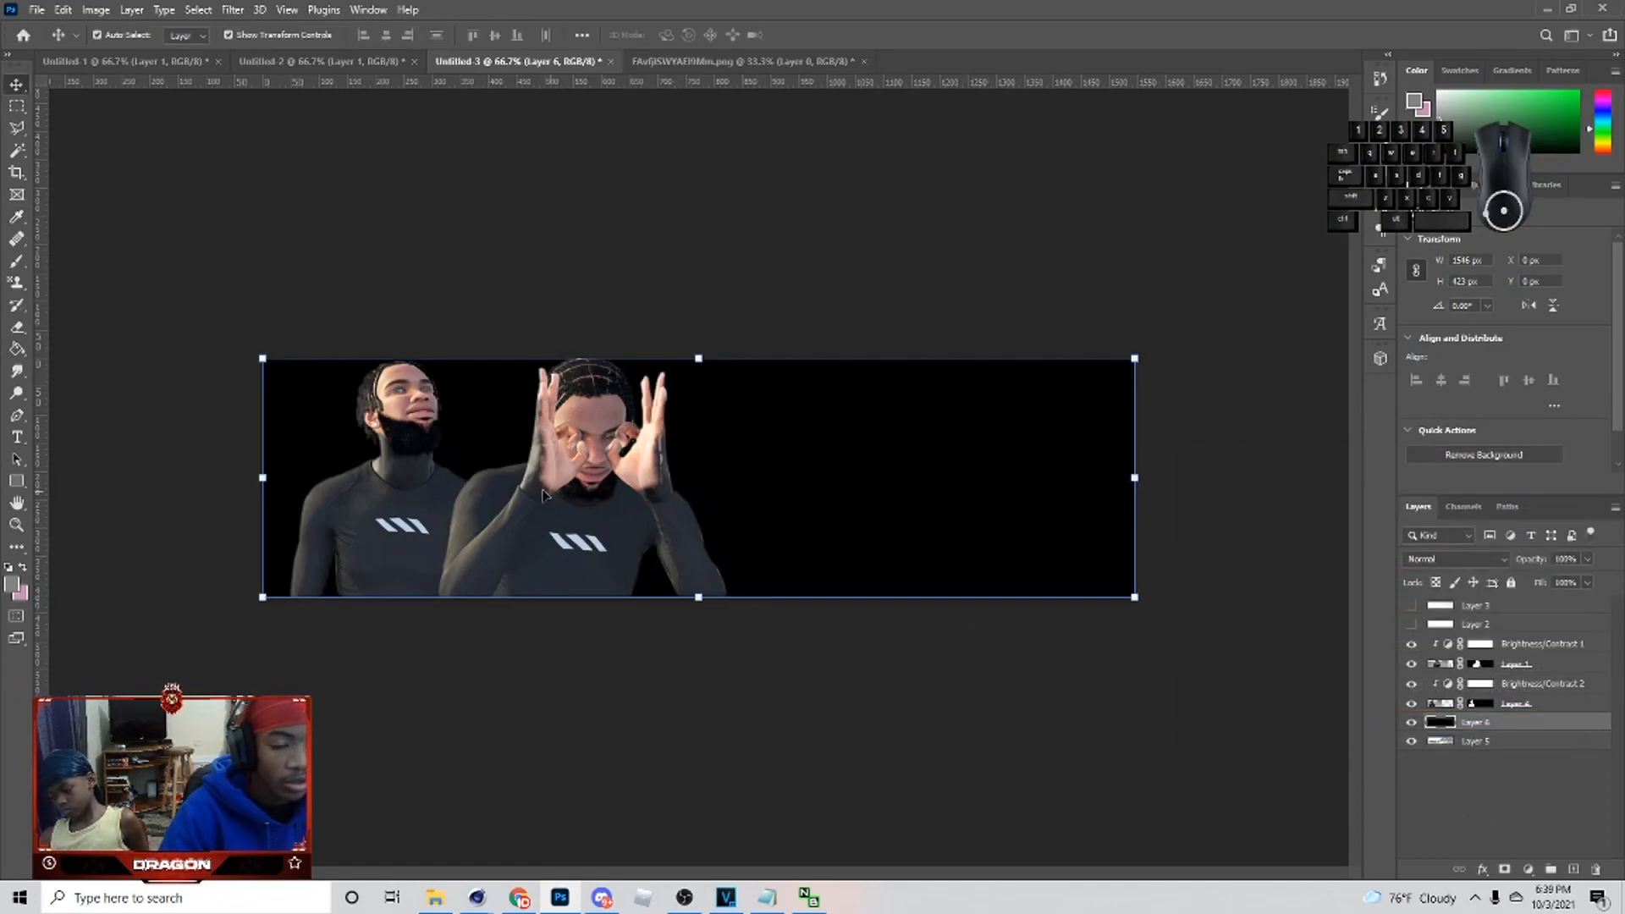
- Move the black fill on Layer 6 below the court image and set its blend mode to Soft Light
{"action": "left_click", "coordinate": [1490, 741]}
{"action": "left_click", "coordinate": [1456, 559]}
{"action": "left_click", "coordinate": [1428, 676]}
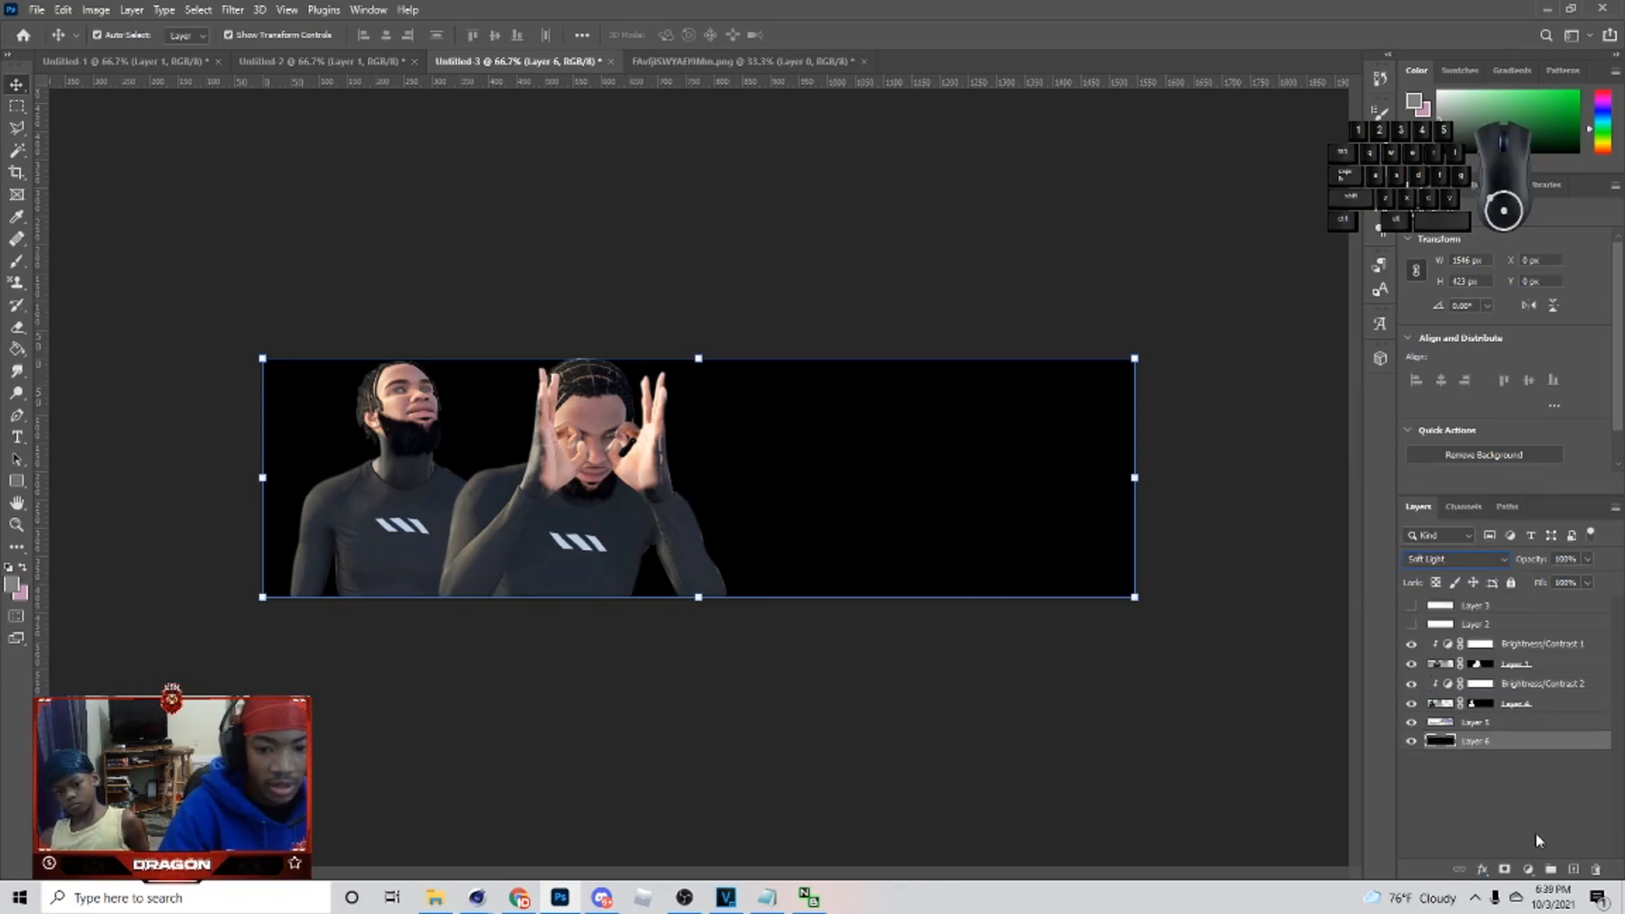
- Create a new layer above the black fill and set the brush's foreground colour to white (ffffff)
{"action": "left_click", "coordinate": [1574, 869]}
{"action": "key", "text": "b"}
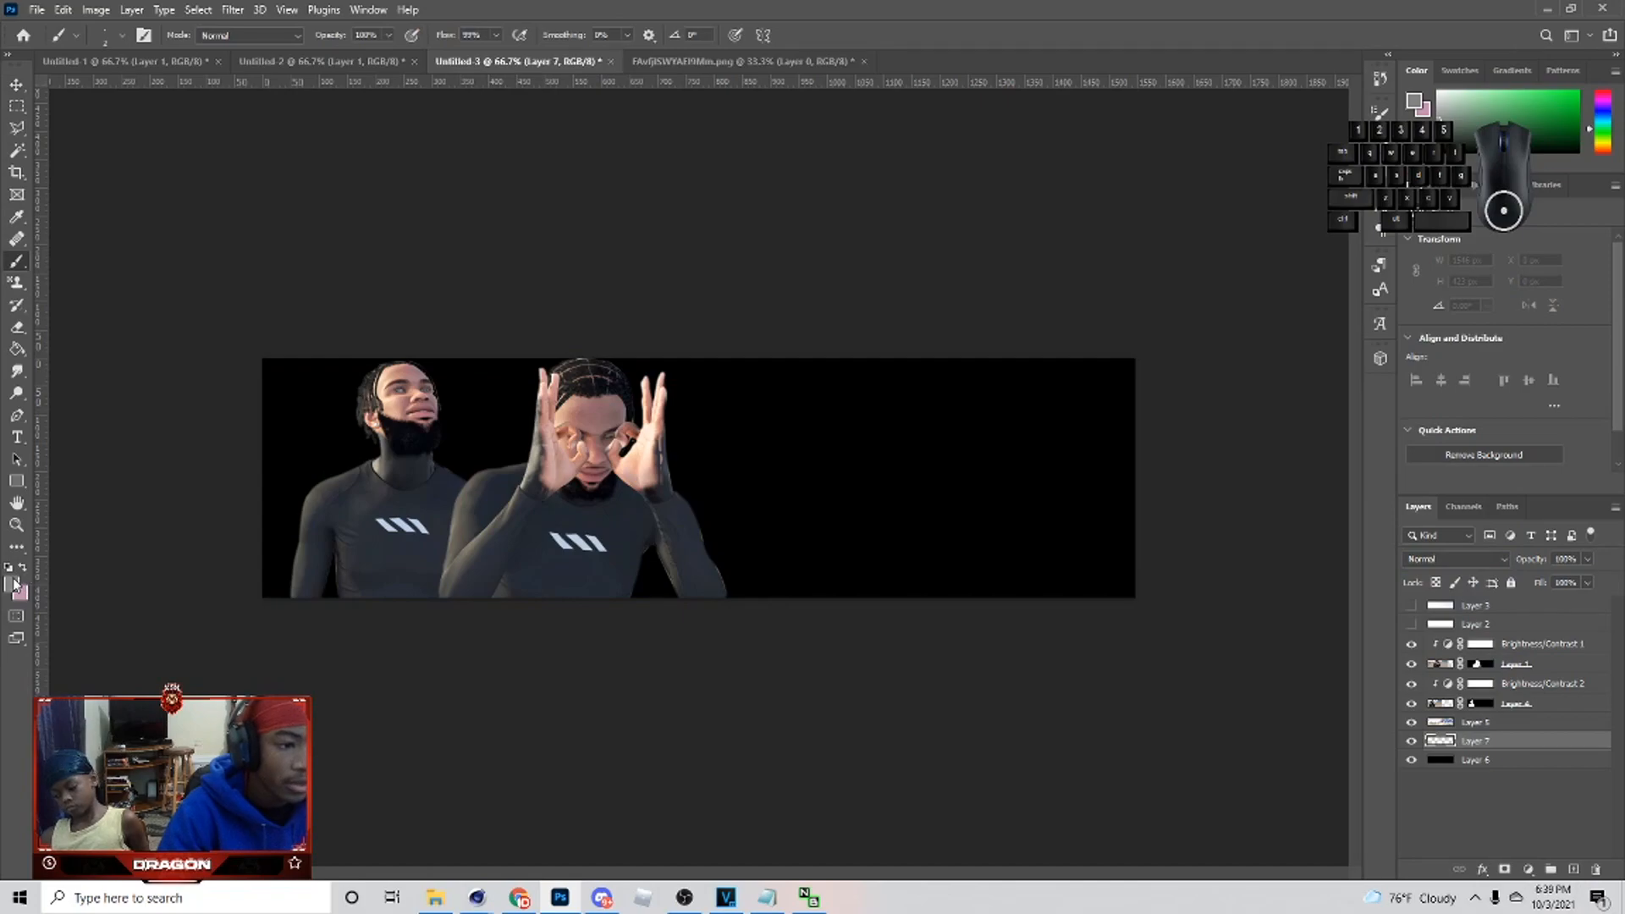
{"action": "left_click", "coordinate": [14, 583]}
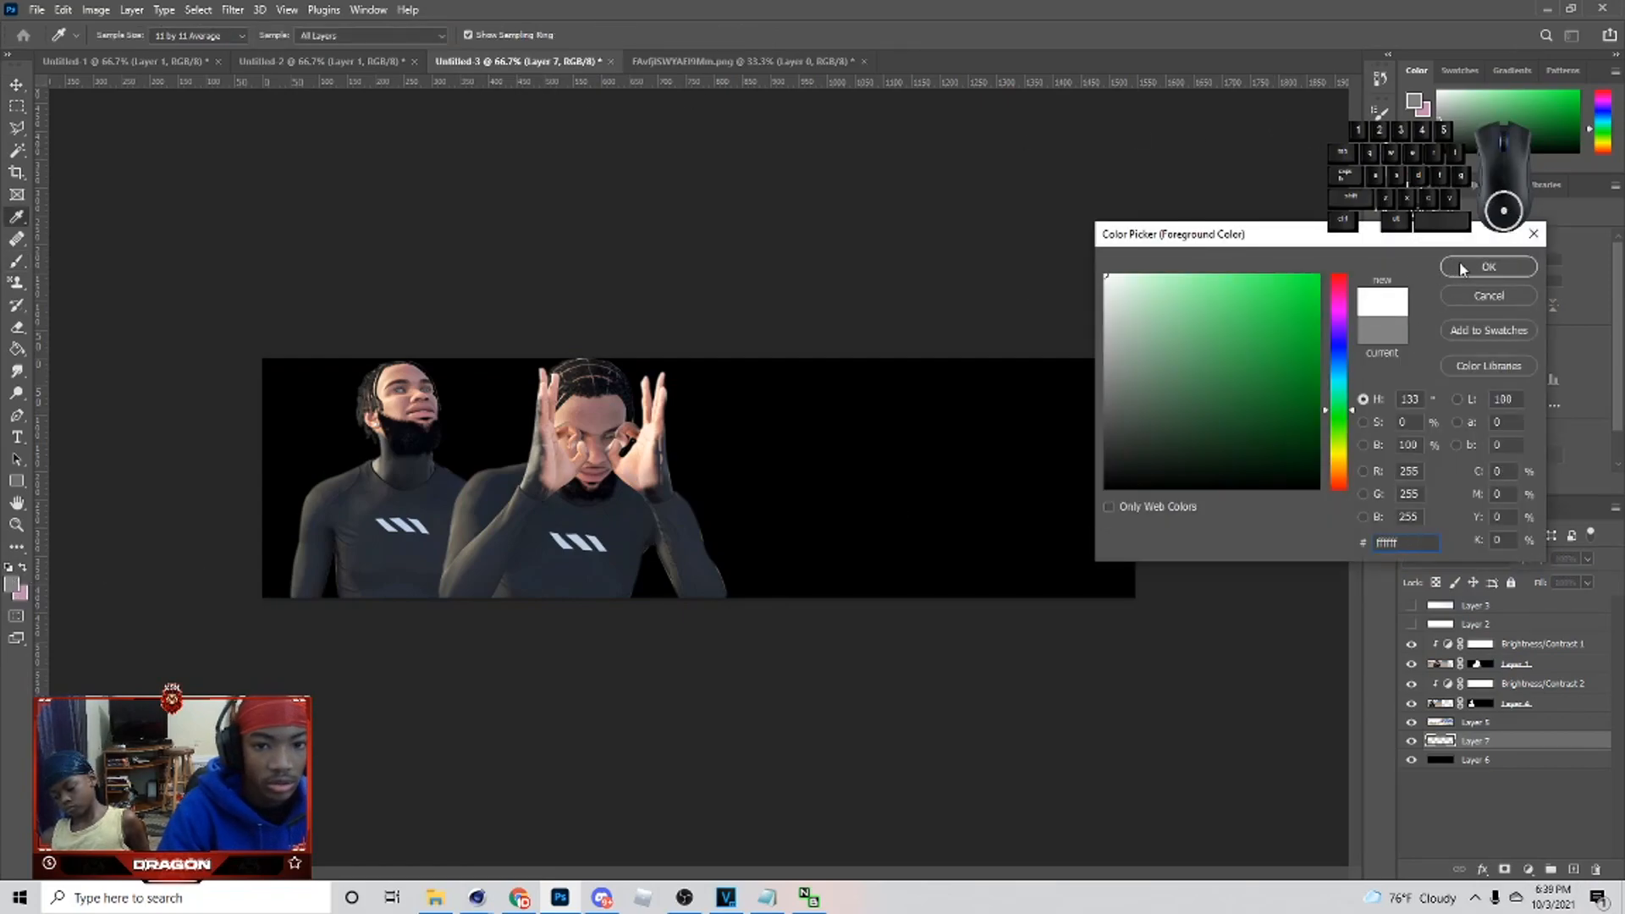
{"action": "left_click", "coordinate": [1461, 269]}
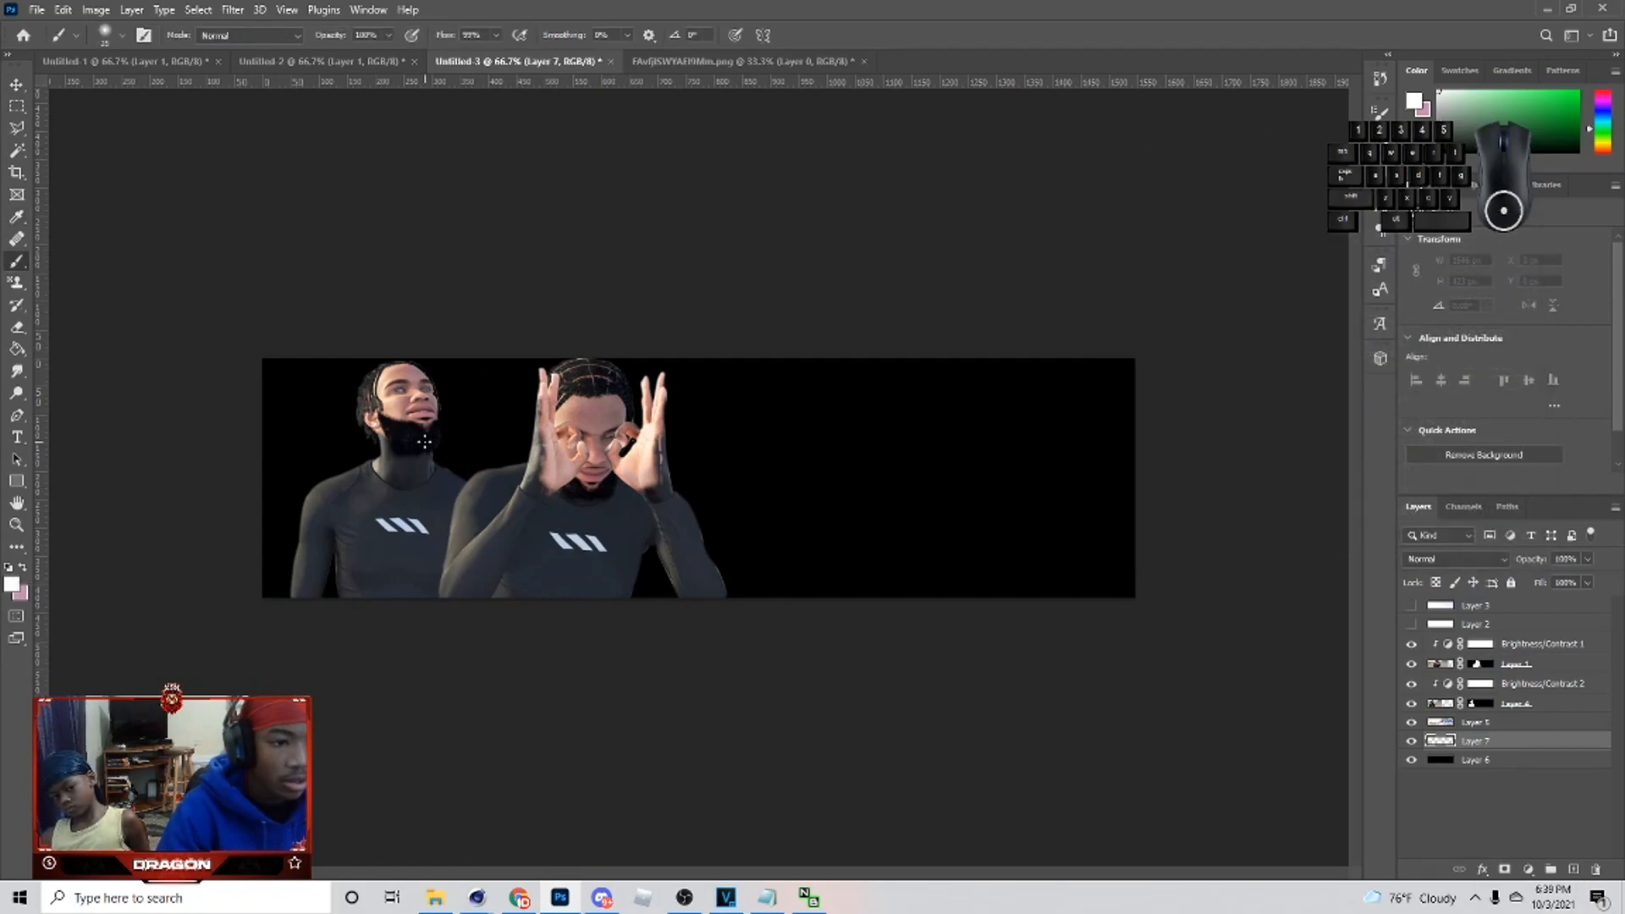
- Enlarge the soft brush and paint a white glow behind the two characters, beneath the court image
{"action": "key", "text": "bracketright"}
{"action": "key", "text": "bracketright"}
{"action": "key", "text": "bracketright"}
{"action": "key", "text": "bracketright"}
{"action": "key", "text": "bracketright"}
{"action": "key", "text": "bracketright"}
{"action": "key", "text": "bracketright"}
{"action": "key", "text": "bracketright"}
{"action": "key", "text": "bracketright"}
{"action": "key", "text": "bracketright"}
{"action": "key", "text": "bracketright"}
{"action": "key", "text": "bracketright"}
{"action": "mouse_move", "coordinate": [536, 562]}
{"action": "left_mouse_down"}
{"action": "mouse_move", "coordinate": [408, 560]}
{"action": "mouse_move", "coordinate": [615, 562]}
{"action": "mouse_move", "coordinate": [588, 509]}
{"action": "mouse_move", "coordinate": [491, 544]}
{"action": "mouse_move", "coordinate": [412, 542]}
{"action": "left_mouse_up"}
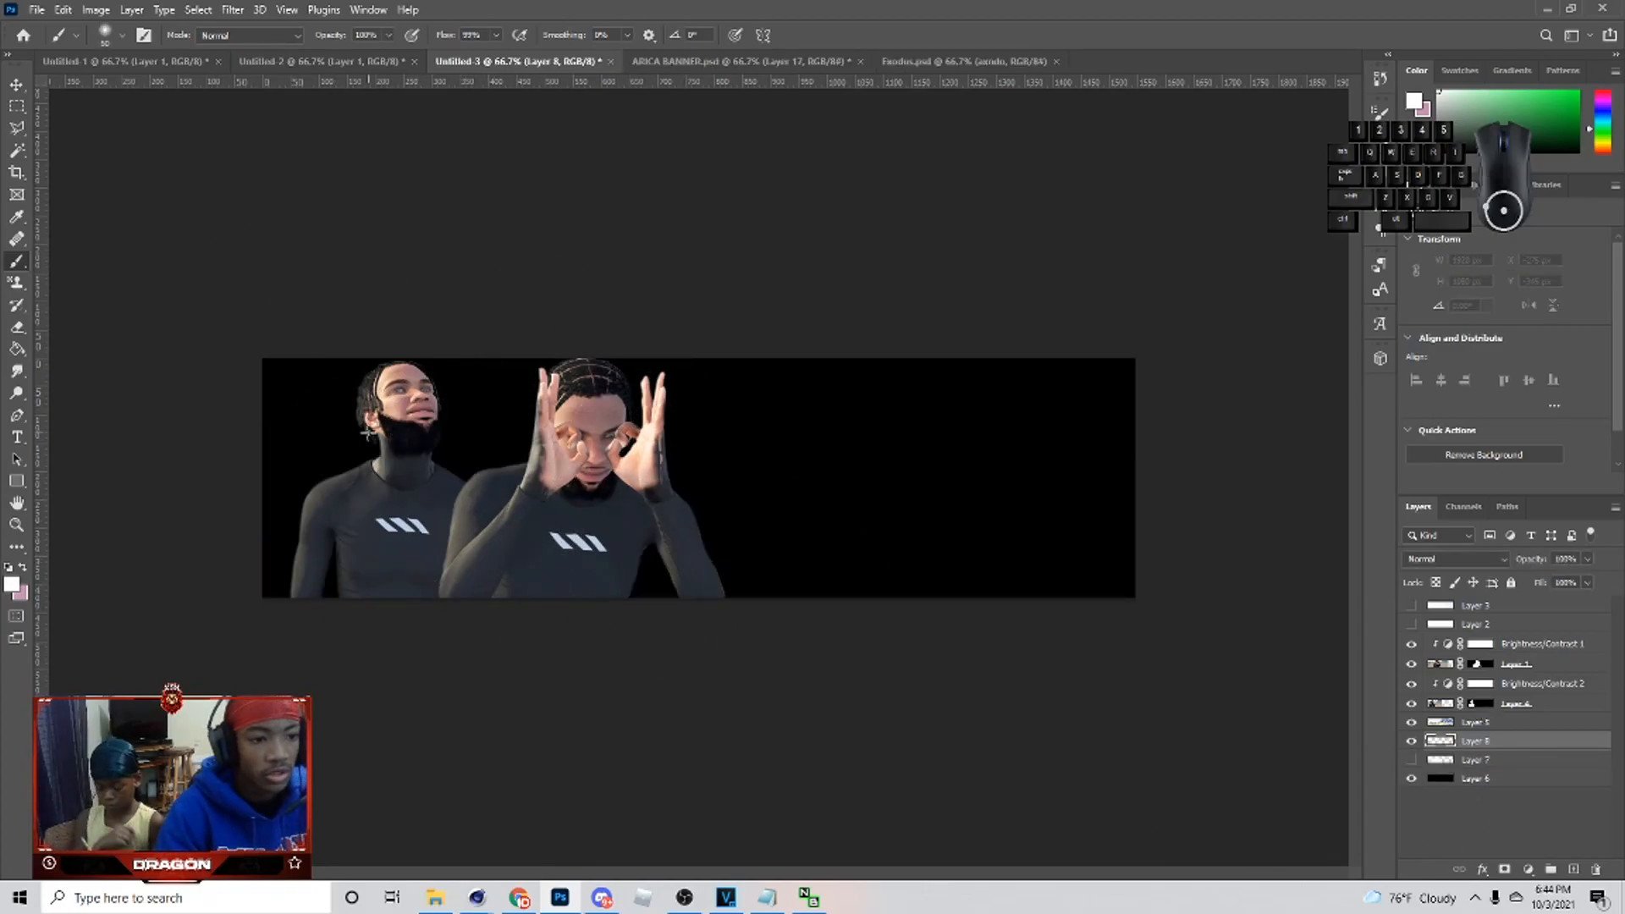
{"action": "key", "text": "Caps_Lock"}
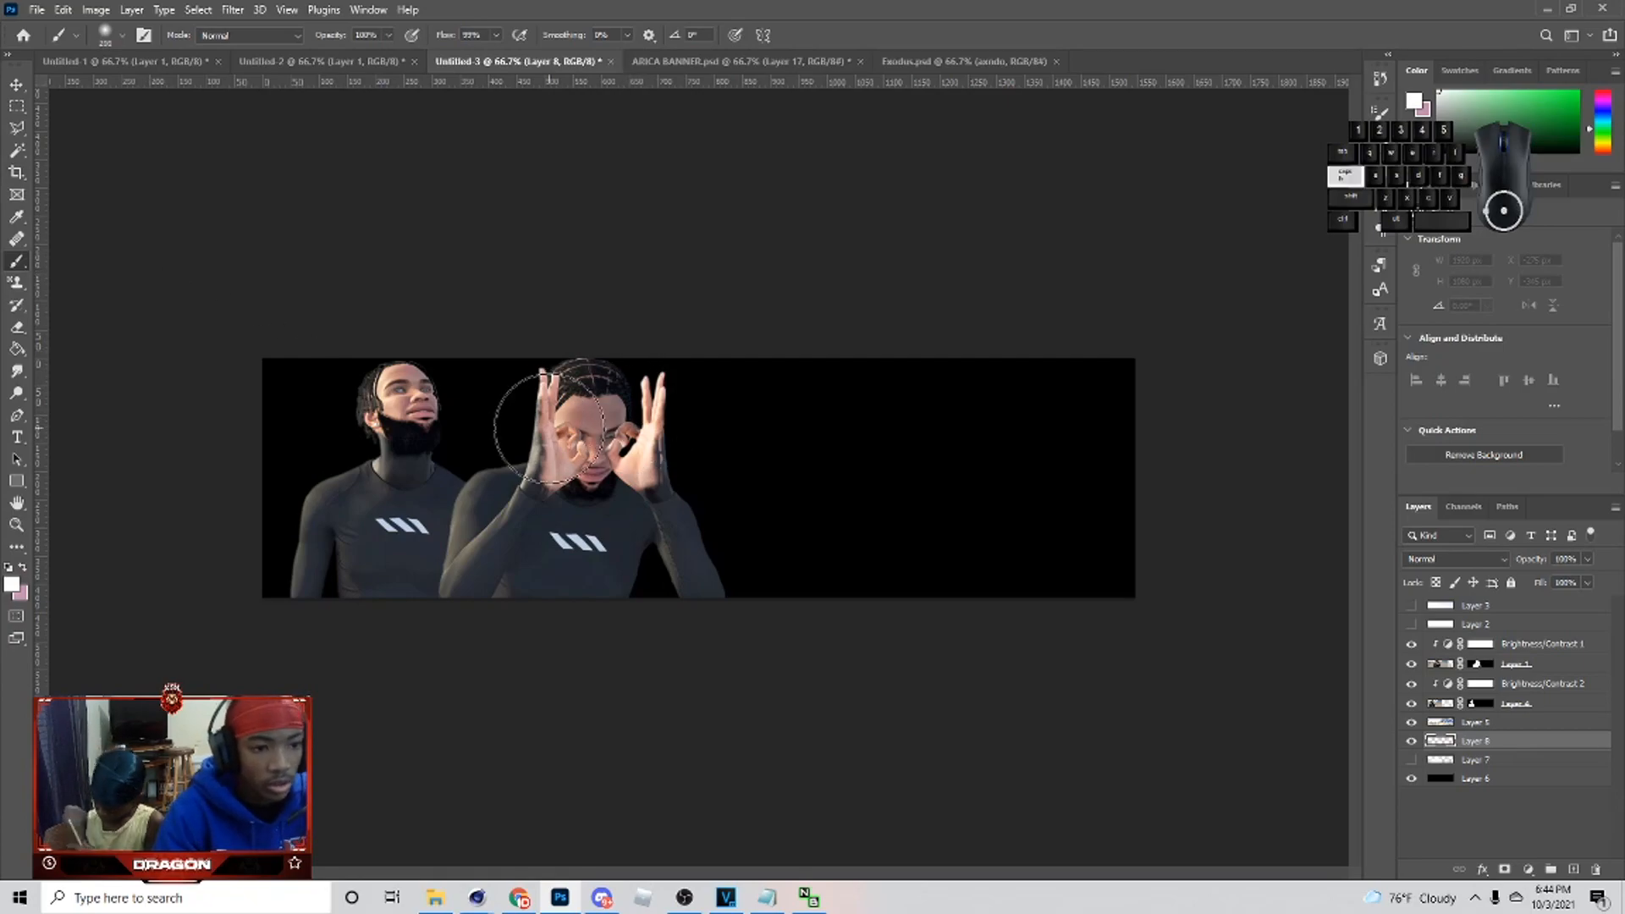
{"action": "mouse_move", "coordinate": [673, 527]}
{"action": "left_mouse_down"}
{"action": "mouse_move", "coordinate": [414, 562]}
{"action": "mouse_move", "coordinate": [392, 538]}
{"action": "mouse_move", "coordinate": [544, 567]}
{"action": "mouse_move", "coordinate": [616, 556]}
{"action": "mouse_move", "coordinate": [568, 511]}
{"action": "mouse_move", "coordinate": [527, 540]}
{"action": "mouse_move", "coordinate": [393, 516]}
{"action": "mouse_move", "coordinate": [409, 558]}
{"action": "mouse_move", "coordinate": [438, 571]}
{"action": "mouse_move", "coordinate": [592, 574]}
{"action": "mouse_move", "coordinate": [394, 555]}
{"action": "mouse_move", "coordinate": [498, 588]}
{"action": "mouse_move", "coordinate": [596, 562]}
{"action": "mouse_move", "coordinate": [630, 584]}
{"action": "mouse_move", "coordinate": [392, 563]}
{"action": "mouse_move", "coordinate": [590, 579]}
{"action": "left_mouse_up"}
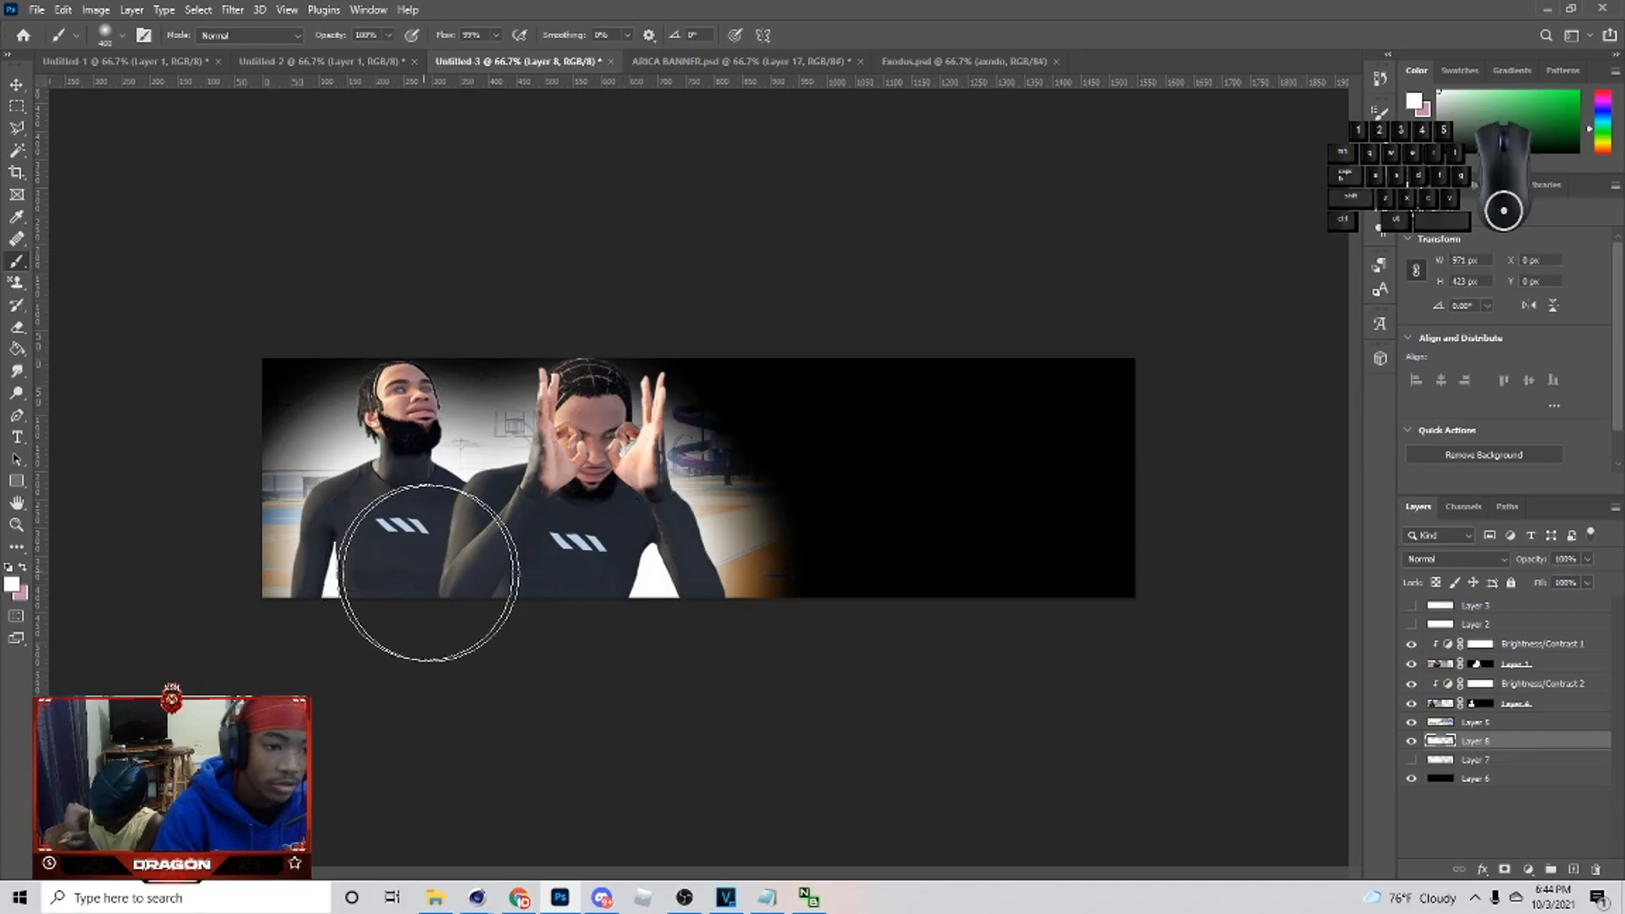
- Try filling a new layer clipped to Layer 4 with white using the Paint Bucket, and undo the fill
{"action": "key", "text": "v"}
{"action": "left_click", "coordinate": [1555, 704]}
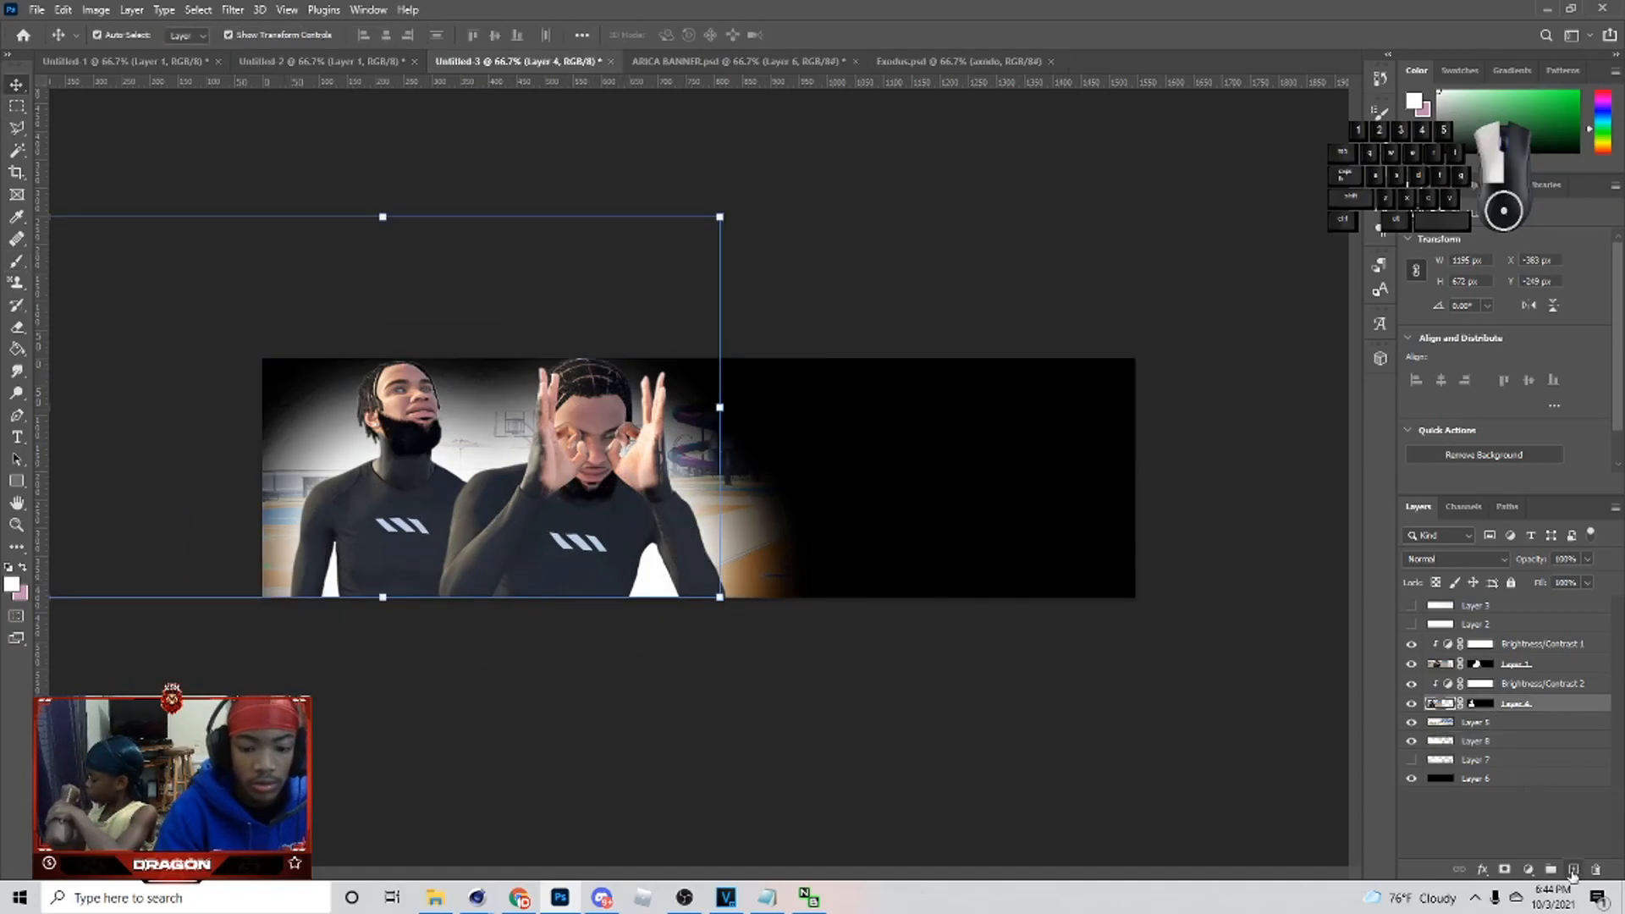
{"action": "left_click", "coordinate": [1574, 870]}
{"action": "key", "text": "g"}
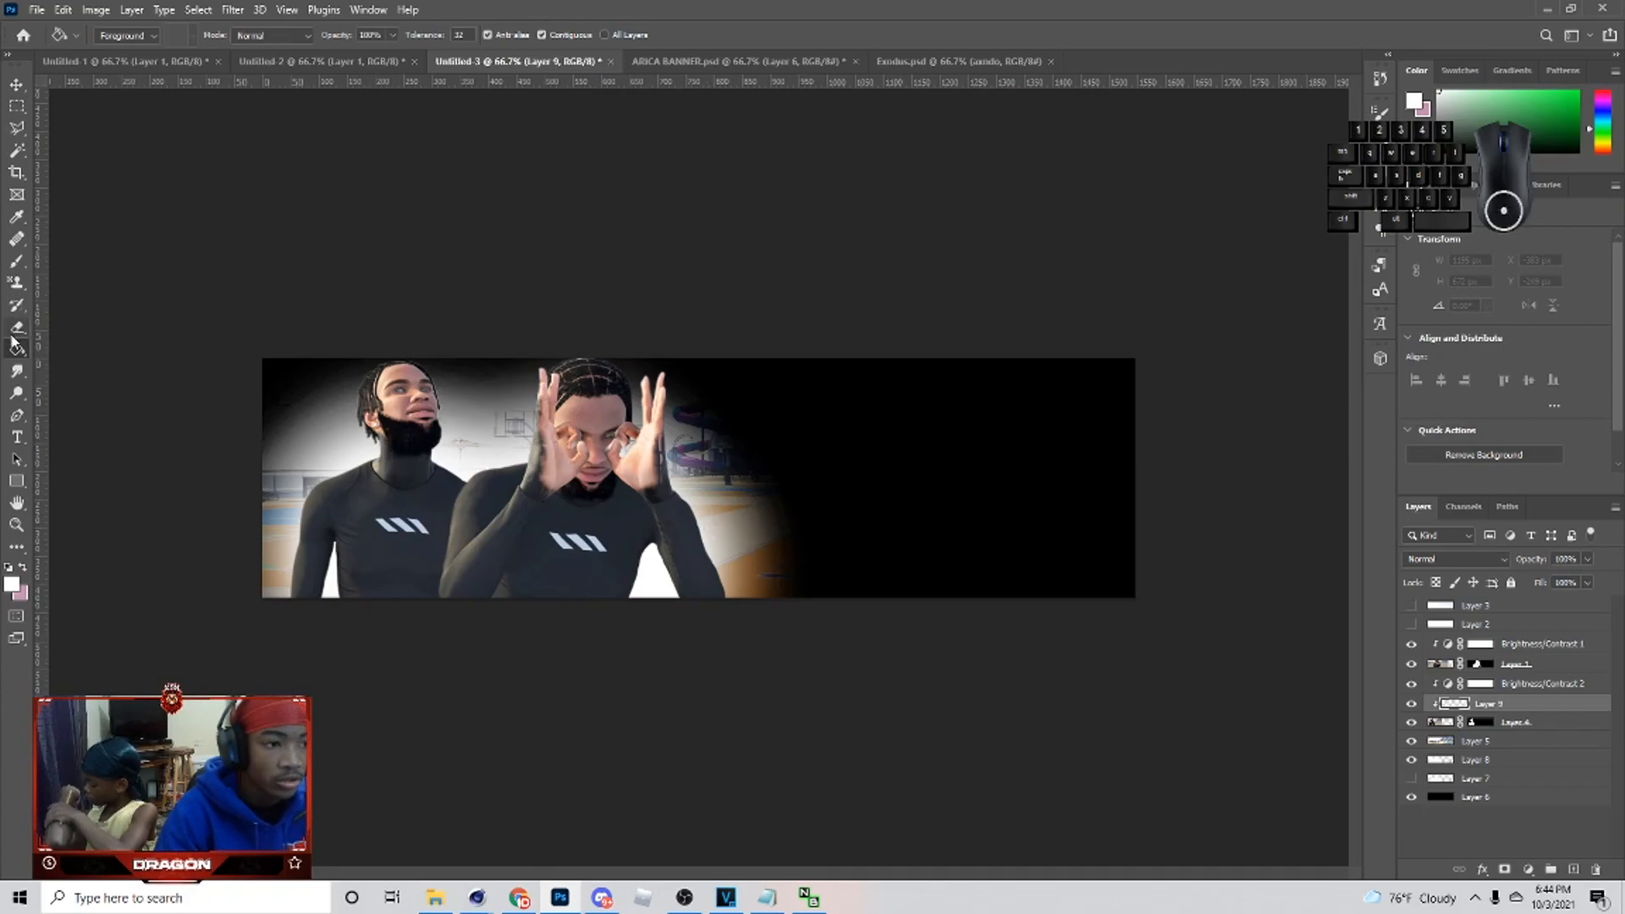
{"action": "left_click", "coordinate": [861, 489]}
{"action": "key", "text": "ctrl+z"}
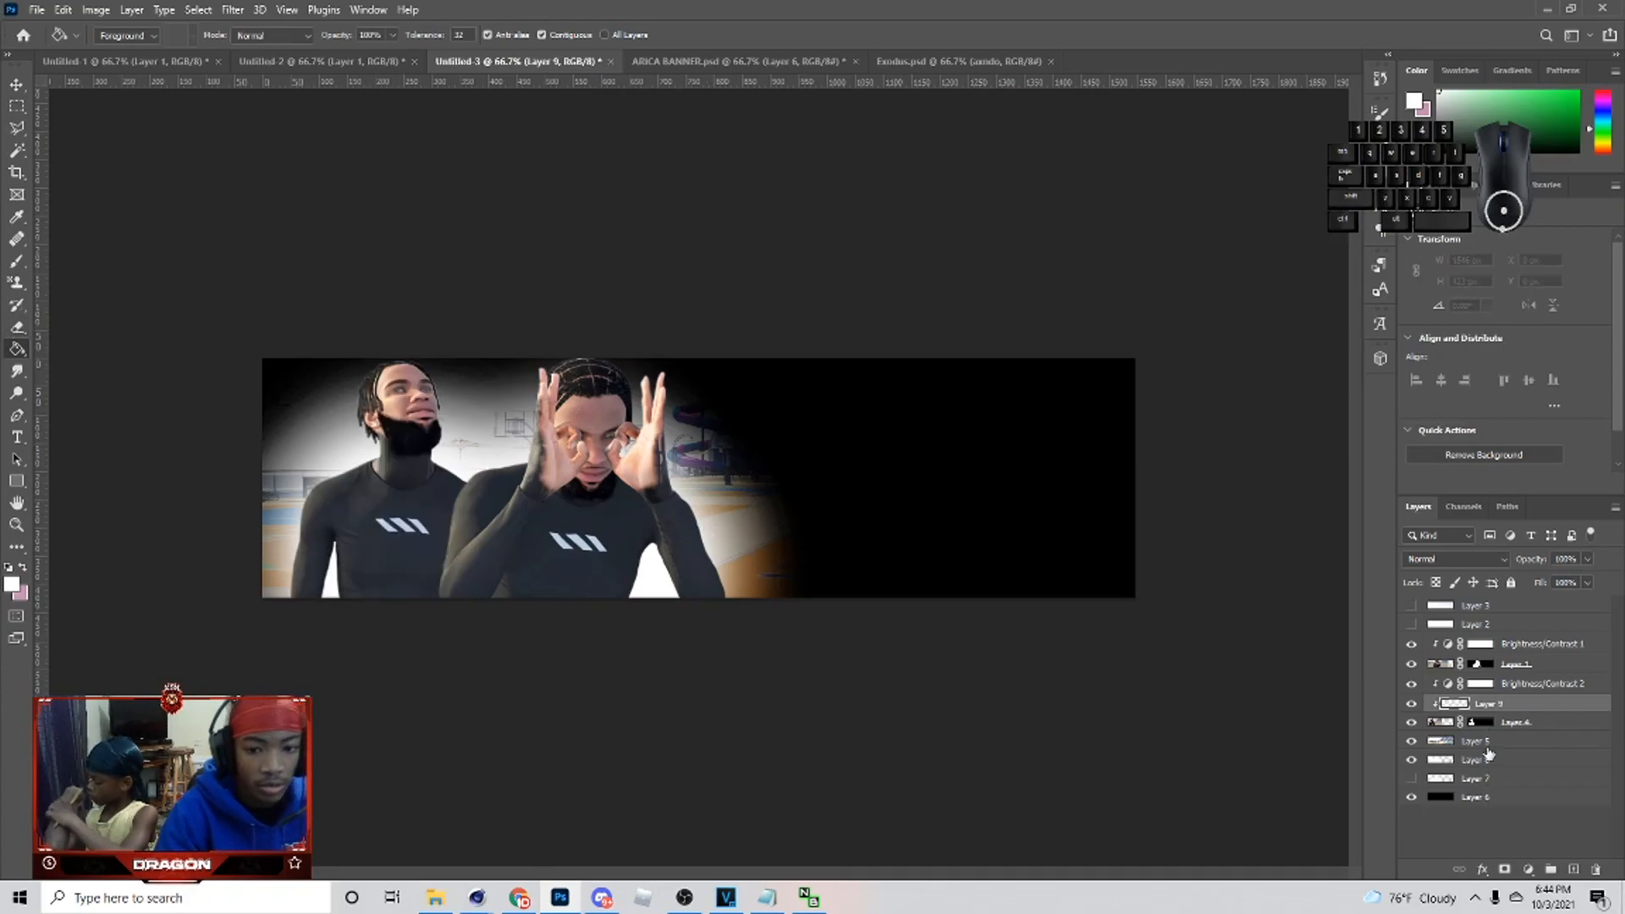
- Create a new layer directly above the court image on Layer 5 and fill it with white
{"action": "left_click", "coordinate": [1477, 742]}
{"action": "left_click", "coordinate": [1573, 870]}
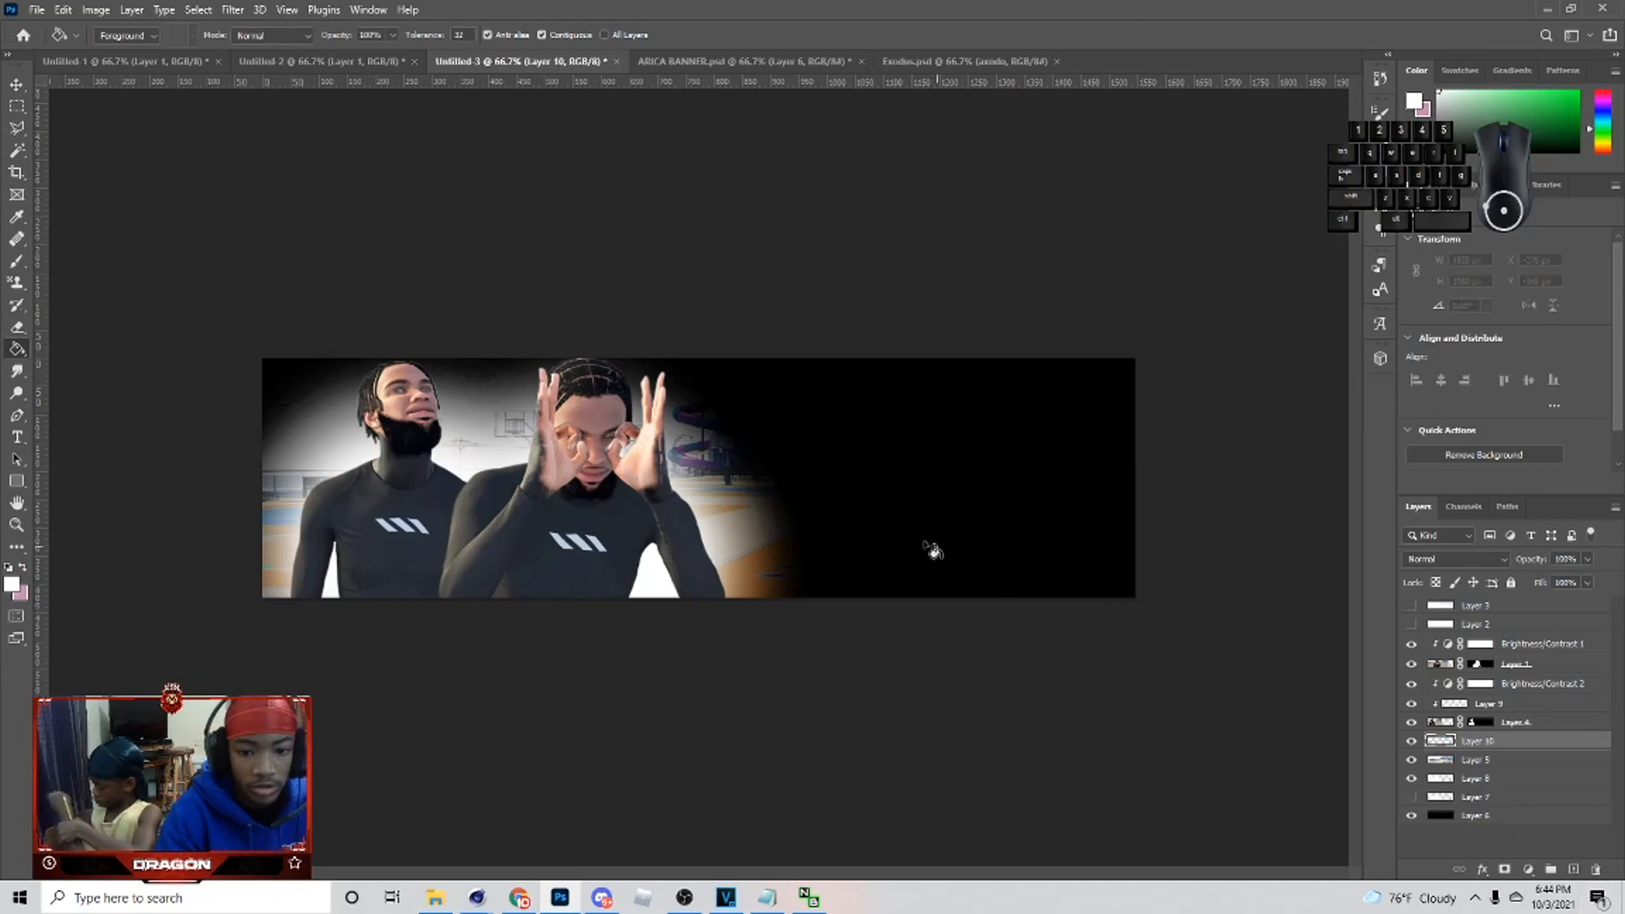
{"action": "left_click", "coordinate": [922, 563]}
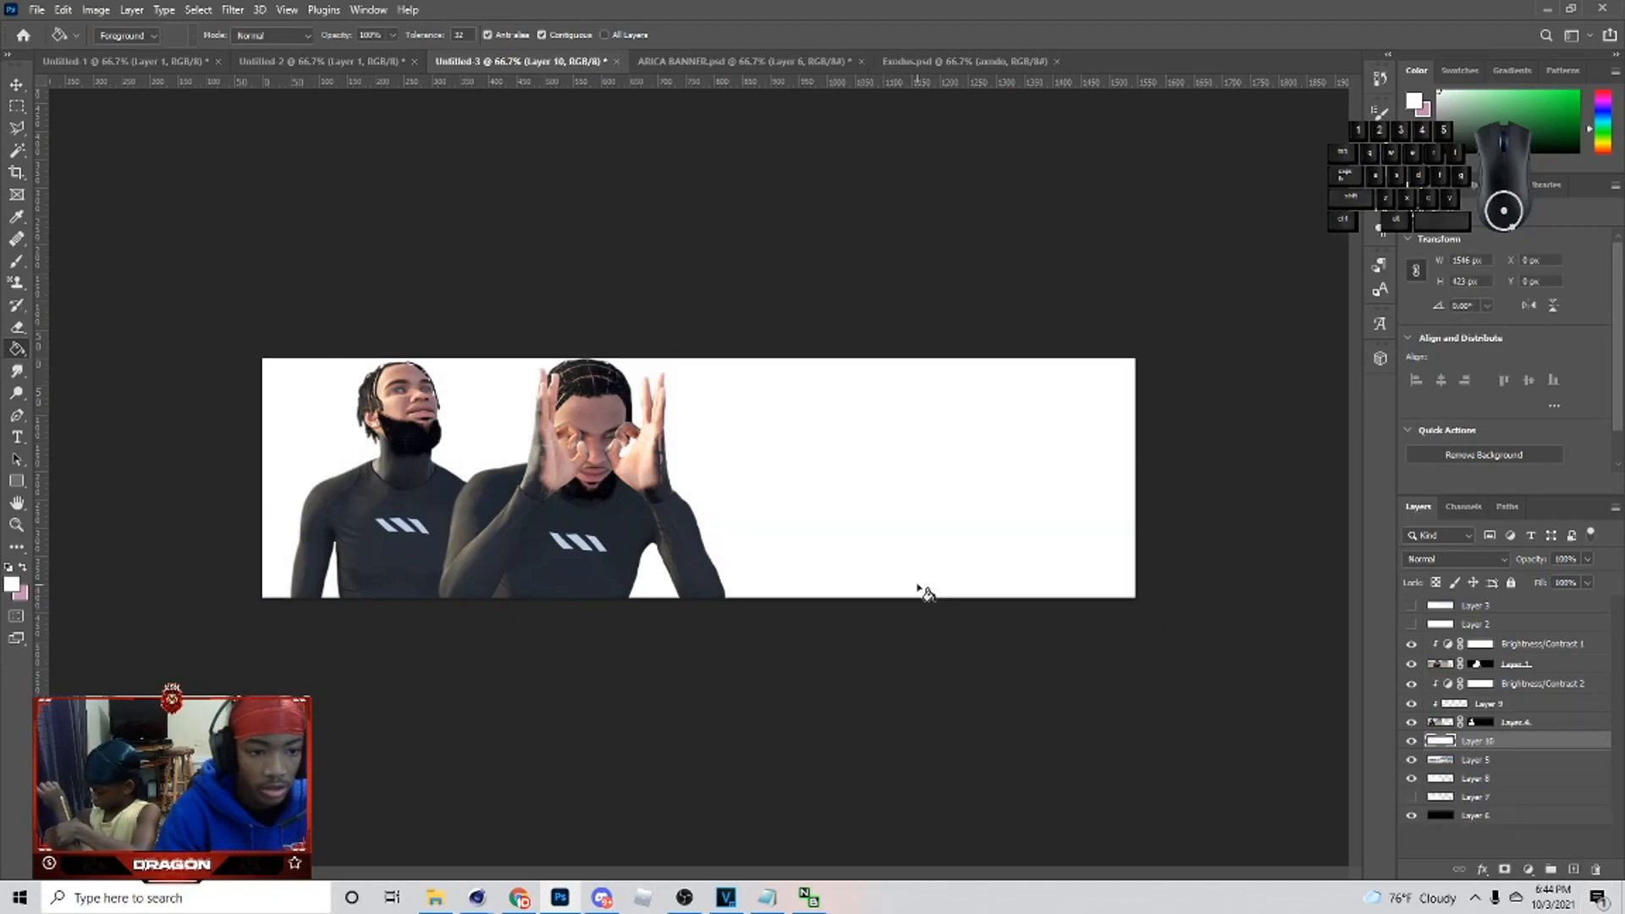
- Lower the white fill's lightness to -60 with Hue/Saturation and set the layer's blend mode to Color
{"action": "left_click", "coordinate": [19, 83]}
{"action": "key", "text": "ctrl+u"}
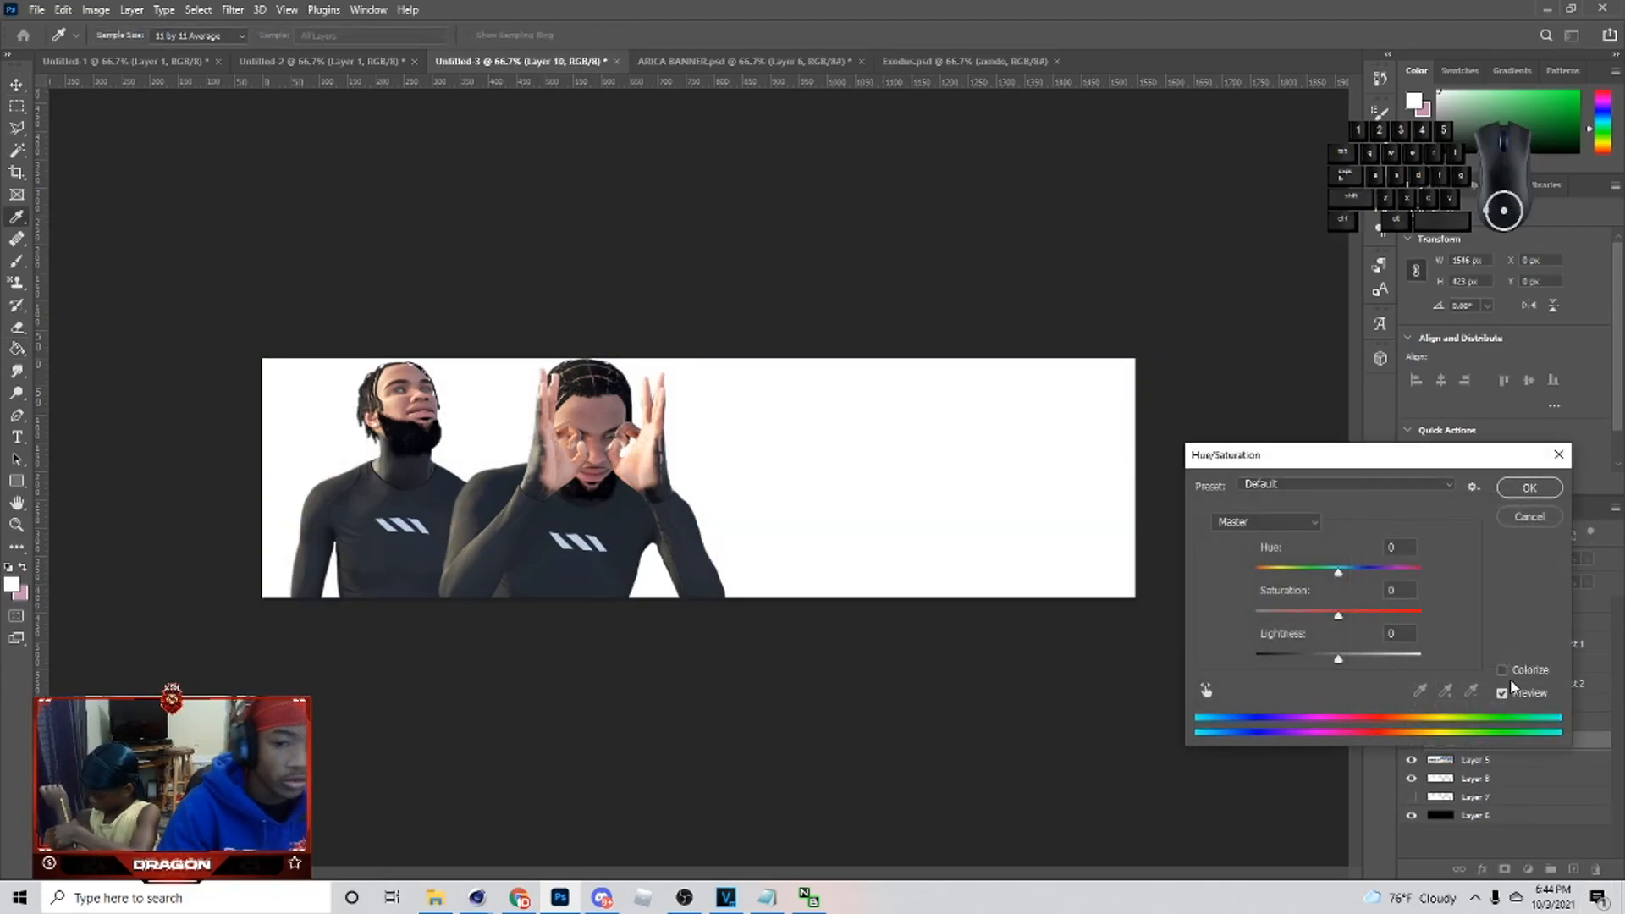
{"action": "left_click_drag", "start_coordinate": [1338, 658], "coordinate": [1291, 658]}
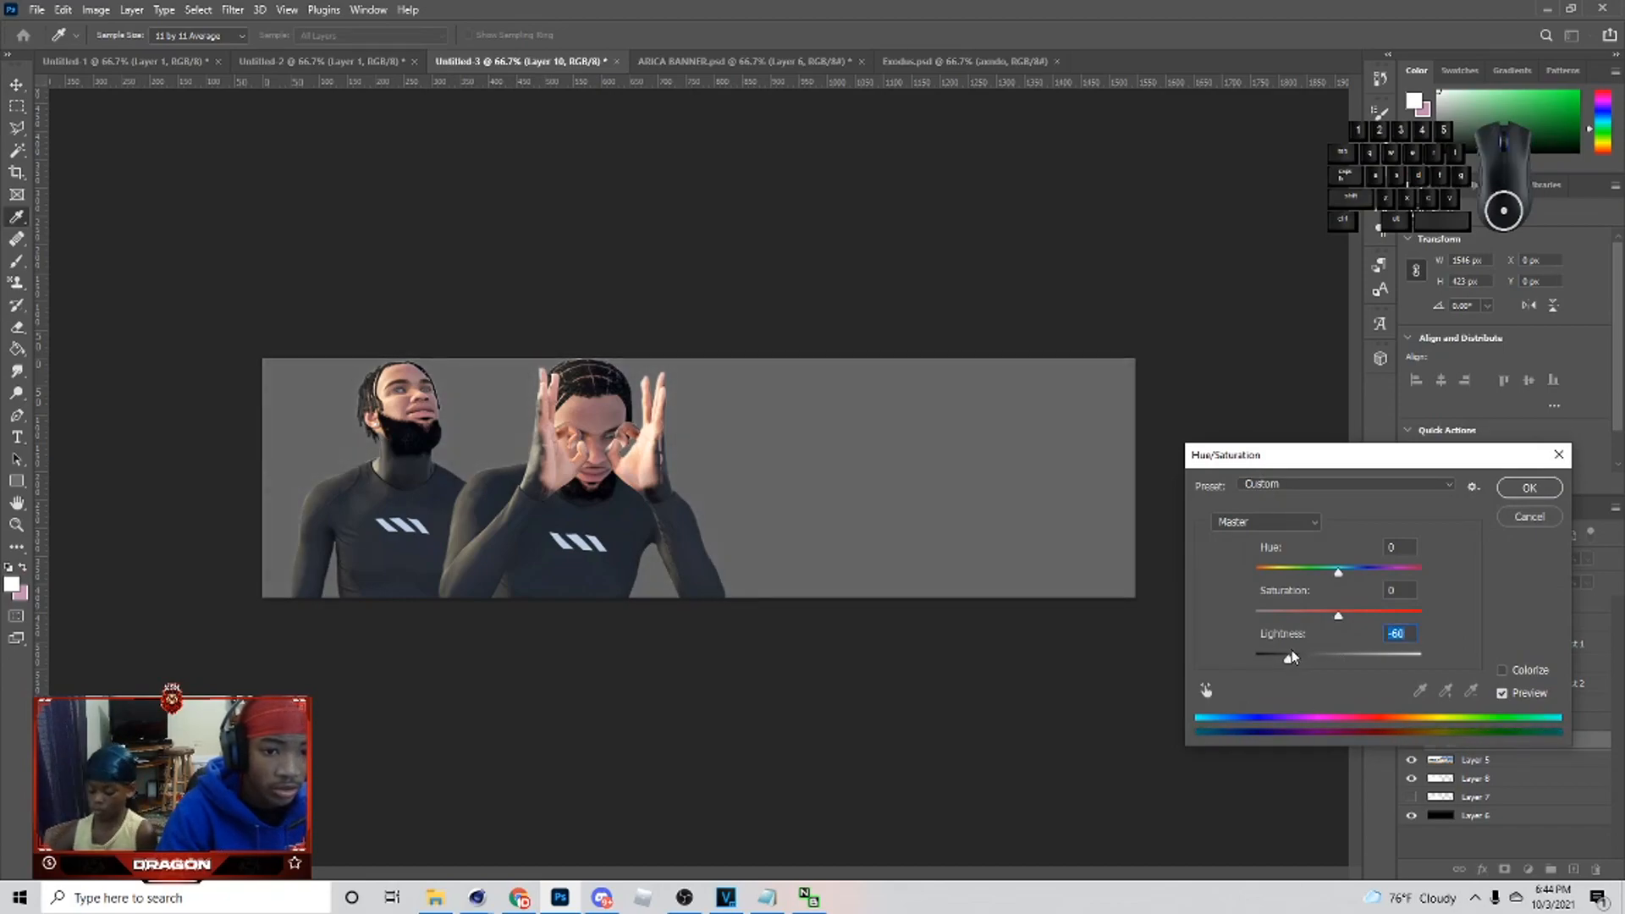
{"action": "left_click", "coordinate": [1529, 488]}
{"action": "left_click", "coordinate": [1468, 560]}
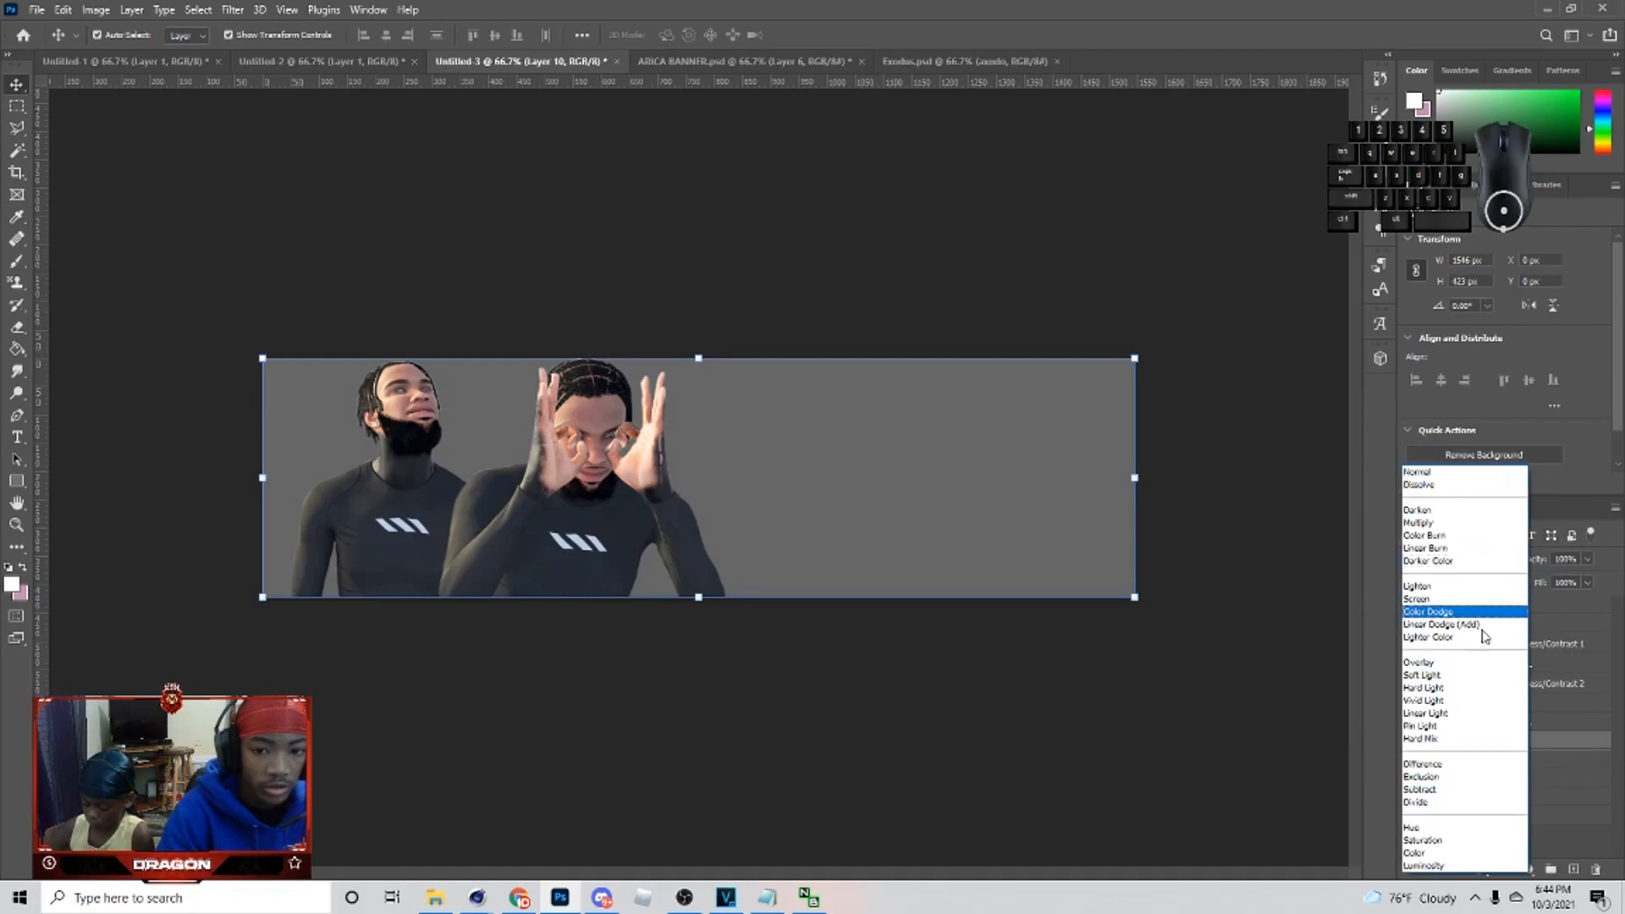
{"action": "left_click", "coordinate": [1422, 852]}
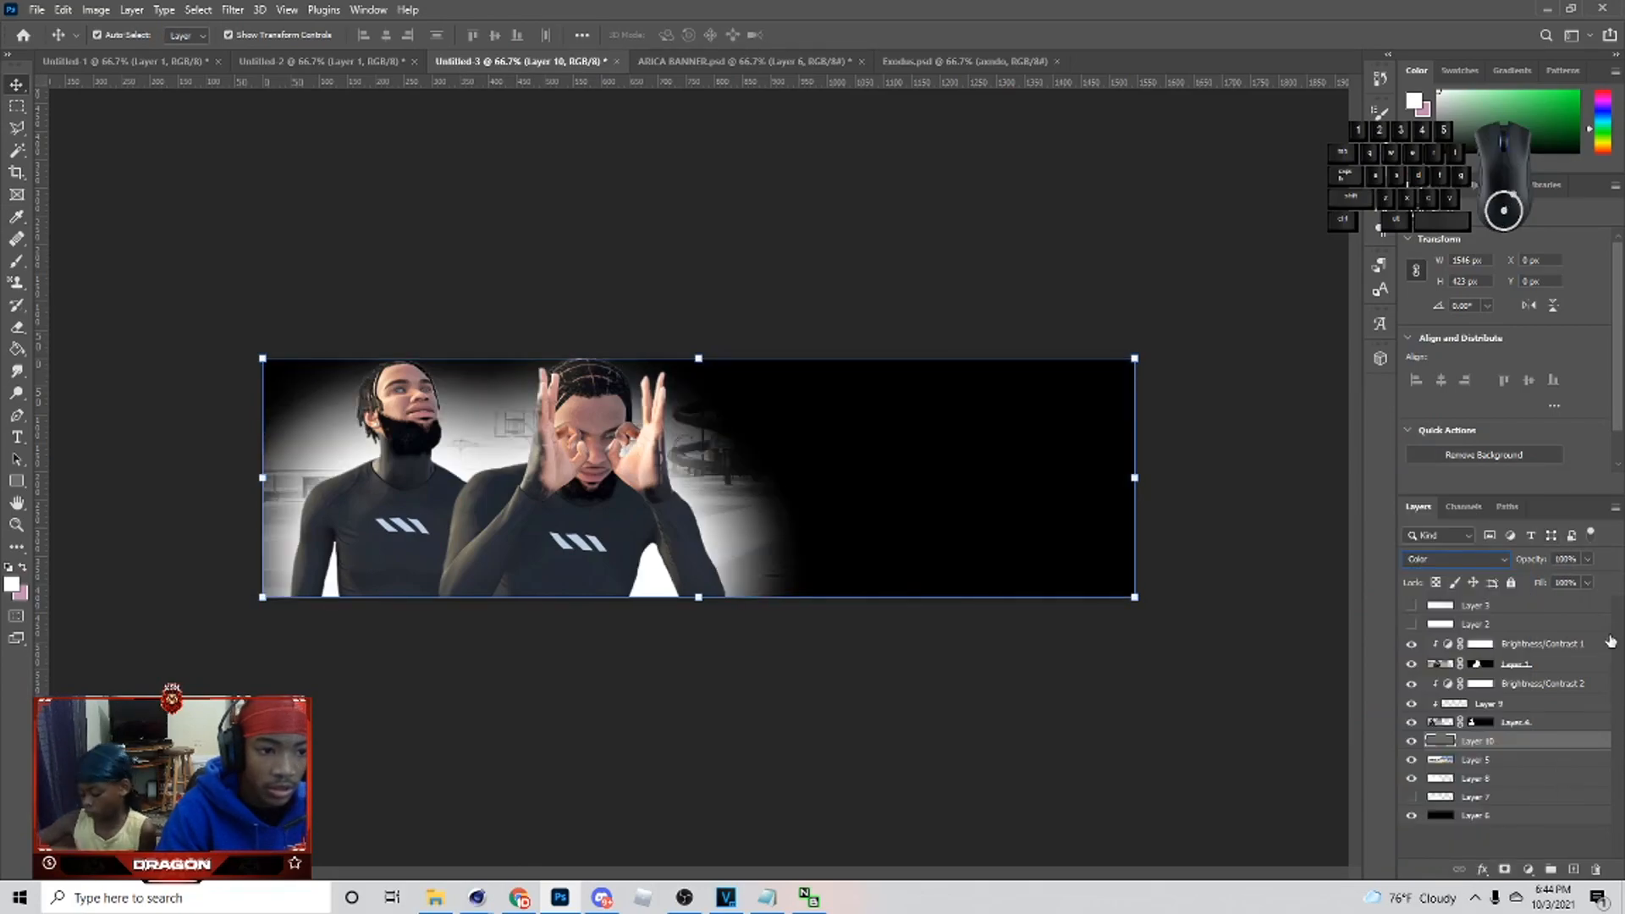
- Add a layer above Brightness/Contrast 1 and dab soft light spots around the characters, using a colour sampled from the backdrop
{"action": "left_click", "coordinate": [1481, 645]}
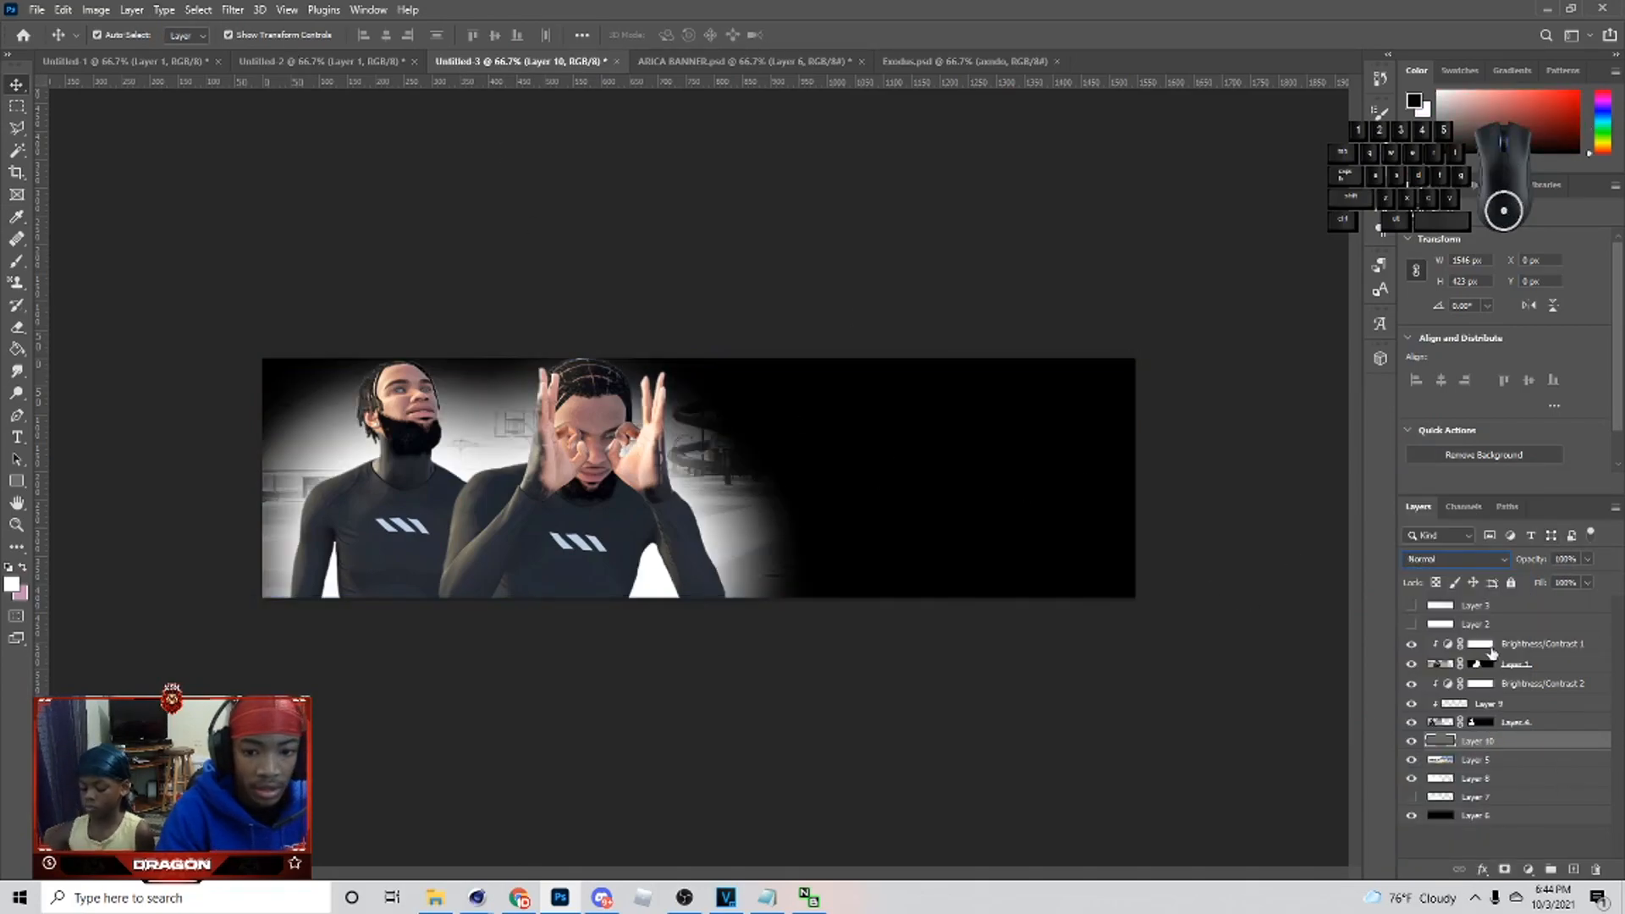
{"action": "left_click", "coordinate": [1570, 868]}
{"action": "key", "text": "b"}
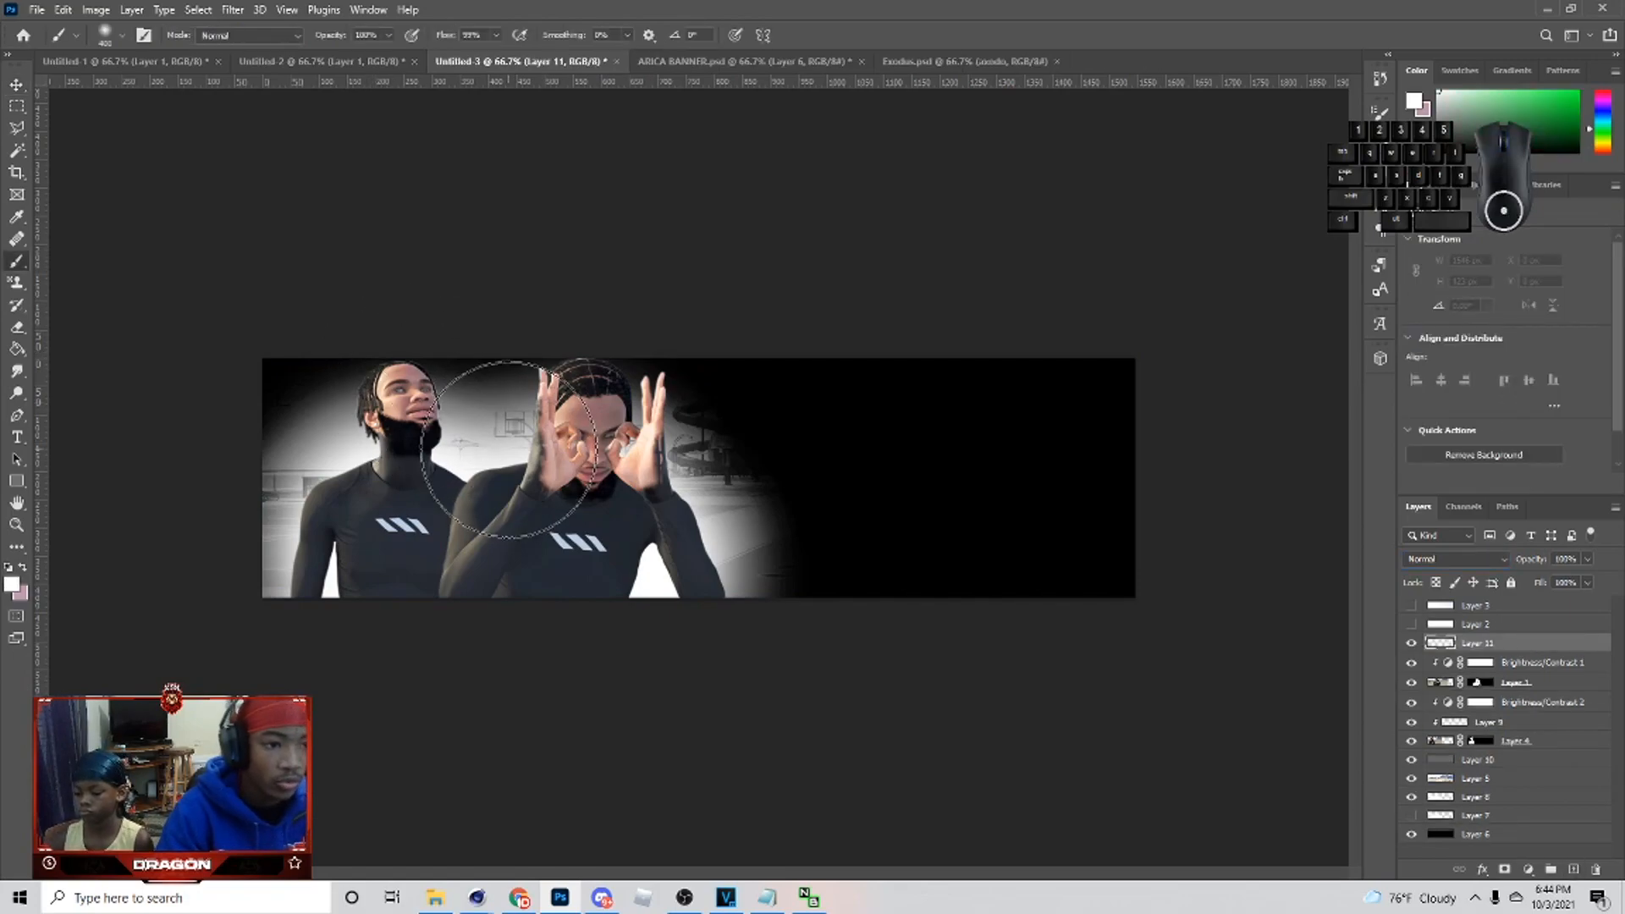
{"action": "left_click", "coordinate": [497, 458], "text": "alt"}
{"action": "key", "text": "bracketleft"}
{"action": "key", "text": "bracketleft"}
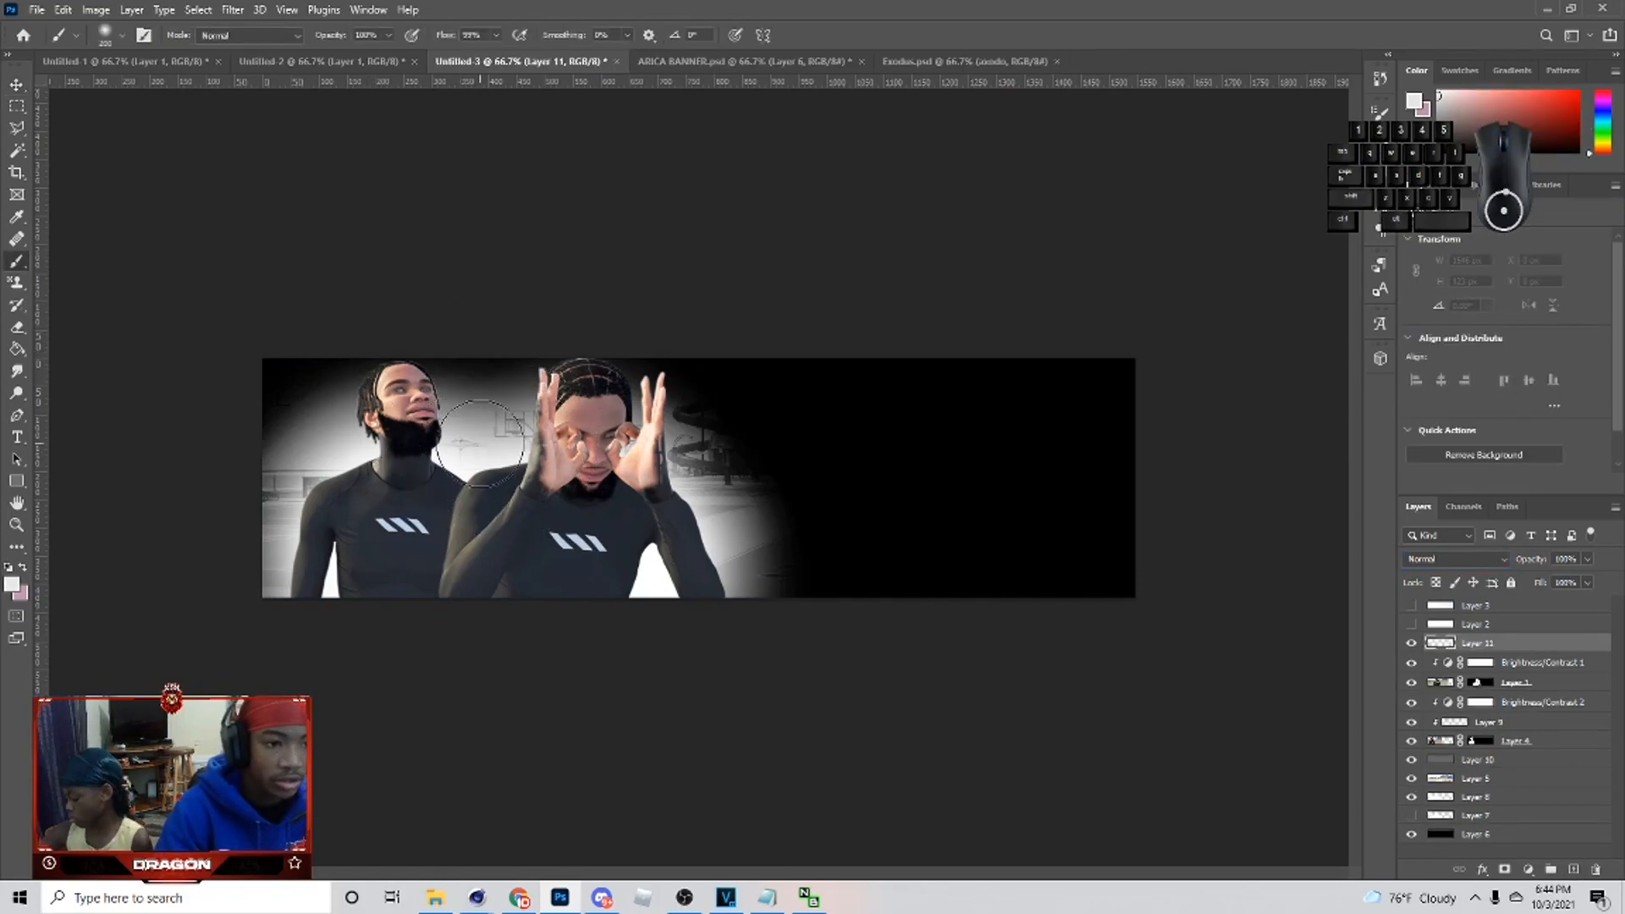
{"action": "left_click", "coordinate": [481, 444]}
{"action": "left_click", "coordinate": [327, 510]}
{"action": "left_click", "coordinate": [661, 599]}
{"action": "left_click", "coordinate": [718, 513]}
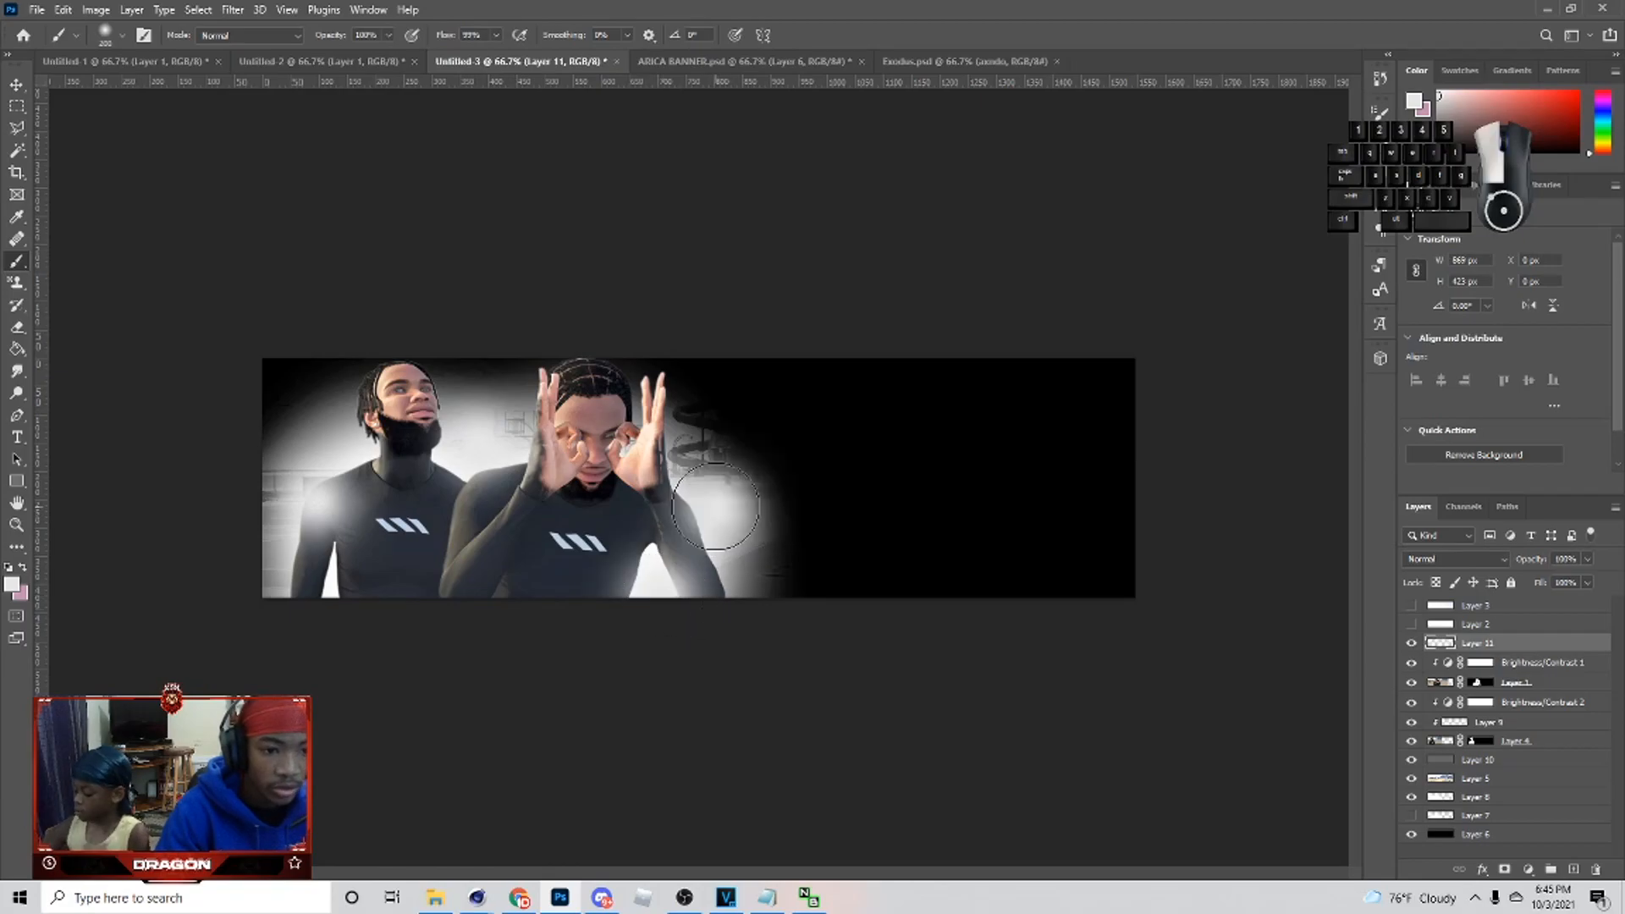
{"action": "left_click", "coordinate": [475, 586]}
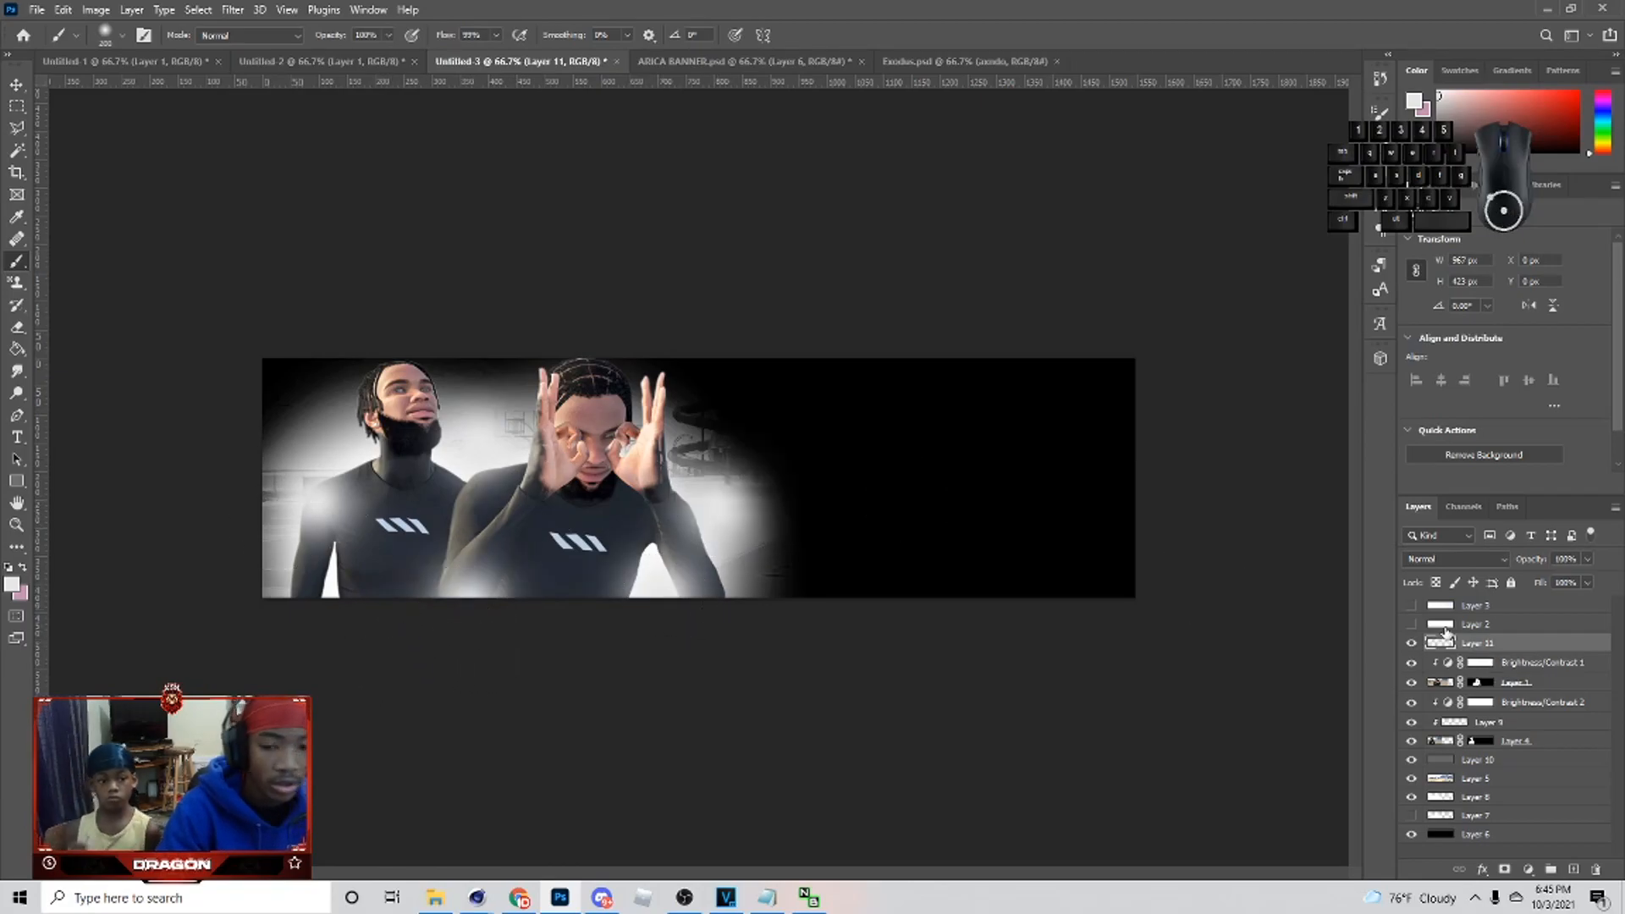
- Set the light-spots layer to Screen blend mode and reduce its opacity to 73%
{"action": "left_click", "coordinate": [1436, 559]}
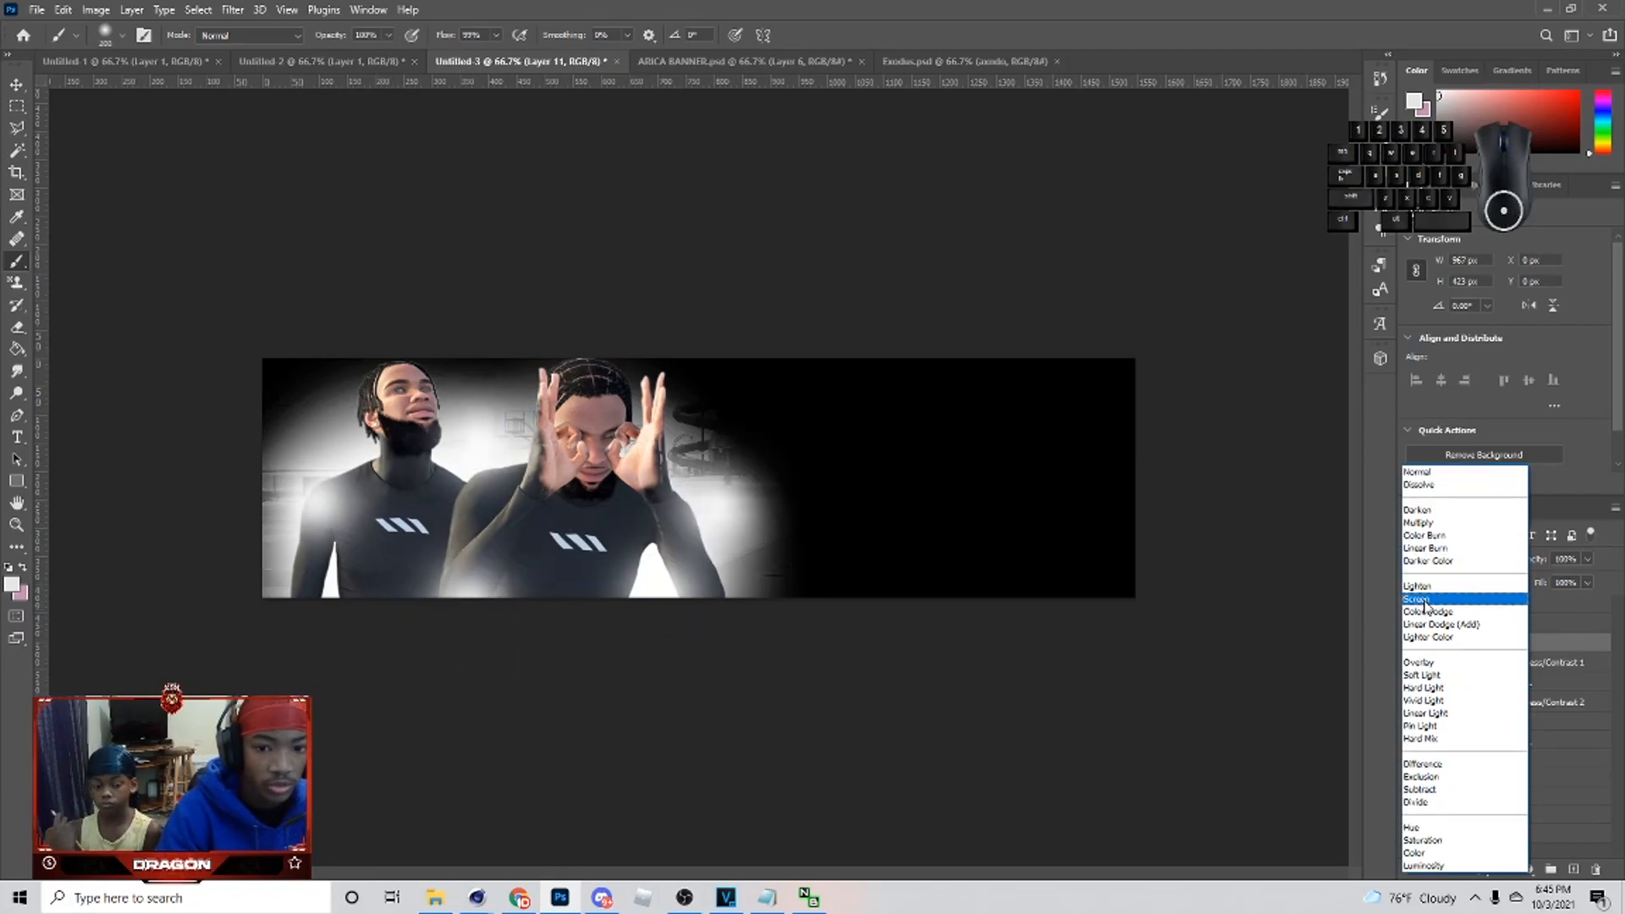
{"action": "left_click", "coordinate": [1425, 599]}
{"action": "left_click", "coordinate": [1587, 558]}
{"action": "left_click_drag", "start_coordinate": [1551, 579], "coordinate": [1567, 583]}
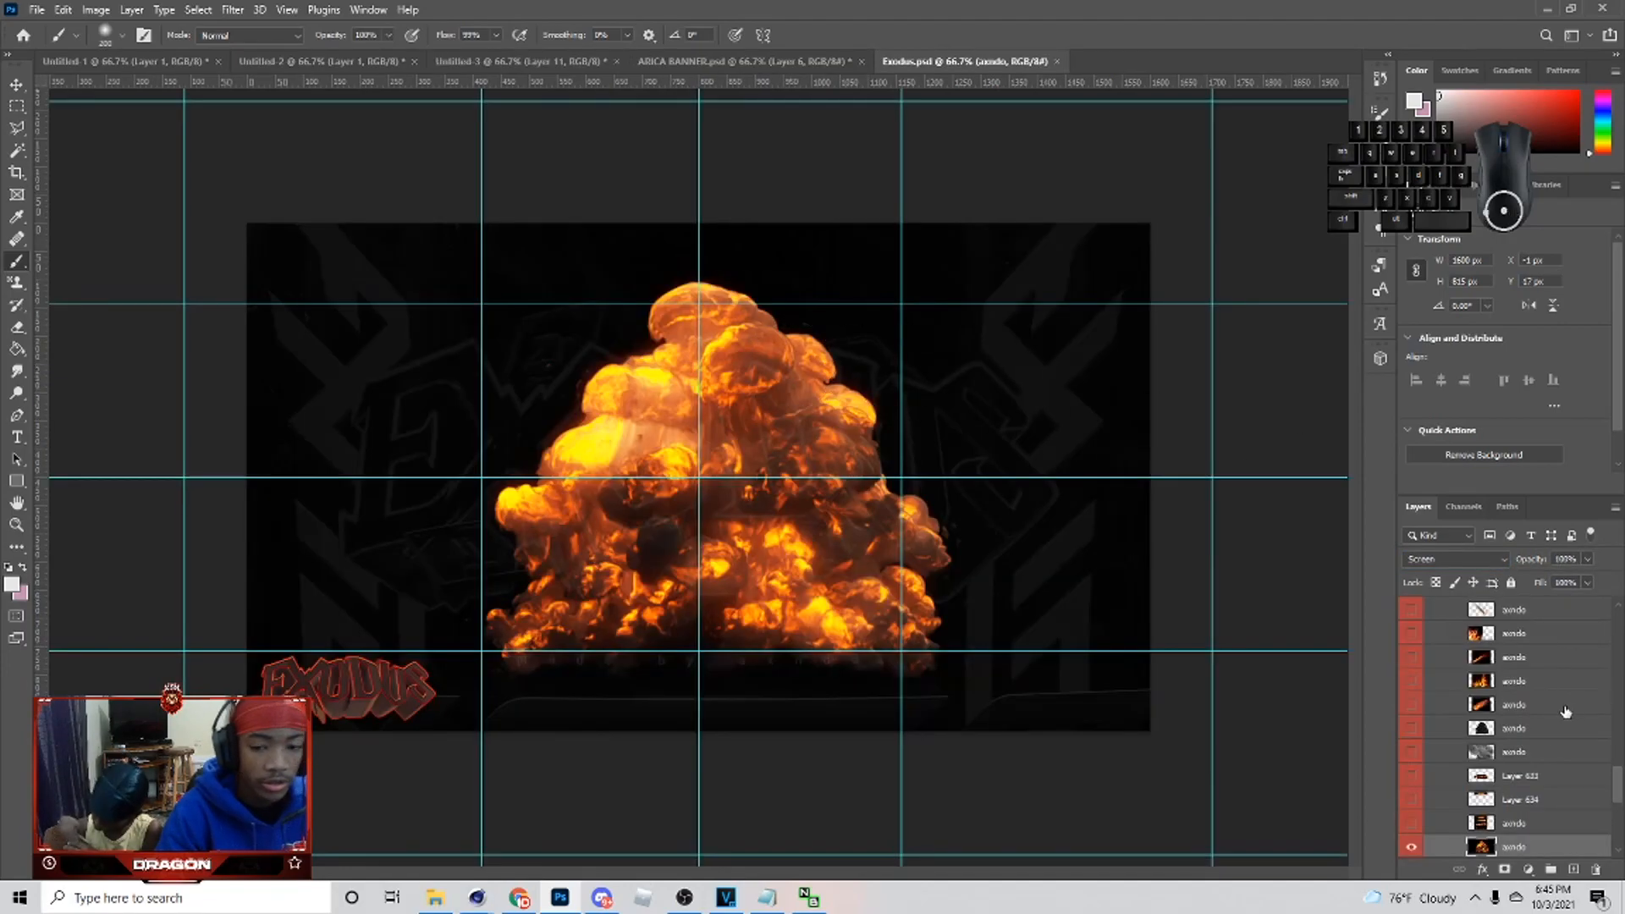
- In Exodus.psd, collapse and hide the Explosions group
{"action": "scroll", "coordinate": [1515, 736], "scroll_direction": "up", "scroll_amount": 6}
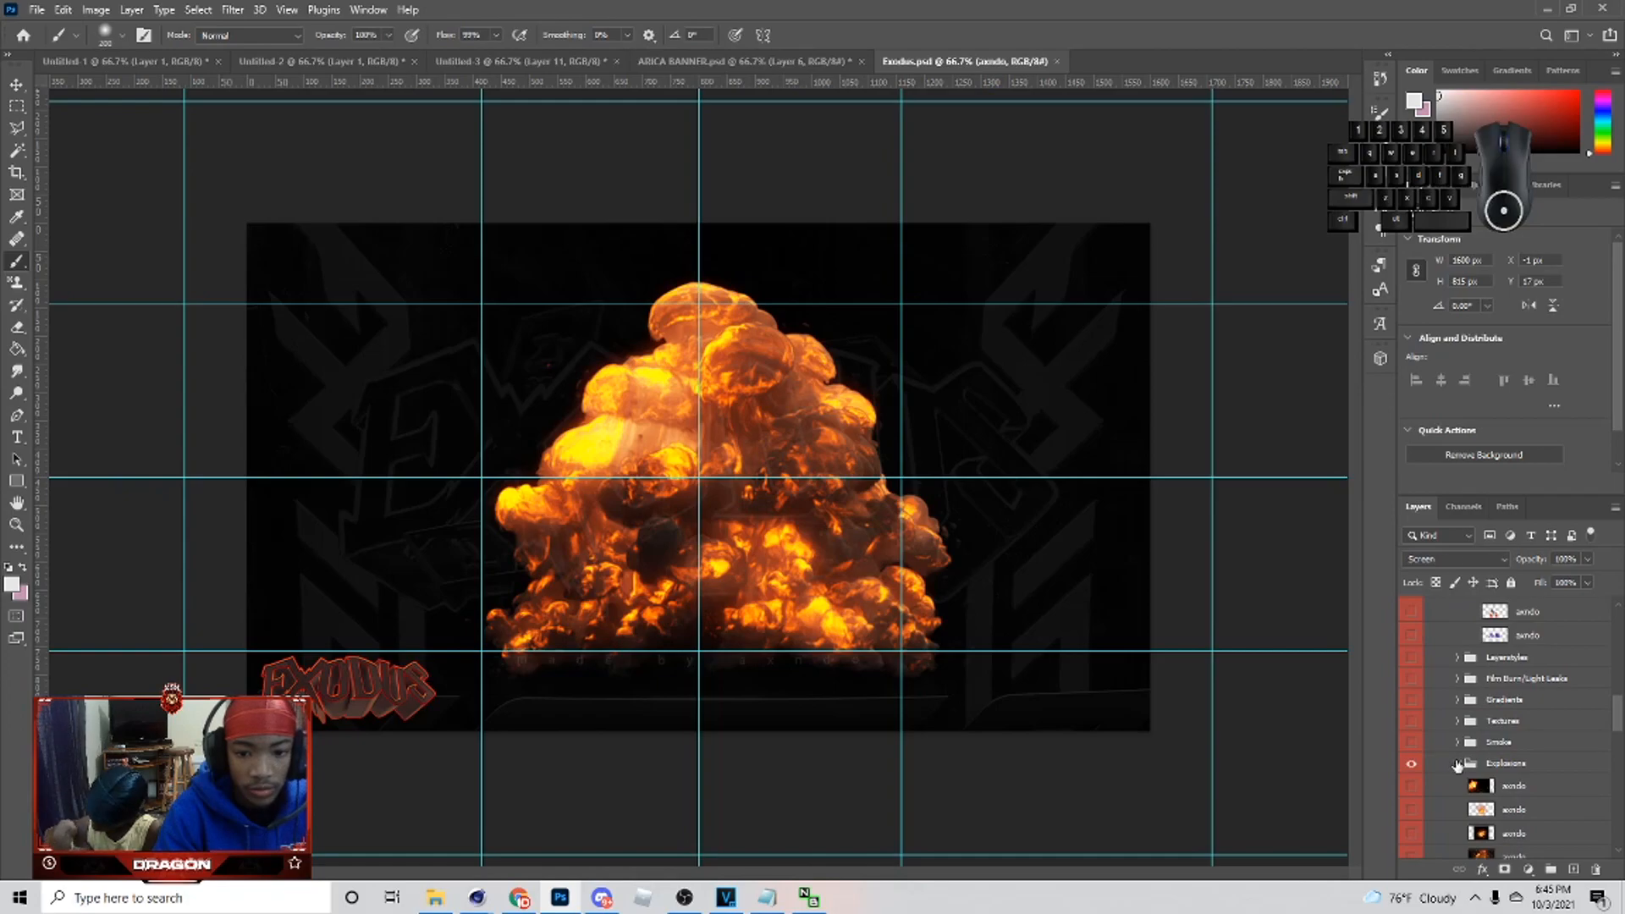
{"action": "left_click", "coordinate": [1458, 765]}
{"action": "left_click", "coordinate": [1411, 763]}
- Copy the Gradient Maps group from Exodus.psd into the Untitled-3 banner, directly above Layer 11
{"action": "scroll", "coordinate": [1452, 784], "scroll_direction": "down", "scroll_amount": 3}
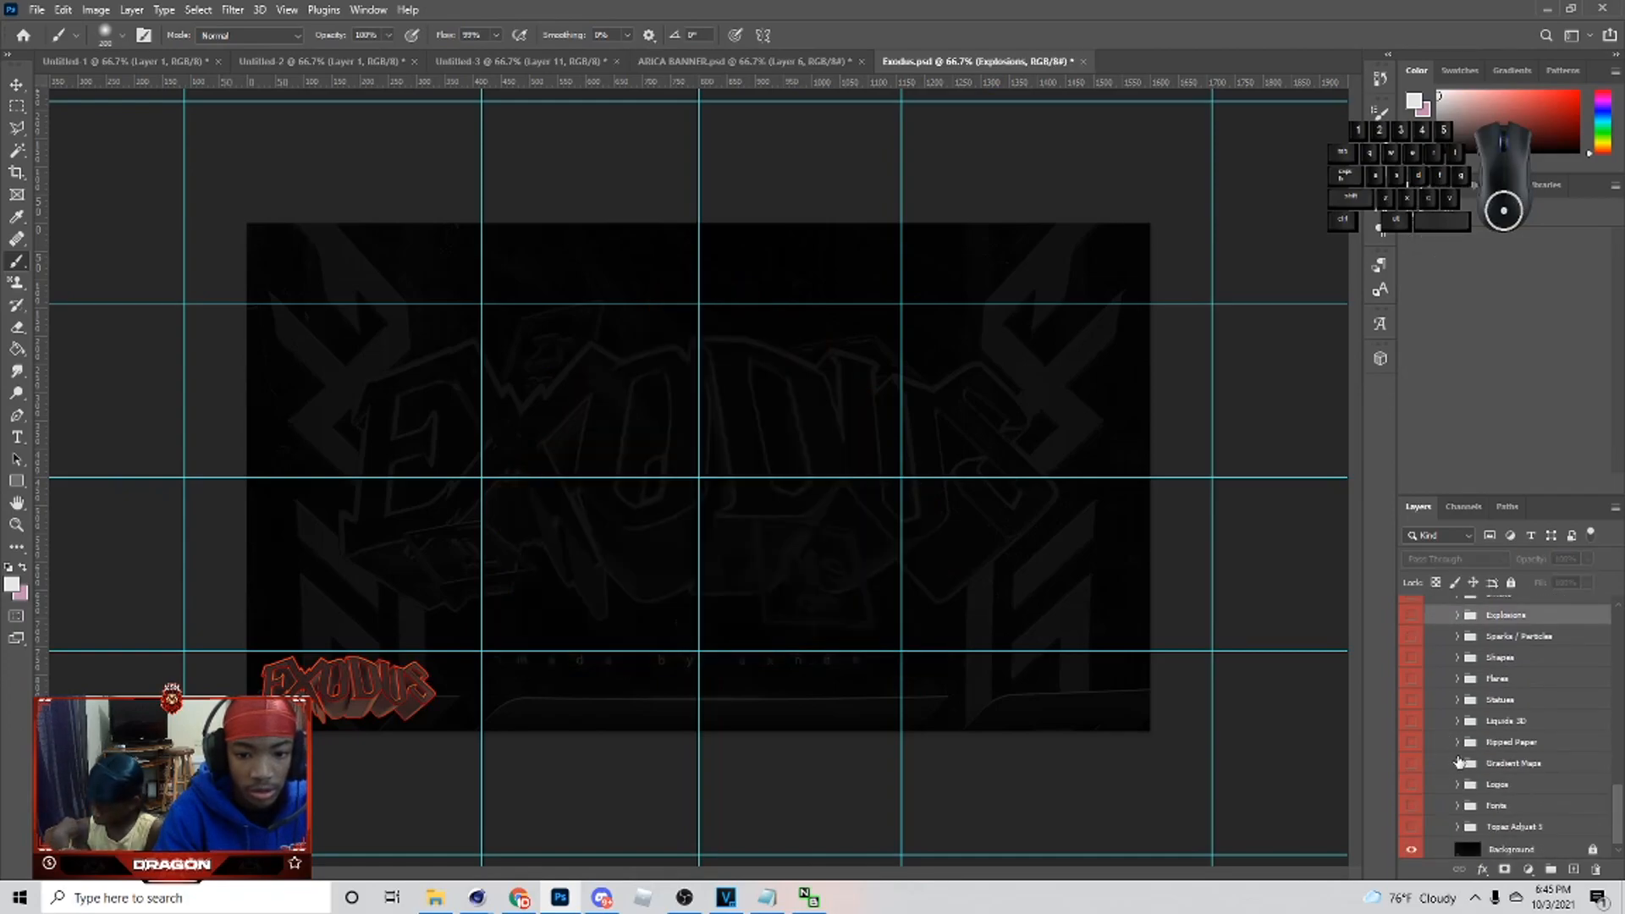
{"action": "left_click", "coordinate": [1457, 763]}
{"action": "left_click", "coordinate": [1503, 767]}
{"action": "left_click", "coordinate": [12, 83]}
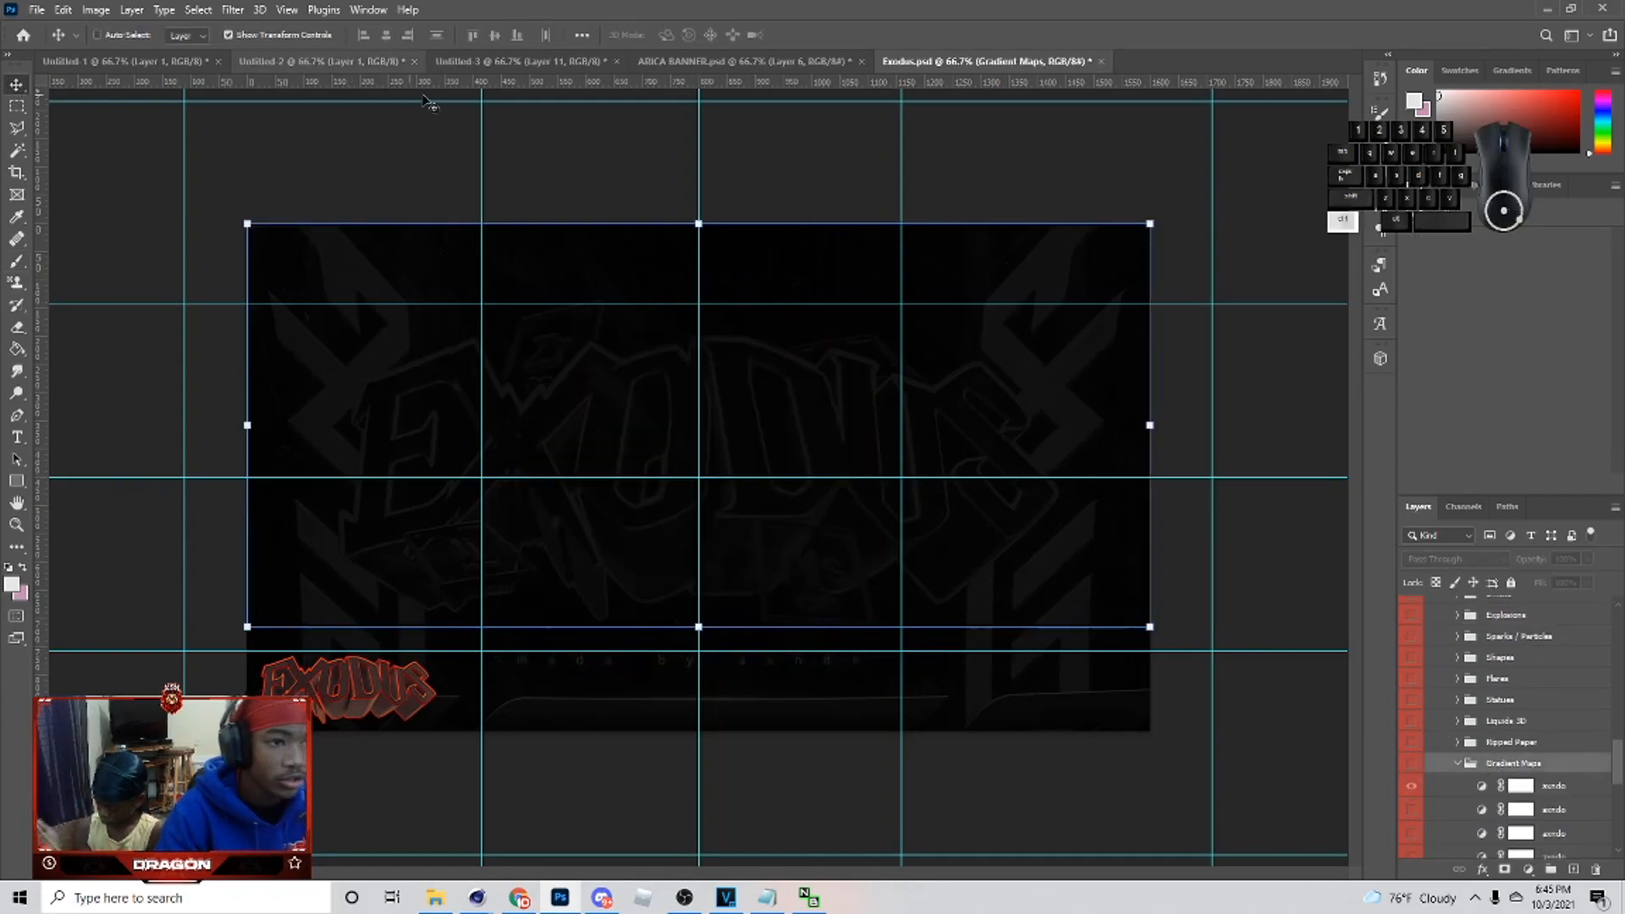
{"action": "left_click", "coordinate": [512, 61]}
{"action": "left_click_drag", "start_coordinate": [1477, 649], "coordinate": [1477, 650]}
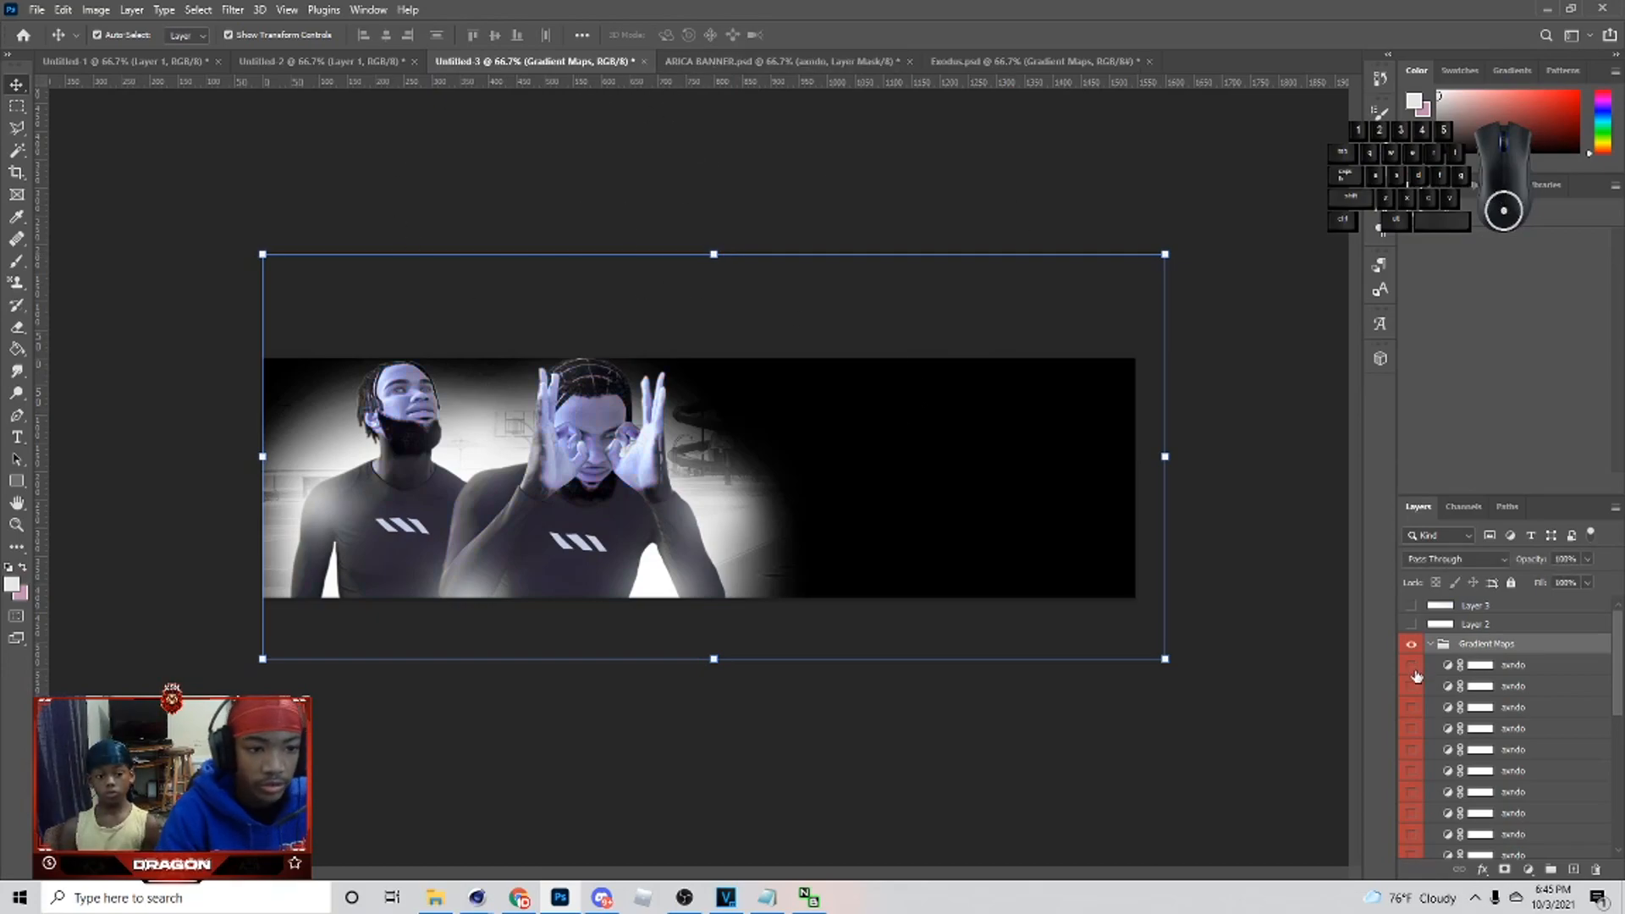
- Preview the adjustments in the Gradient Maps group one by one and leave only the navy-to-red gradient map visible
{"action": "left_click", "coordinate": [1411, 668]}
{"action": "left_click", "coordinate": [1411, 710]}
{"action": "left_click", "coordinate": [1537, 715]}
{"action": "left_click", "coordinate": [1527, 693]}
{"action": "left_click", "coordinate": [1525, 674]}
{"action": "left_click", "coordinate": [1514, 711]}
{"action": "left_click", "coordinate": [1471, 731]}
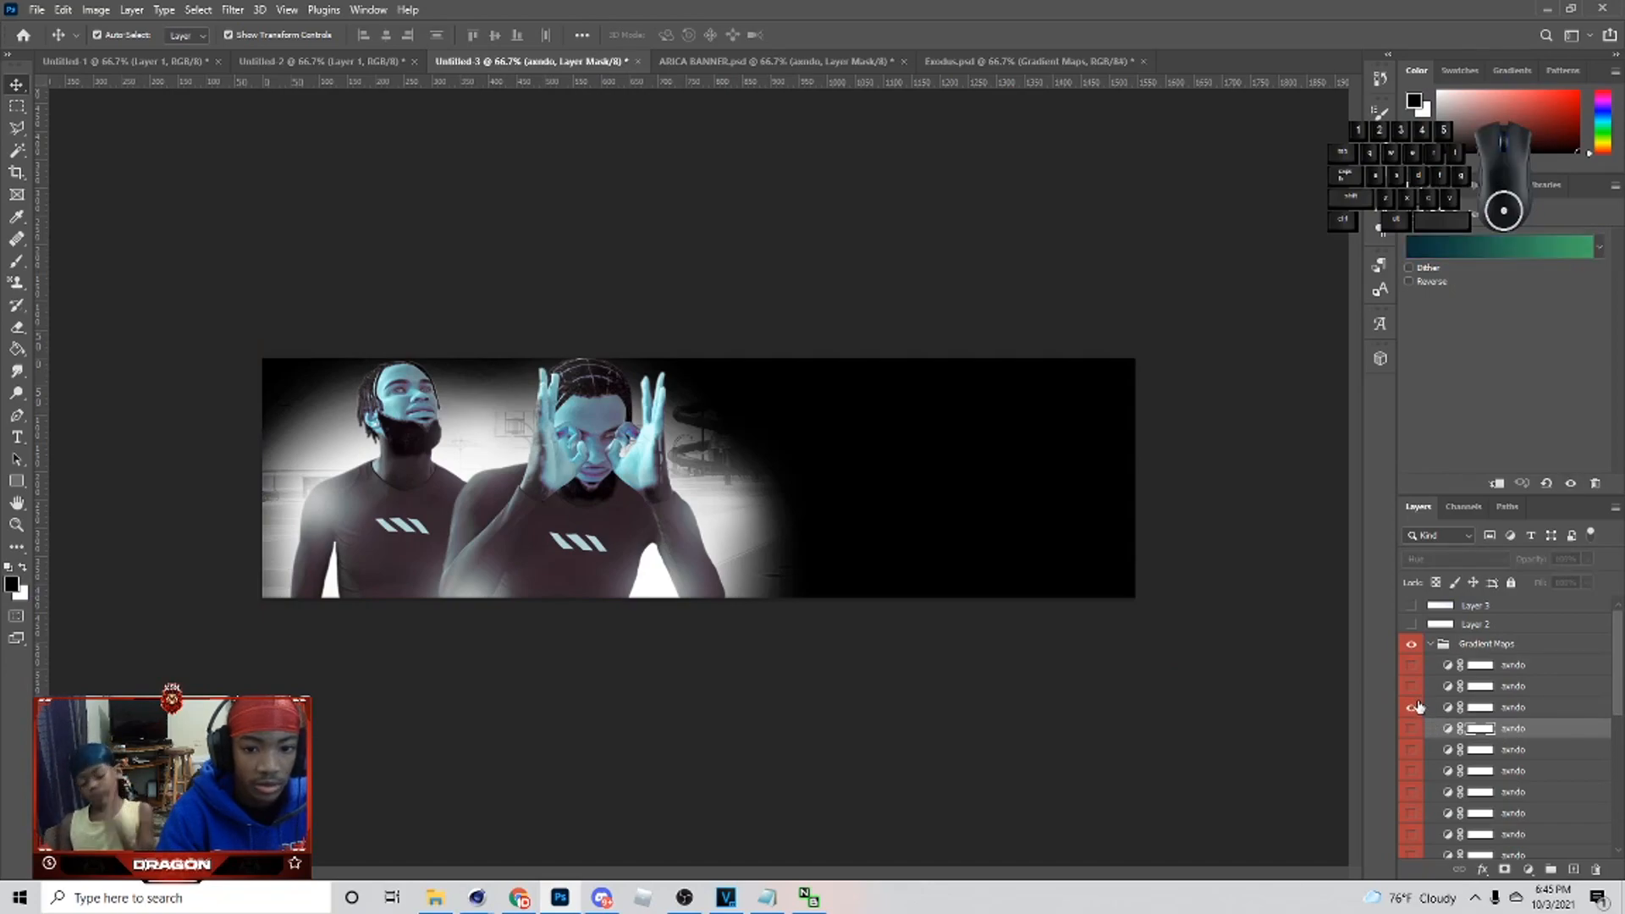
{"action": "left_click", "coordinate": [1411, 735]}
{"action": "left_click", "coordinate": [1412, 752]}
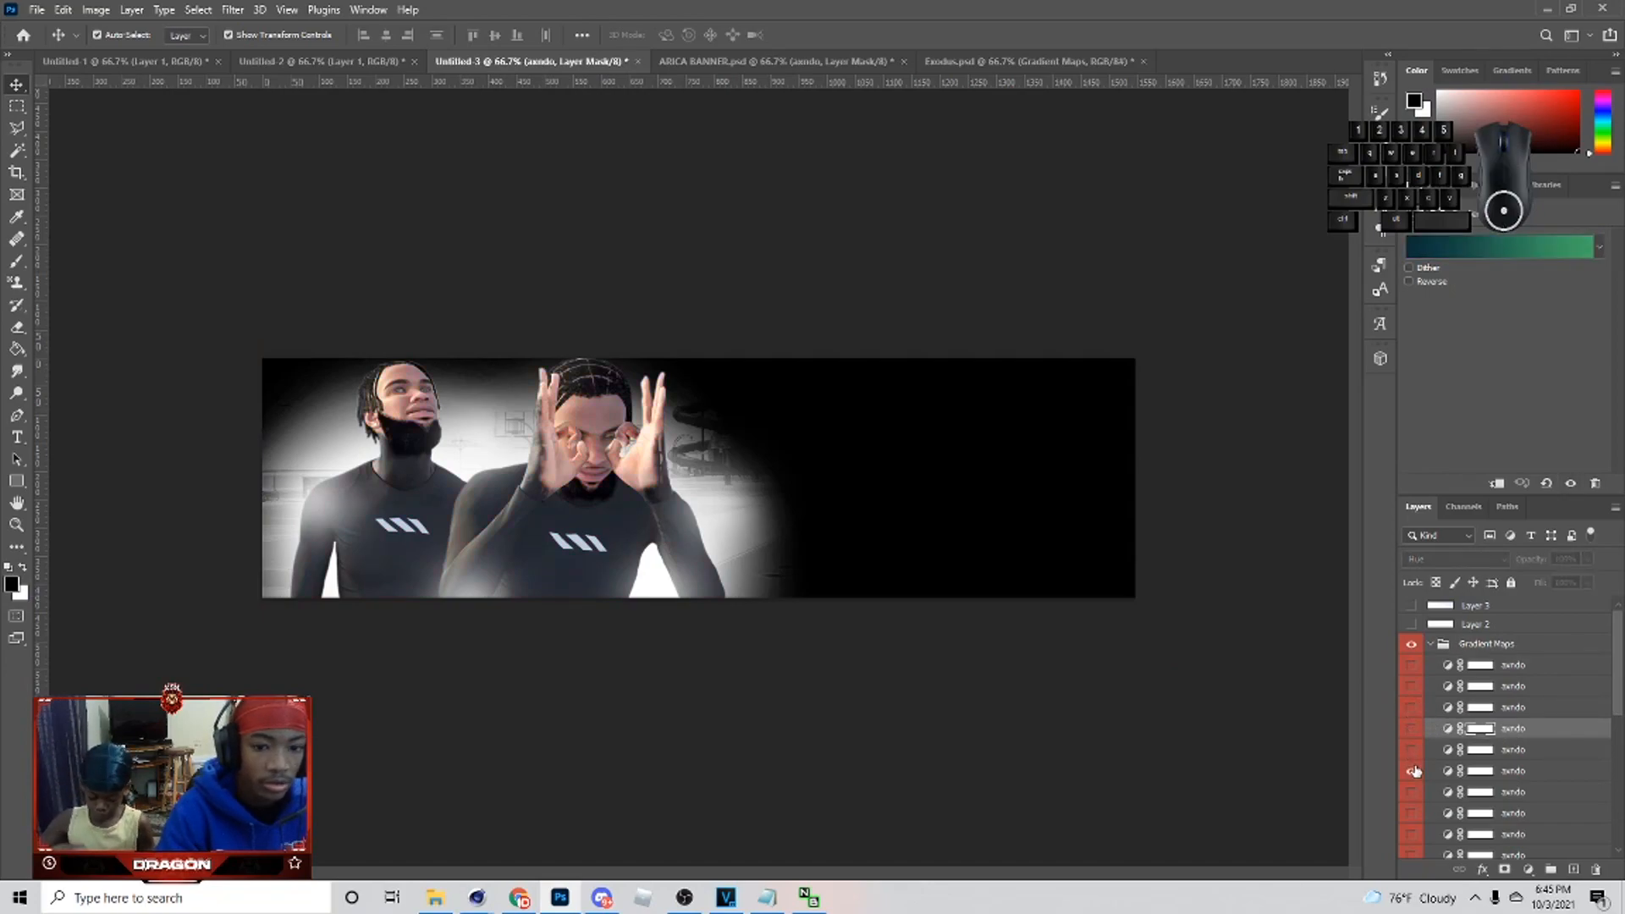
{"action": "scroll", "coordinate": [1412, 745], "scroll_direction": "down", "scroll_amount": 2}
{"action": "left_click_drag", "start_coordinate": [1412, 721], "coordinate": [1414, 740]}
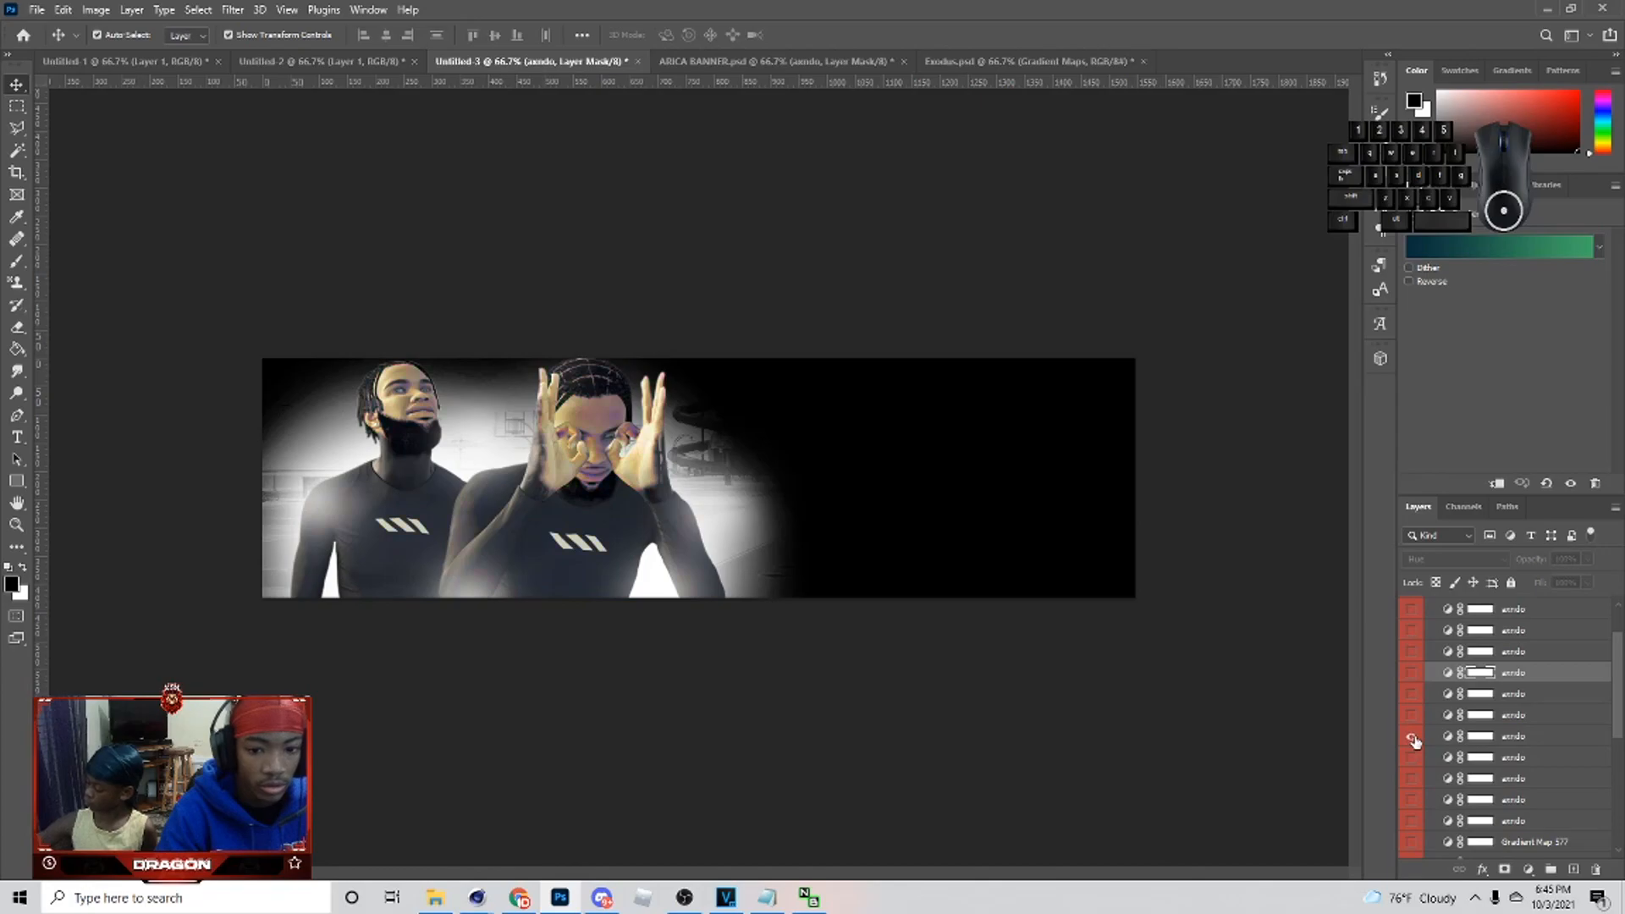
{"action": "left_click", "coordinate": [1412, 779]}
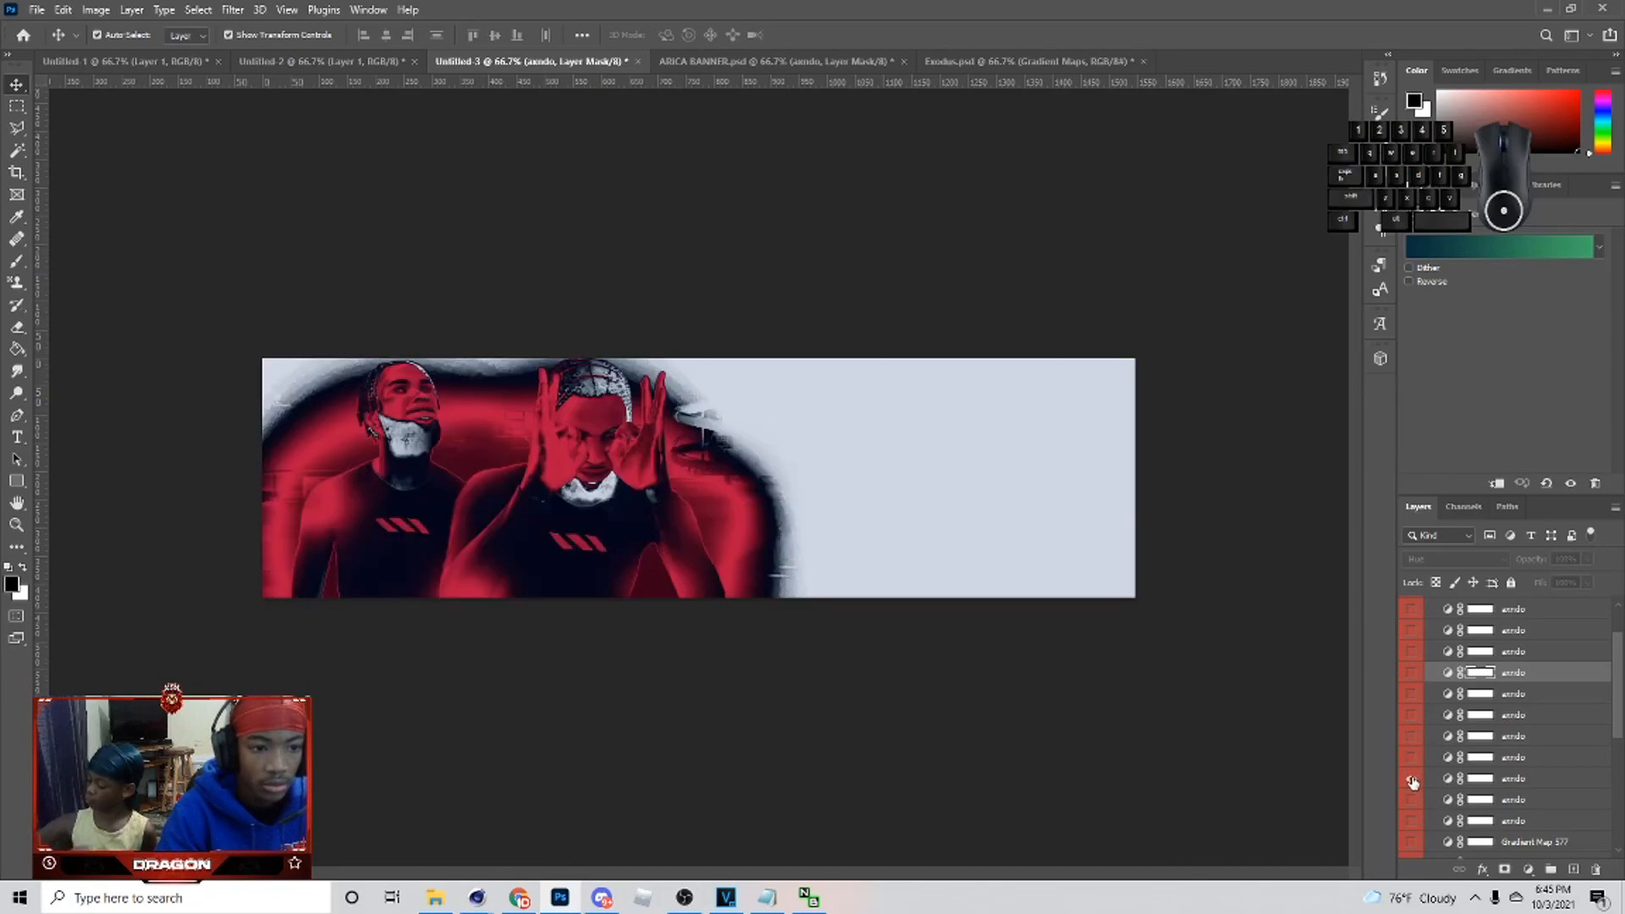
- Set the navy-to-red gradient map to Soft Light and reduce its opacity to about 59%
{"action": "left_click", "coordinate": [1492, 783]}
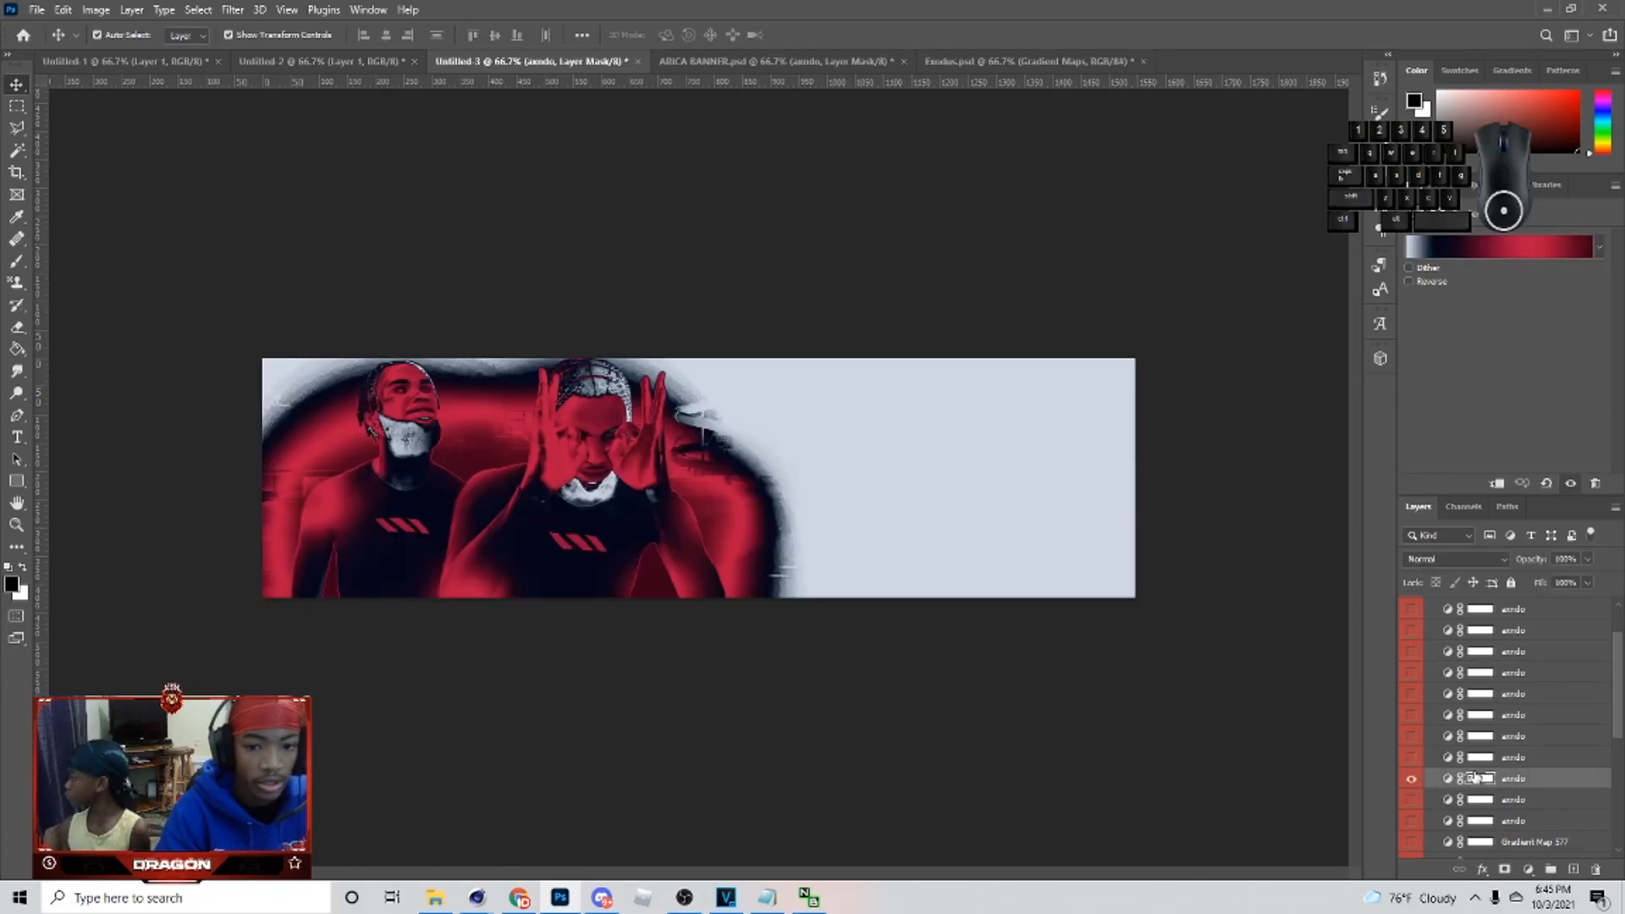
{"action": "left_click", "coordinate": [1456, 560]}
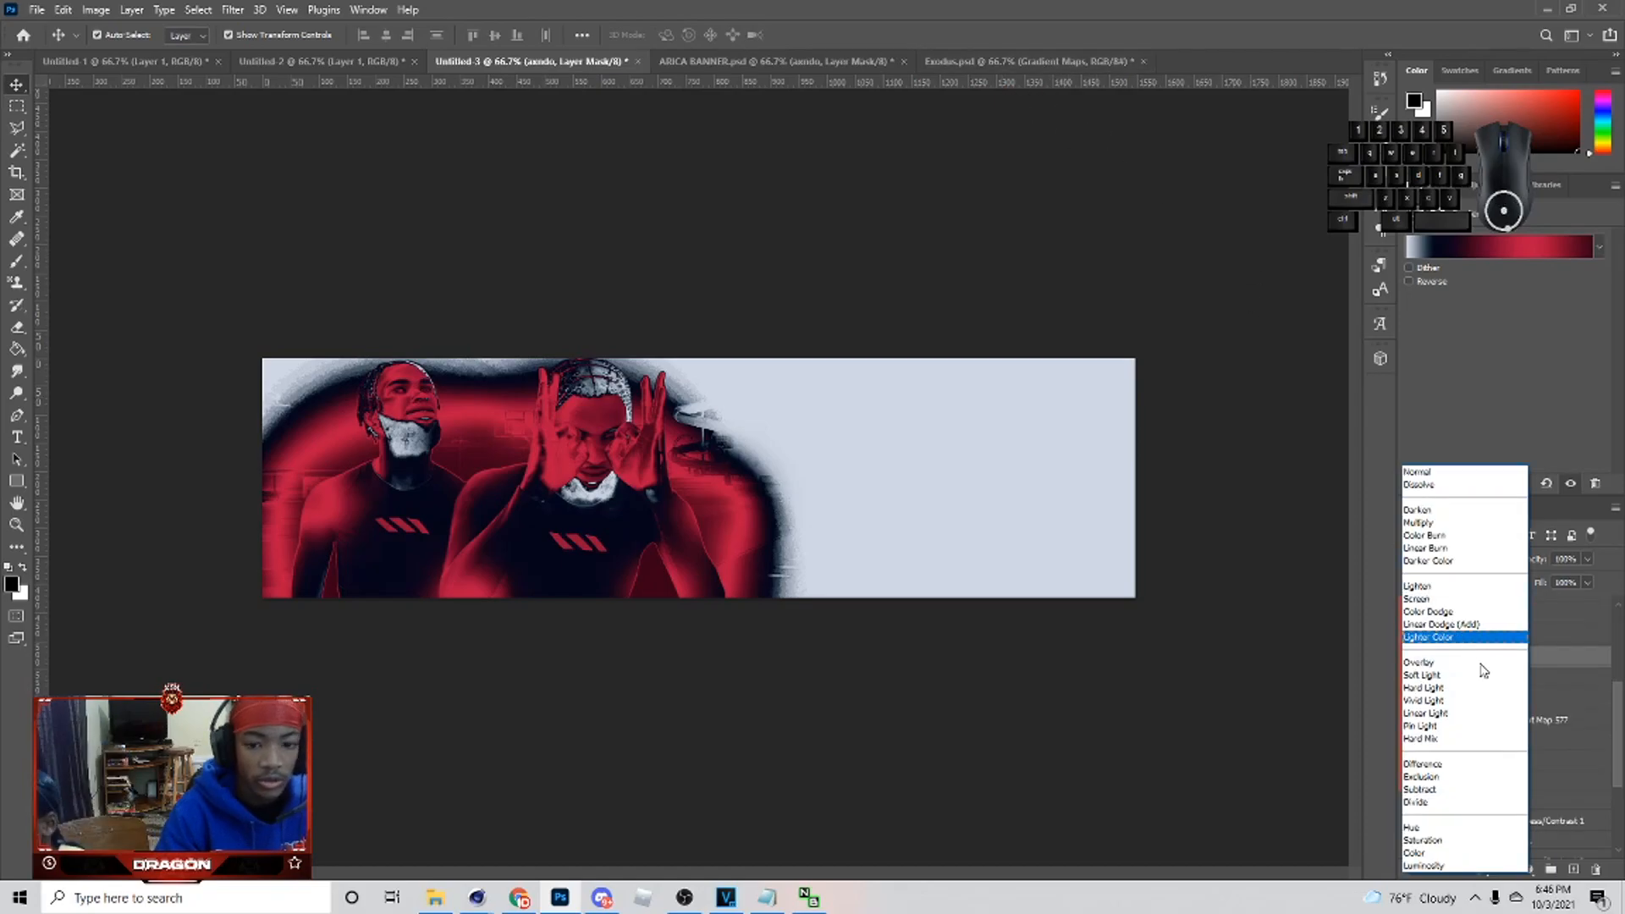
{"action": "left_click", "coordinate": [1422, 674]}
{"action": "left_click", "coordinate": [1587, 559]}
{"action": "left_click_drag", "start_coordinate": [1554, 583], "coordinate": [1559, 585]}
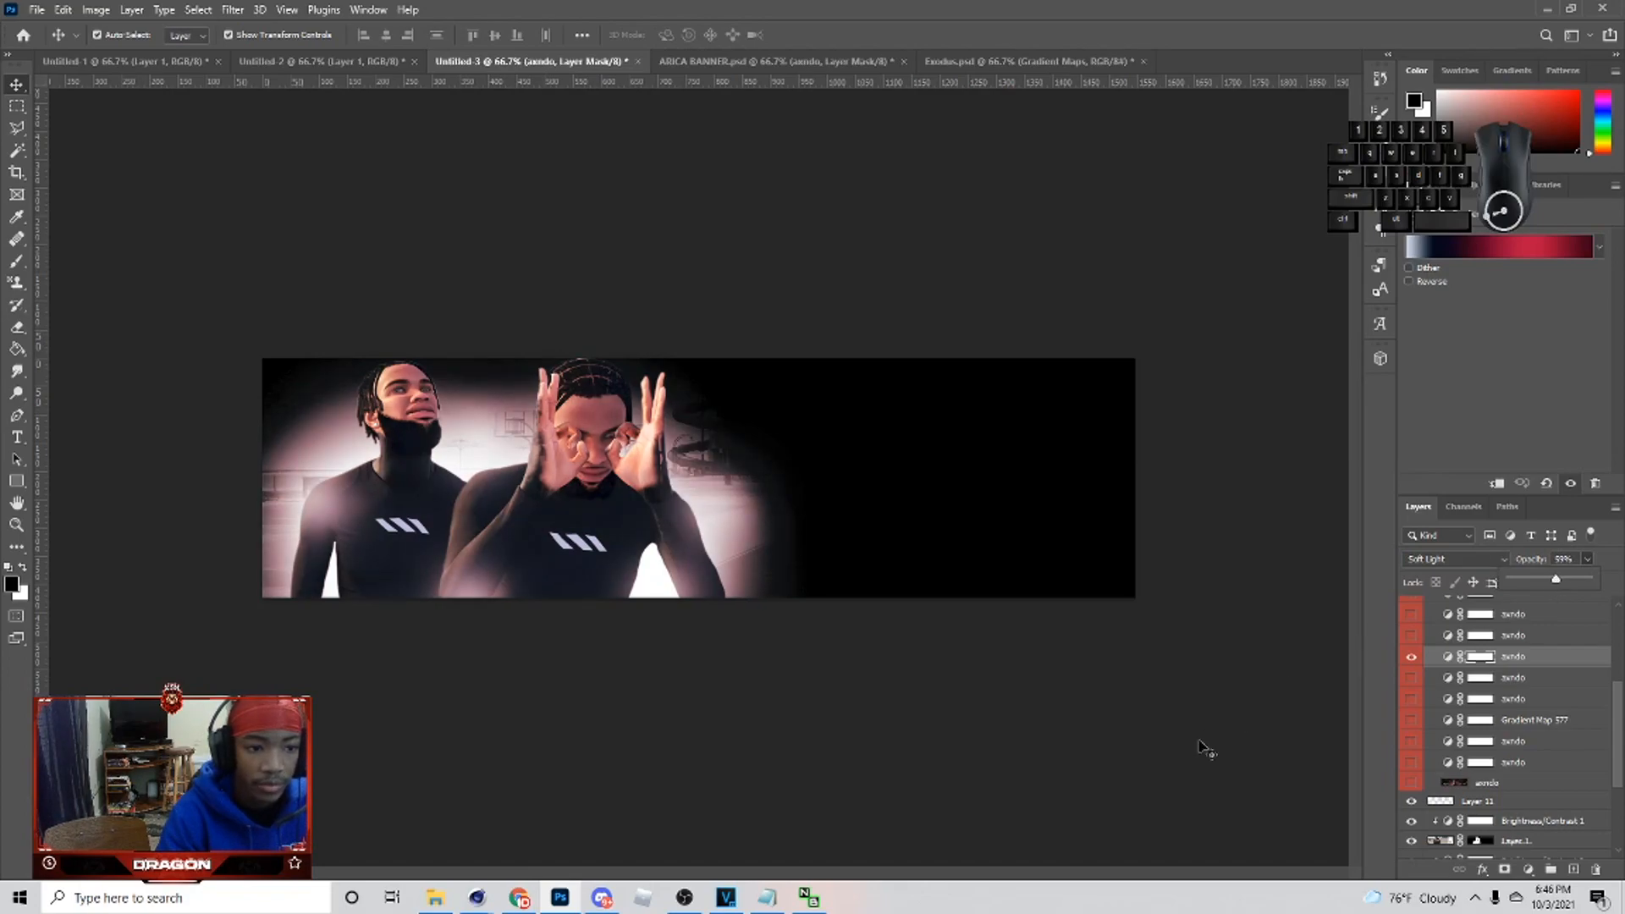
- Move the navy-to-red gradient map out of the Gradient Maps group and delete the remaining group
{"action": "scroll", "coordinate": [1494, 787], "scroll_direction": "up", "scroll_amount": 3}
{"action": "left_click_drag", "start_coordinate": [1501, 819], "coordinate": [1494, 635]}
{"action": "left_click", "coordinate": [1426, 668]}
{"action": "left_click", "coordinate": [1410, 665]}
{"action": "left_click", "coordinate": [1431, 665]}
{"action": "key", "text": "Delete"}
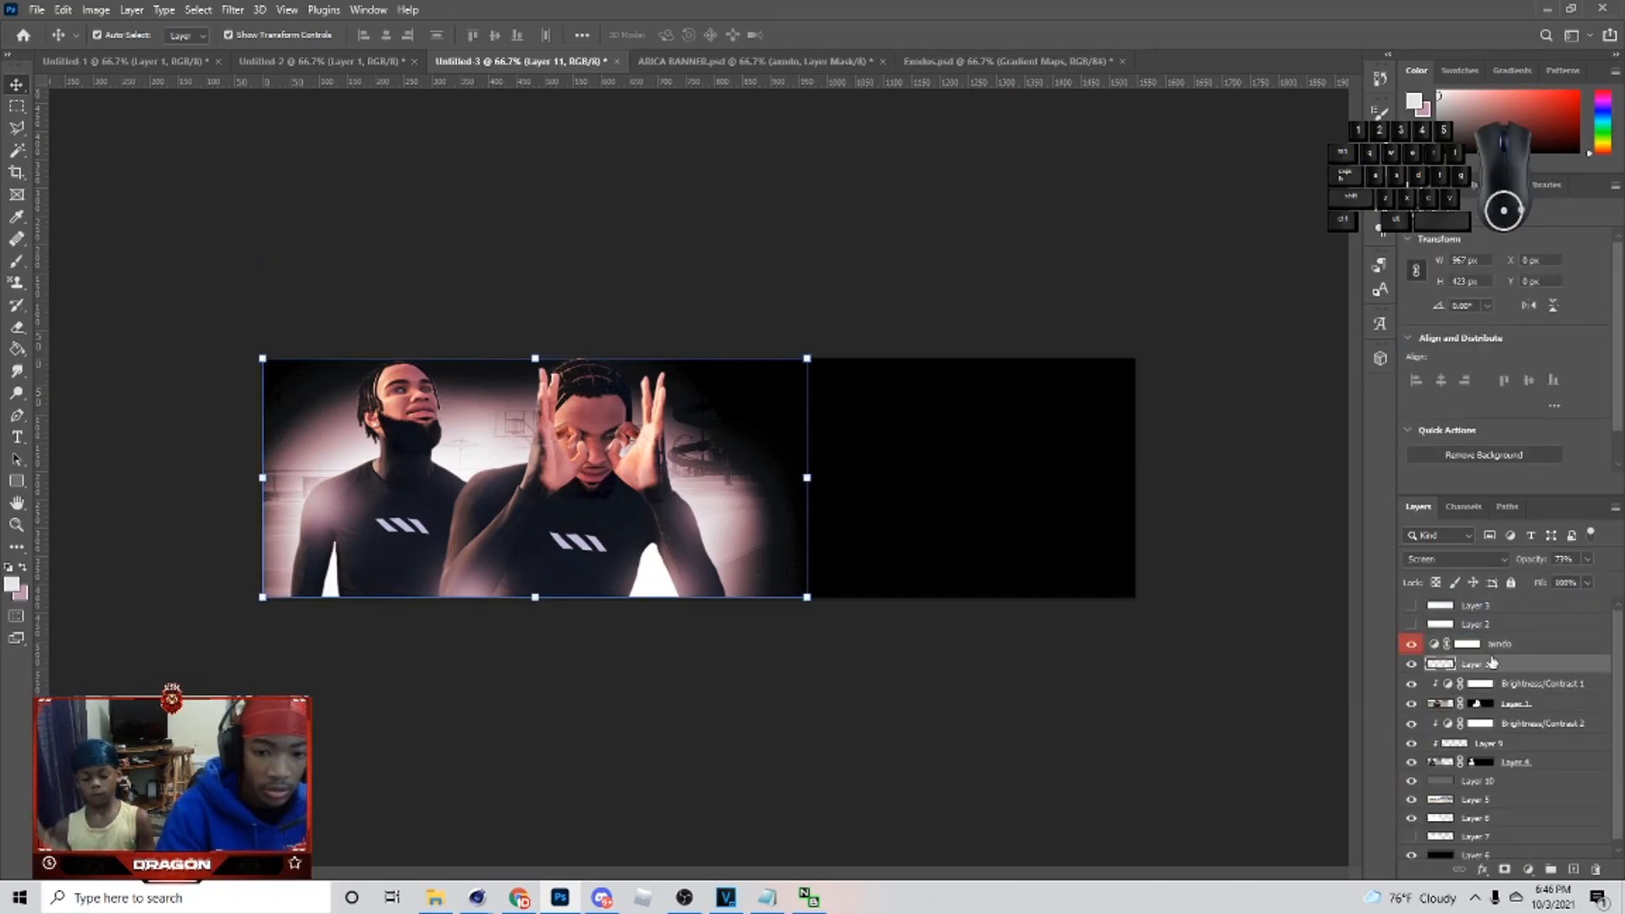
- Add a Brightness/Contrast adjustment above the navy-to-red gradient map and raise its brightness to about 40
{"action": "left_click", "coordinate": [1523, 648]}
{"action": "left_click", "coordinate": [1528, 869]}
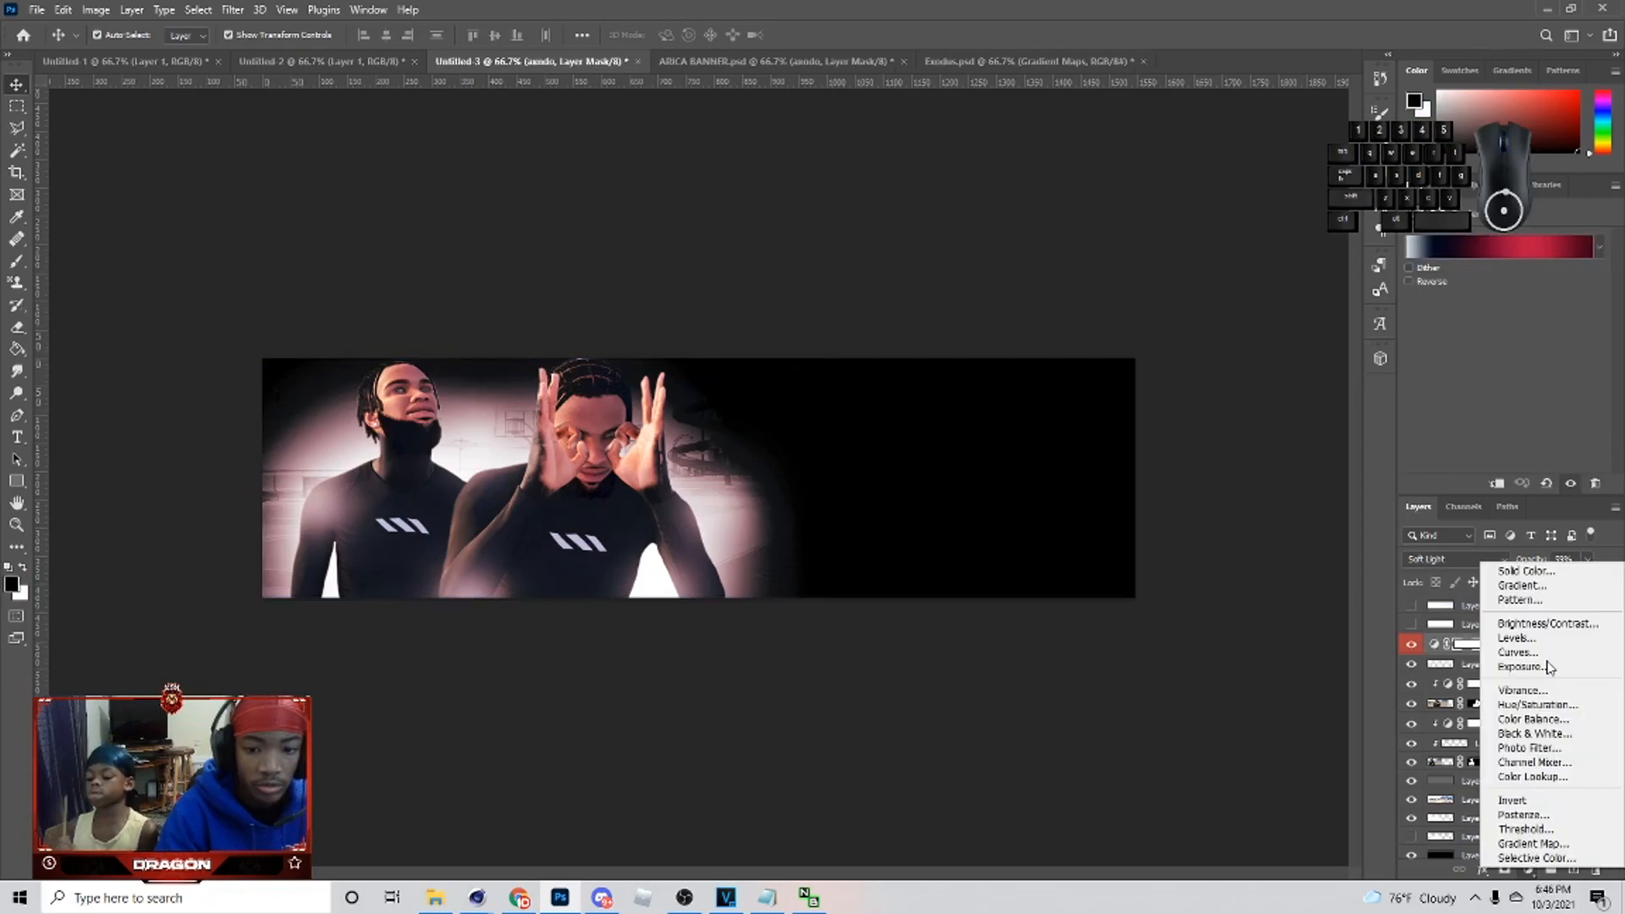
{"action": "left_click", "coordinate": [1541, 624]}
{"action": "left_click_drag", "start_coordinate": [1508, 291], "coordinate": [1520, 289]}
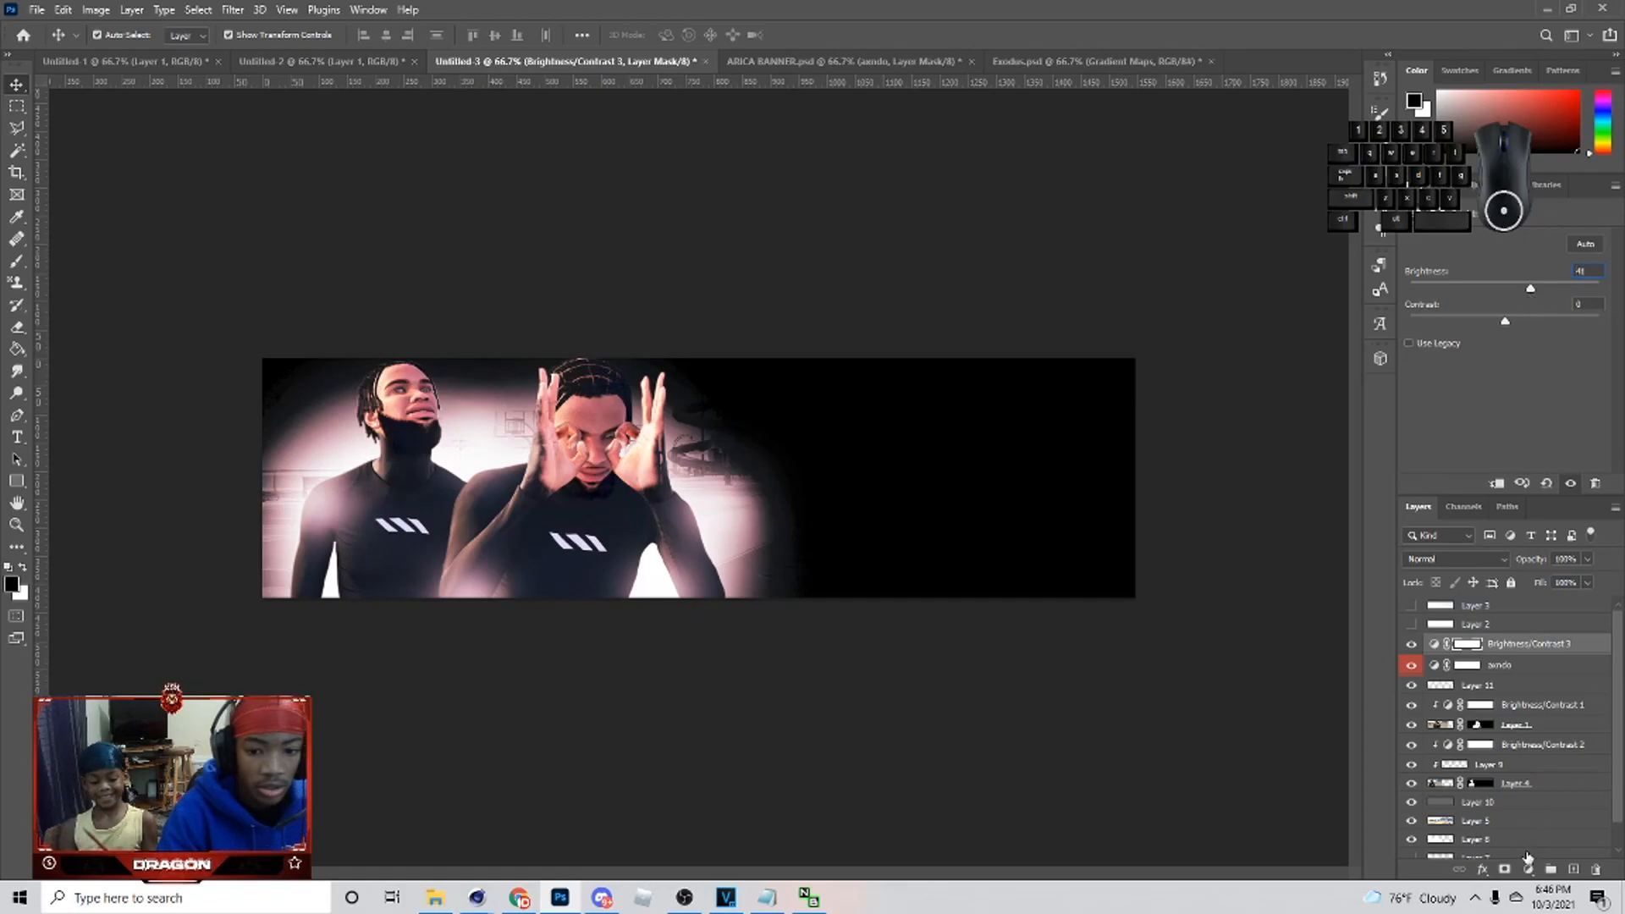
- Add a Levels adjustment with the midtones at about 0.96 and place it below Brightness/Contrast 3
{"action": "left_click", "coordinate": [1527, 868]}
{"action": "left_click", "coordinate": [1542, 642]}
{"action": "left_click_drag", "start_coordinate": [1518, 362], "coordinate": [1521, 371]}
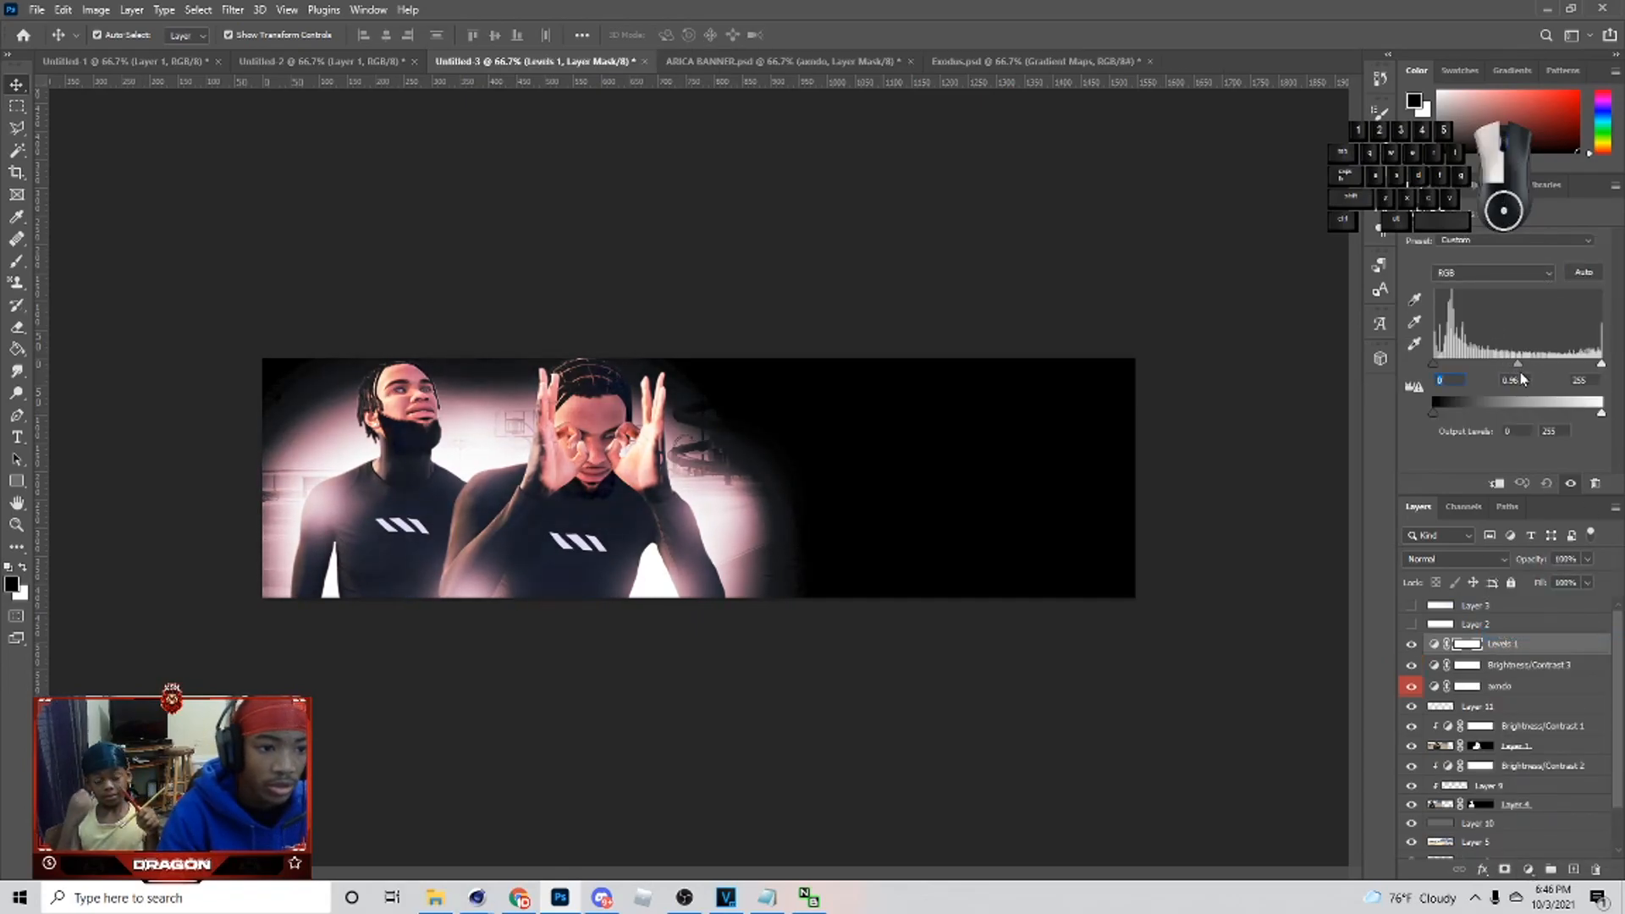
{"action": "left_click_drag", "start_coordinate": [1545, 645], "coordinate": [1412, 677]}
- Create a layer above Brightness/Contrast 3 and paint a soft black (#000000) vignette around the banner's edges
{"action": "left_click", "coordinate": [1515, 644]}
{"action": "left_click", "coordinate": [1573, 869]}
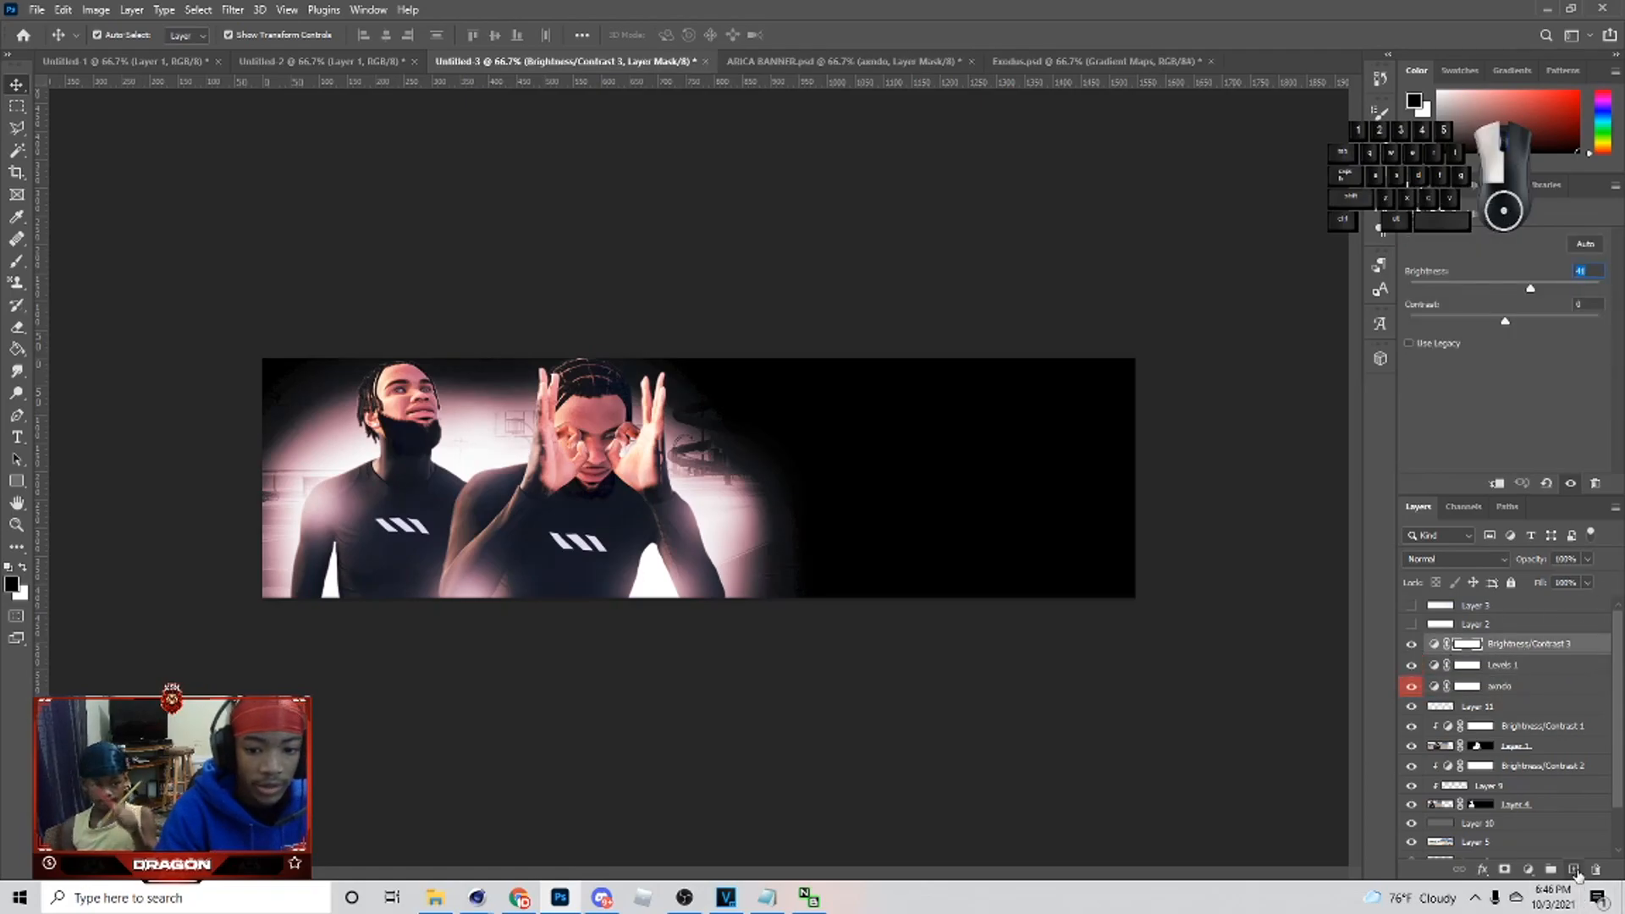
{"action": "key", "text": "ctrl+minus"}
{"action": "key", "text": "b"}
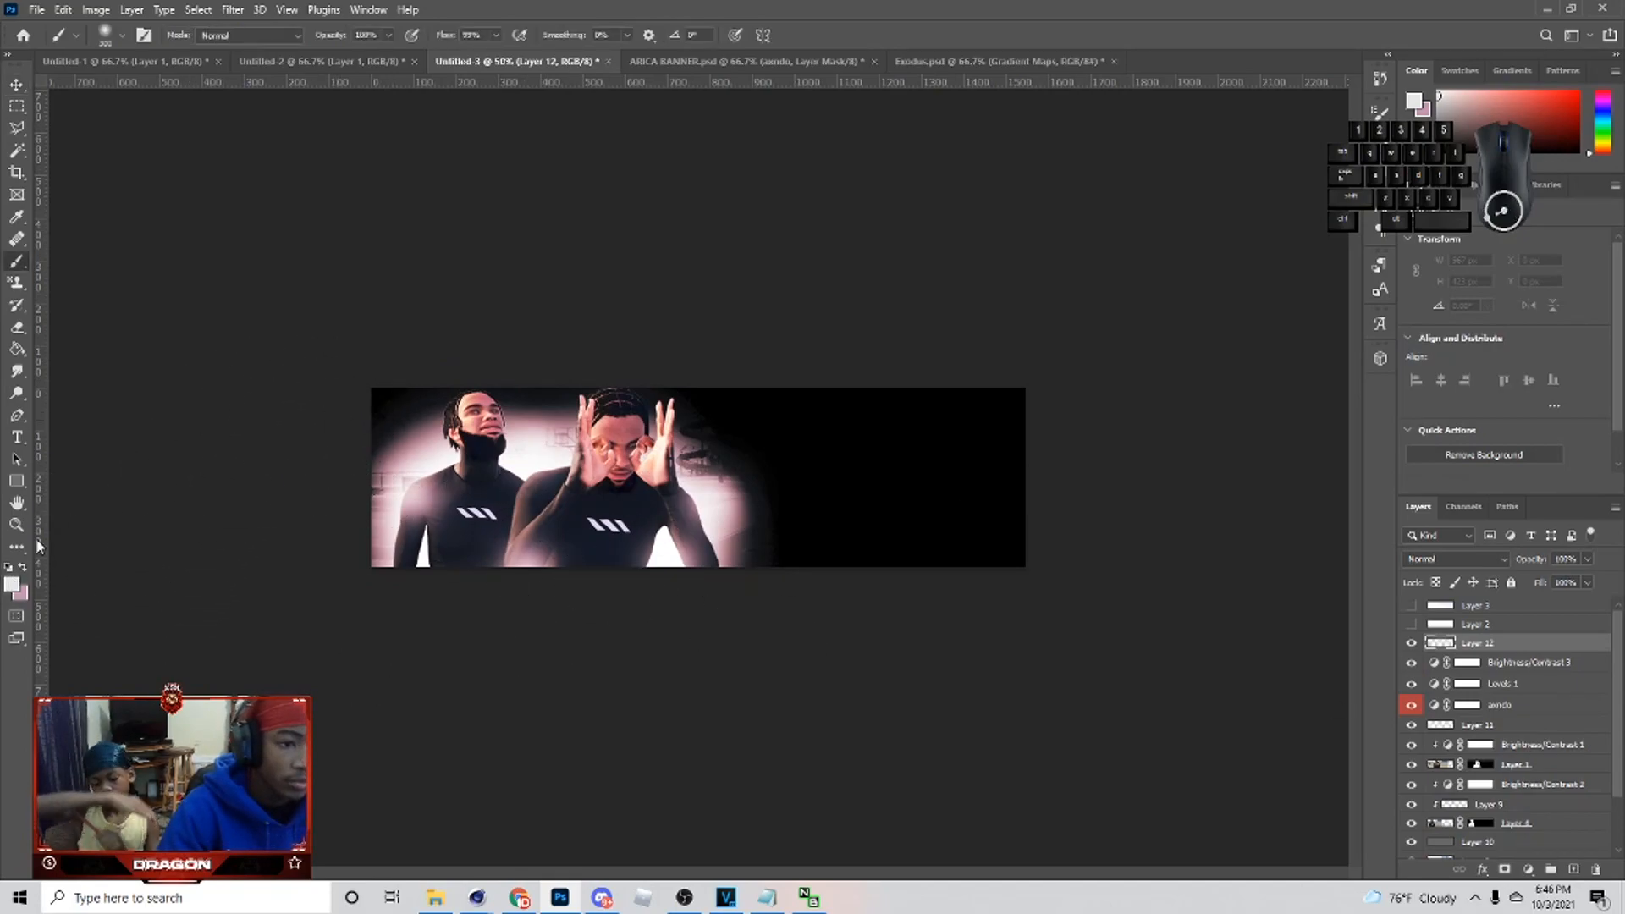
{"action": "left_click", "coordinate": [12, 584]}
{"action": "type", "text": "000000"}
{"action": "left_click", "coordinate": [1503, 268]}
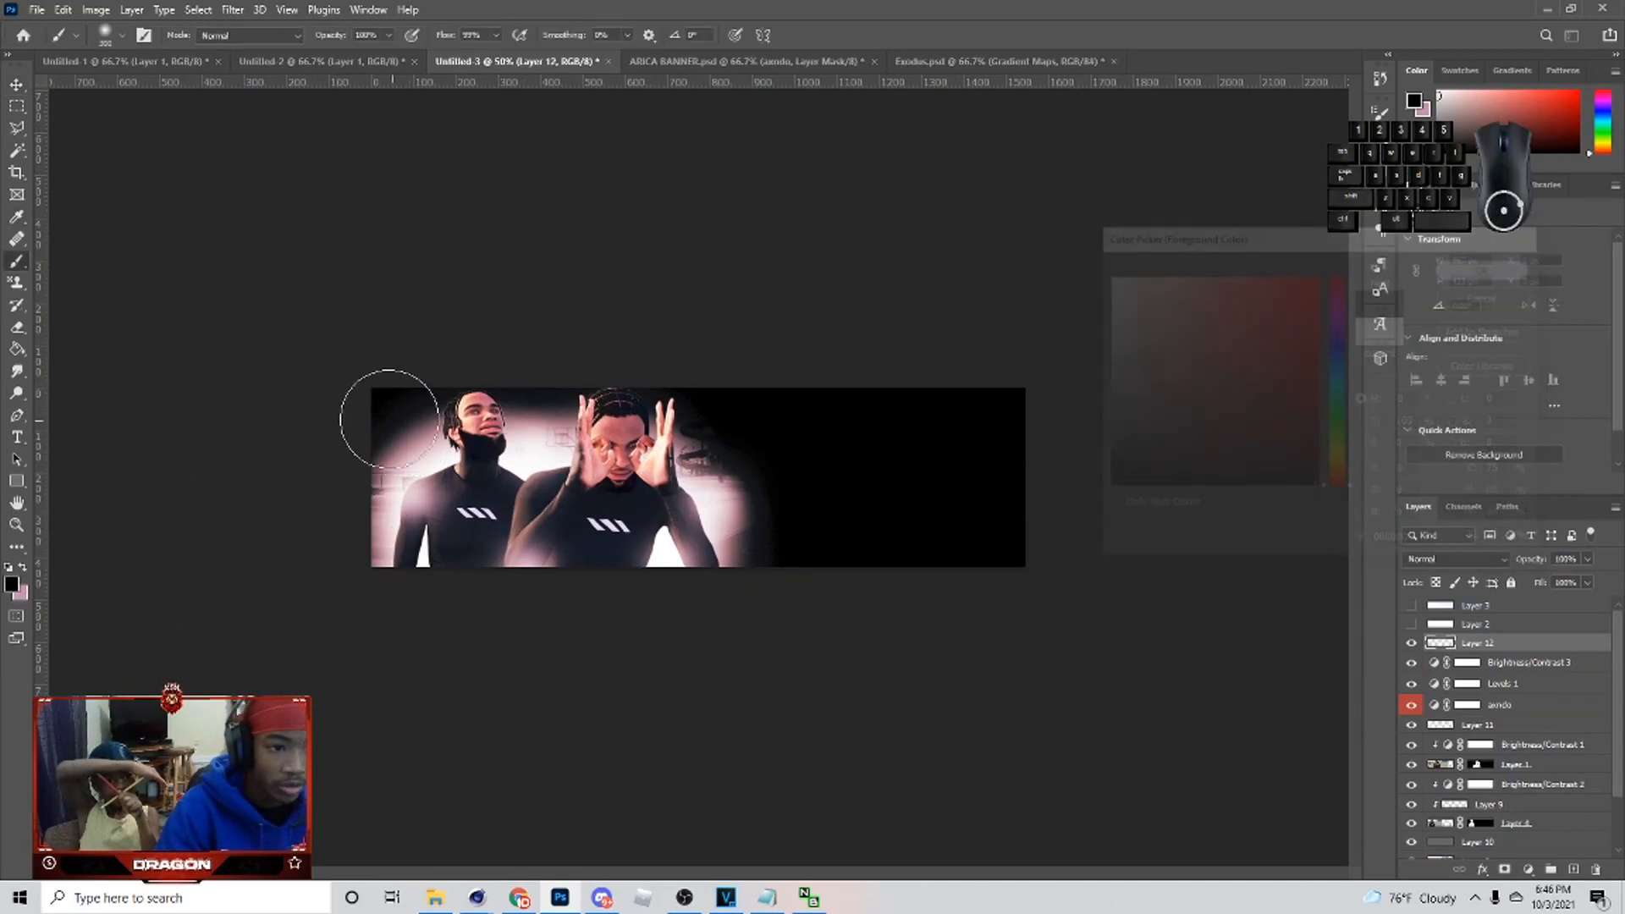
{"action": "mouse_move", "coordinate": [339, 386]}
{"action": "left_mouse_down"}
{"action": "mouse_move", "coordinate": [352, 612]}
{"action": "mouse_move", "coordinate": [329, 508]}
{"action": "mouse_move", "coordinate": [449, 628]}
{"action": "mouse_move", "coordinate": [1041, 646]}
{"action": "mouse_move", "coordinate": [384, 624]}
{"action": "mouse_move", "coordinate": [1039, 611]}
{"action": "left_mouse_up"}
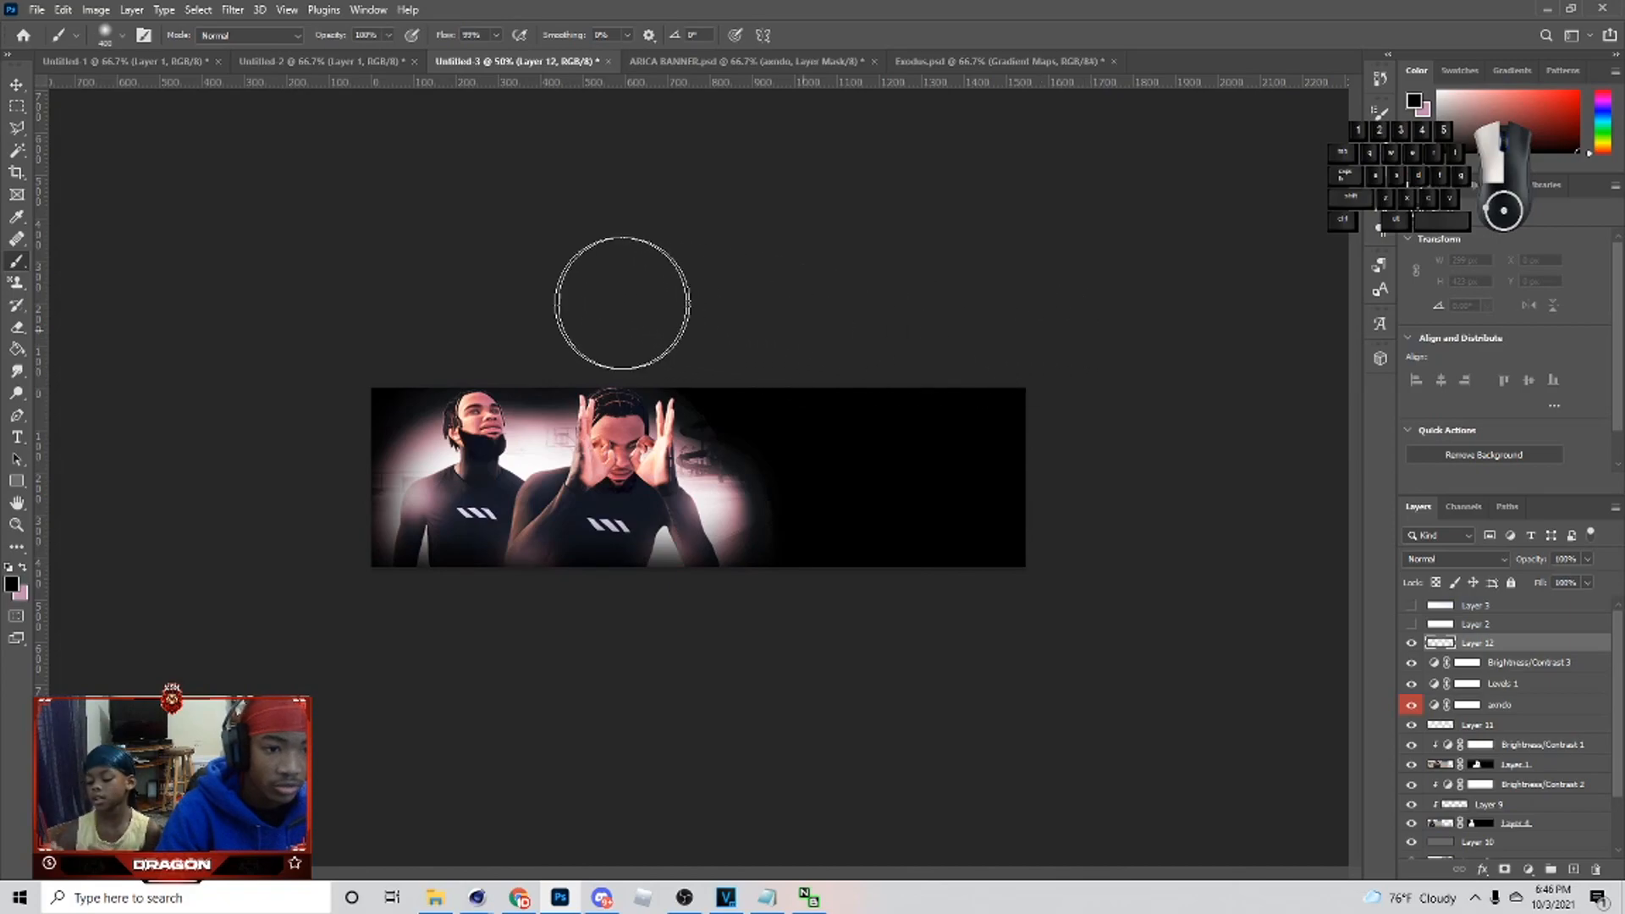
- Set the vignette layer to Soft Light and reduce its opacity to about 52%
{"action": "left_click", "coordinate": [1455, 558]}
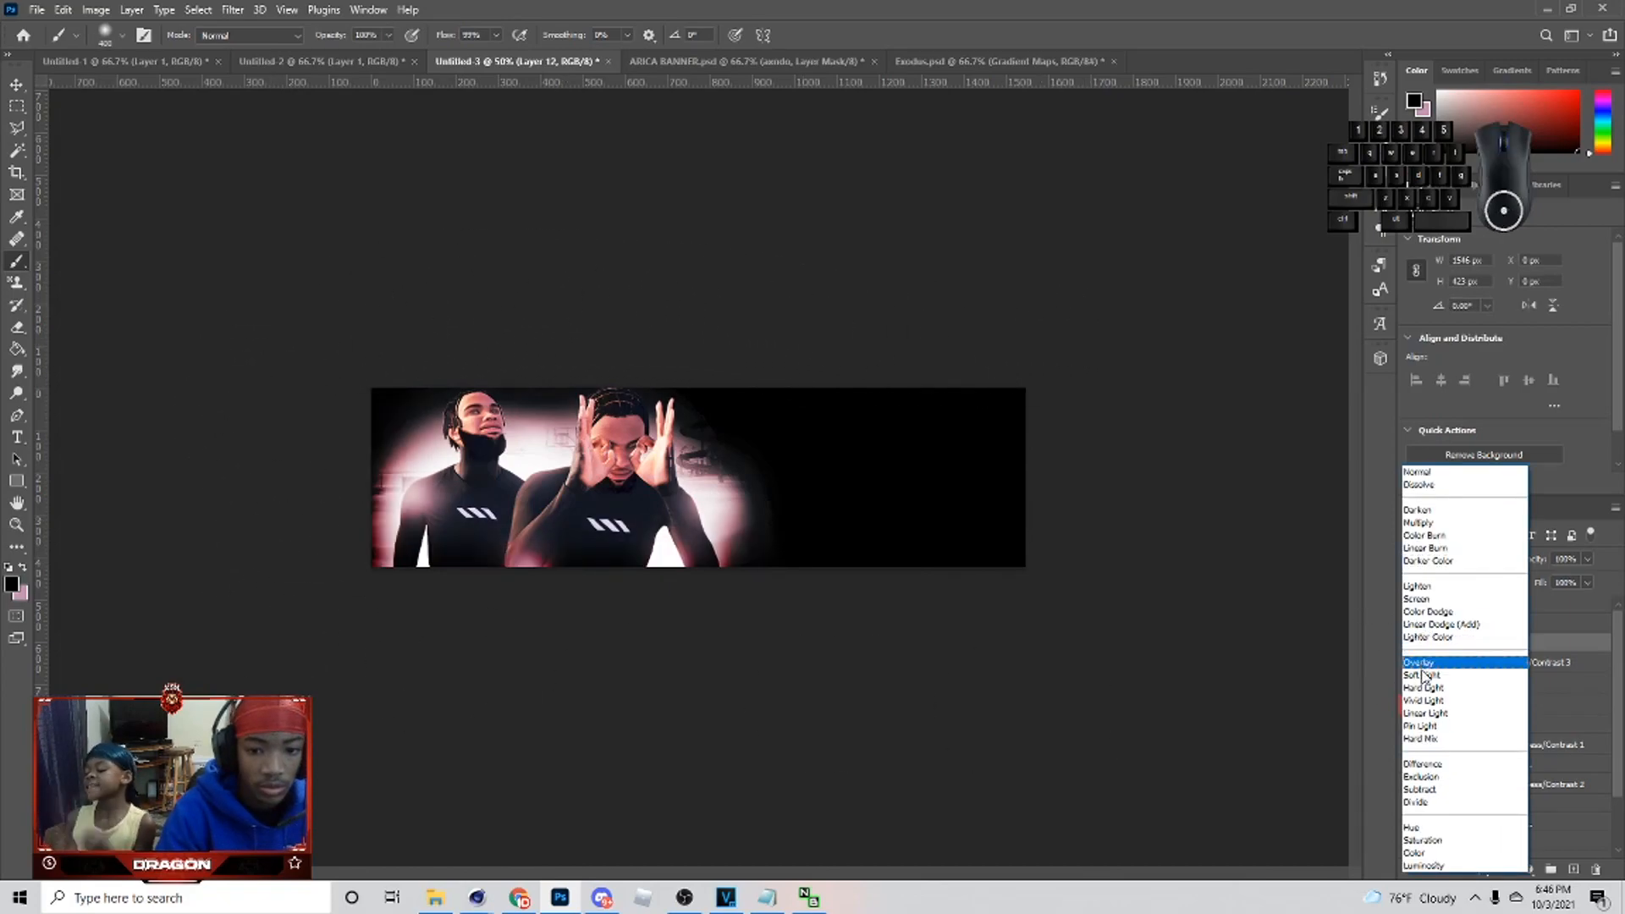
{"action": "left_click", "coordinate": [1425, 676]}
{"action": "left_click_drag", "start_coordinate": [1535, 581], "coordinate": [1551, 581]}
- Duplicate the vignette layer, set the copy to Normal and reduce the opacity of both vignette layers to about 29%
{"action": "key", "text": "ctrl+j"}
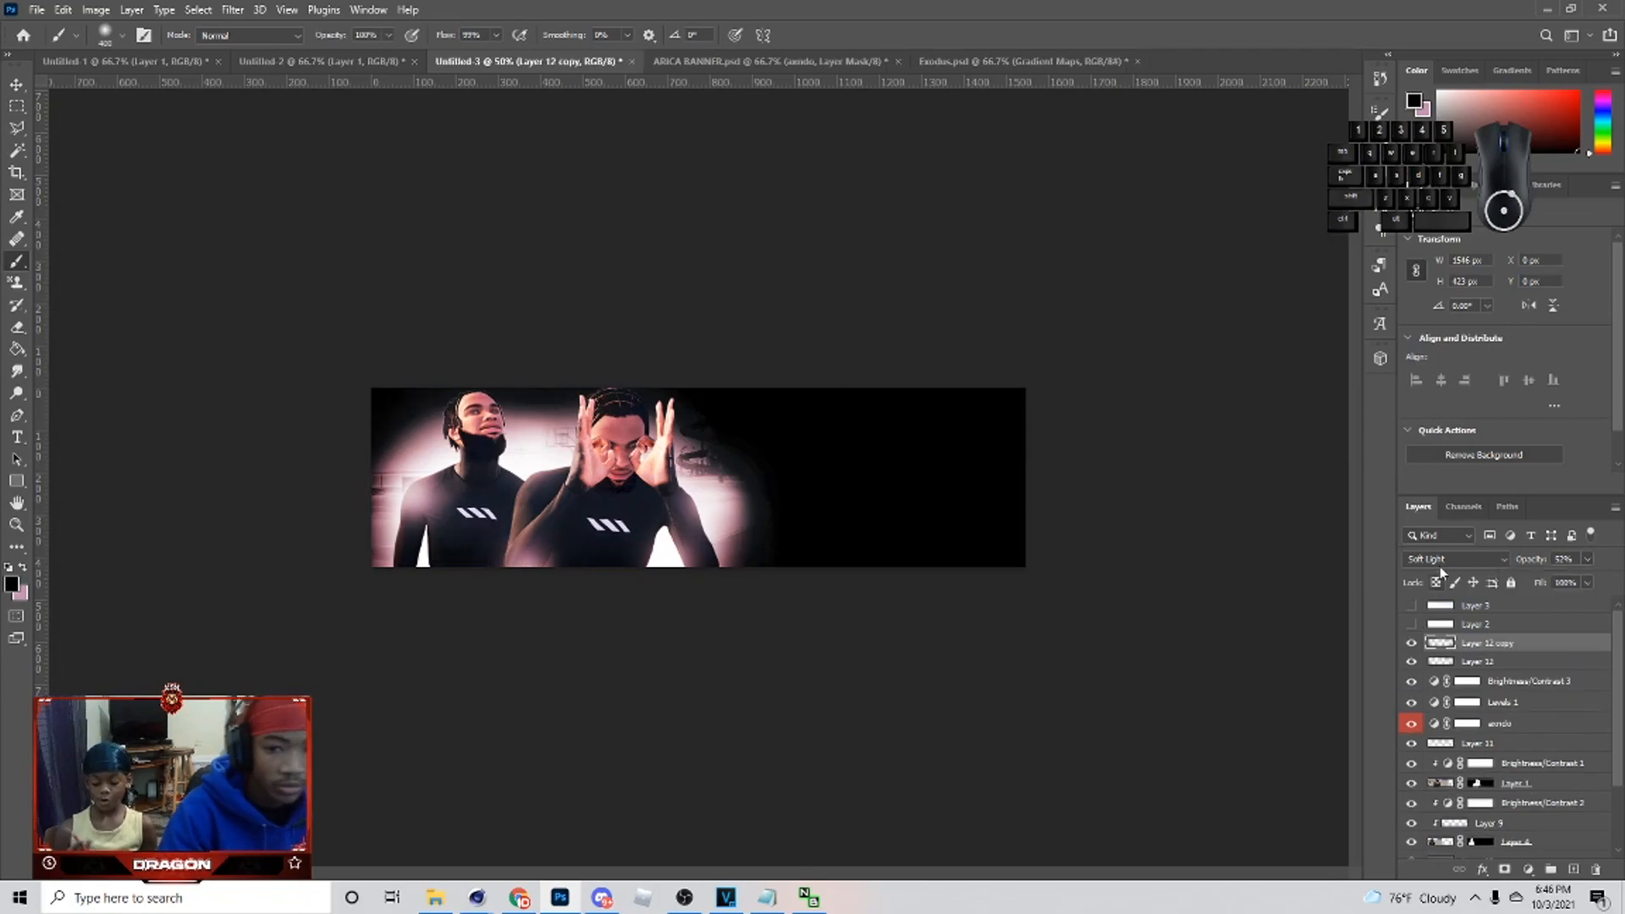
{"action": "left_click", "coordinate": [1453, 558]}
{"action": "left_click", "coordinate": [1432, 474]}
{"action": "left_click_drag", "start_coordinate": [1587, 559], "coordinate": [1554, 582]}
{"action": "left_click", "coordinate": [1531, 662]}
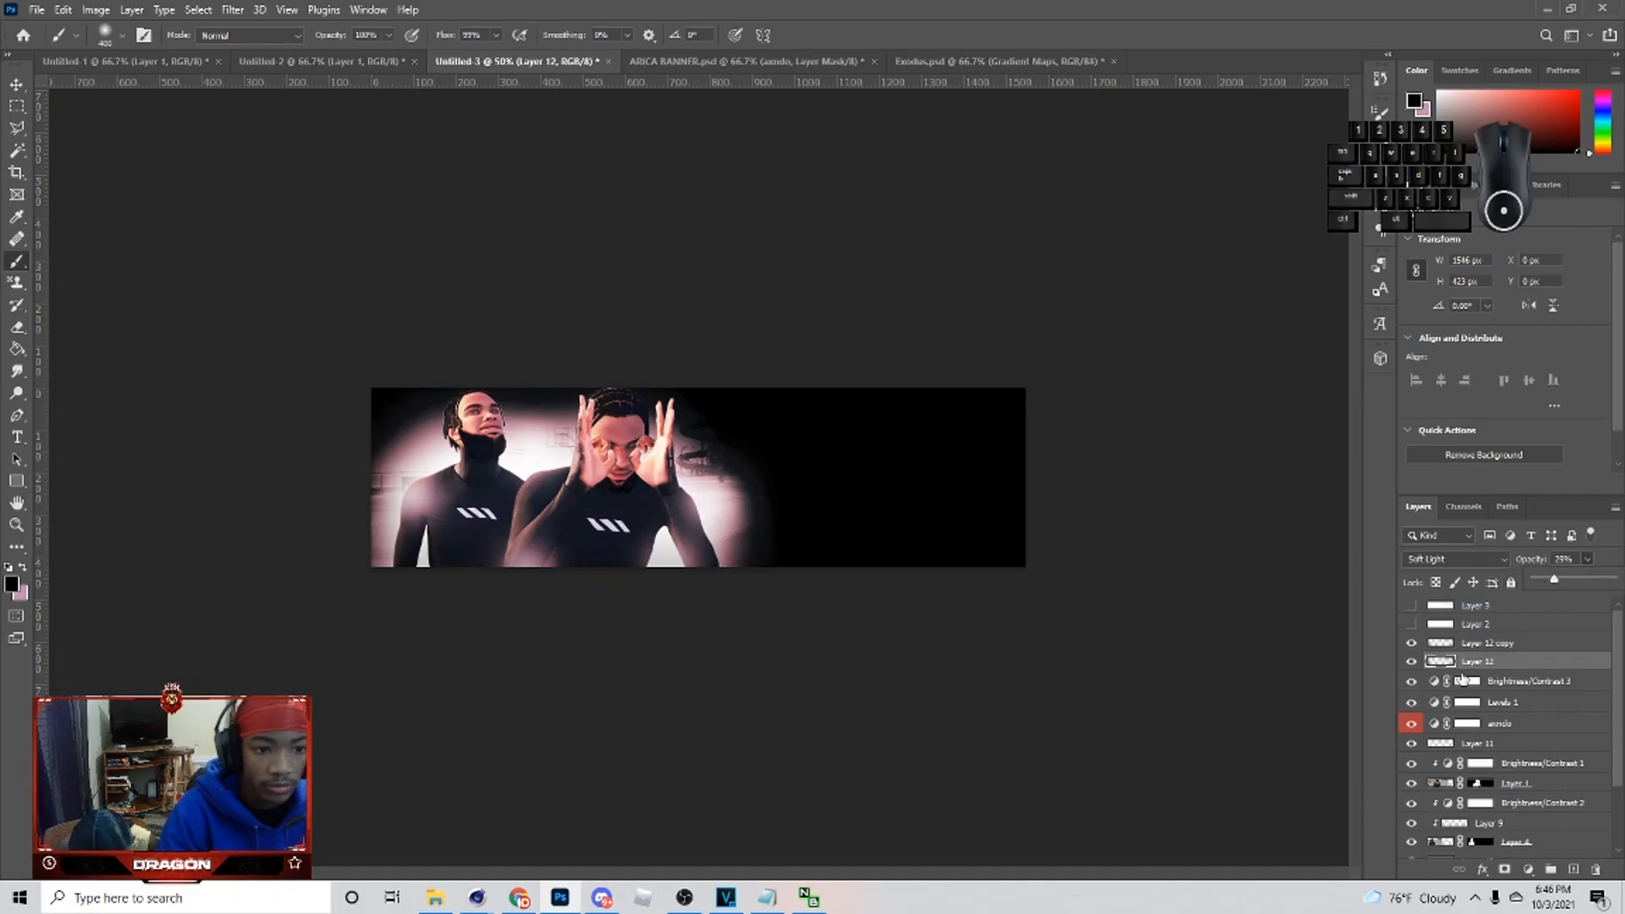
- Convert the two masked character layers, Layer 1 and Layer 4, to smart objects
{"action": "scroll", "coordinate": [1463, 677], "scroll_direction": "down", "scroll_amount": 2}
{"action": "left_click", "coordinate": [1515, 701]}
{"action": "right_click", "coordinate": [1522, 704]}
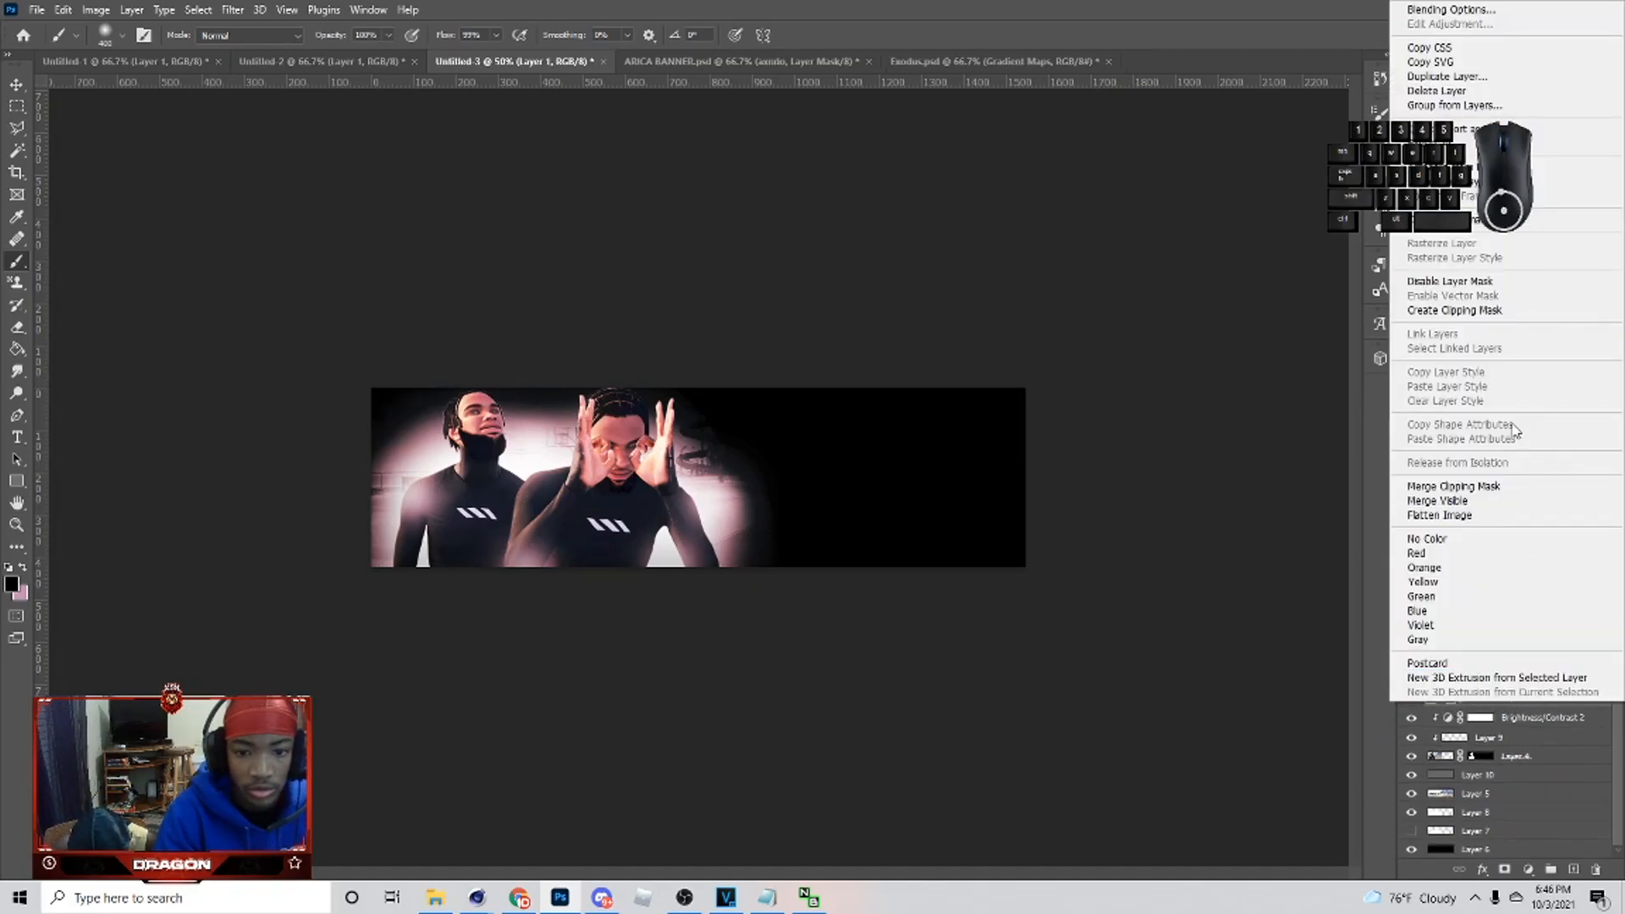
{"action": "left_click", "coordinate": [1468, 220]}
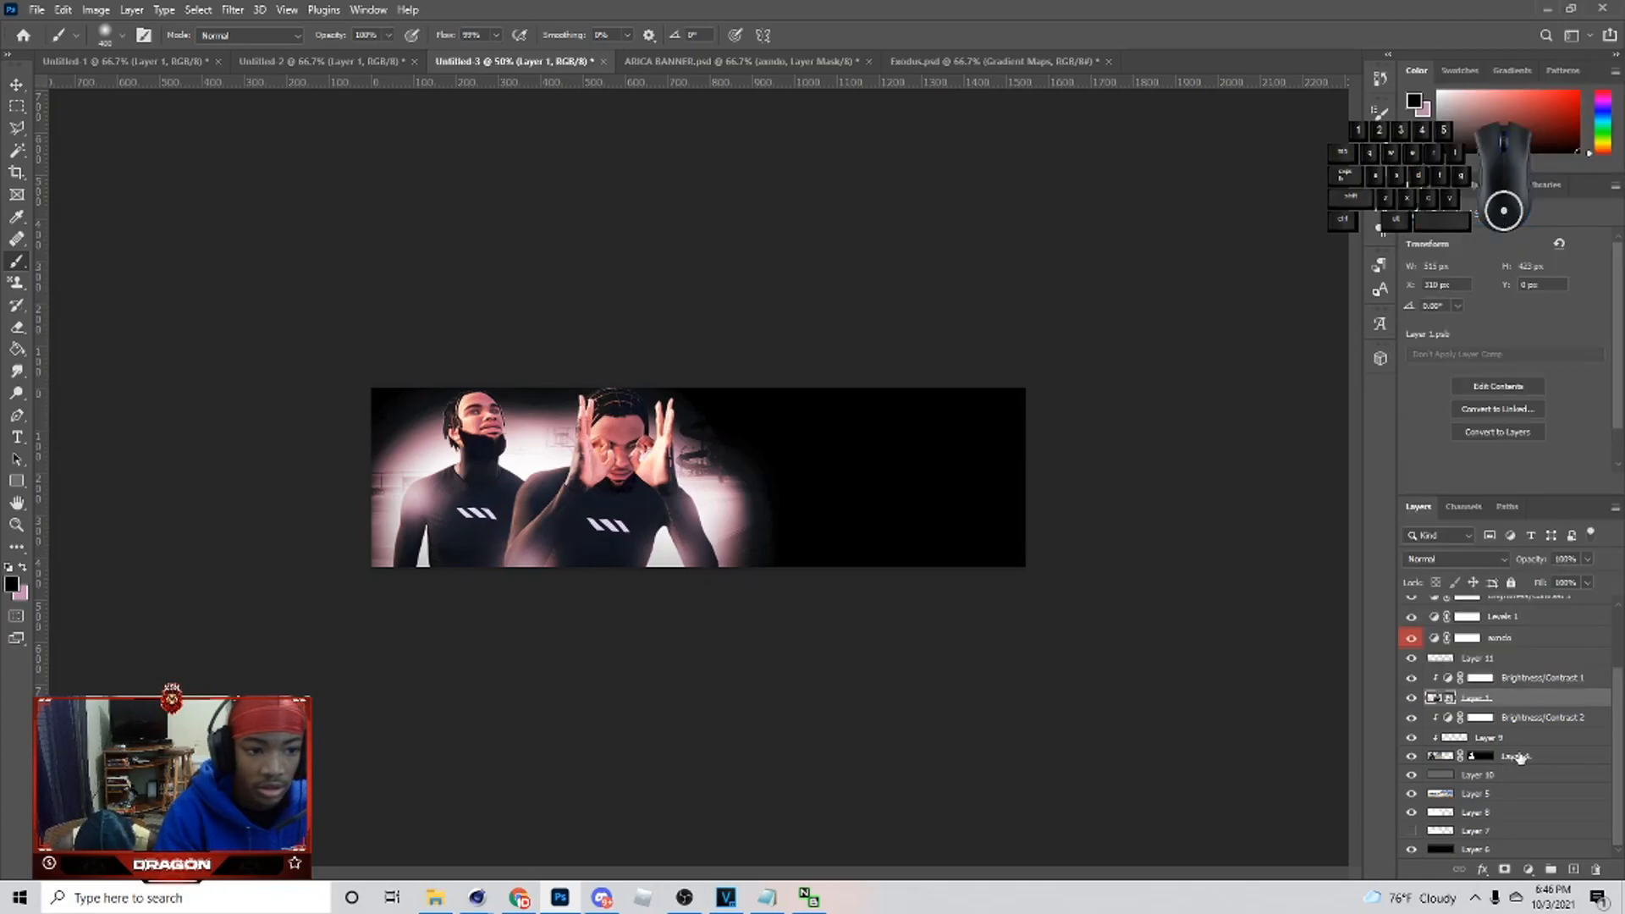
{"action": "right_click", "coordinate": [1519, 758]}
{"action": "left_click", "coordinate": [1488, 270]}
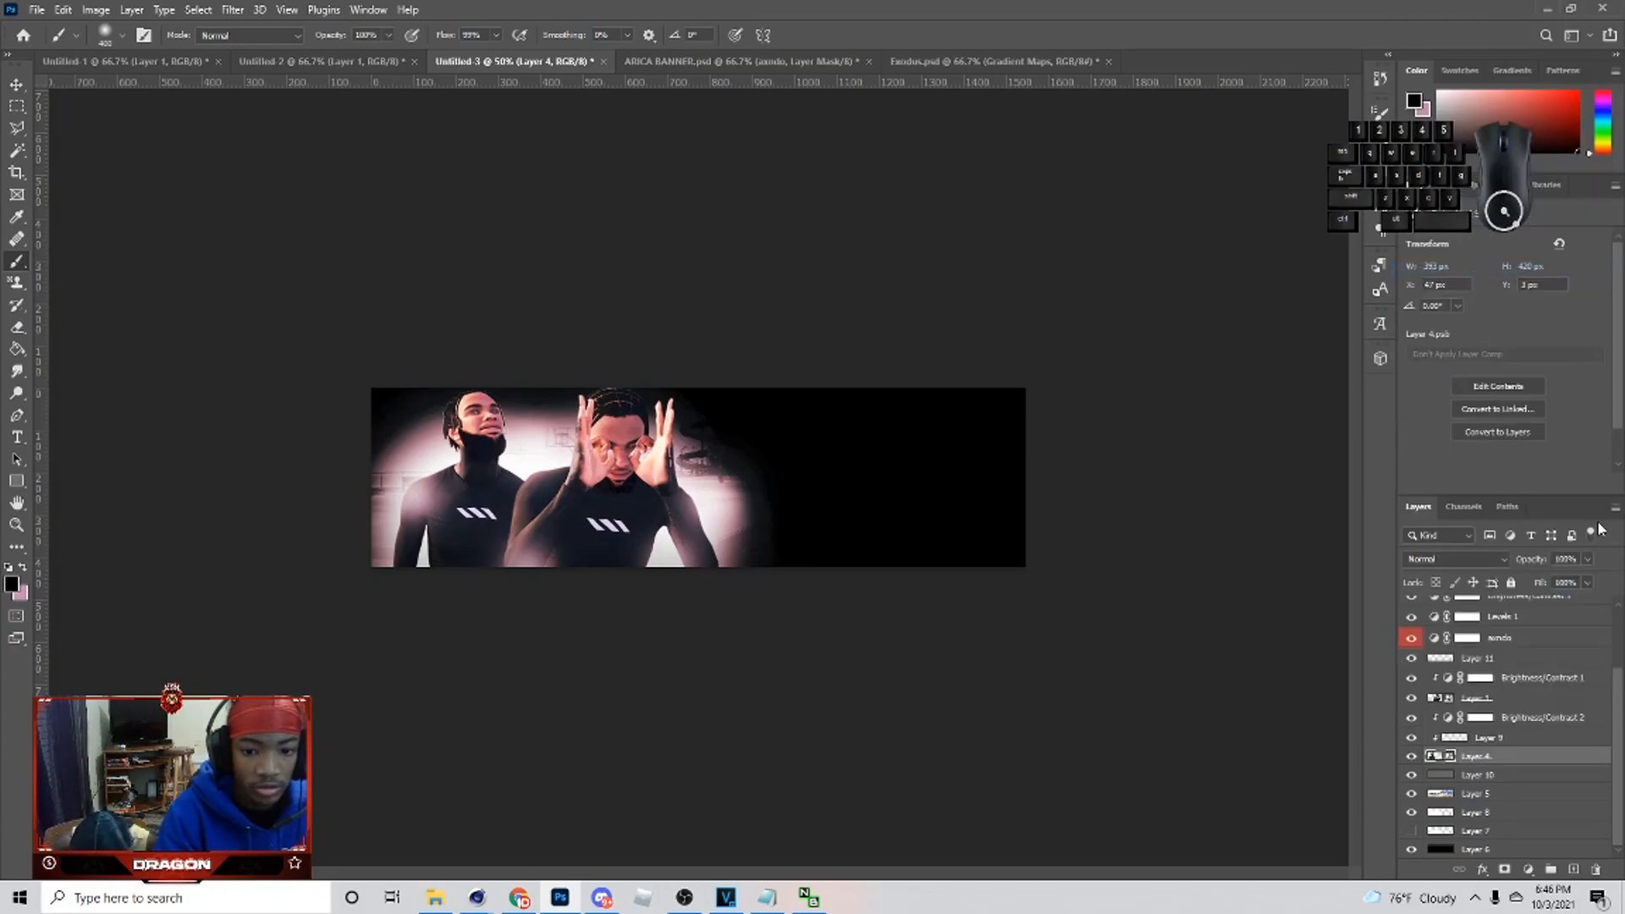
- Apply a Tilt-Shift blur of about 9 px to Layer 4, extending its transition lines to the banner's outer edges
{"action": "left_click", "coordinate": [16, 85]}
{"action": "left_click", "coordinate": [229, 11]}
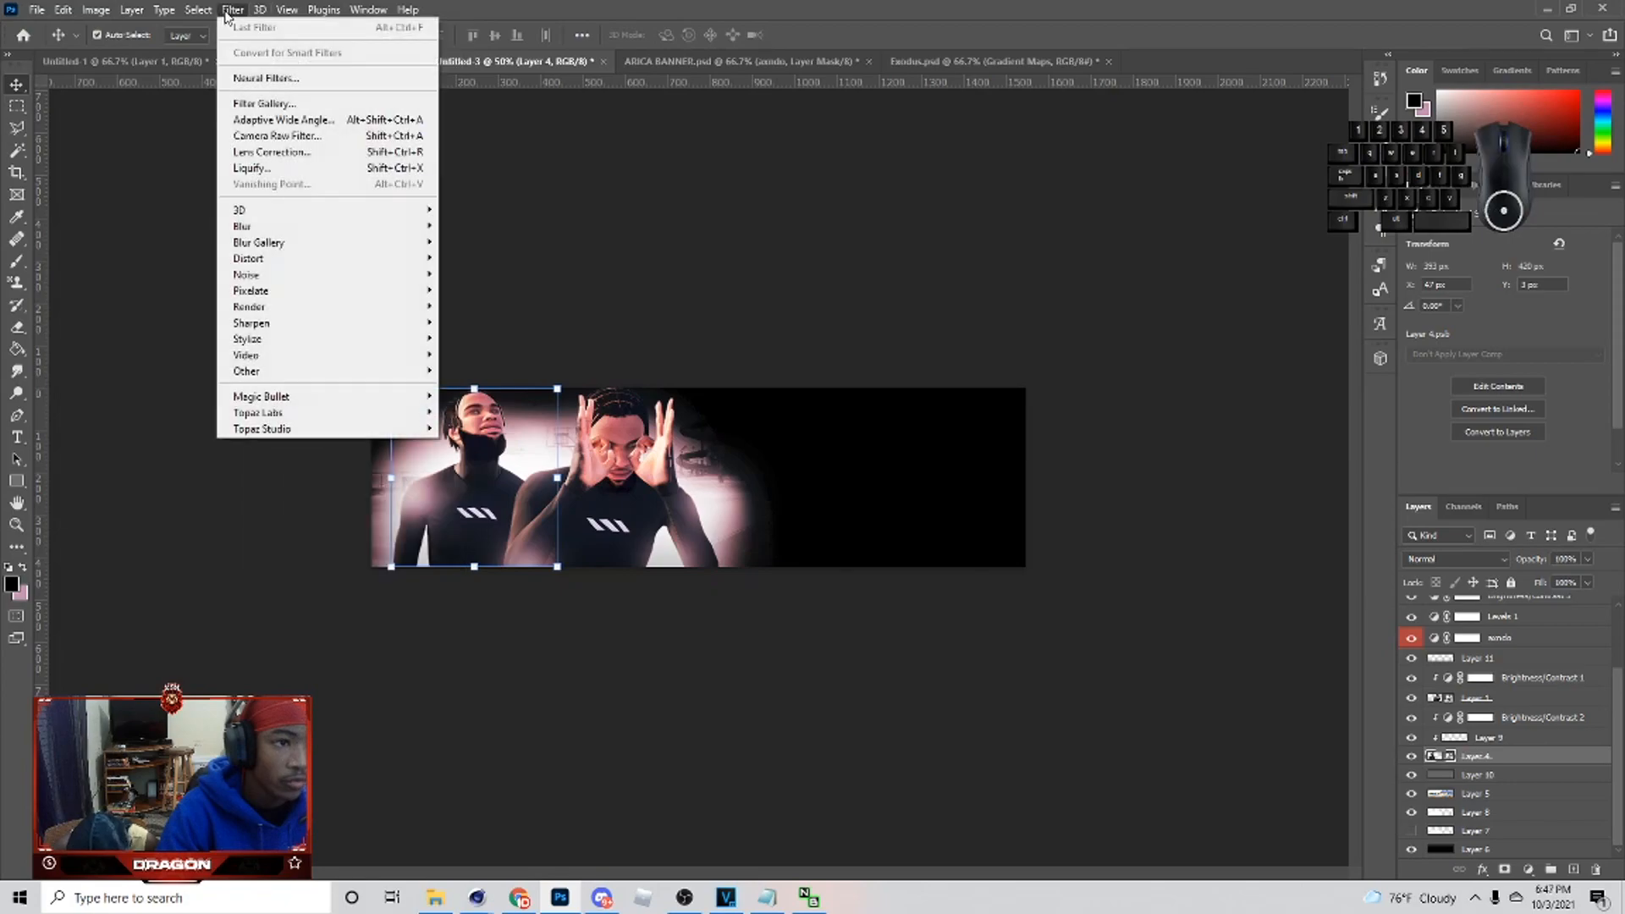
{"action": "mouse_move", "coordinate": [349, 242]}
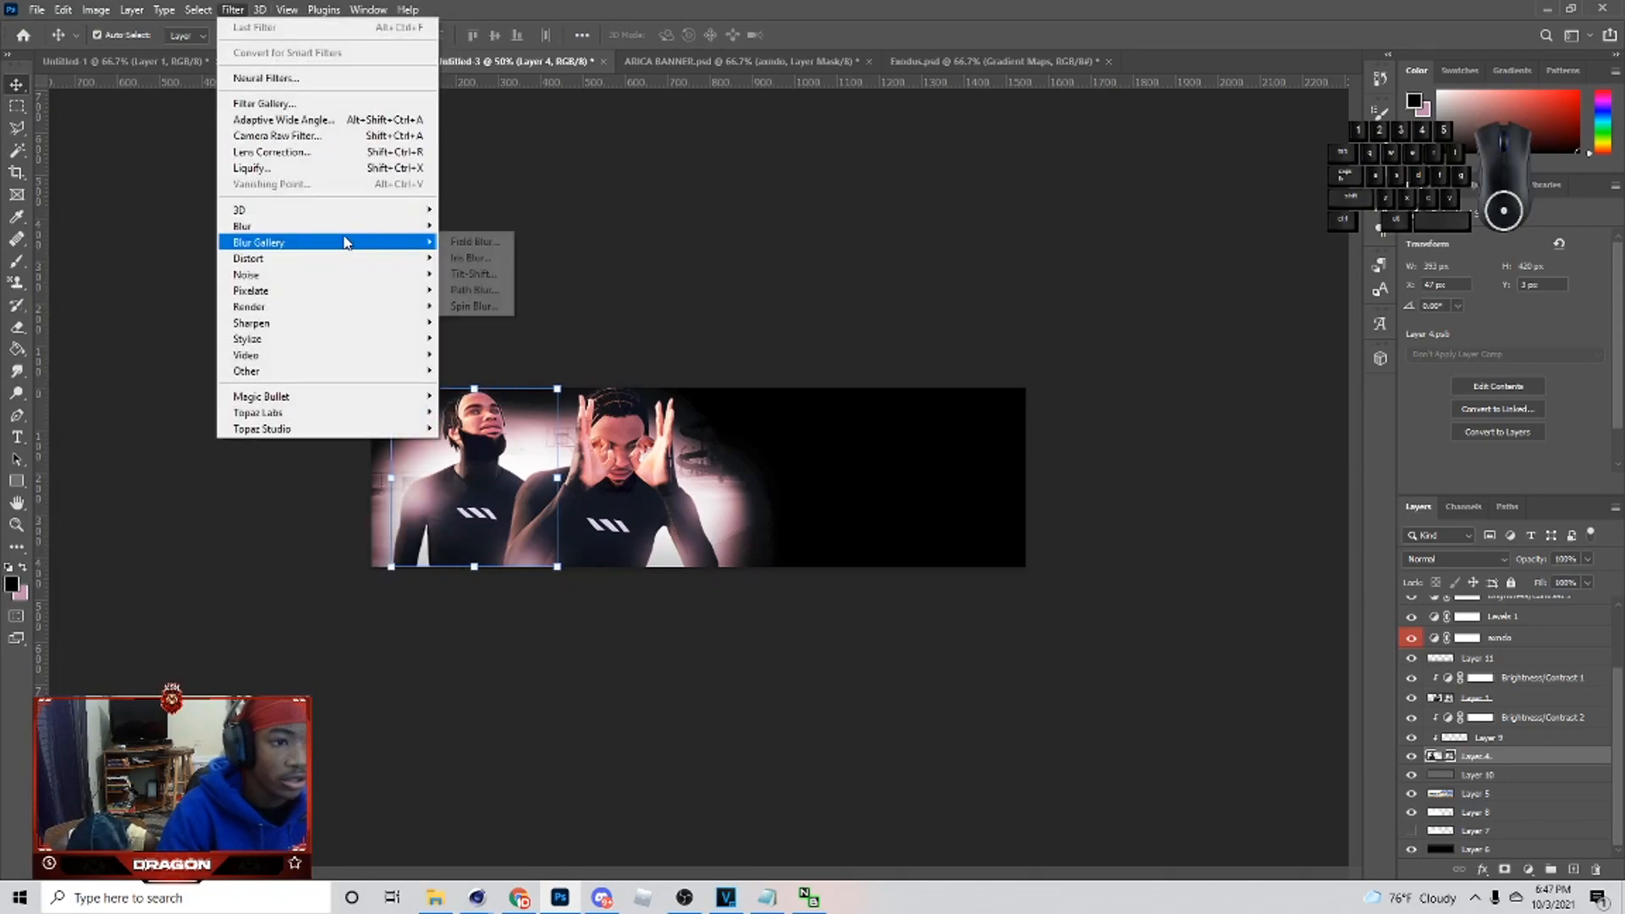
{"action": "left_click", "coordinate": [478, 274]}
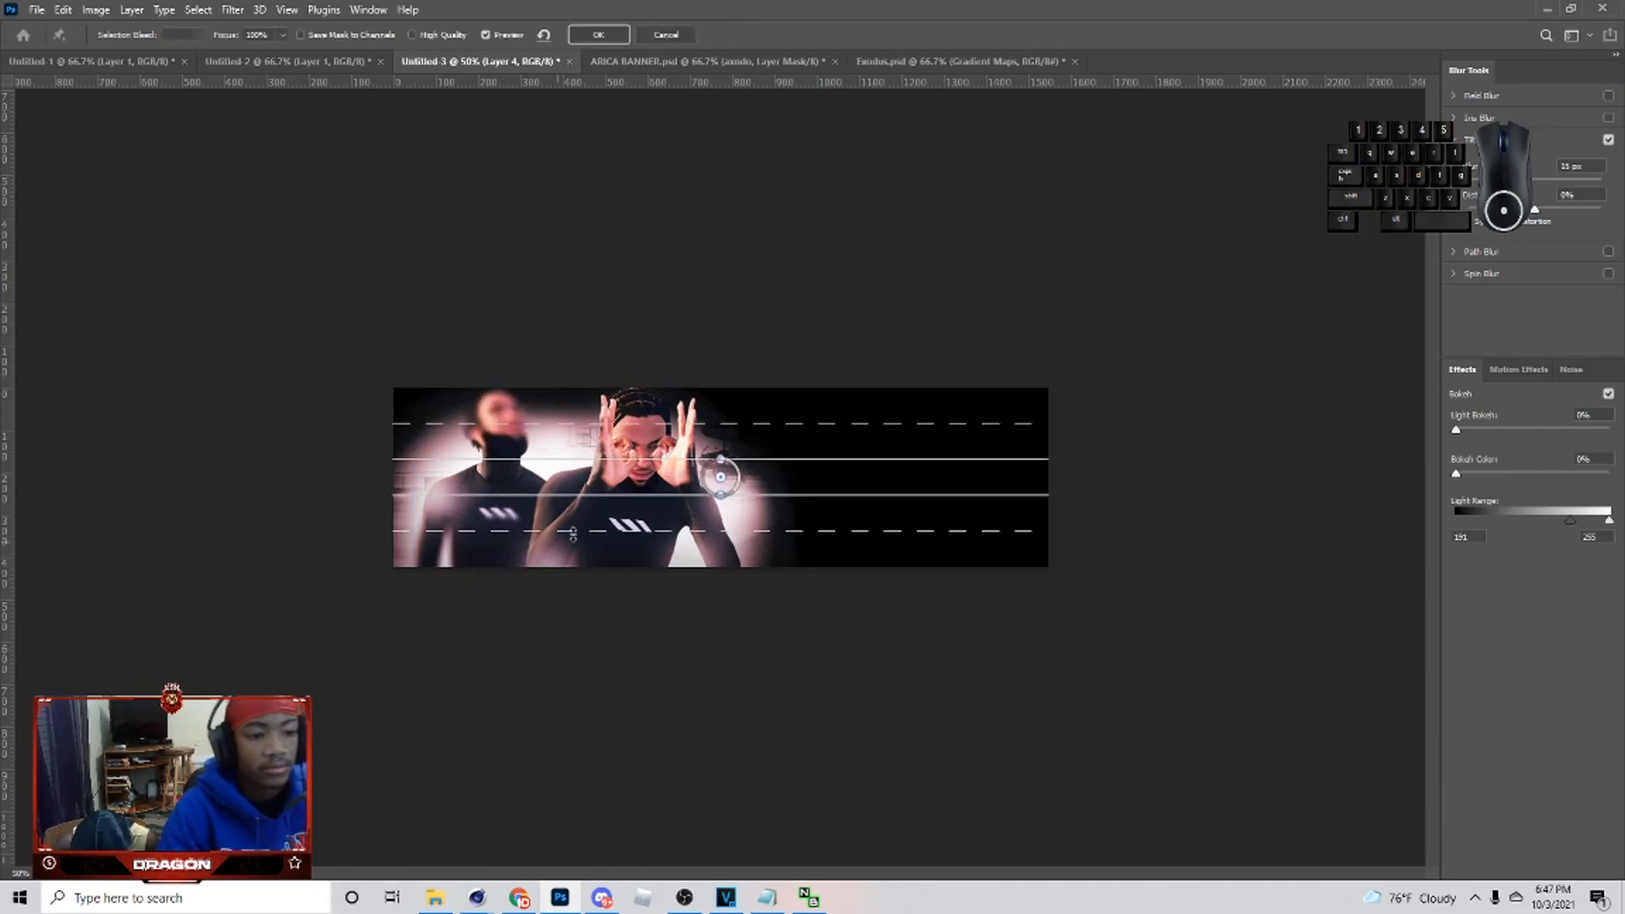
{"action": "left_click_drag", "start_coordinate": [712, 425], "coordinate": [705, 394]}
{"action": "left_click_drag", "start_coordinate": [692, 284], "coordinate": [699, 367]}
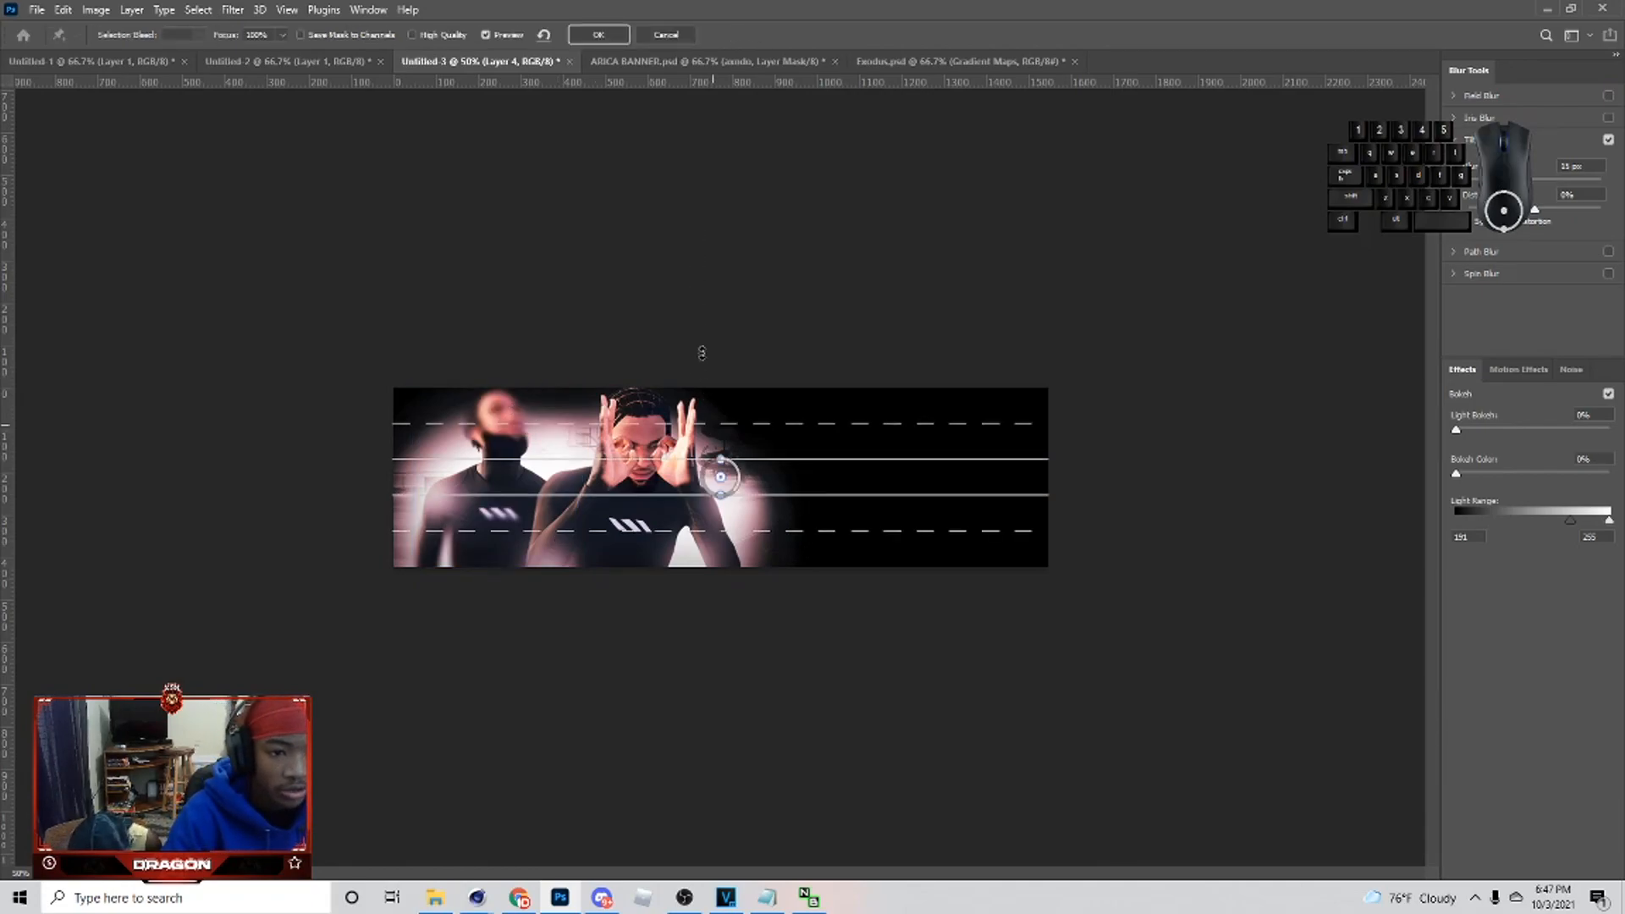
{"action": "left_click_drag", "start_coordinate": [711, 366], "coordinate": [720, 54]}
{"action": "left_click_drag", "start_coordinate": [672, 531], "coordinate": [677, 566]}
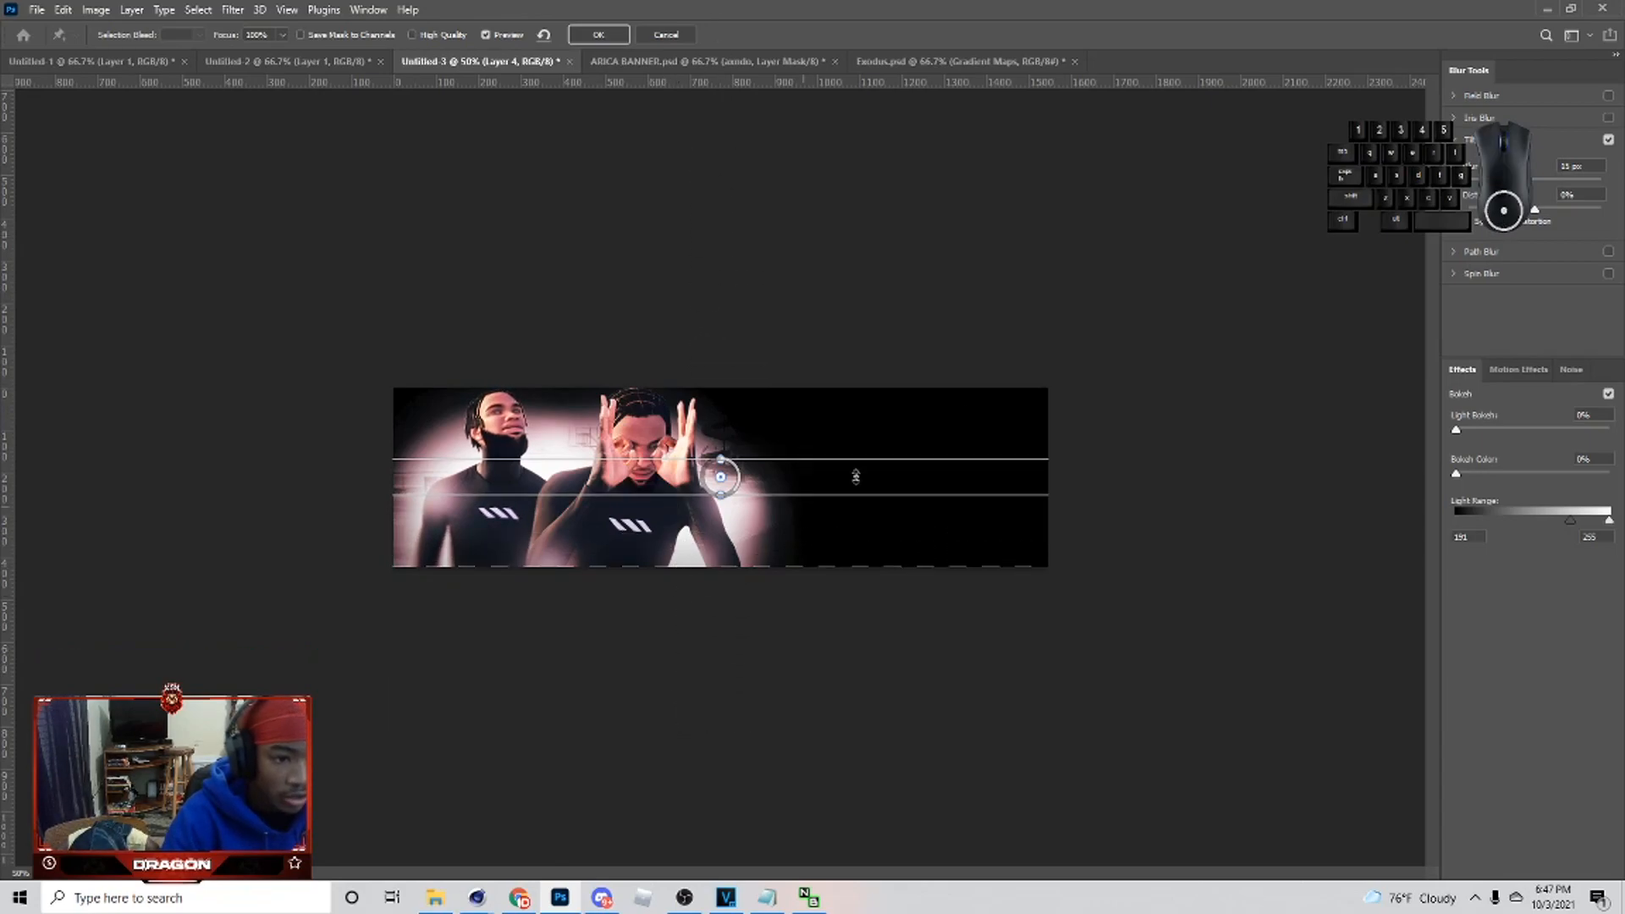
{"action": "left_click", "coordinate": [1487, 180]}
{"action": "scroll", "coordinate": [1581, 166], "scroll_direction": "down", "scroll_amount": 2}
{"action": "left_click", "coordinate": [599, 35]}
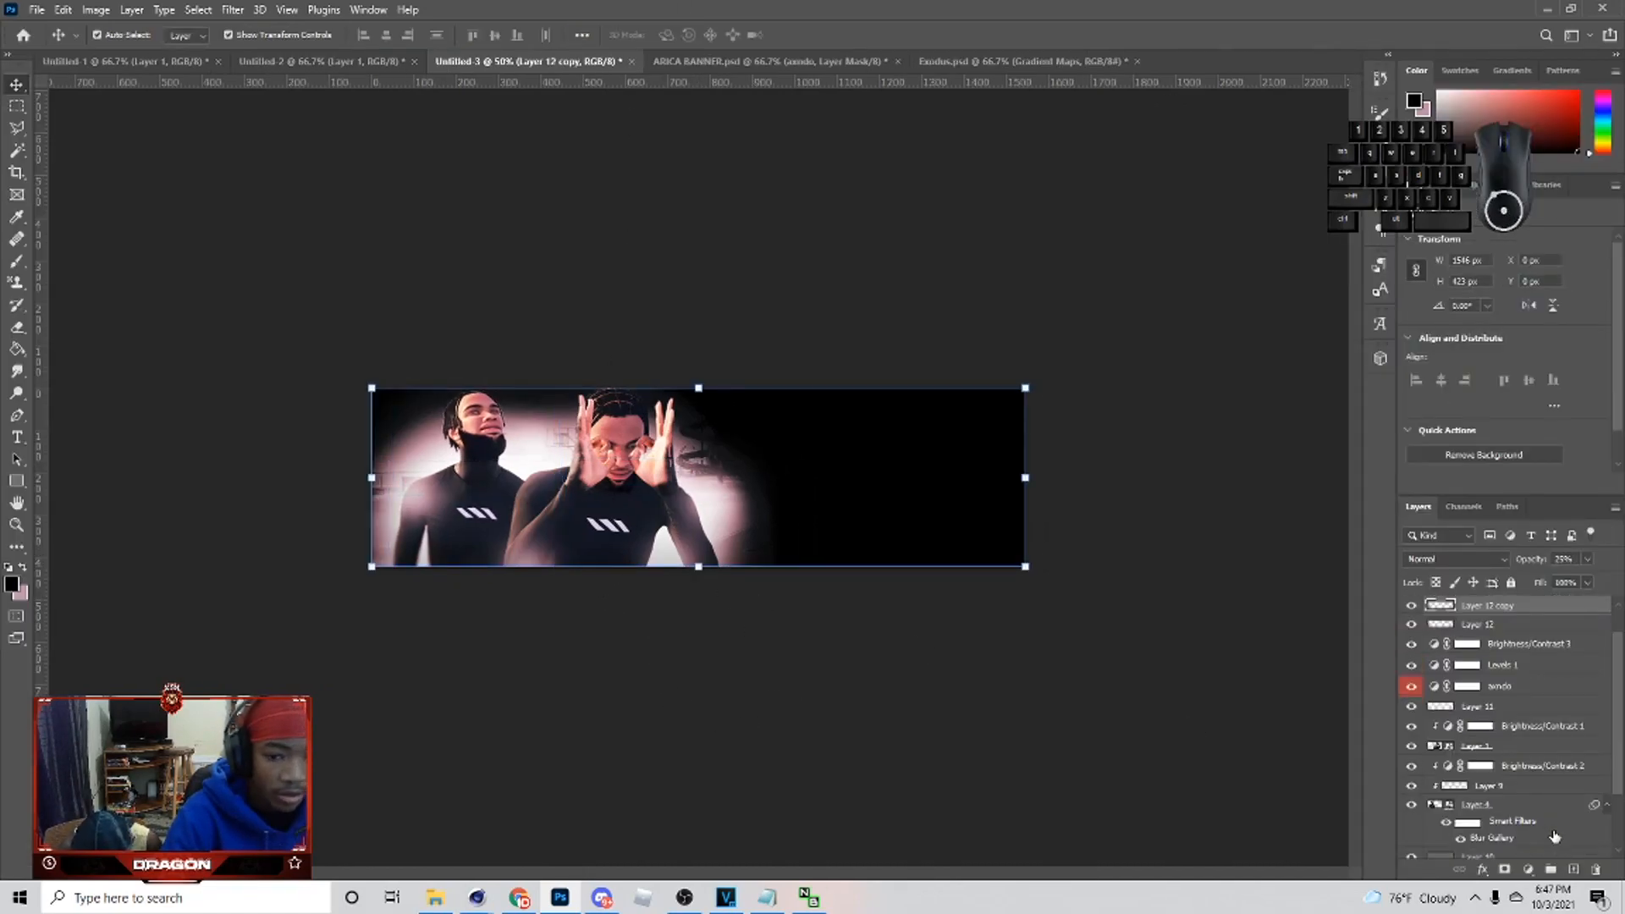
- Apply the same Tilt-Shift blur to Layer 1
{"action": "scroll", "coordinate": [1515, 757], "scroll_direction": "down", "scroll_amount": 1}
{"action": "left_click", "coordinate": [1511, 728]}
{"action": "left_click", "coordinate": [228, 9]}
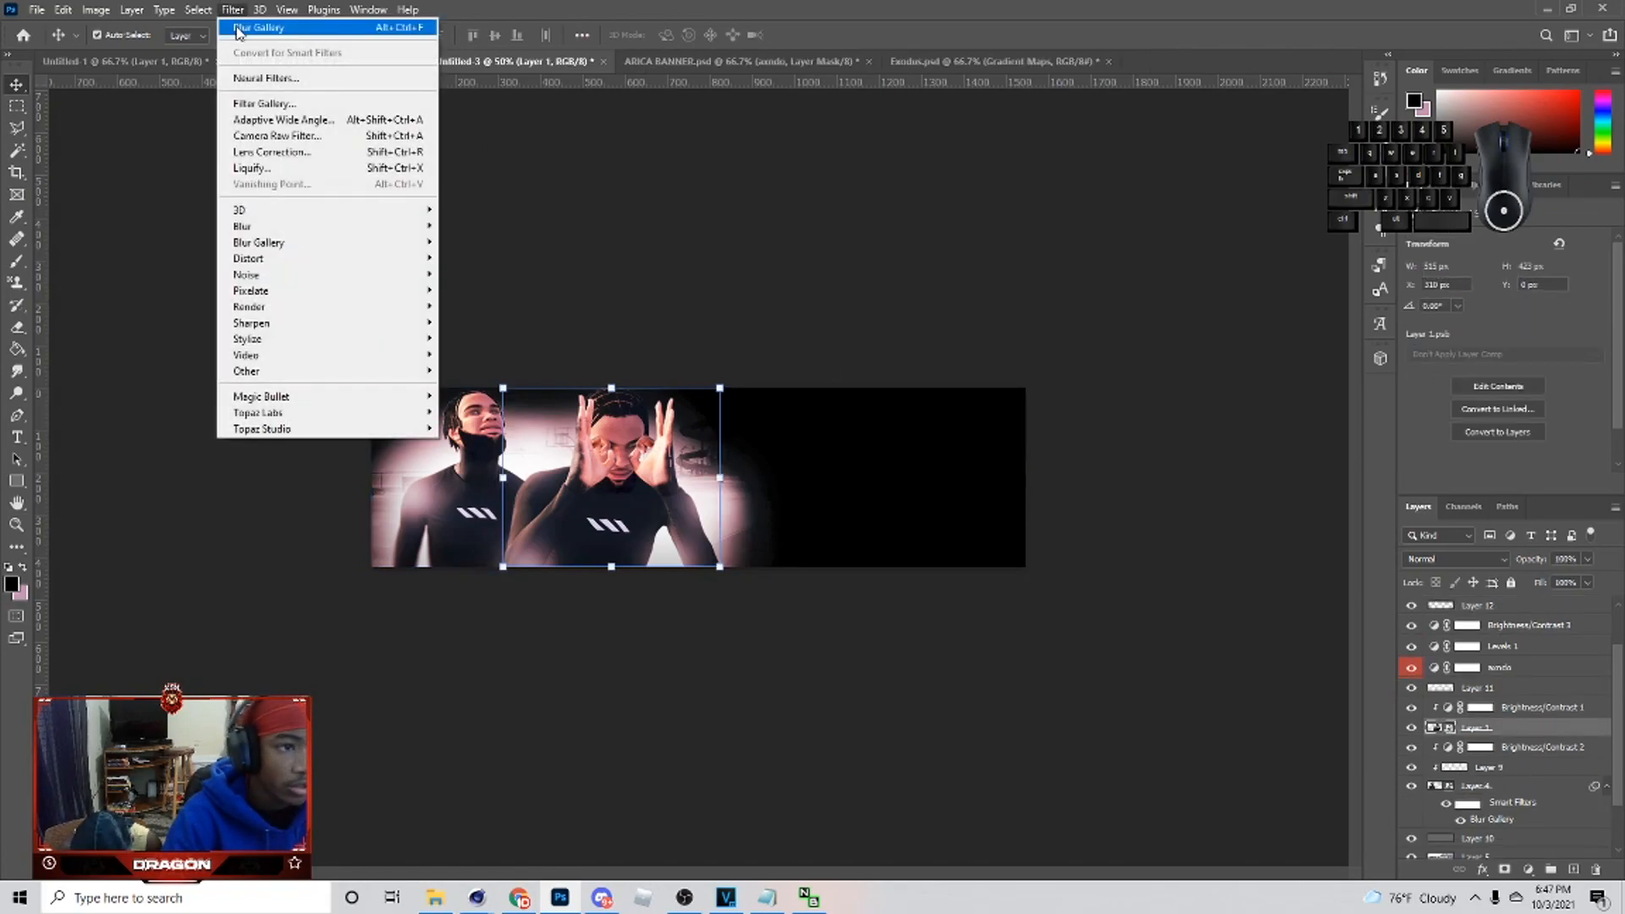
{"action": "left_click", "coordinate": [245, 25]}
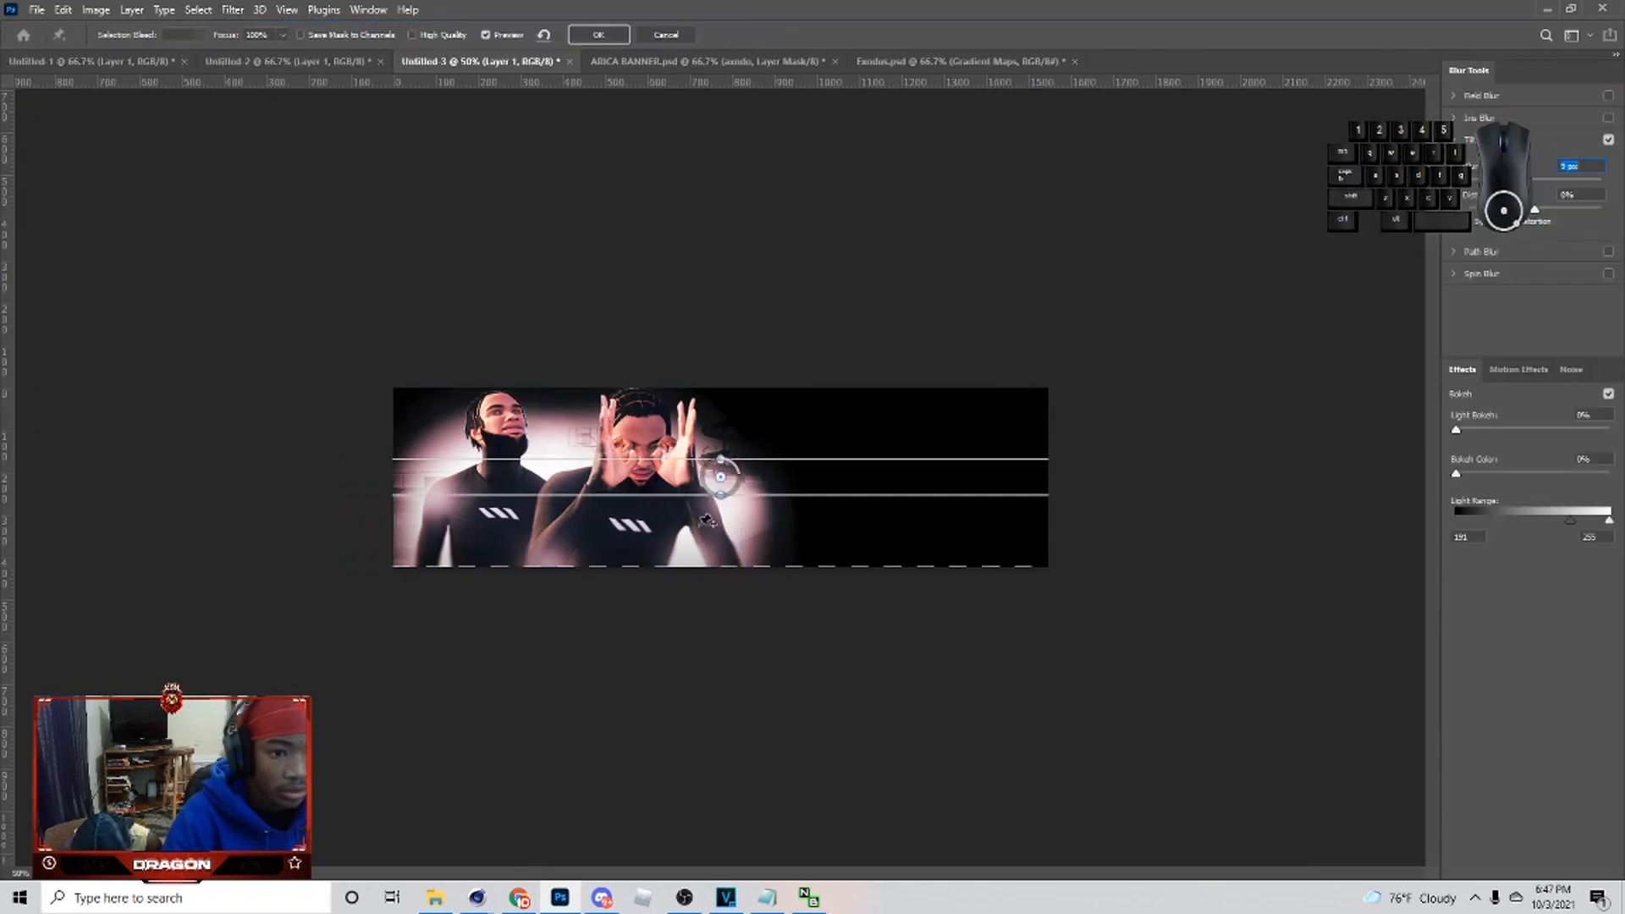
{"action": "mouse_move", "coordinate": [743, 568]}
{"action": "left_mouse_down"}
{"action": "mouse_move", "coordinate": [741, 606]}
{"action": "mouse_move", "coordinate": [735, 572]}
{"action": "left_mouse_up"}
{"action": "key", "text": "Return"}
{"action": "left_click", "coordinate": [834, 351]}
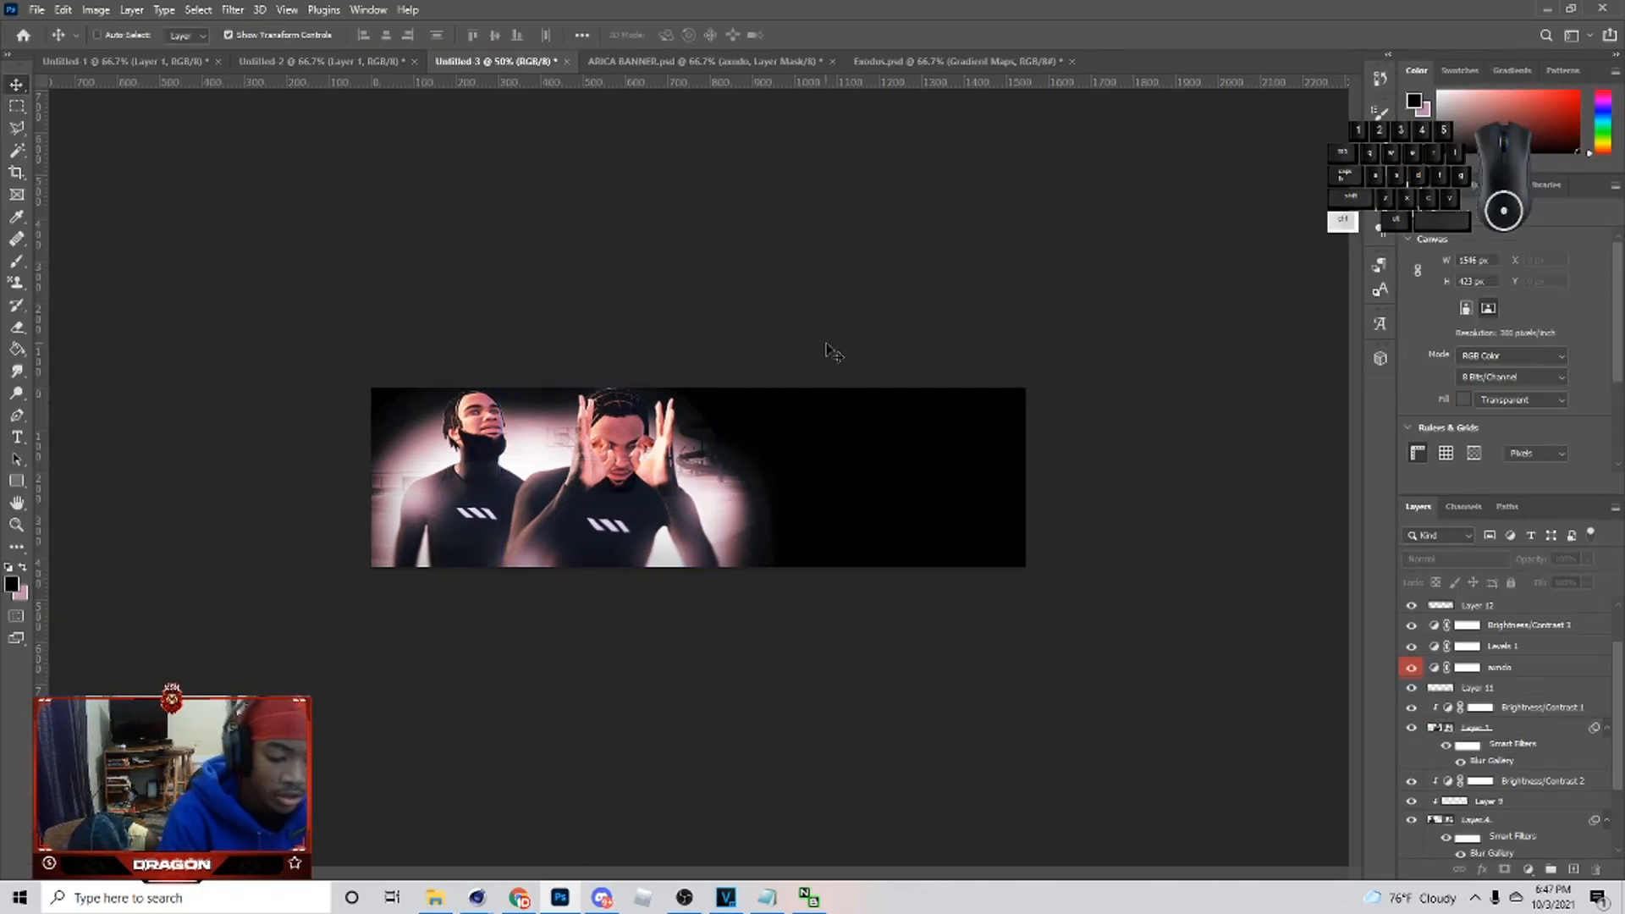
- Create a layer clipped to Layer 1 and paint soft black shading along the front character's outer edges
{"action": "key", "text": "ctrl+plus"}
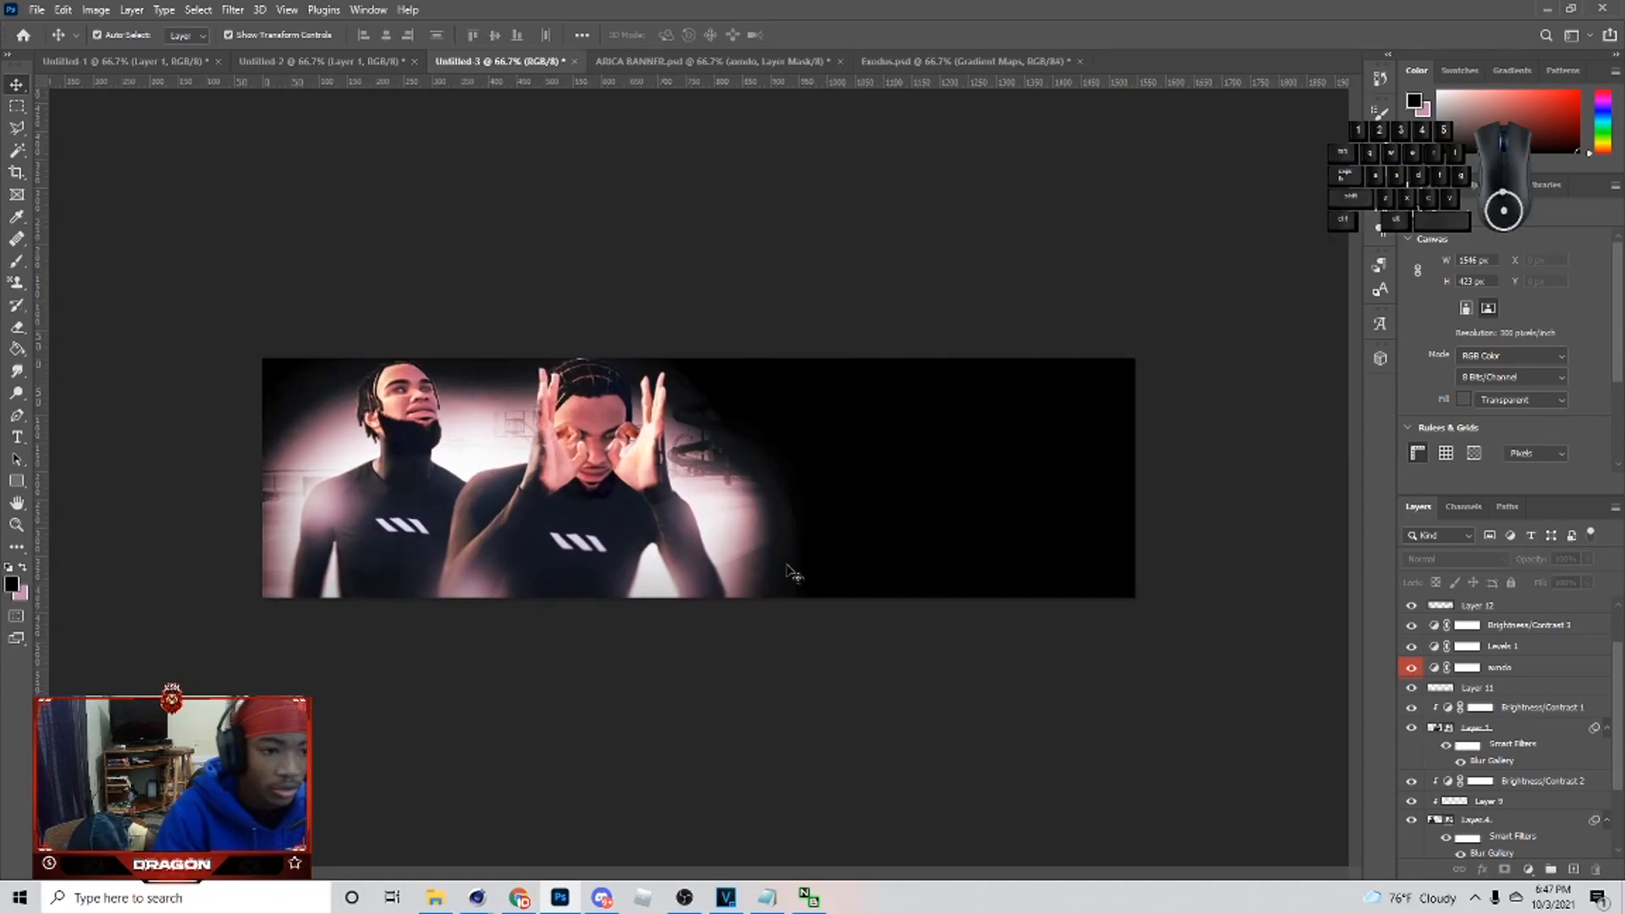
{"action": "left_click", "coordinate": [692, 551]}
{"action": "left_click", "coordinate": [1564, 872]}
{"action": "scroll", "coordinate": [1496, 703], "scroll_direction": "up", "scroll_amount": 3}
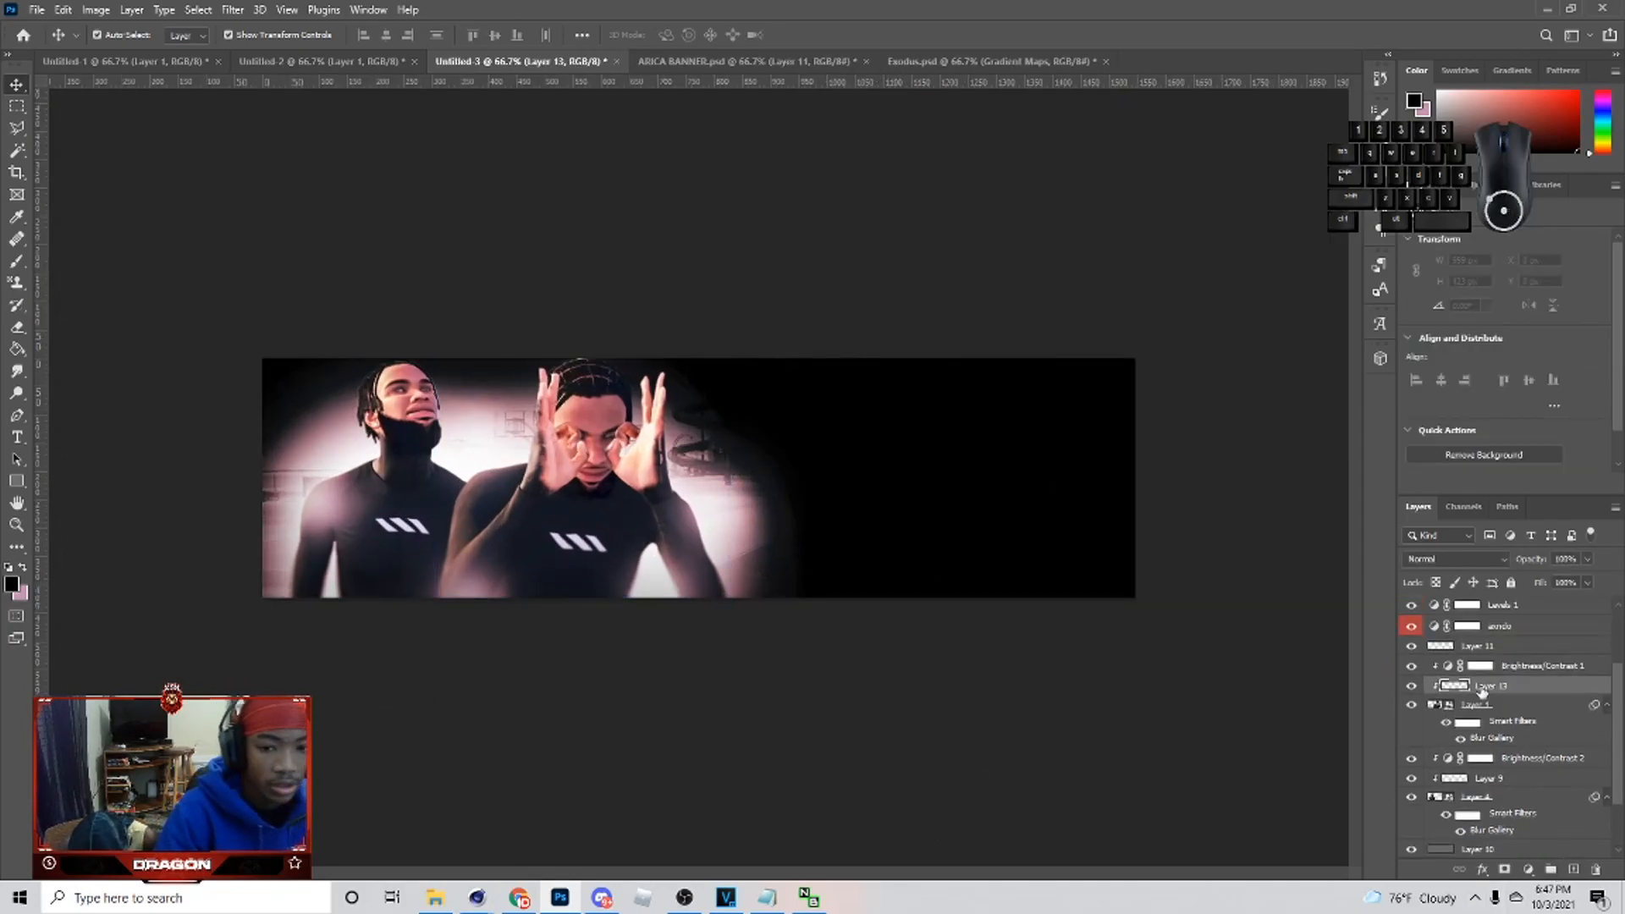
{"action": "key", "text": "b"}
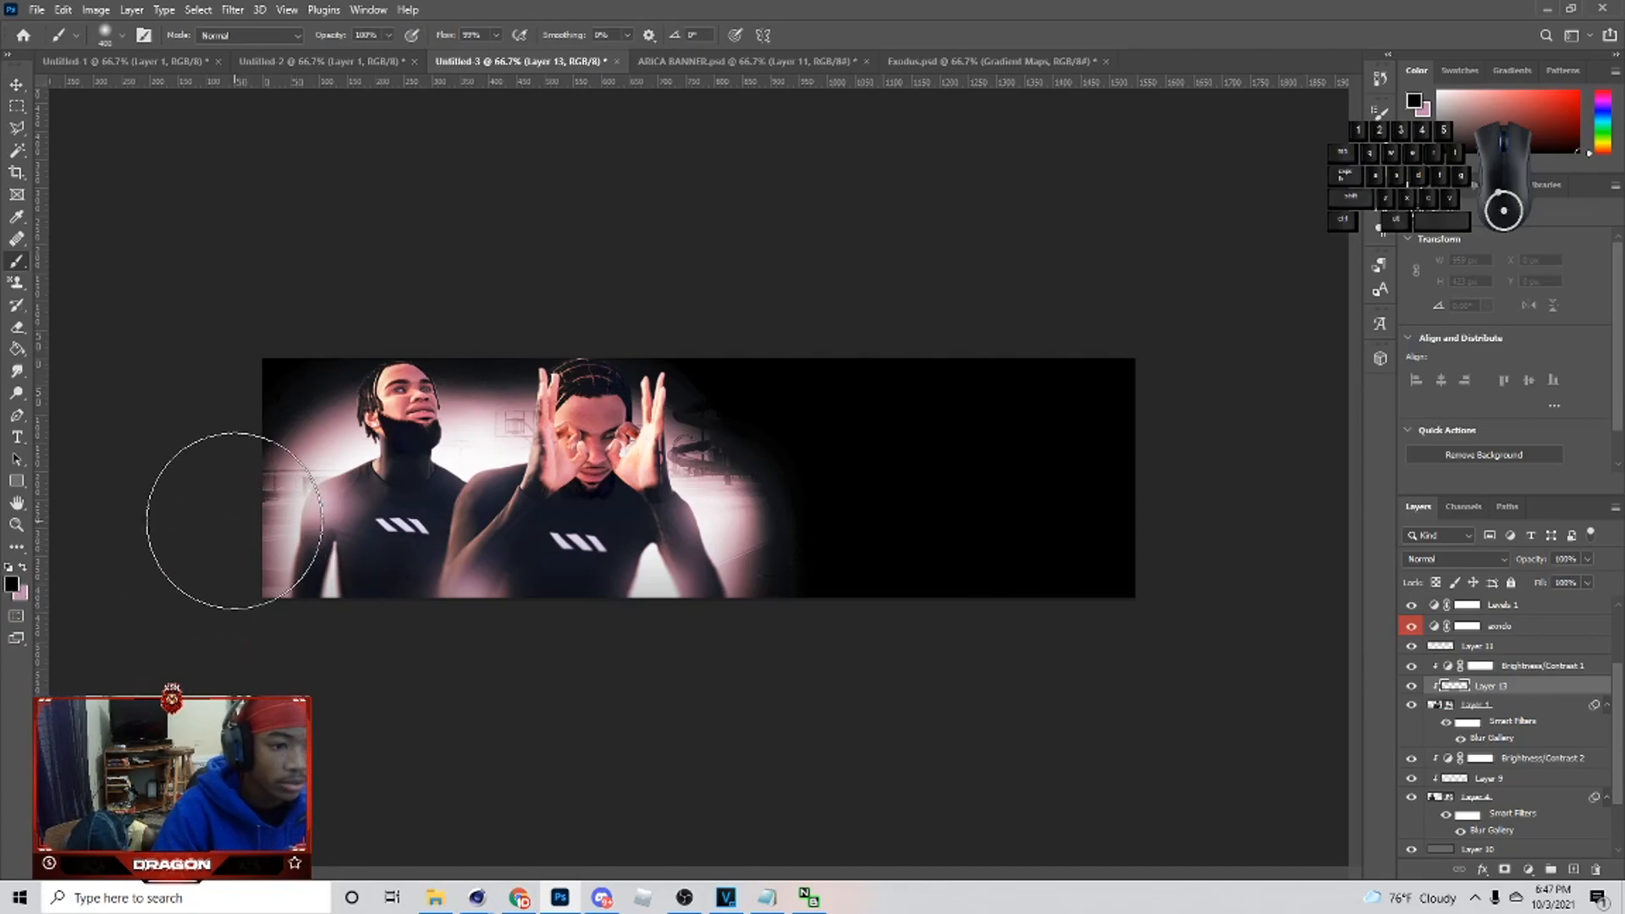
{"action": "left_click", "coordinate": [277, 648]}
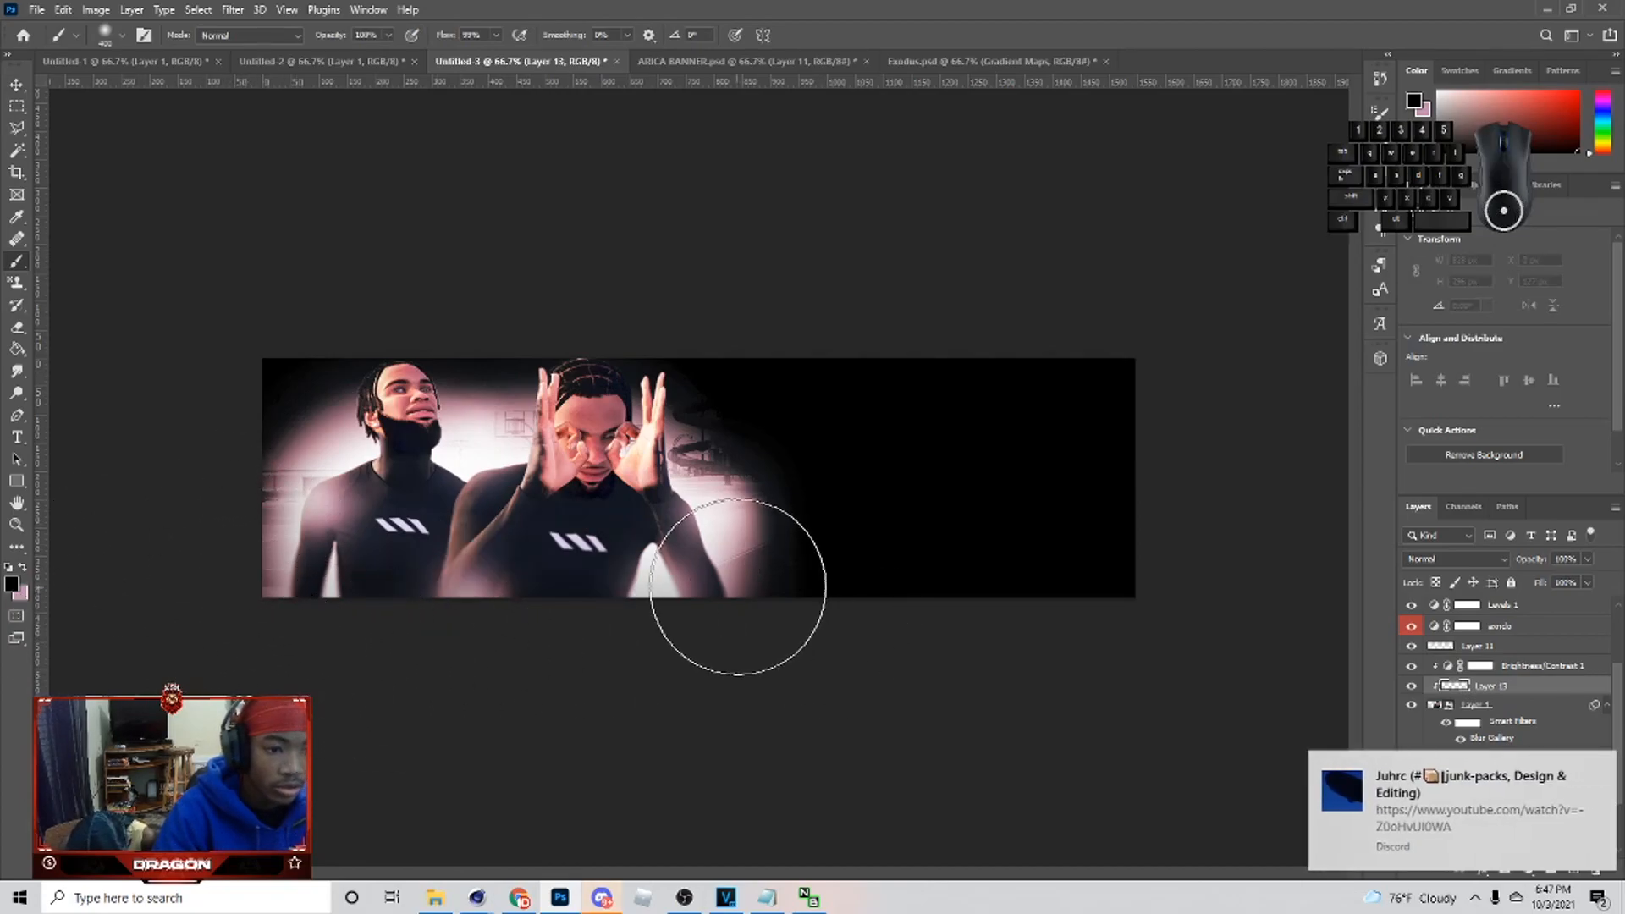
{"action": "left_click_drag", "start_coordinate": [397, 701], "coordinate": [310, 678]}
{"action": "mouse_move", "coordinate": [731, 490]}
{"action": "left_mouse_down"}
{"action": "mouse_move", "coordinate": [726, 453]}
{"action": "mouse_move", "coordinate": [742, 546]}
{"action": "left_mouse_up"}
{"action": "left_click_drag", "start_coordinate": [442, 678], "coordinate": [387, 710]}
{"action": "left_click", "coordinate": [1595, 766]}
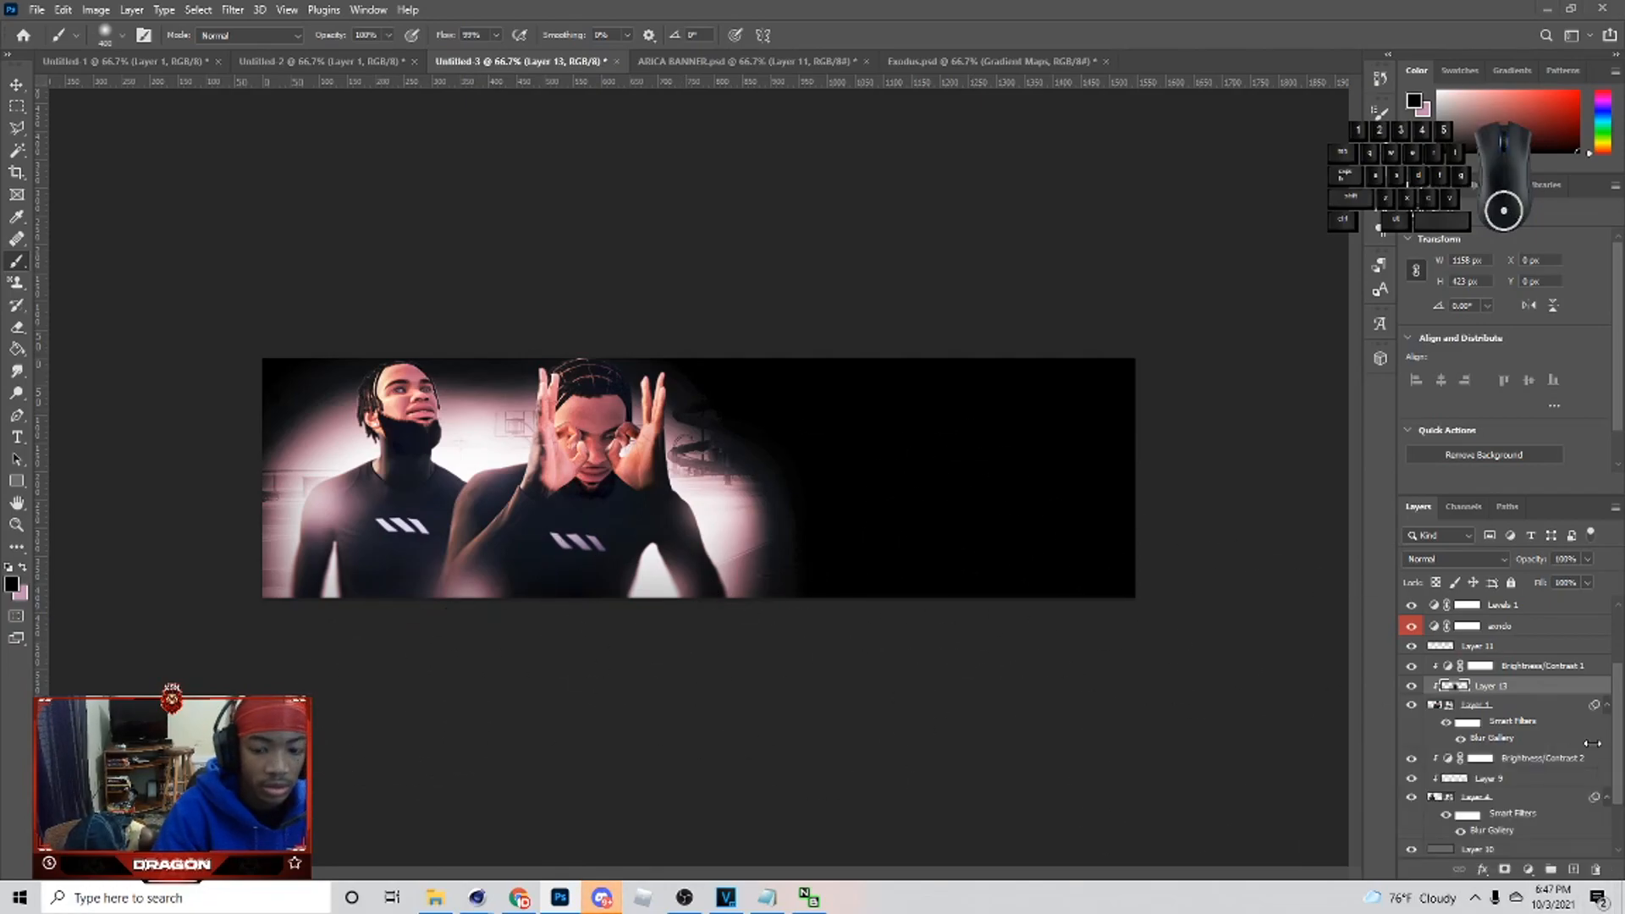
- Set Layer 13 to Soft Light, compare it on and off, and reduce its opacity to about 27%
{"action": "left_click", "coordinate": [1456, 559]}
{"action": "left_click", "coordinate": [1433, 677]}
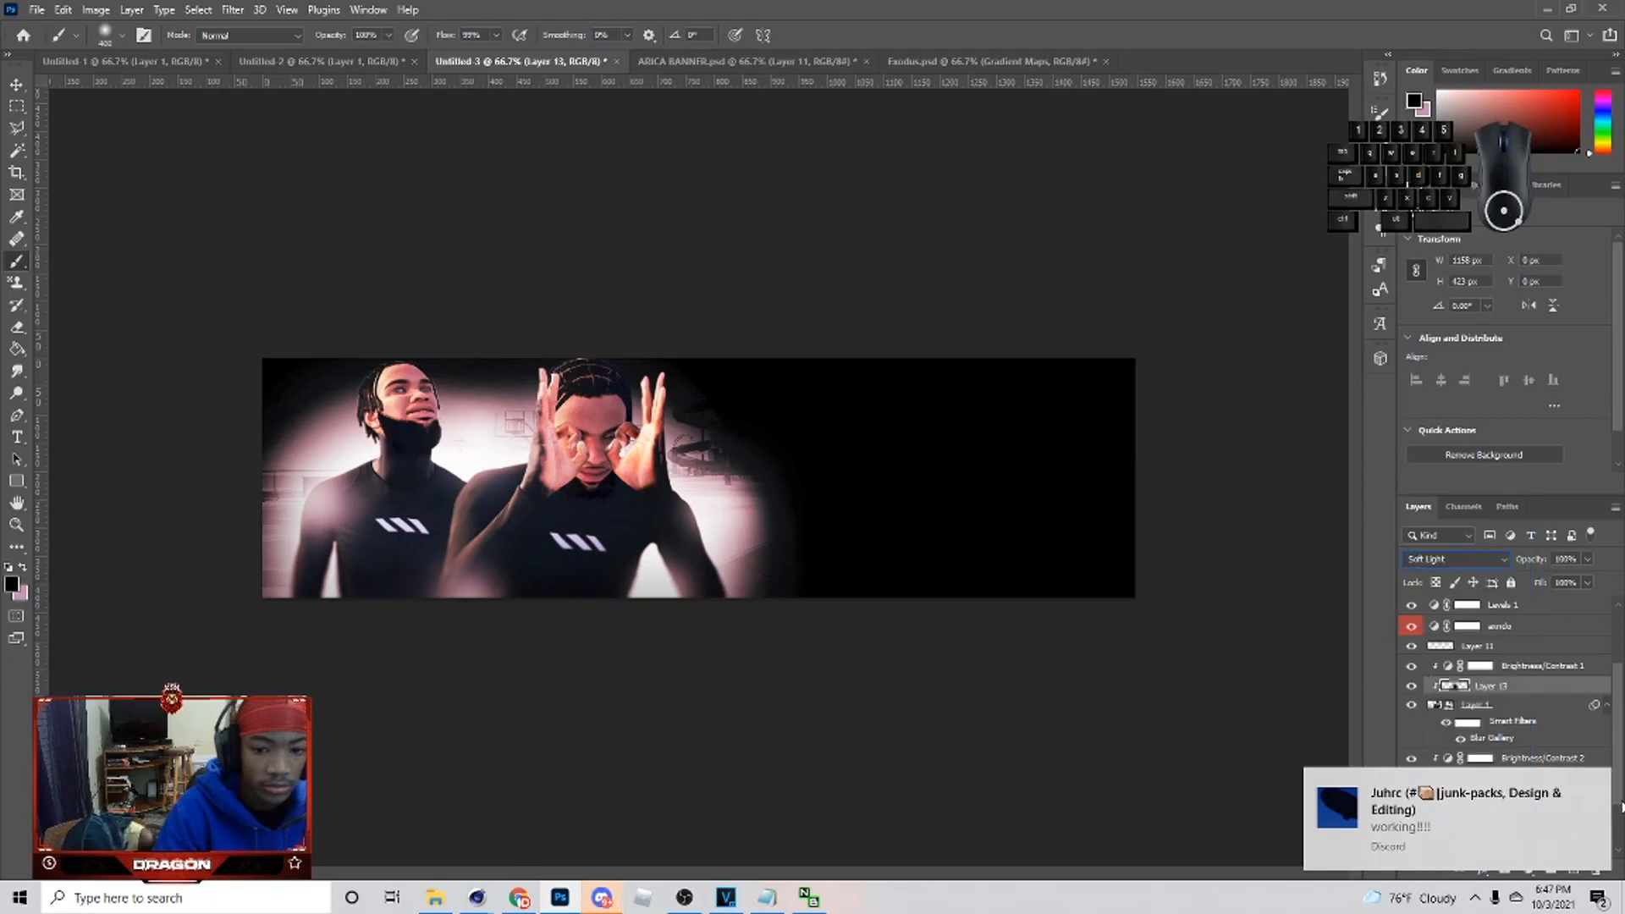
{"action": "left_click_drag", "start_coordinate": [1539, 582], "coordinate": [1551, 579]}
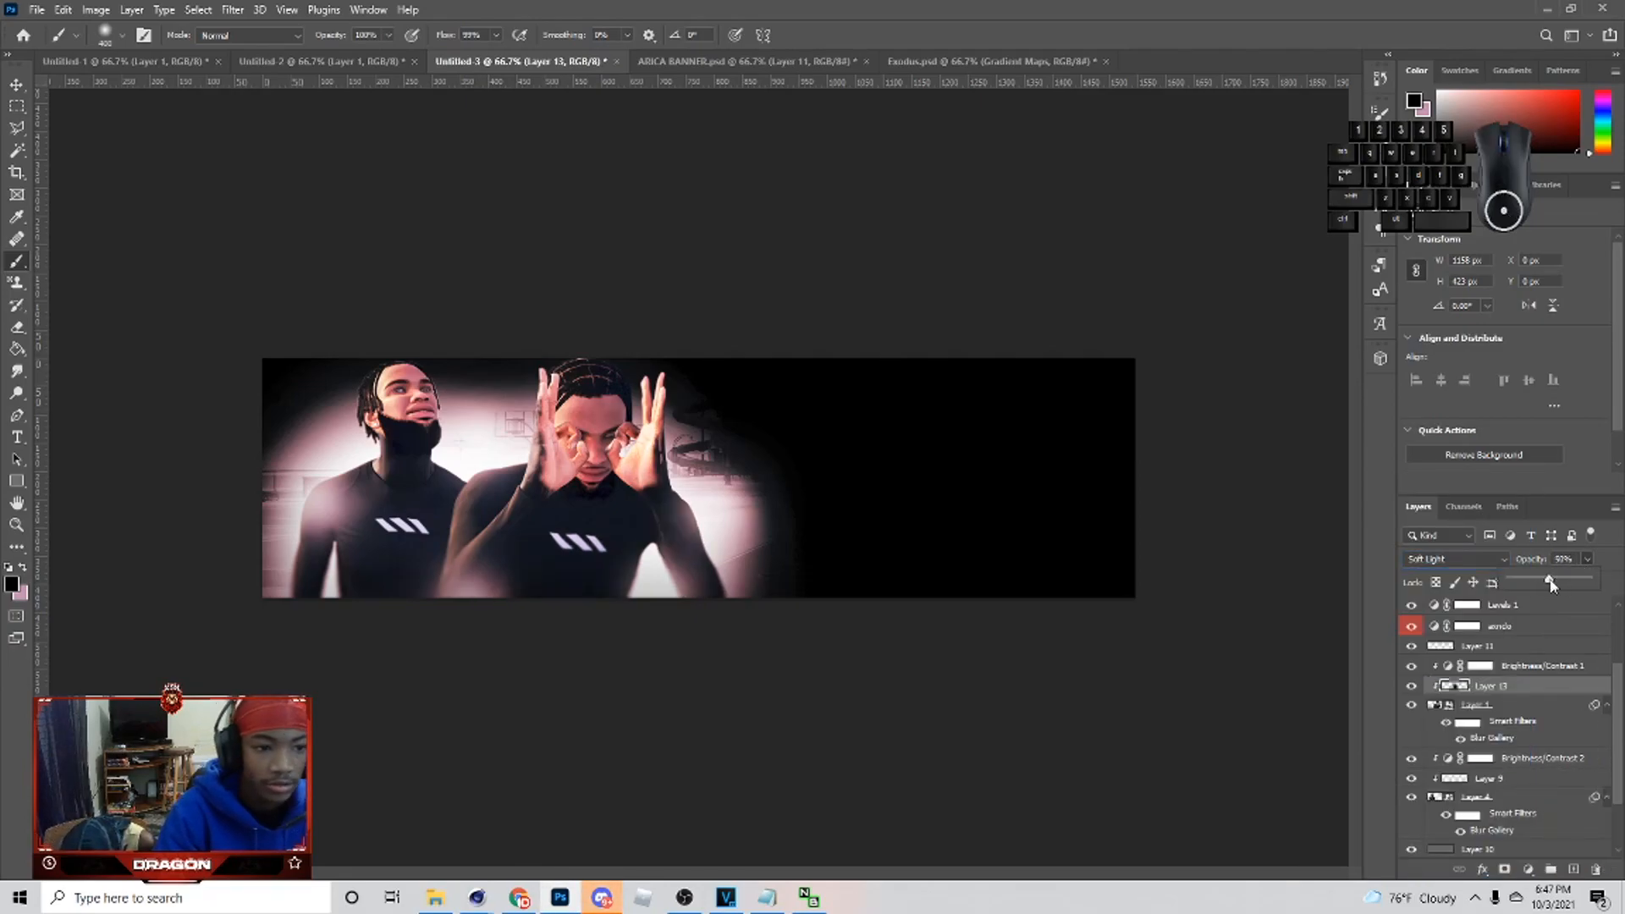
{"action": "left_click", "coordinate": [1413, 686]}
{"action": "left_click", "coordinate": [1412, 687]}
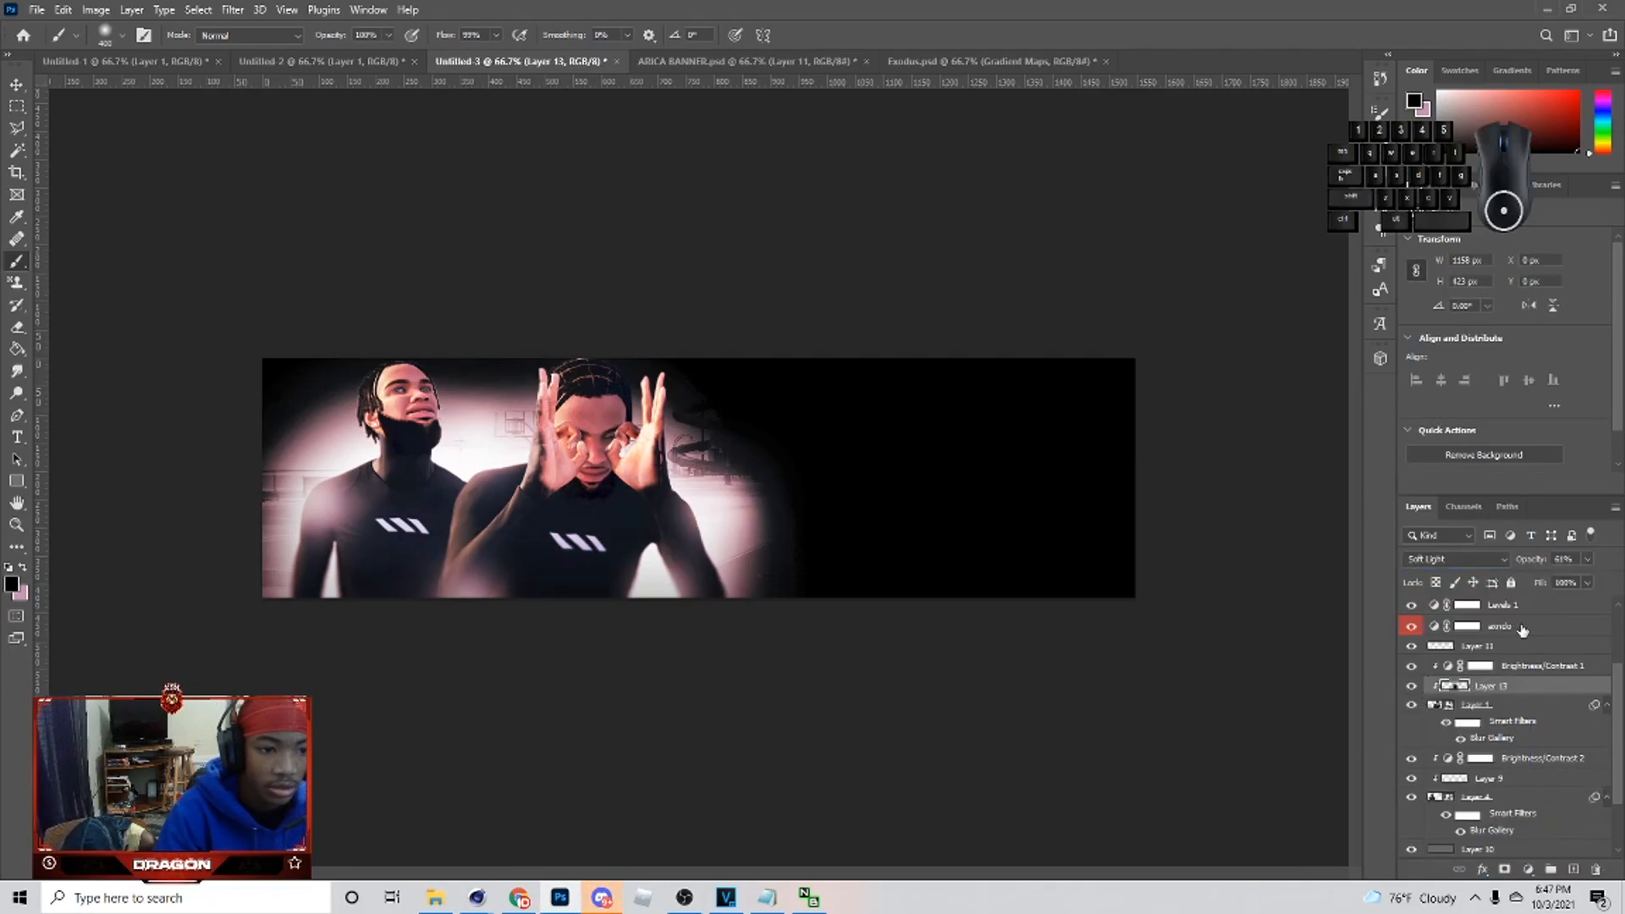
{"action": "left_click", "coordinate": [1587, 561]}
{"action": "left_click", "coordinate": [1549, 580]}
{"action": "left_click", "coordinate": [1552, 580]}
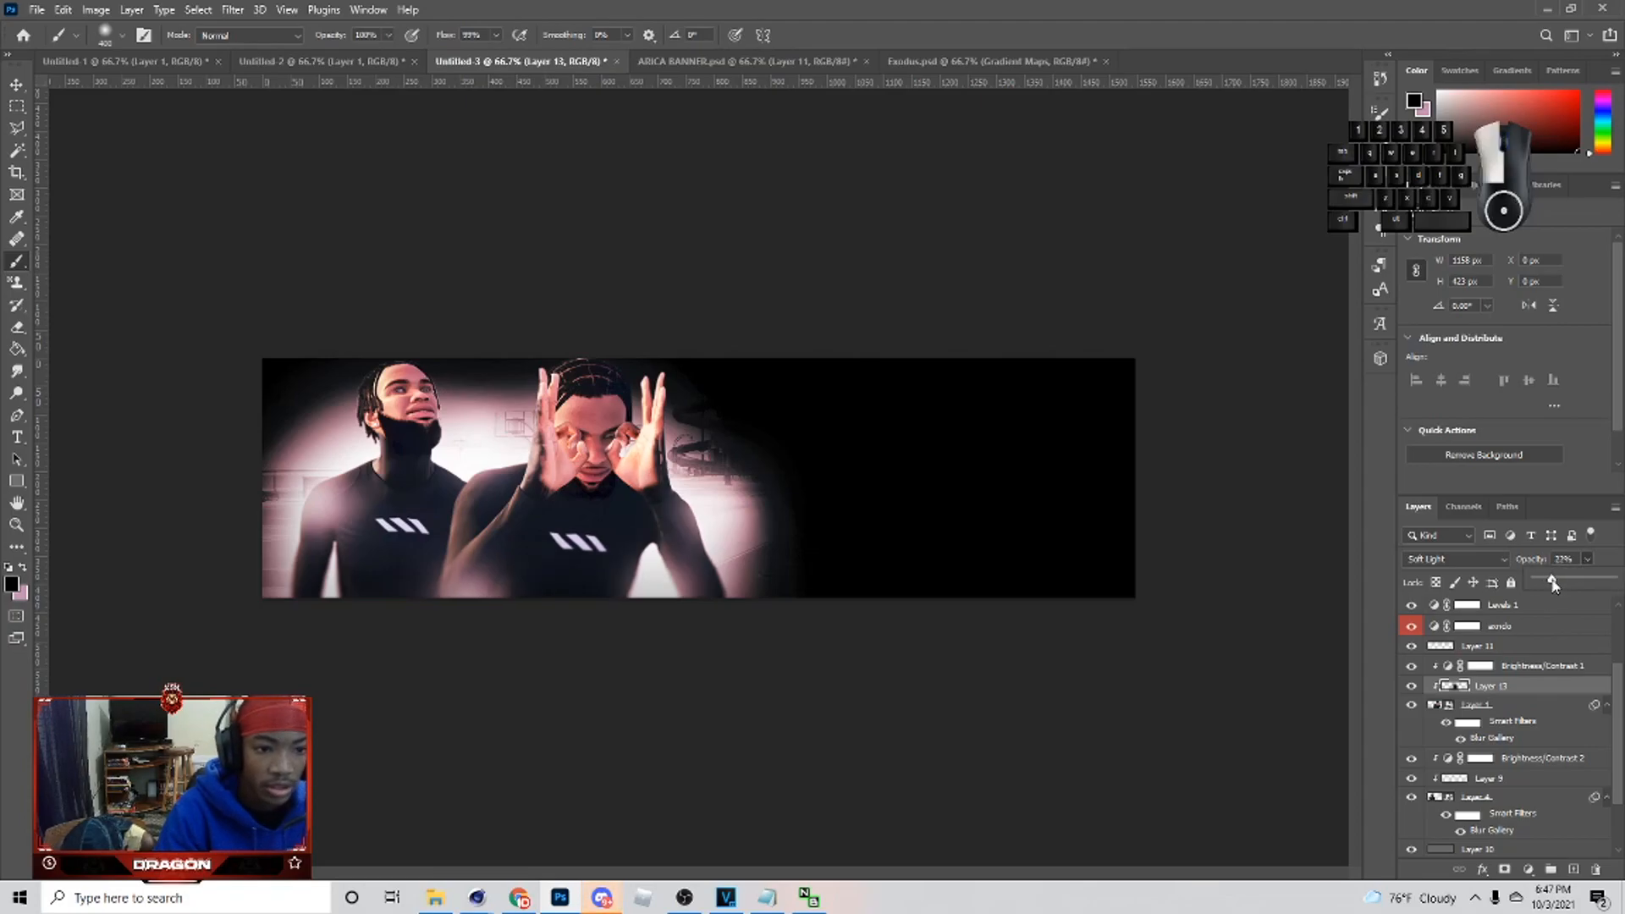
- Paint soft black shading on Layer 9 over the edges of the rear character
{"action": "left_click", "coordinate": [1504, 784]}
{"action": "left_click", "coordinate": [1517, 799]}
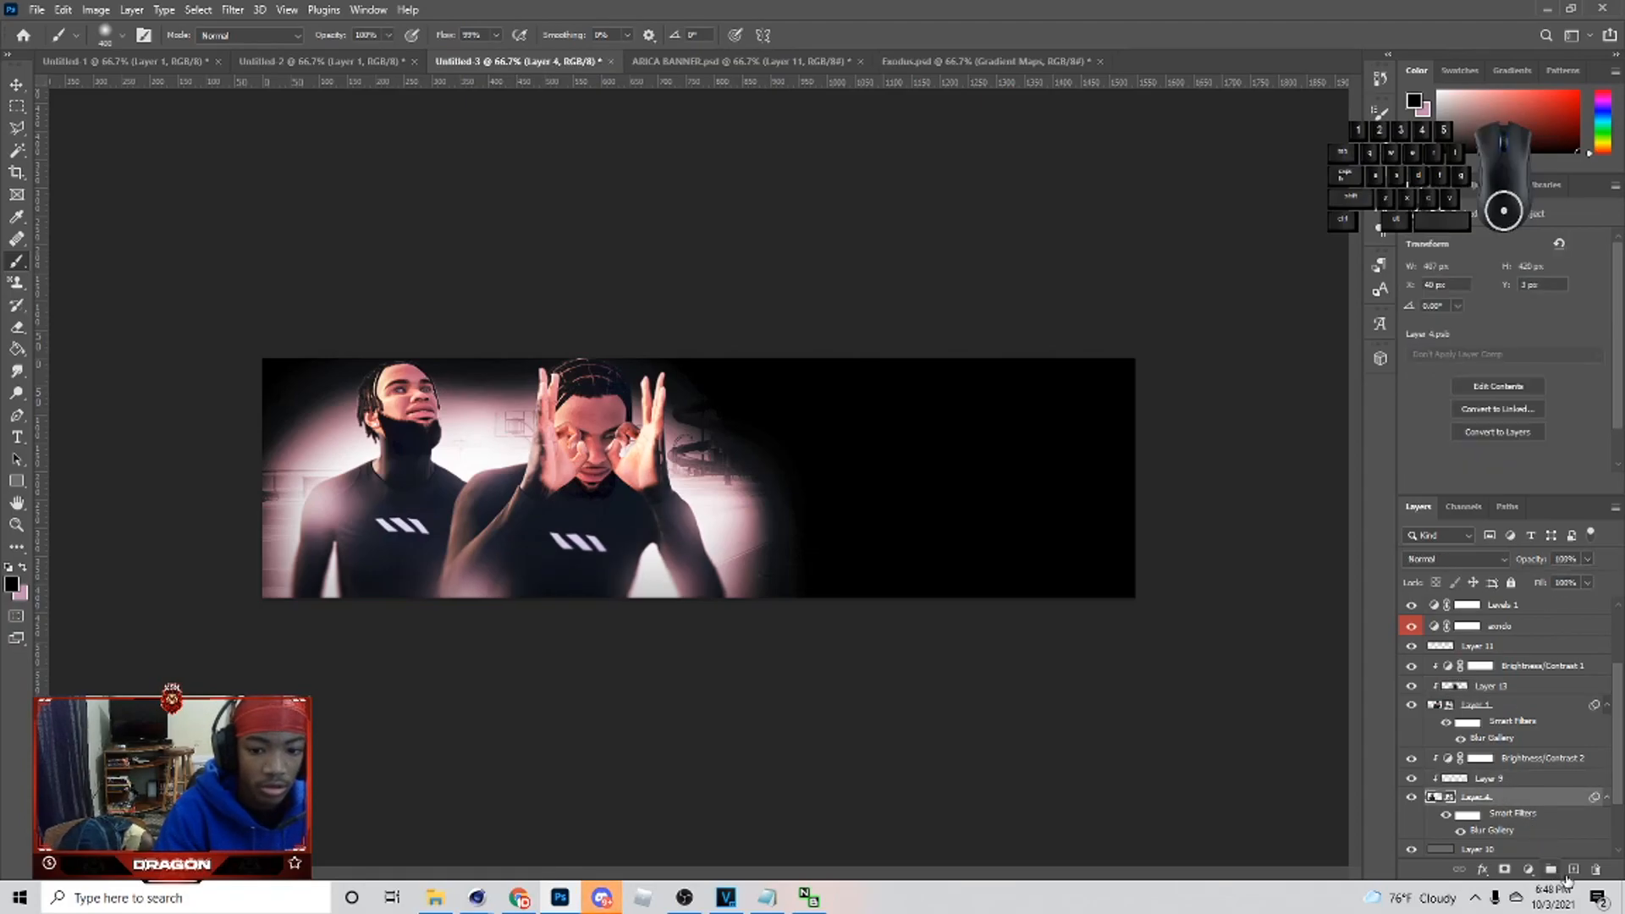
{"action": "left_click", "coordinate": [1494, 780]}
{"action": "mouse_move", "coordinate": [509, 550]}
{"action": "left_mouse_down"}
{"action": "mouse_move", "coordinate": [375, 667]}
{"action": "mouse_move", "coordinate": [326, 656]}
{"action": "left_mouse_up"}
{"action": "left_click", "coordinate": [526, 411]}
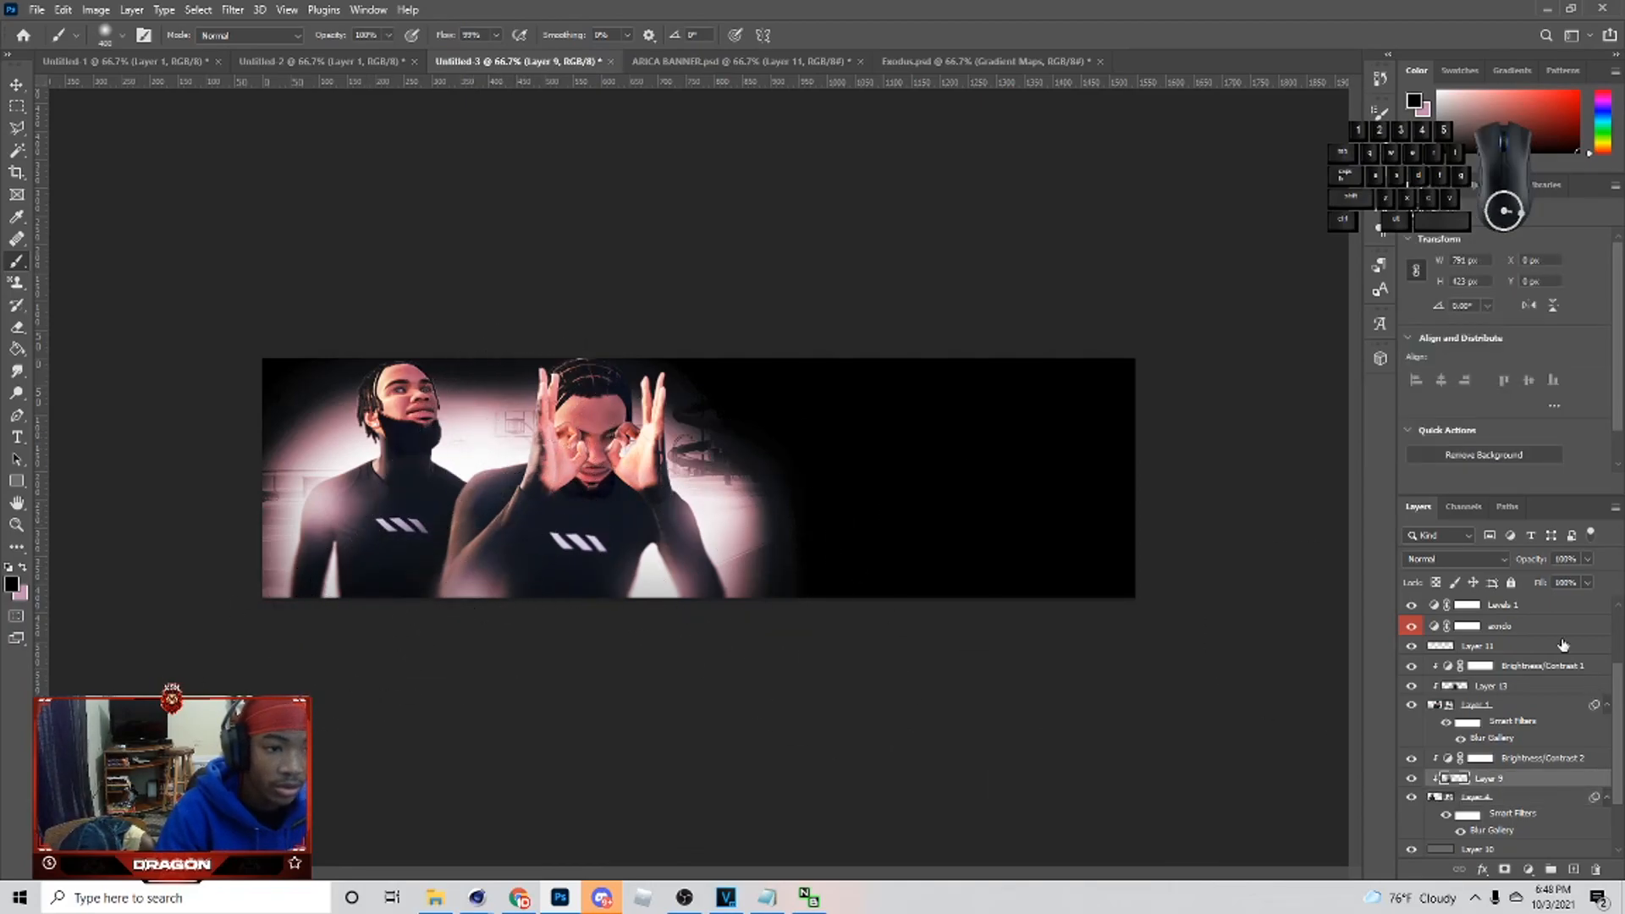
- Try Overlay on Layer 9, switch it to Soft Light and reduce its opacity to about 52%
{"action": "left_click", "coordinate": [1473, 560]}
{"action": "left_click", "coordinate": [1439, 668]}
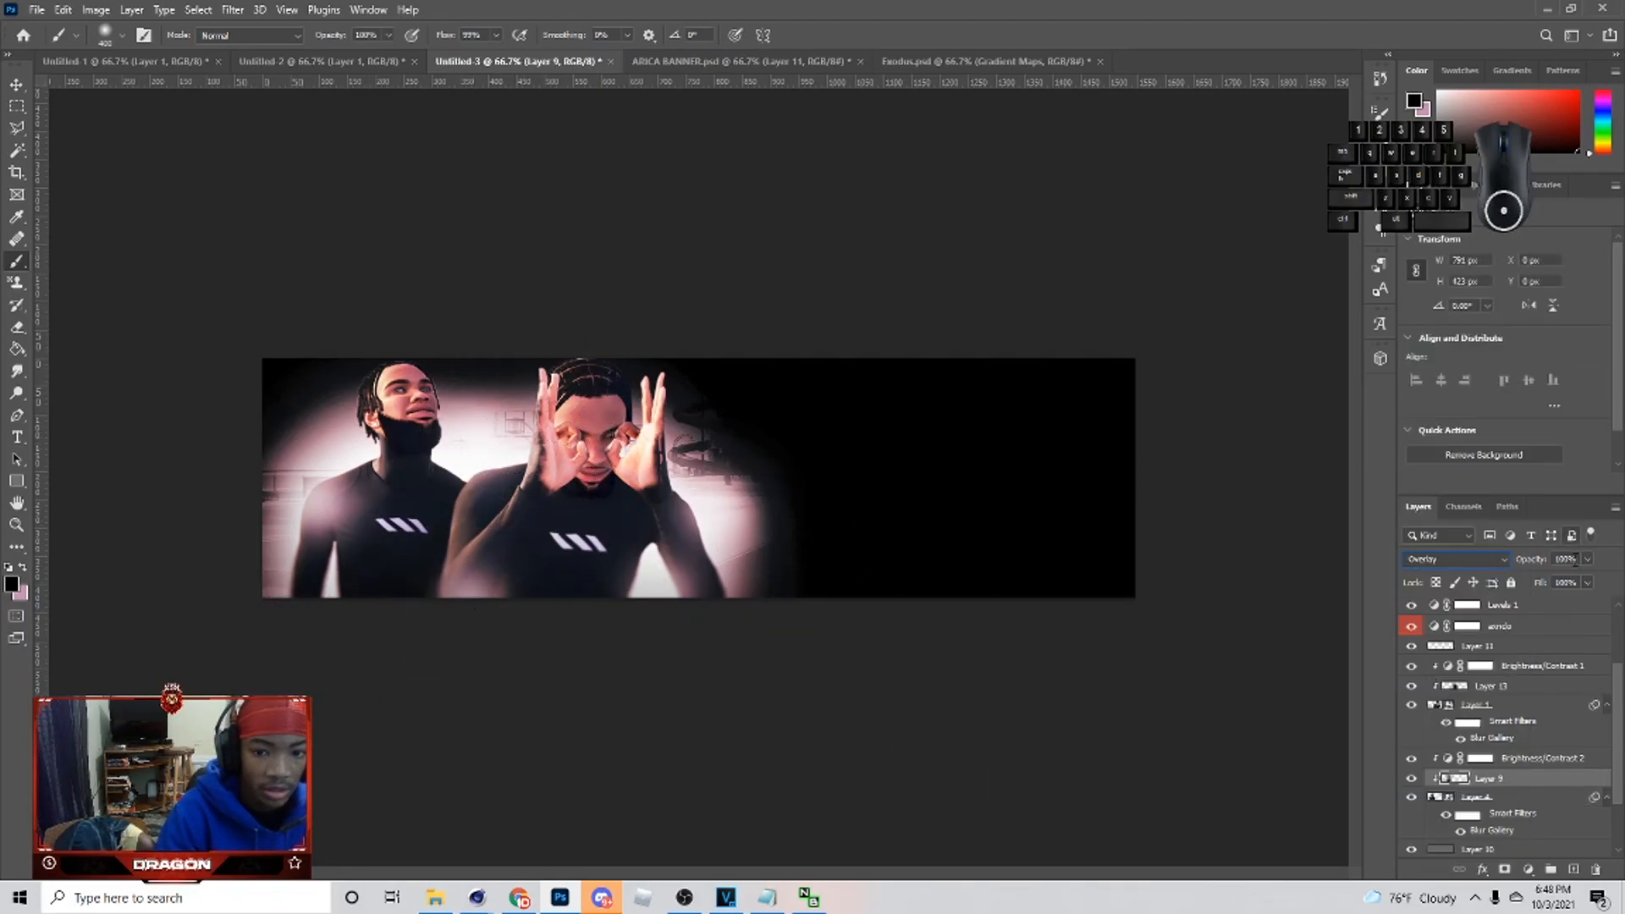
{"action": "left_click", "coordinate": [1452, 560]}
{"action": "left_click", "coordinate": [1490, 641]}
{"action": "left_click", "coordinate": [1587, 560]}
{"action": "left_click_drag", "start_coordinate": [1554, 582], "coordinate": [1548, 582]}
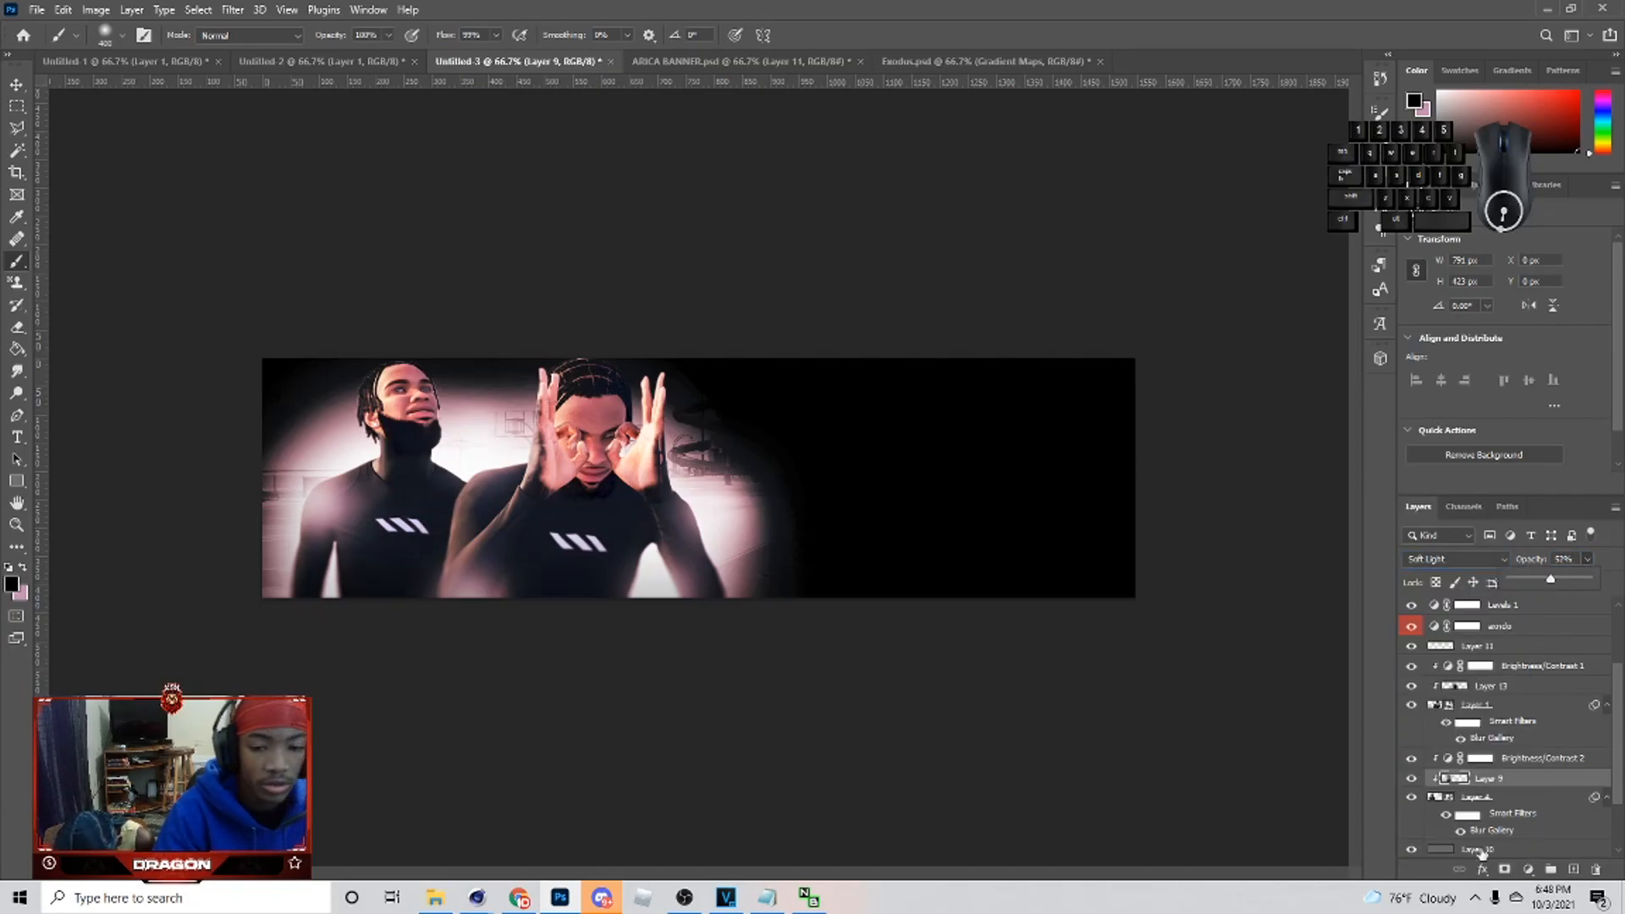
- Fine-tune the brightness of the Brightness/Contrast 3 adjustment layer
{"action": "scroll", "coordinate": [1488, 841], "scroll_direction": "up", "scroll_amount": 1}
{"action": "left_click", "coordinate": [1525, 628]}
{"action": "left_click_drag", "start_coordinate": [1551, 292], "coordinate": [1547, 292]}
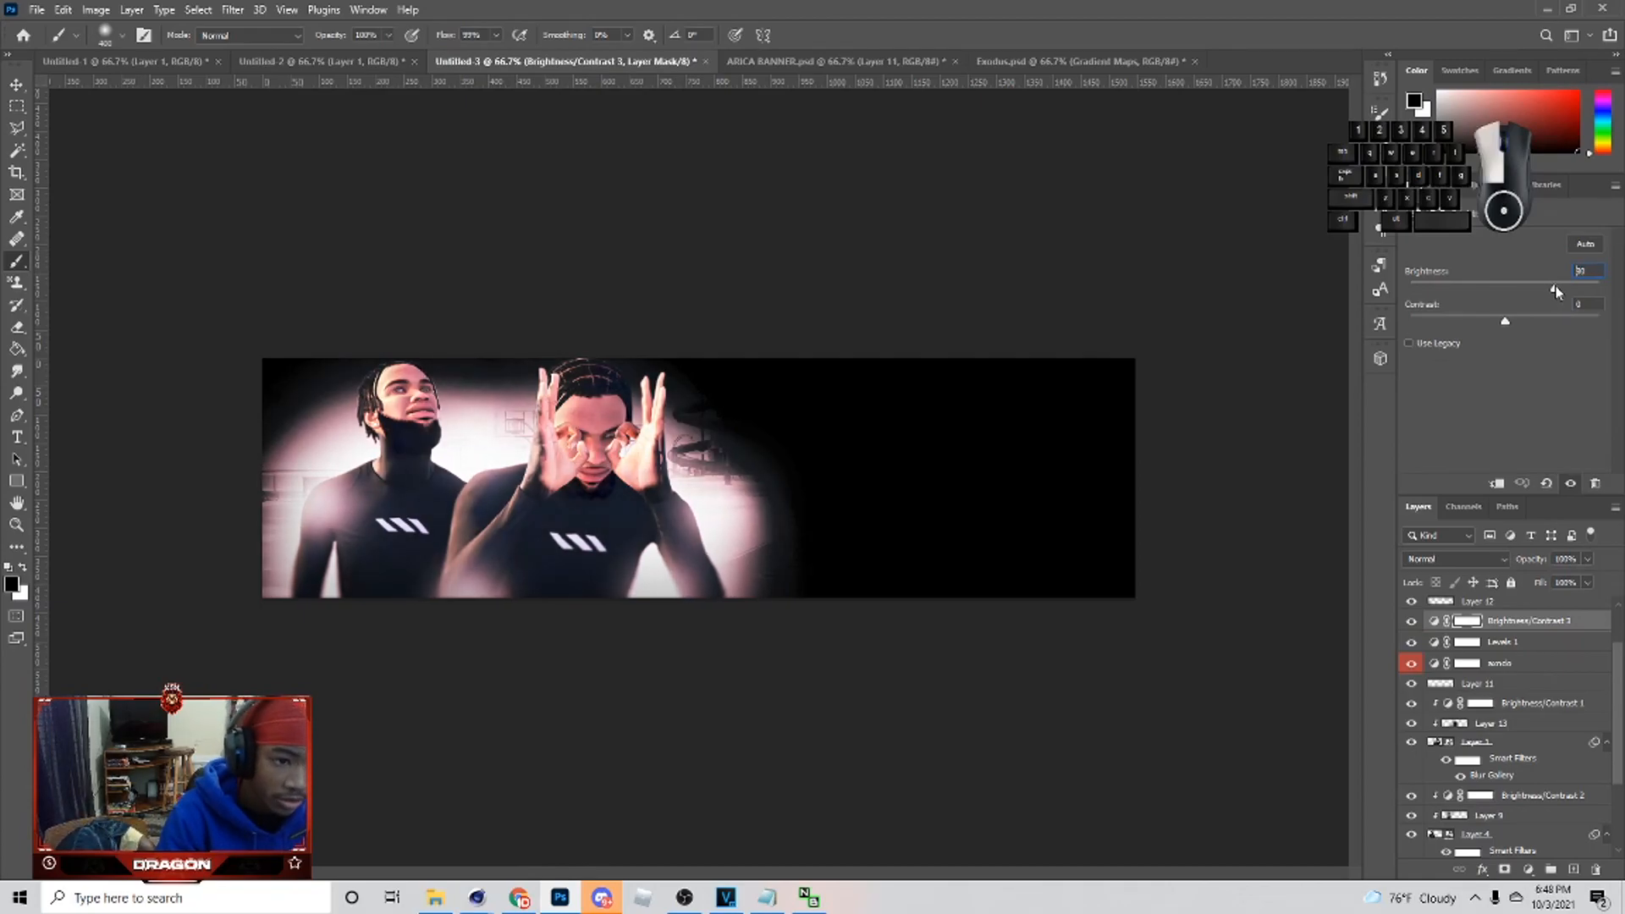
- Copy the black-and-grey splatter texture from the Textures group of Exodus.psd into the banner, between Layer 4 and Layer 10
{"action": "key", "text": "v"}
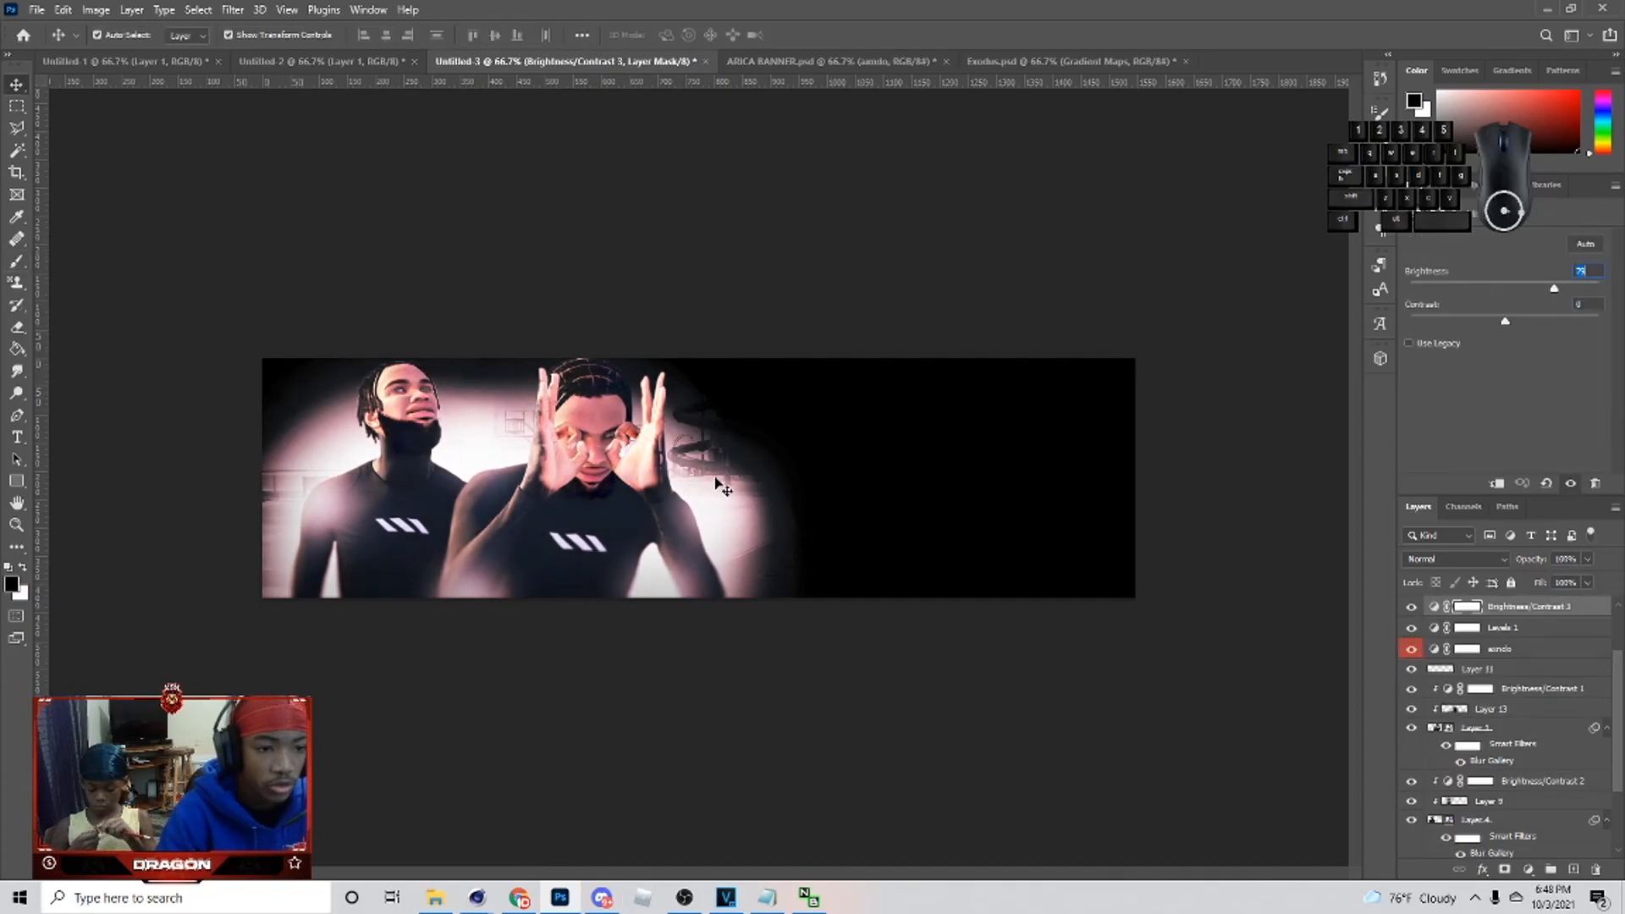
{"action": "left_click", "coordinate": [1070, 61]}
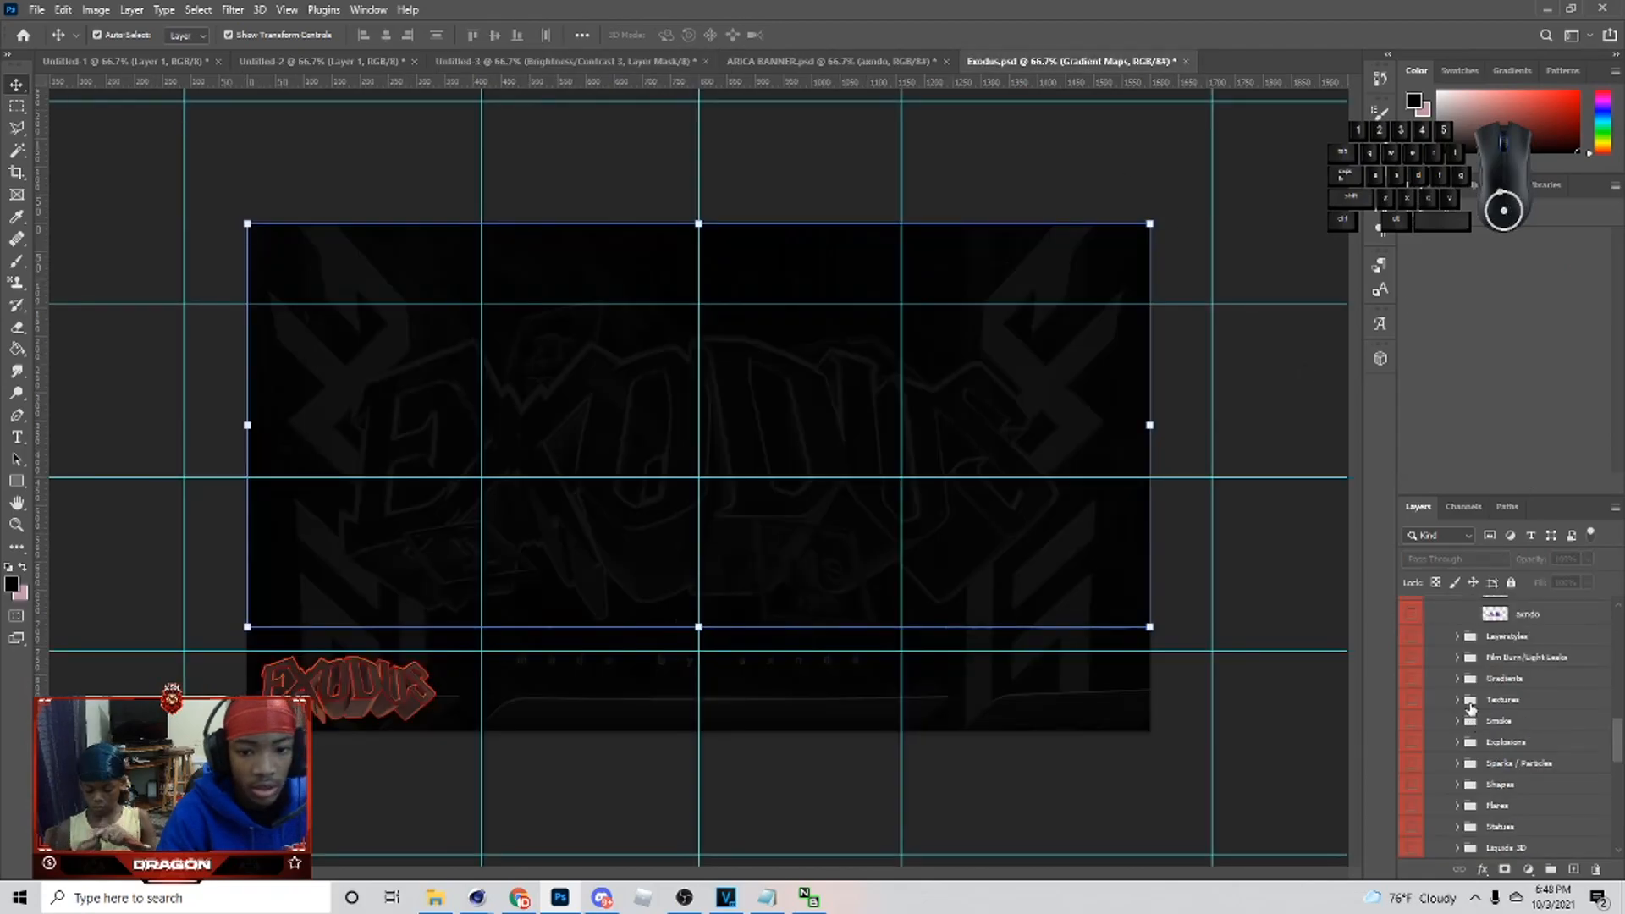
{"action": "scroll", "coordinate": [1476, 725], "scroll_direction": "down", "scroll_amount": 2}
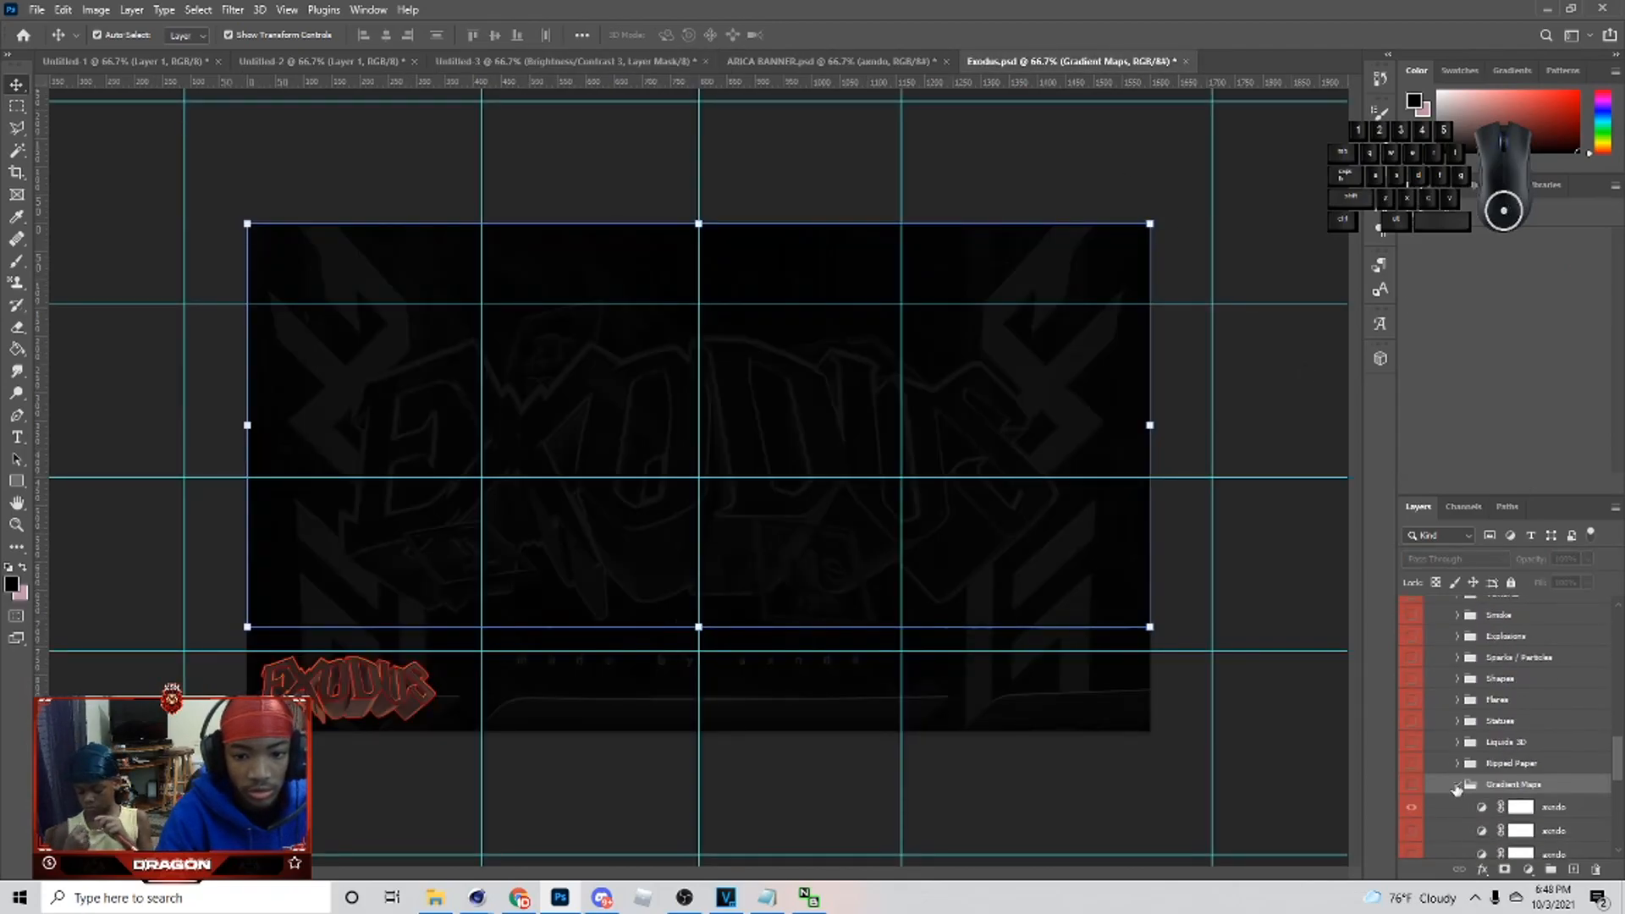
{"action": "scroll", "coordinate": [1455, 787], "scroll_direction": "up", "scroll_amount": 3}
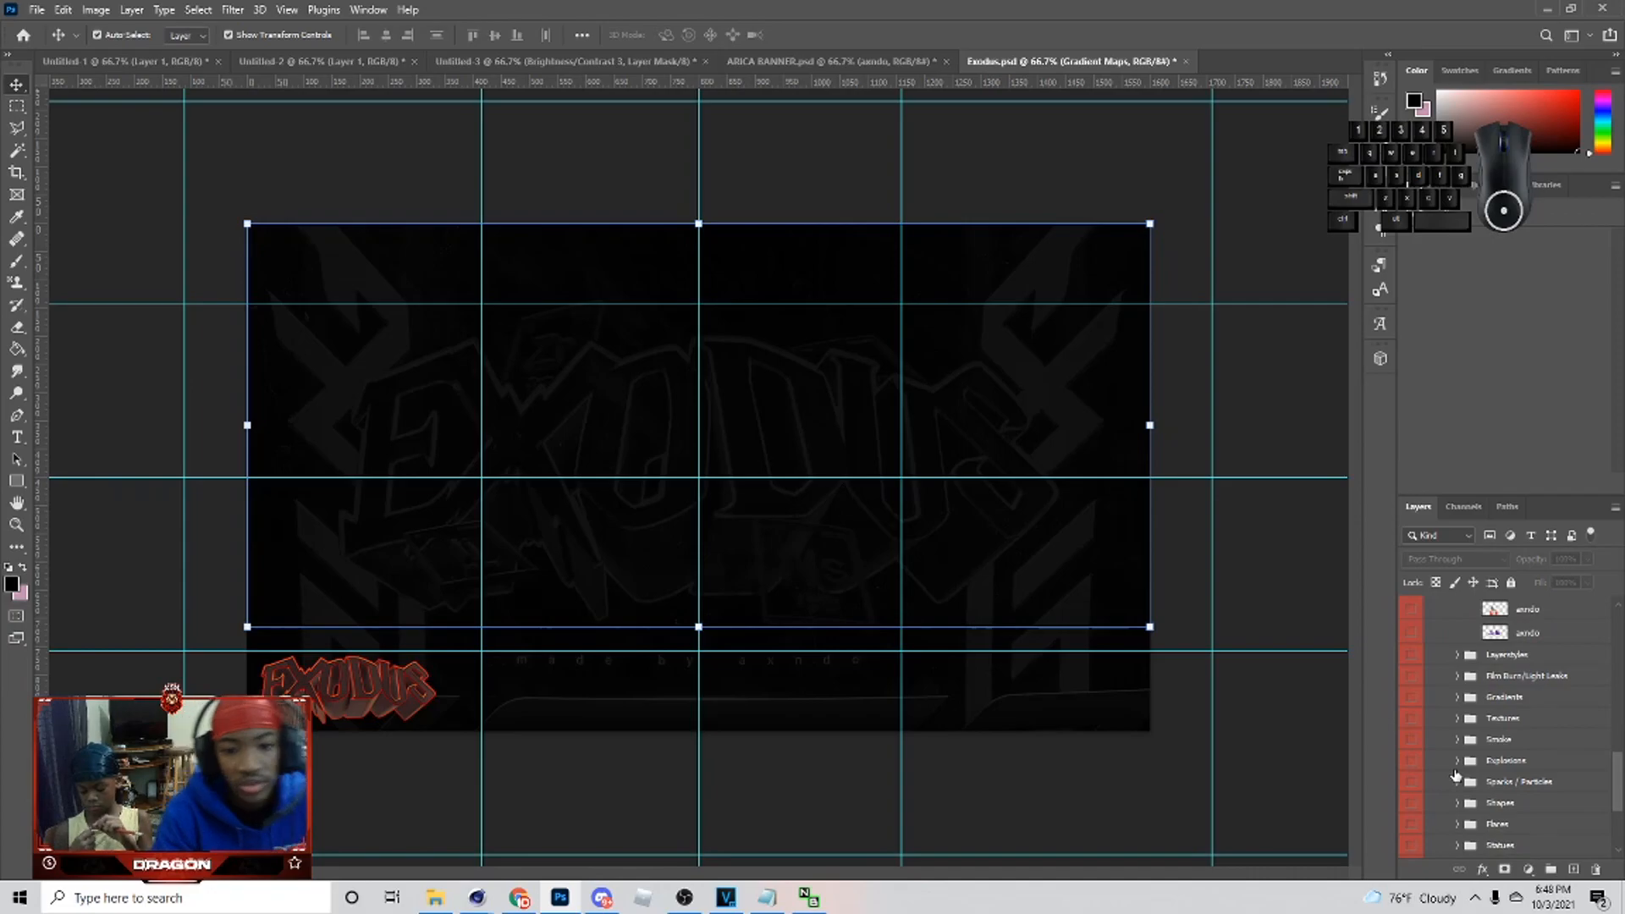
{"action": "left_click", "coordinate": [1457, 718]}
{"action": "scroll", "coordinate": [1455, 724], "scroll_direction": "down", "scroll_amount": 2}
{"action": "left_click", "coordinate": [1413, 687]}
{"action": "left_click", "coordinate": [1413, 711]}
{"action": "left_click", "coordinate": [1533, 717]}
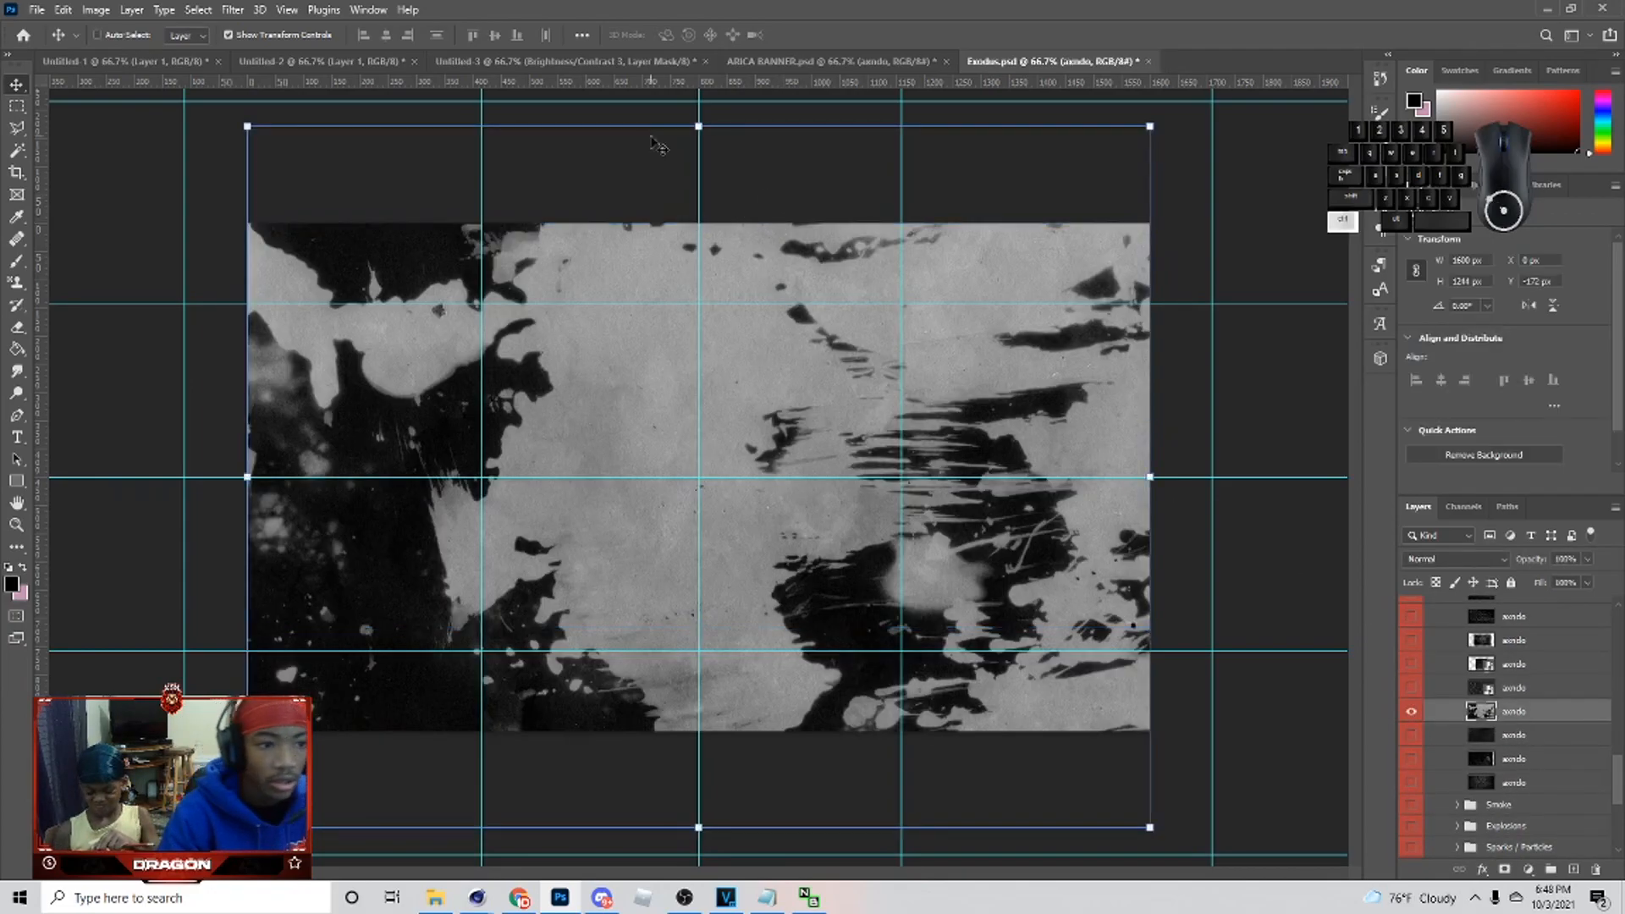
{"action": "left_click", "coordinate": [602, 61]}
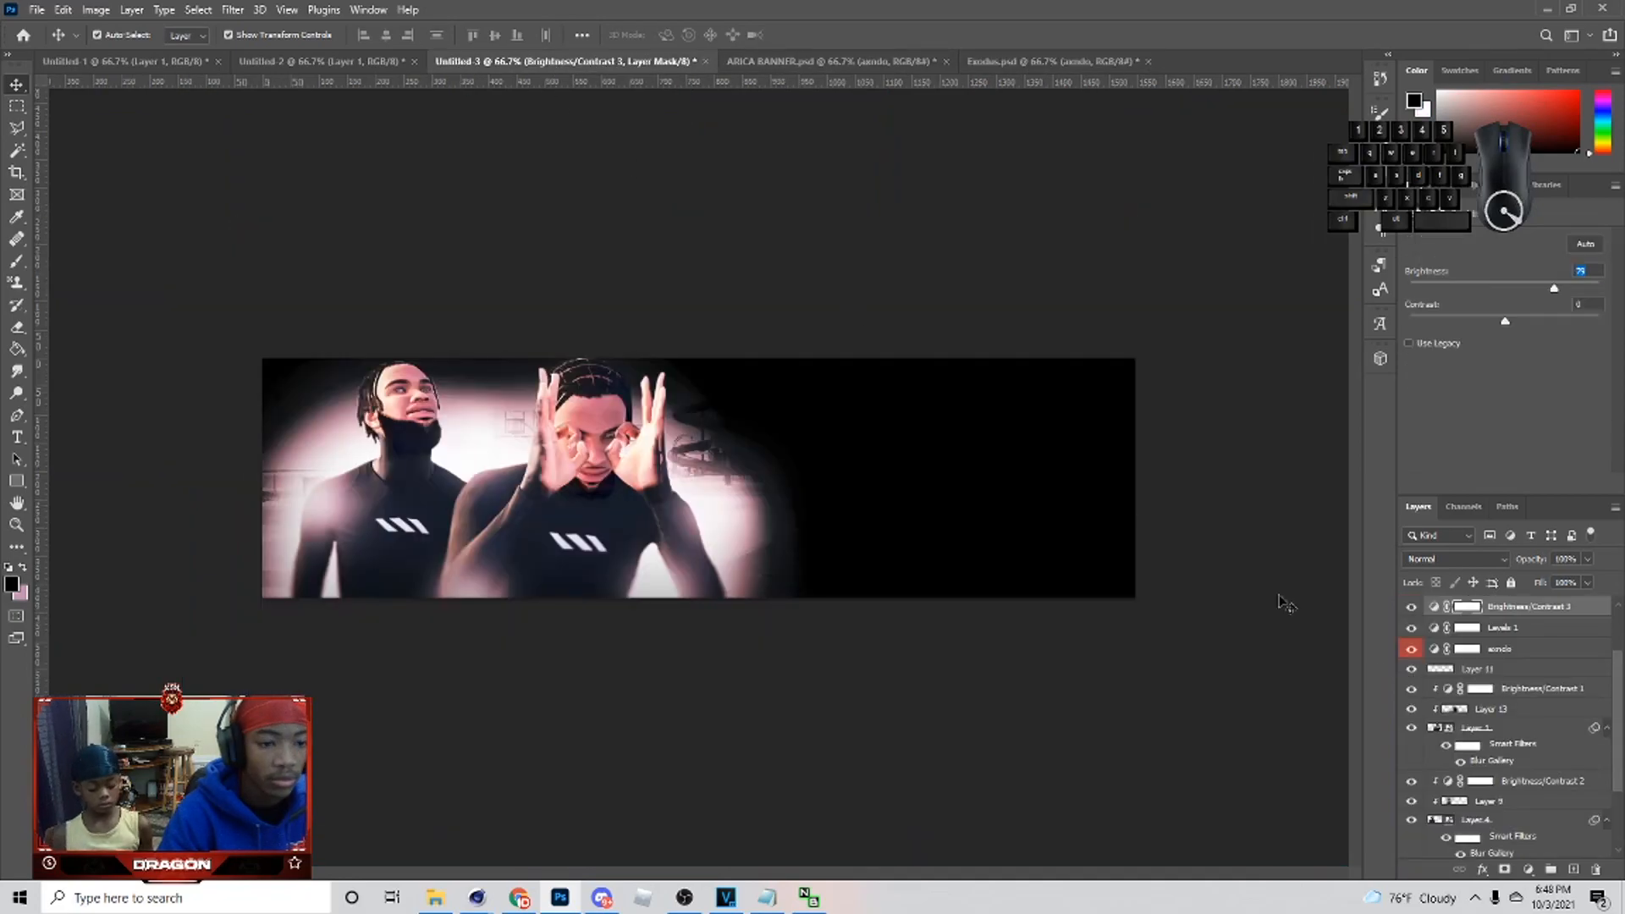
{"action": "left_click_drag", "start_coordinate": [1467, 787], "coordinate": [1467, 777]}
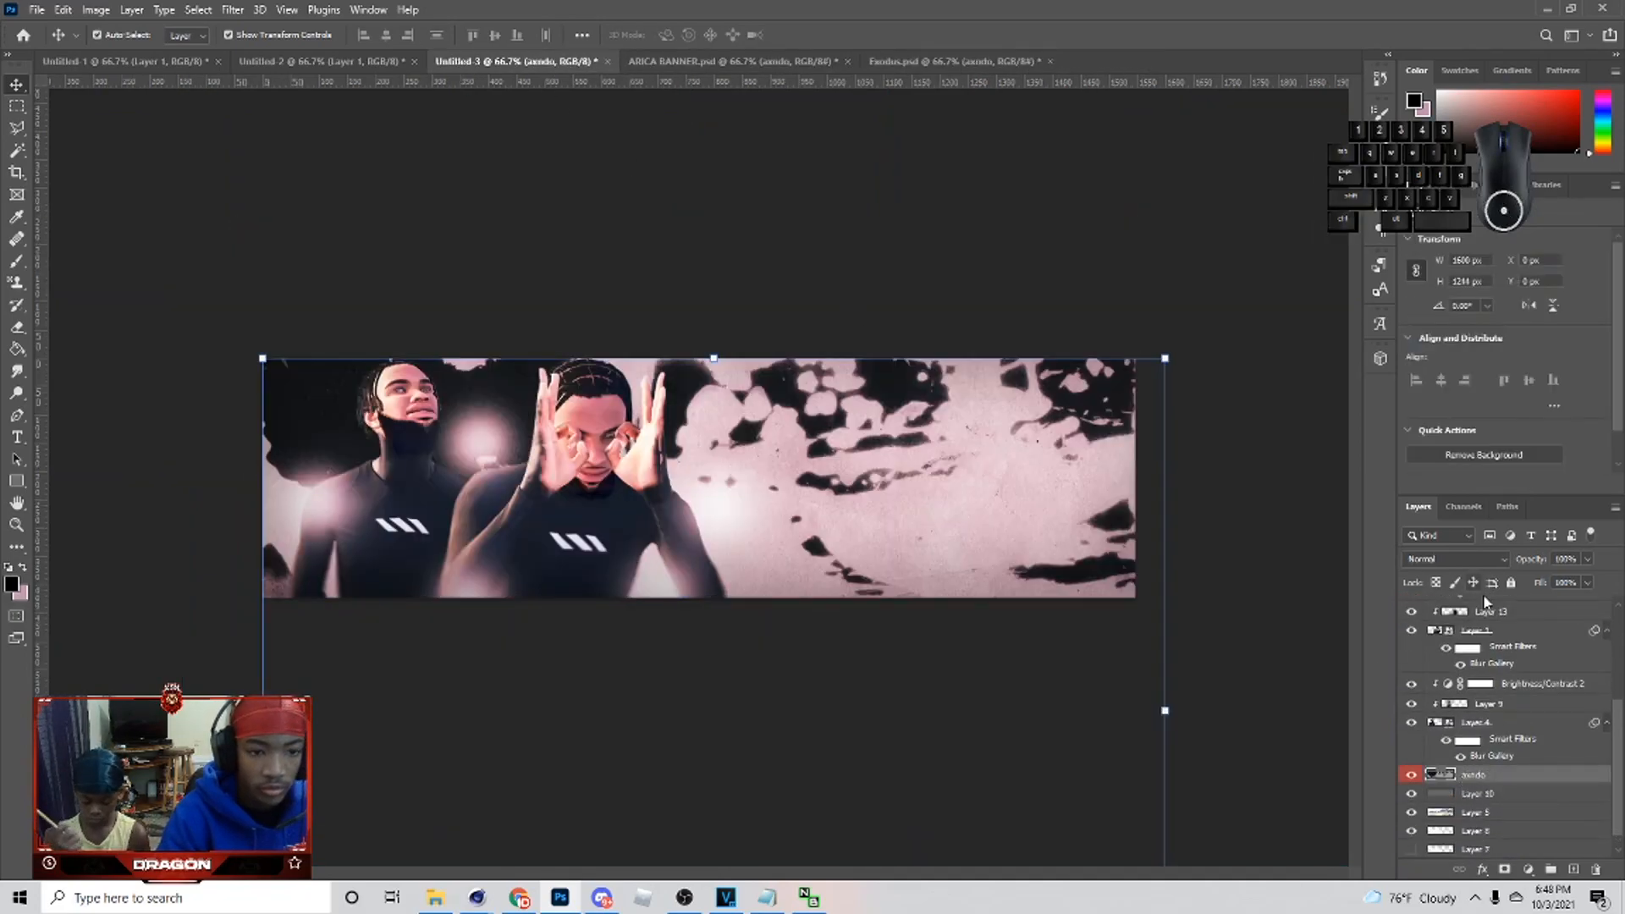
- Set the splatter texture layer to Subtract and reduce its opacity to about 7%
{"action": "left_click", "coordinate": [1434, 560]}
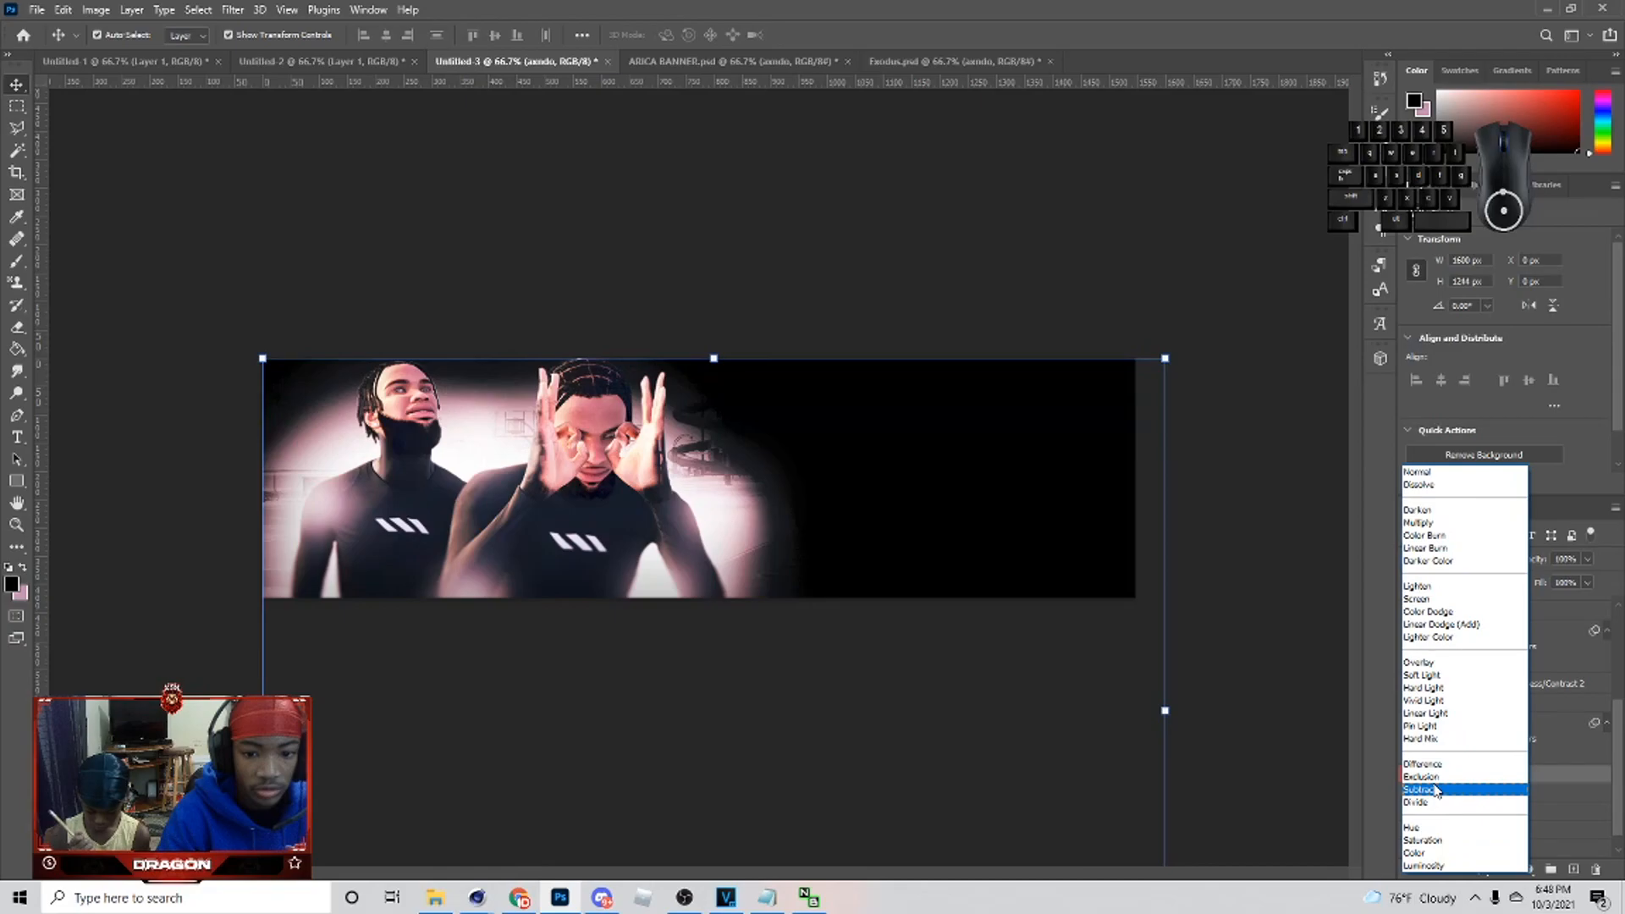
{"action": "left_click", "coordinate": [1431, 789]}
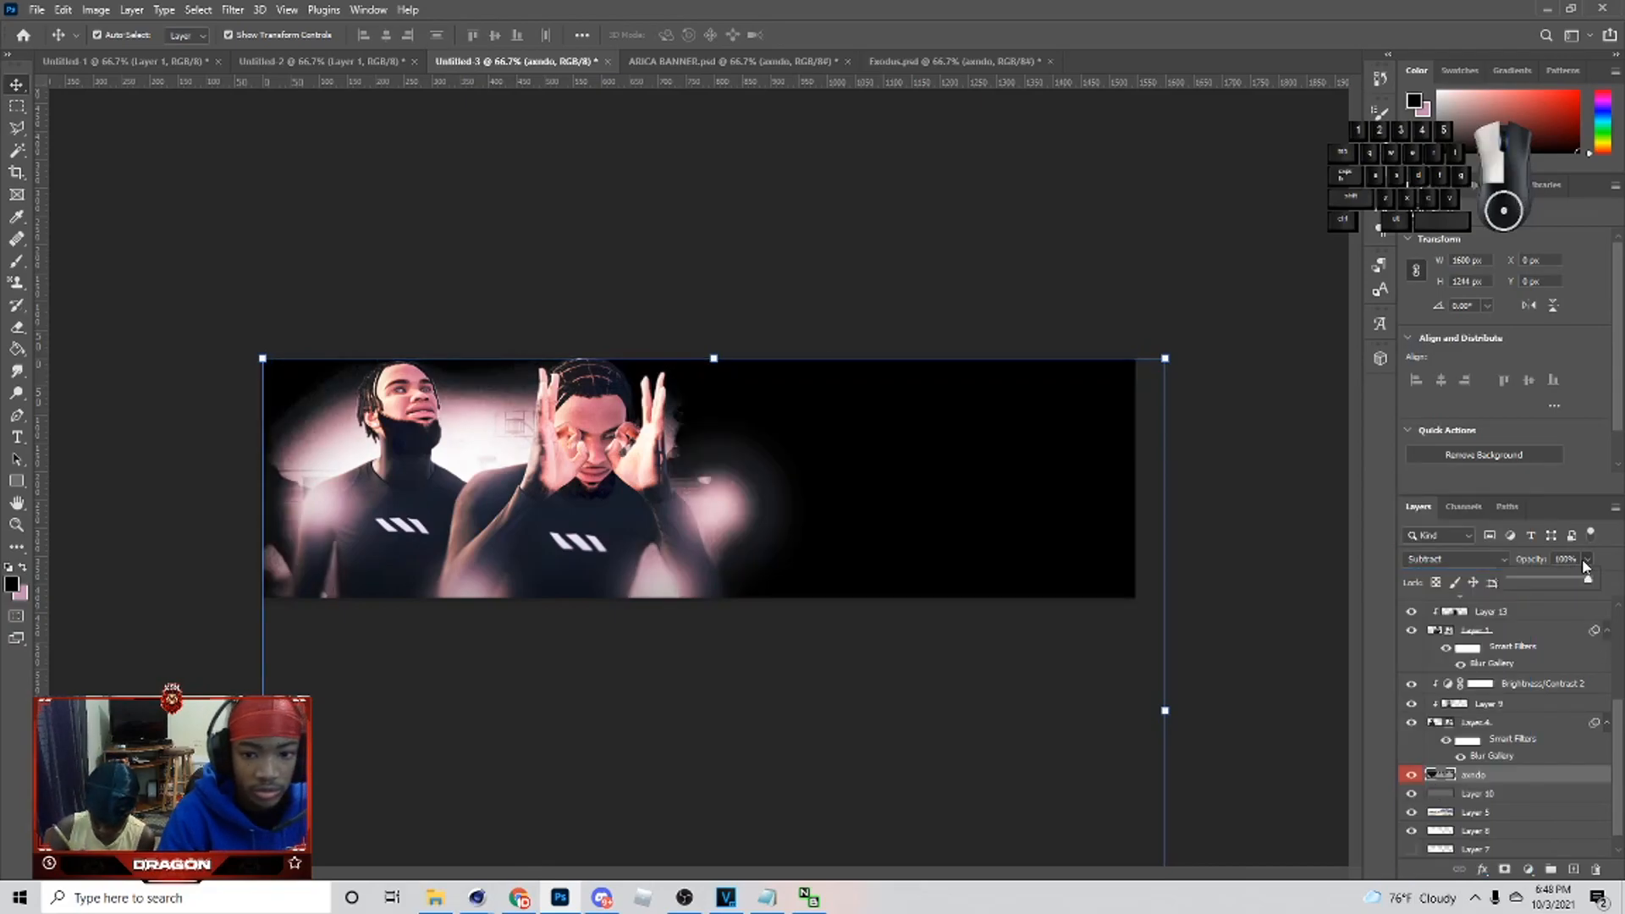
{"action": "left_click_drag", "start_coordinate": [1511, 572], "coordinate": [1518, 582]}
- Scale the splatter texture to about 96.6% to match the banner's width and move it up to cover the whole banner
{"action": "left_click_drag", "start_coordinate": [1179, 703], "coordinate": [1086, 712]}
{"action": "left_click_drag", "start_coordinate": [888, 721], "coordinate": [880, 582]}
{"action": "left_click_drag", "start_coordinate": [1086, 575], "coordinate": [1136, 574]}
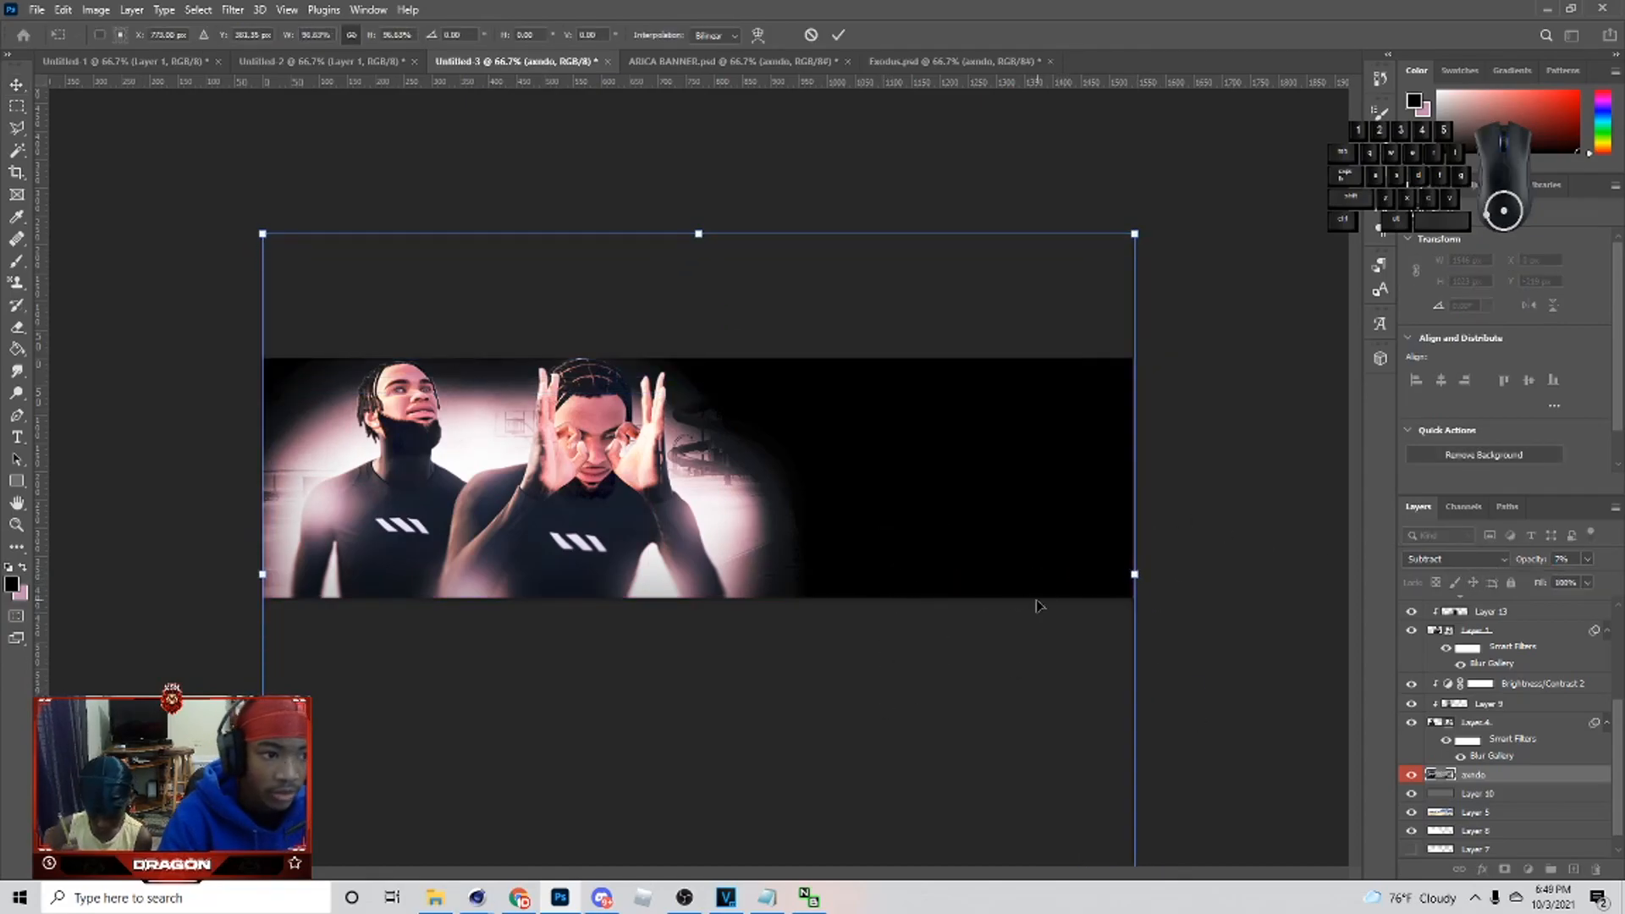
{"action": "left_click_drag", "start_coordinate": [1039, 606], "coordinate": [1041, 551]}
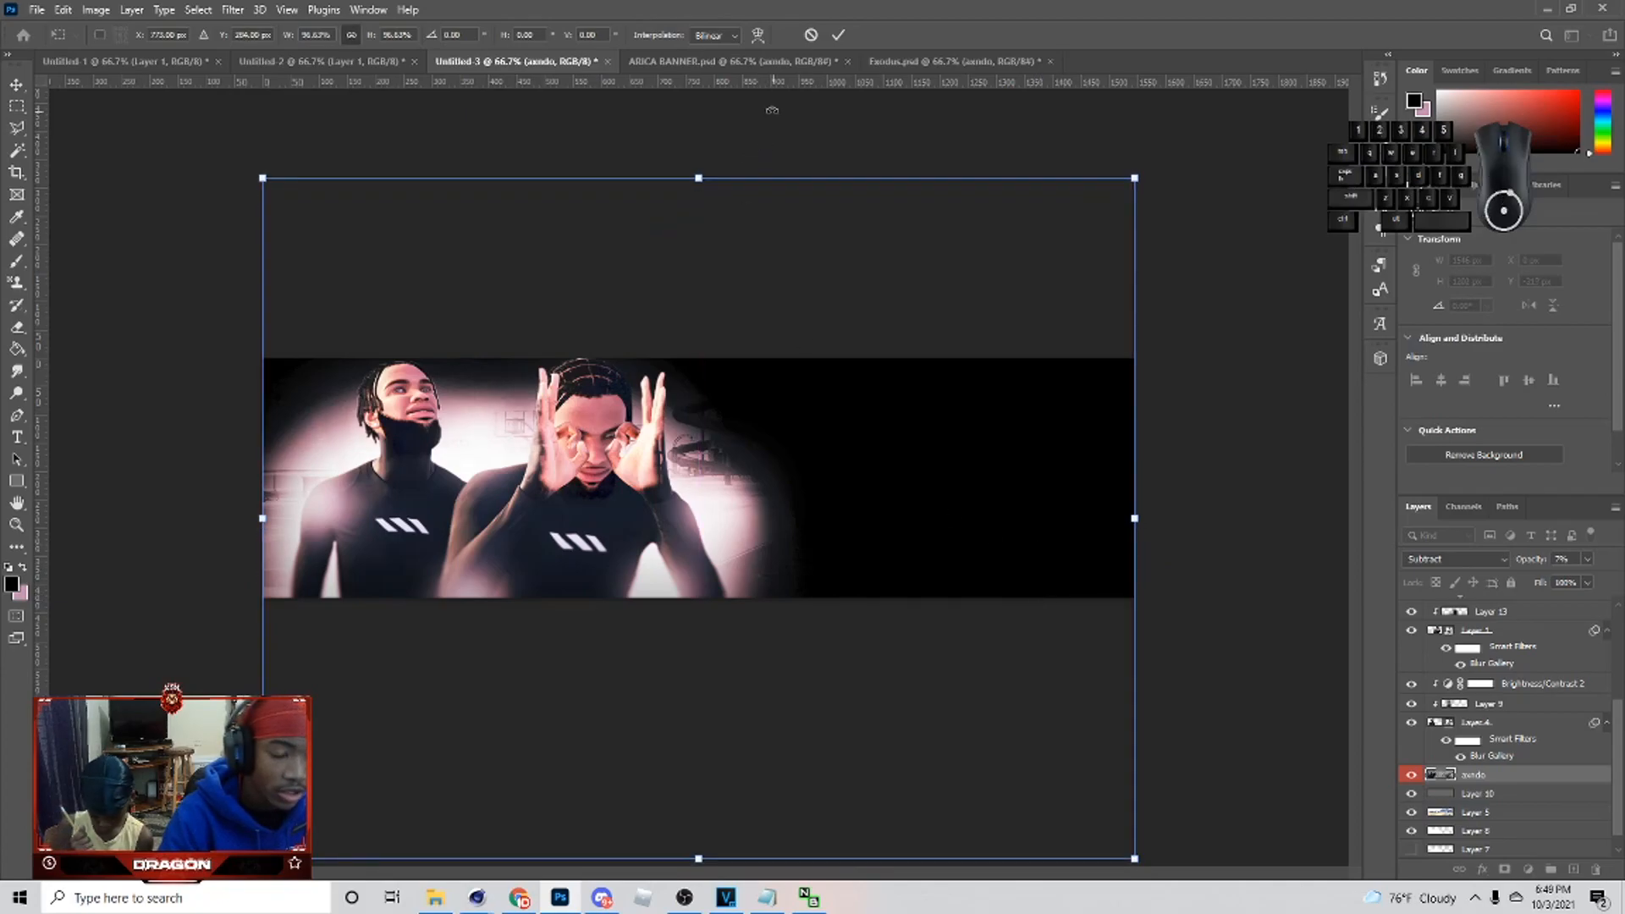
- Create a layer above Layer 11 and paint soft white (ffffff) haze along the banner's lower edge
{"action": "left_click", "coordinate": [1525, 749]}
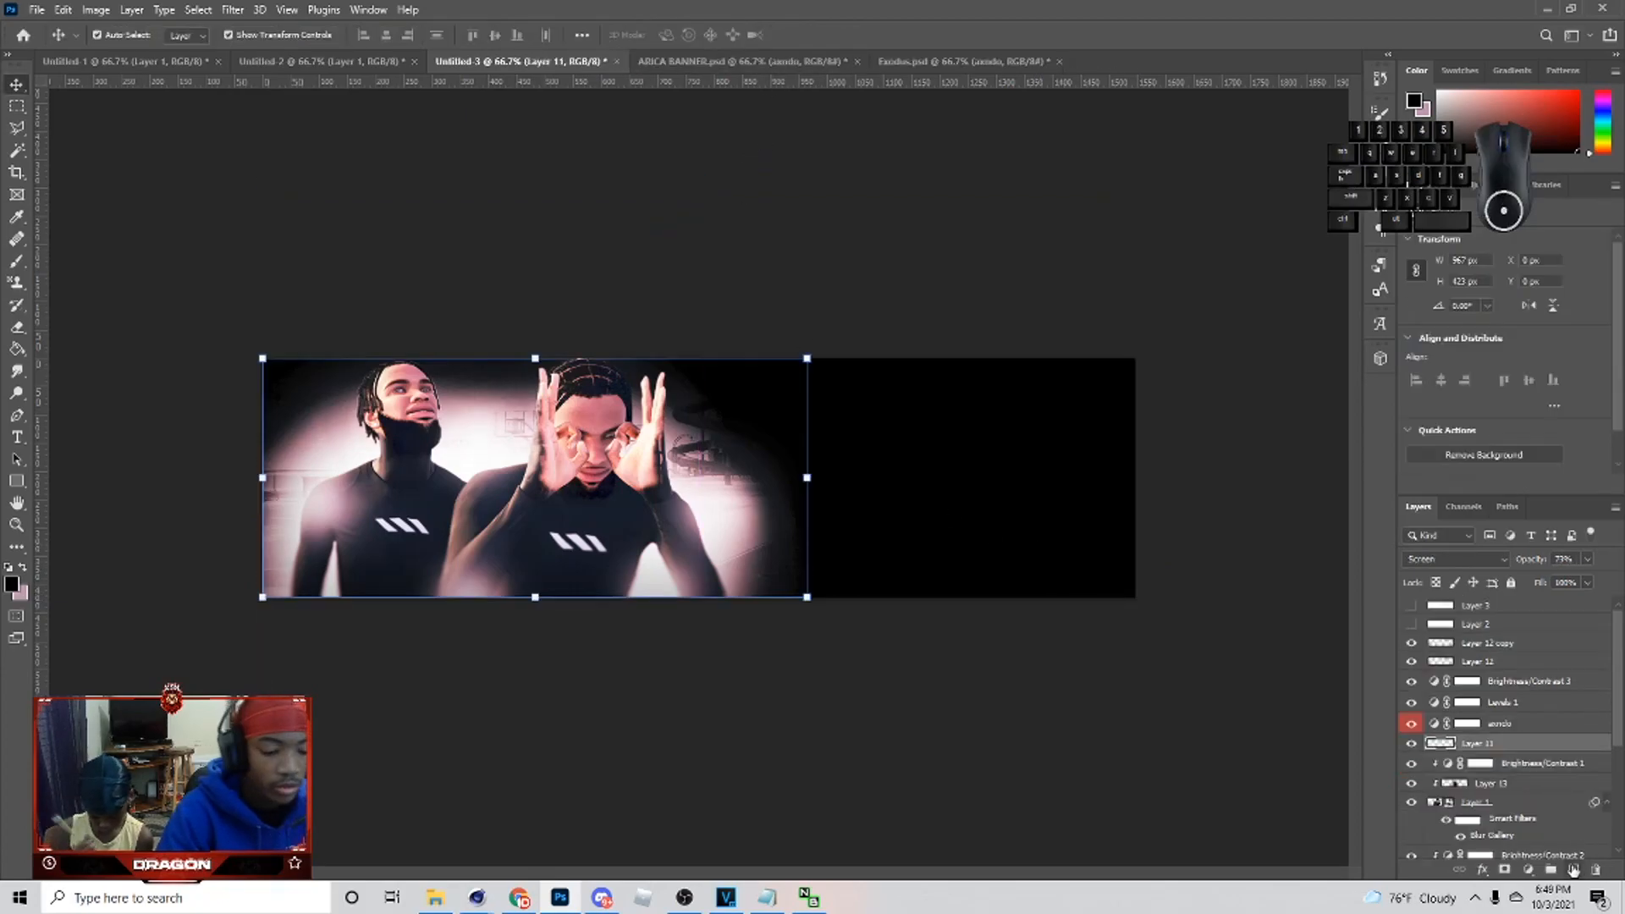
{"action": "left_click", "coordinate": [1572, 869]}
{"action": "key", "text": "b"}
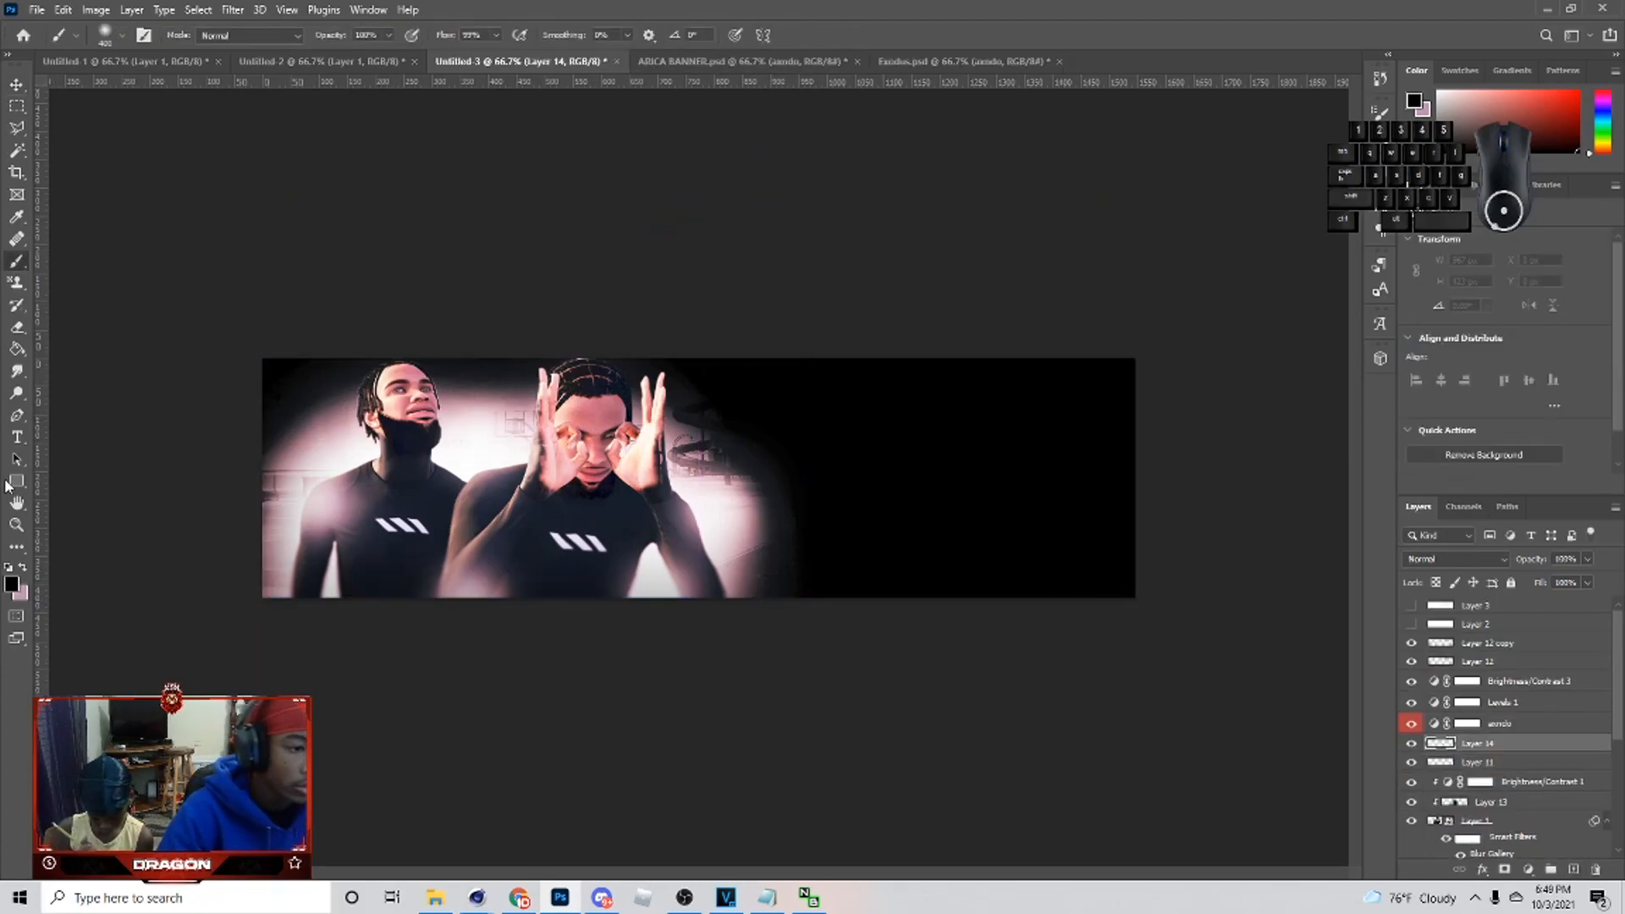
{"action": "left_click", "coordinate": [12, 586]}
{"action": "type", "text": "ffffff"}
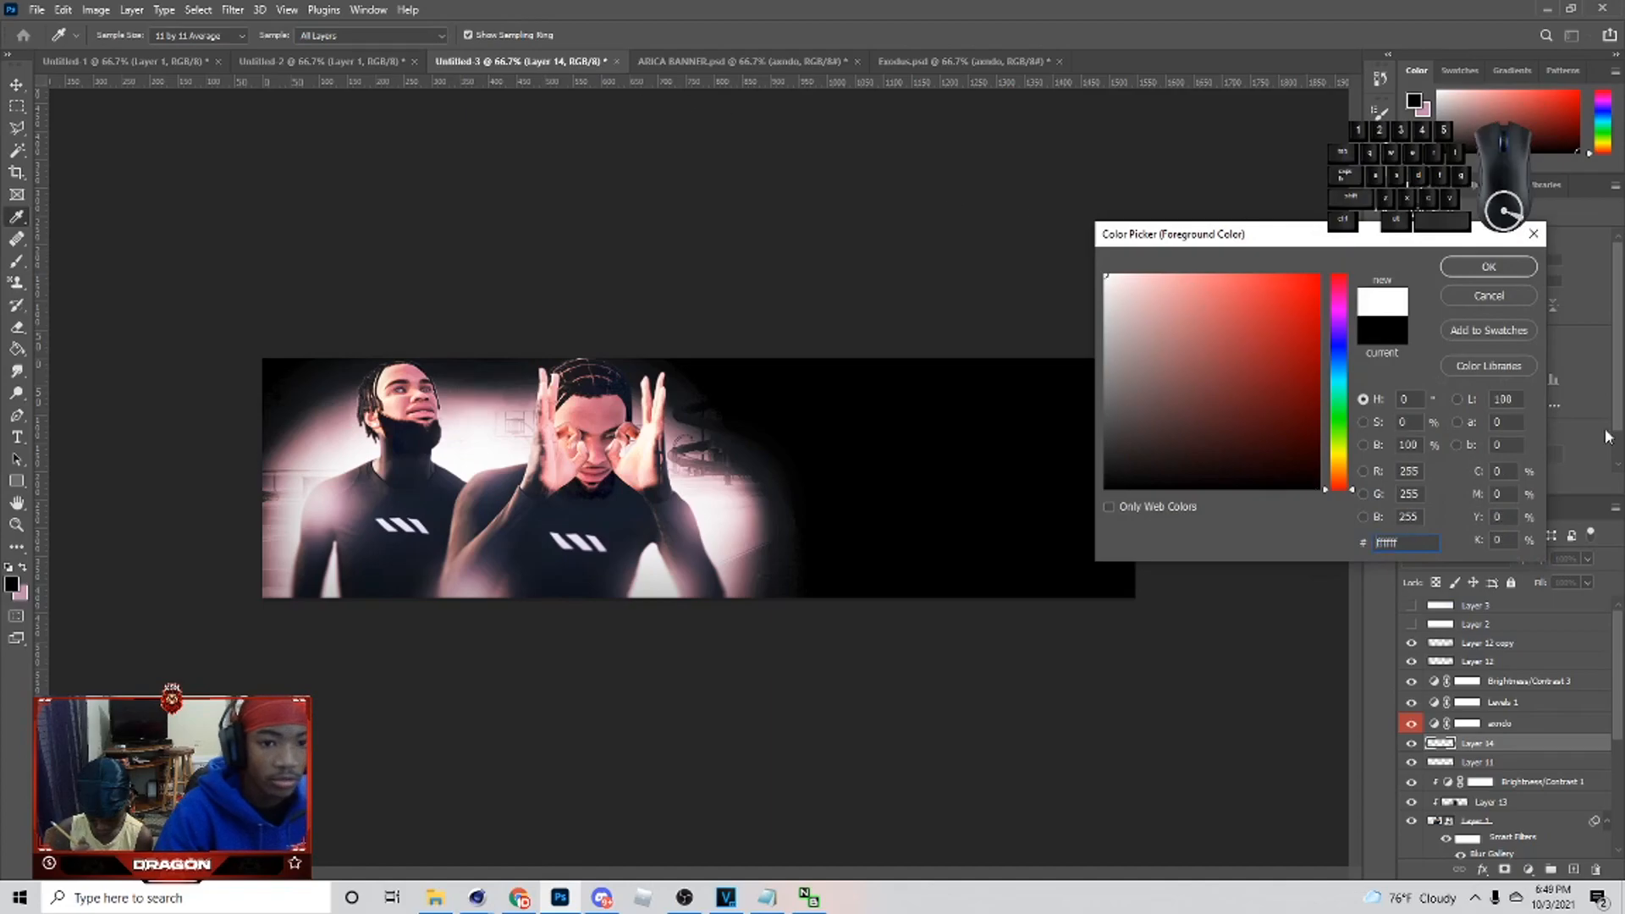
{"action": "left_click", "coordinate": [1457, 266]}
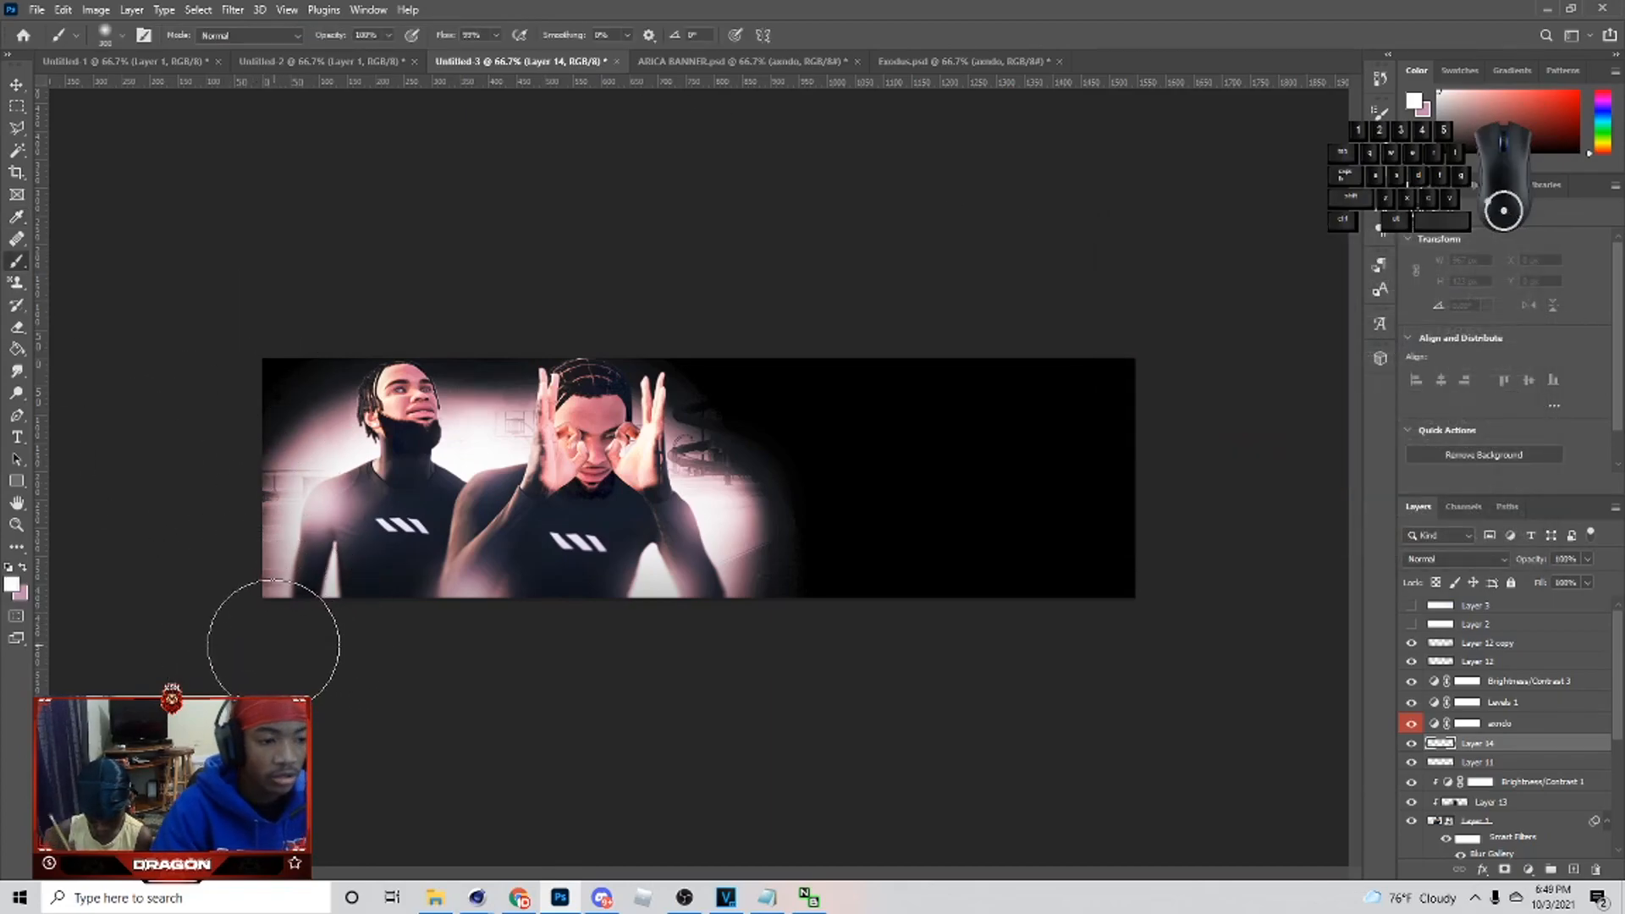
{"action": "left_click_drag", "start_coordinate": [373, 679], "coordinate": [745, 688]}
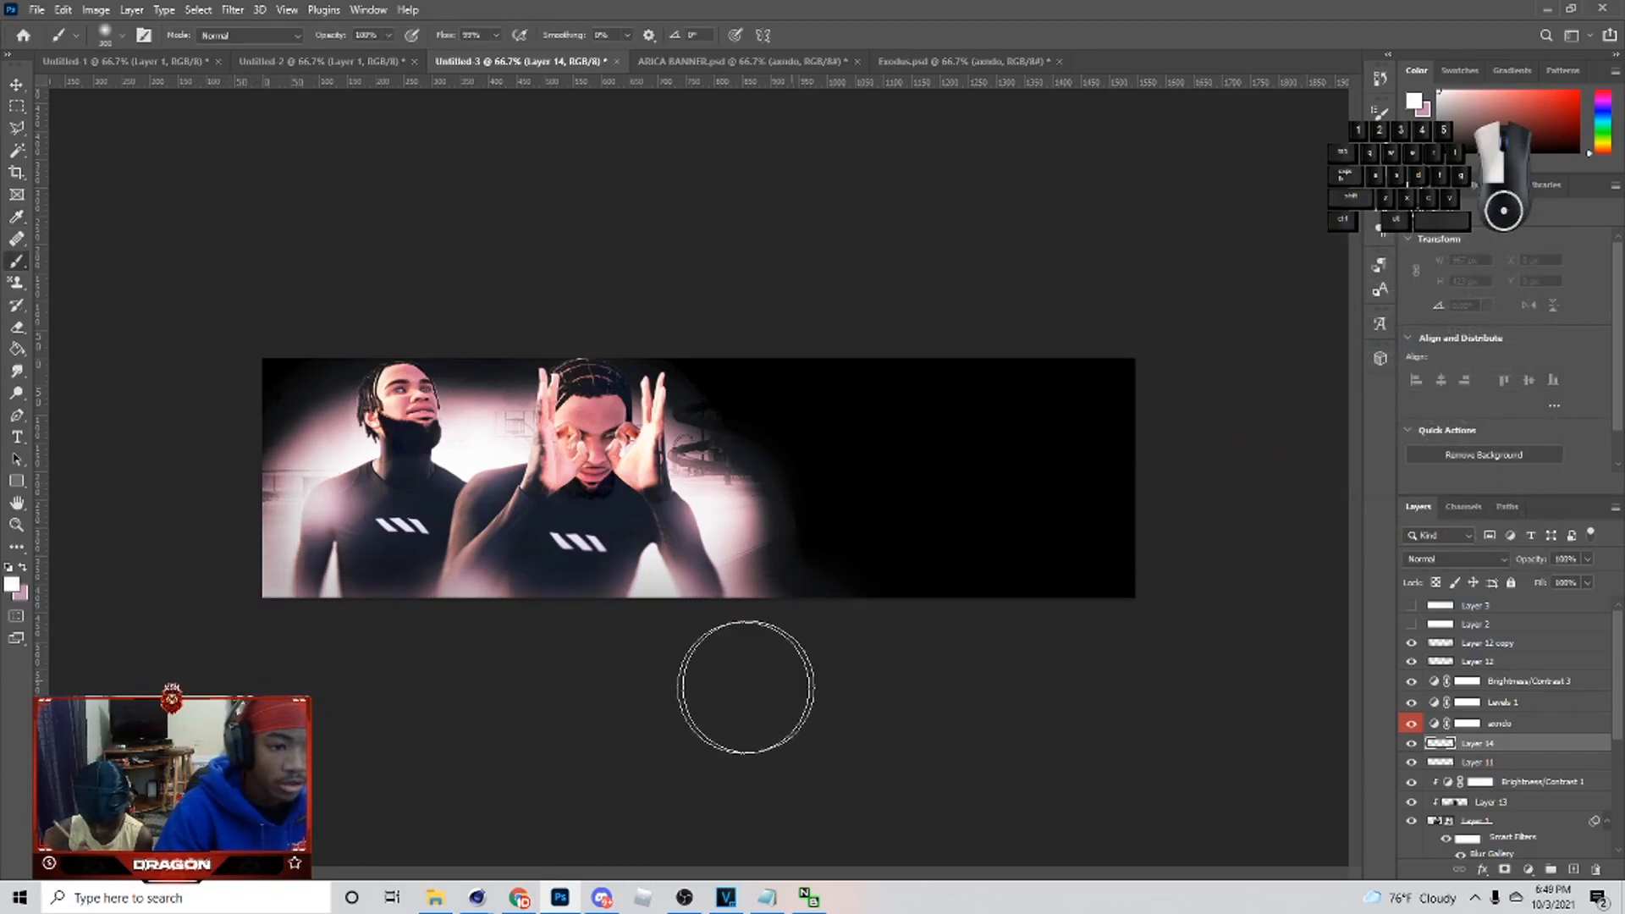
{"action": "left_click_drag", "start_coordinate": [279, 653], "coordinate": [873, 685]}
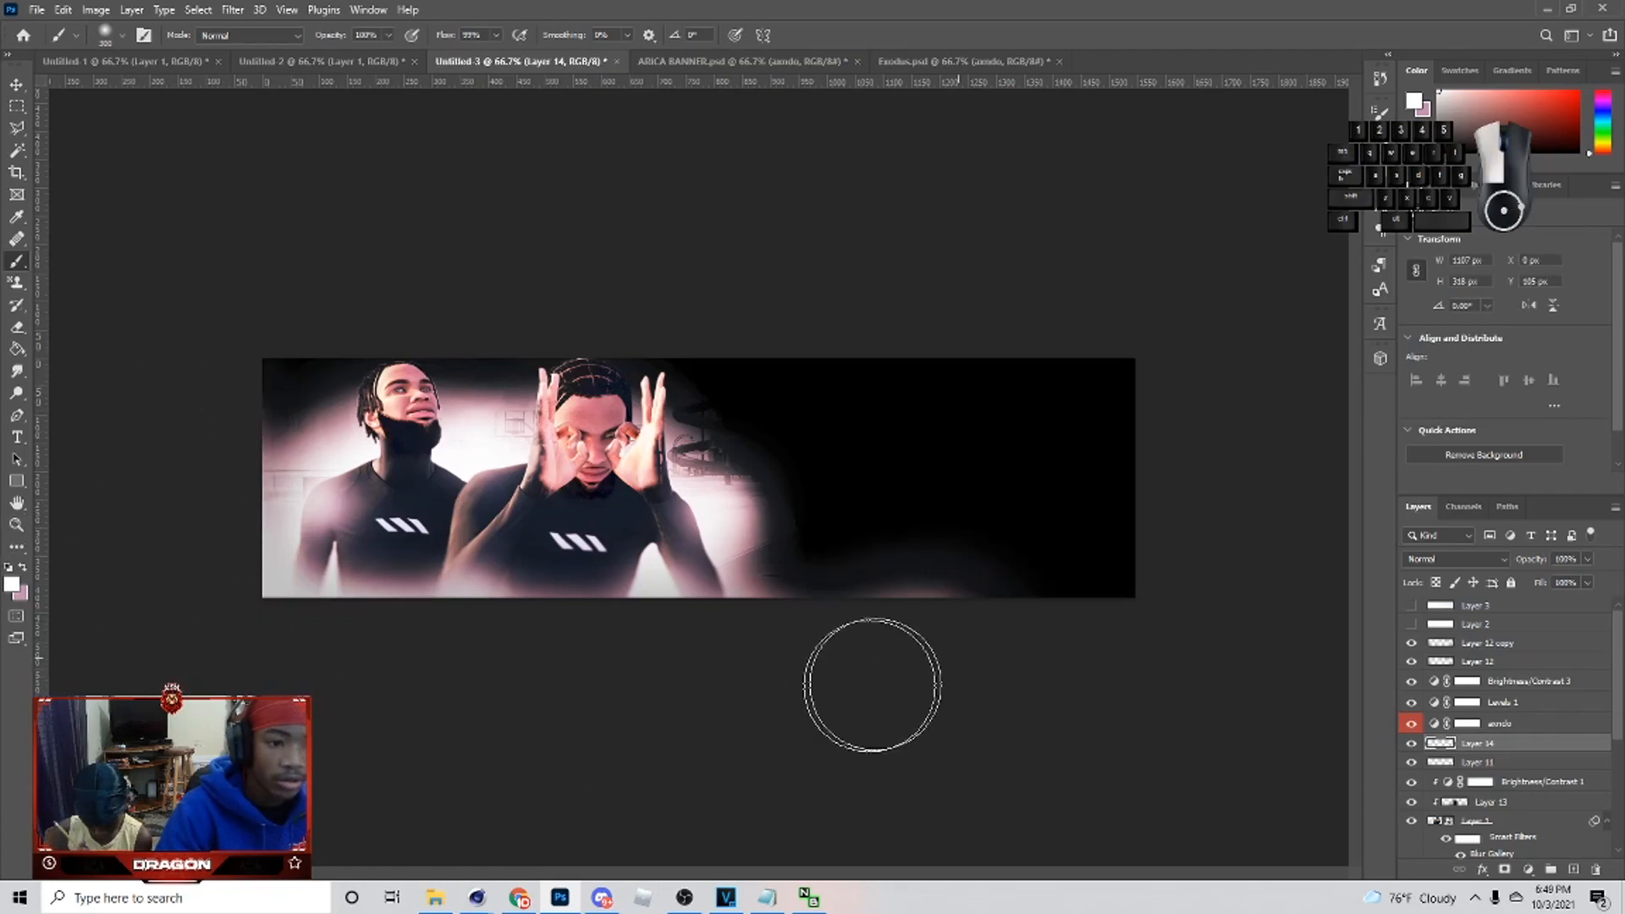
{"action": "left_click_drag", "start_coordinate": [762, 634], "coordinate": [1108, 632]}
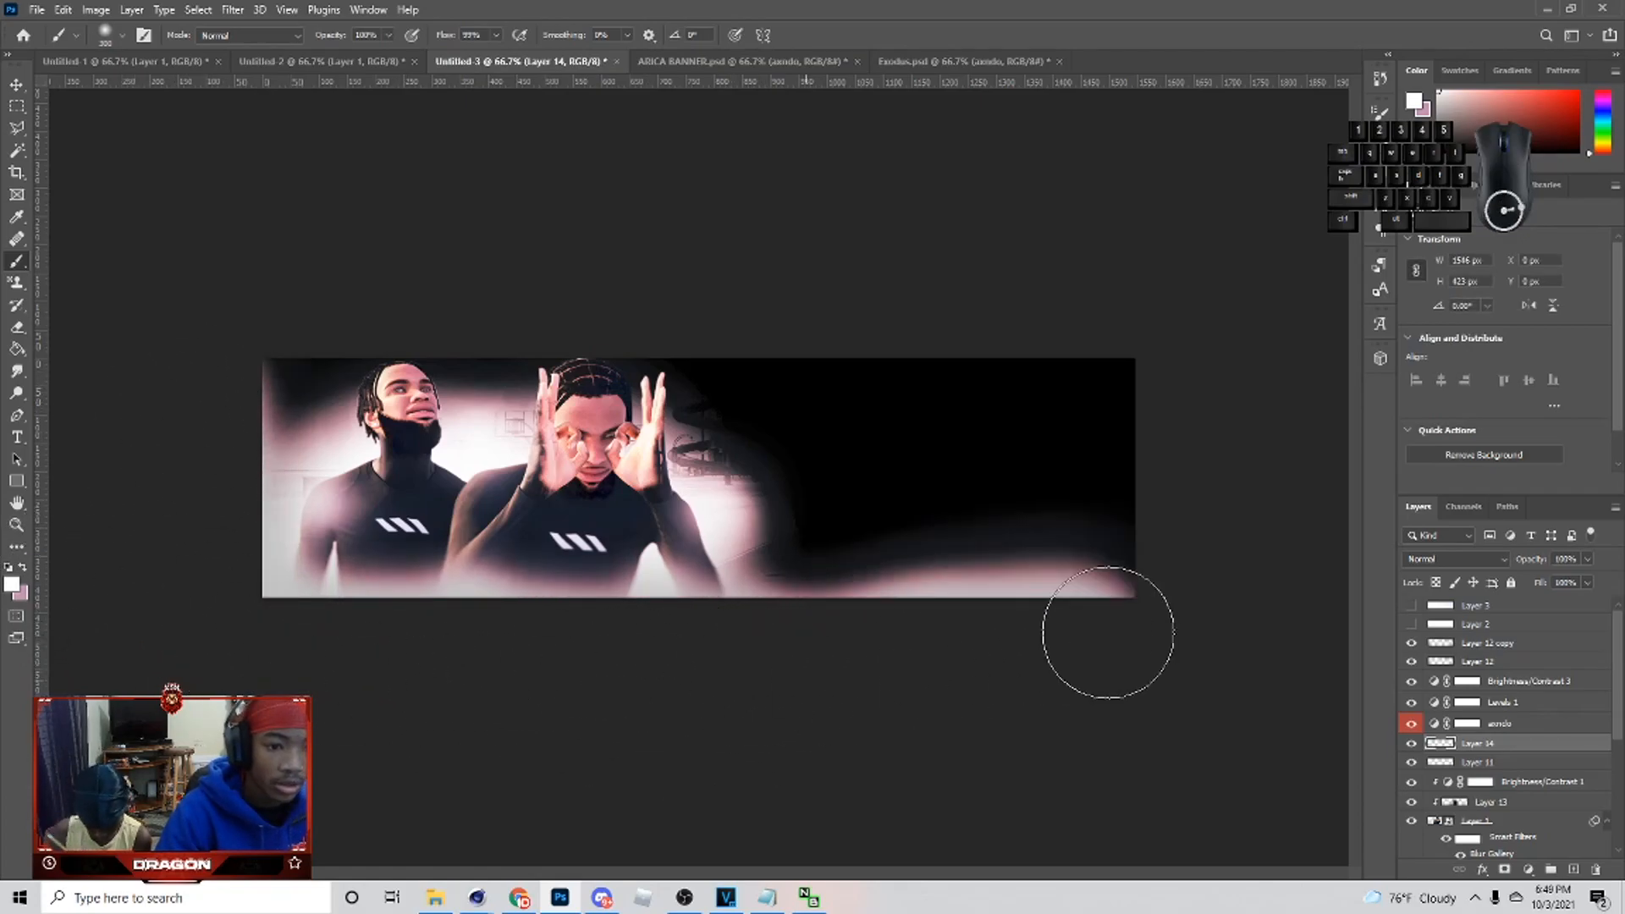
- Apply a Gaussian Blur with a radius of about 95.6 pixels to the white haze on Layer 14
{"action": "key", "text": "v"}
{"action": "left_click", "coordinate": [233, 10]}
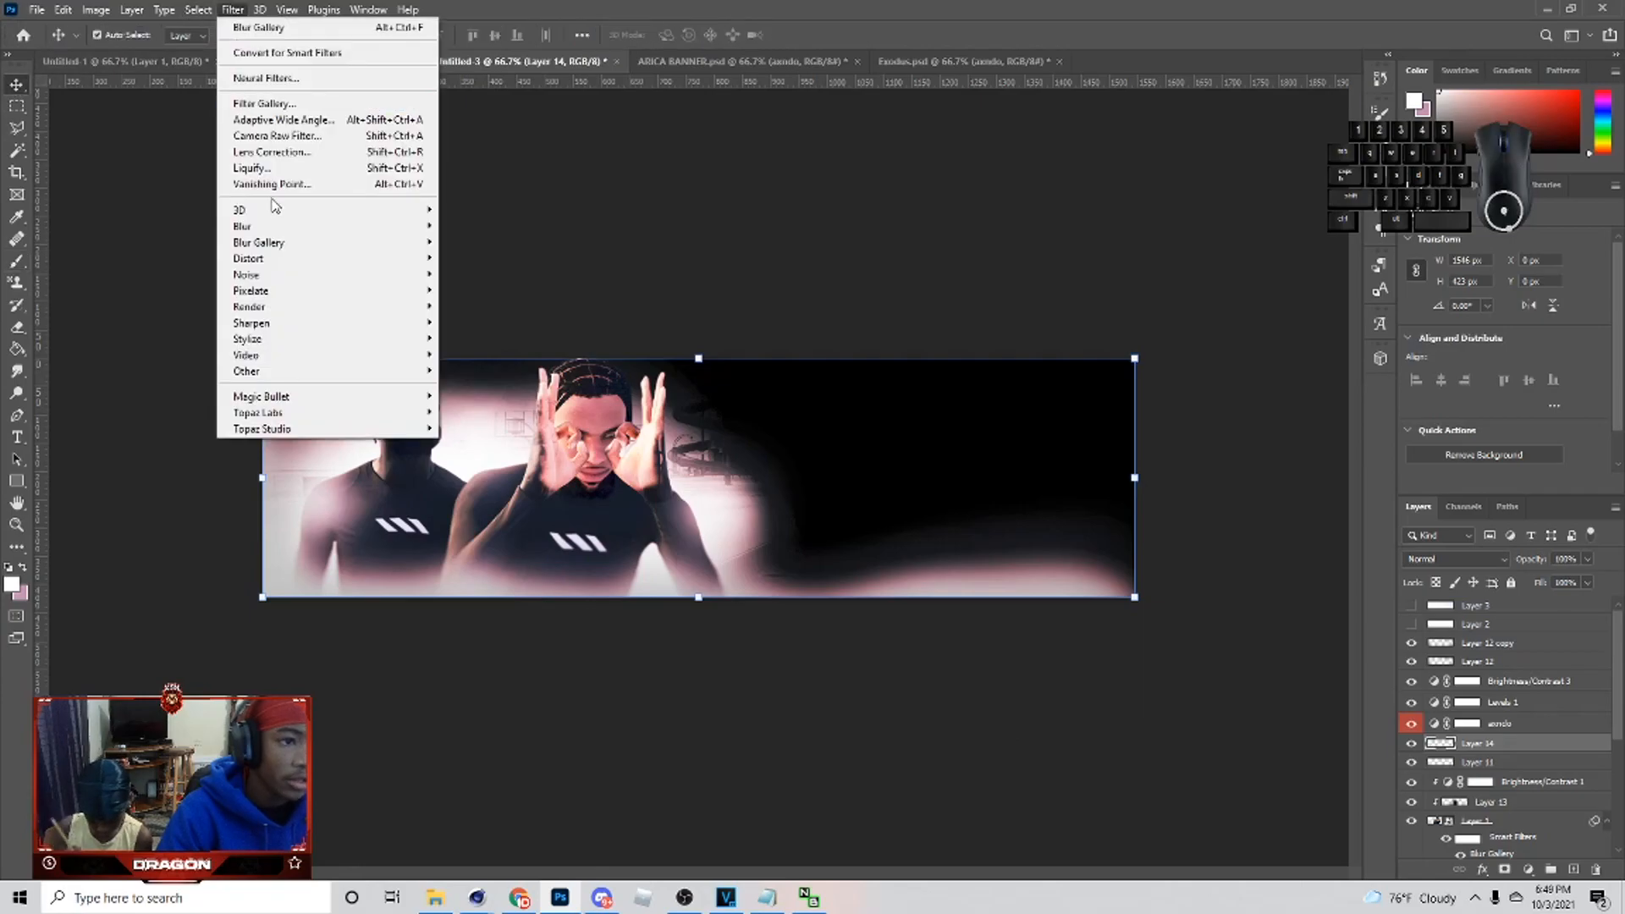
{"action": "mouse_move", "coordinate": [254, 226]}
{"action": "left_click", "coordinate": [478, 290]}
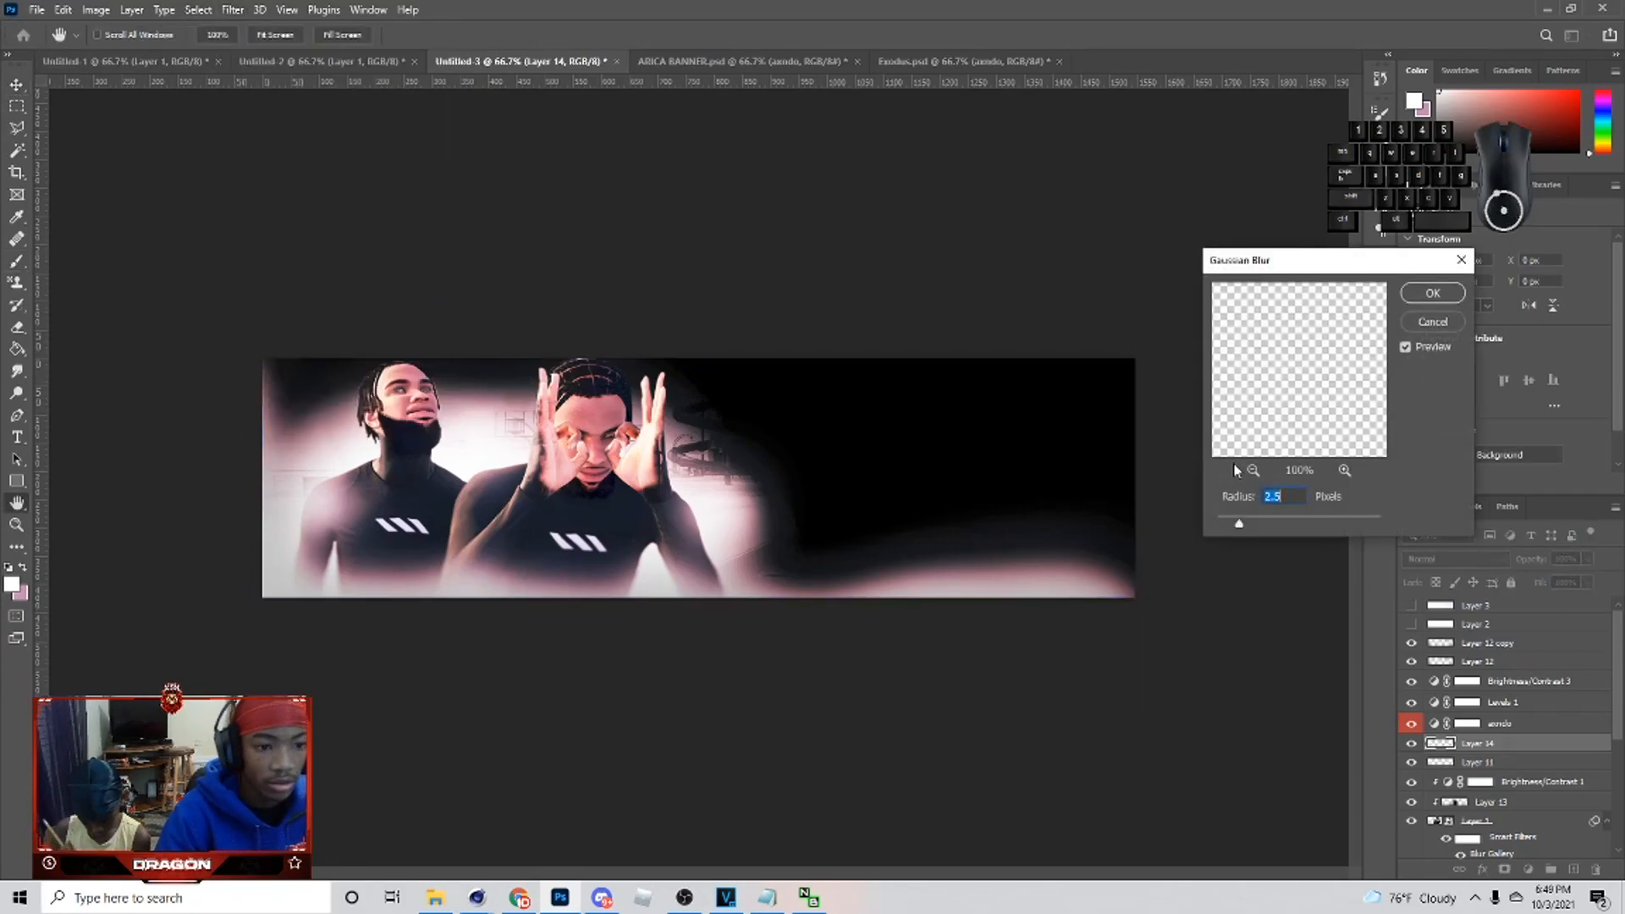
{"action": "left_click", "coordinate": [1305, 522]}
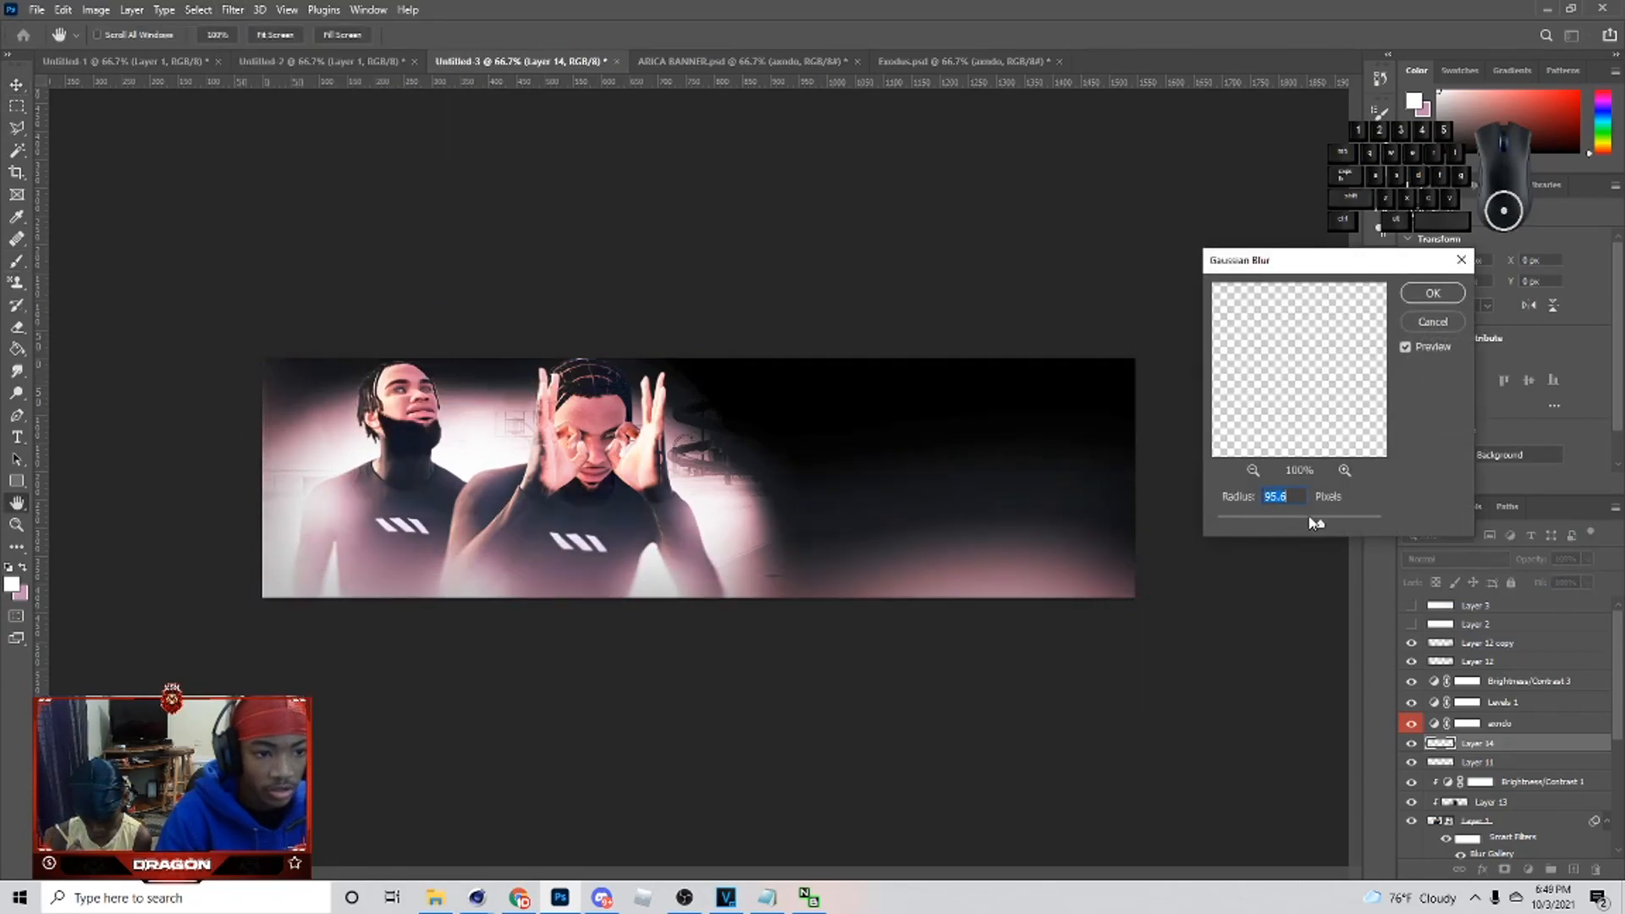
{"action": "left_click", "coordinate": [1433, 293]}
- Set Layer 14 to Screen and reduce its opacity to about 71%
{"action": "left_click", "coordinate": [1451, 559]}
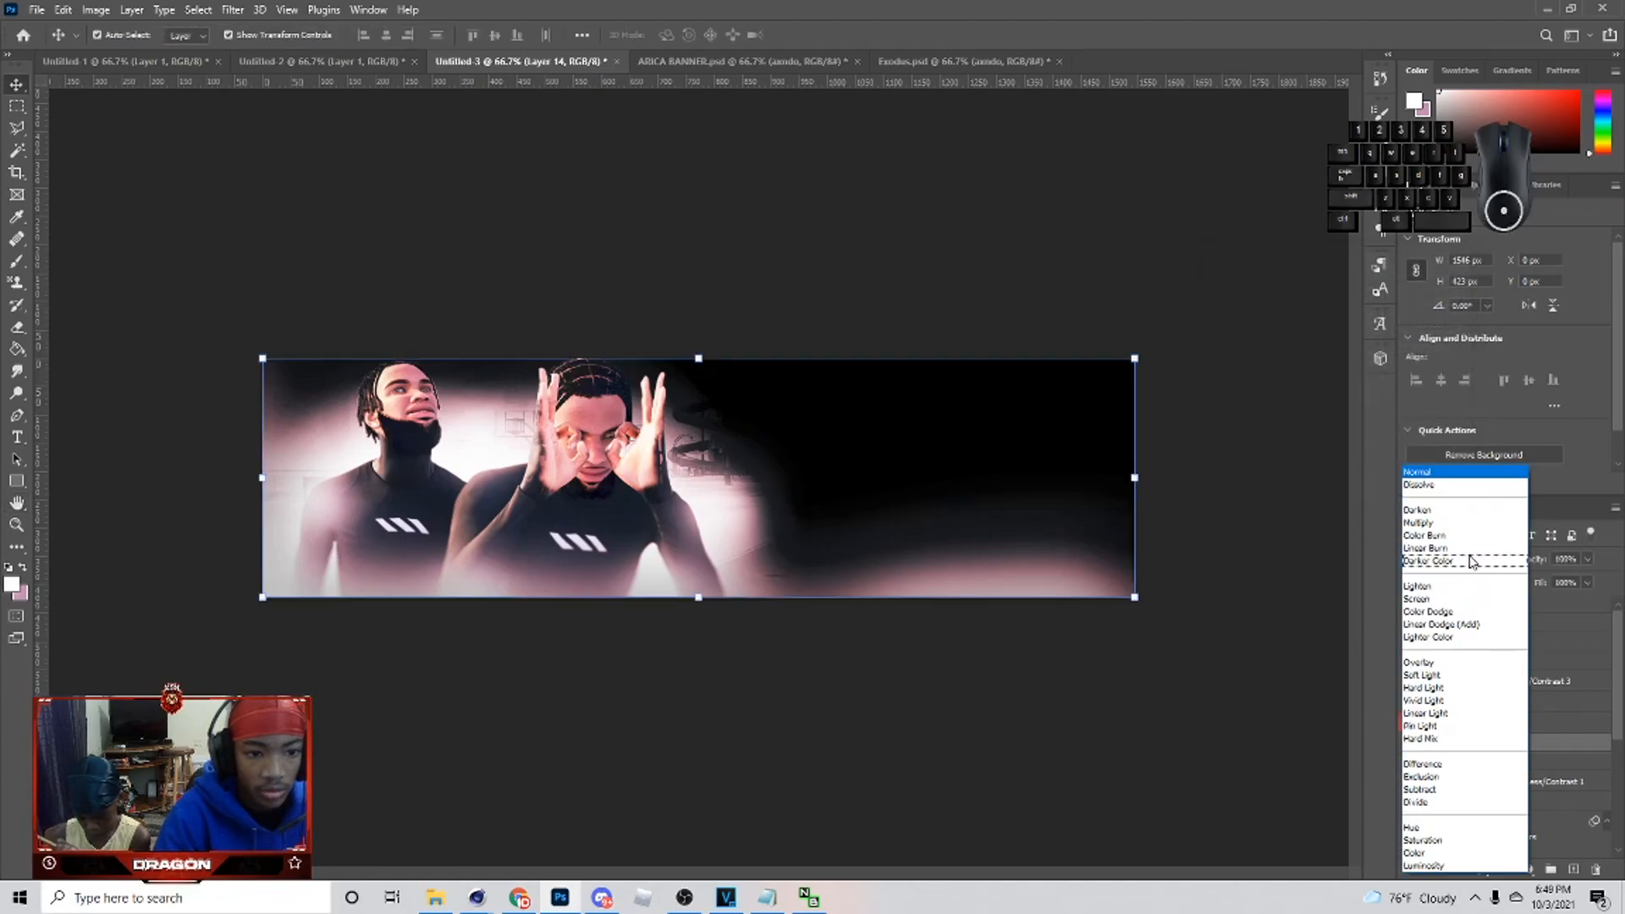
{"action": "left_click", "coordinate": [1459, 603]}
{"action": "left_click", "coordinate": [1449, 559]}
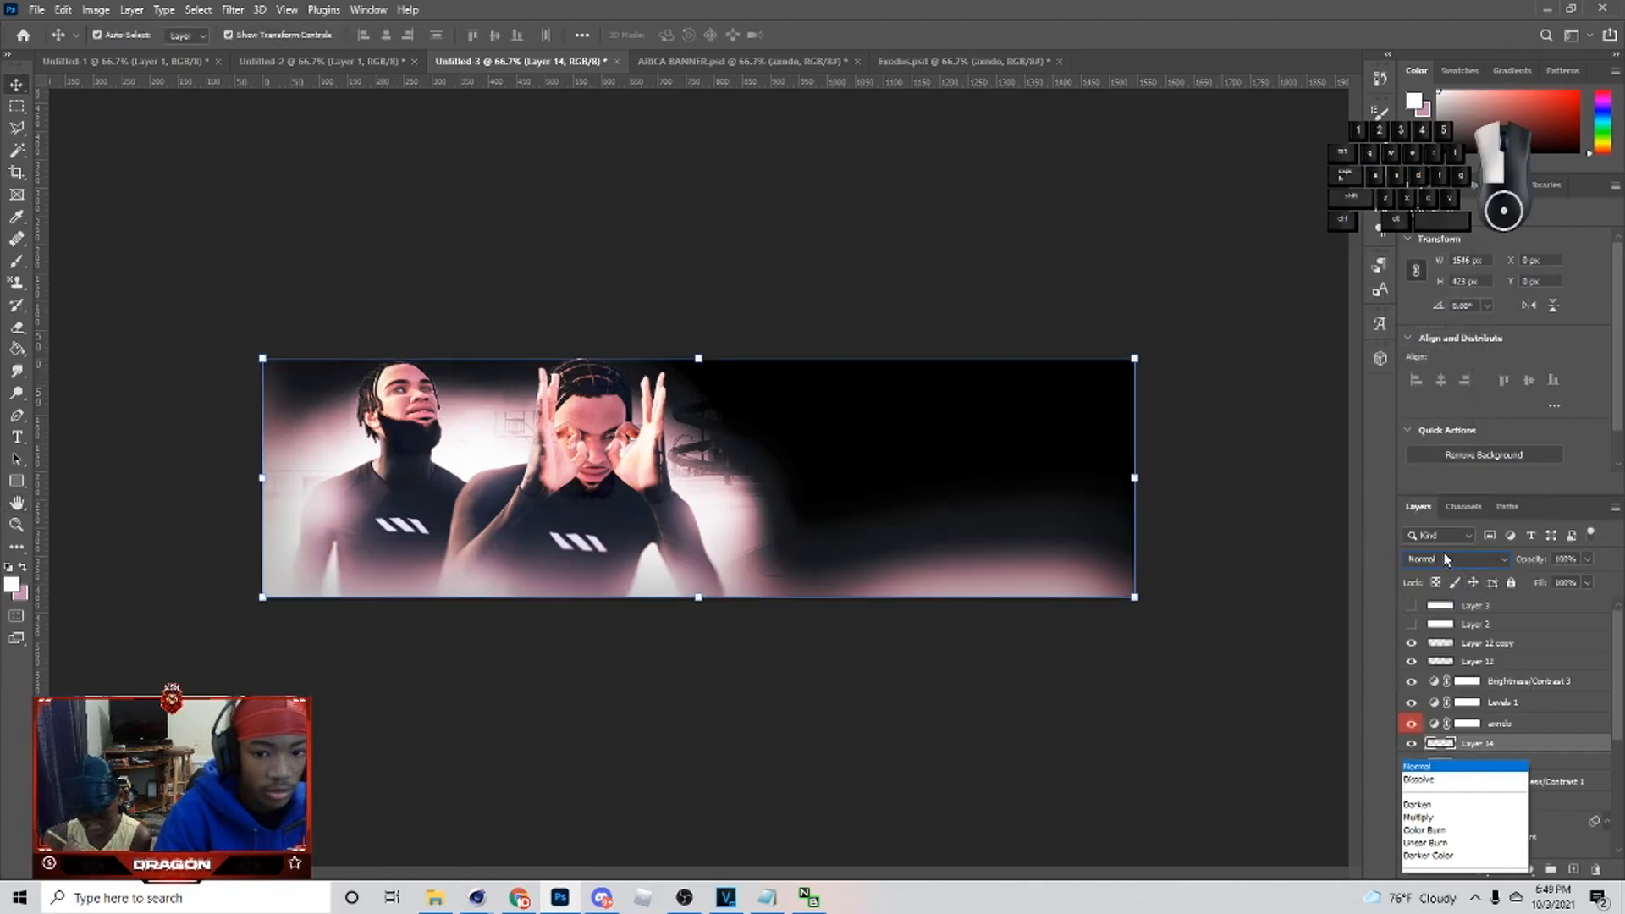
{"action": "left_click", "coordinate": [1458, 603]}
{"action": "left_click", "coordinate": [1587, 559]}
{"action": "left_click_drag", "start_coordinate": [1527, 579], "coordinate": [1565, 584]}
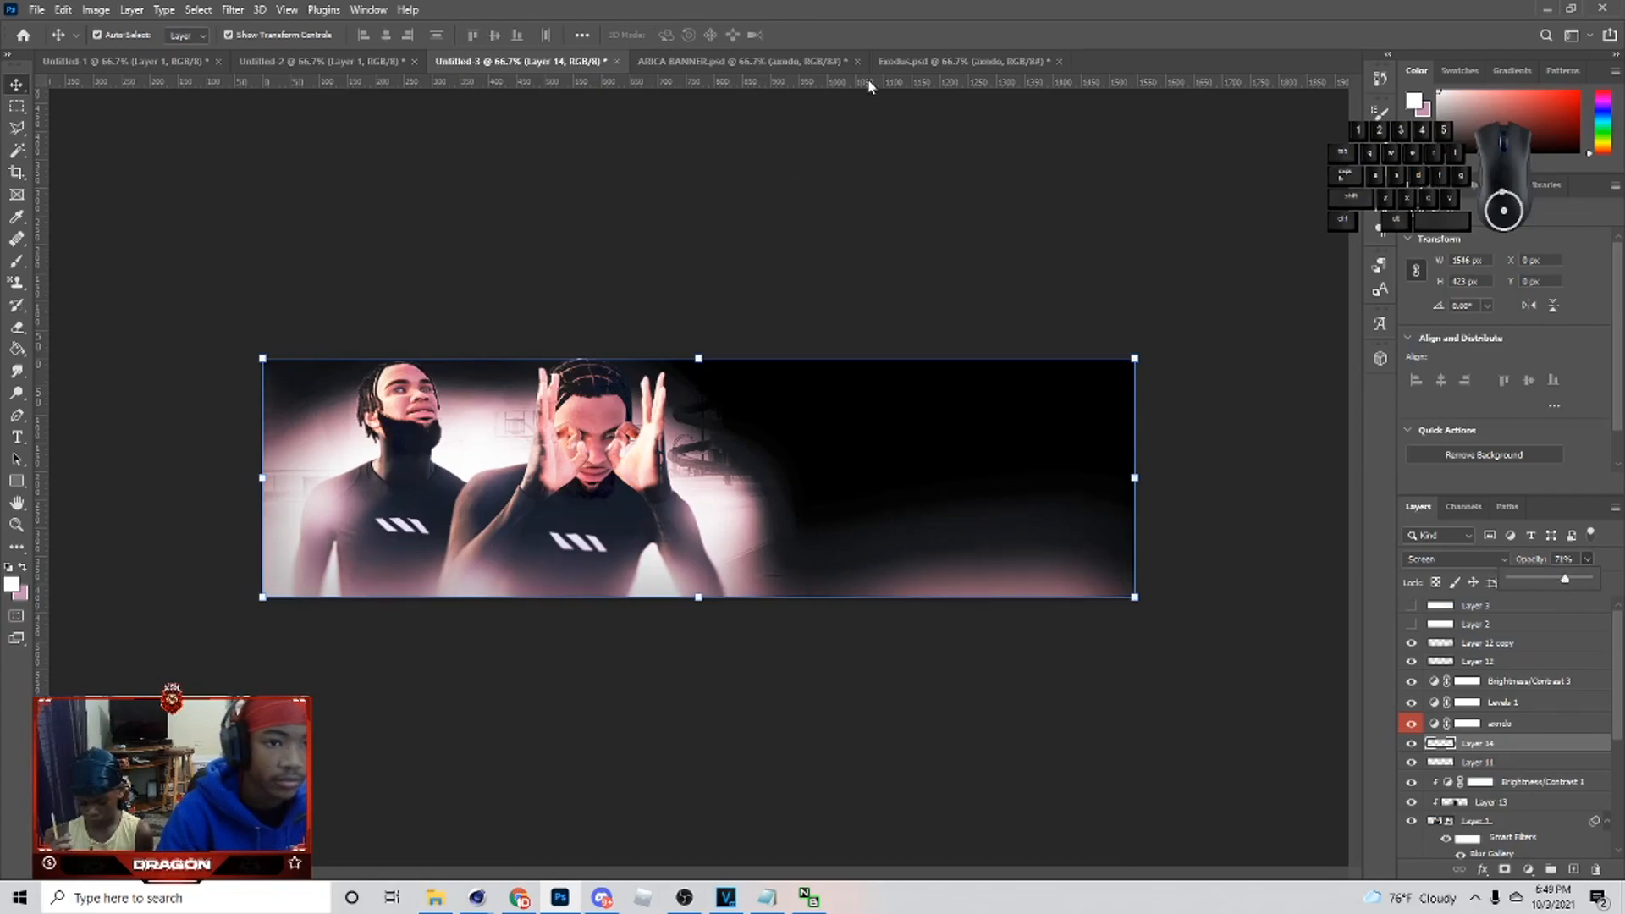
- Copy the fire image from the Explosions group of Exodus.psd into the banner above the splatter texture and set it to Screen
{"action": "left_click", "coordinate": [890, 64]}
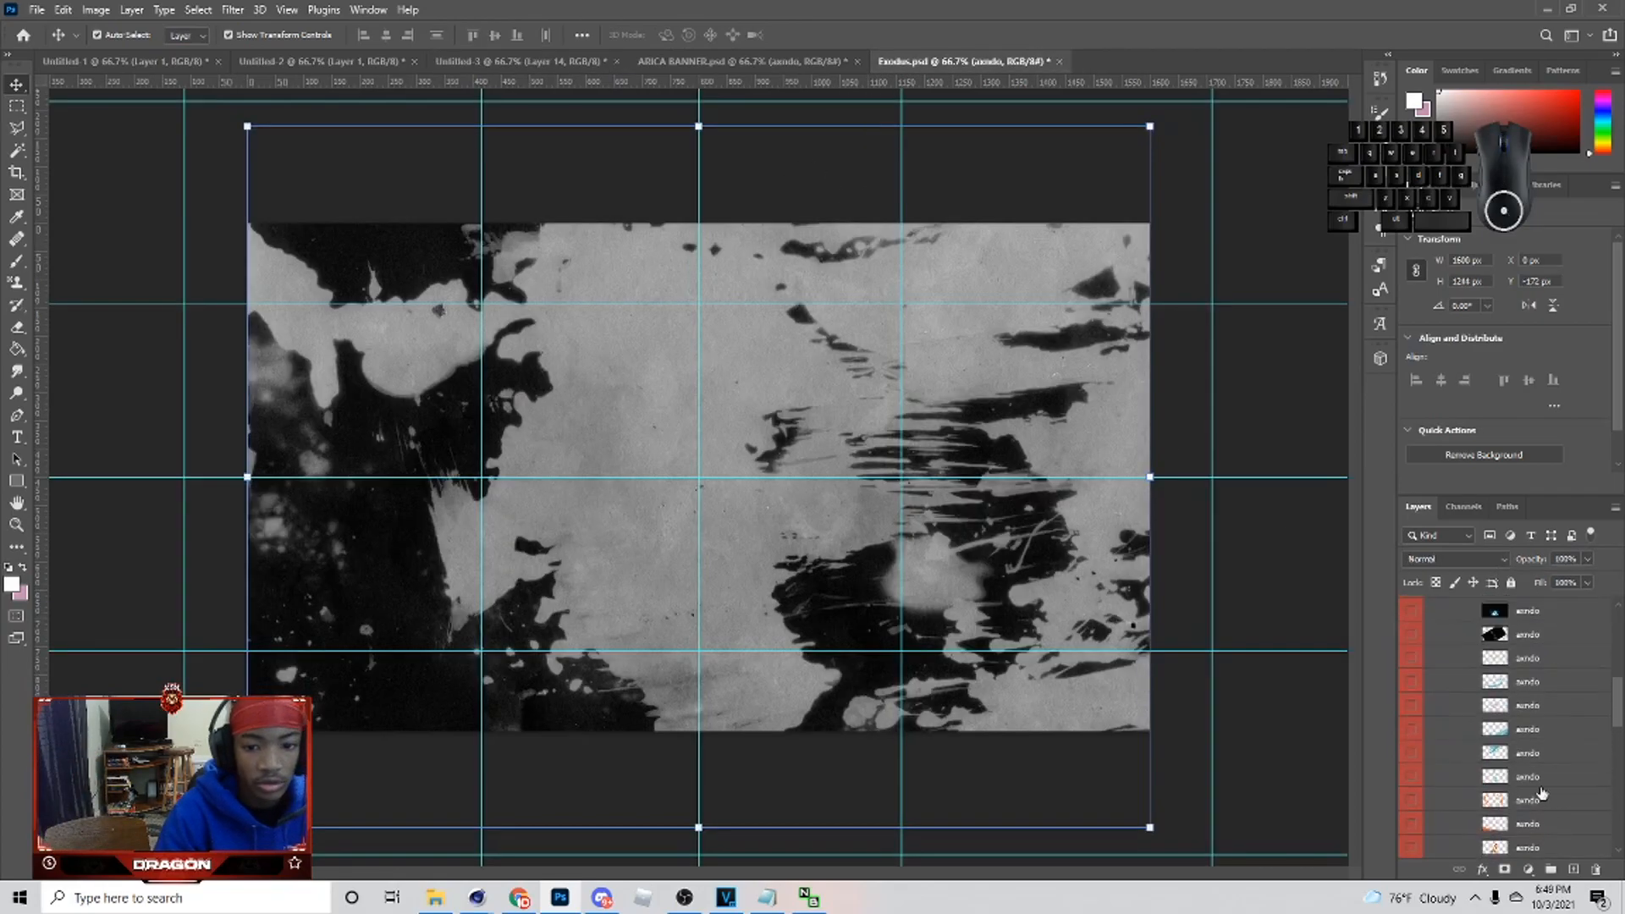
{"action": "scroll", "coordinate": [1542, 793], "scroll_direction": "up", "scroll_amount": 5}
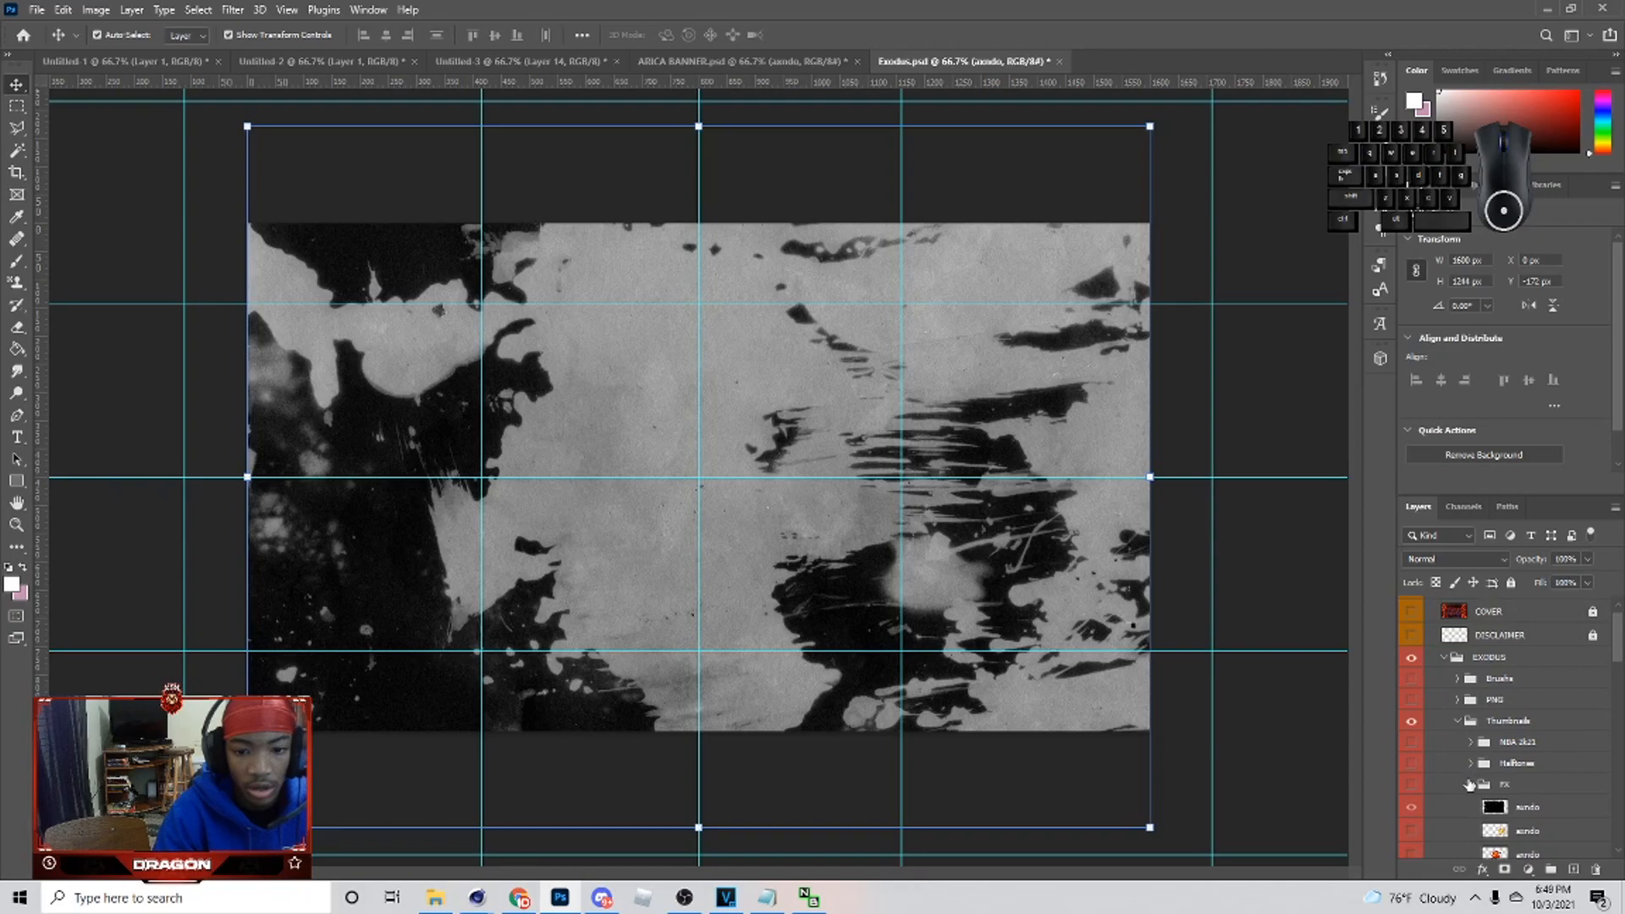
{"action": "left_click", "coordinate": [1470, 783]}
{"action": "left_click", "coordinate": [1457, 722]}
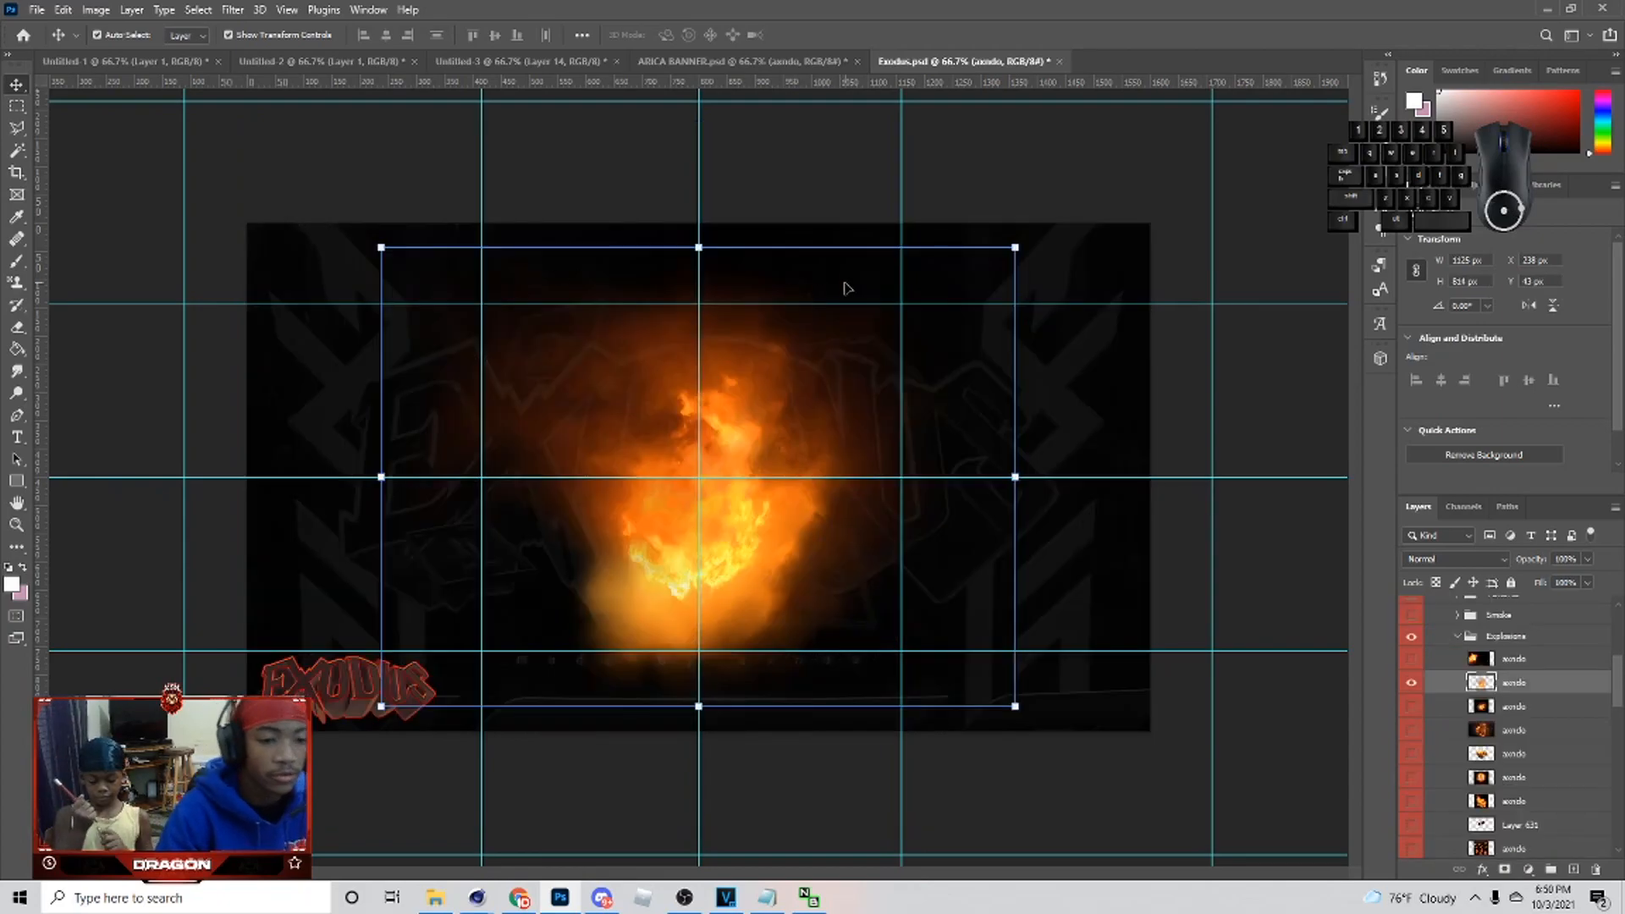
{"action": "left_click", "coordinate": [518, 61]}
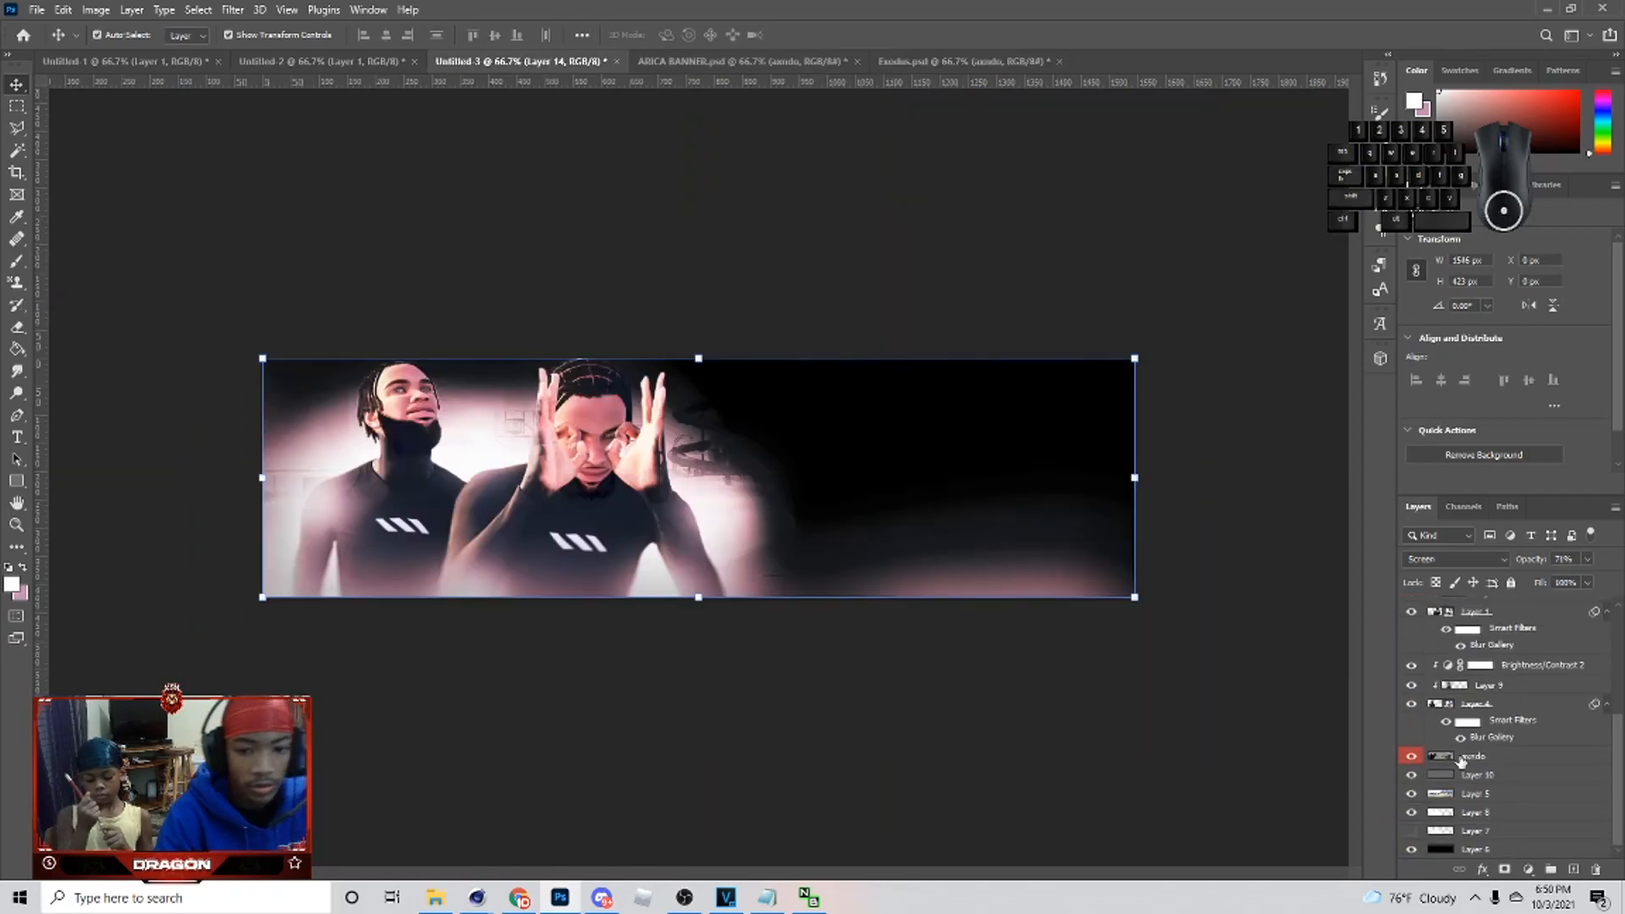
{"action": "key", "text": "ctrl+v"}
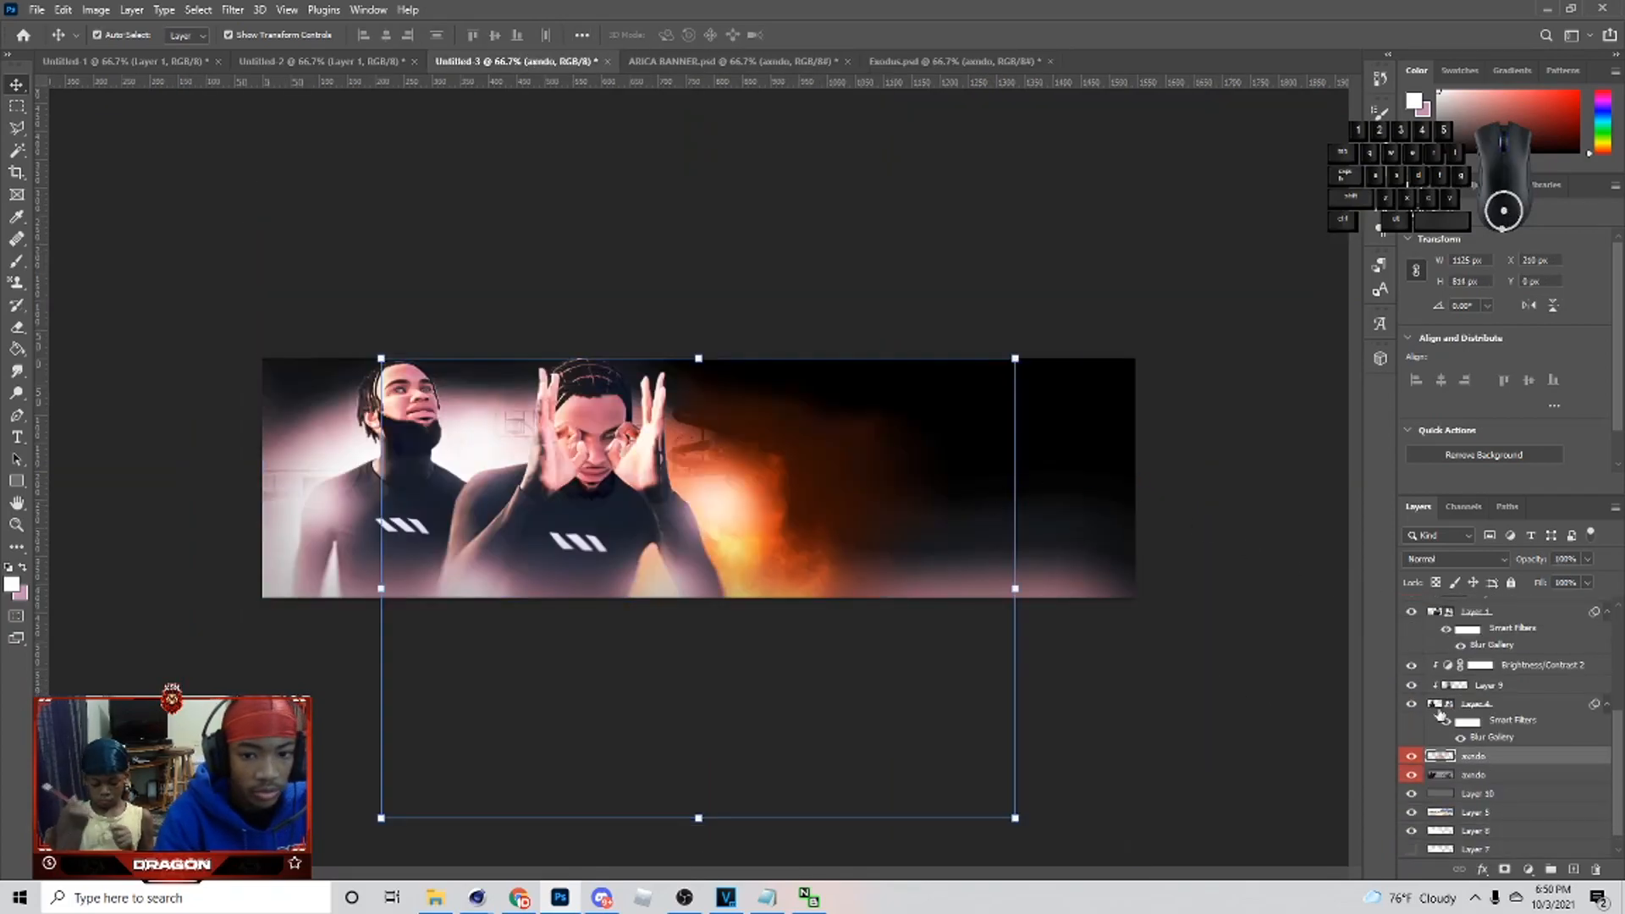
{"action": "left_click", "coordinate": [1447, 561]}
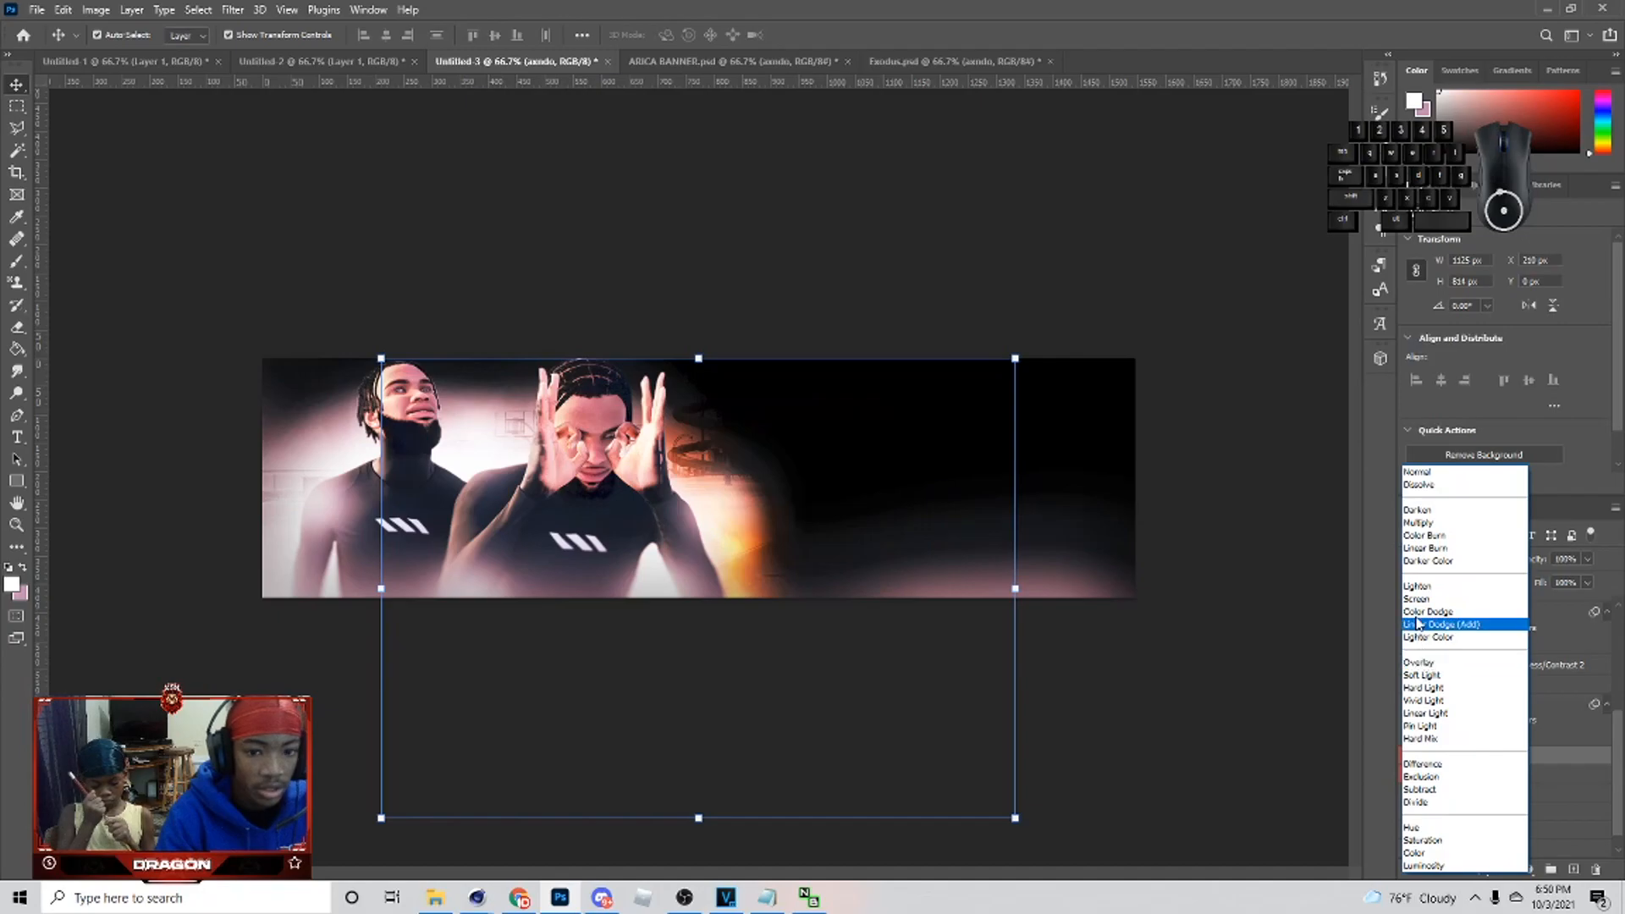
{"action": "left_click", "coordinate": [1417, 599]}
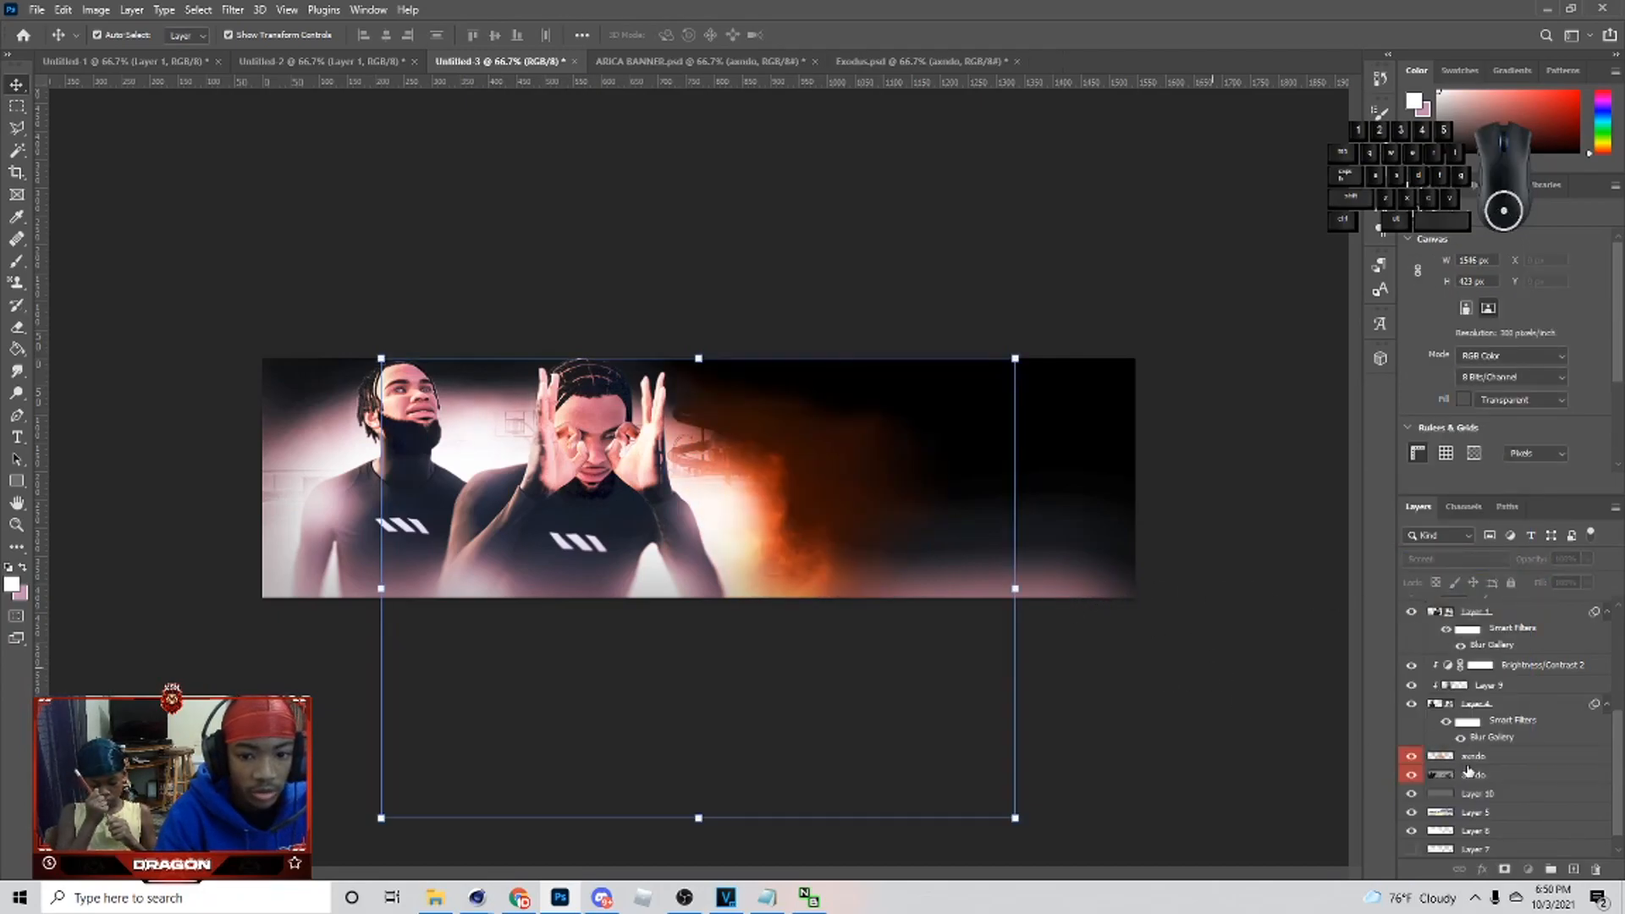
- Colorize the fire layer with Hue/Saturation using a hue of about 301 and a saturation of about 12
{"action": "key", "text": "ctrl+u"}
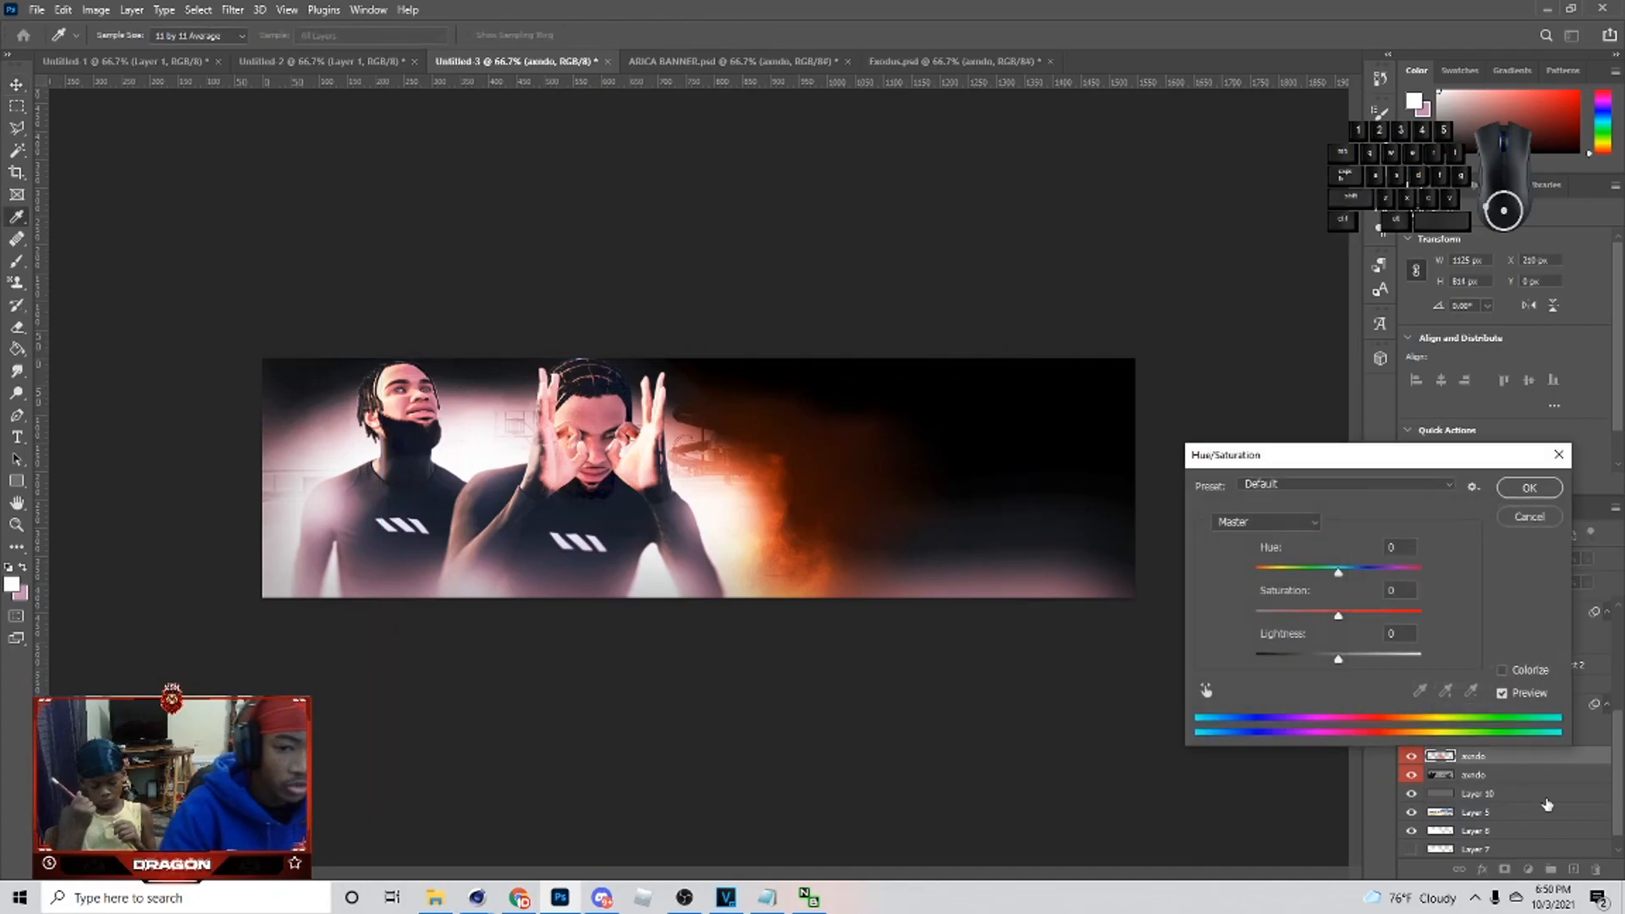
{"action": "left_click", "coordinate": [1503, 670]}
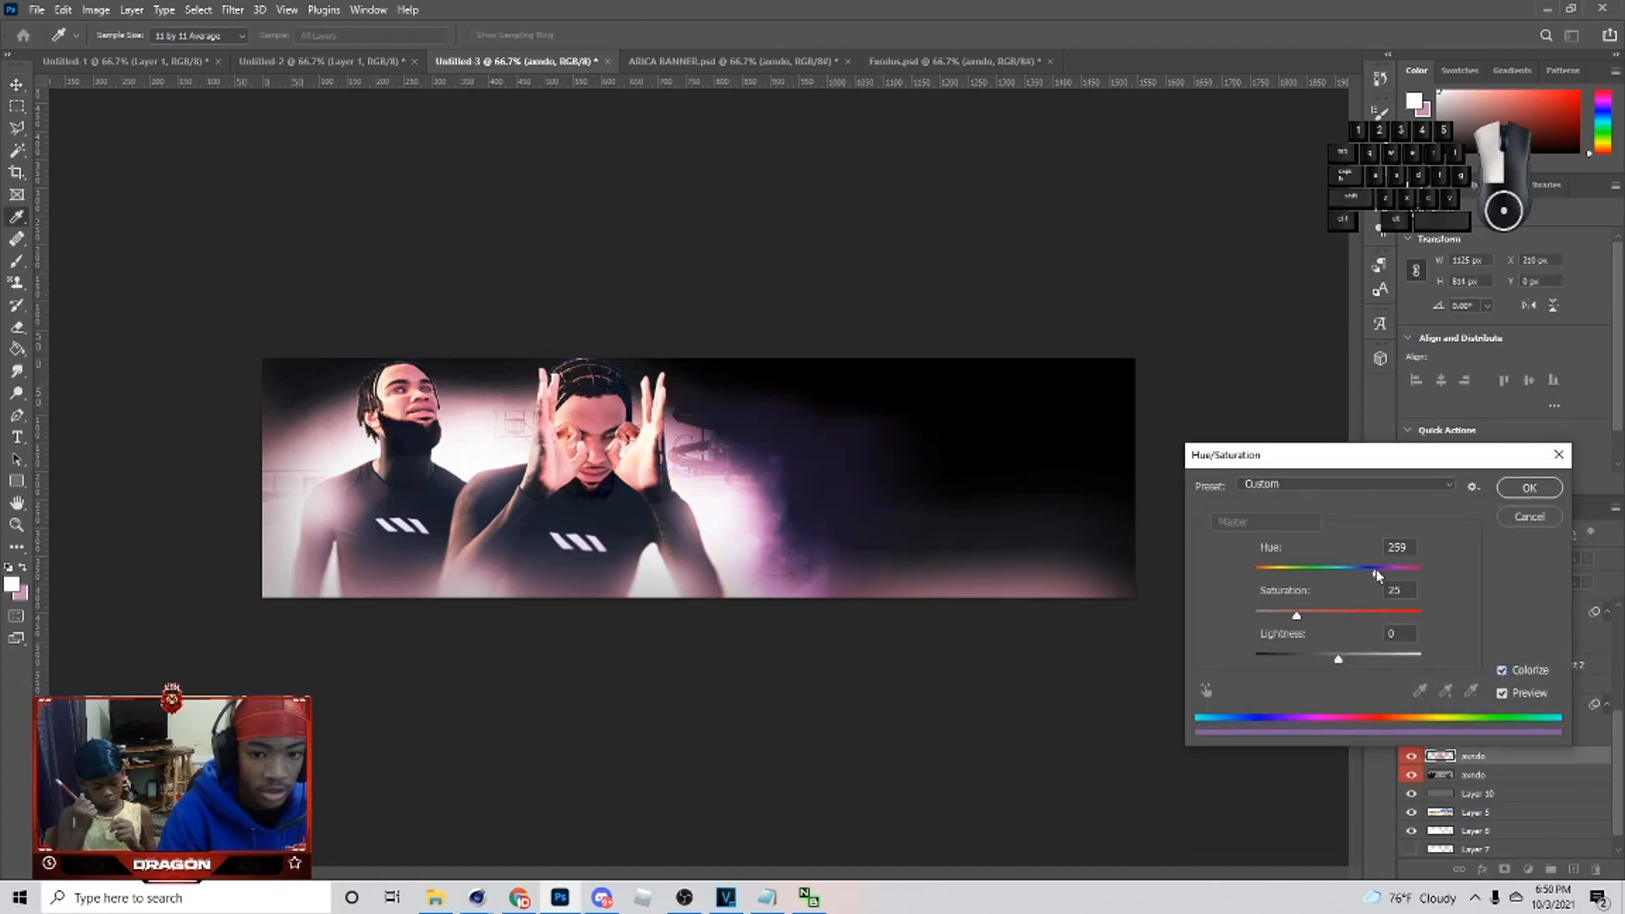
{"action": "left_click_drag", "start_coordinate": [1398, 577], "coordinate": [1390, 575]}
{"action": "left_click_drag", "start_coordinate": [1296, 615], "coordinate": [1277, 617]}
{"action": "left_click_drag", "start_coordinate": [1401, 578], "coordinate": [1382, 573]}
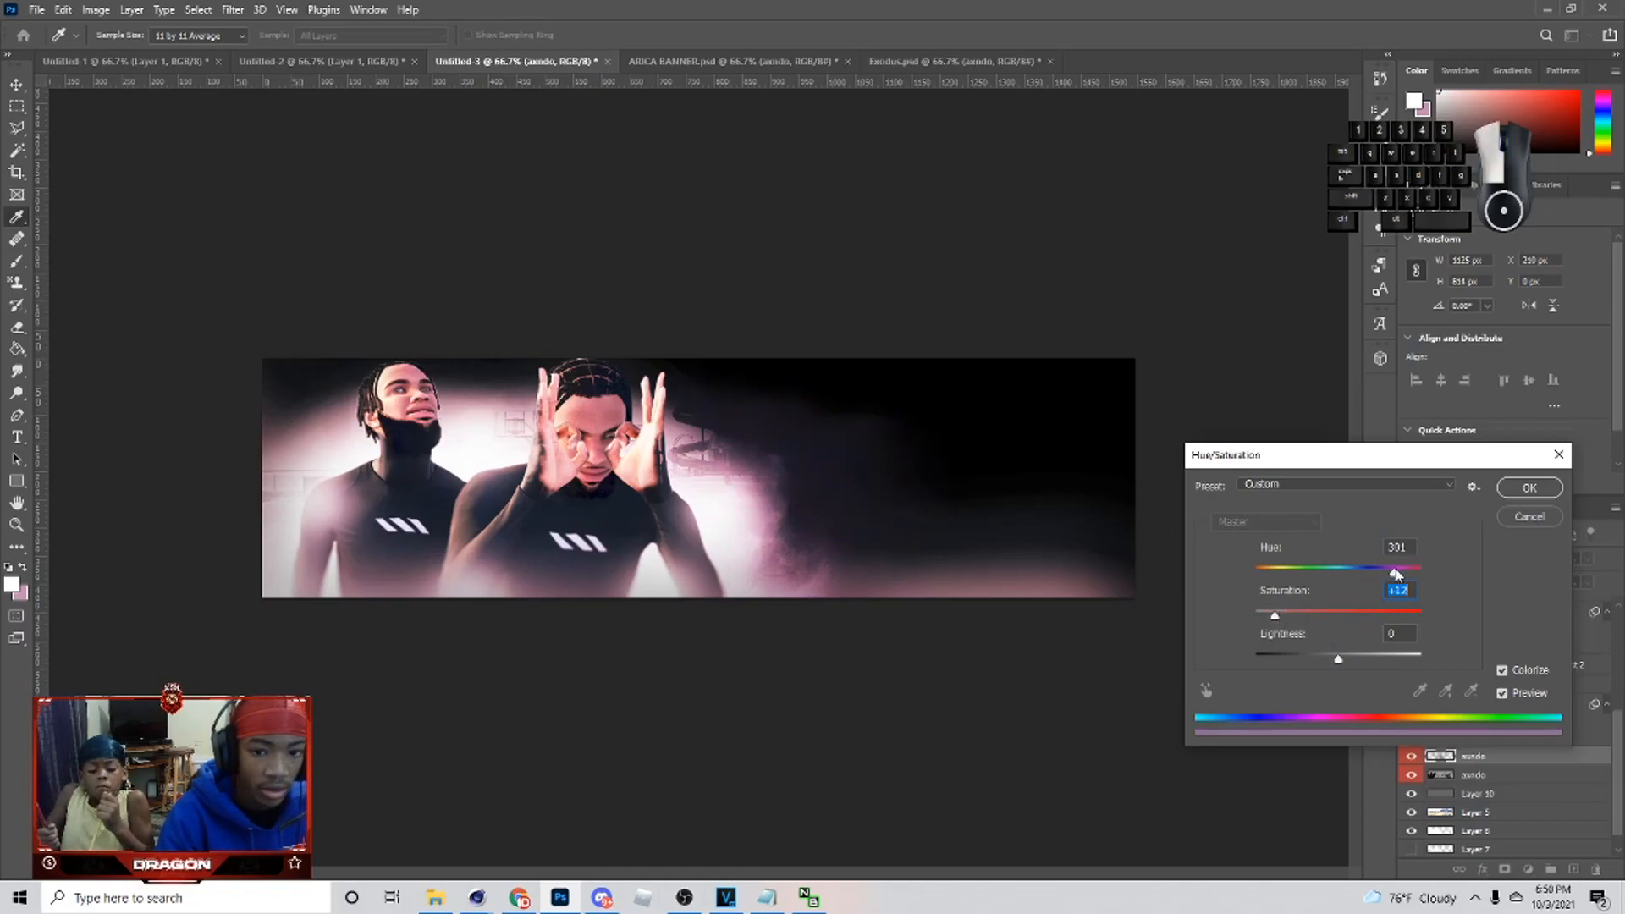
{"action": "left_click", "coordinate": [1529, 487]}
- Enlarge the fire image to about 1219 by 882 px and move it behind the two characters
{"action": "key", "text": "v"}
{"action": "left_click", "coordinate": [1030, 582]}
{"action": "left_click_drag", "start_coordinate": [897, 605], "coordinate": [674, 576]}
{"action": "left_click_drag", "start_coordinate": [788, 566], "coordinate": [735, 562]}
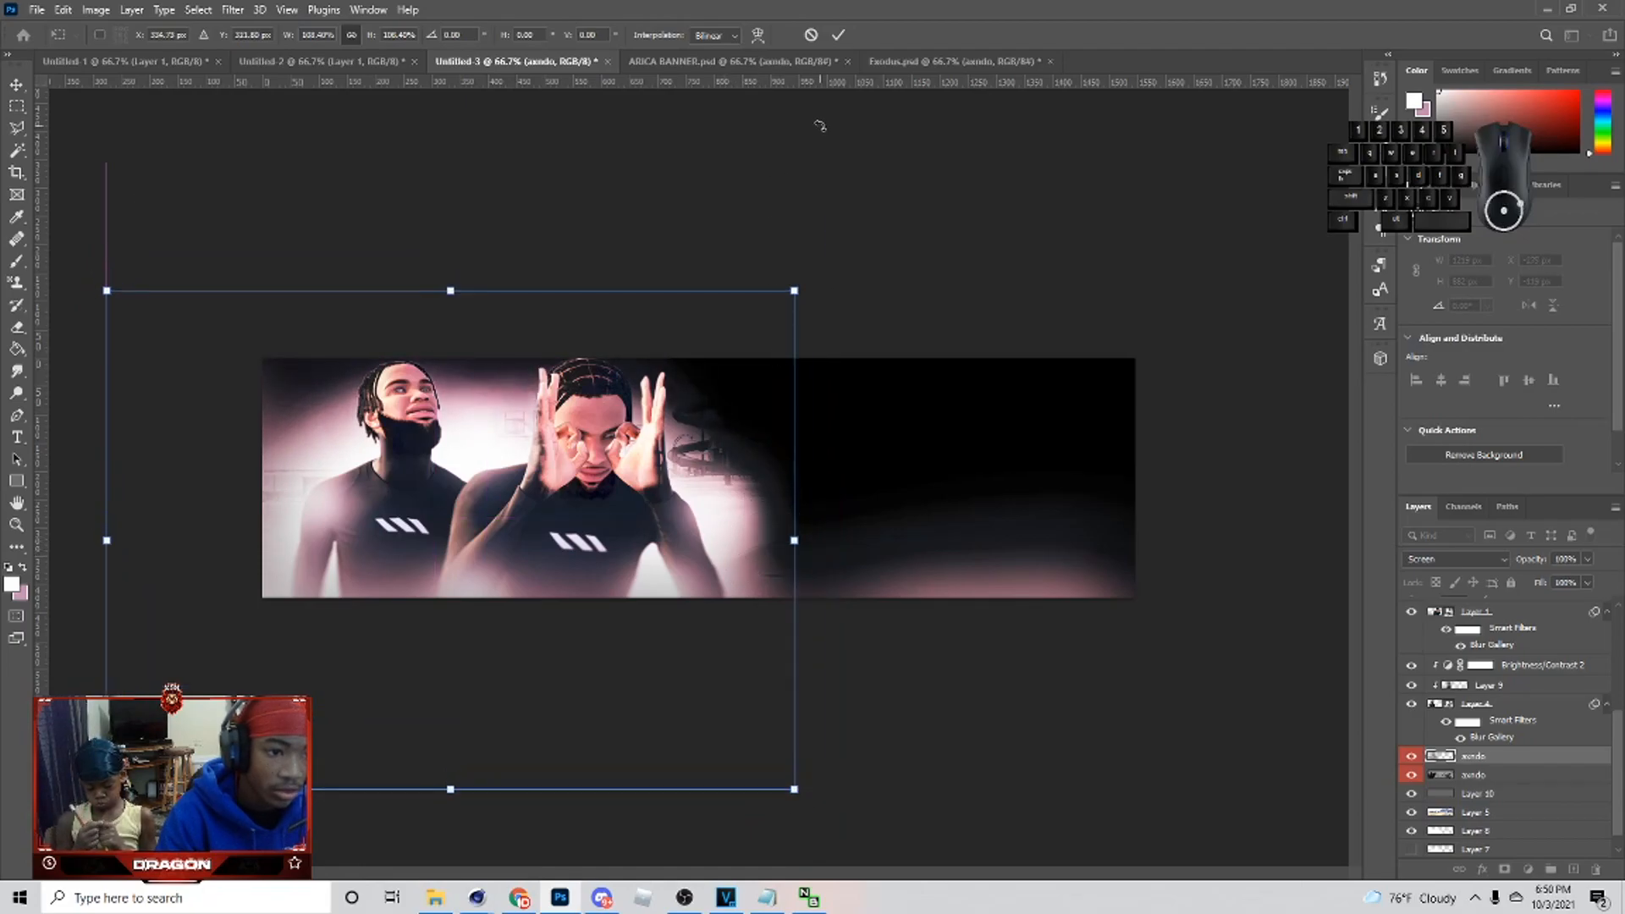
{"action": "left_click", "coordinate": [838, 35]}
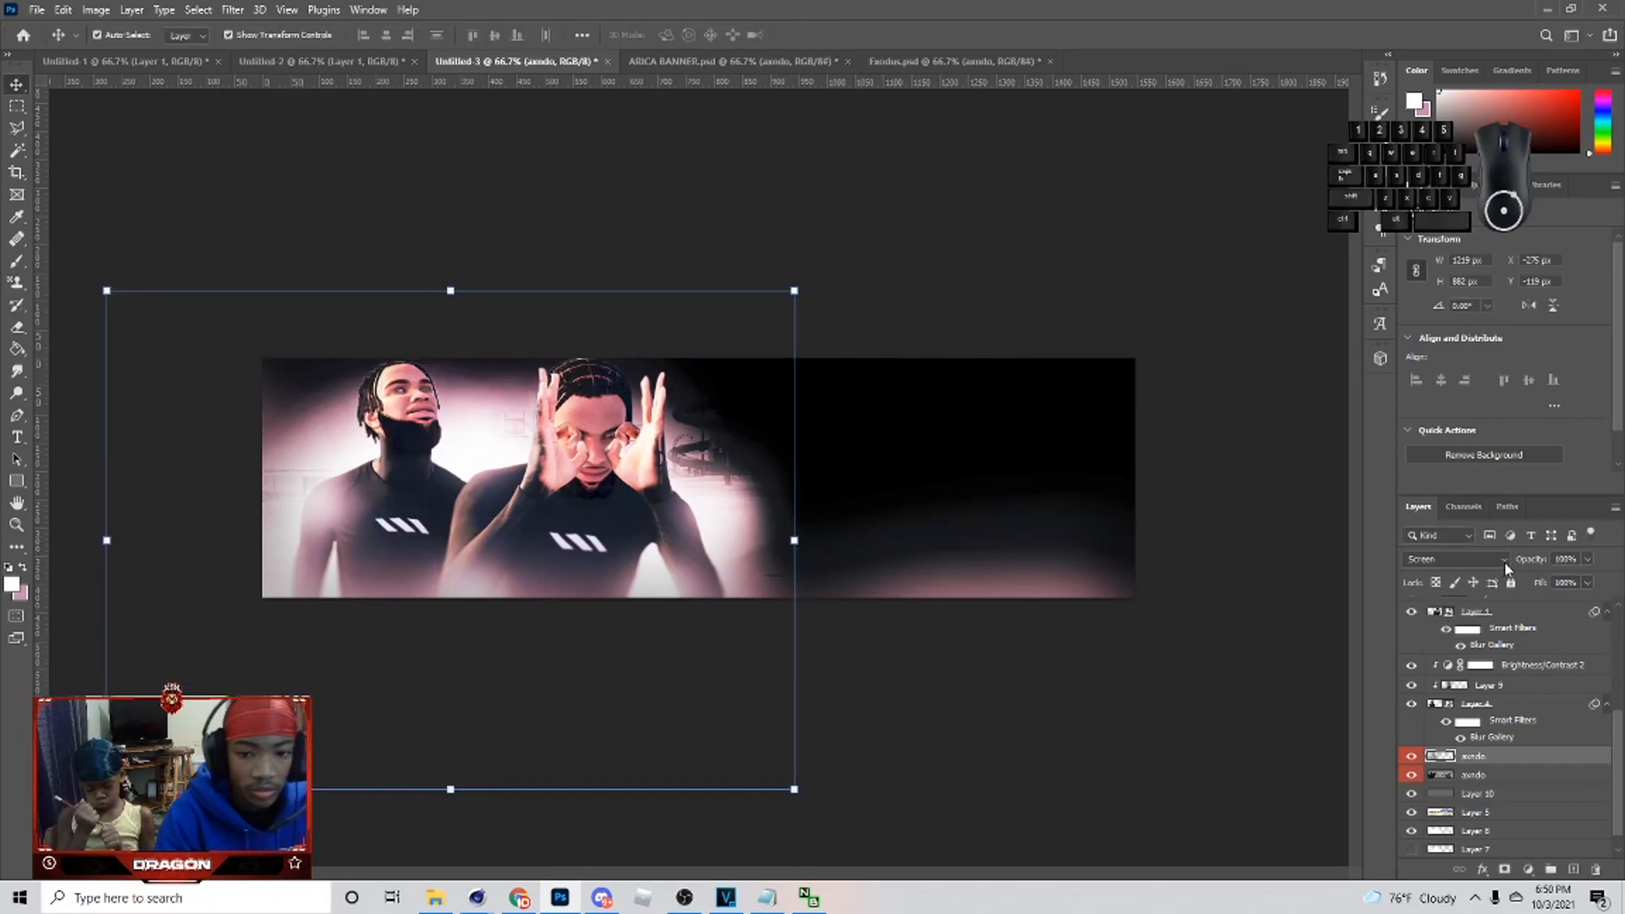
- Colorize the fire layer again with hue 314, saturation 22 and lightness 34
{"action": "key", "text": "ctrl+u"}
{"action": "left_click", "coordinate": [1503, 670]}
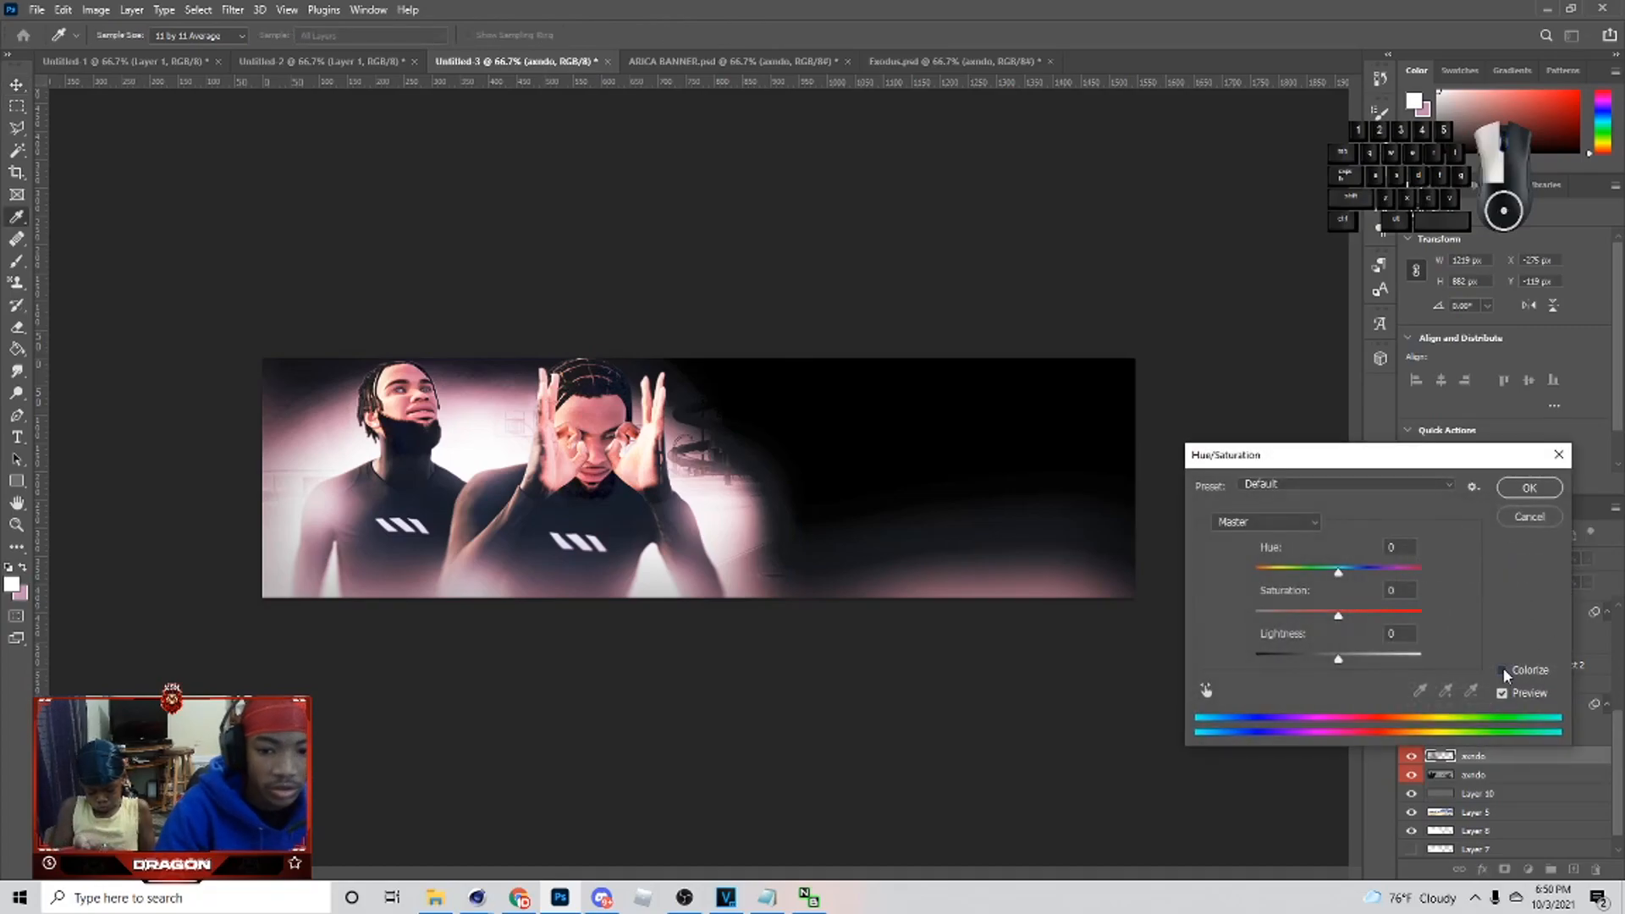
{"action": "left_click_drag", "start_coordinate": [1371, 568], "coordinate": [1394, 569]}
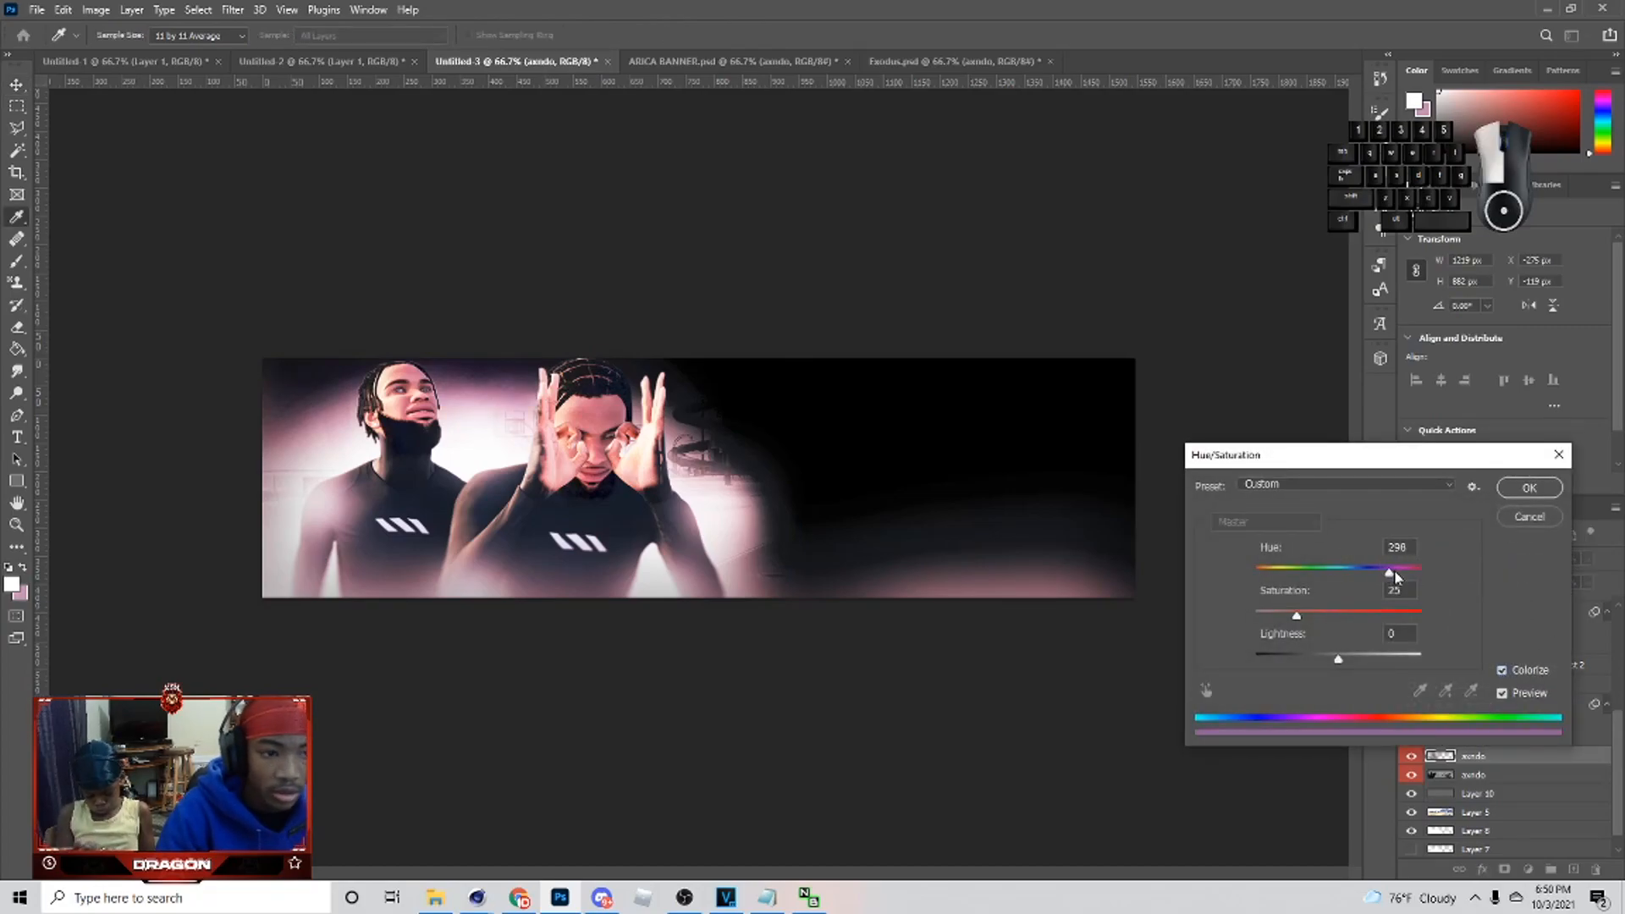
{"action": "left_click", "coordinate": [1376, 612]}
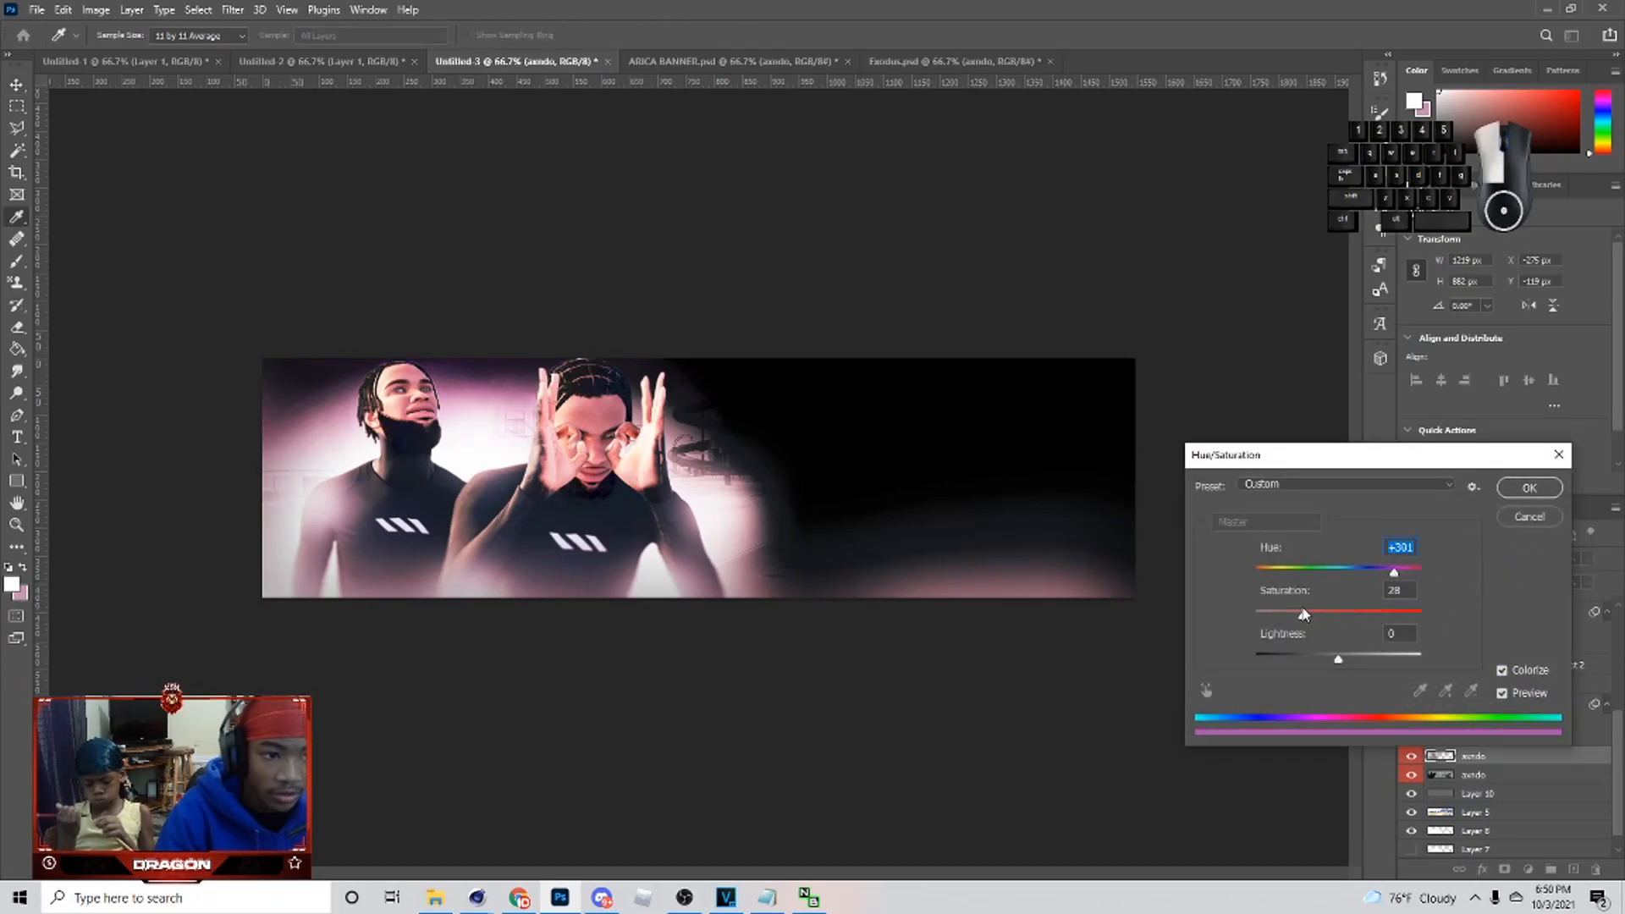
{"action": "left_click_drag", "start_coordinate": [1394, 573], "coordinate": [1400, 577]}
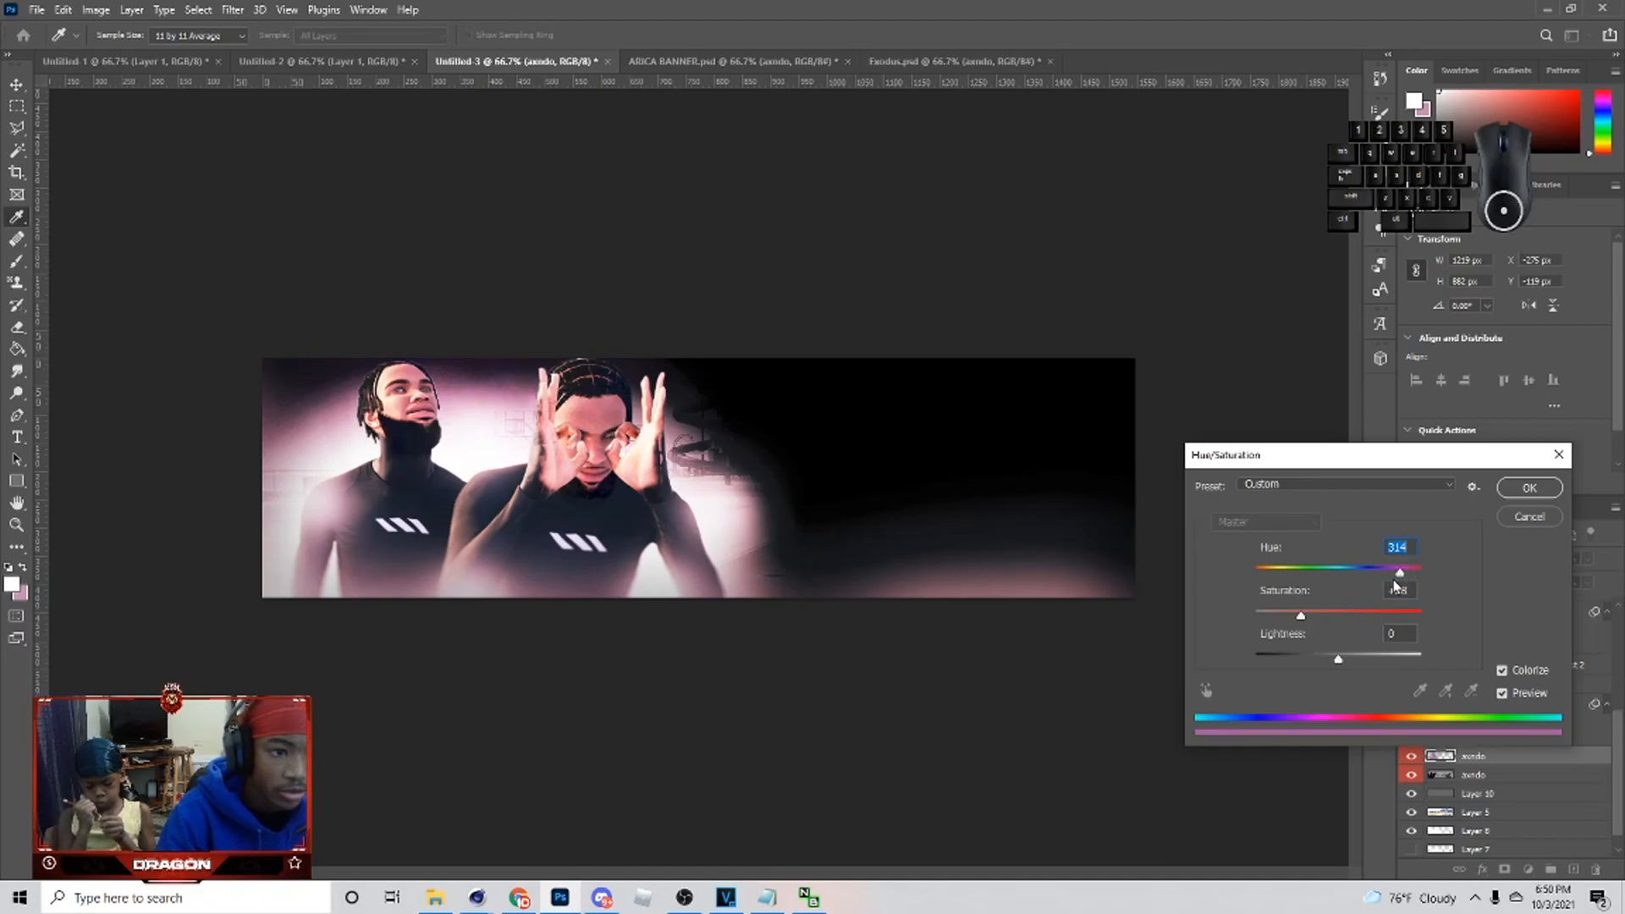
{"action": "left_click_drag", "start_coordinate": [1346, 669], "coordinate": [1366, 665]}
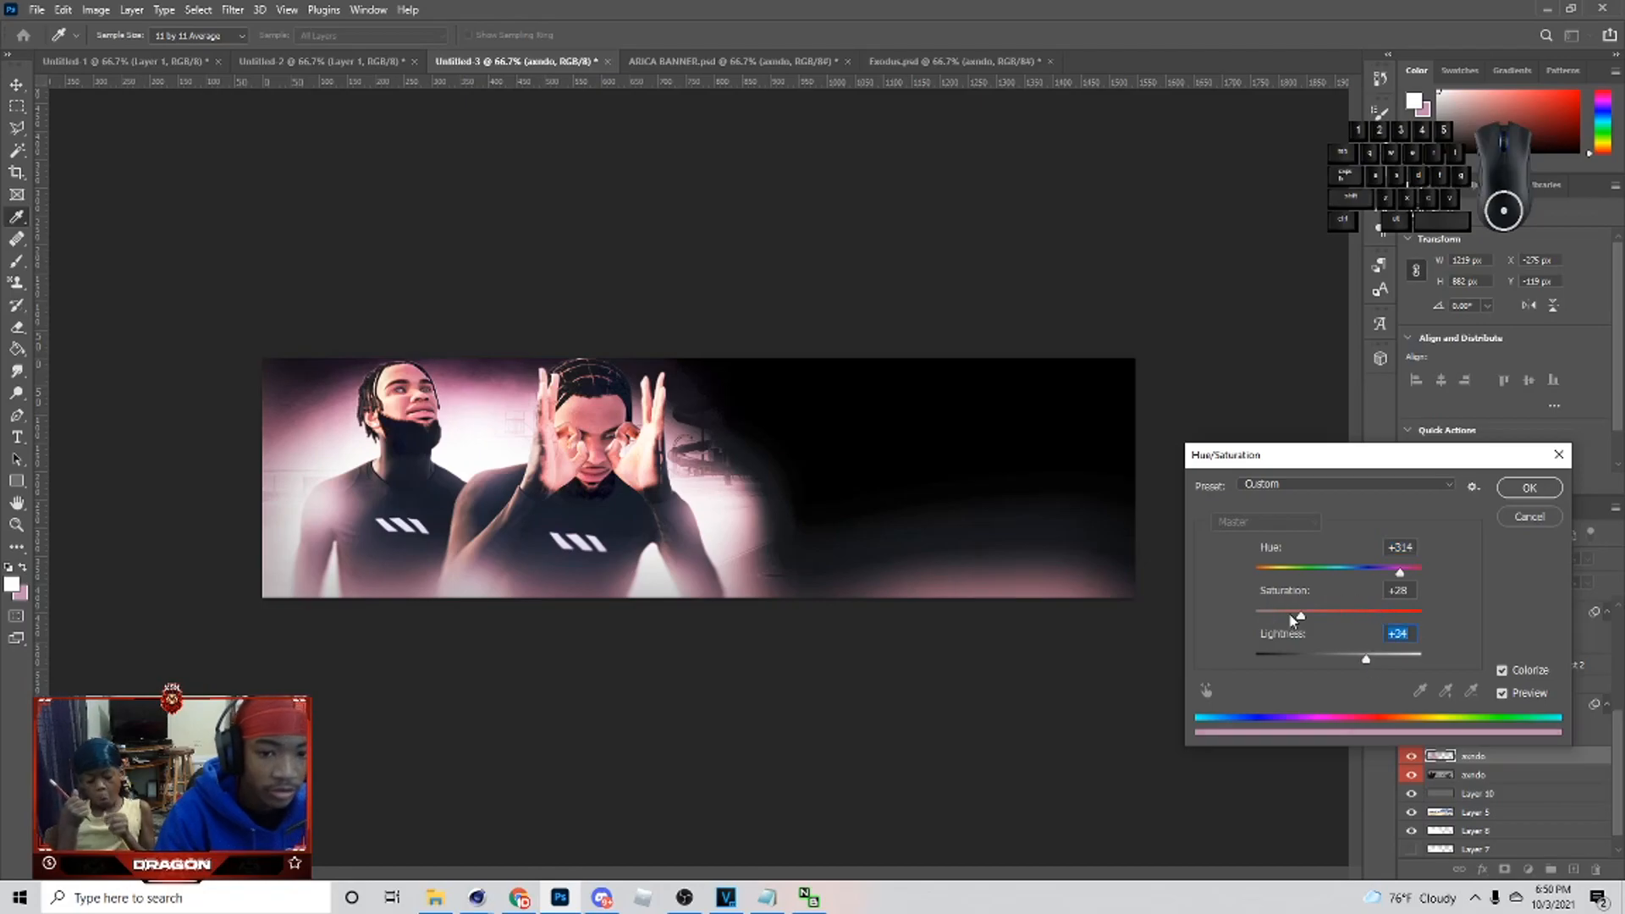
{"action": "left_click_drag", "start_coordinate": [1292, 619], "coordinate": [1286, 617]}
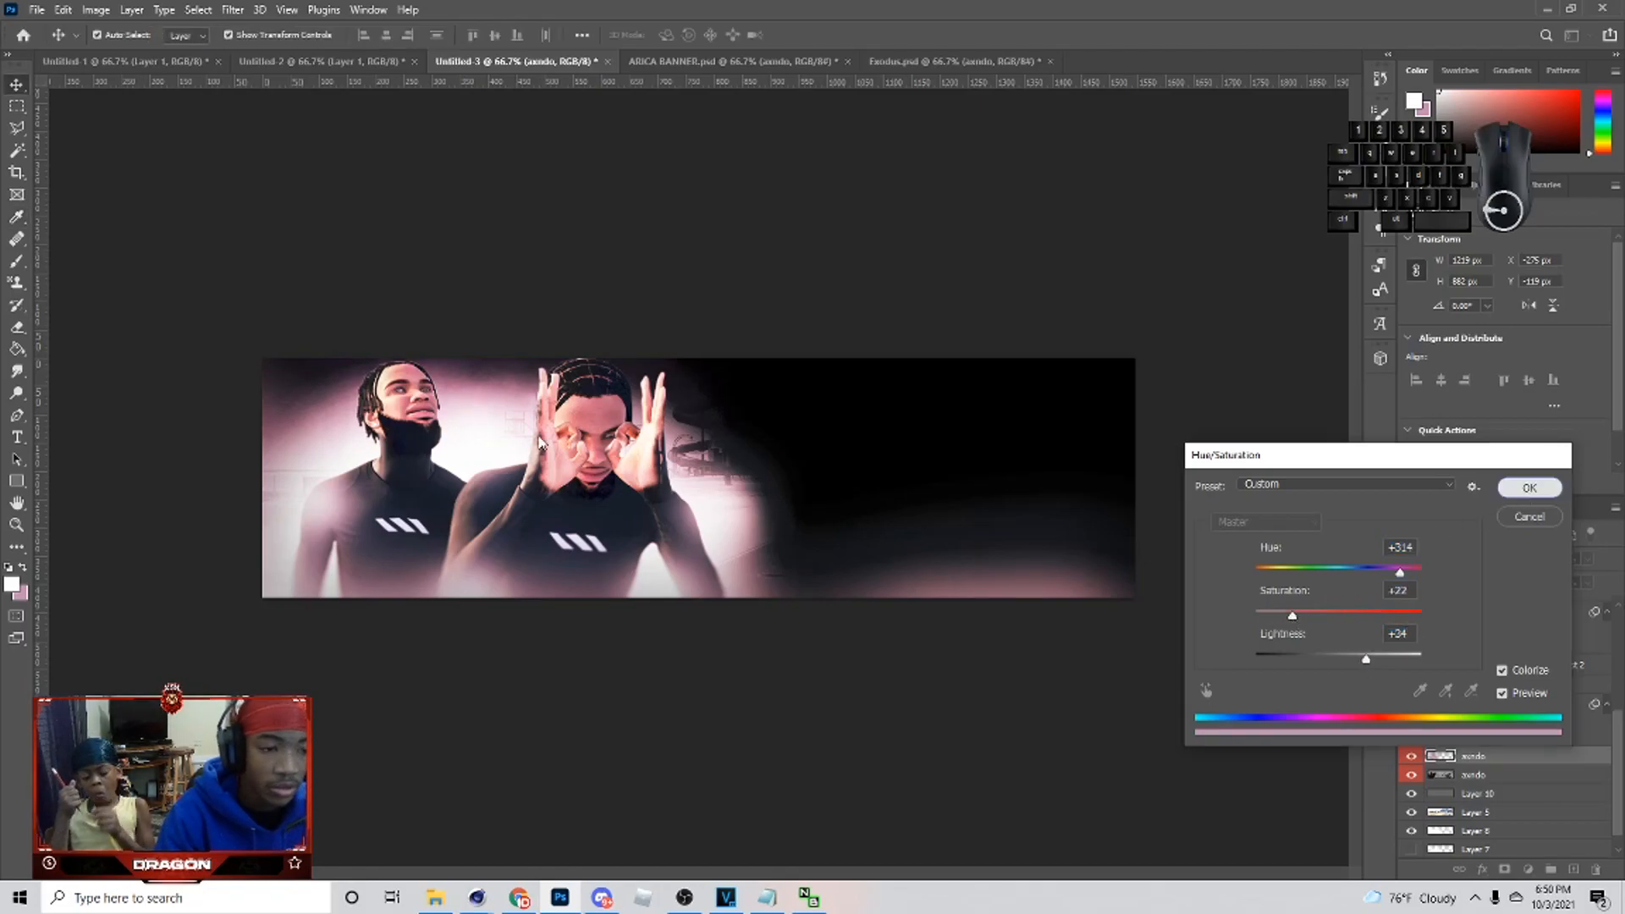
{"action": "left_click", "coordinate": [1530, 488]}
- Create a layer above the fire image and paint soft white glow behind both characters with an enlarged brush
{"action": "left_click", "coordinate": [1575, 870]}
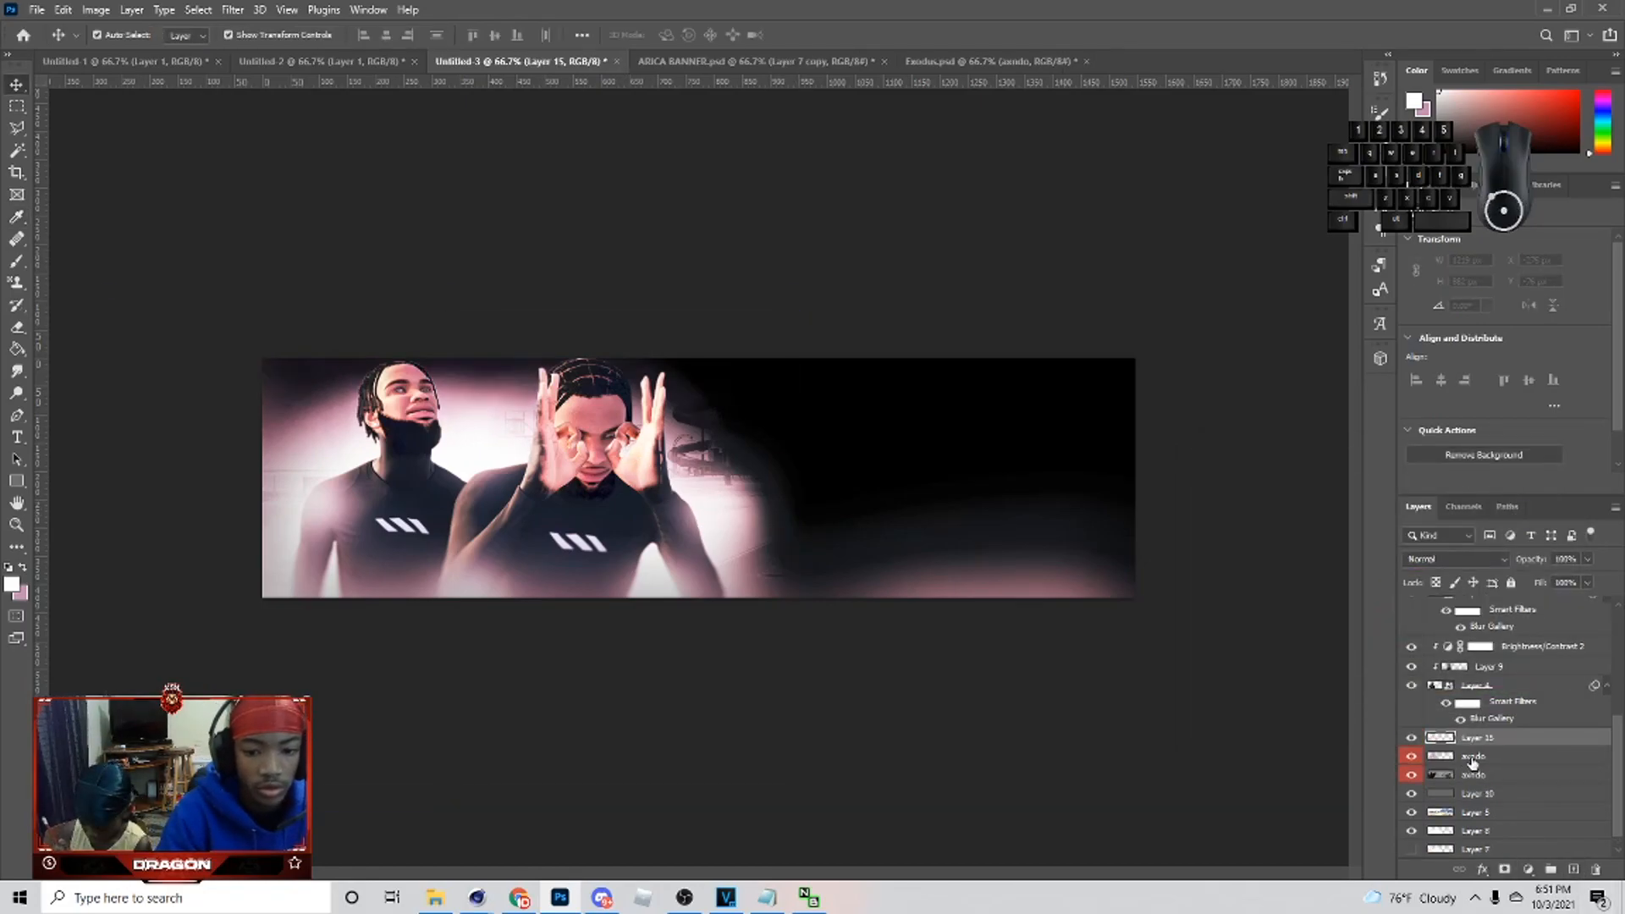
{"action": "key", "text": "b"}
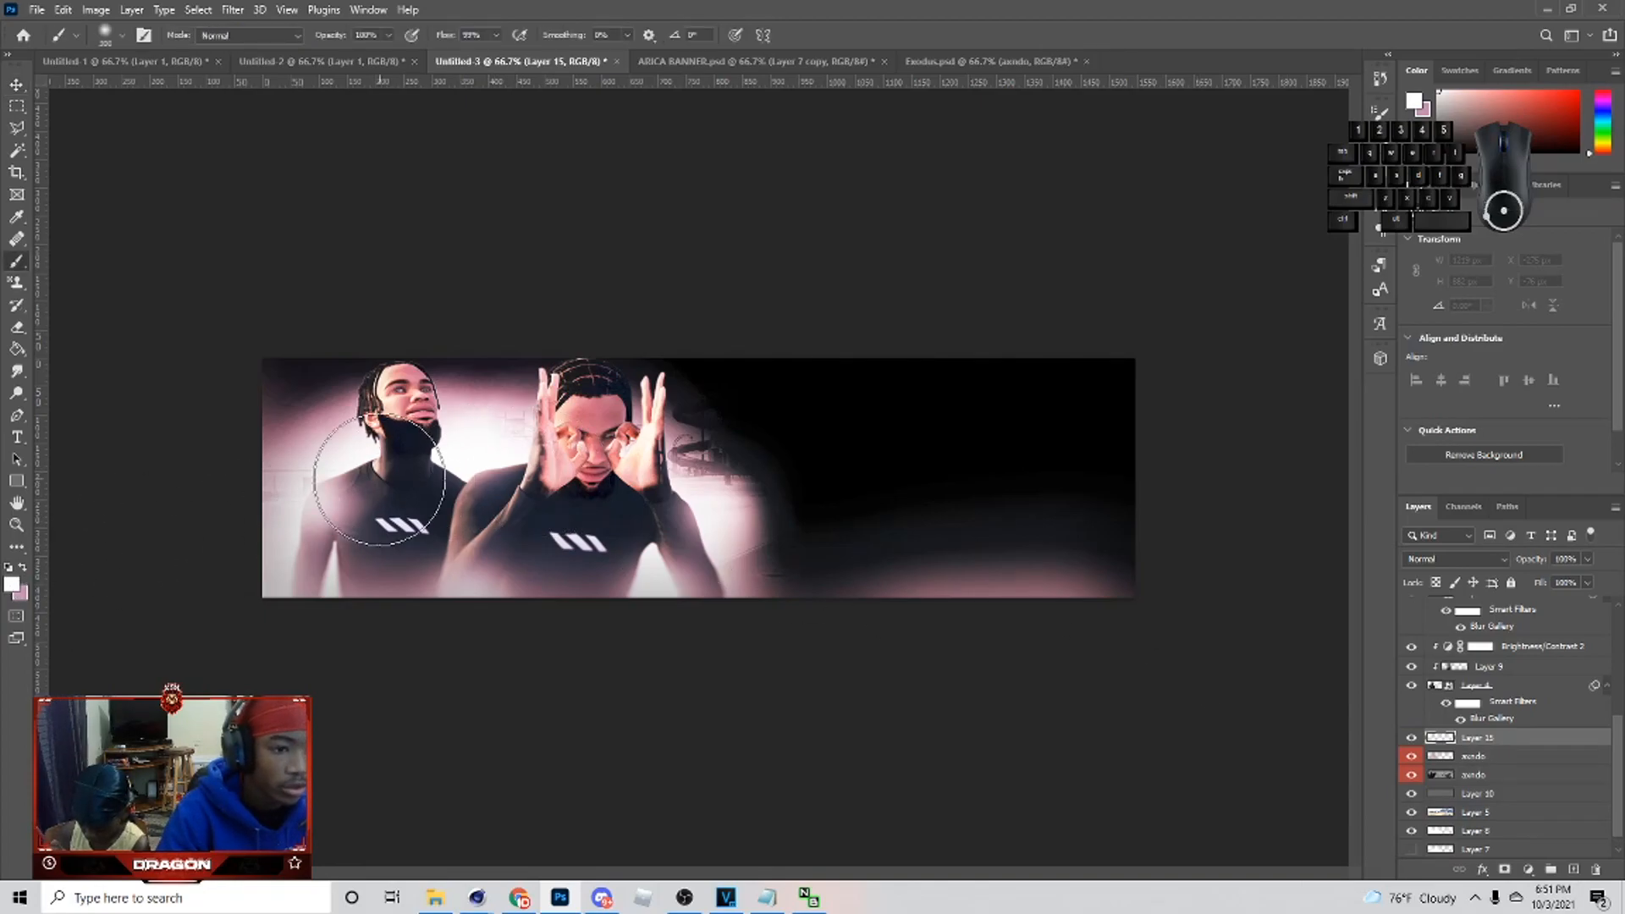
{"action": "key", "text": "ctrl+z"}
{"action": "key", "text": "bracketright"}
{"action": "key", "text": "bracketright"}
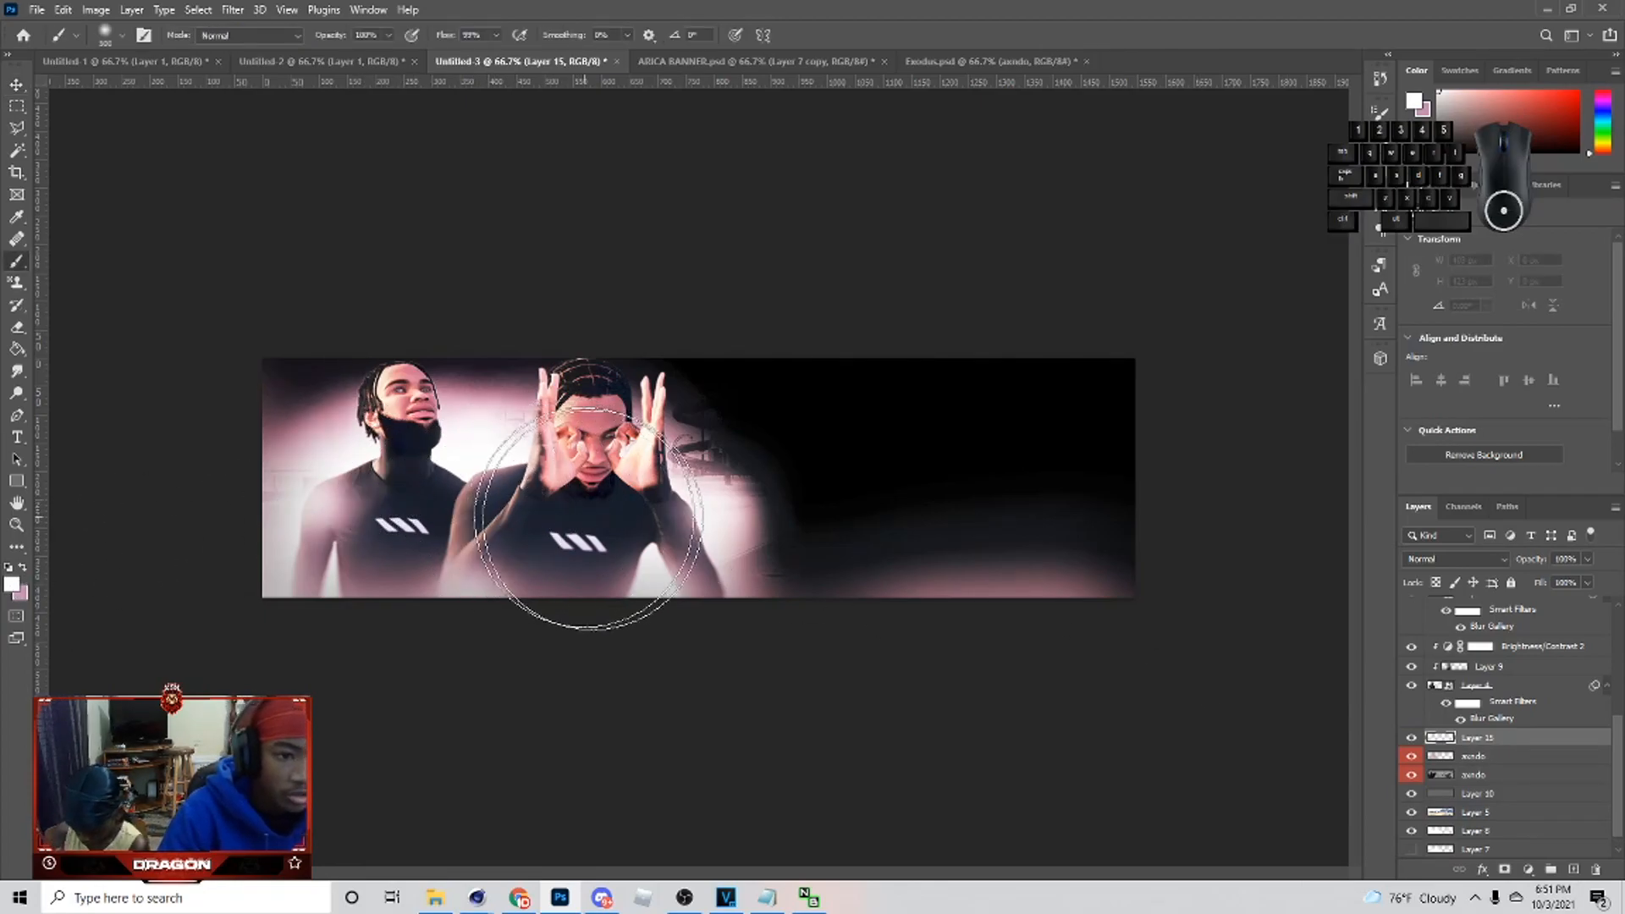
{"action": "left_click", "coordinate": [597, 523]}
{"action": "left_click", "coordinate": [392, 537]}
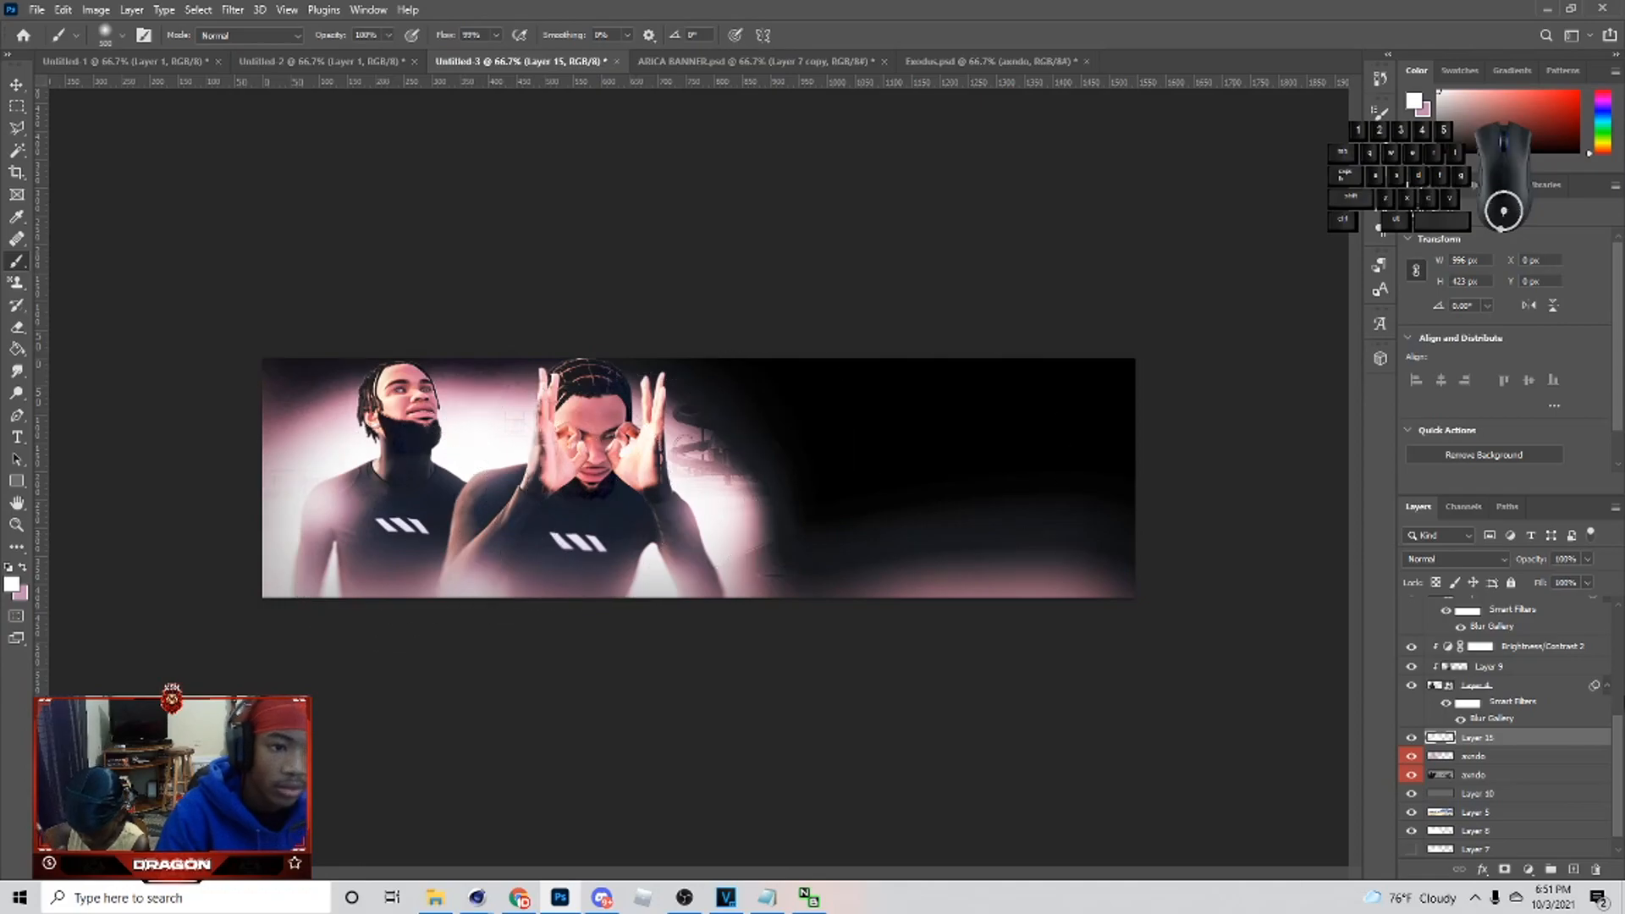
- Set the new white glow layer to Overlay and reduce its opacity to about 48%
{"action": "left_click", "coordinate": [1439, 559]}
{"action": "left_click", "coordinate": [1439, 661]}
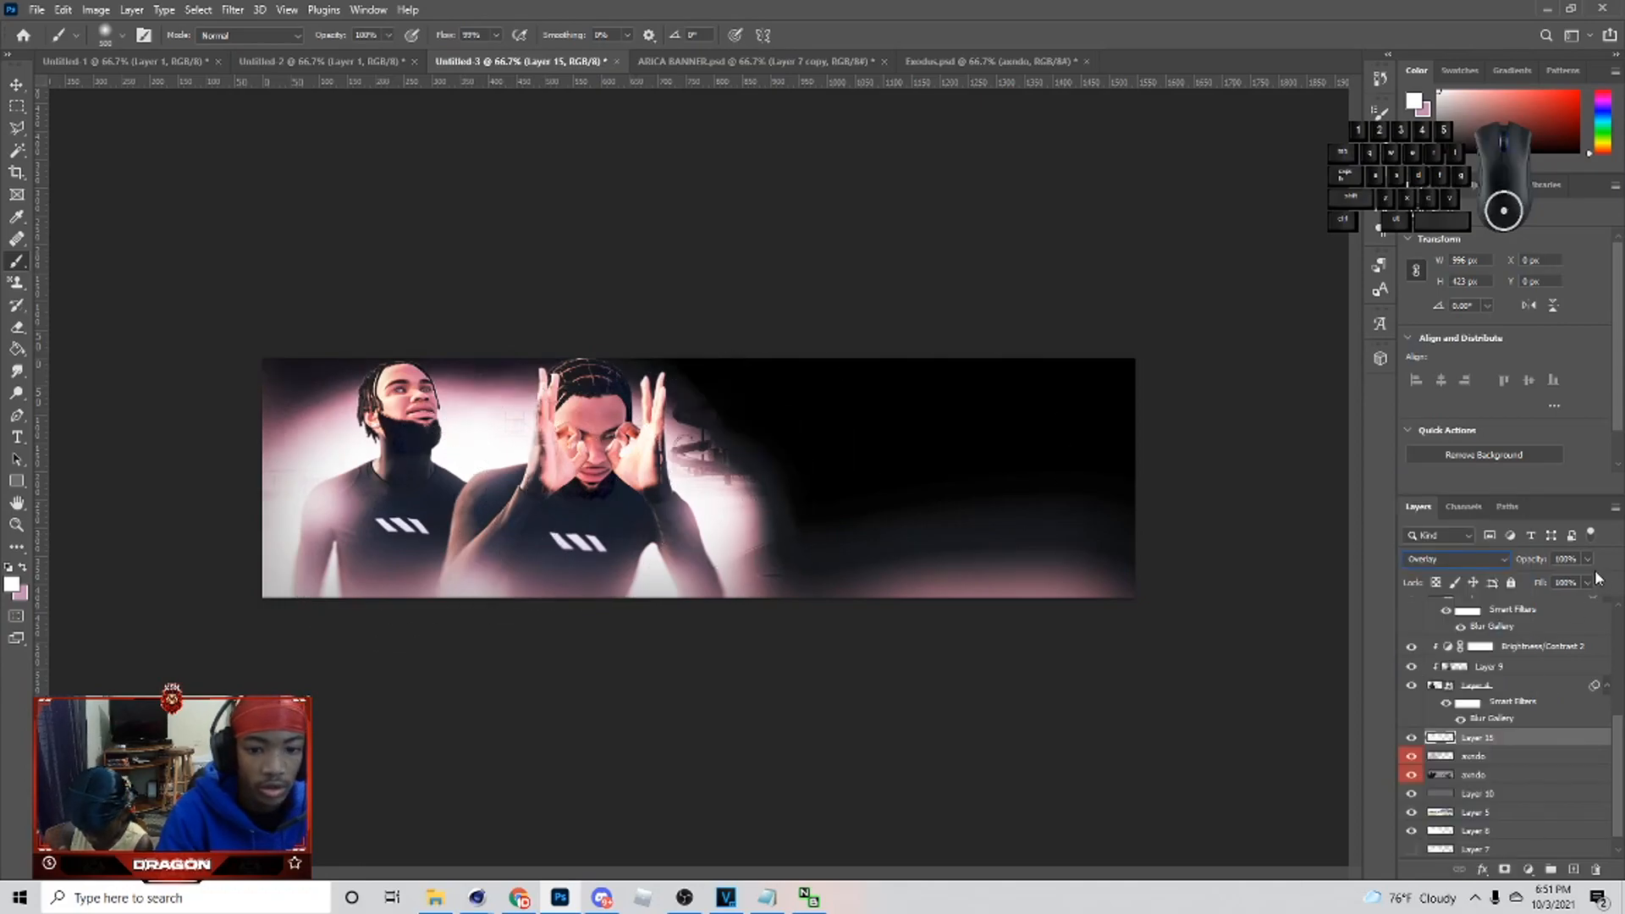
{"action": "left_click_drag", "start_coordinate": [1587, 576], "coordinate": [1548, 581]}
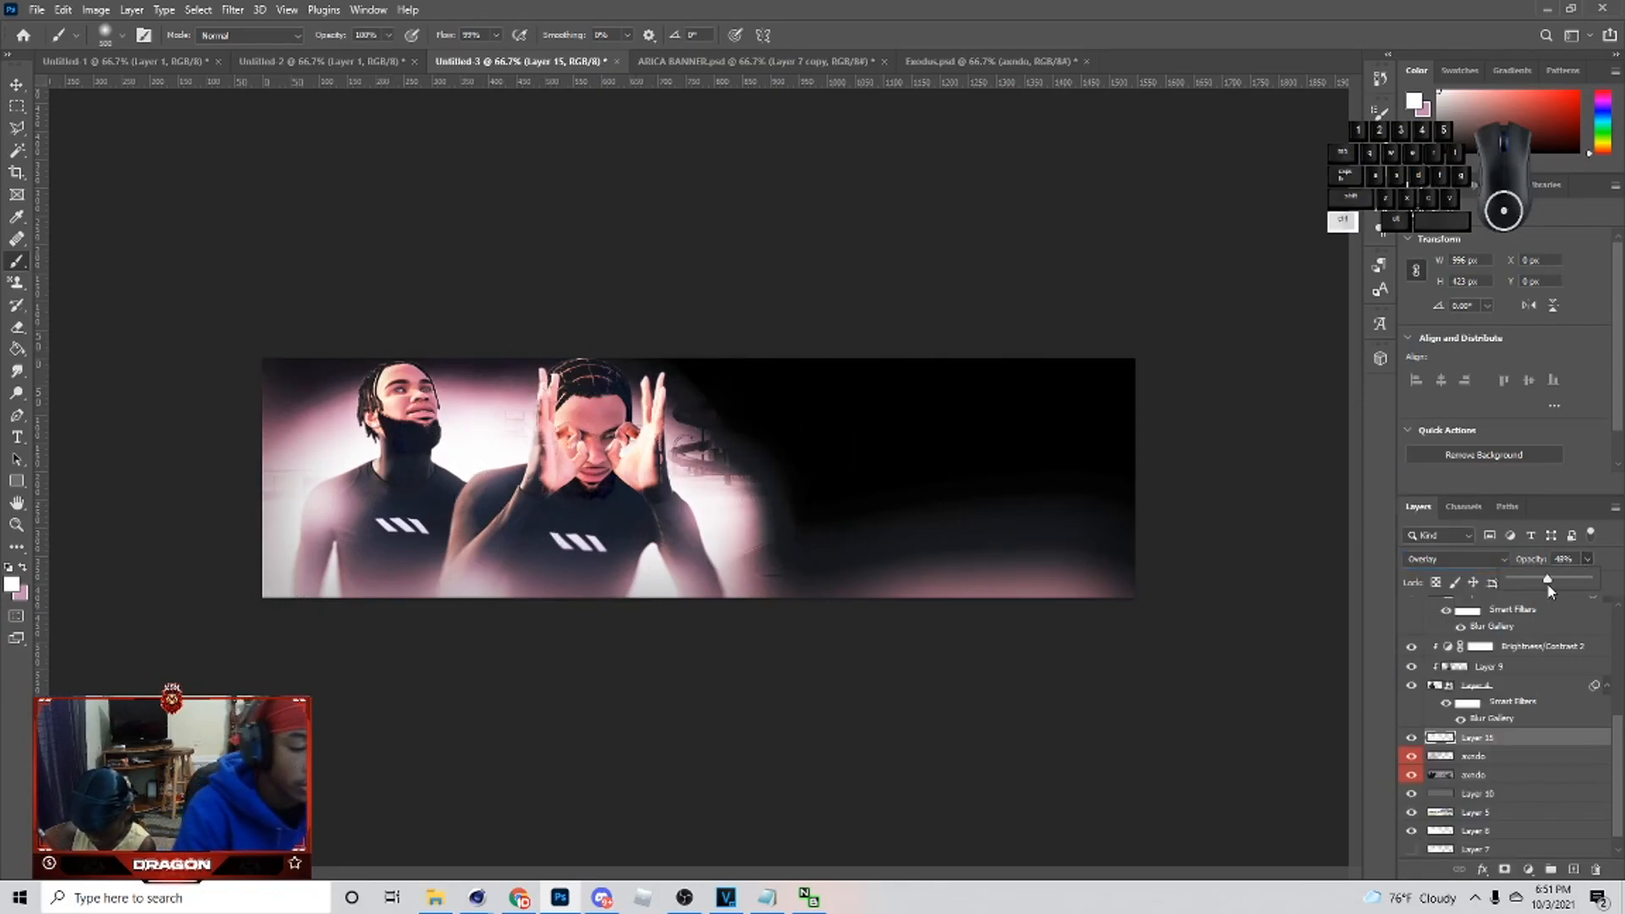
- Duplicate the white glow layer, set the copy to Screen and adjust its opacity
{"action": "key", "text": "ctrl+j"}
{"action": "left_click", "coordinate": [1456, 566]}
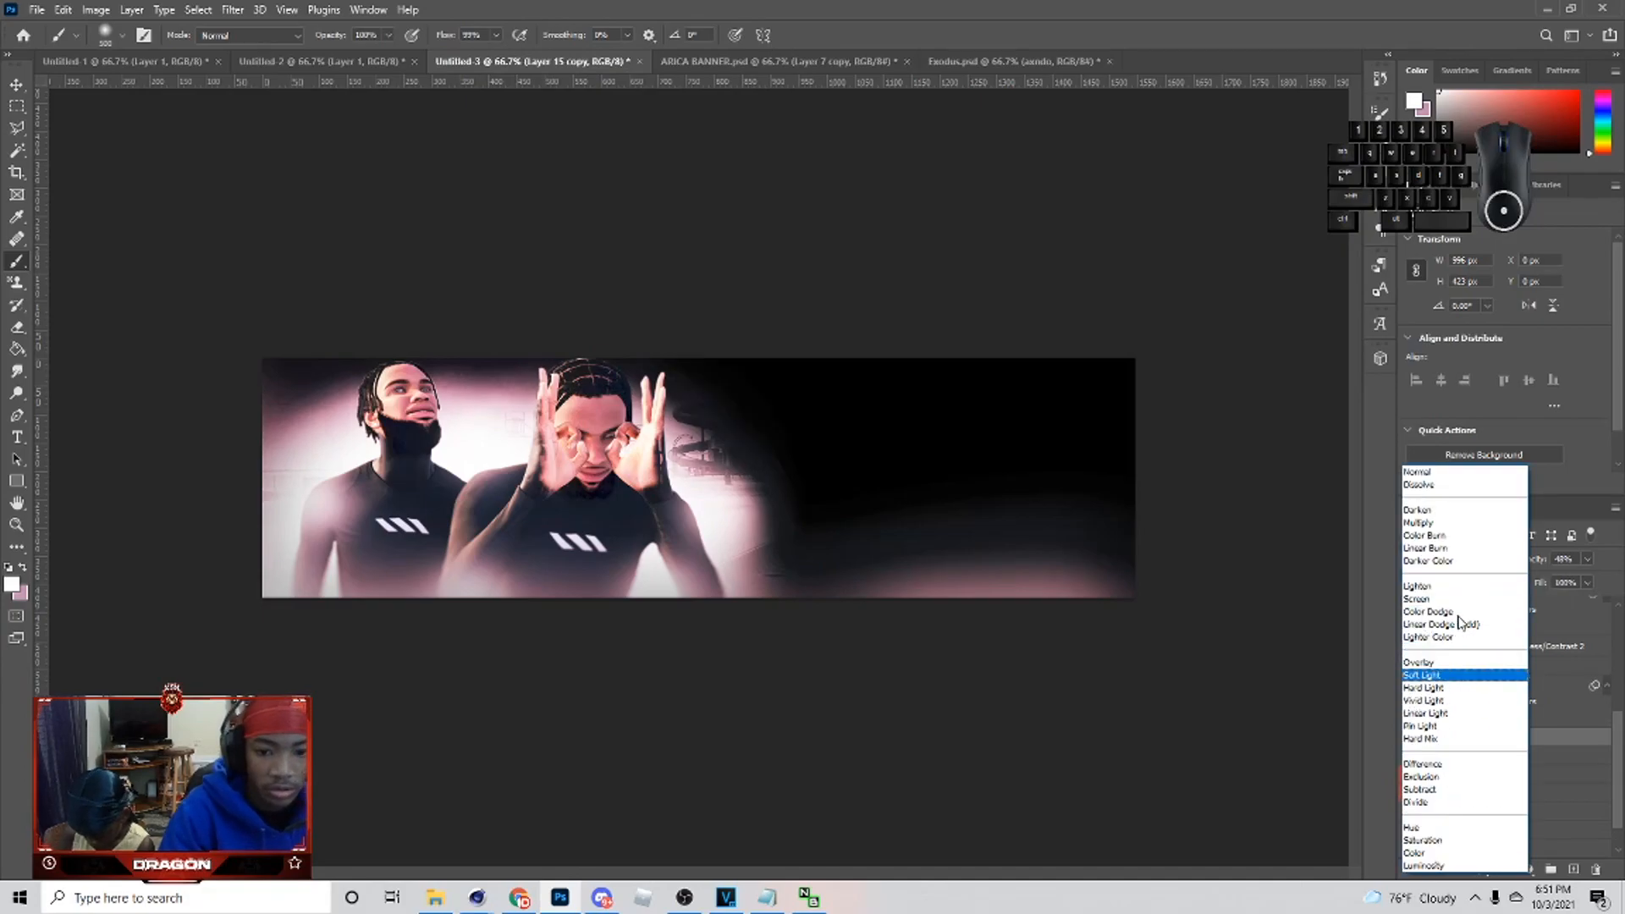
{"action": "left_click", "coordinate": [1439, 599]}
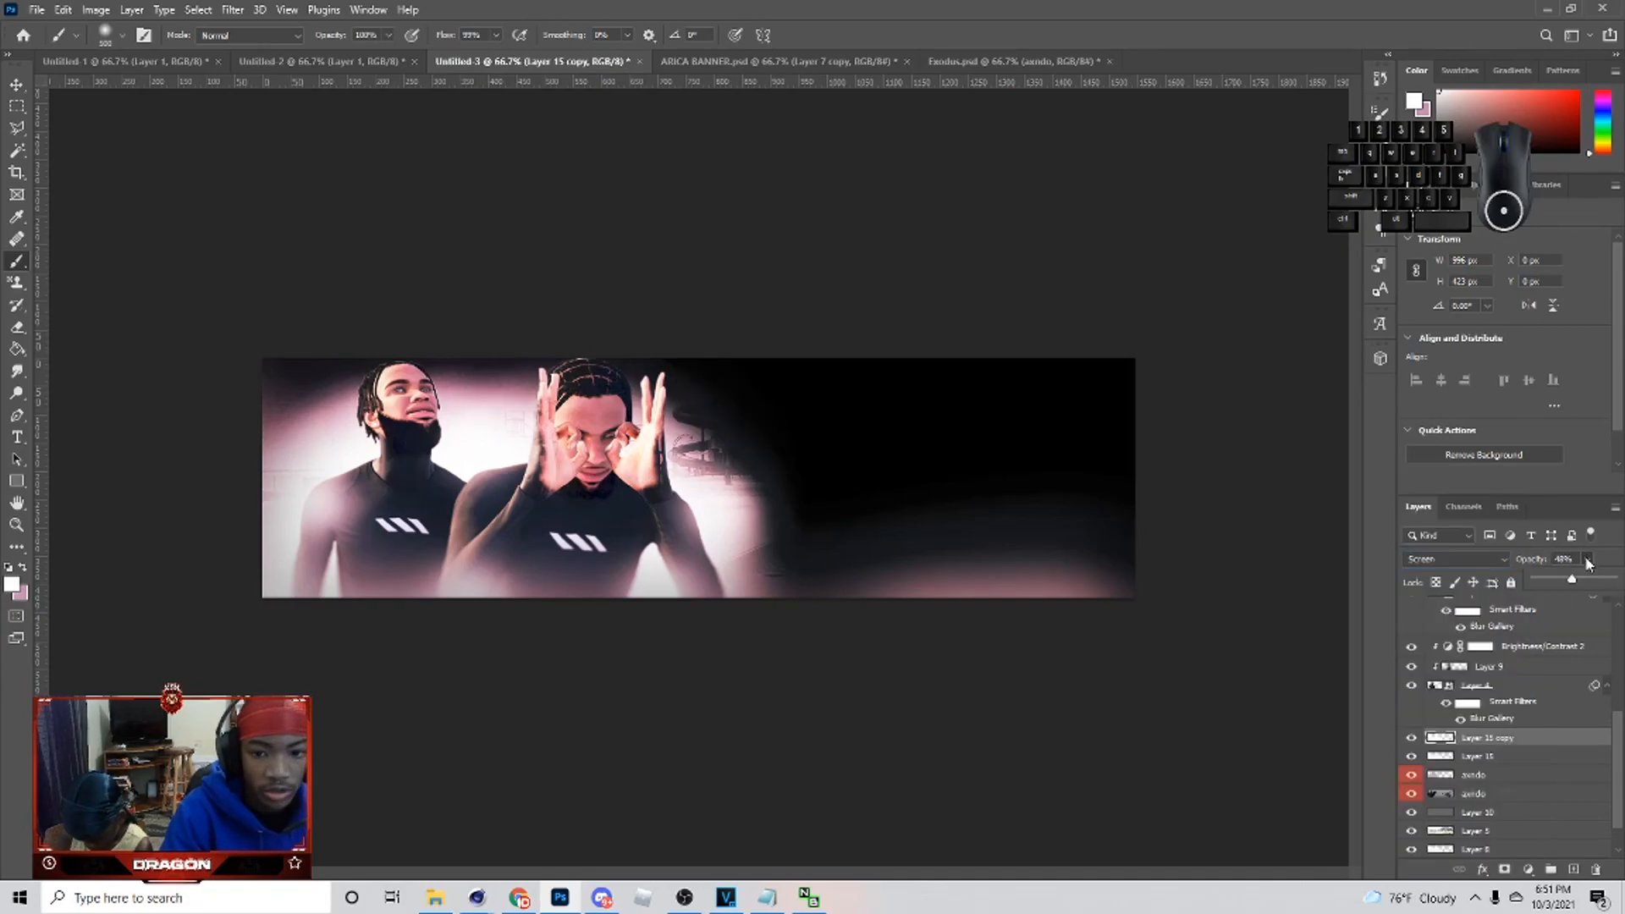
{"action": "left_click_drag", "start_coordinate": [1553, 583], "coordinate": [1553, 583]}
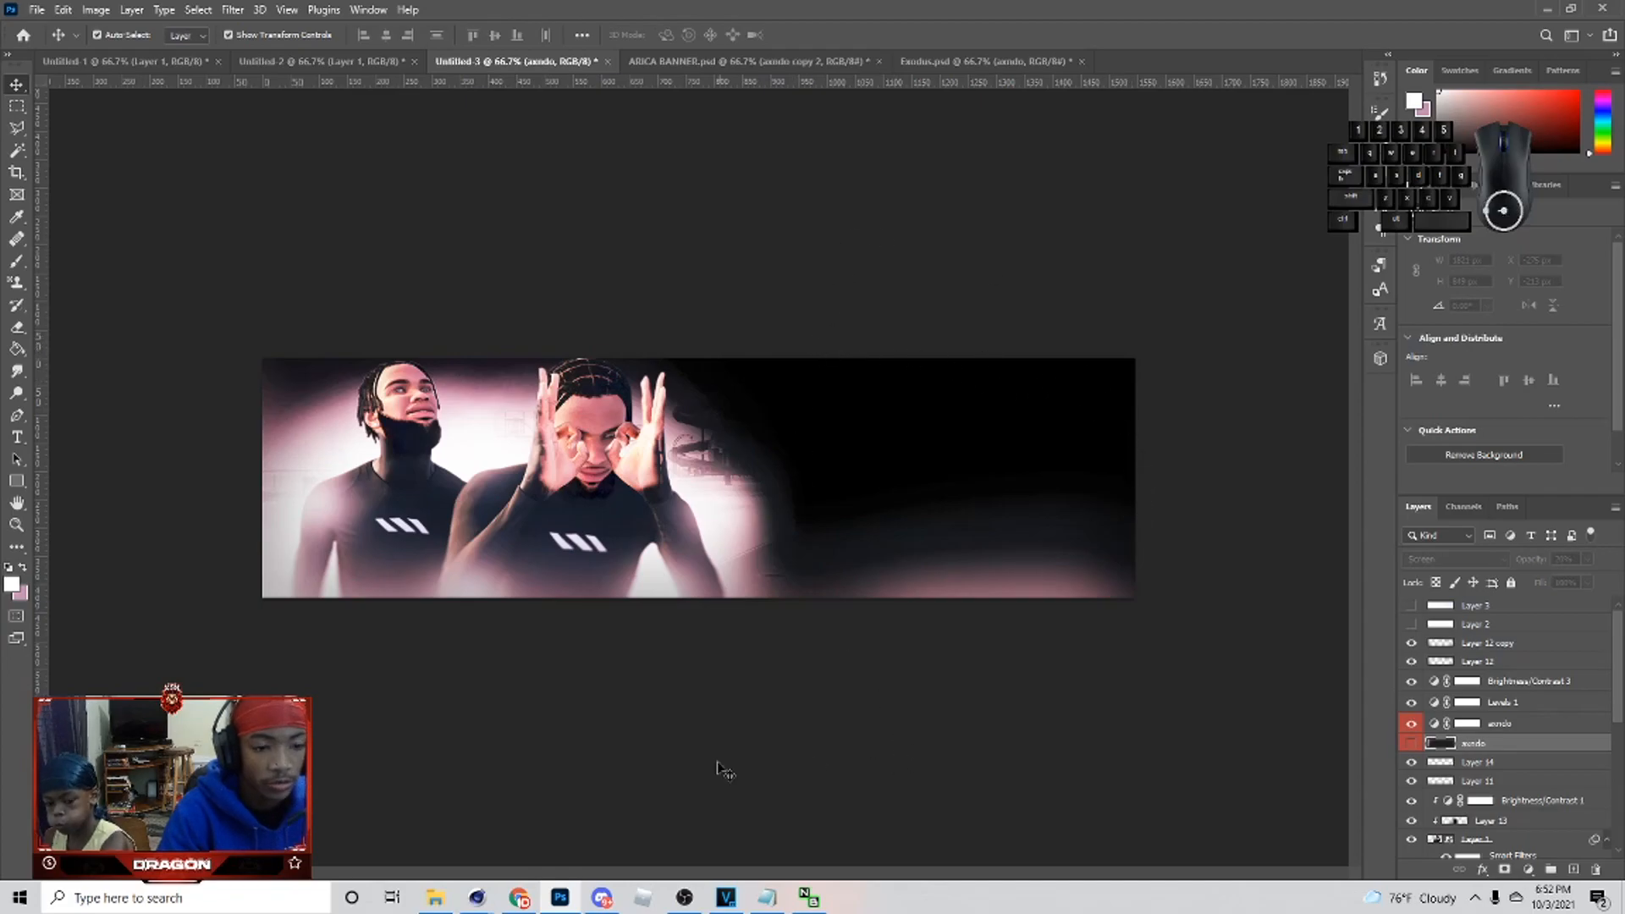
- Switch to Cinema 4D and open the c4d template file from the Lightrooms folder
{"action": "left_click", "coordinate": [477, 897]}
{"action": "left_click", "coordinate": [15, 29]}
{"action": "left_click", "coordinate": [860, 47]}
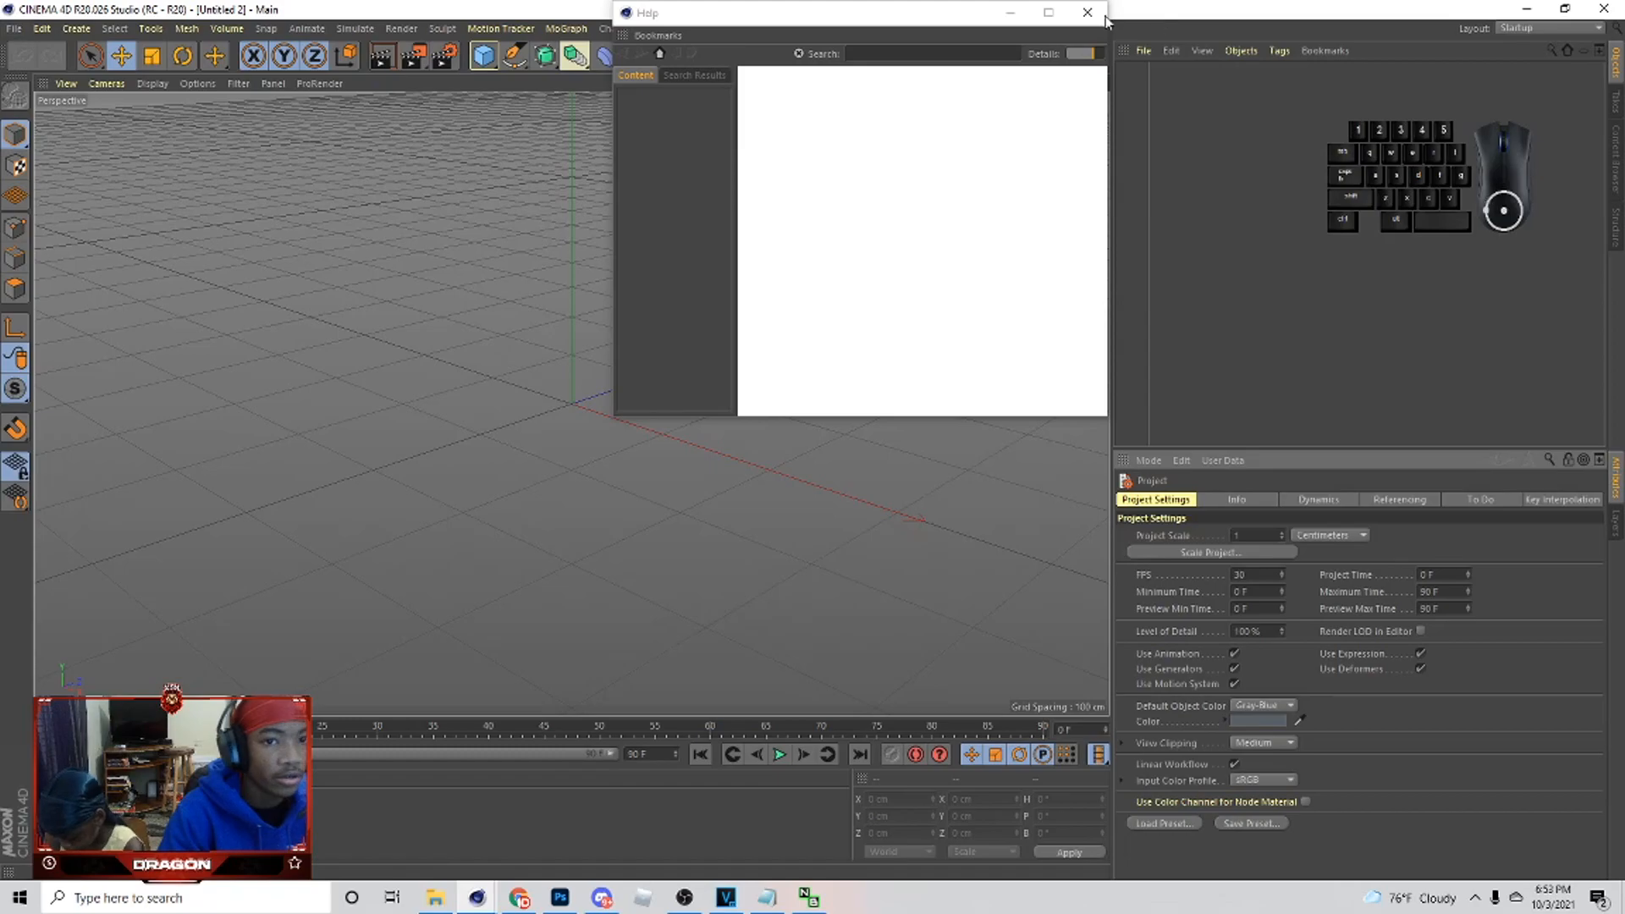
{"action": "left_click", "coordinate": [1088, 12]}
{"action": "left_click", "coordinate": [14, 30]}
{"action": "left_click", "coordinate": [38, 71]}
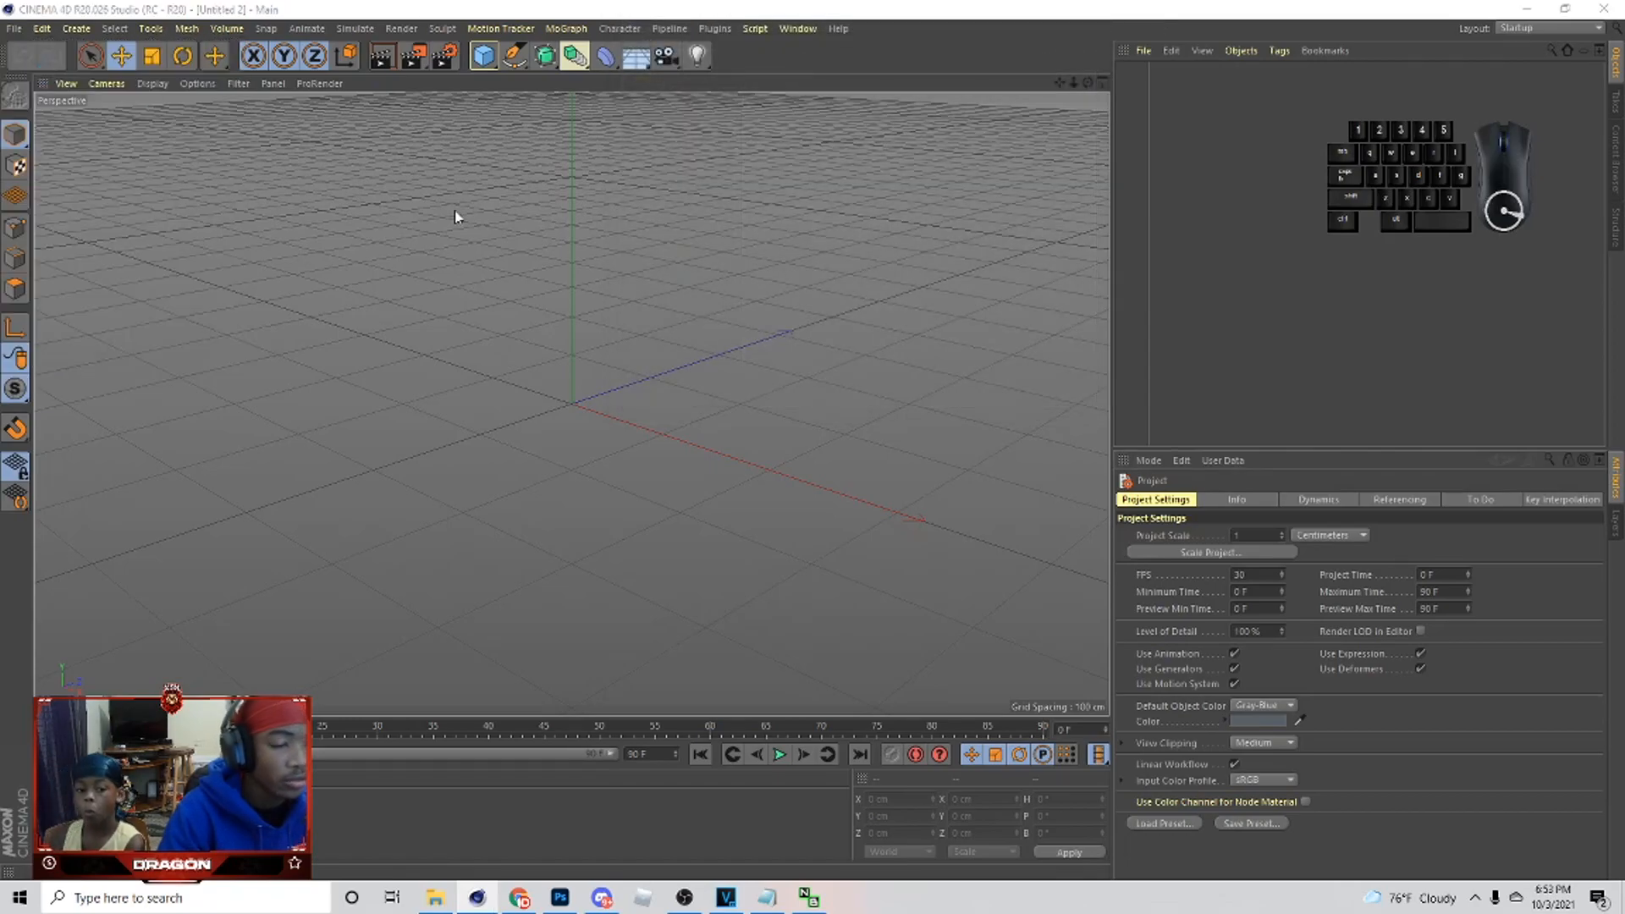
{"action": "left_click", "coordinate": [364, 178]}
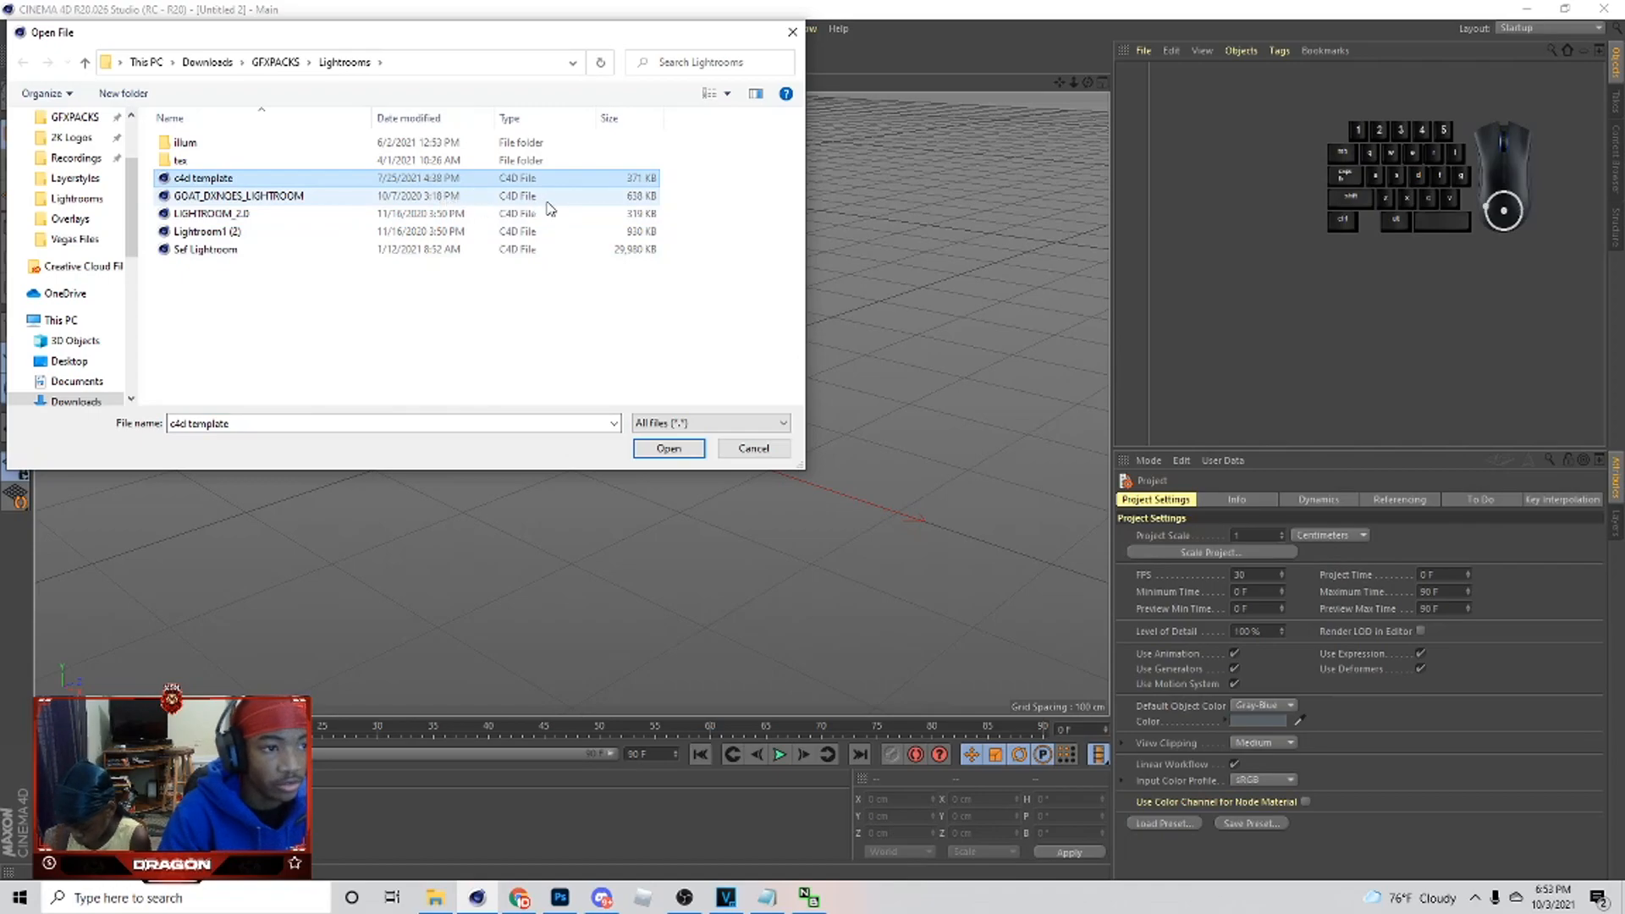
{"action": "left_click", "coordinate": [688, 448]}
{"action": "key", "text": "Return"}
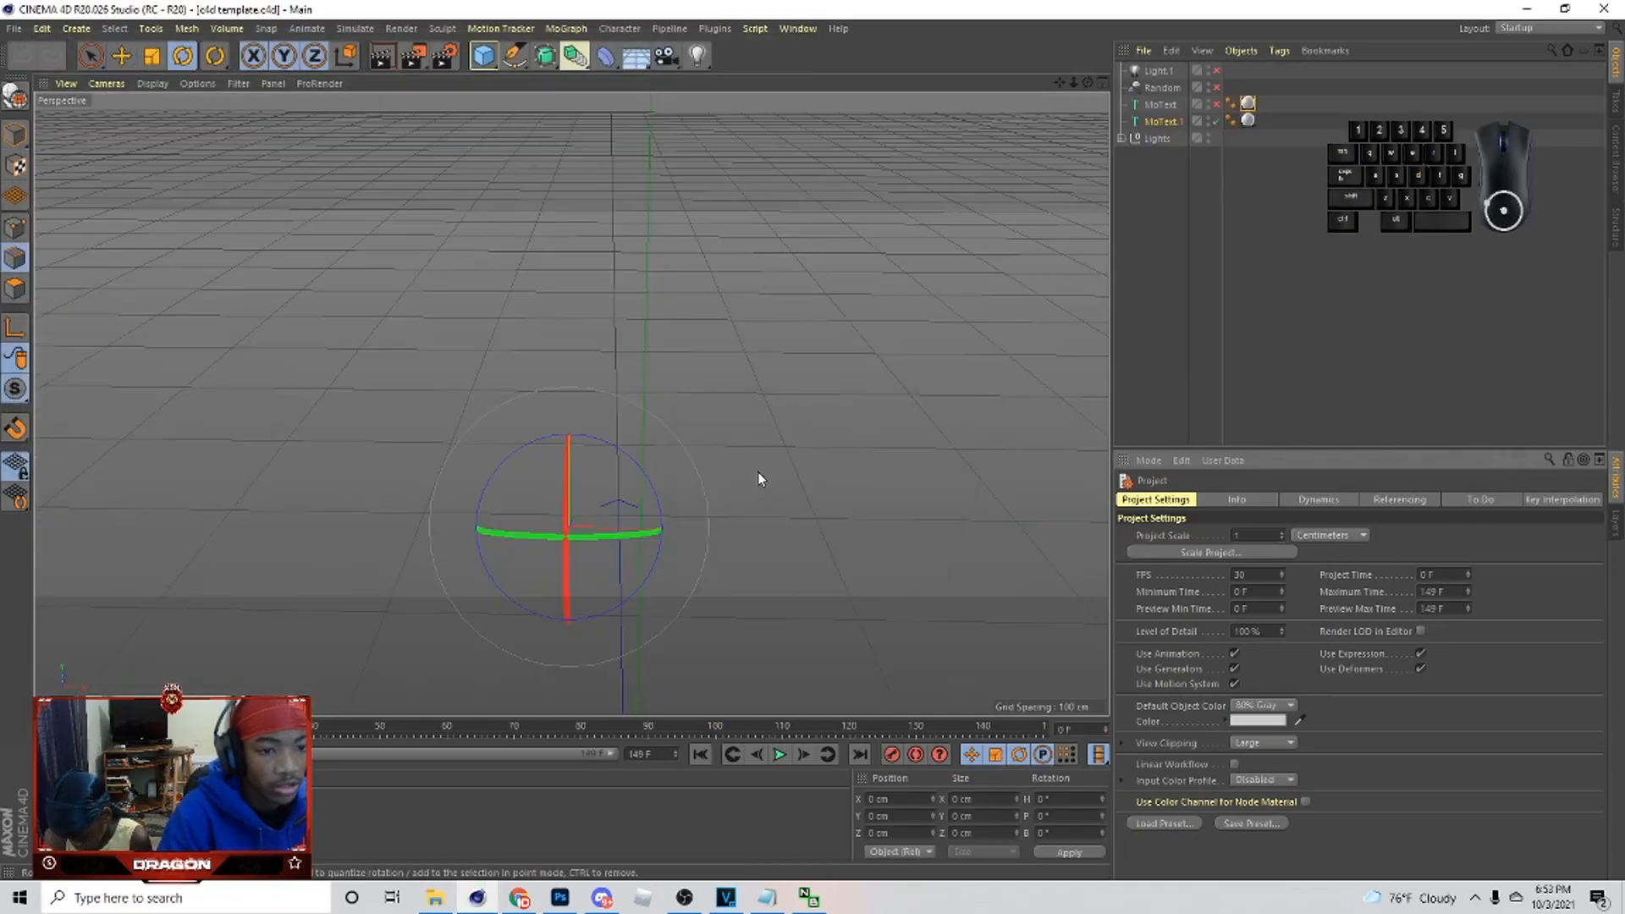
- Replace the text of the MoText.1 object with ARICA
{"action": "left_click", "coordinate": [1158, 119]}
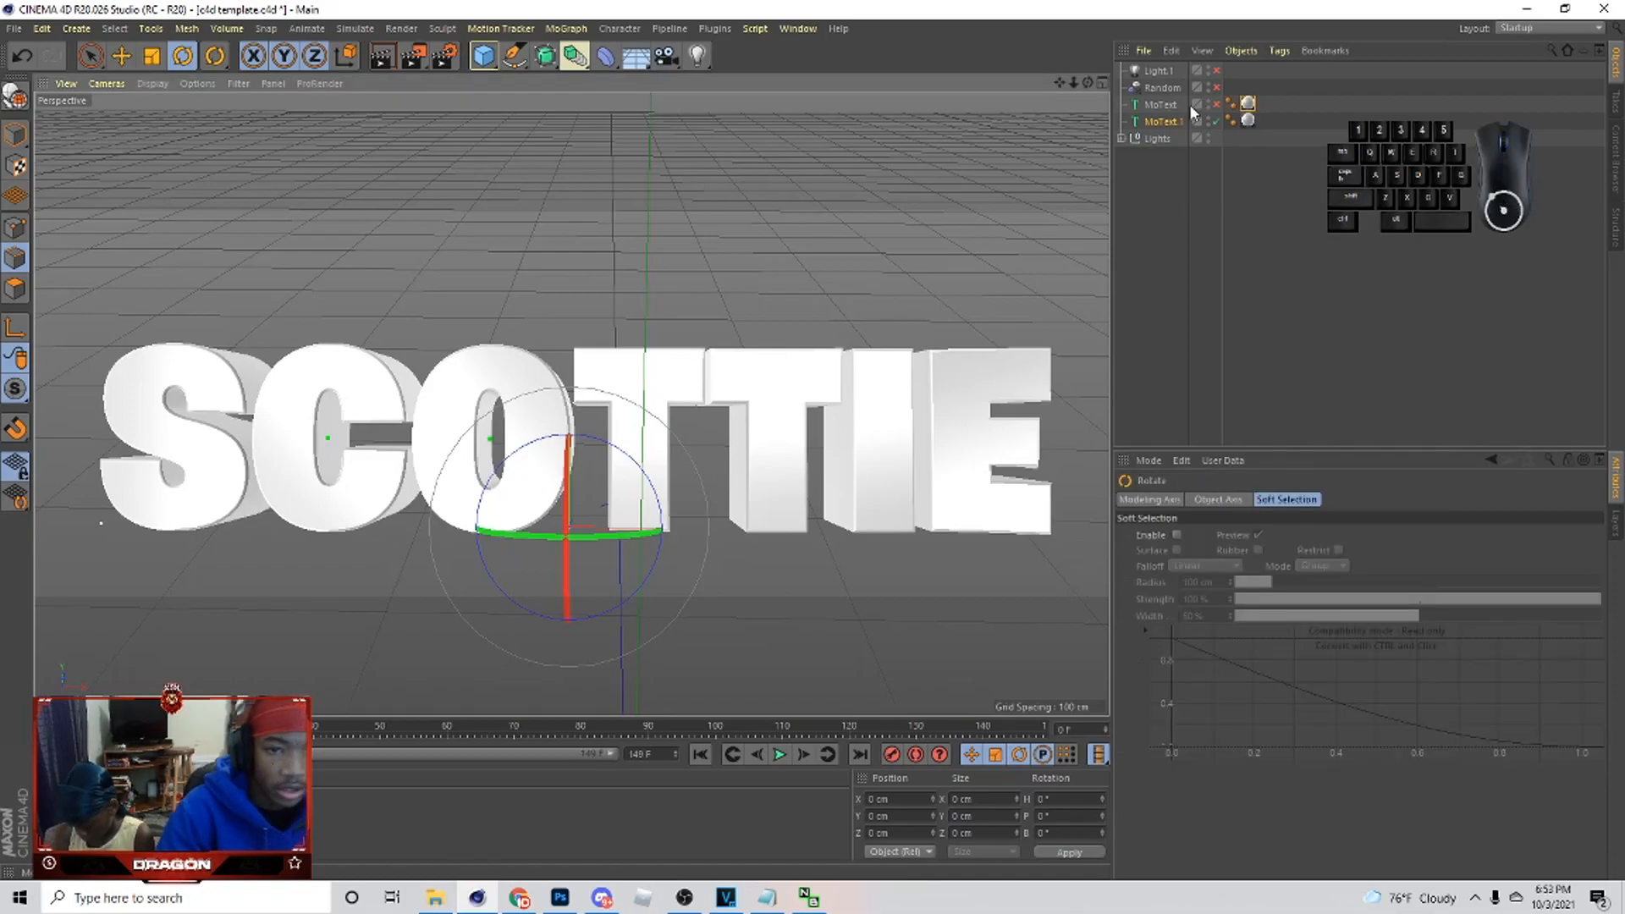
{"action": "left_click", "coordinate": [1165, 123]}
{"action": "left_click_drag", "start_coordinate": [1216, 580], "coordinate": [1134, 591]}
{"action": "type", "text": "A"}
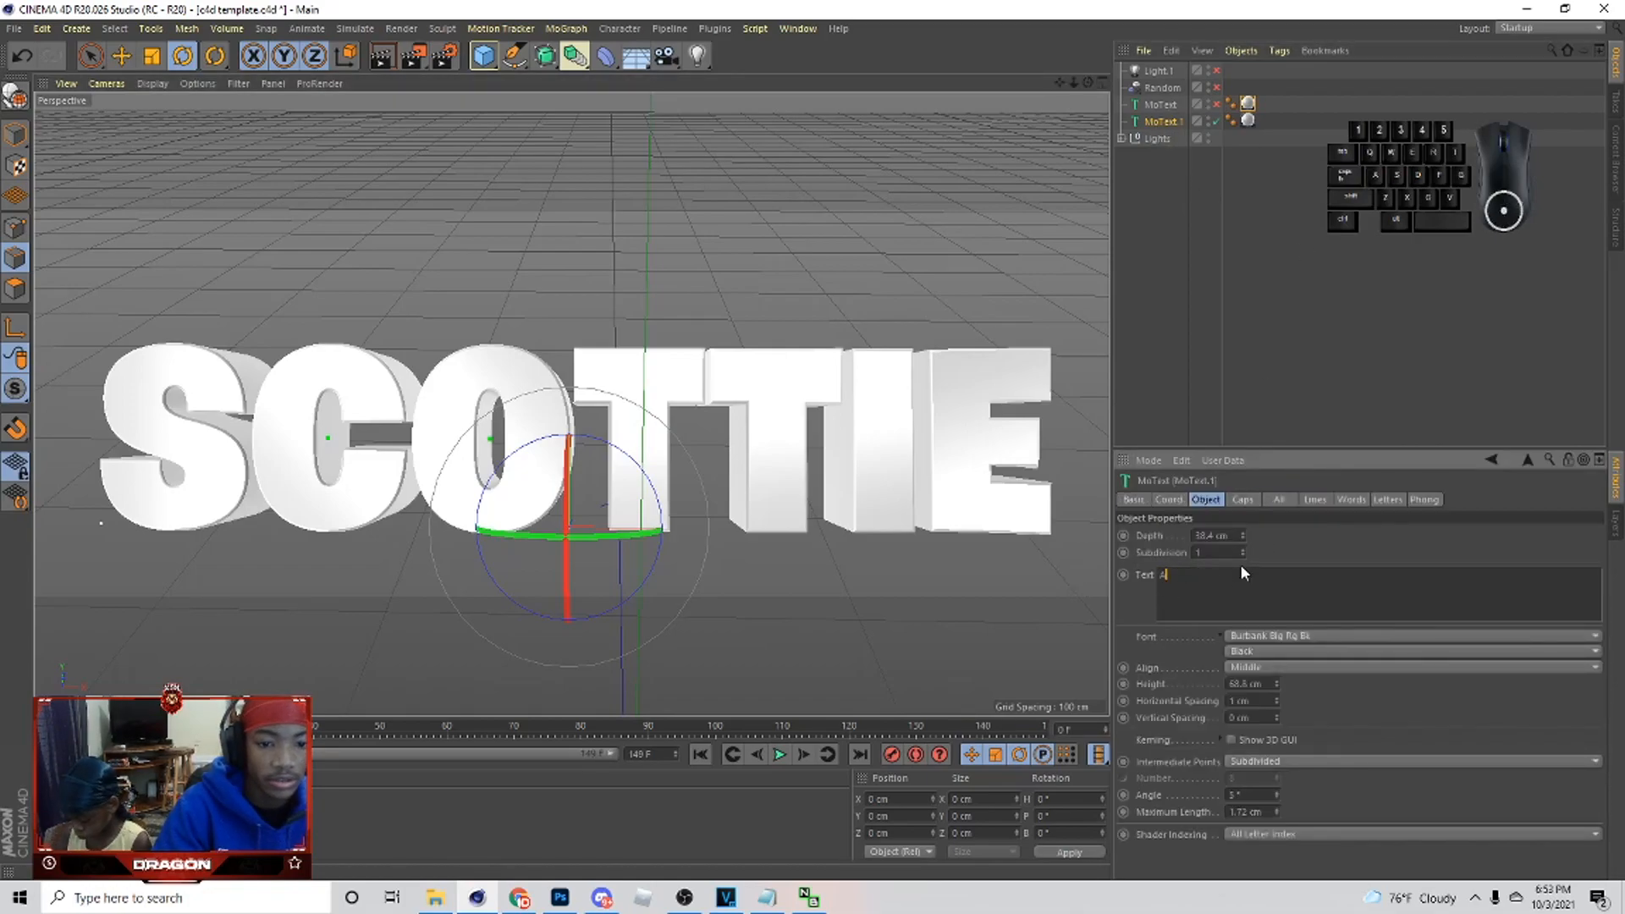
{"action": "type", "text": "RICA"}
{"action": "left_click", "coordinate": [1288, 554]}
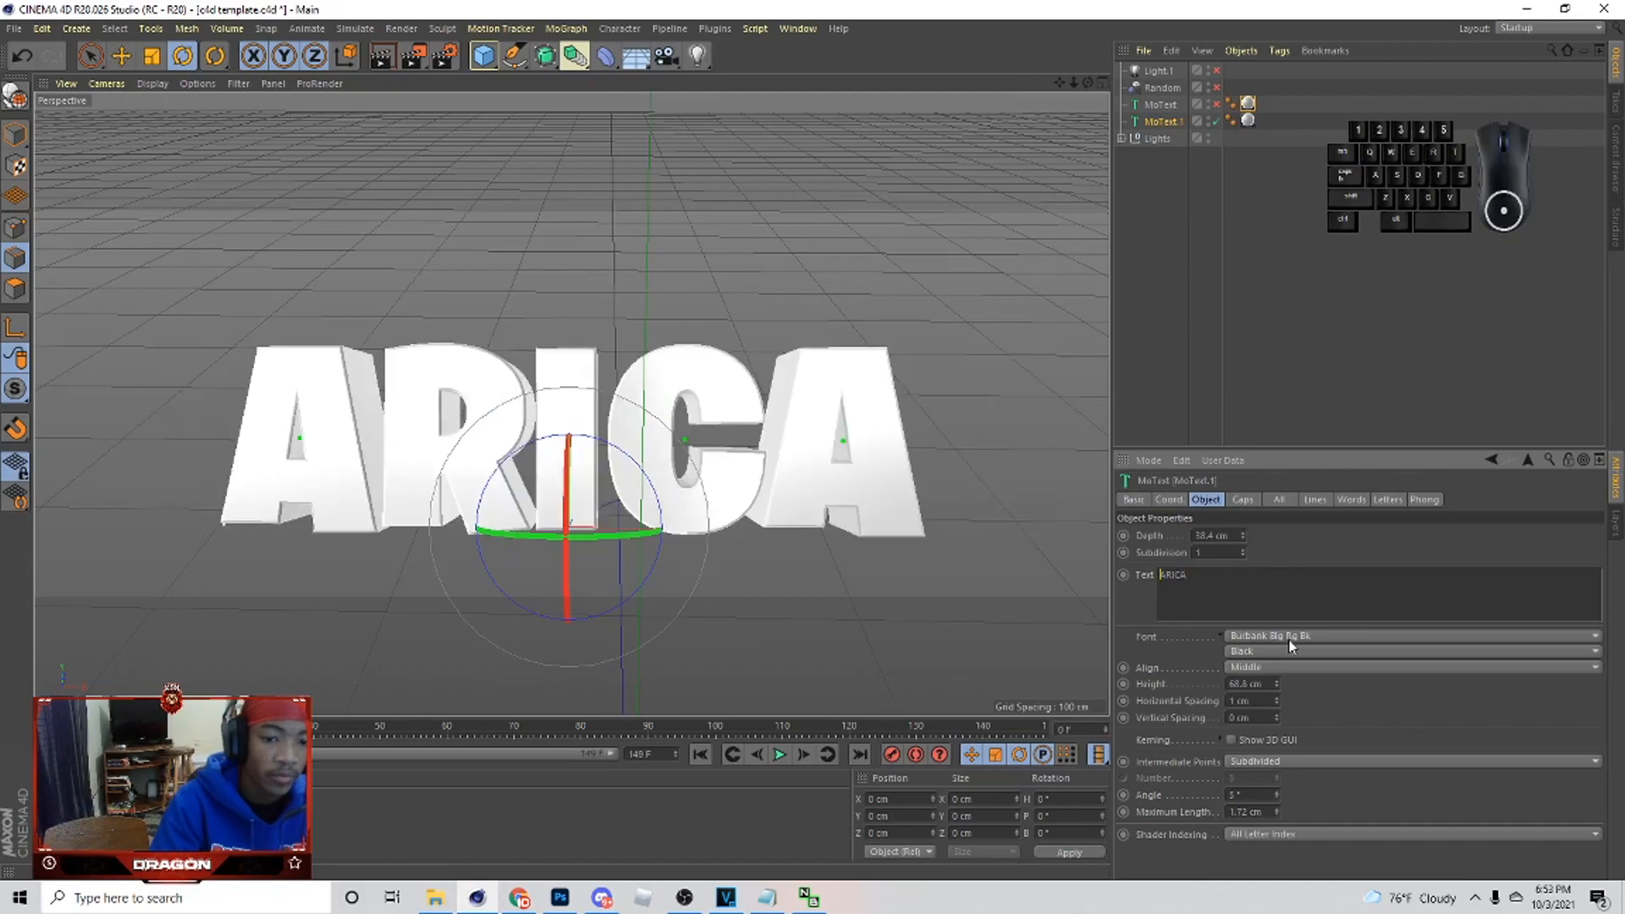
- Change the font of the ARICA text to Husky Stash
{"action": "left_click", "coordinate": [1290, 639]}
{"action": "scroll", "coordinate": [1338, 425], "scroll_direction": "up", "scroll_amount": 10}
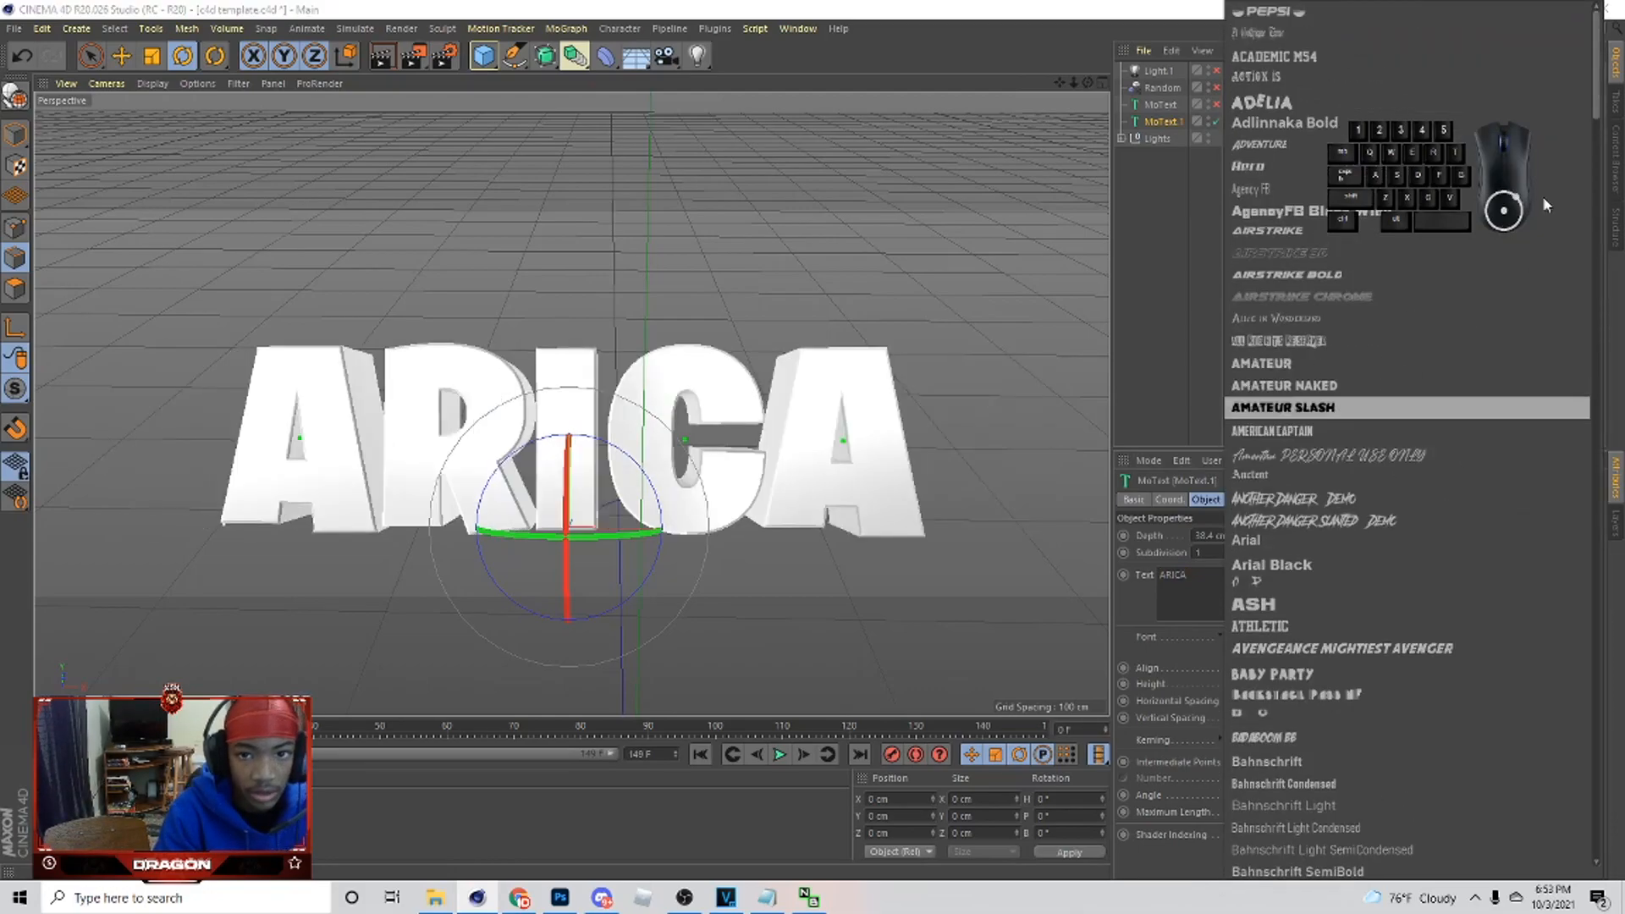
{"action": "left_click_drag", "start_coordinate": [1602, 109], "coordinate": [1611, 880]}
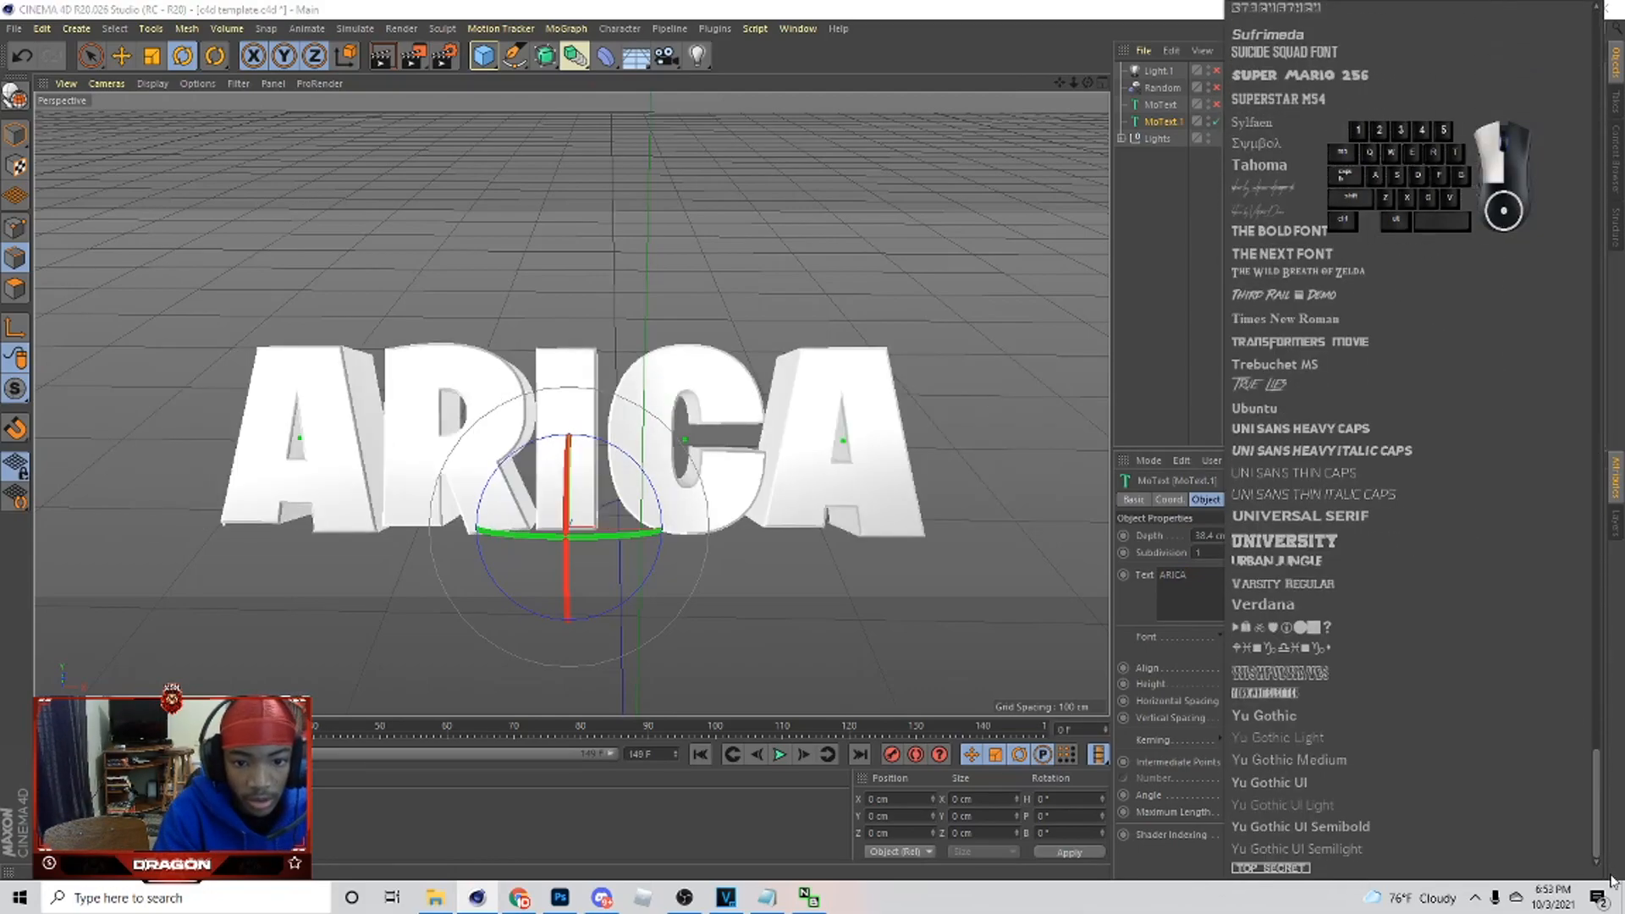
{"action": "scroll", "coordinate": [1474, 757], "scroll_direction": "up", "scroll_amount": 5}
{"action": "scroll", "coordinate": [1341, 517], "scroll_direction": "up", "scroll_amount": 6}
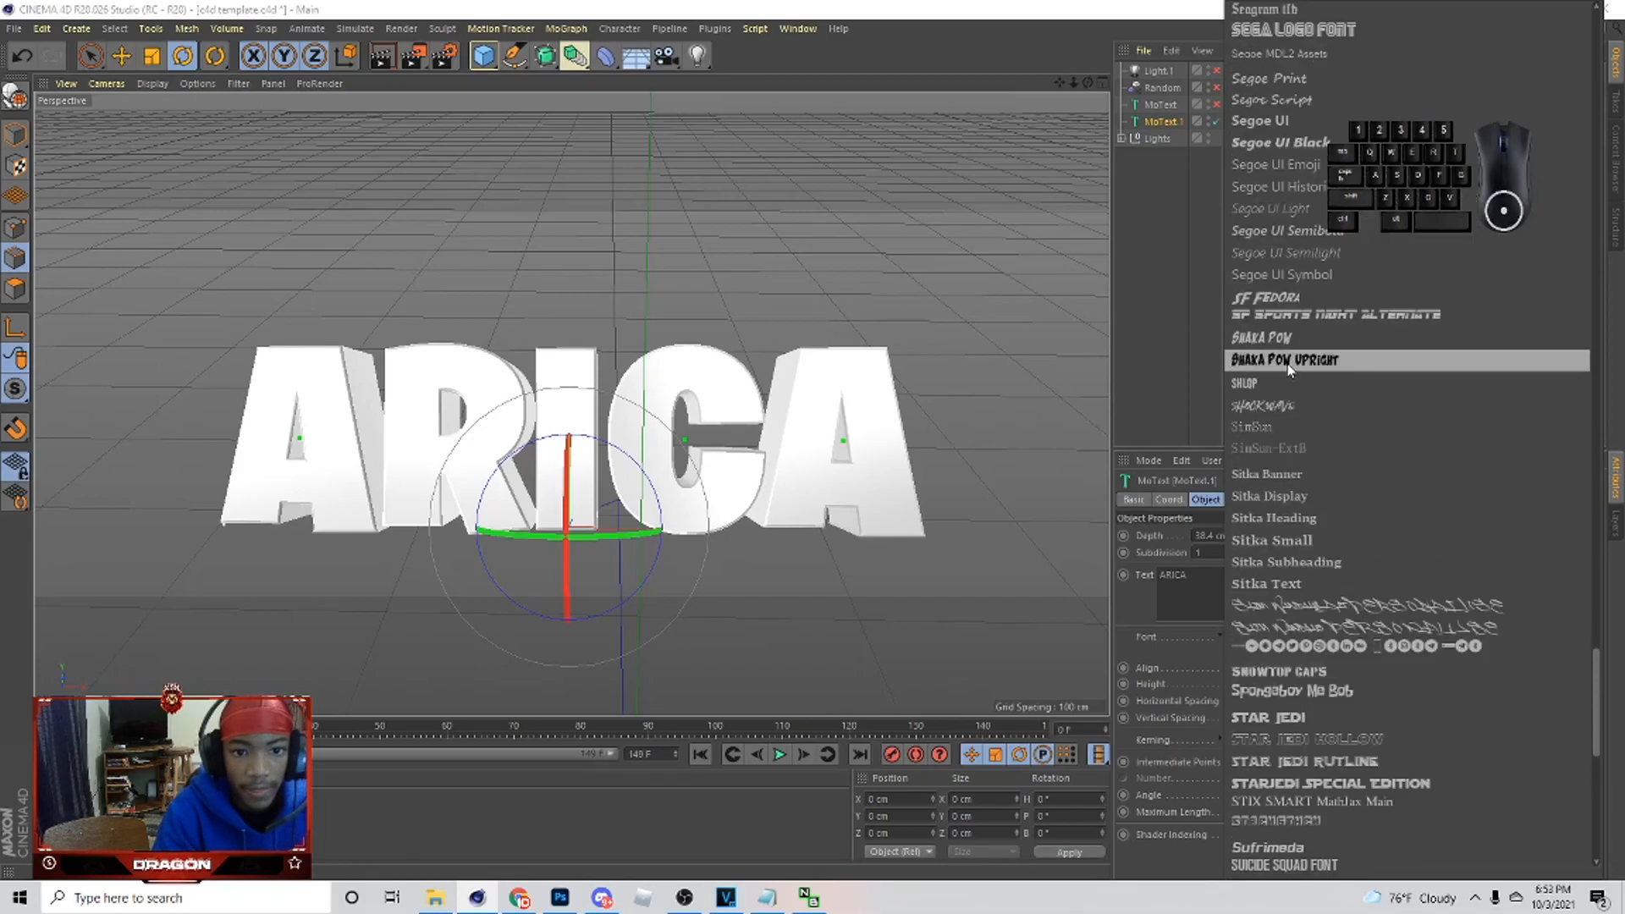
{"action": "left_click", "coordinate": [1289, 362]}
- Increase the extrusion depth of the ARICA text to about 4654.4 cm
{"action": "left_click_drag", "start_coordinate": [1243, 536], "coordinate": [1242, 474]}
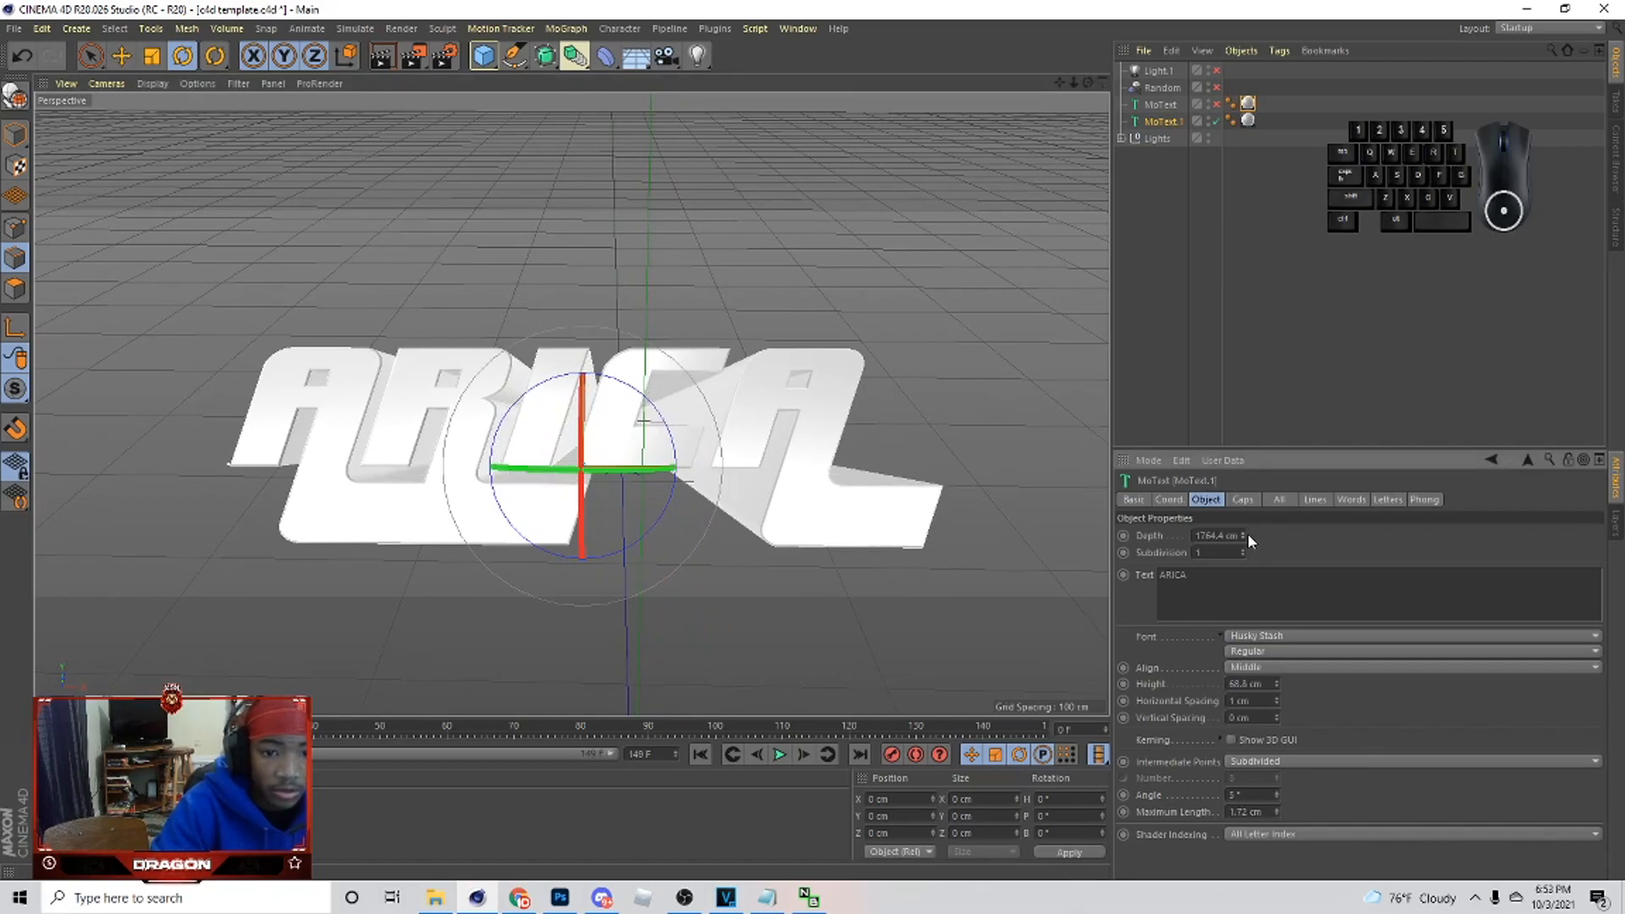
{"action": "left_click_drag", "start_coordinate": [1243, 536], "coordinate": [1138, 639]}
{"action": "left_click_drag", "start_coordinate": [1244, 539], "coordinate": [1234, 677]}
{"action": "left_click_drag", "start_coordinate": [1243, 536], "coordinate": [1243, 531]}
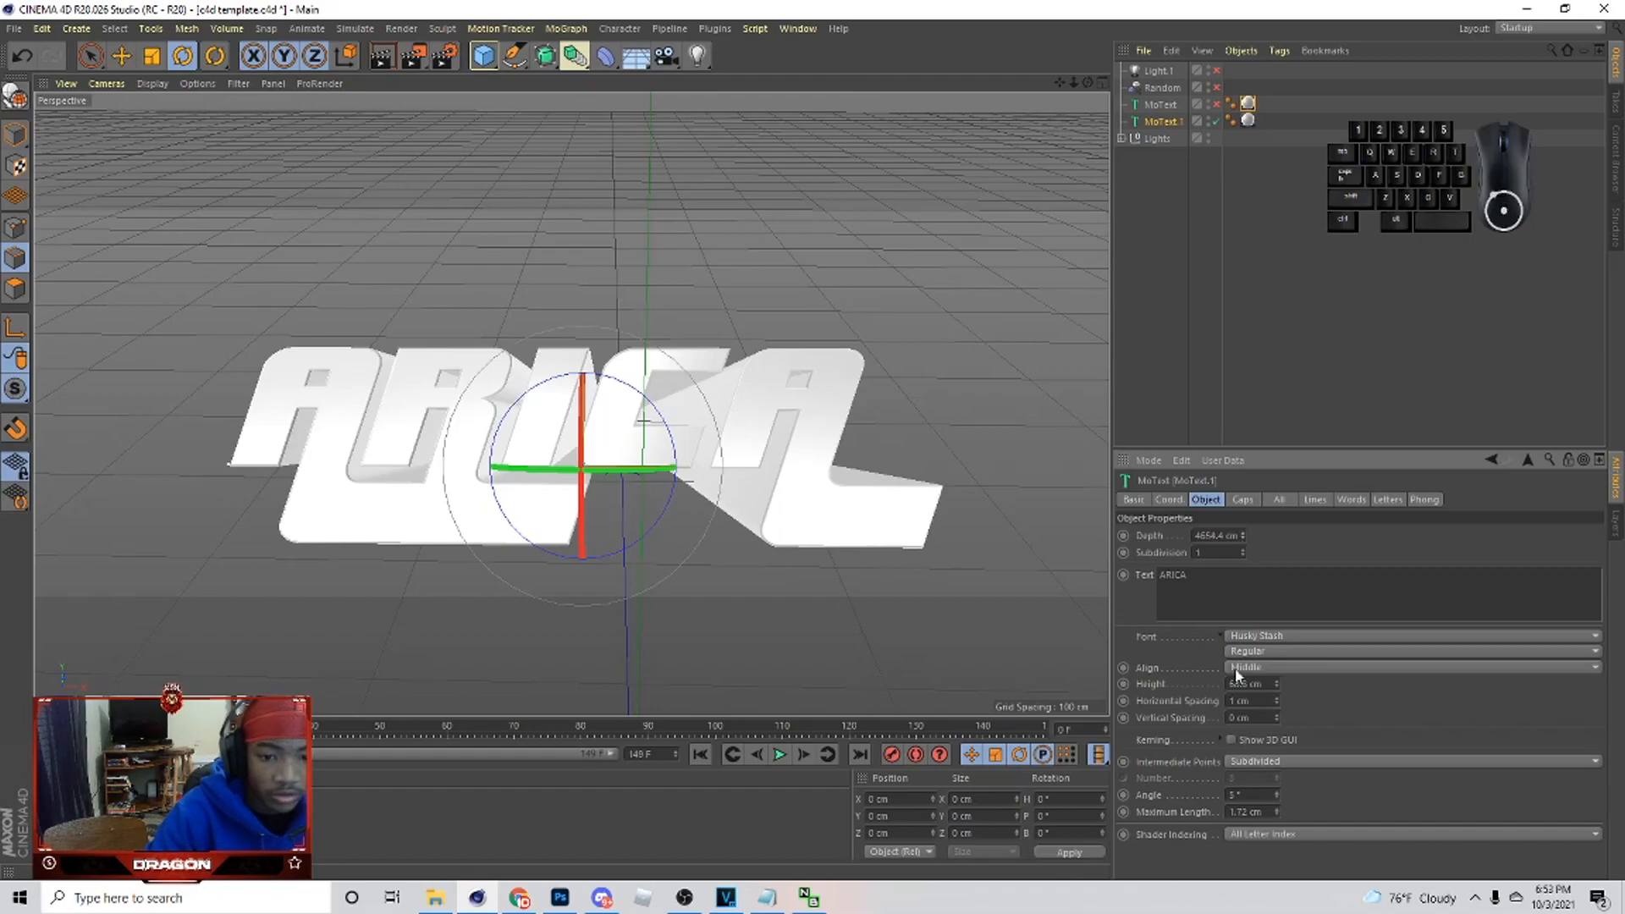
- Check the PNG save settings for the output file, and render the ARICA text to the Picture Viewer
{"action": "left_click", "coordinate": [447, 60]}
{"action": "left_click", "coordinate": [886, 137]}
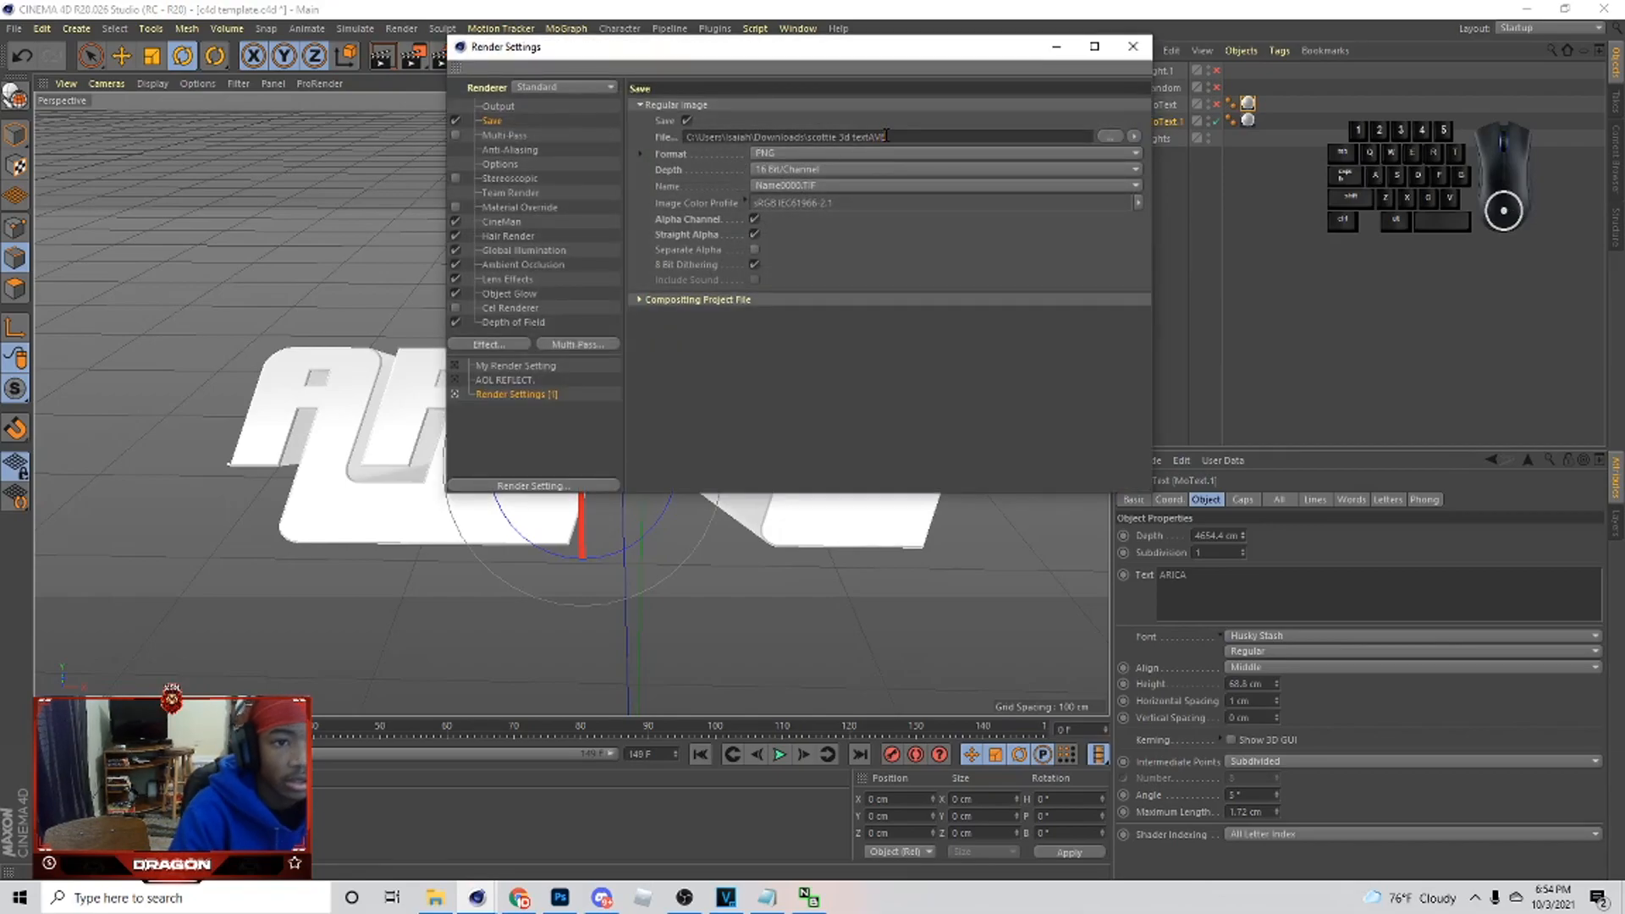
{"action": "left_click", "coordinate": [1133, 46]}
{"action": "left_click", "coordinate": [414, 56]}
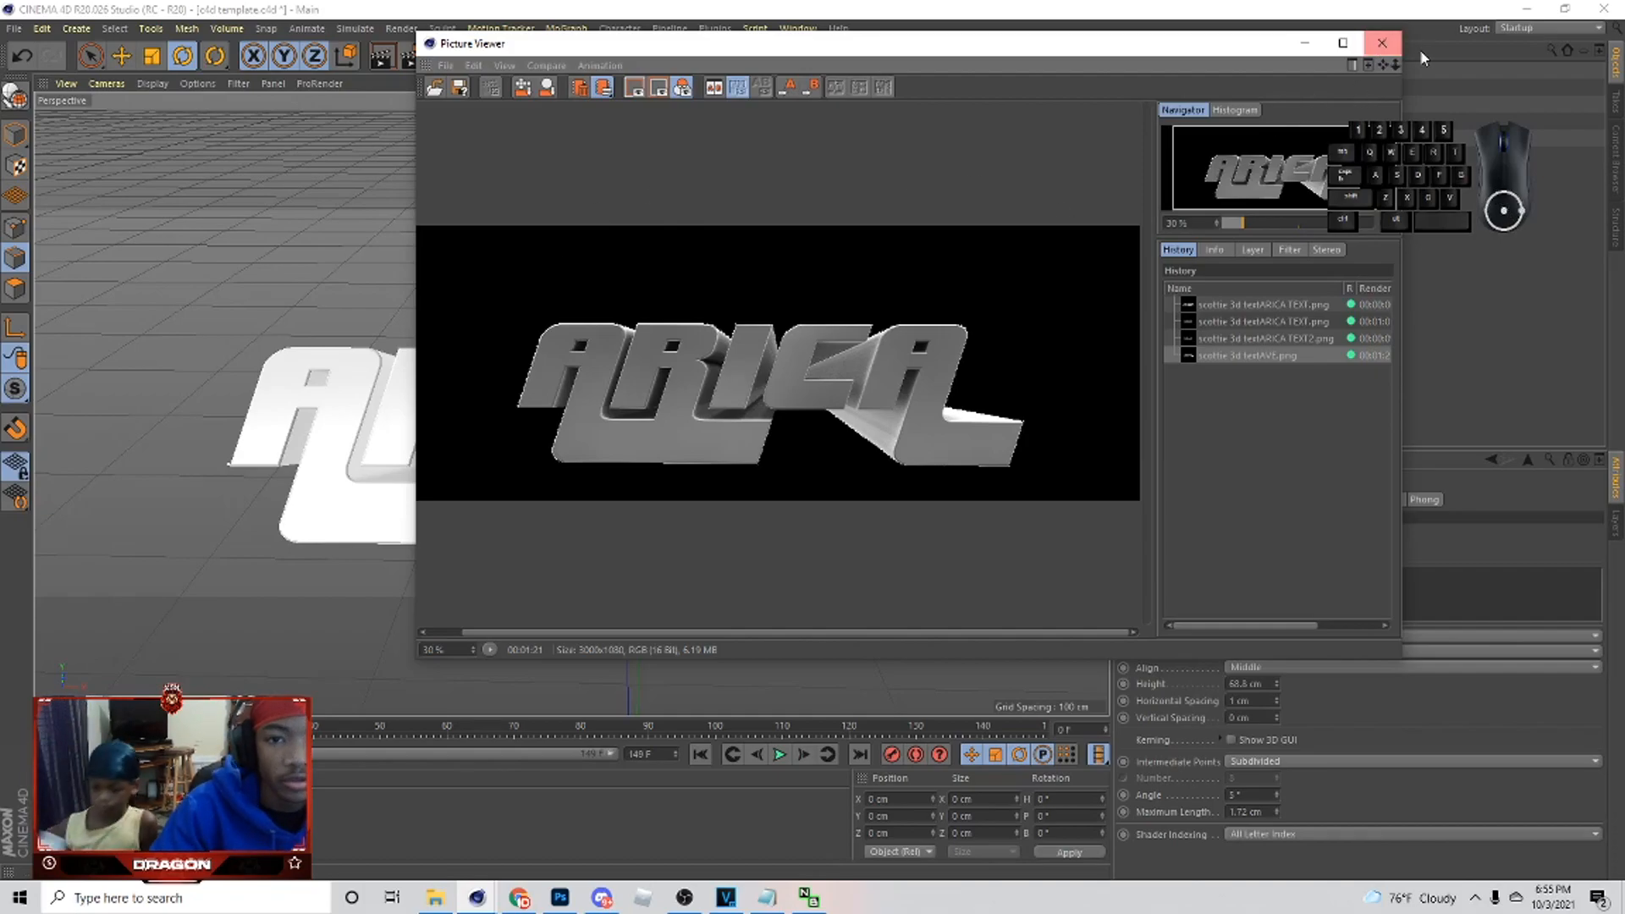
{"action": "left_click", "coordinate": [1378, 44]}
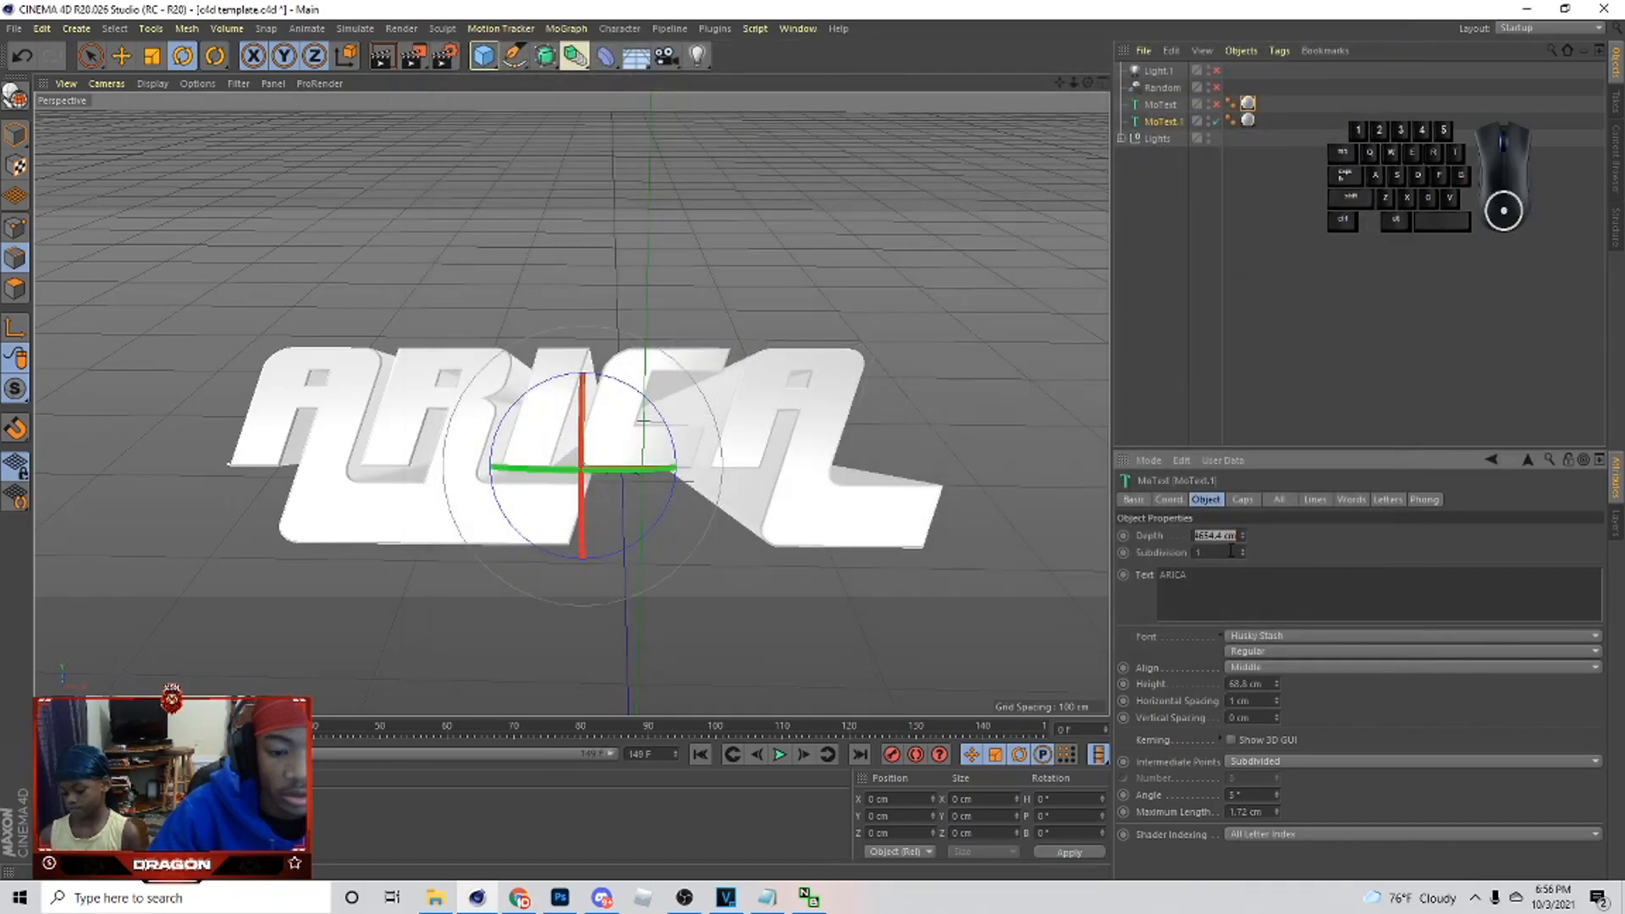
- Set the ARICA text's extrusion depth to 0 cm, and render it to the Picture Viewer with the output file scottie 3d textAVE1
{"action": "type", "text": "0"}
{"action": "key", "text": "Return"}
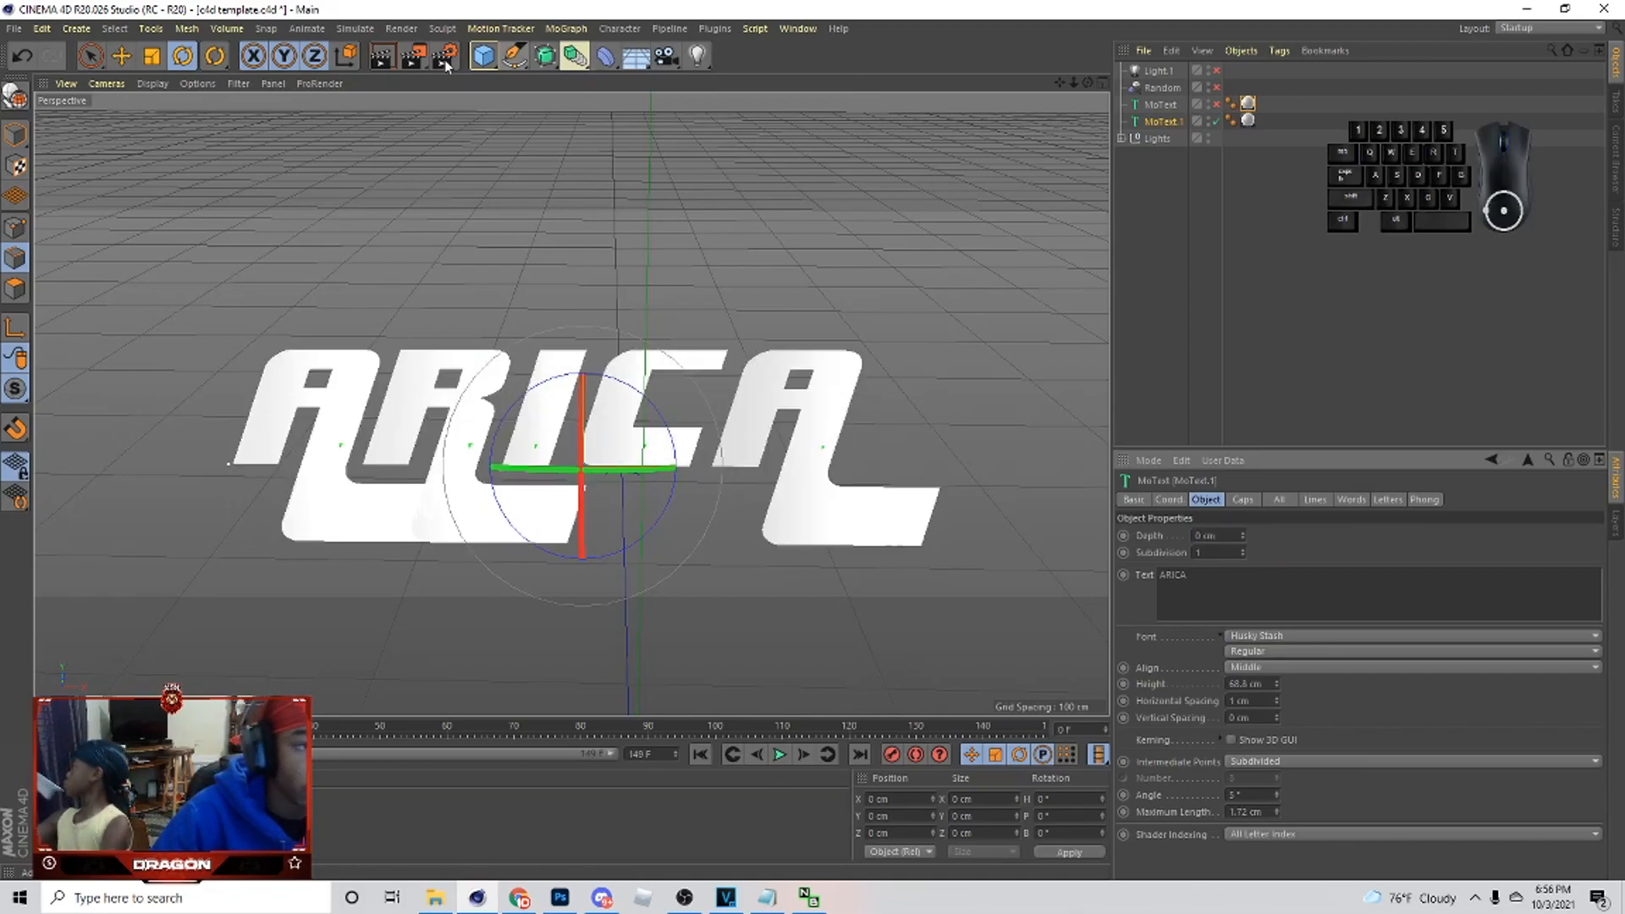
{"action": "key", "text": "ctrl+b"}
{"action": "left_click", "coordinate": [882, 136]}
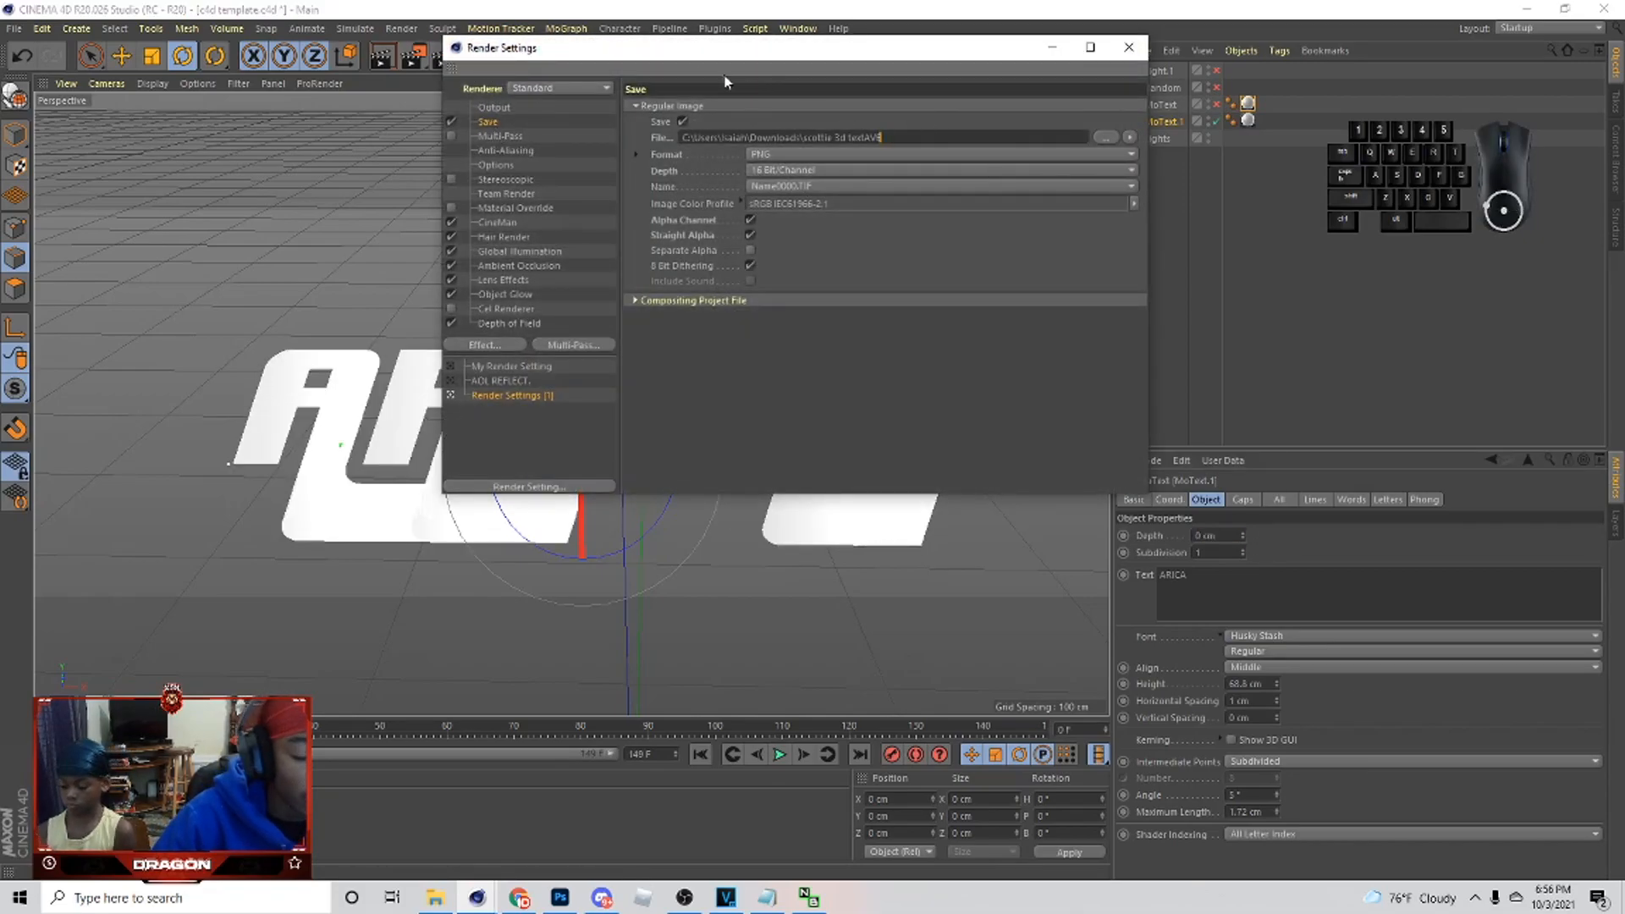
{"action": "left_click", "coordinate": [1129, 47]}
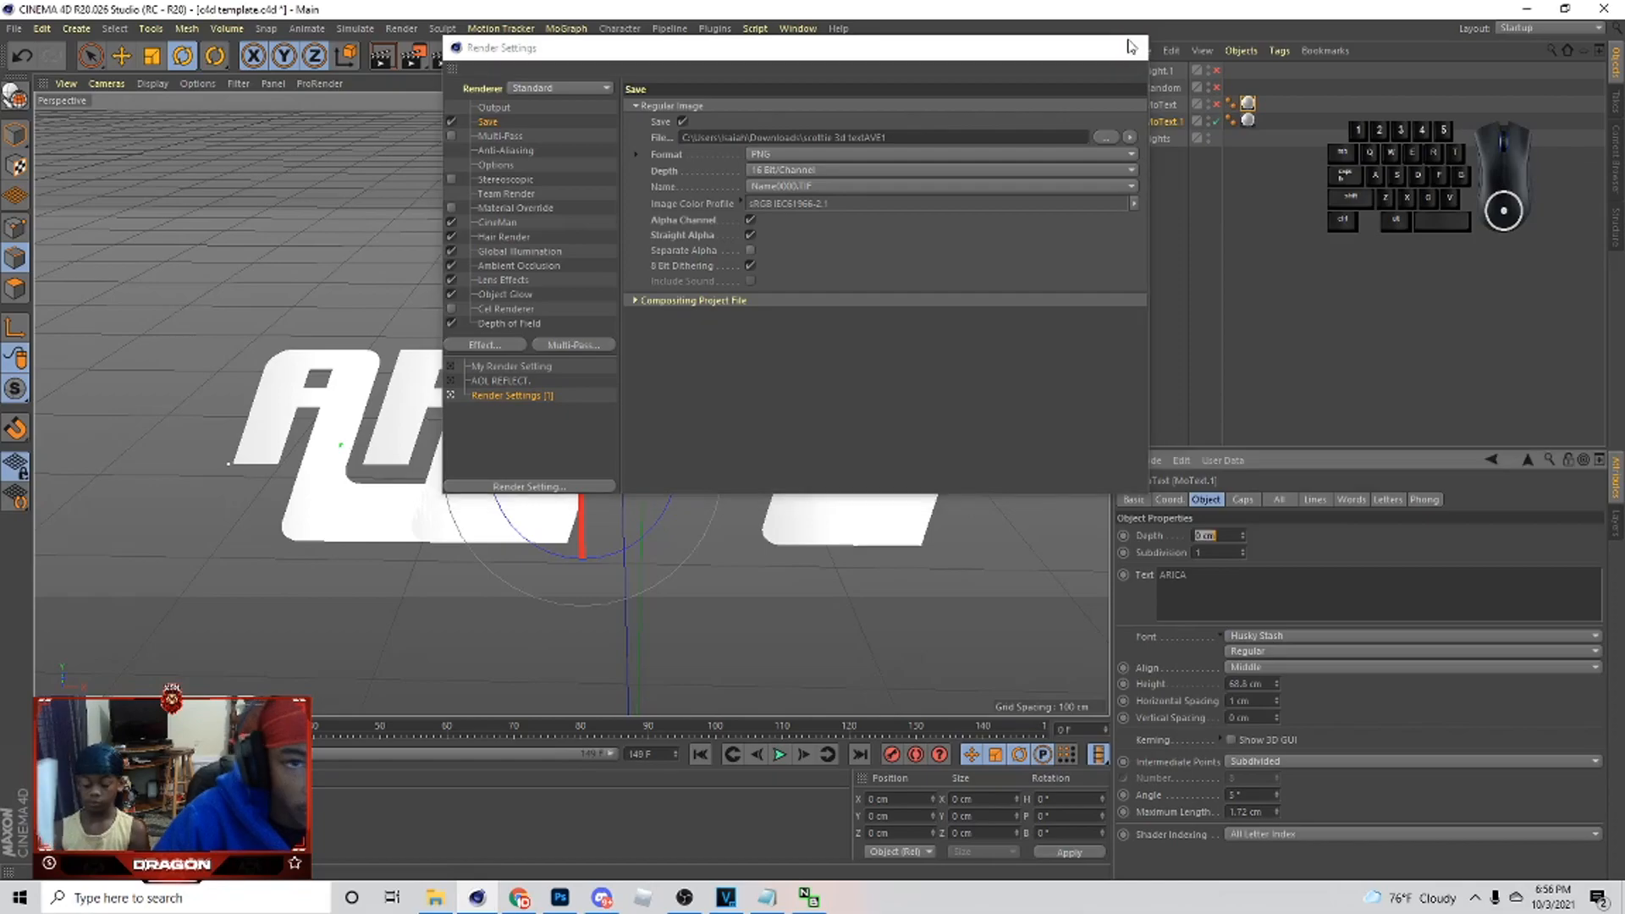
{"action": "left_click", "coordinate": [404, 61]}
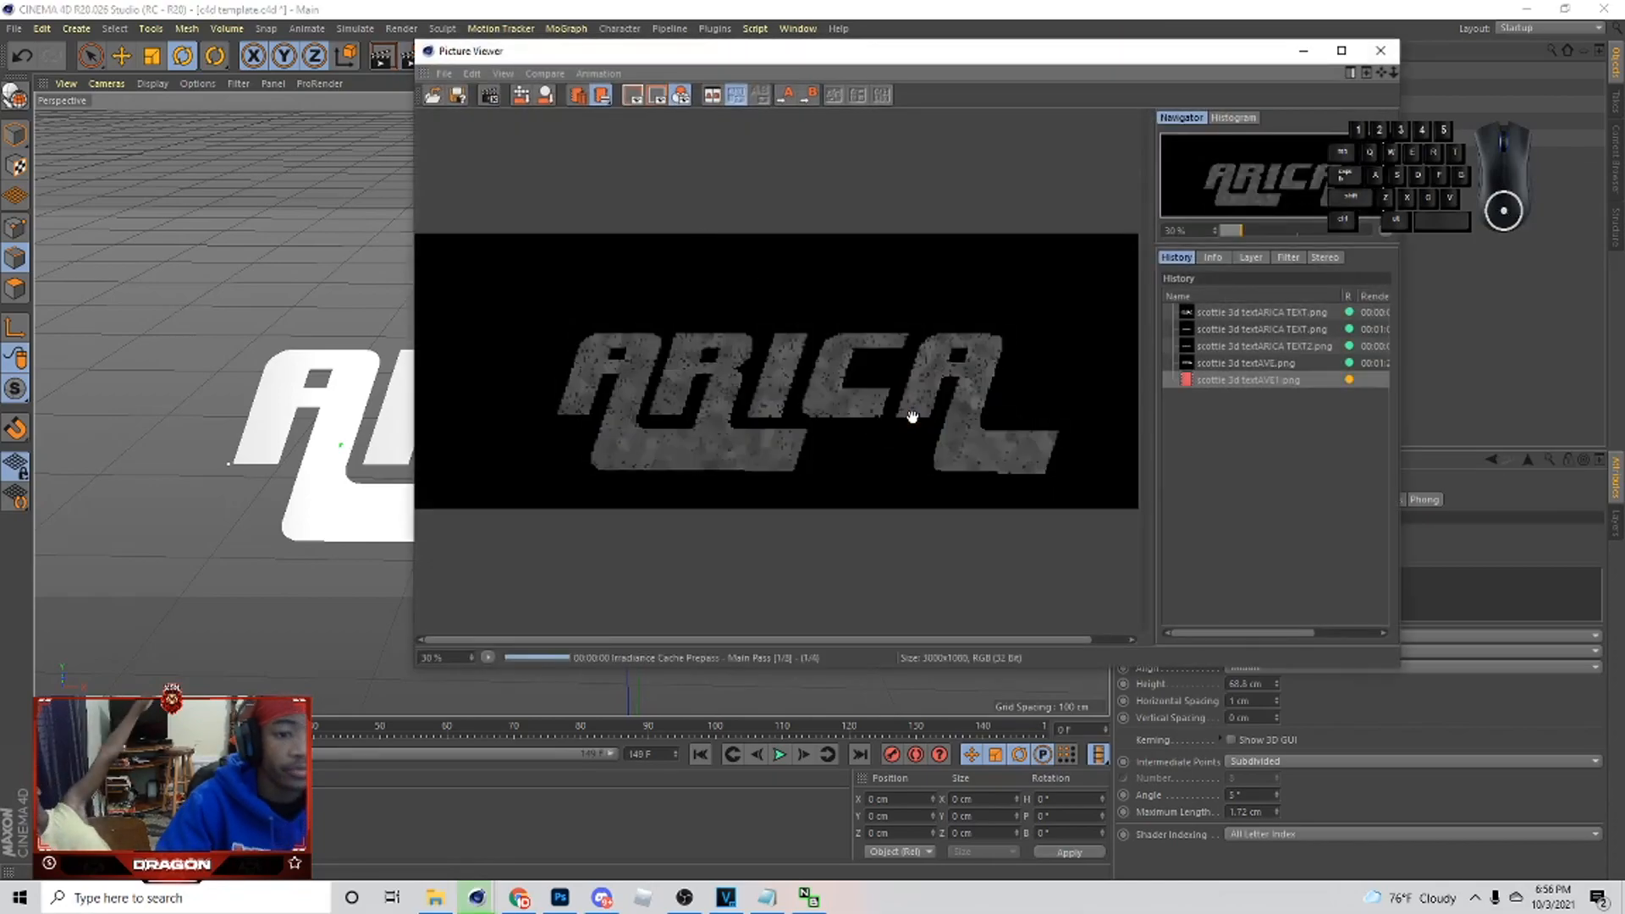
- Switch to Photoshop and open scottie 3d textAVE.png and scottie 3d textAVE1.png from the Downloads folder
{"action": "left_click", "coordinate": [559, 897]}
{"action": "left_click", "coordinate": [37, 9]}
{"action": "left_click", "coordinate": [51, 43]}
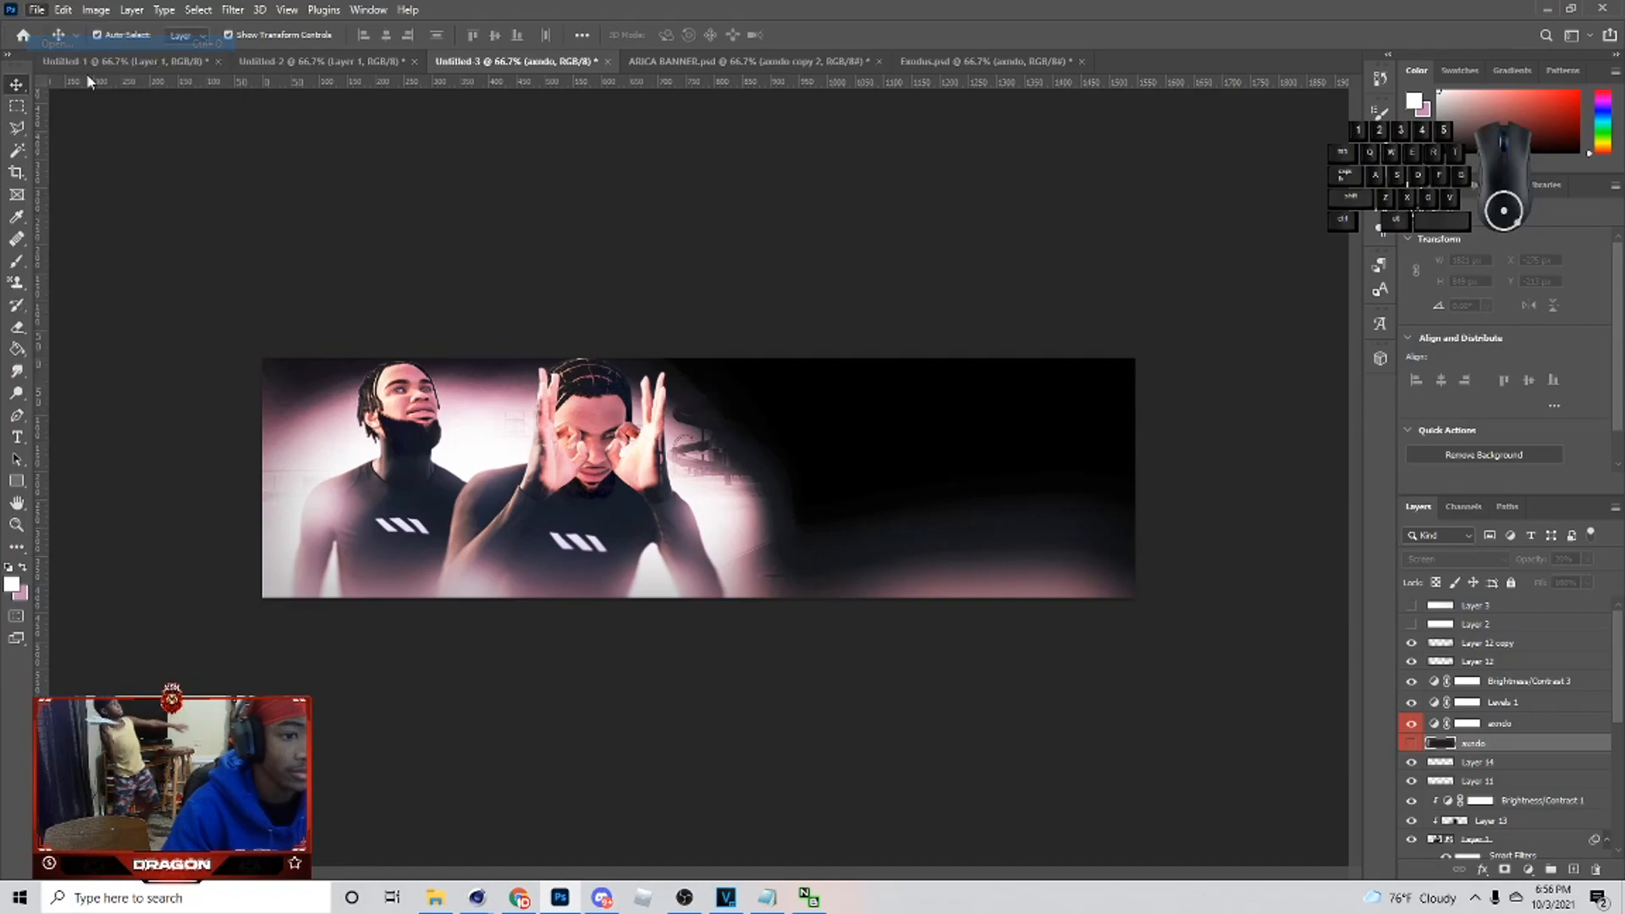
{"action": "left_click", "coordinate": [782, 186]}
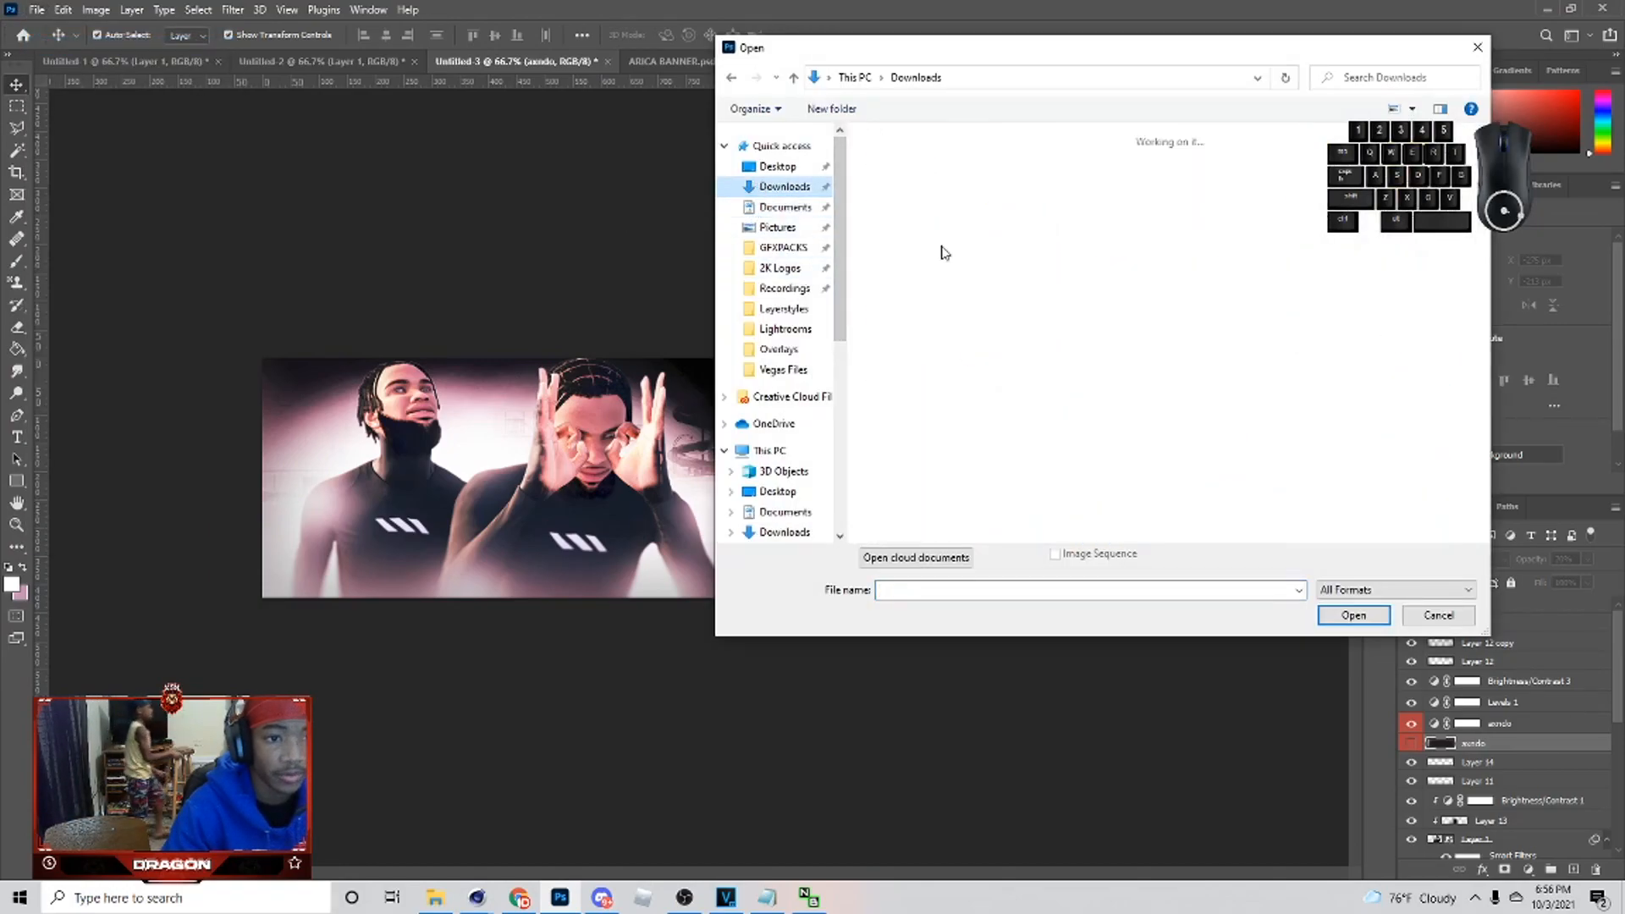
{"action": "left_click", "coordinate": [1015, 222]}
{"action": "left_click", "coordinate": [913, 222], "text": "ctrl"}
{"action": "key", "text": "Return"}
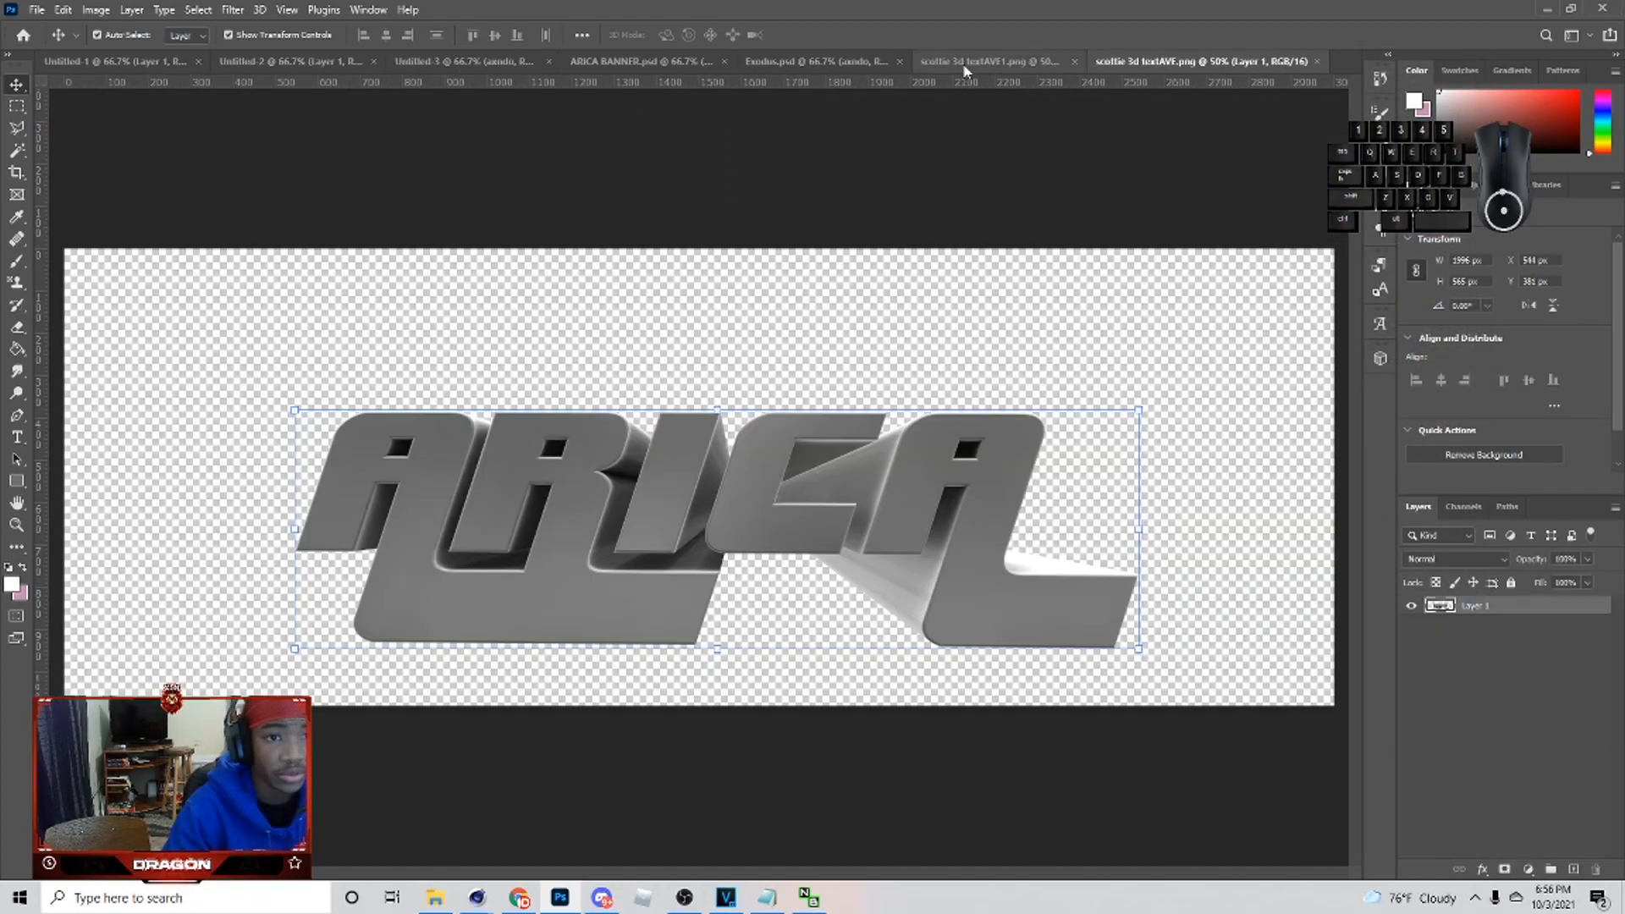
- Copy the extruded ARICA render from scottie 3d textAVE.png into the Untitled-3 banner document
{"action": "left_click", "coordinate": [965, 64]}
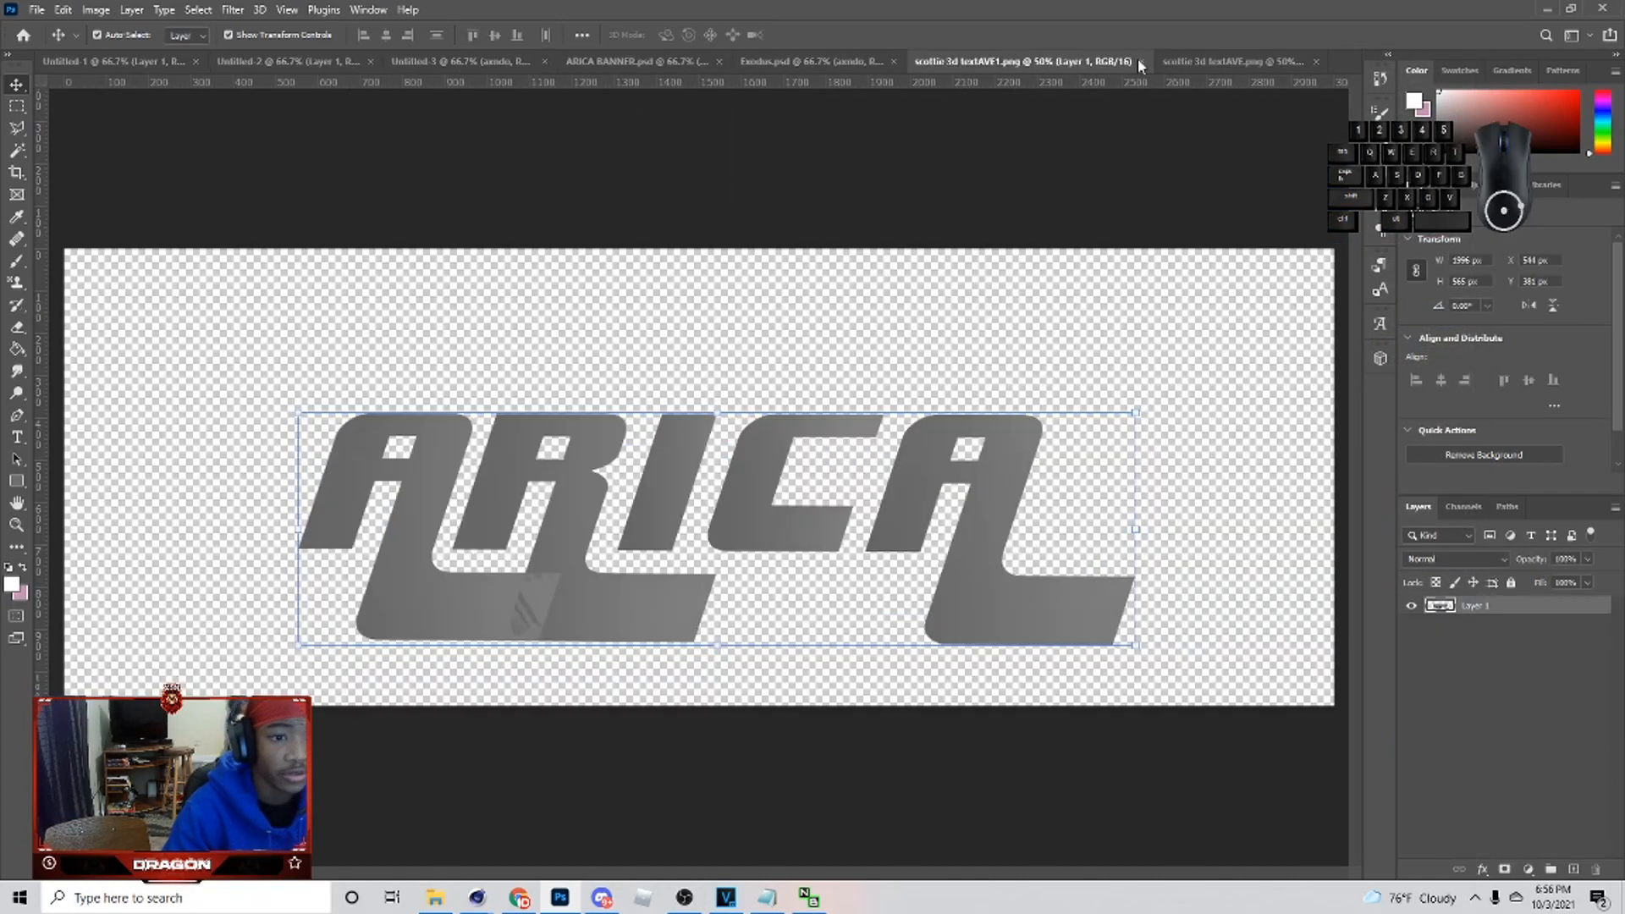
{"action": "left_click", "coordinate": [1138, 61]}
{"action": "left_click", "coordinate": [440, 65]}
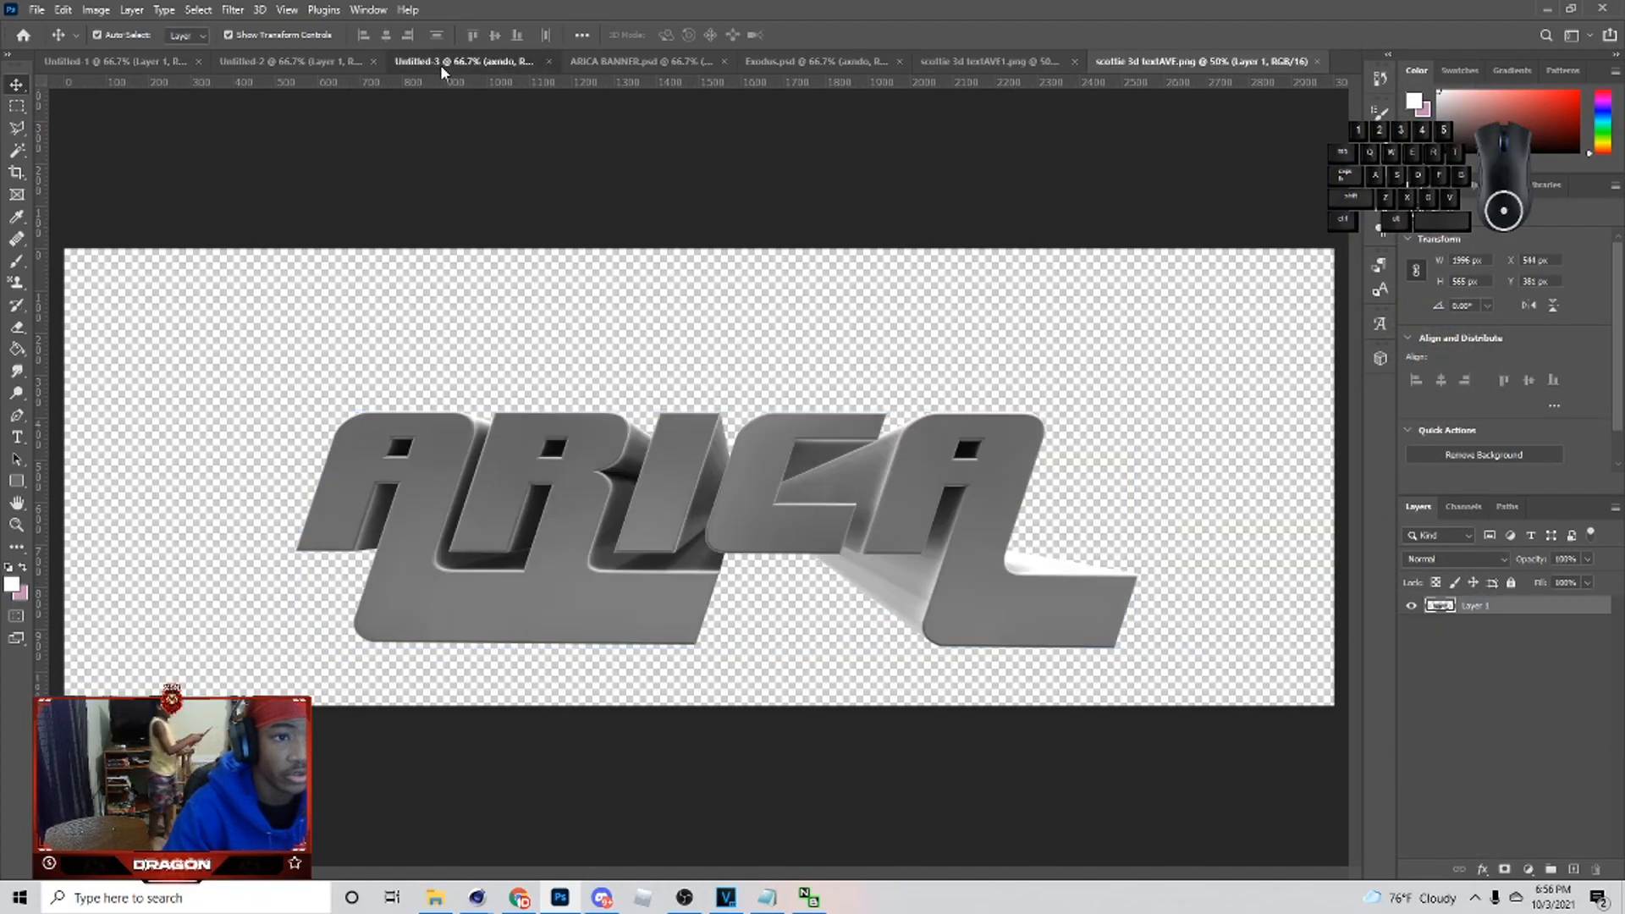
{"action": "key", "text": "ctrl+v"}
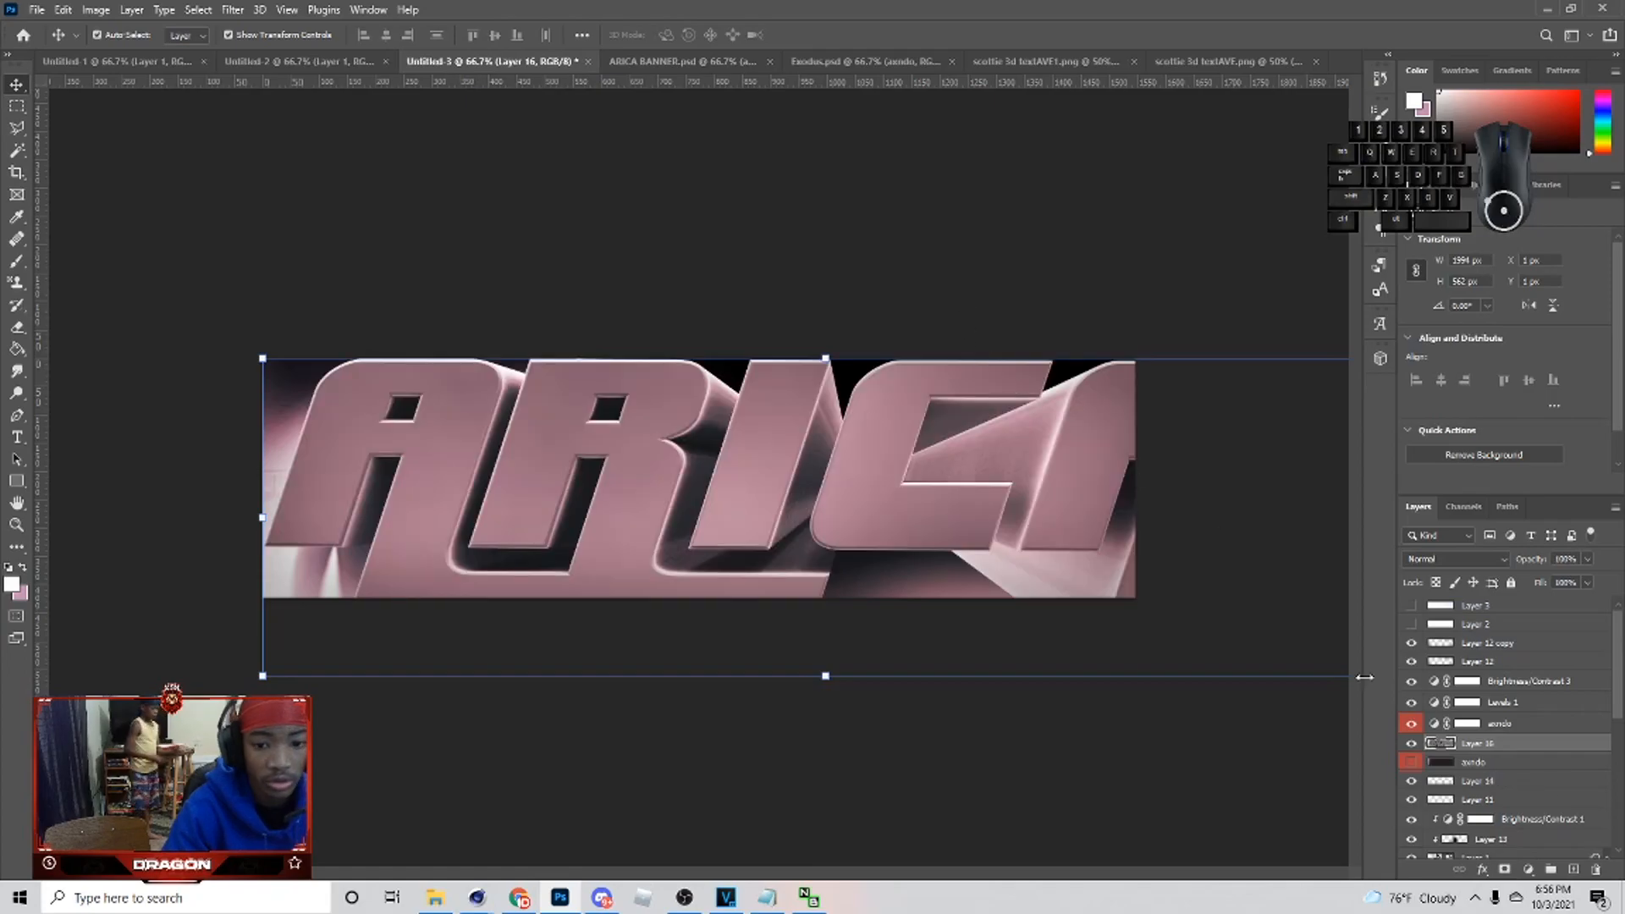
- Copy the flat ARICA face from scottie 3d textAVE1.png into Untitled-3 and align it over the front of the extruded text
{"action": "left_click", "coordinate": [1202, 61]}
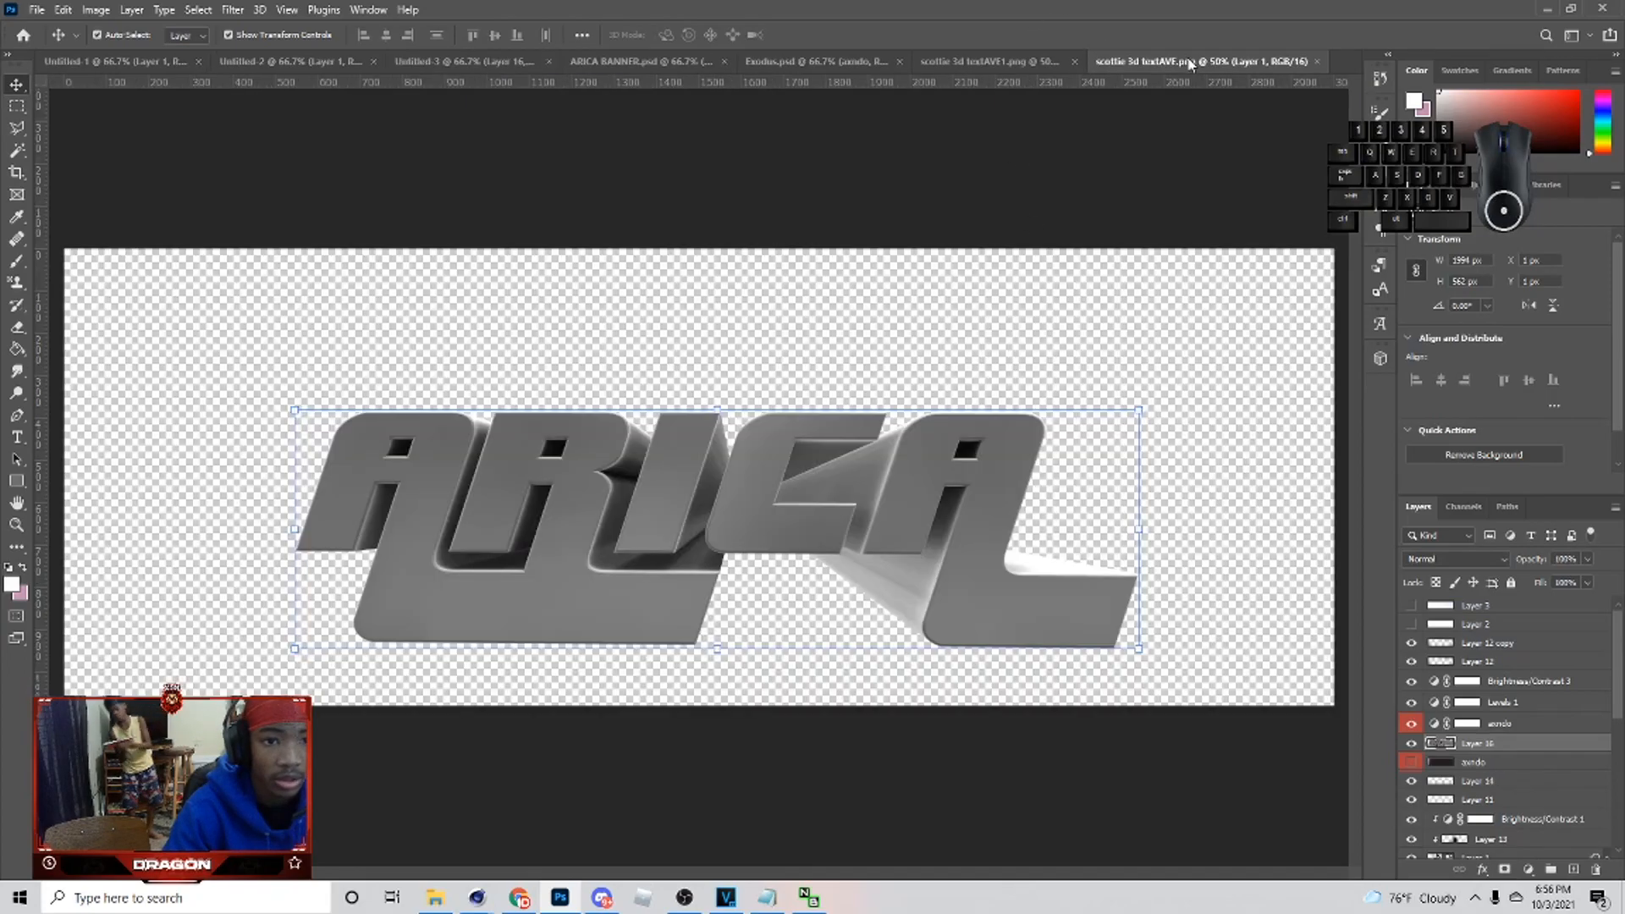
{"action": "left_click", "coordinate": [1024, 66]}
{"action": "key", "text": "ctrl+c"}
{"action": "left_click", "coordinate": [464, 66]}
{"action": "key", "text": "ctrl+v"}
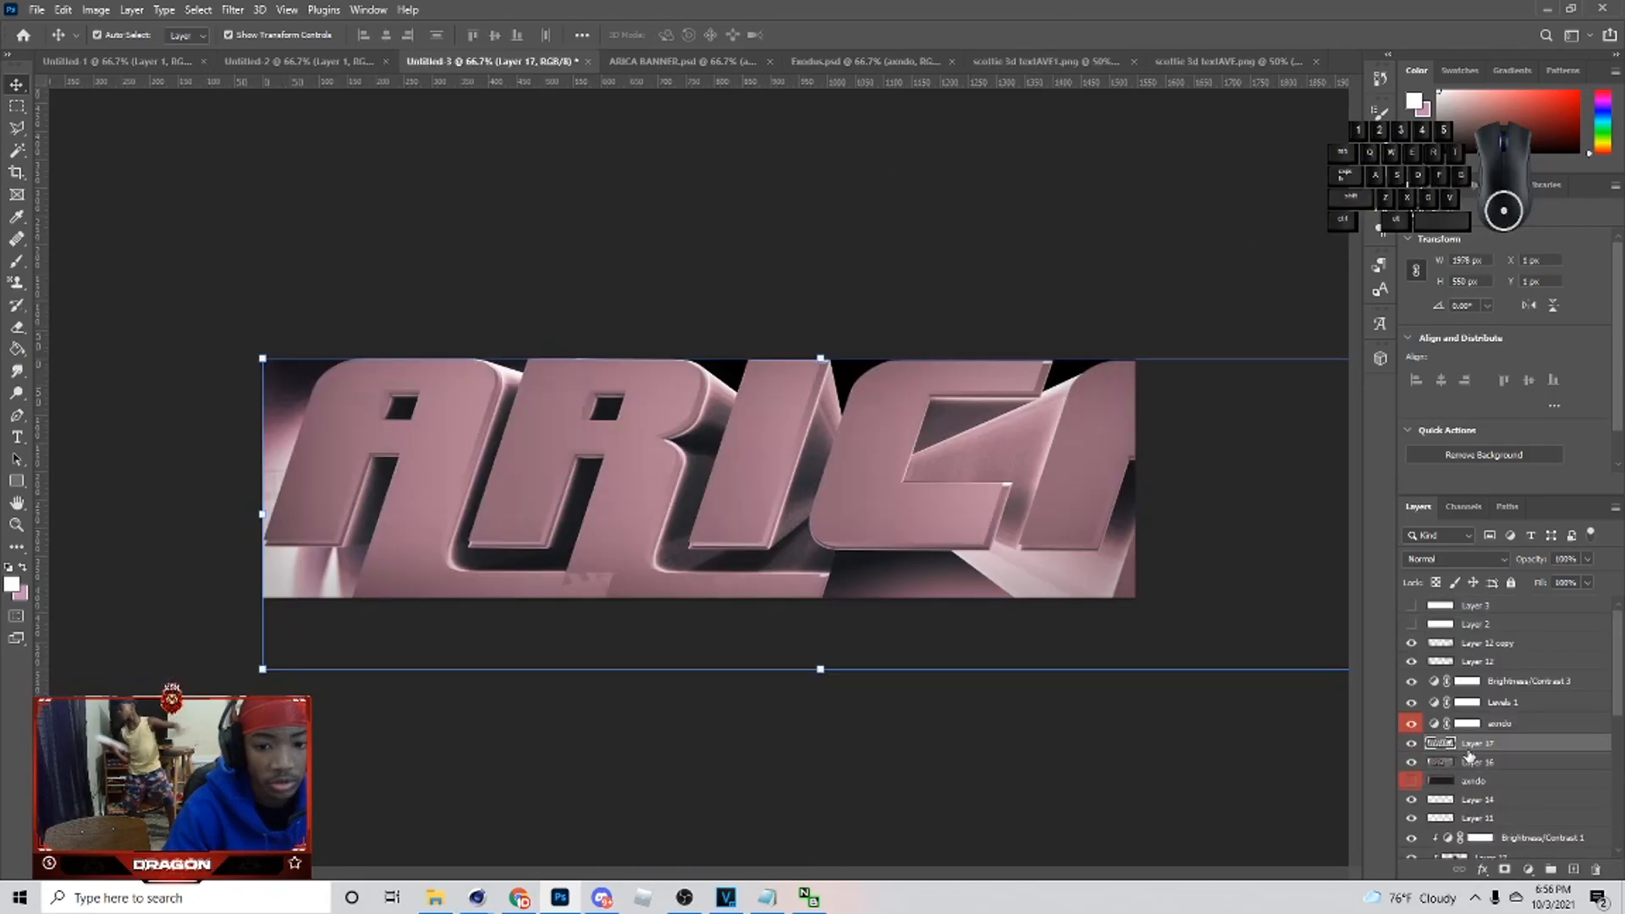
{"action": "left_click_drag", "start_coordinate": [873, 488], "coordinate": [880, 498]}
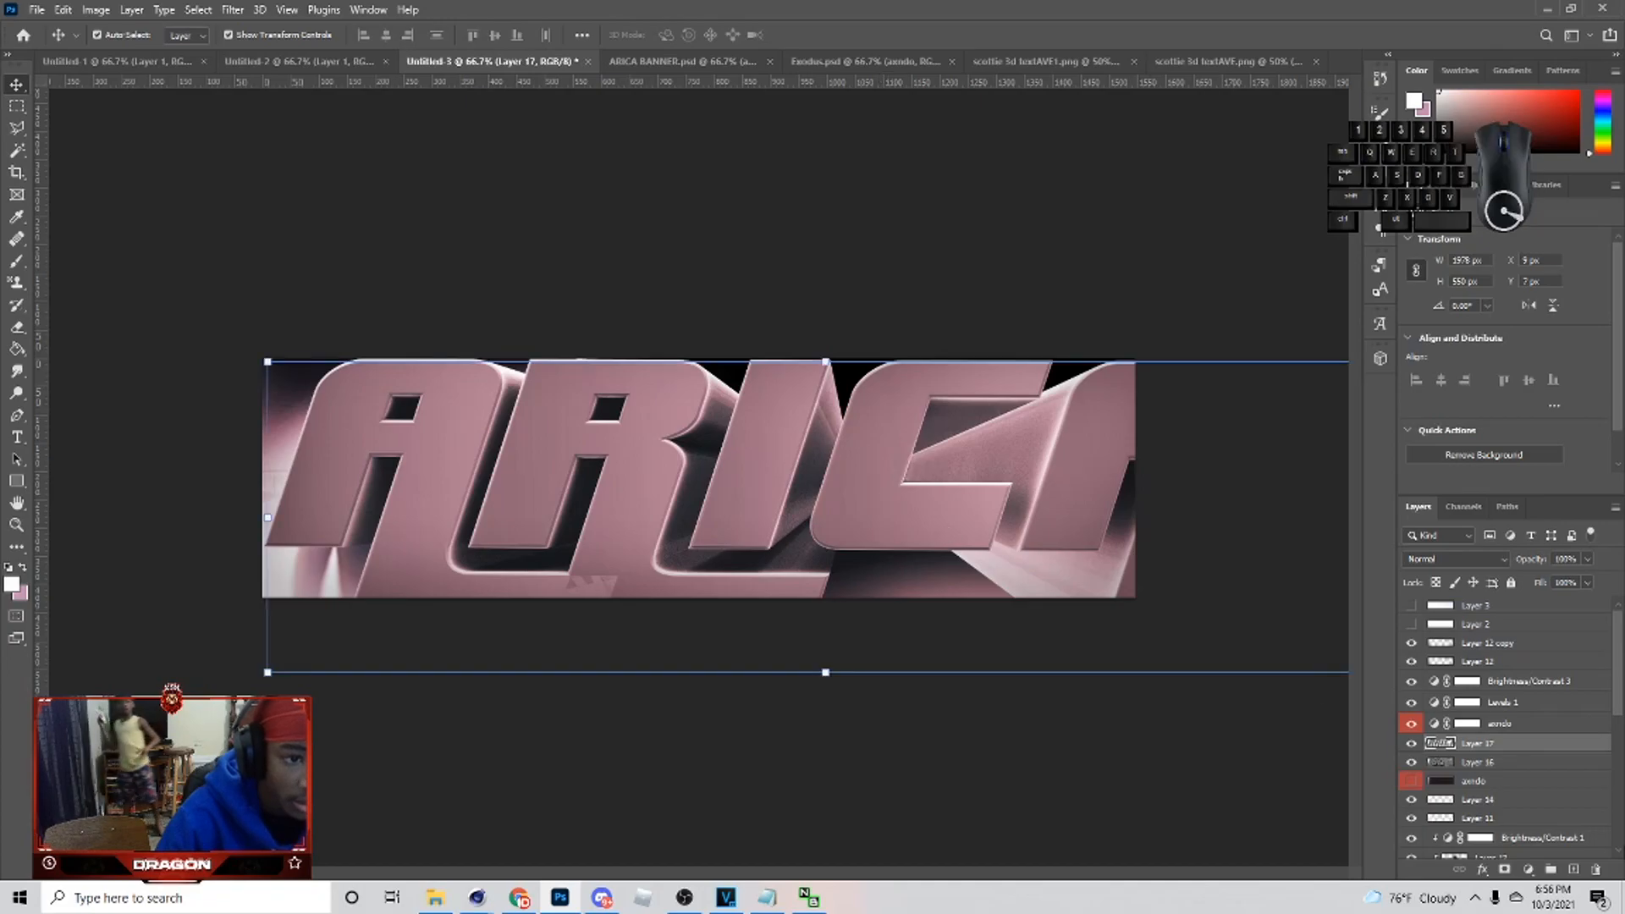
- Scale both ARICA layers together to about 756 px wide and place them on the dark area beside the characters
{"action": "key", "text": "ctrl"}
{"action": "left_click", "coordinate": [1471, 764], "text": "ctrl"}
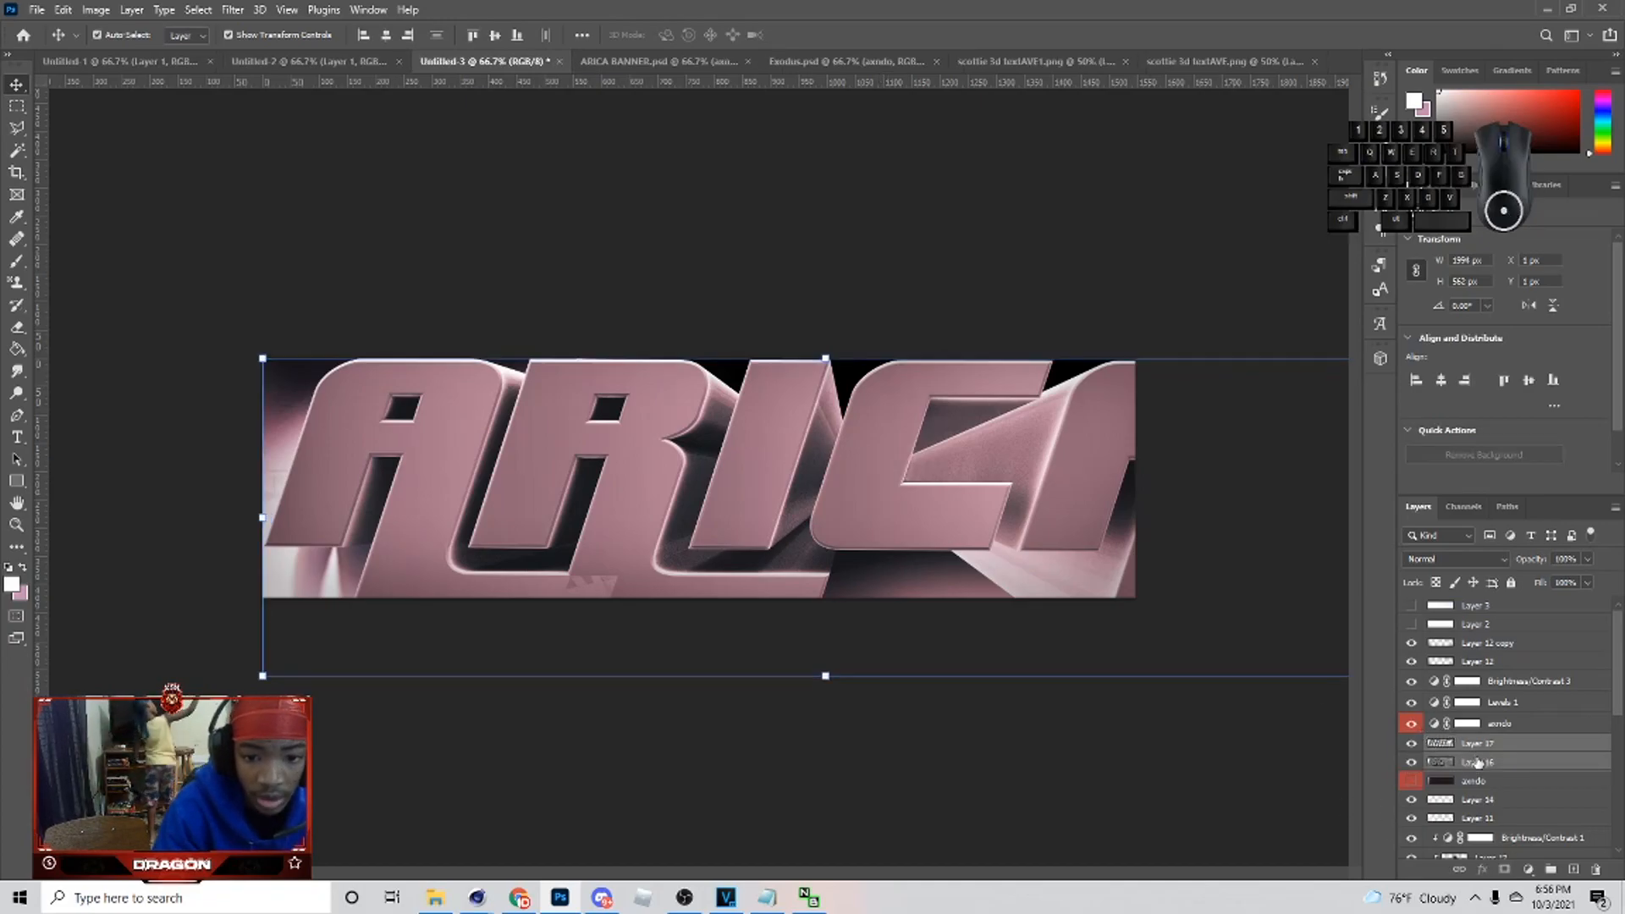
{"action": "left_click_drag", "start_coordinate": [819, 356], "coordinate": [818, 516]}
{"action": "left_click_drag", "start_coordinate": [871, 579], "coordinate": [943, 489]}
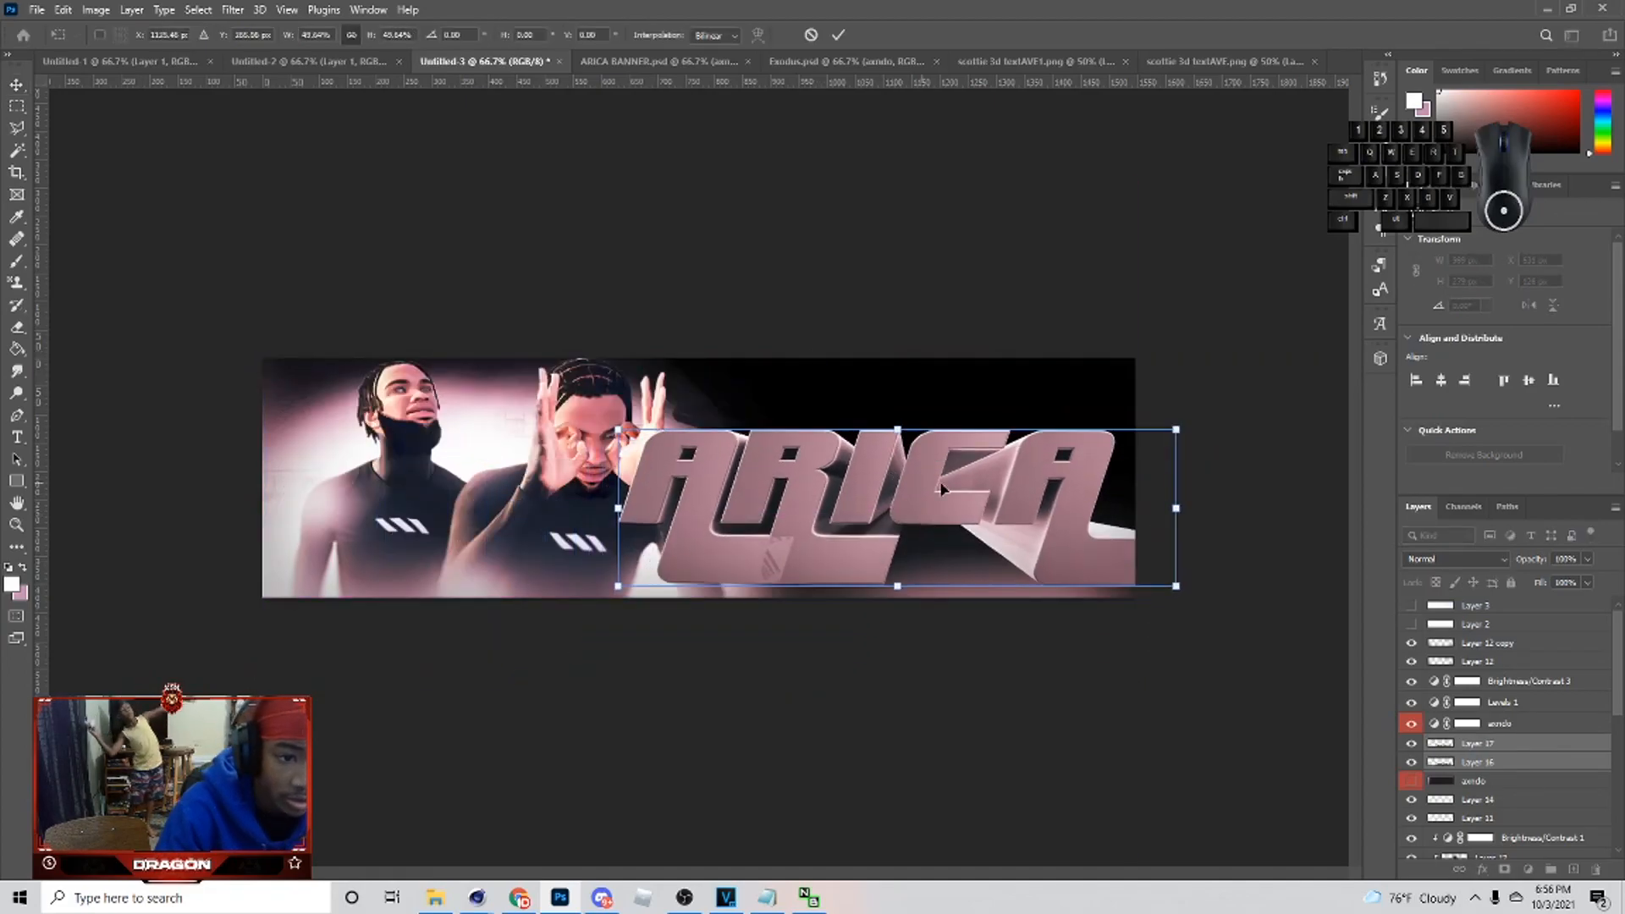
{"action": "left_click_drag", "start_coordinate": [1178, 511], "coordinate": [1051, 515]}
{"action": "left_click_drag", "start_coordinate": [951, 531], "coordinate": [1030, 513]}
{"action": "left_click_drag", "start_coordinate": [1129, 495], "coordinate": [1121, 496]}
{"action": "left_click_drag", "start_coordinate": [1059, 507], "coordinate": [988, 506]}
{"action": "key", "text": "Return"}
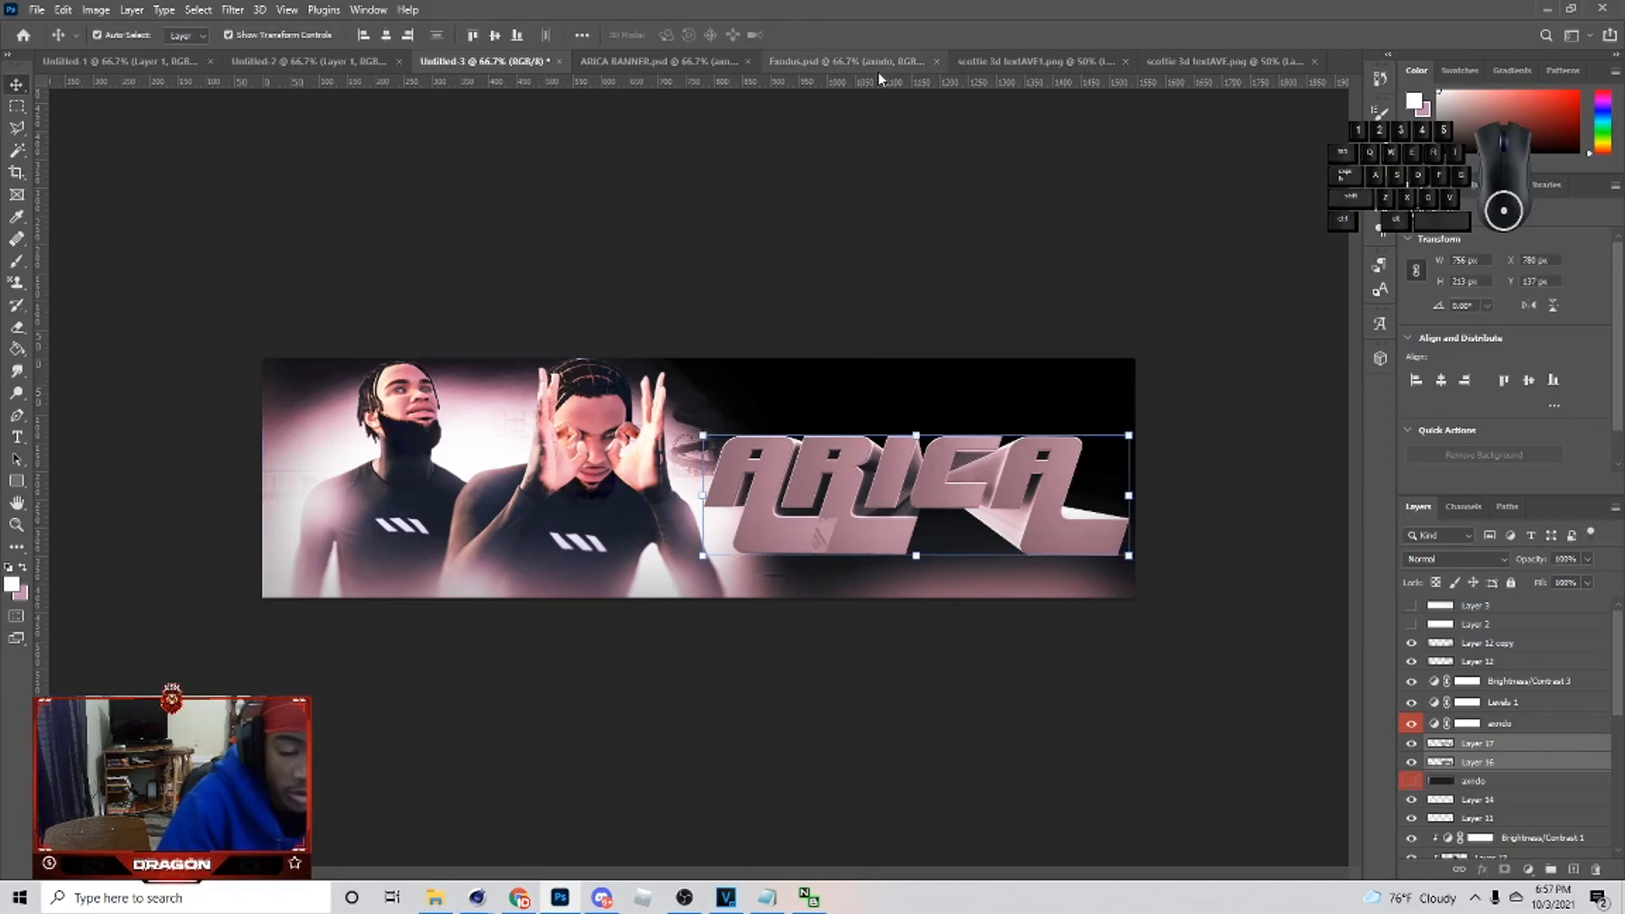
- Apply a white Color Overlay with the Normal blend mode to Layer 17 of the ARICA text
{"action": "left_click", "coordinate": [1004, 620]}
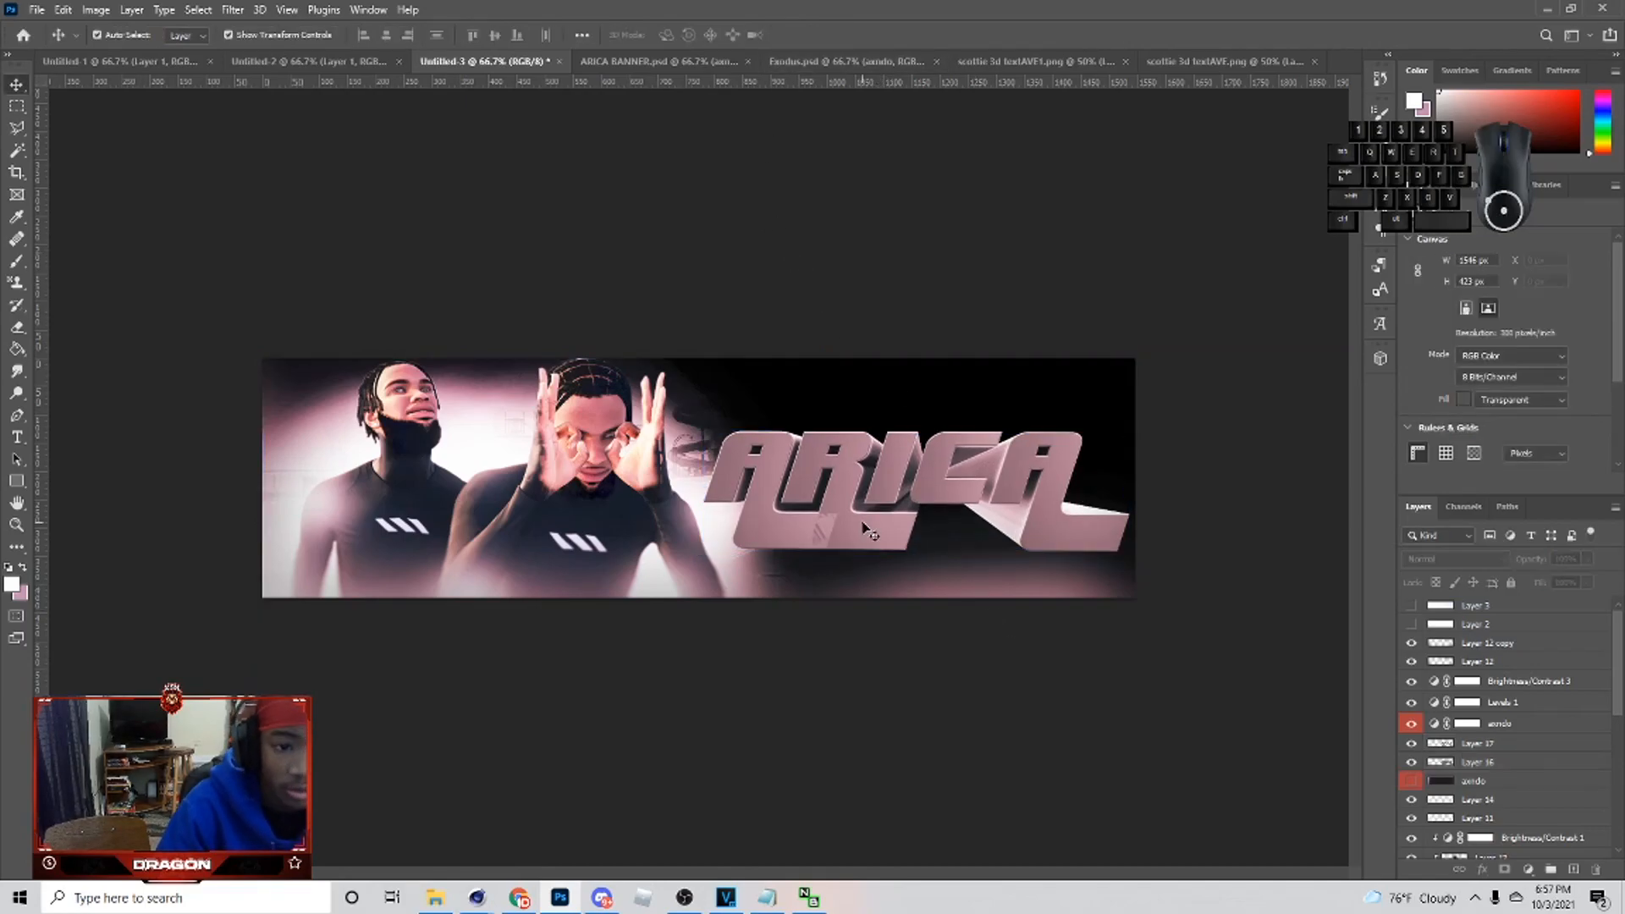
{"action": "scroll", "coordinate": [1496, 678], "scroll_direction": "up", "scroll_amount": 3}
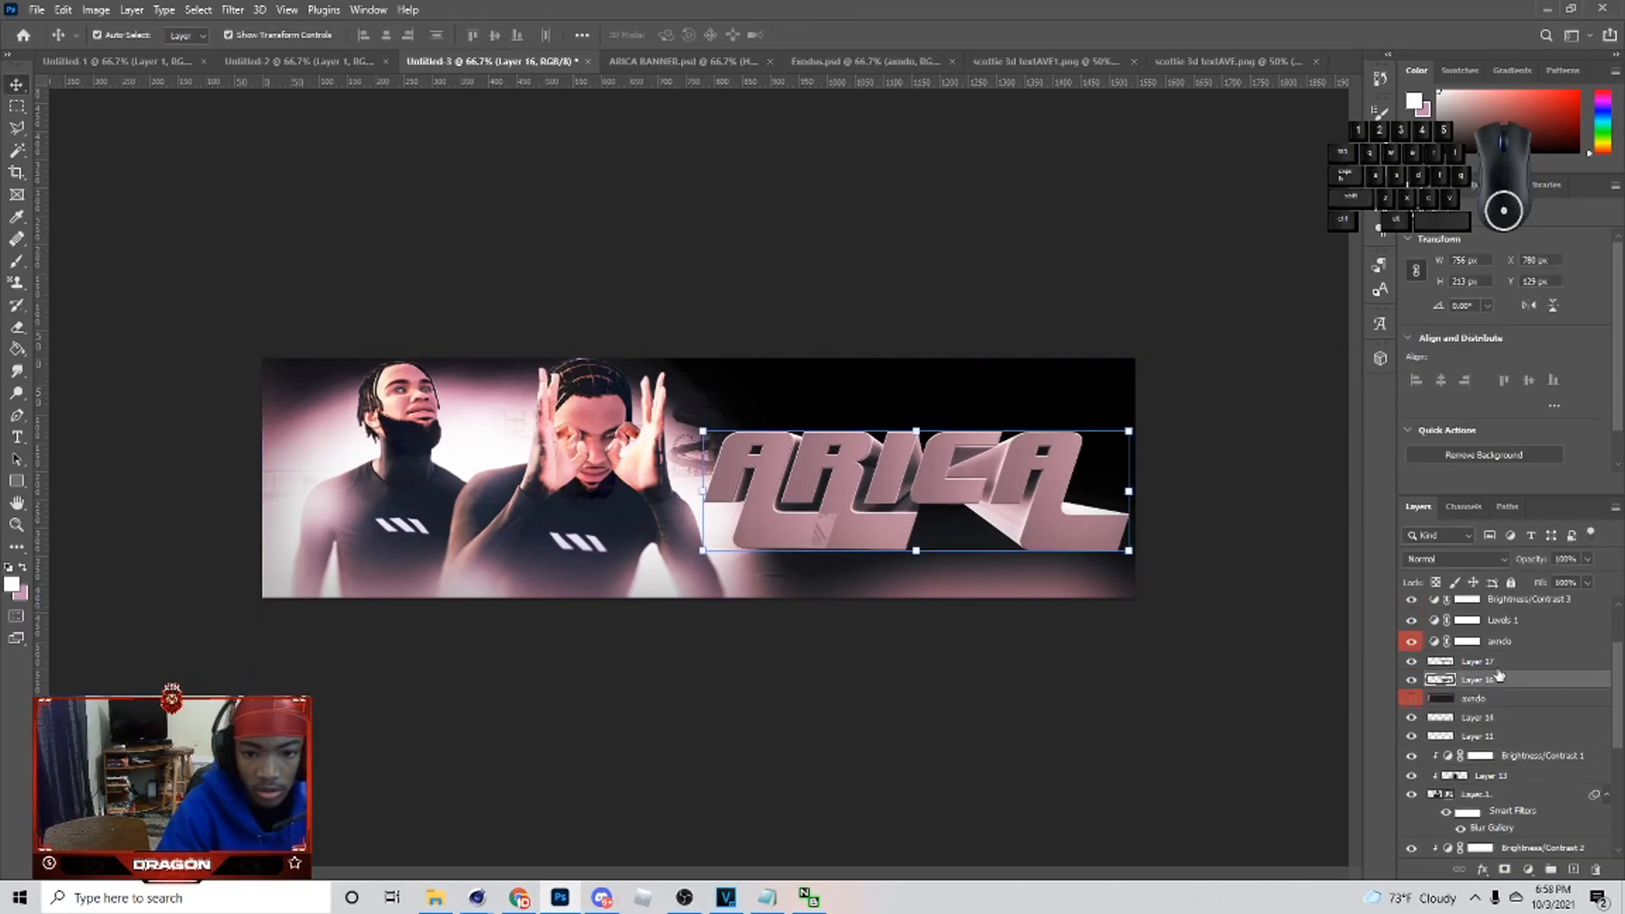
{"action": "left_click", "coordinate": [1483, 683]}
{"action": "right_click", "coordinate": [1485, 682]}
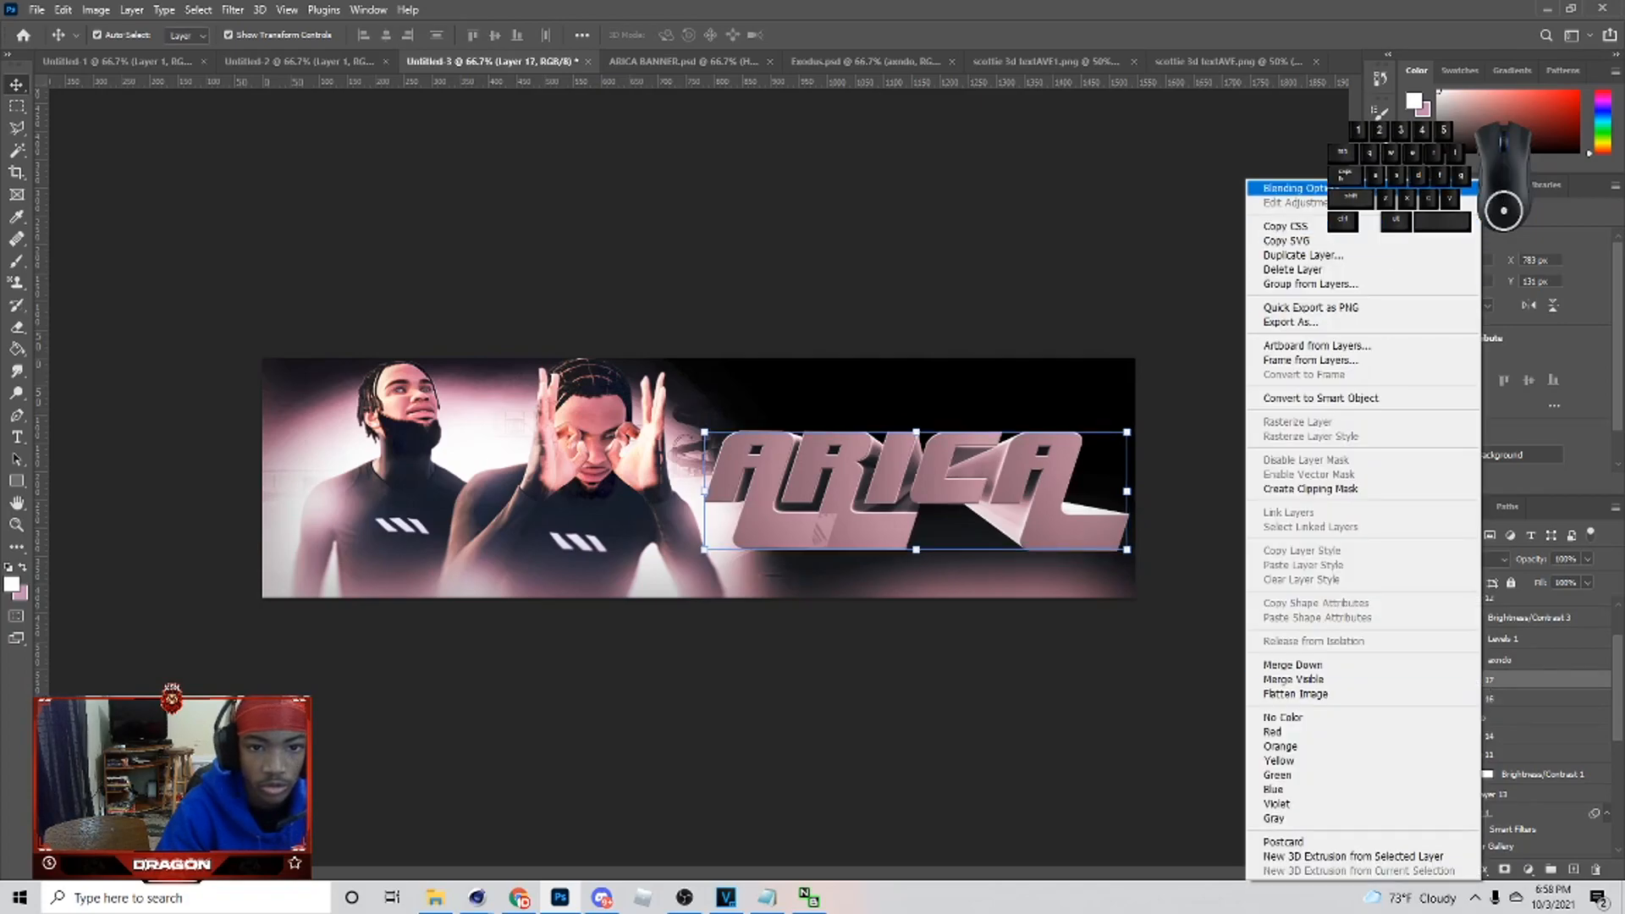
{"action": "left_click", "coordinate": [1171, 359]}
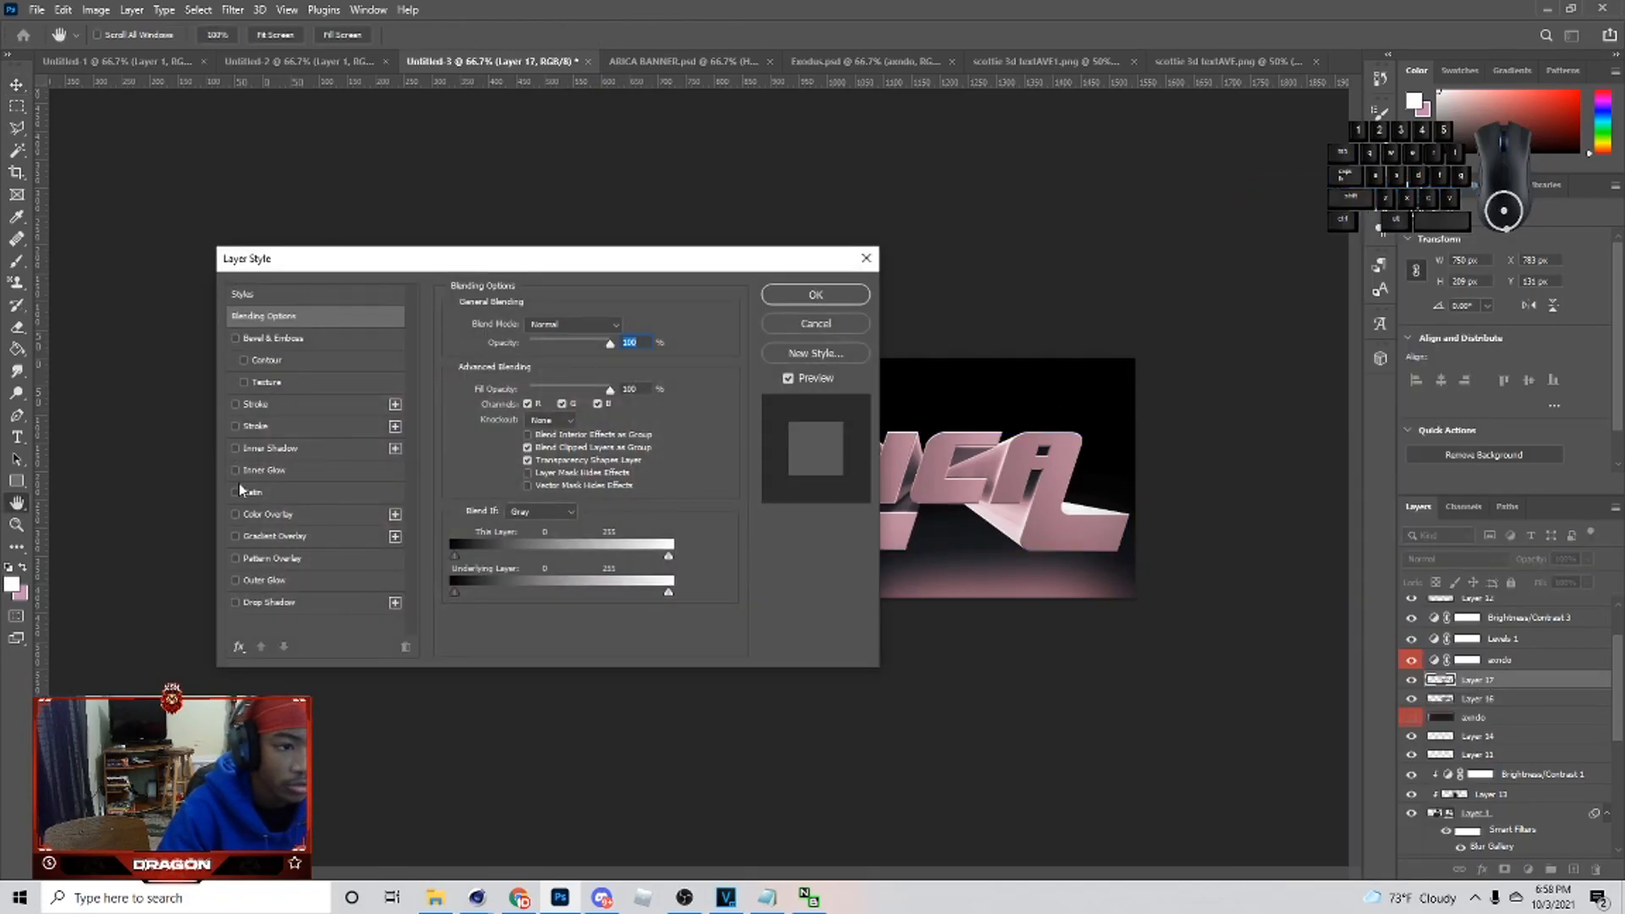
{"action": "left_click", "coordinate": [254, 515]}
{"action": "left_click", "coordinate": [560, 329]}
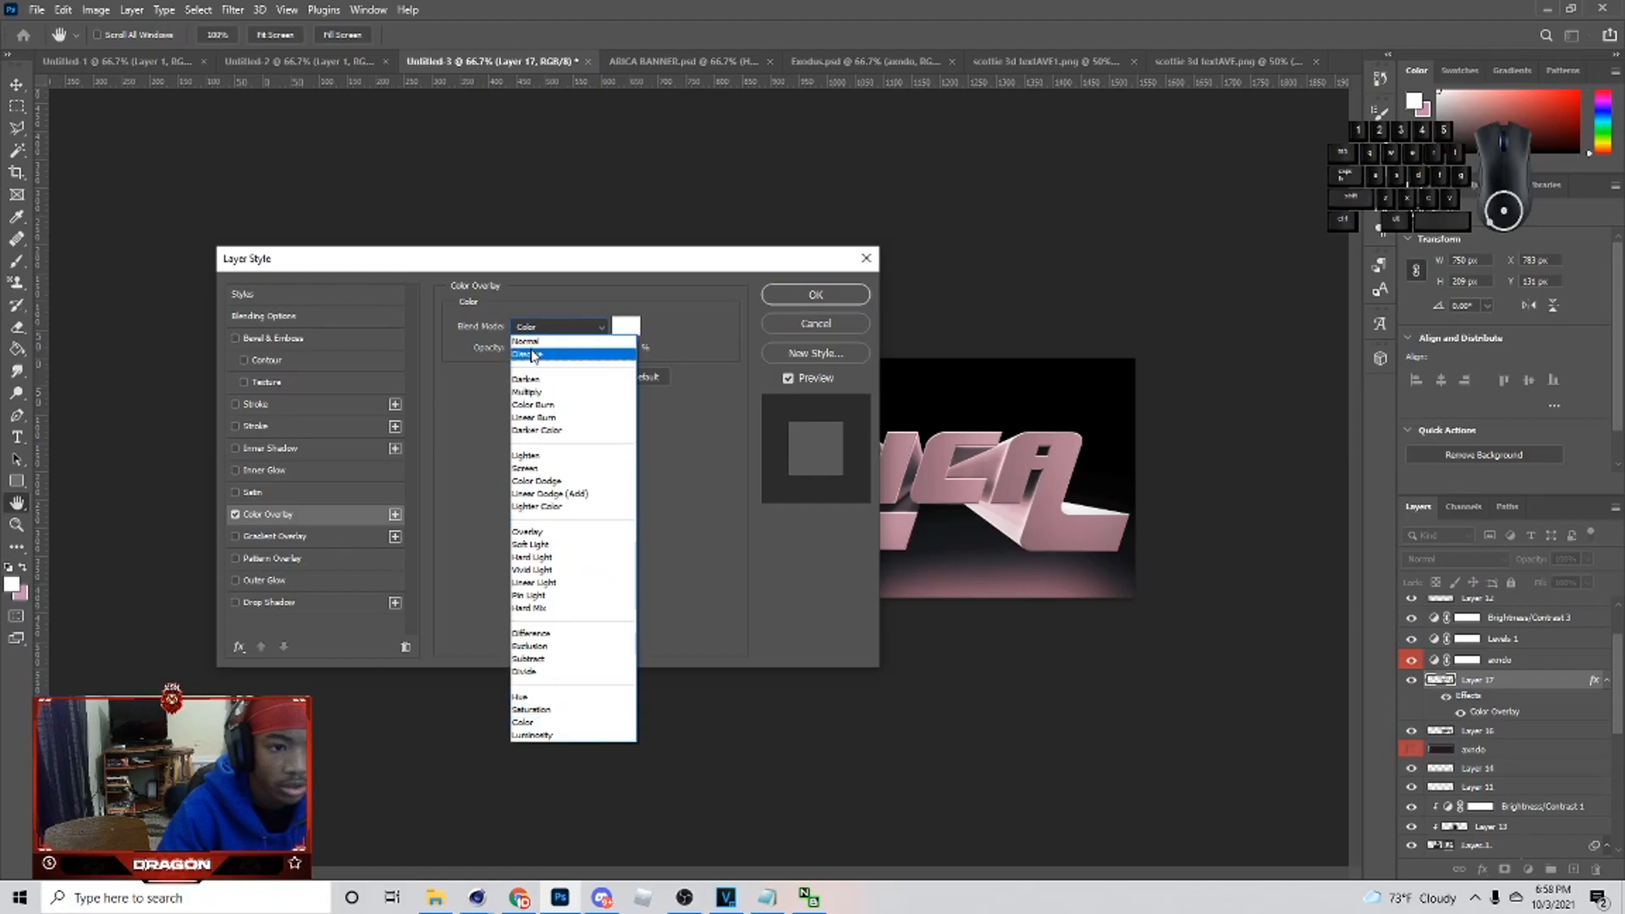
{"action": "left_click", "coordinate": [542, 339]}
{"action": "key", "text": "Return"}
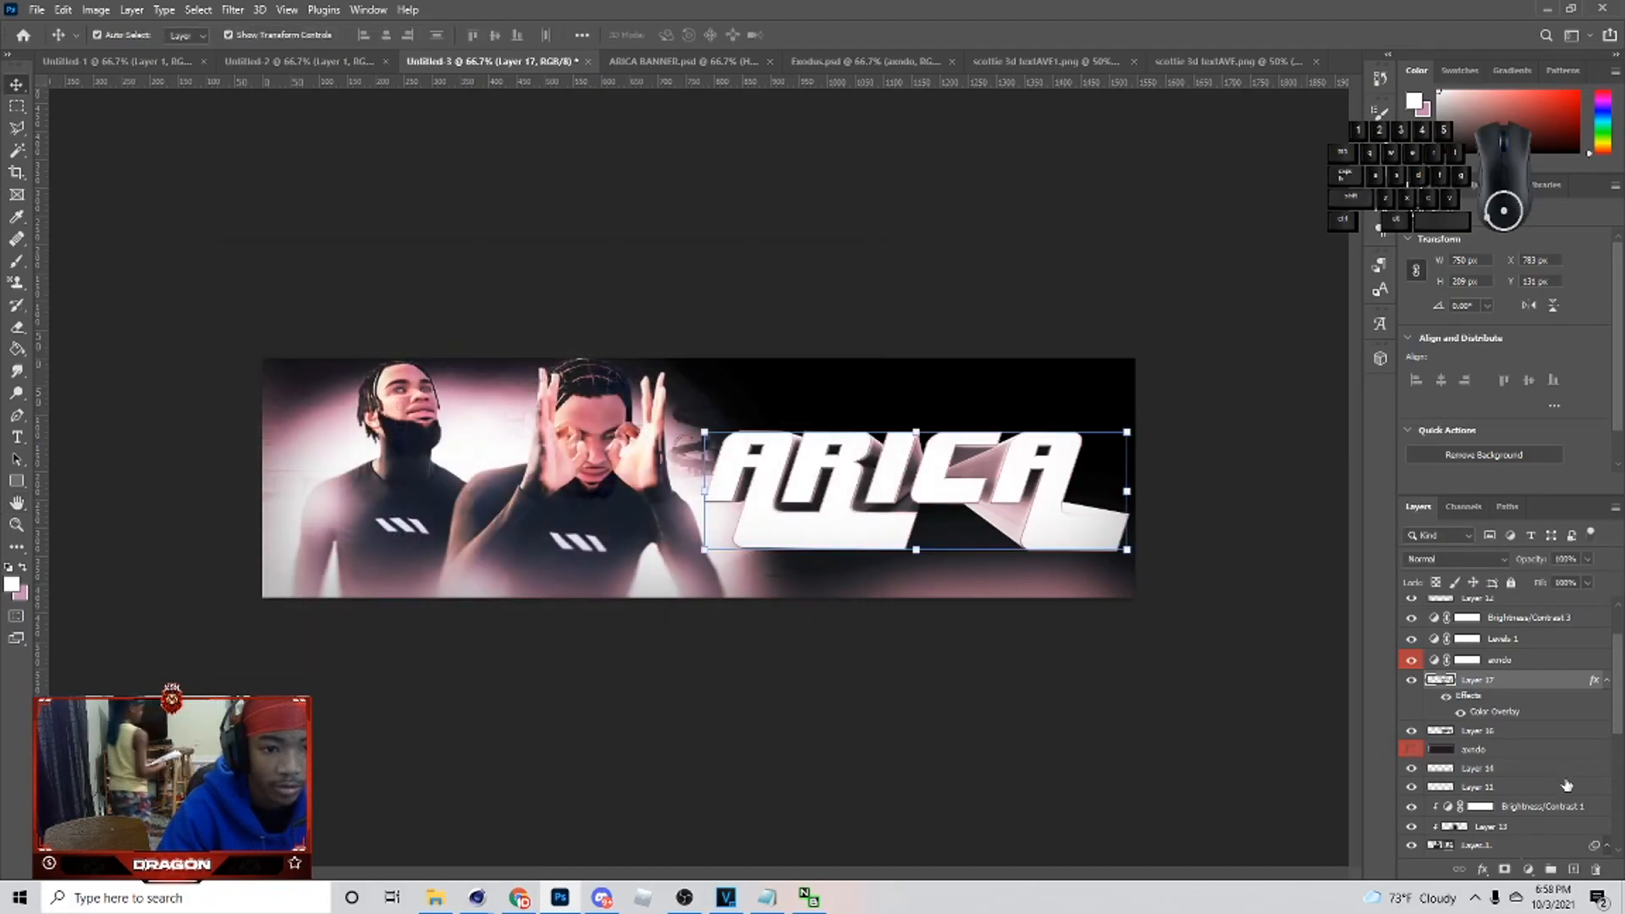
- Rasterize the layer style of Layer 17 and set the layer's blend mode to Overlay
{"action": "left_click", "coordinate": [1456, 560]}
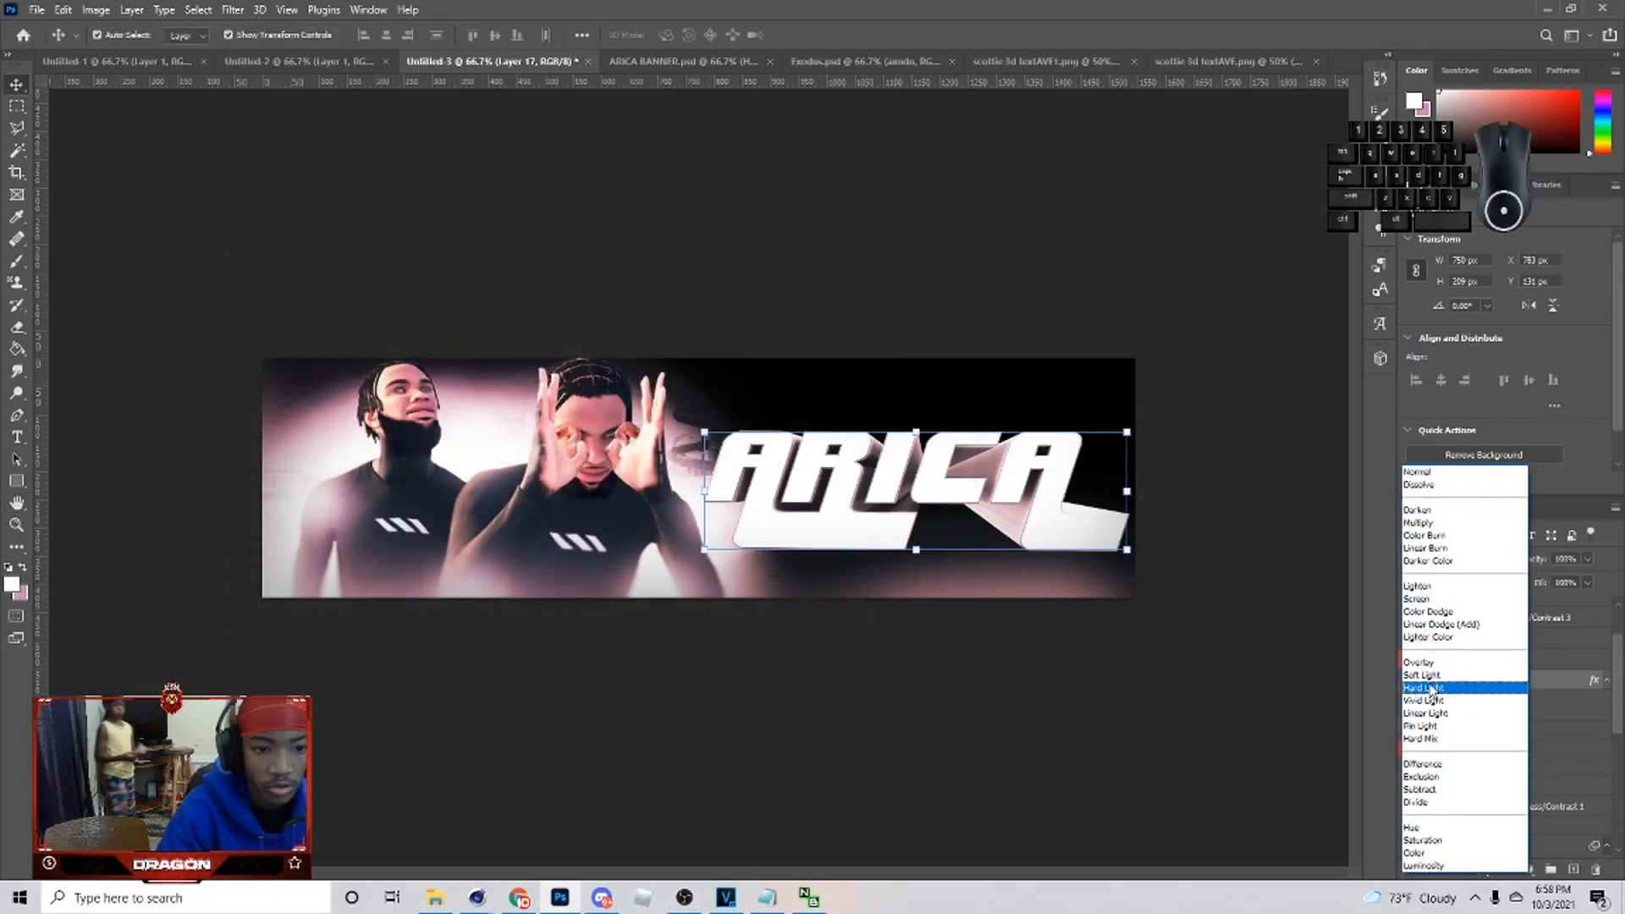
{"action": "left_click", "coordinate": [1490, 683]}
{"action": "right_click", "coordinate": [1488, 683]}
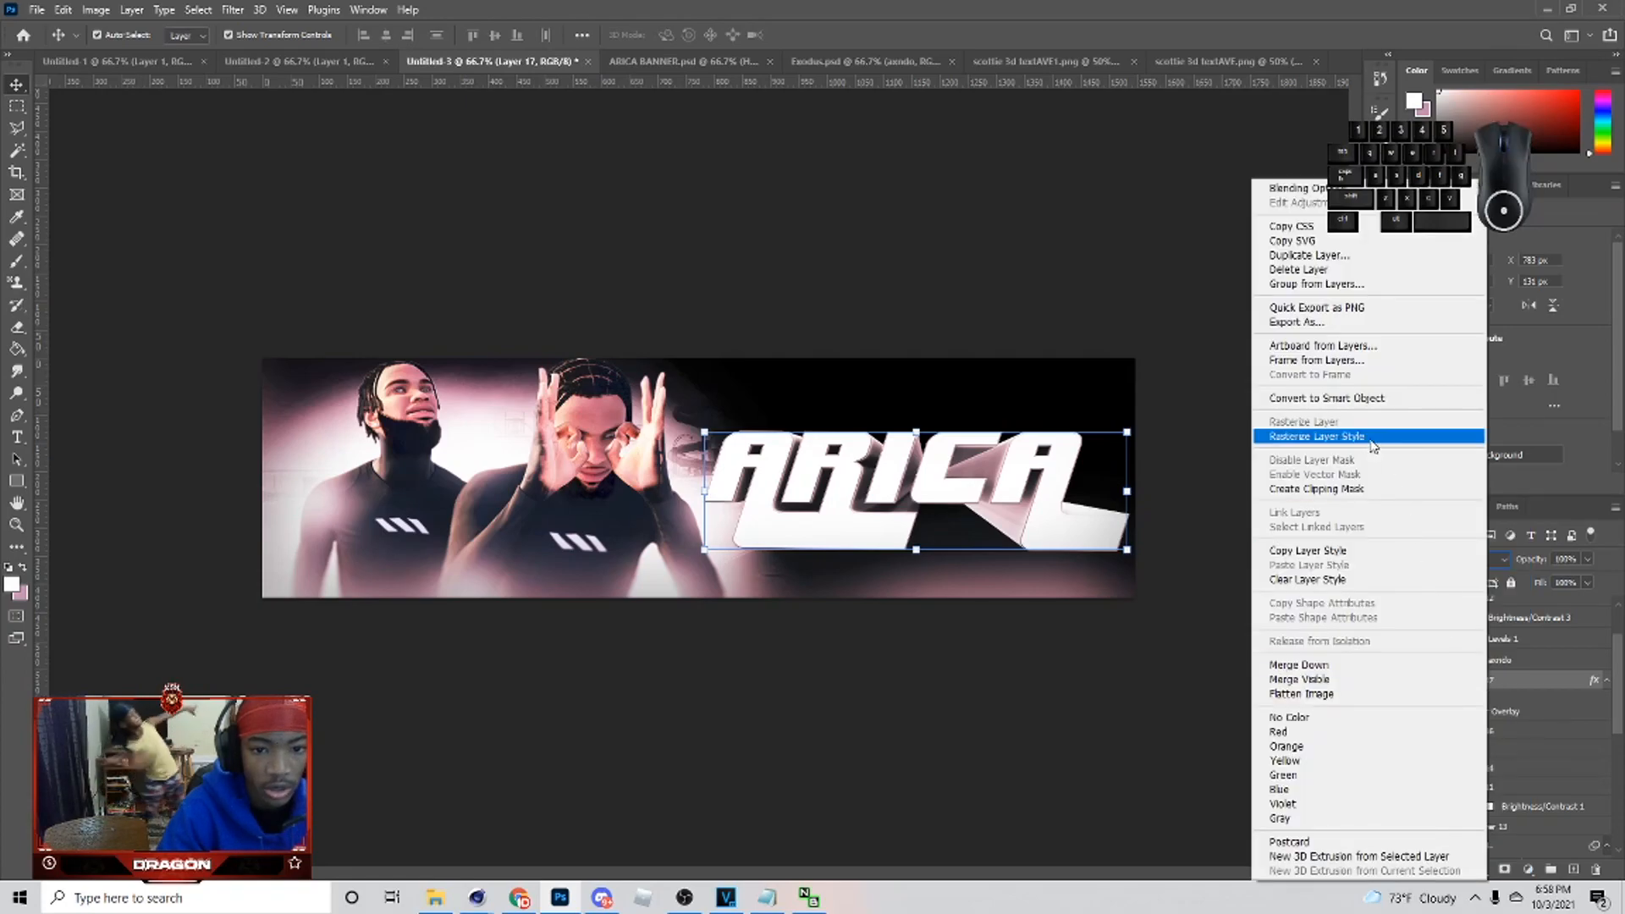
{"action": "left_click", "coordinate": [1376, 437]}
{"action": "left_click", "coordinate": [1436, 560]}
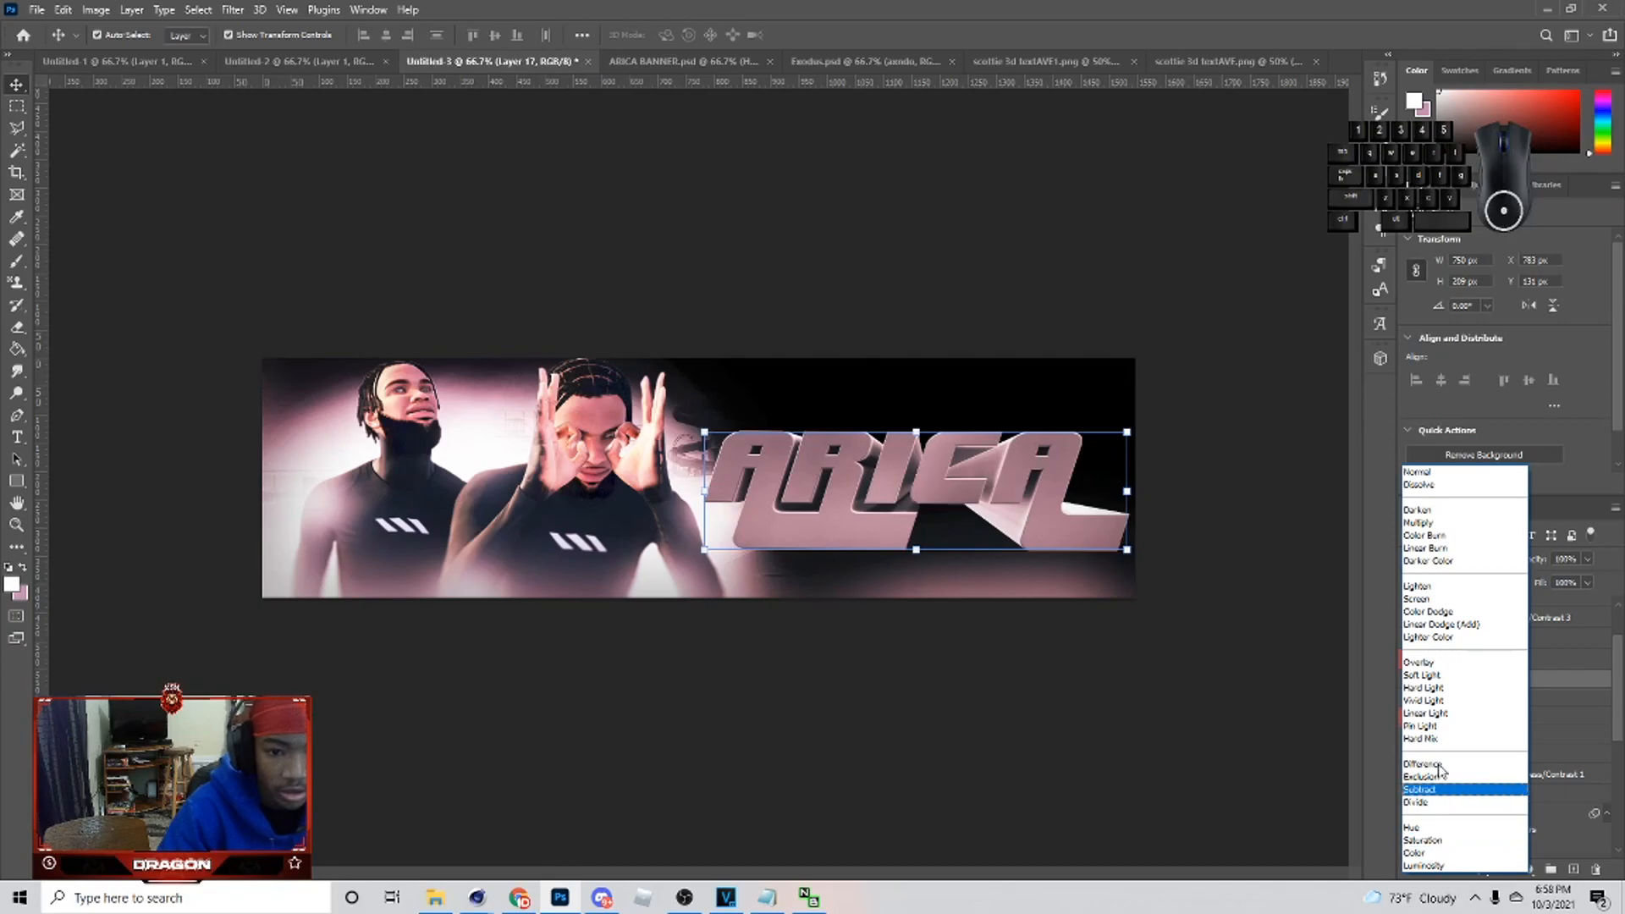
{"action": "left_click", "coordinate": [1426, 661]}
- Duplicate Layer 5 and place the copy directly above Layer 17 as a clipping mask
{"action": "scroll", "coordinate": [1548, 770], "scroll_direction": "down", "scroll_amount": 4}
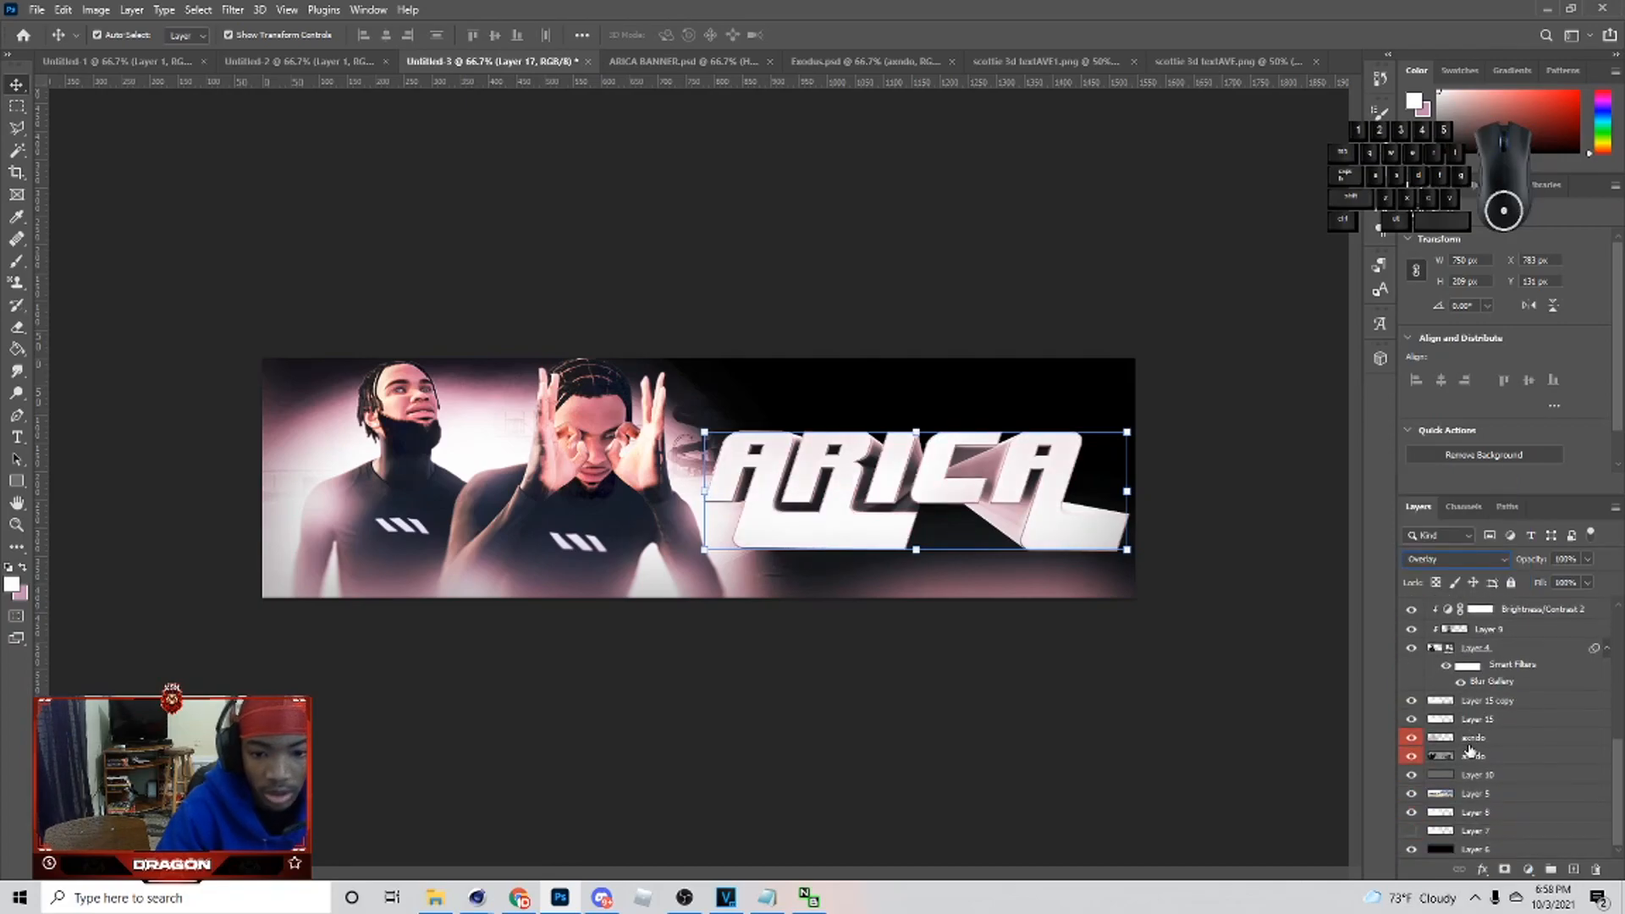
{"action": "left_click", "coordinate": [1475, 737]}
{"action": "left_click", "coordinate": [1477, 796]}
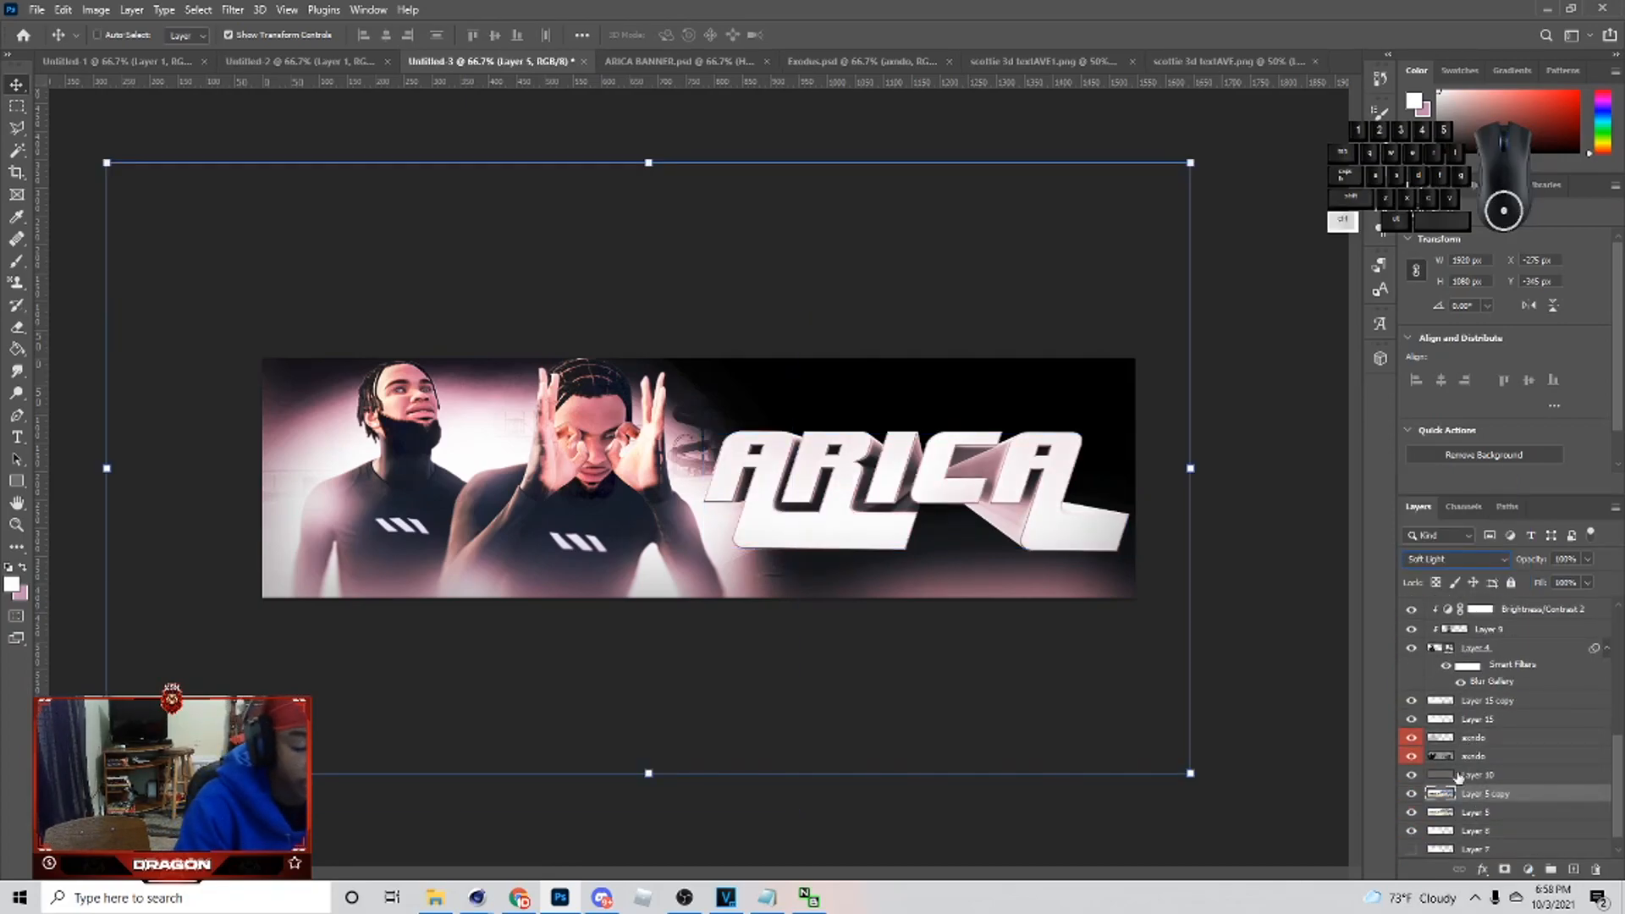
{"action": "left_click_drag", "start_coordinate": [1477, 808], "coordinate": [1468, 692]}
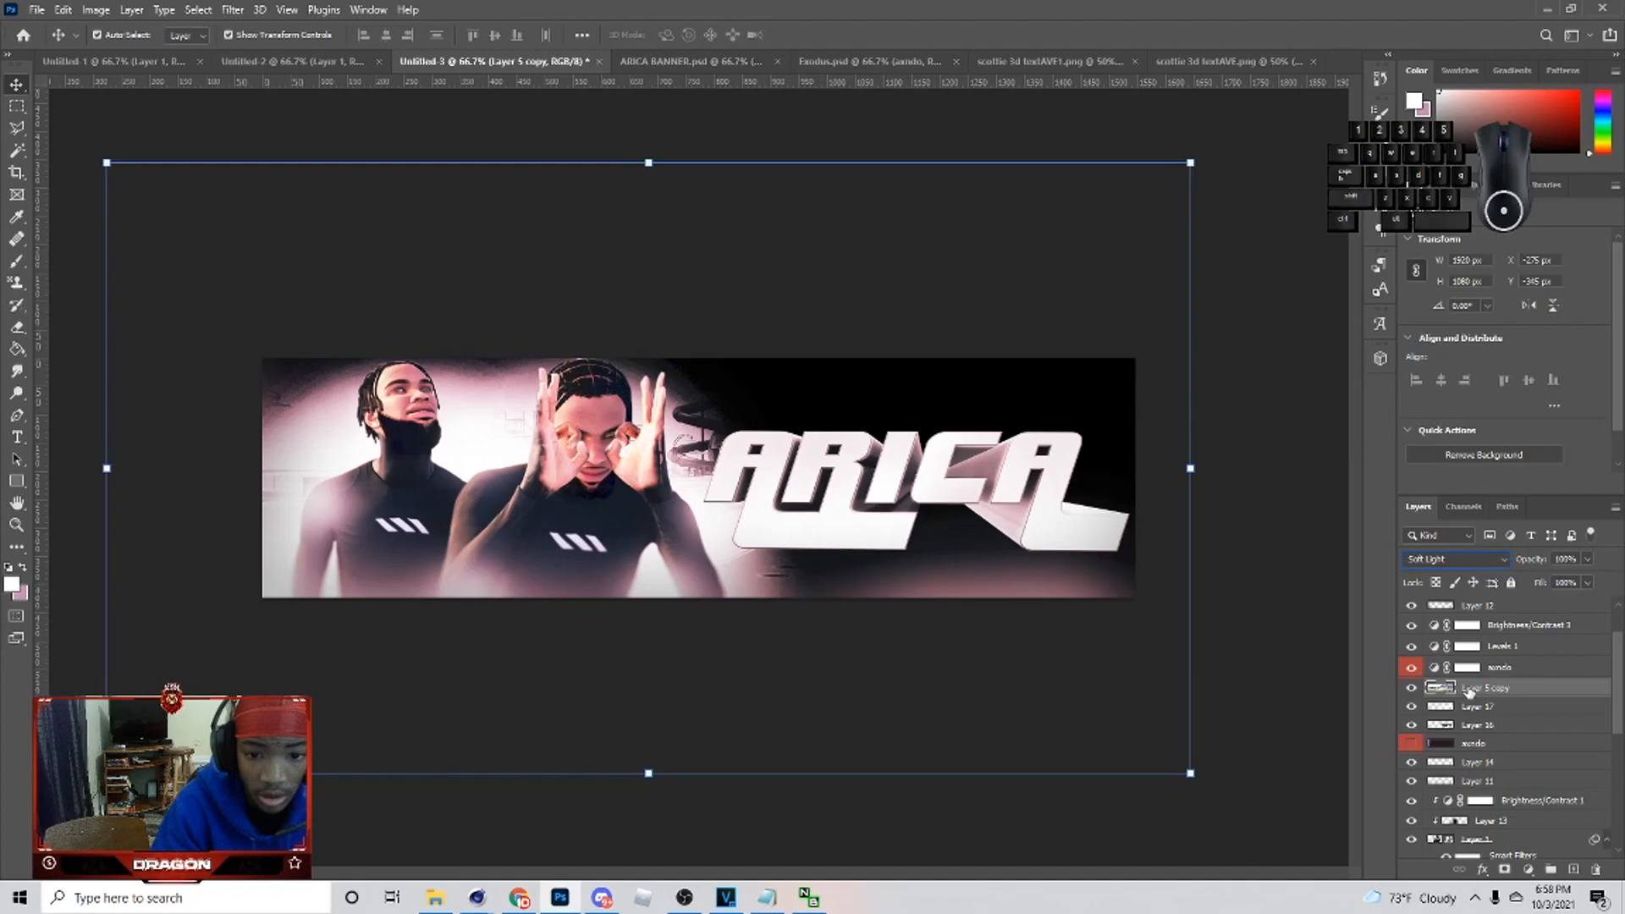
{"action": "right_click", "coordinate": [1469, 693]}
{"action": "left_click", "coordinate": [1405, 491]}
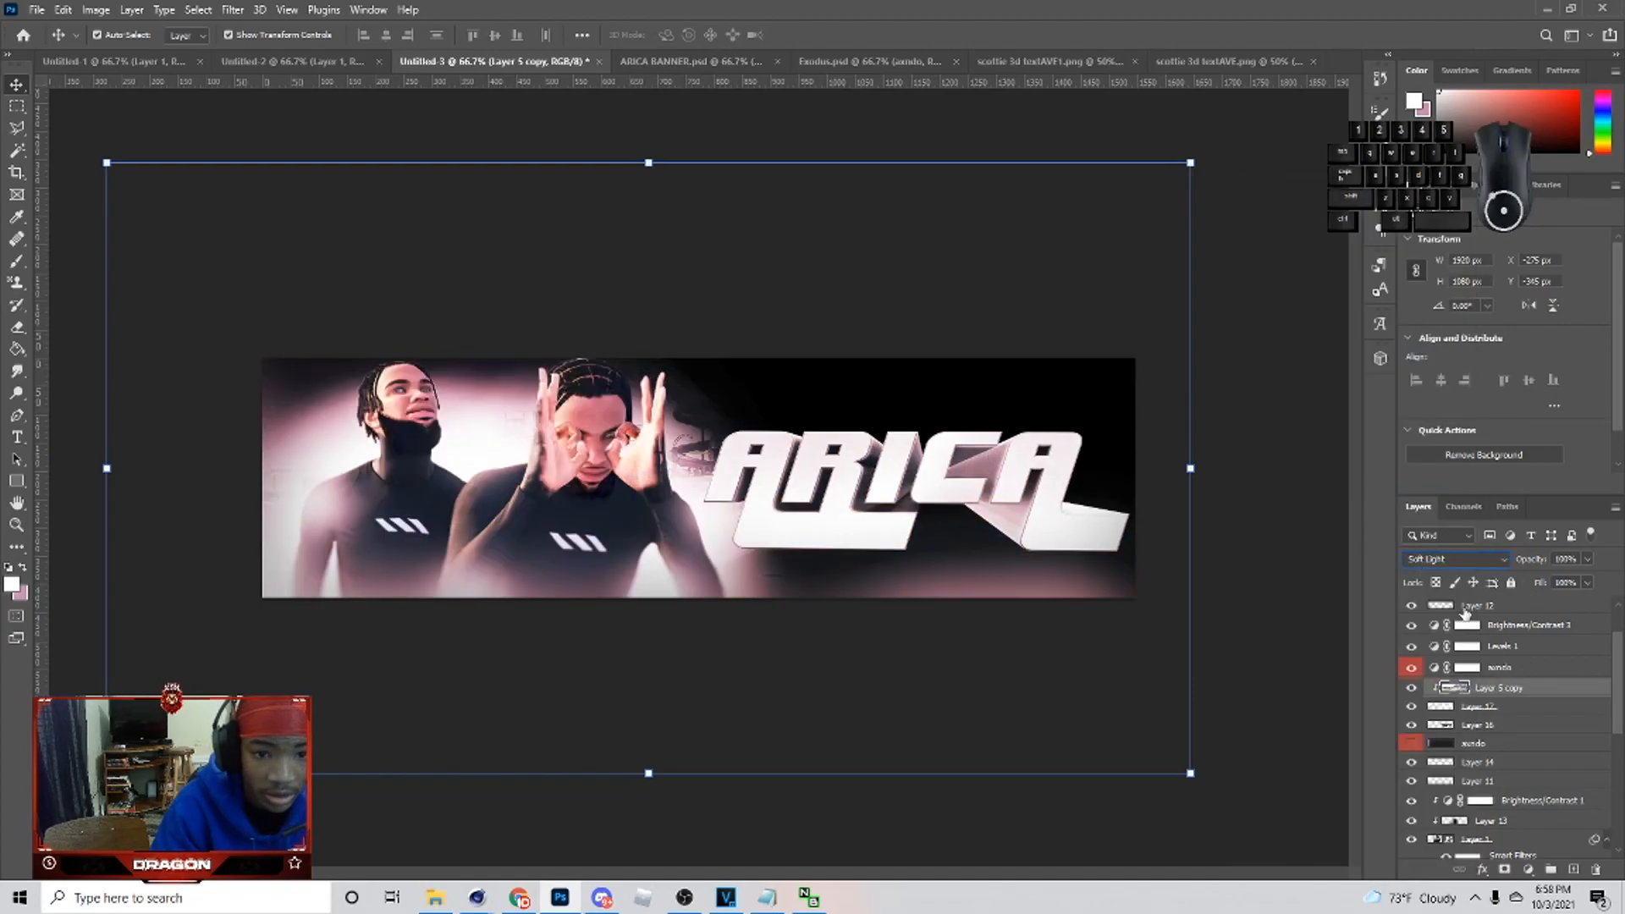
- Try the Luminosity blend mode on the clipped Layer 5 copy
{"action": "left_click", "coordinate": [1447, 566]}
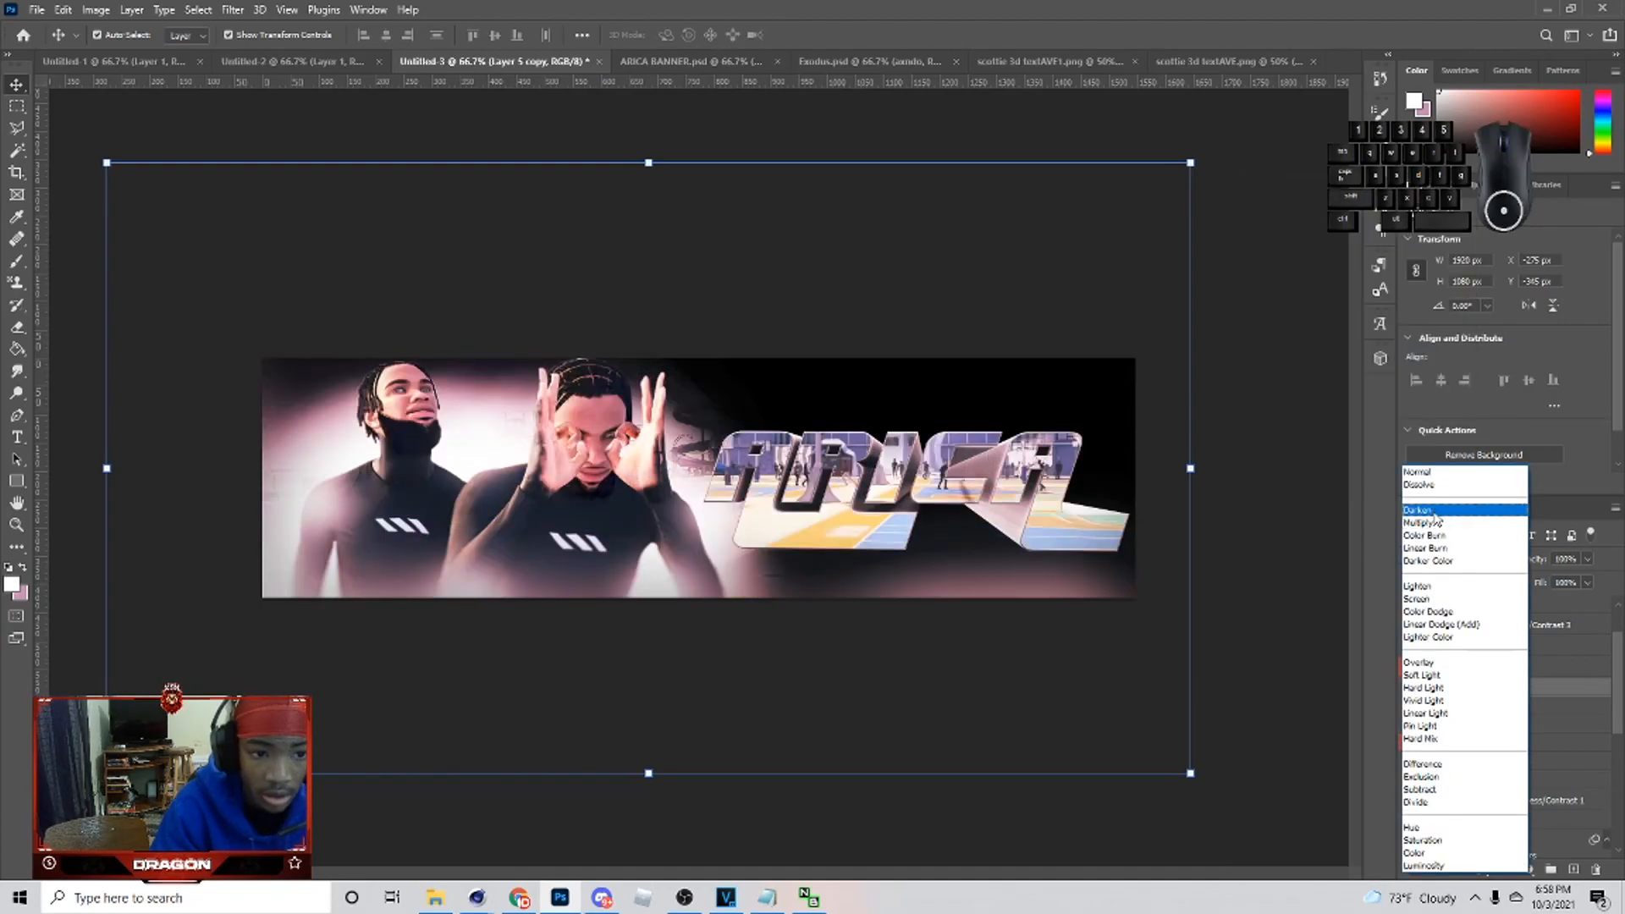
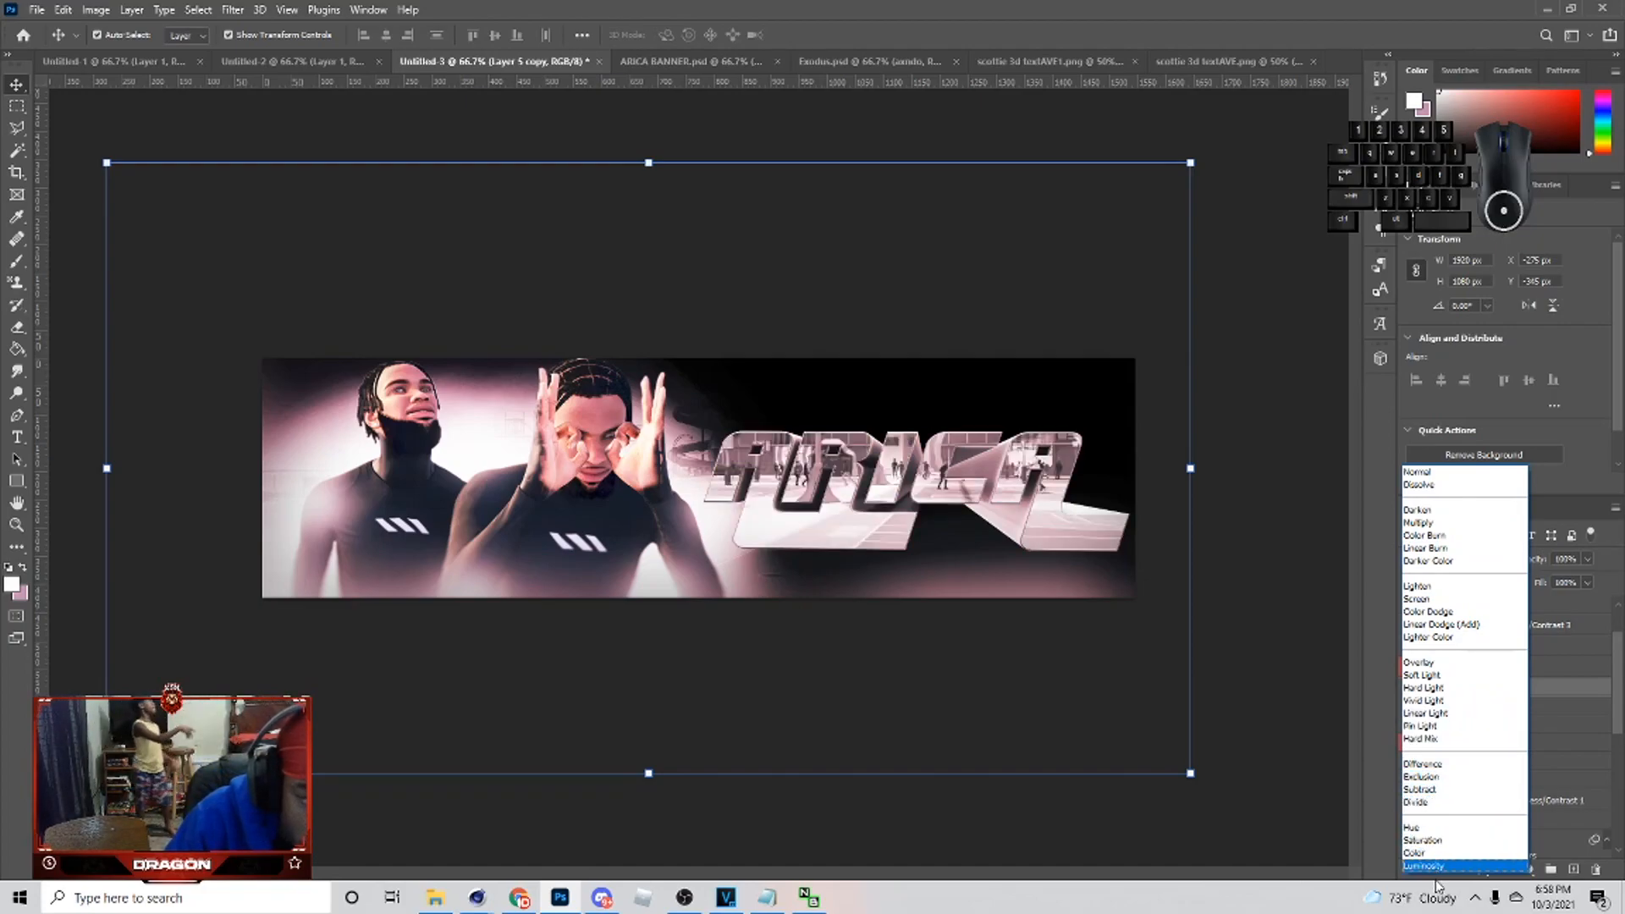
{"action": "left_click", "coordinate": [1211, 674]}
{"action": "left_click", "coordinate": [1444, 559]}
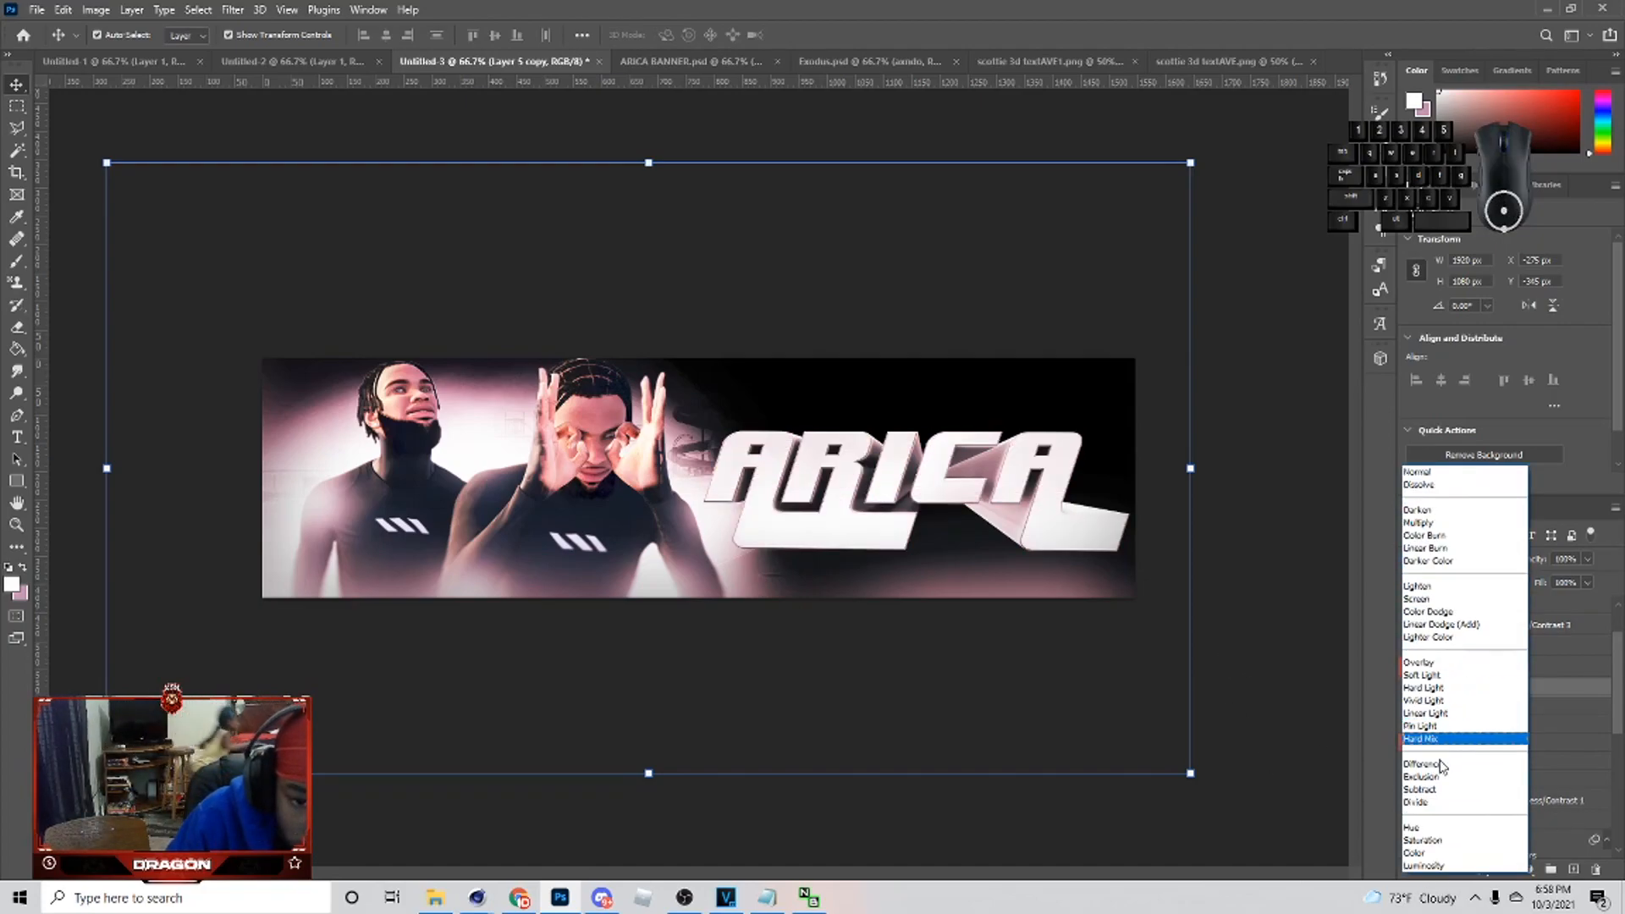
{"action": "left_click", "coordinate": [1427, 867]}
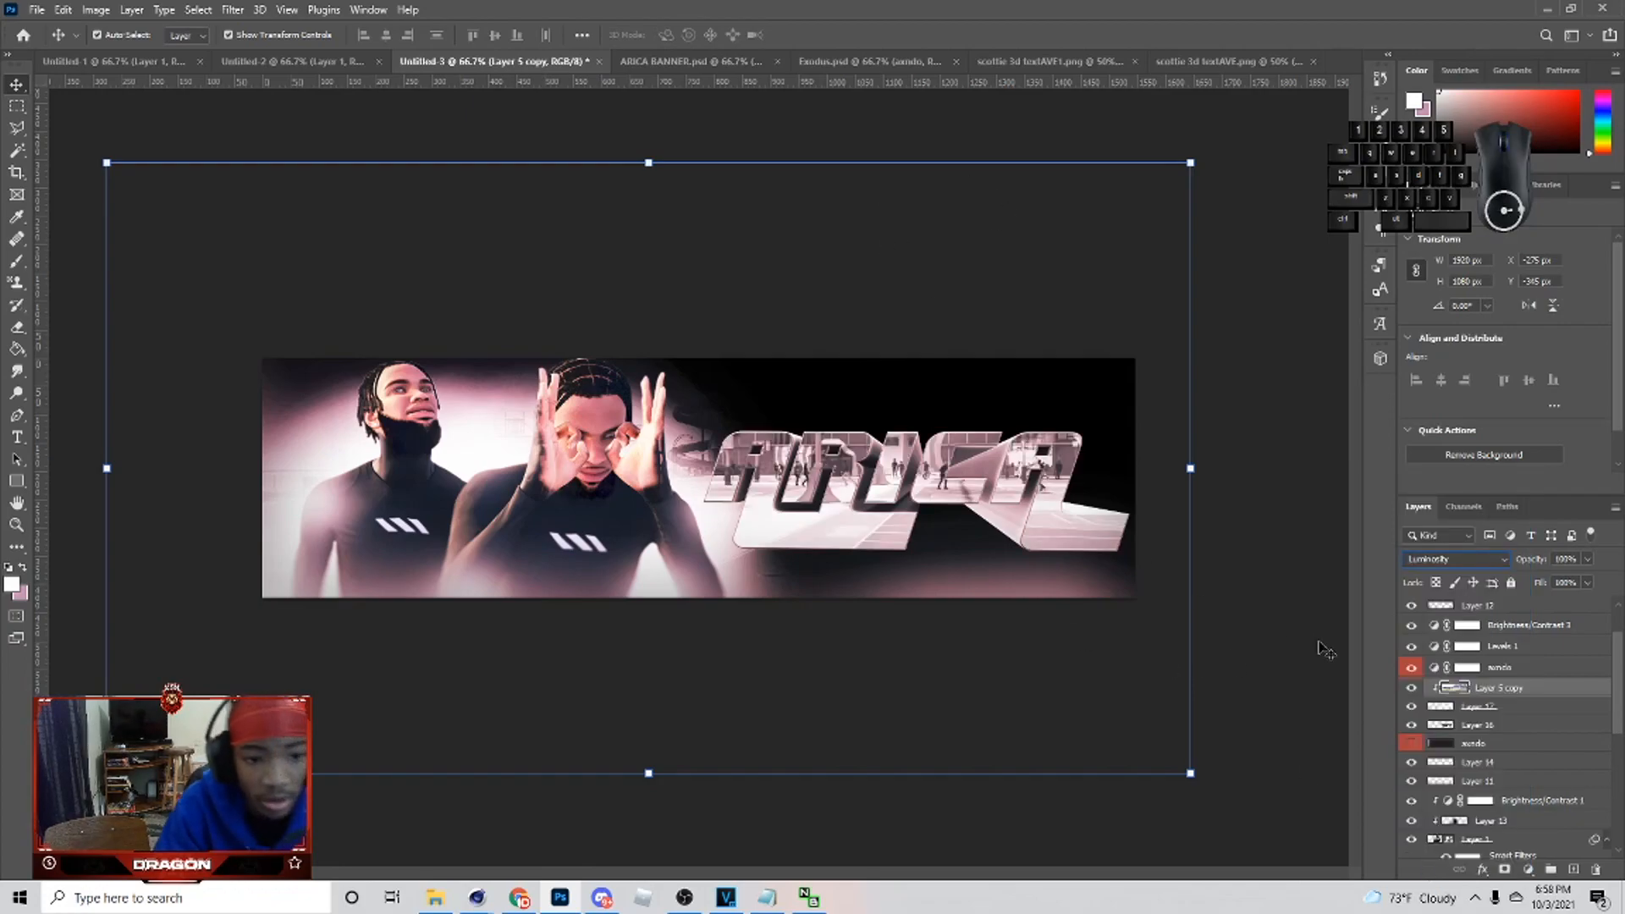
- Set the Layer 5 copy's blend mode to Normal and add a Hue/Saturation adjustment clipped to it
{"action": "left_click", "coordinate": [1456, 558]}
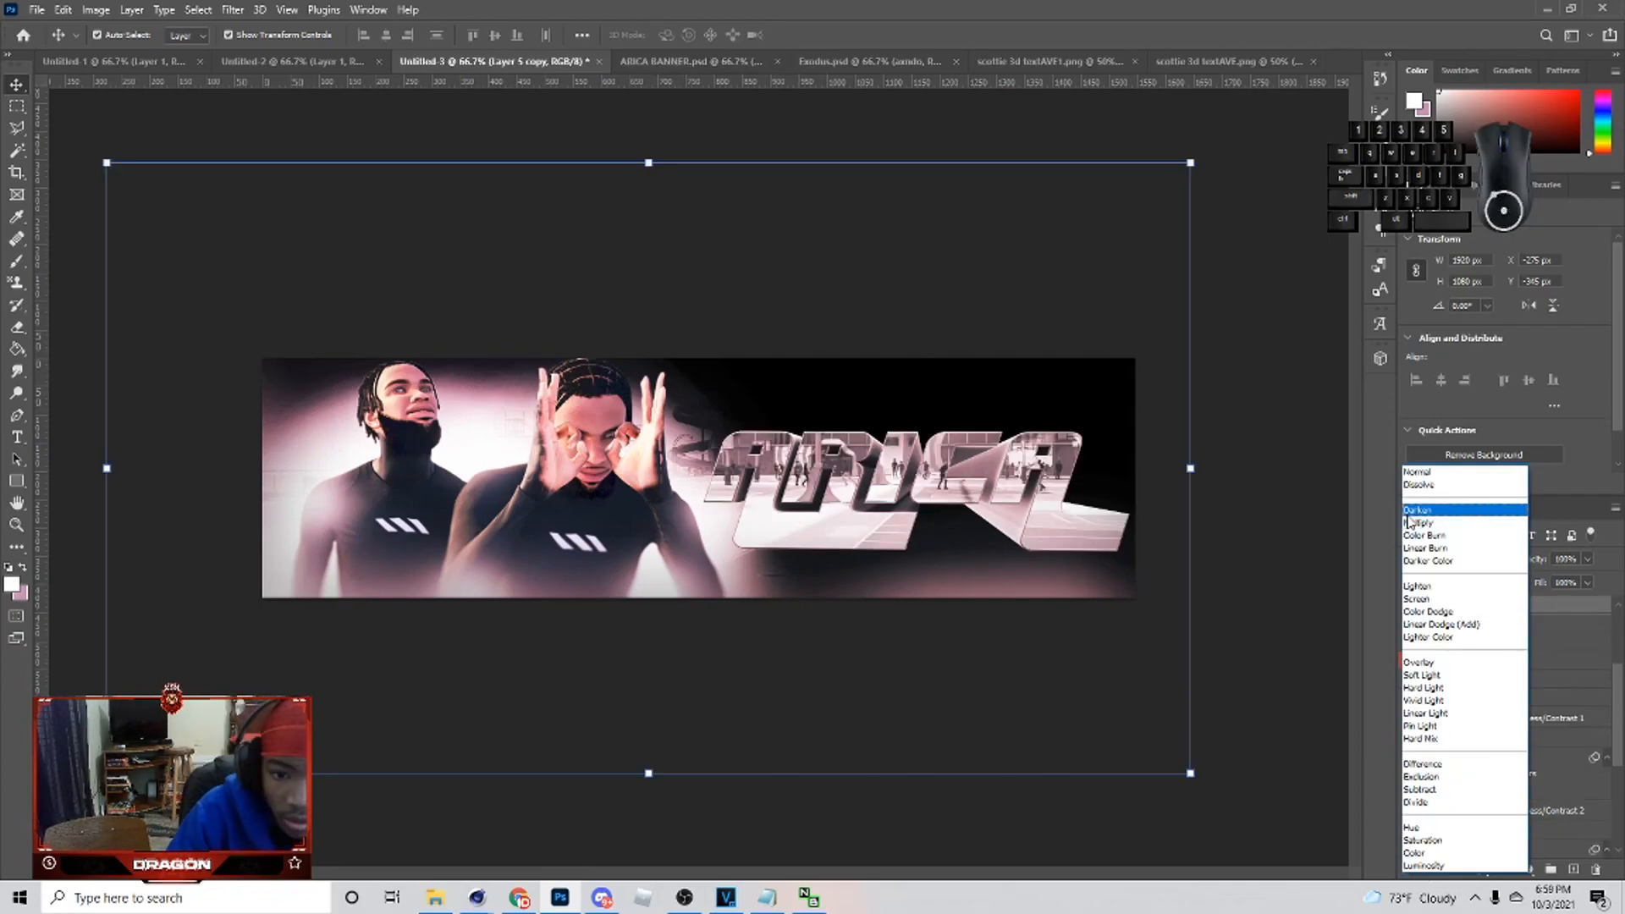
{"action": "left_click", "coordinate": [1433, 472]}
{"action": "left_click", "coordinate": [1527, 870]}
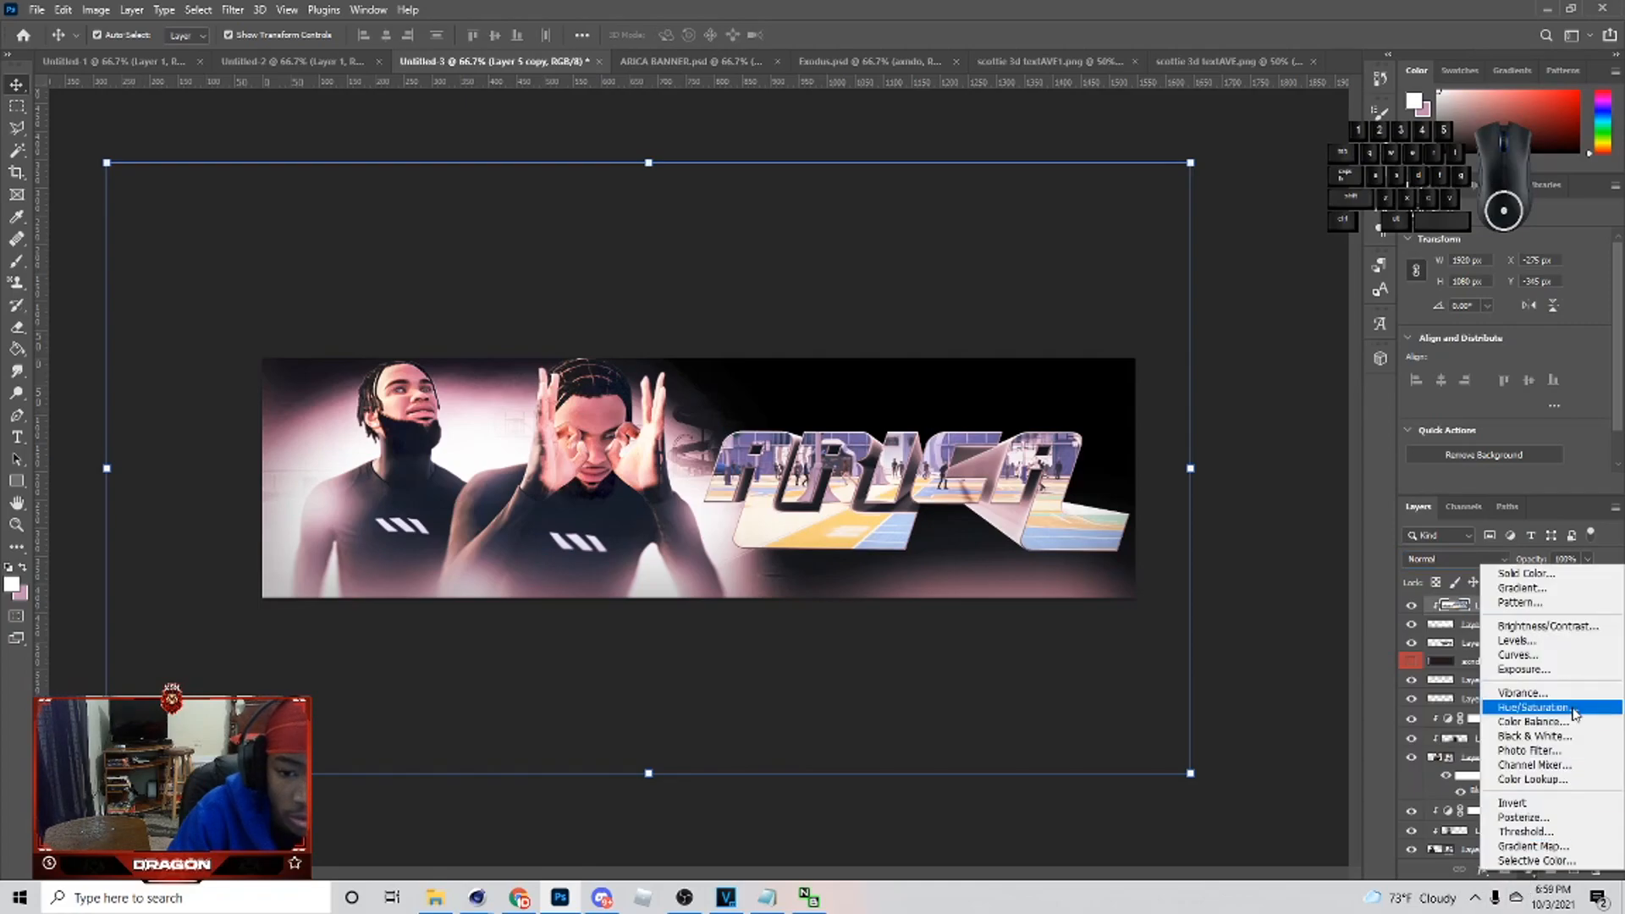
{"action": "left_click", "coordinate": [1507, 703]}
{"action": "left_click", "coordinate": [1497, 485]}
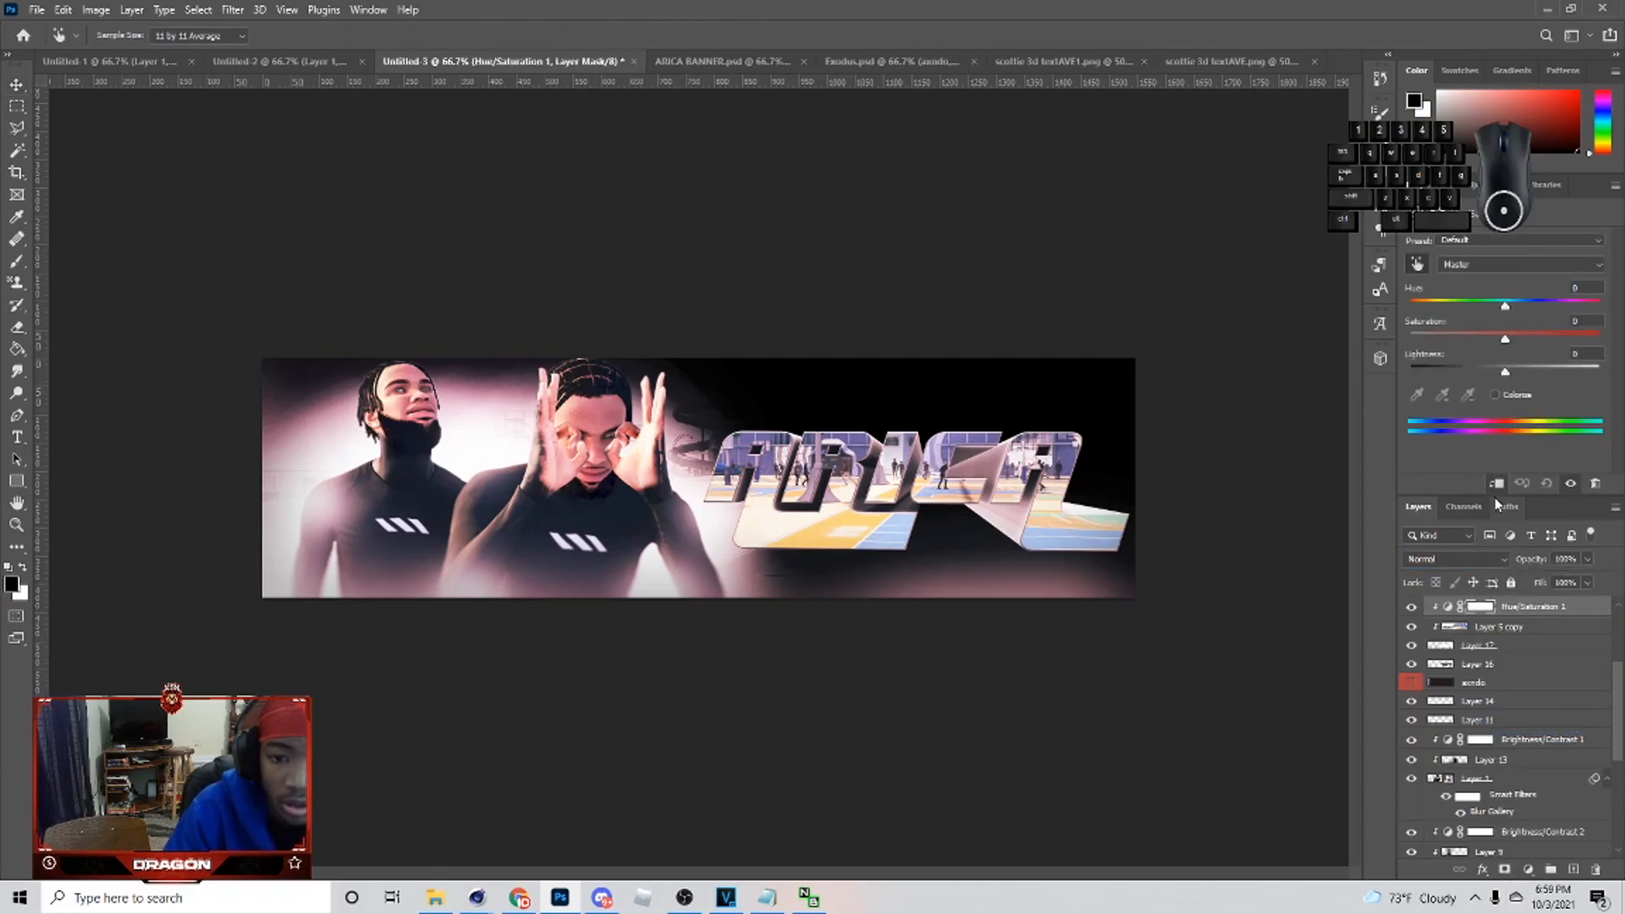
- Colorize the clipped Hue/Saturation adjustment with hue 329 and saturation 15, using ARICA BANNER.psd as reference
{"action": "left_click", "coordinate": [1496, 394]}
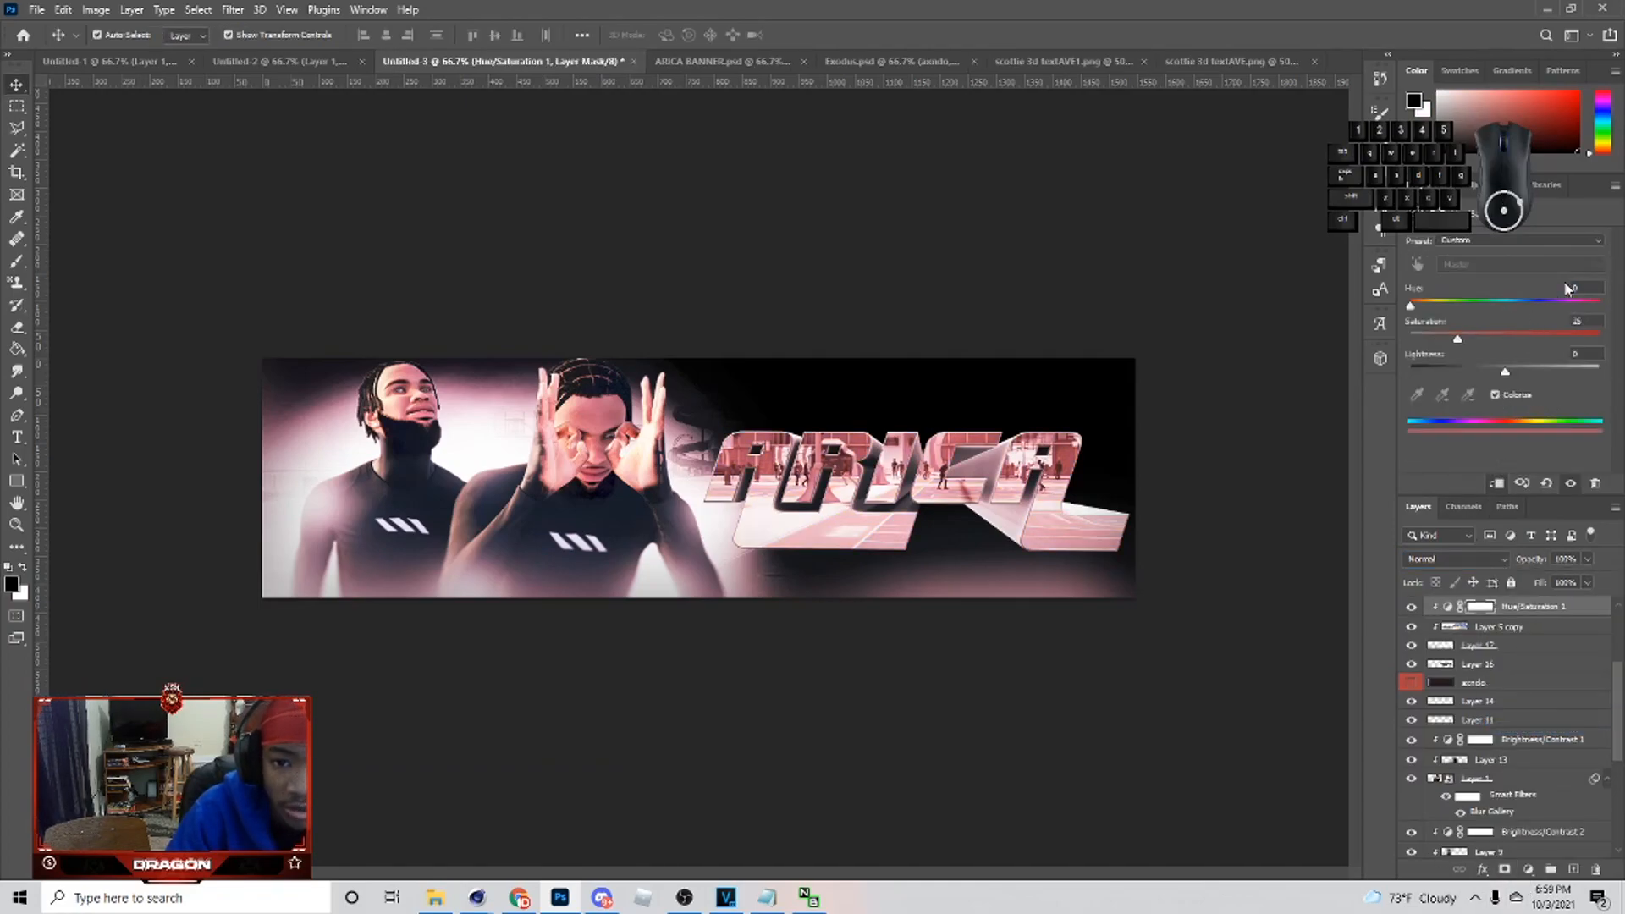
{"action": "type", "text": "329"}
{"action": "left_click", "coordinate": [1571, 383]}
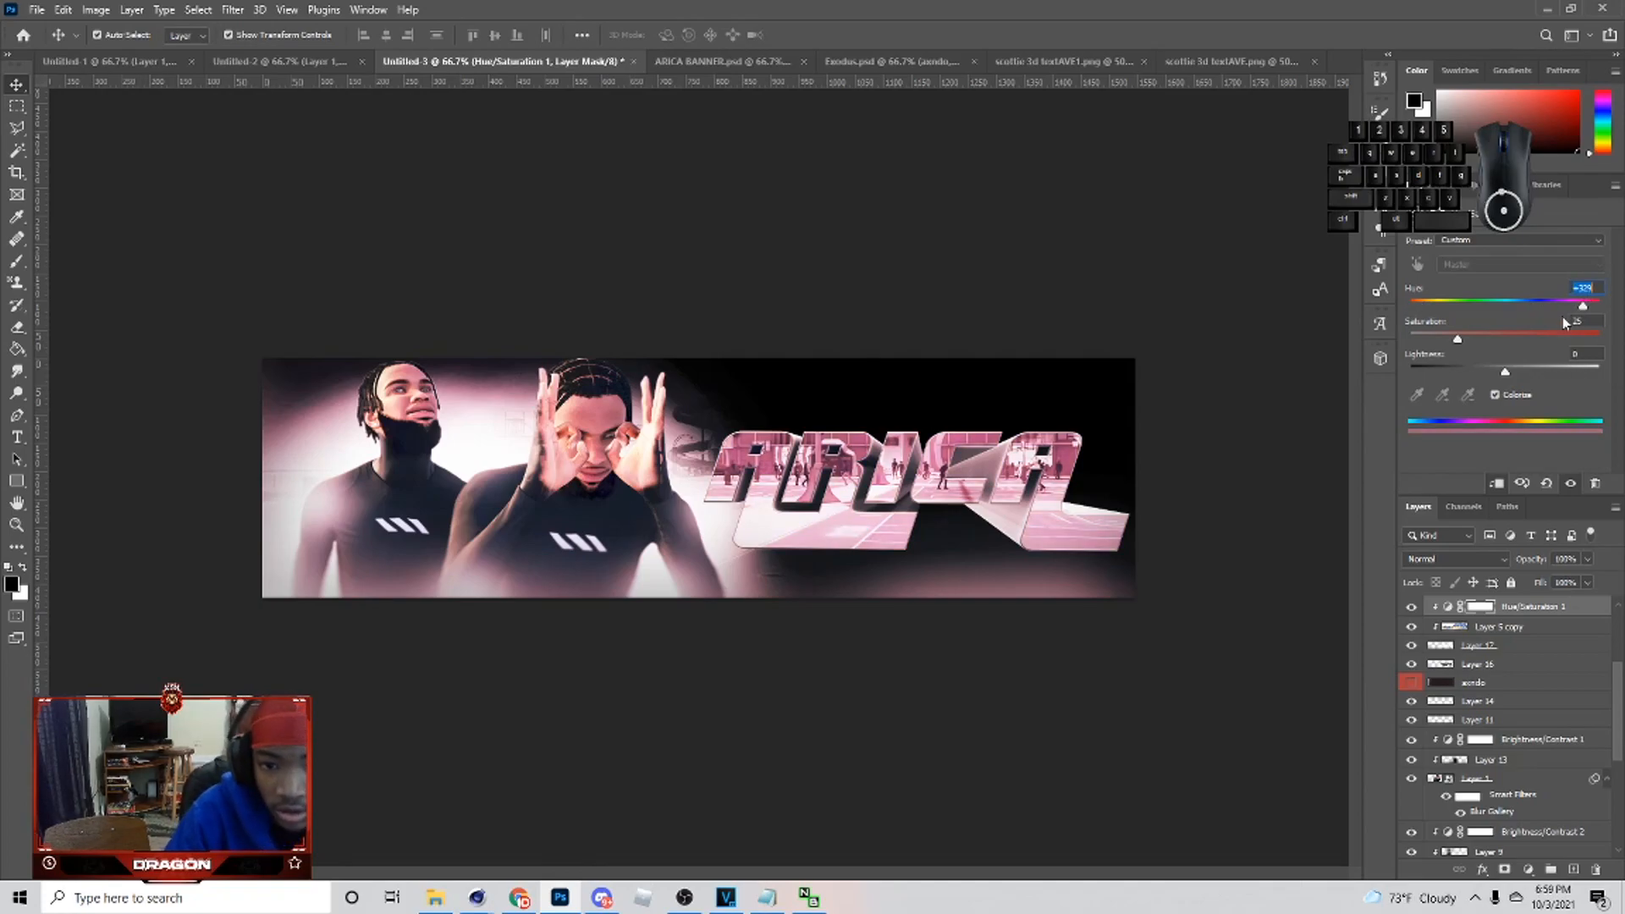
{"action": "left_click_drag", "start_coordinate": [1458, 339], "coordinate": [1458, 341]}
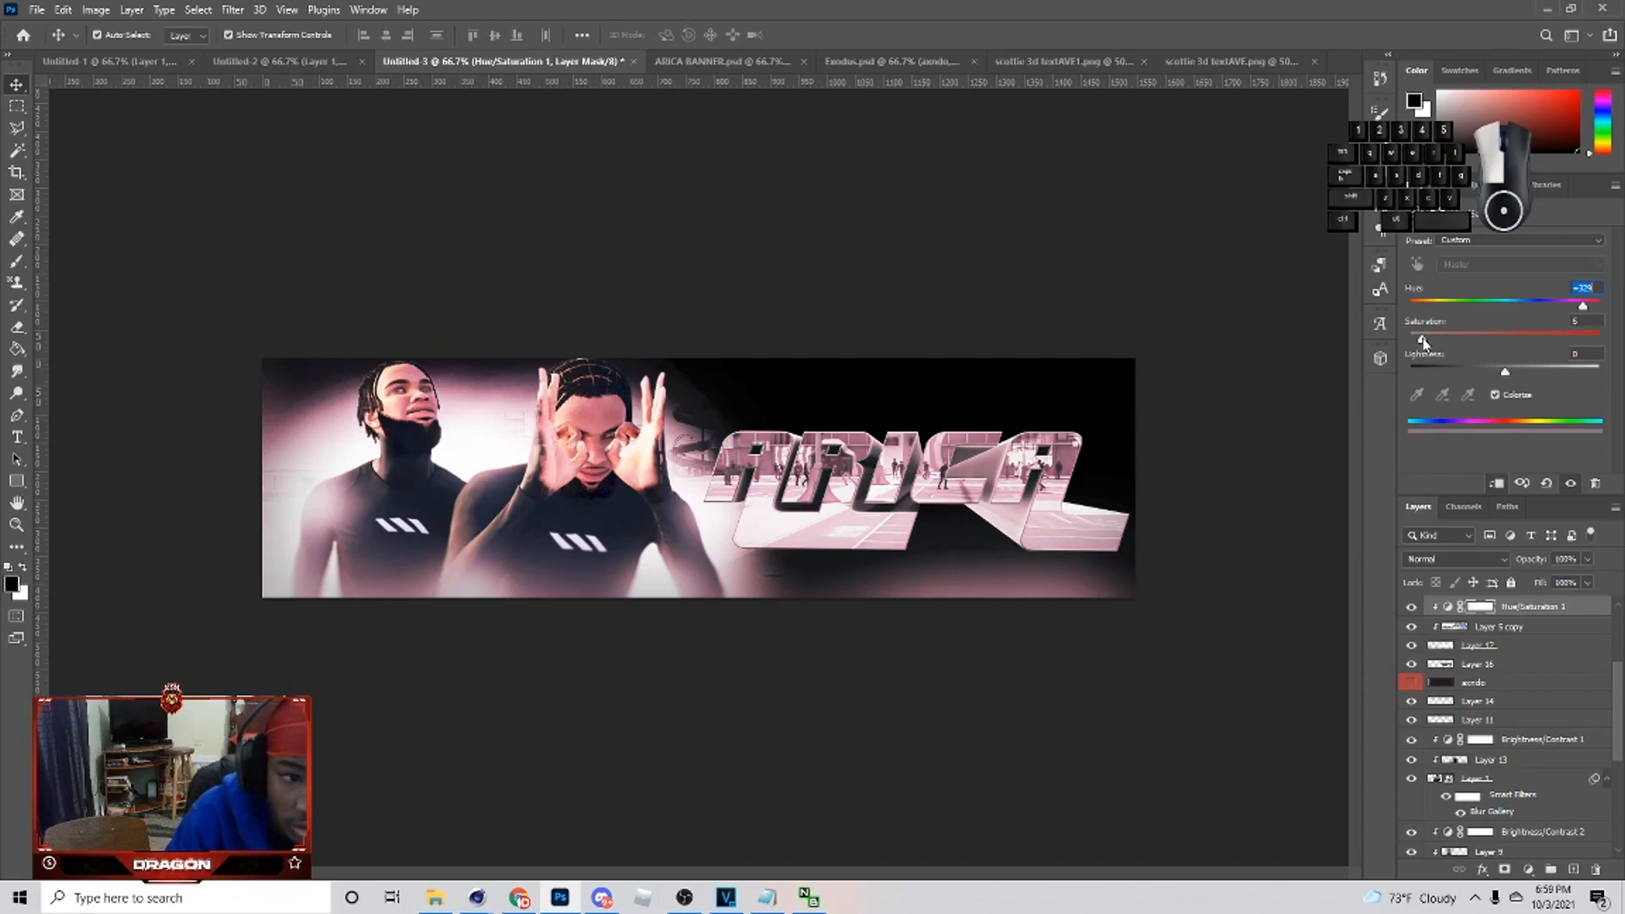
{"action": "left_click", "coordinate": [661, 62]}
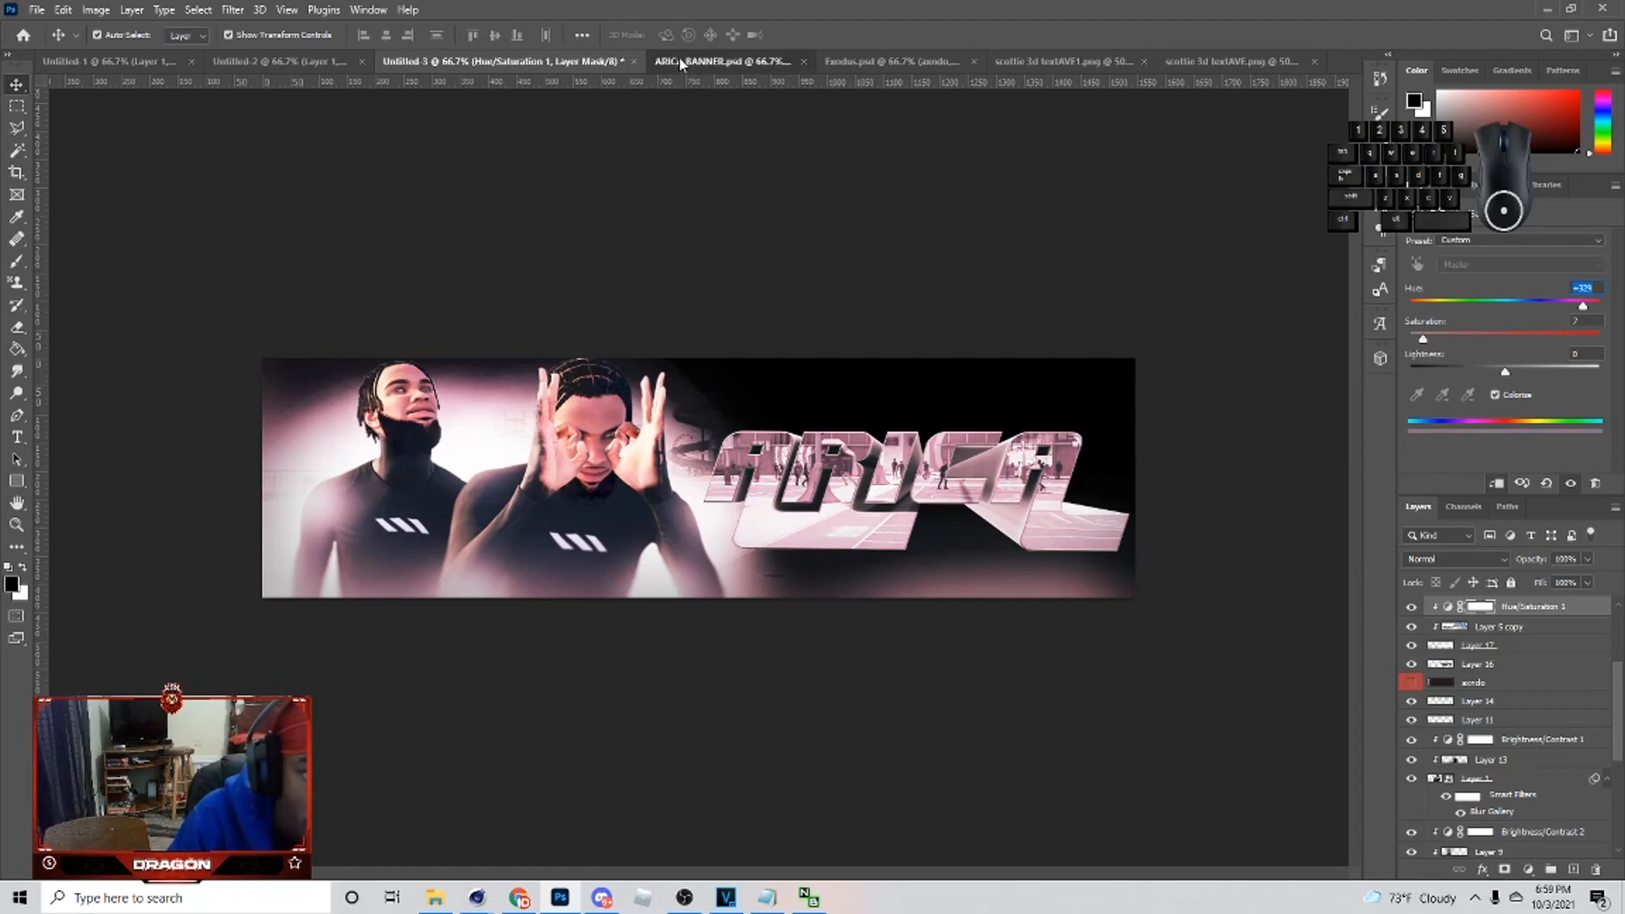
{"action": "left_click", "coordinate": [472, 63]}
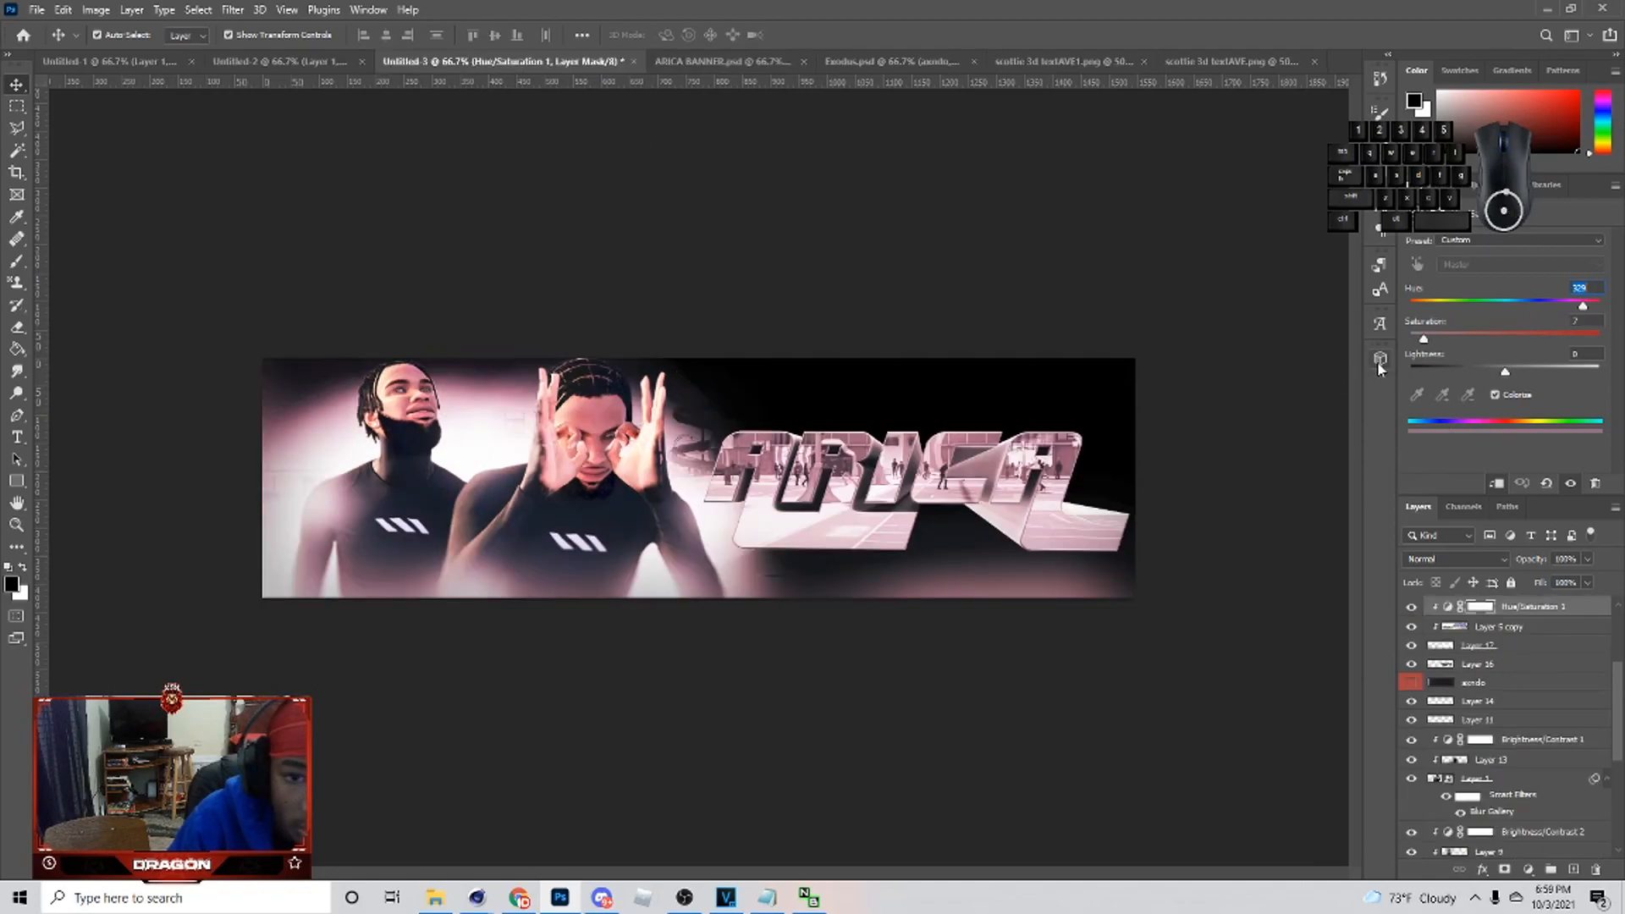
{"action": "left_click_drag", "start_coordinate": [1432, 336], "coordinate": [1492, 375]}
{"action": "left_click_drag", "start_coordinate": [1580, 305], "coordinate": [1583, 305]}
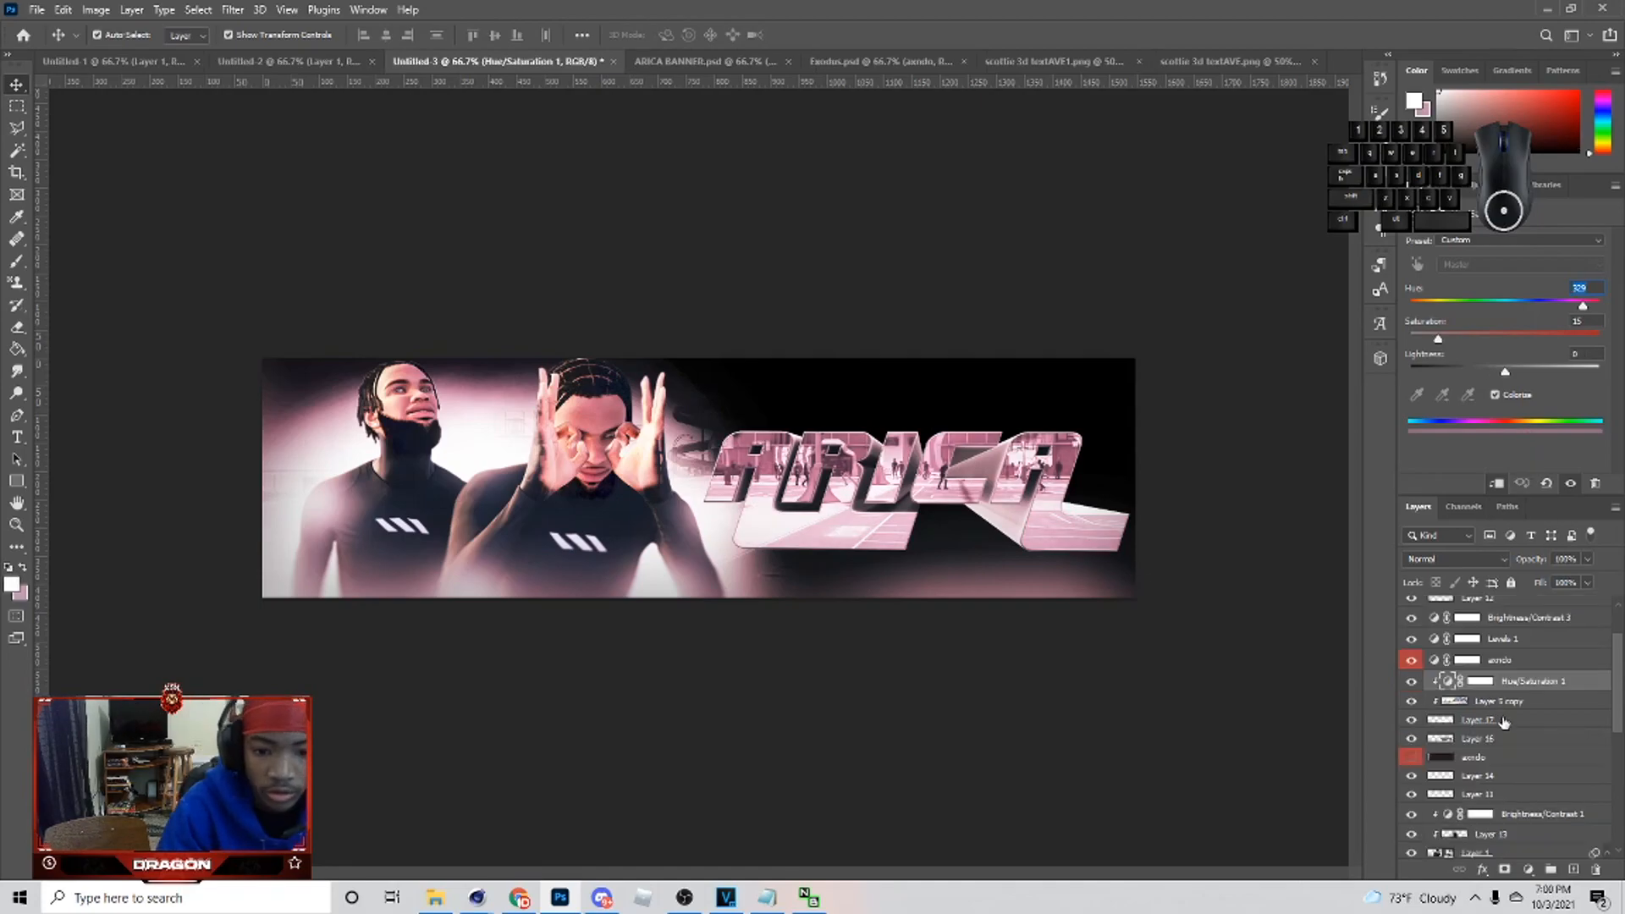
- Apply a black Color Overlay with the Overlay blend mode to Layer 16
{"action": "left_click", "coordinate": [1504, 721]}
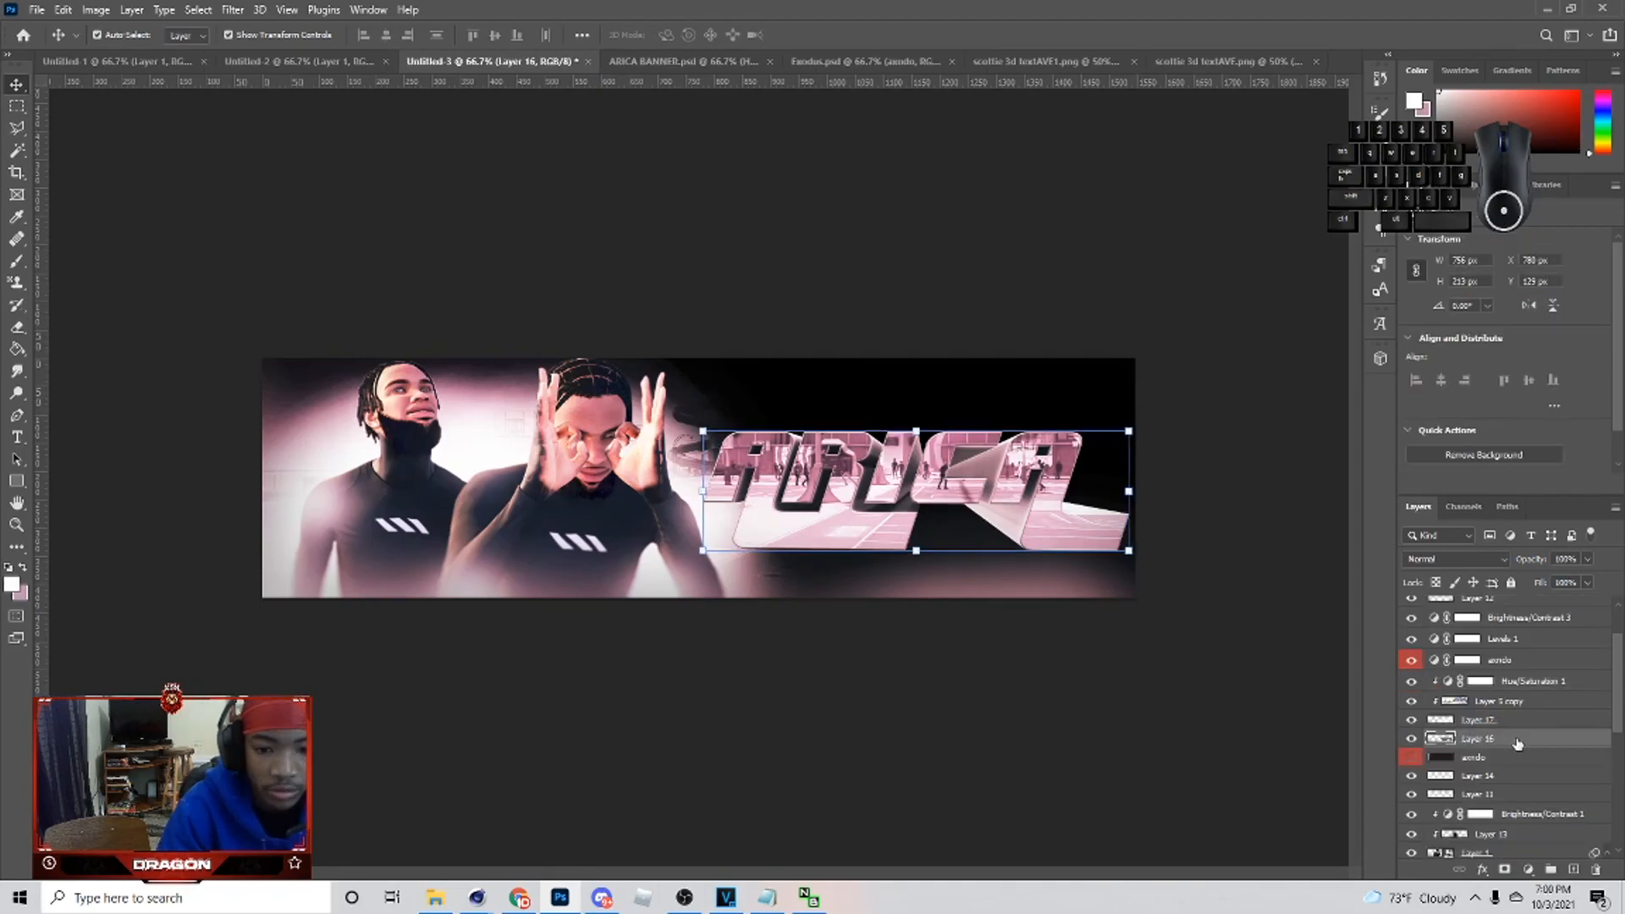
{"action": "right_click", "coordinate": [1480, 750]}
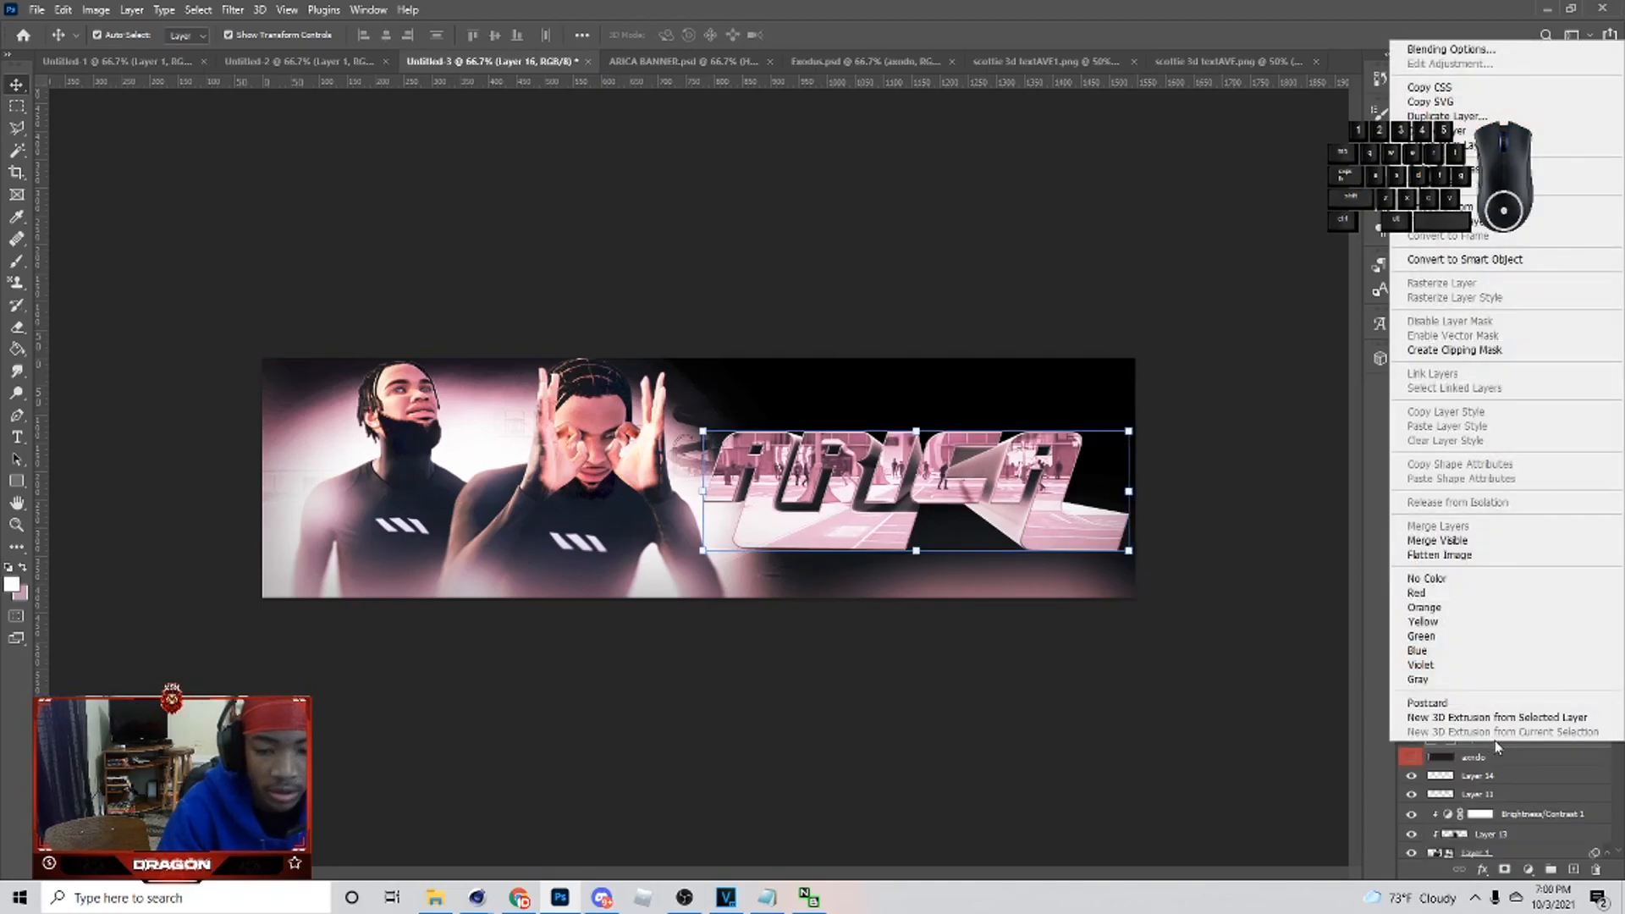
{"action": "left_click", "coordinate": [1443, 47]}
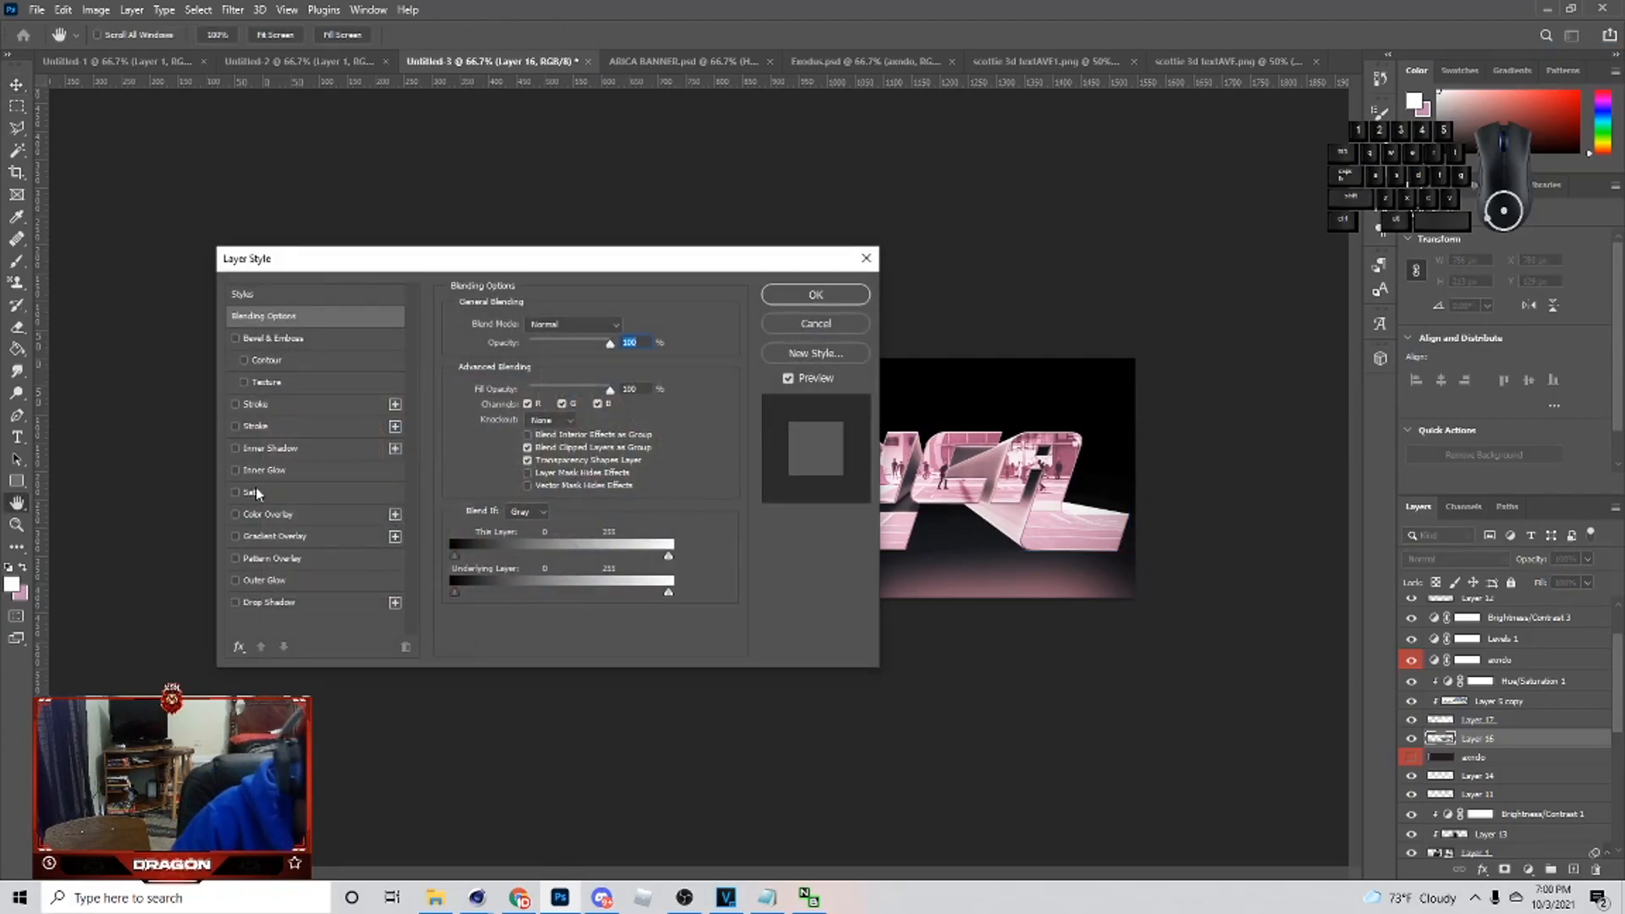
{"action": "left_click", "coordinate": [248, 514]}
{"action": "left_click", "coordinate": [559, 327]}
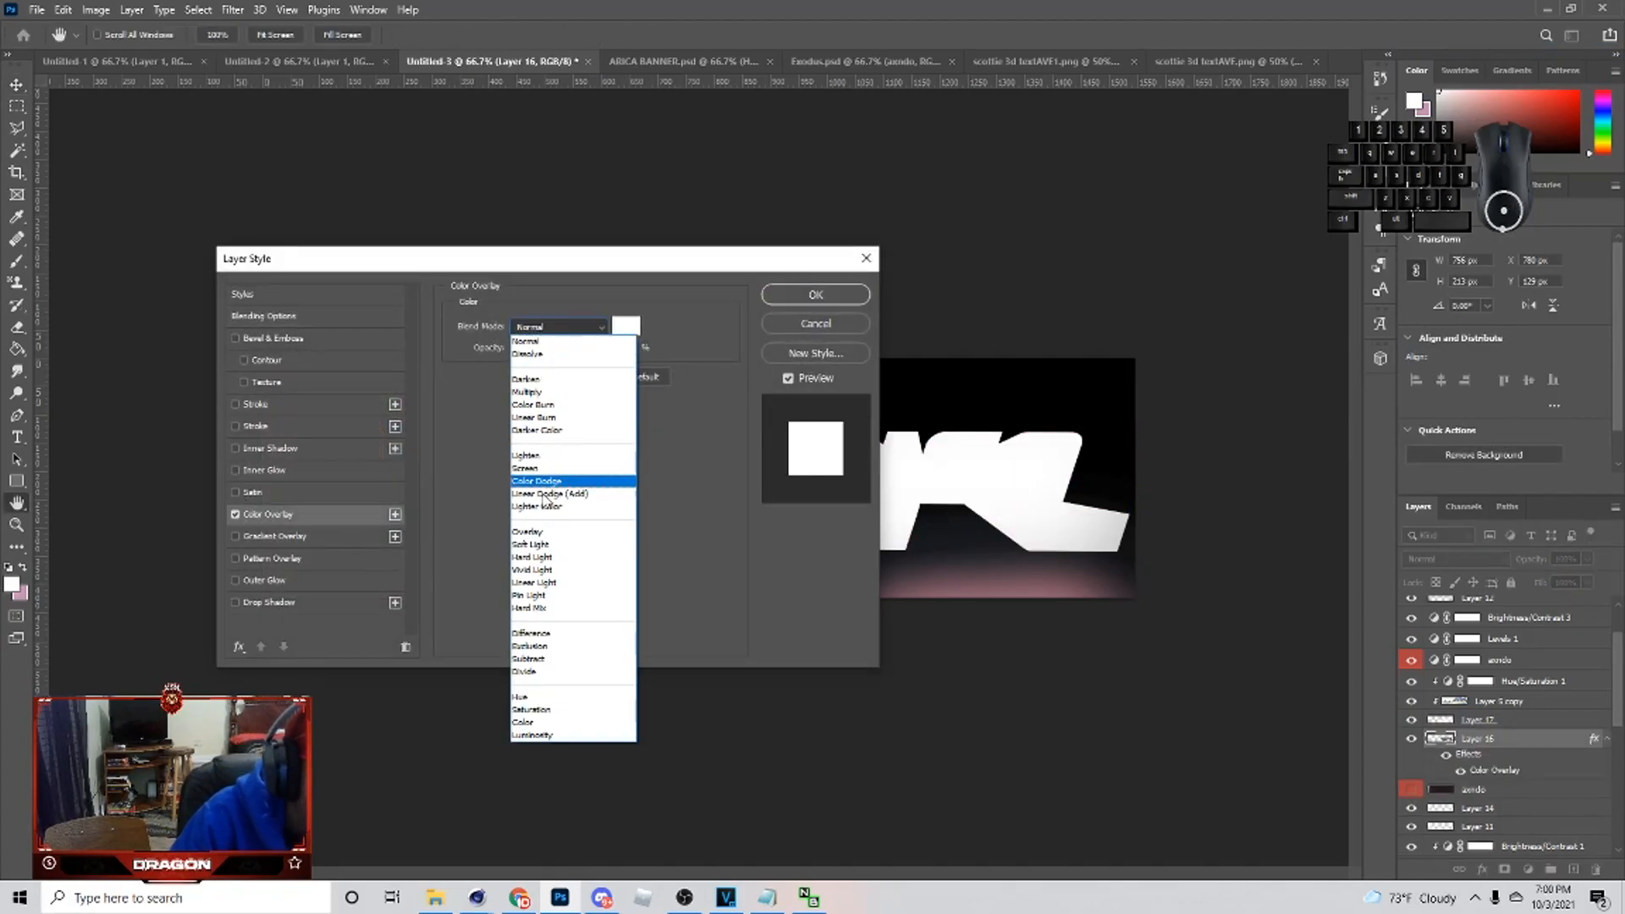
{"action": "left_click", "coordinate": [563, 521]}
{"action": "left_click", "coordinate": [627, 330]}
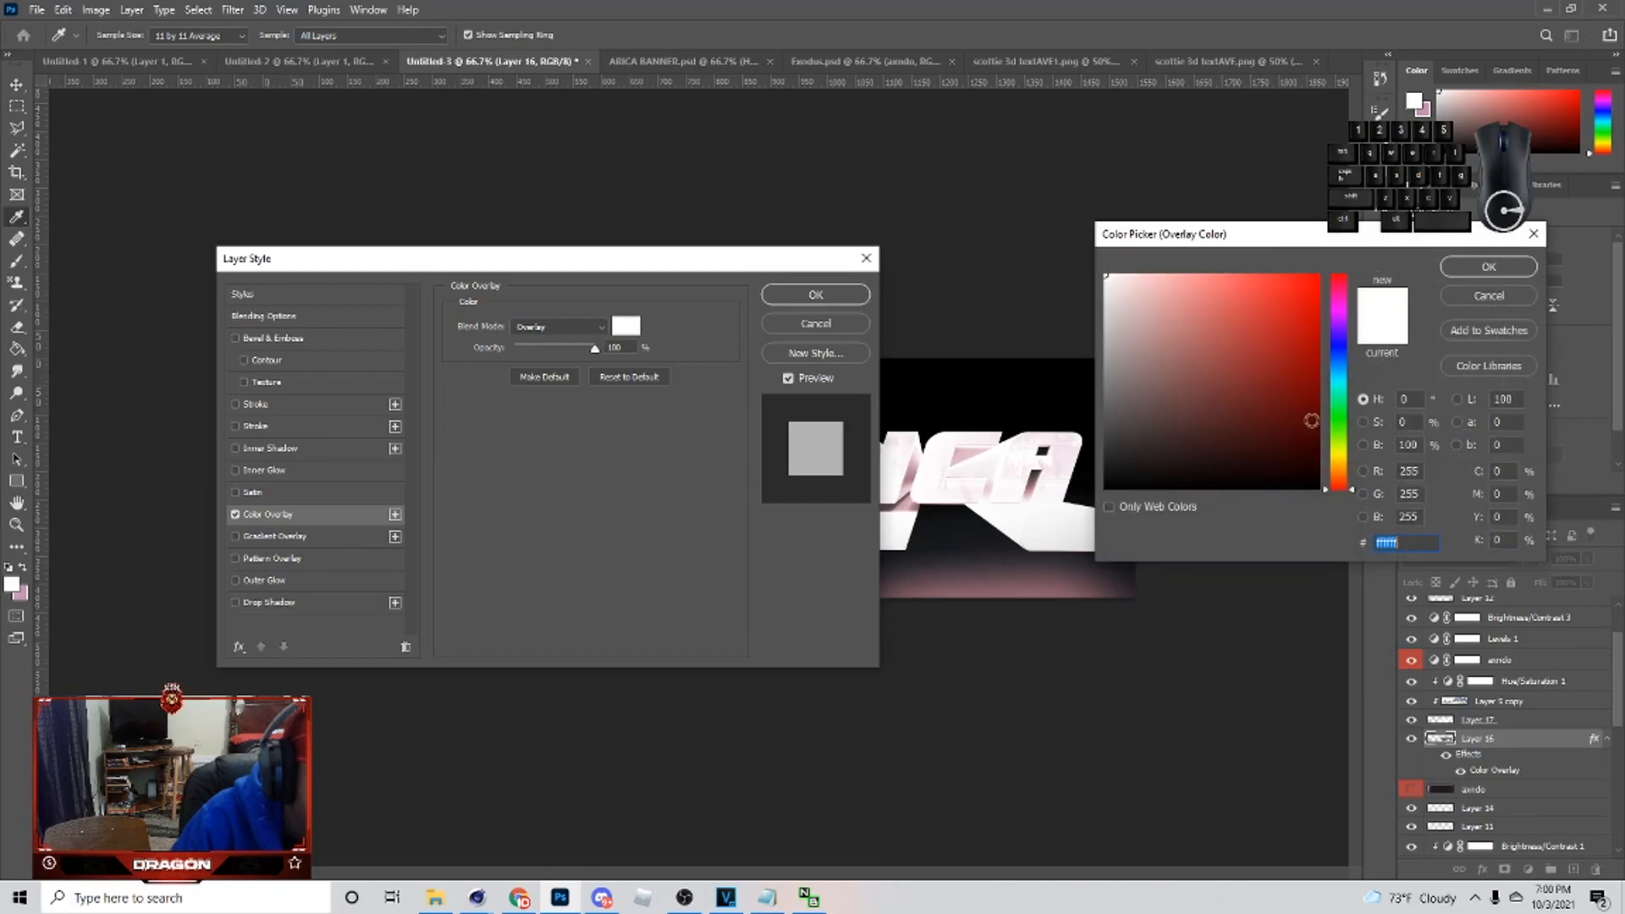
{"action": "left_click_drag", "start_coordinate": [1313, 420], "coordinate": [1325, 500]}
{"action": "left_click", "coordinate": [1488, 267]}
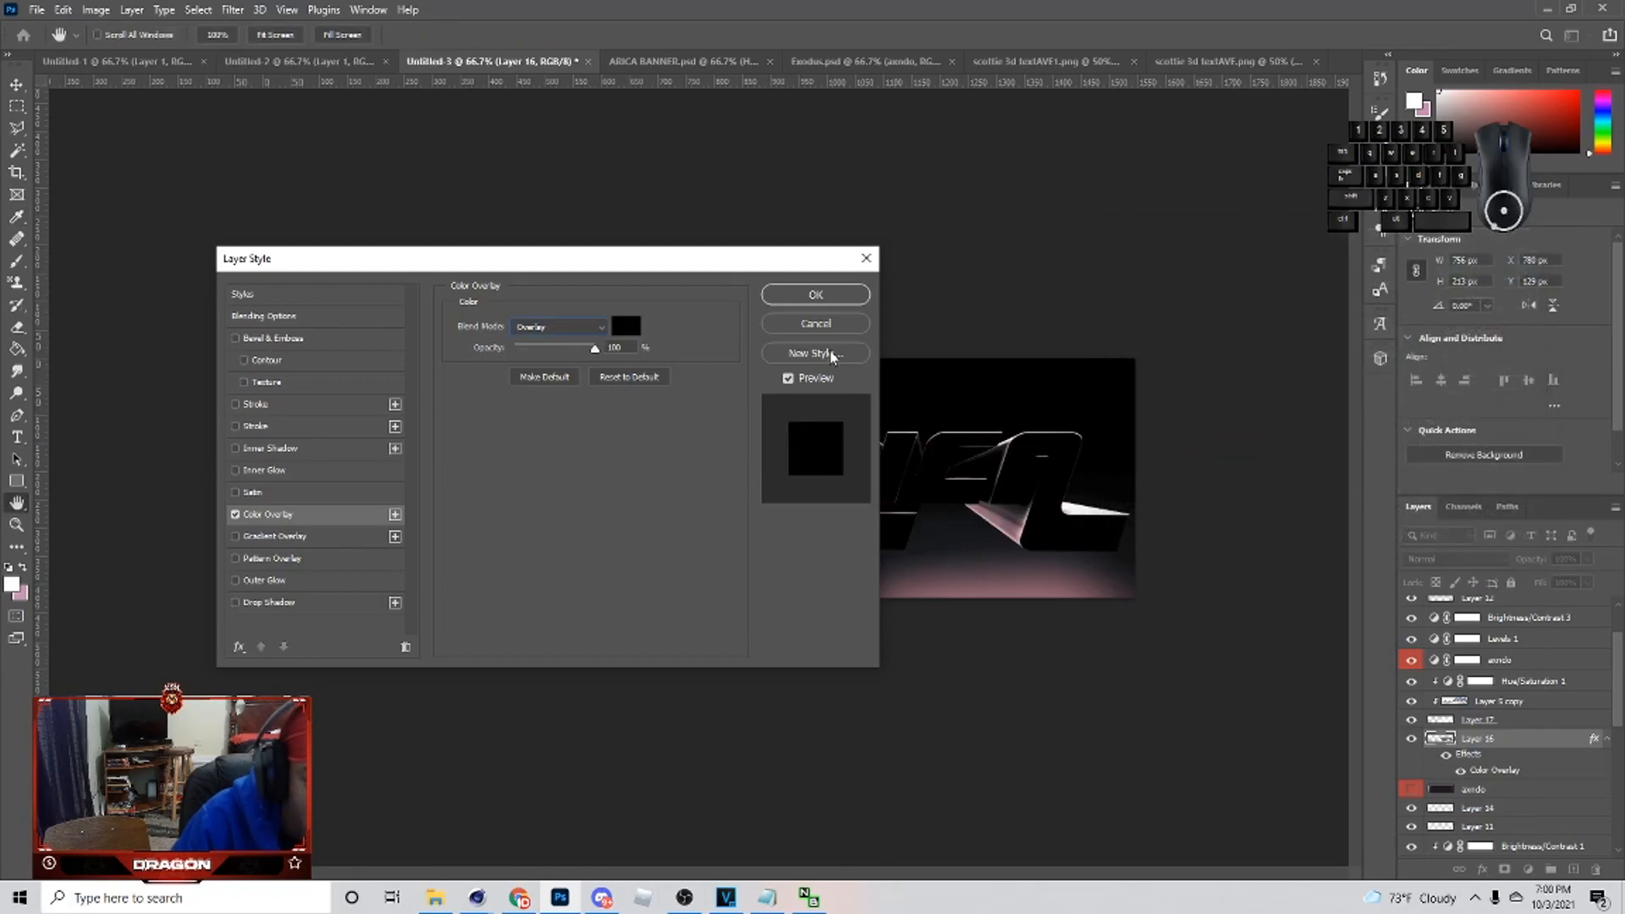
- Change Layer 16's Color Overlay to white with the Color blend mode
{"action": "right_click", "coordinate": [1494, 738]}
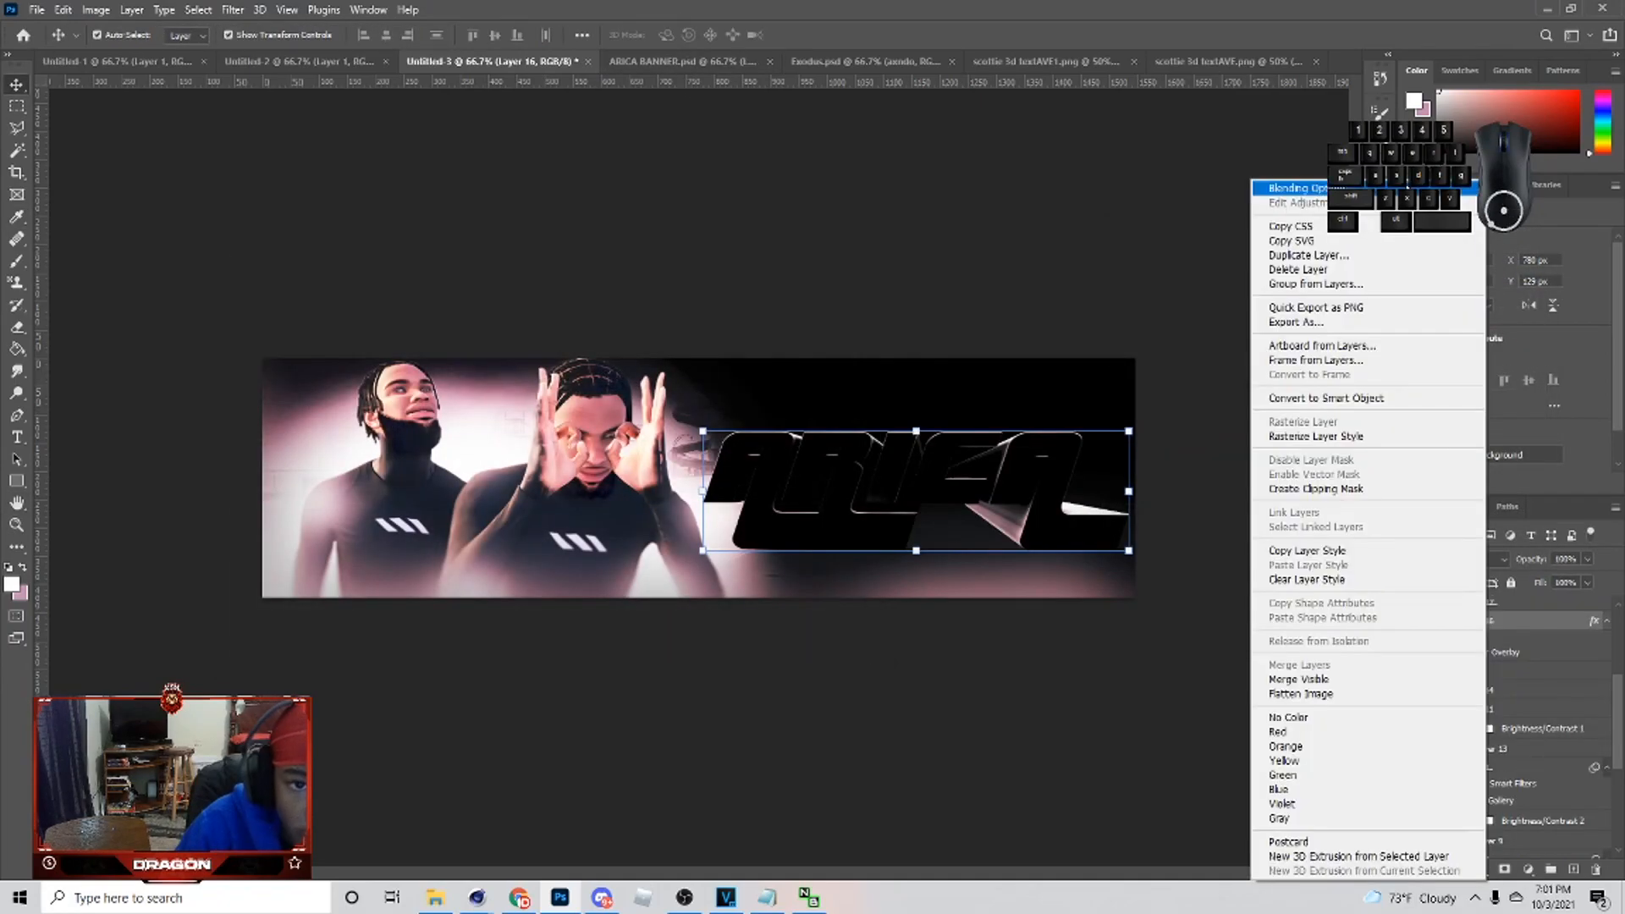
{"action": "left_click", "coordinate": [1287, 188]}
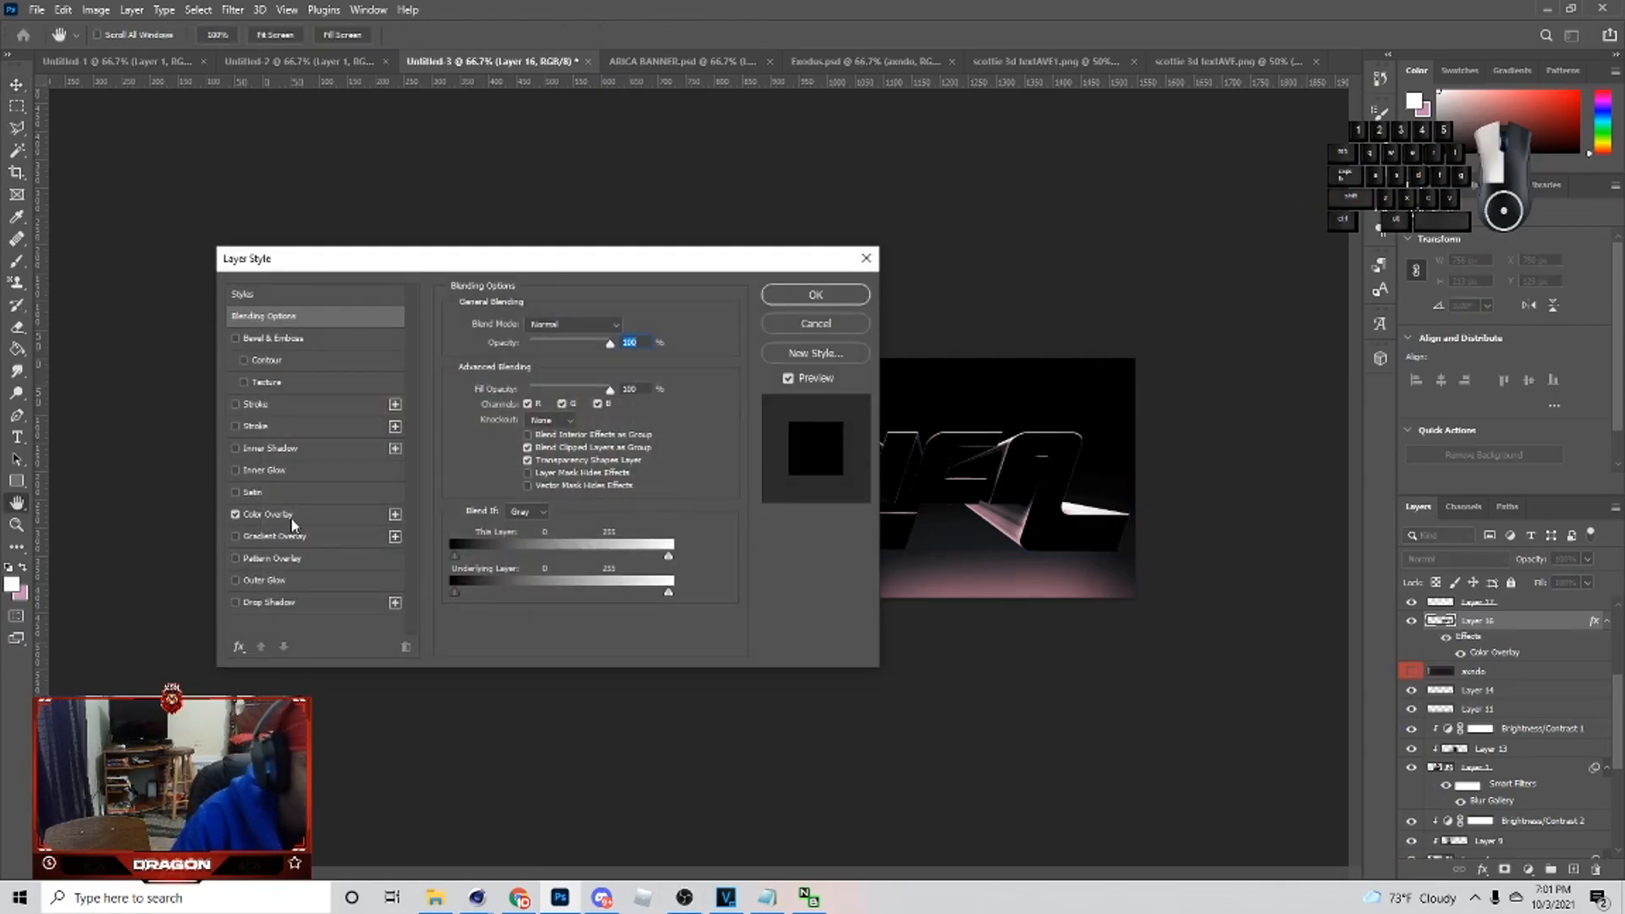
{"action": "left_click", "coordinate": [292, 517]}
{"action": "left_click", "coordinate": [569, 328]}
{"action": "left_click", "coordinate": [660, 329]}
{"action": "left_click", "coordinate": [626, 326]}
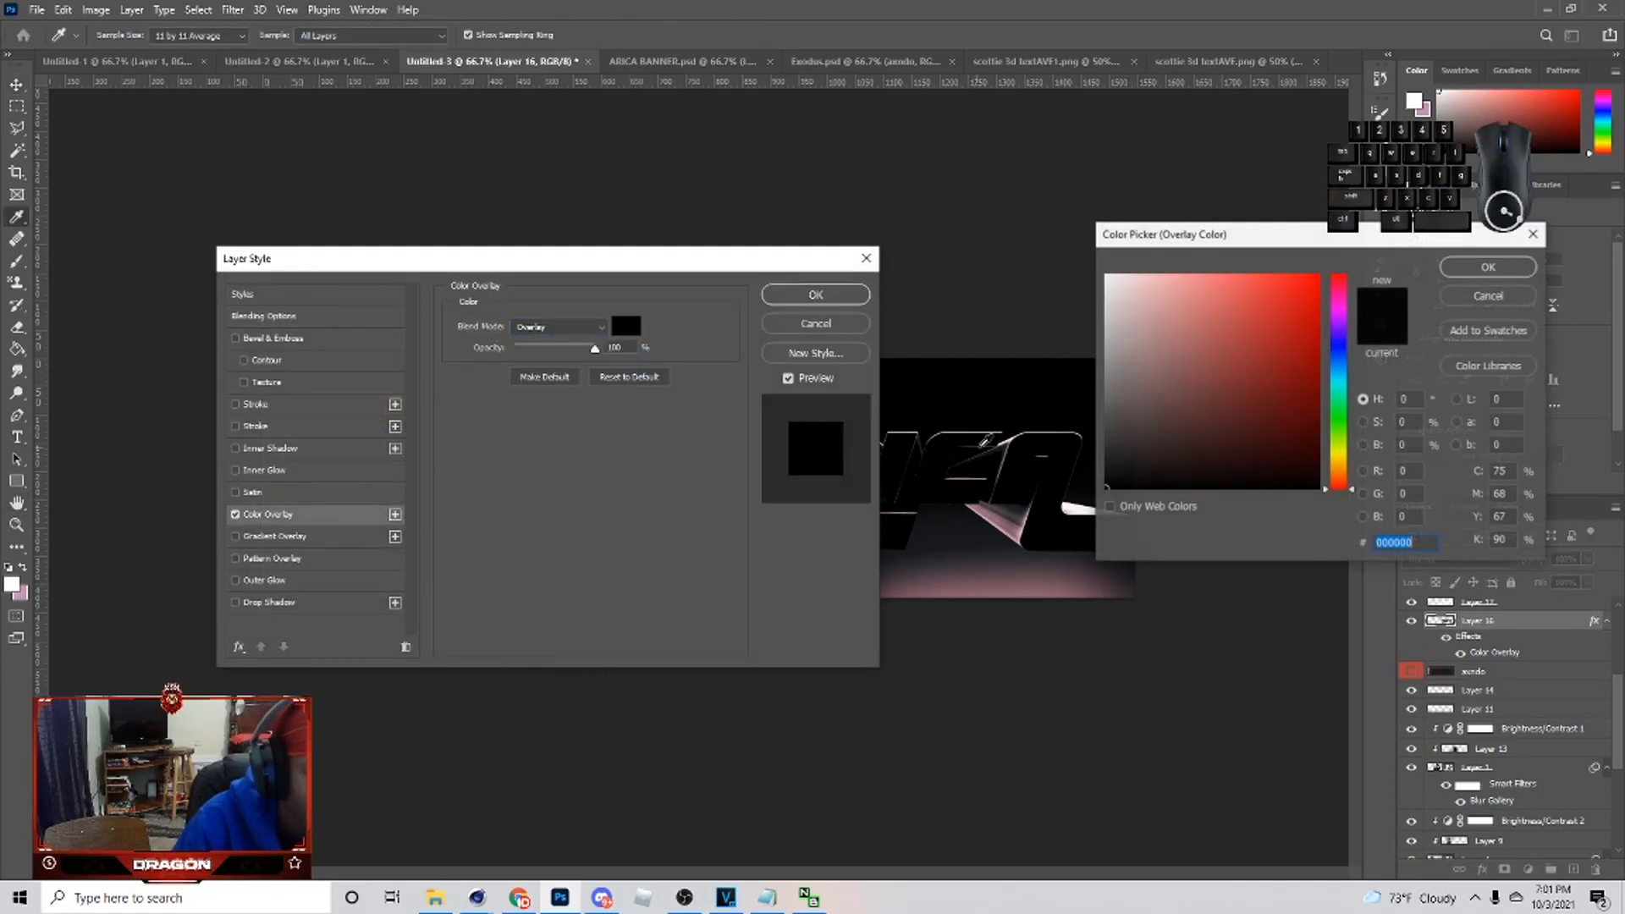
{"action": "left_click", "coordinate": [1116, 277]}
{"action": "left_click", "coordinate": [1487, 267]}
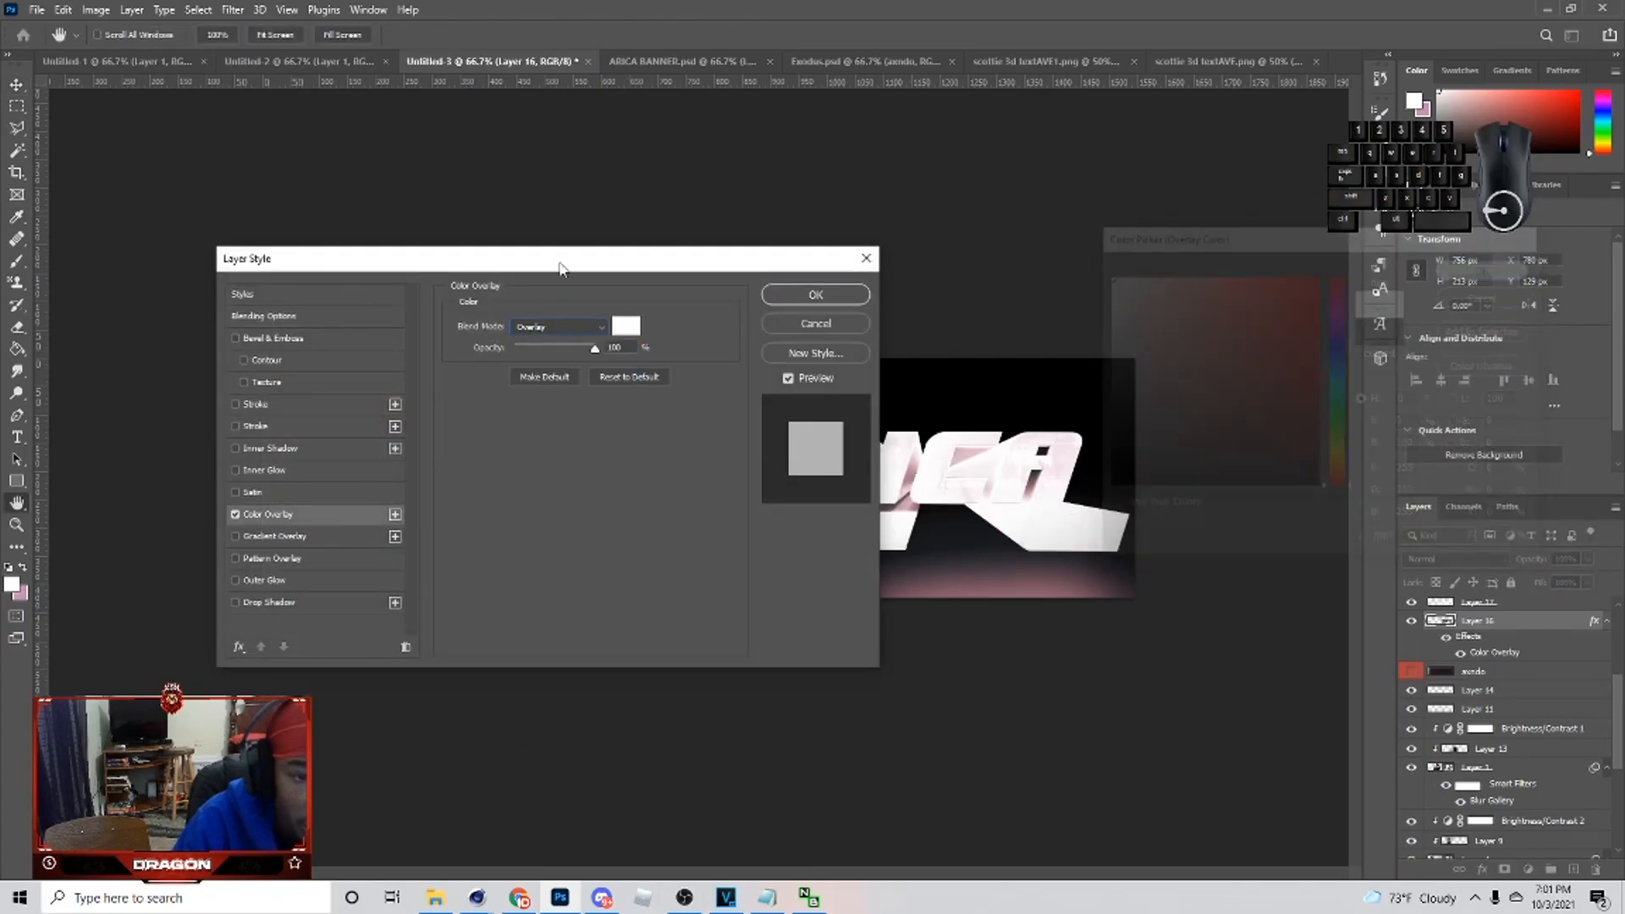
{"action": "left_click", "coordinate": [548, 328]}
{"action": "left_click", "coordinate": [533, 724]}
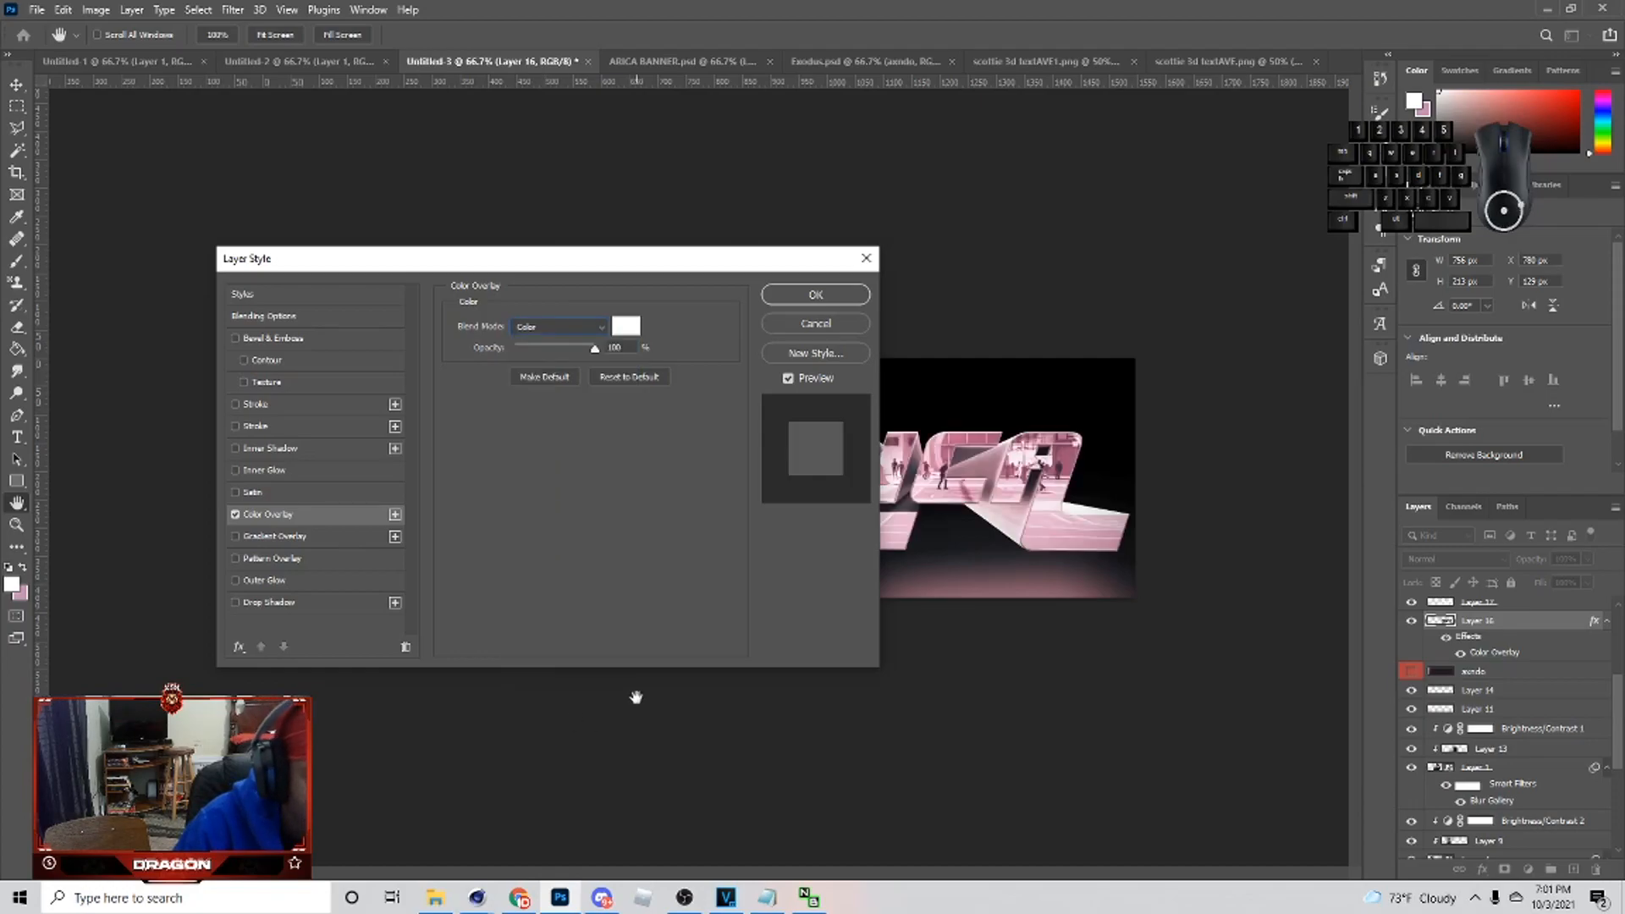
{"action": "left_click", "coordinate": [812, 294]}
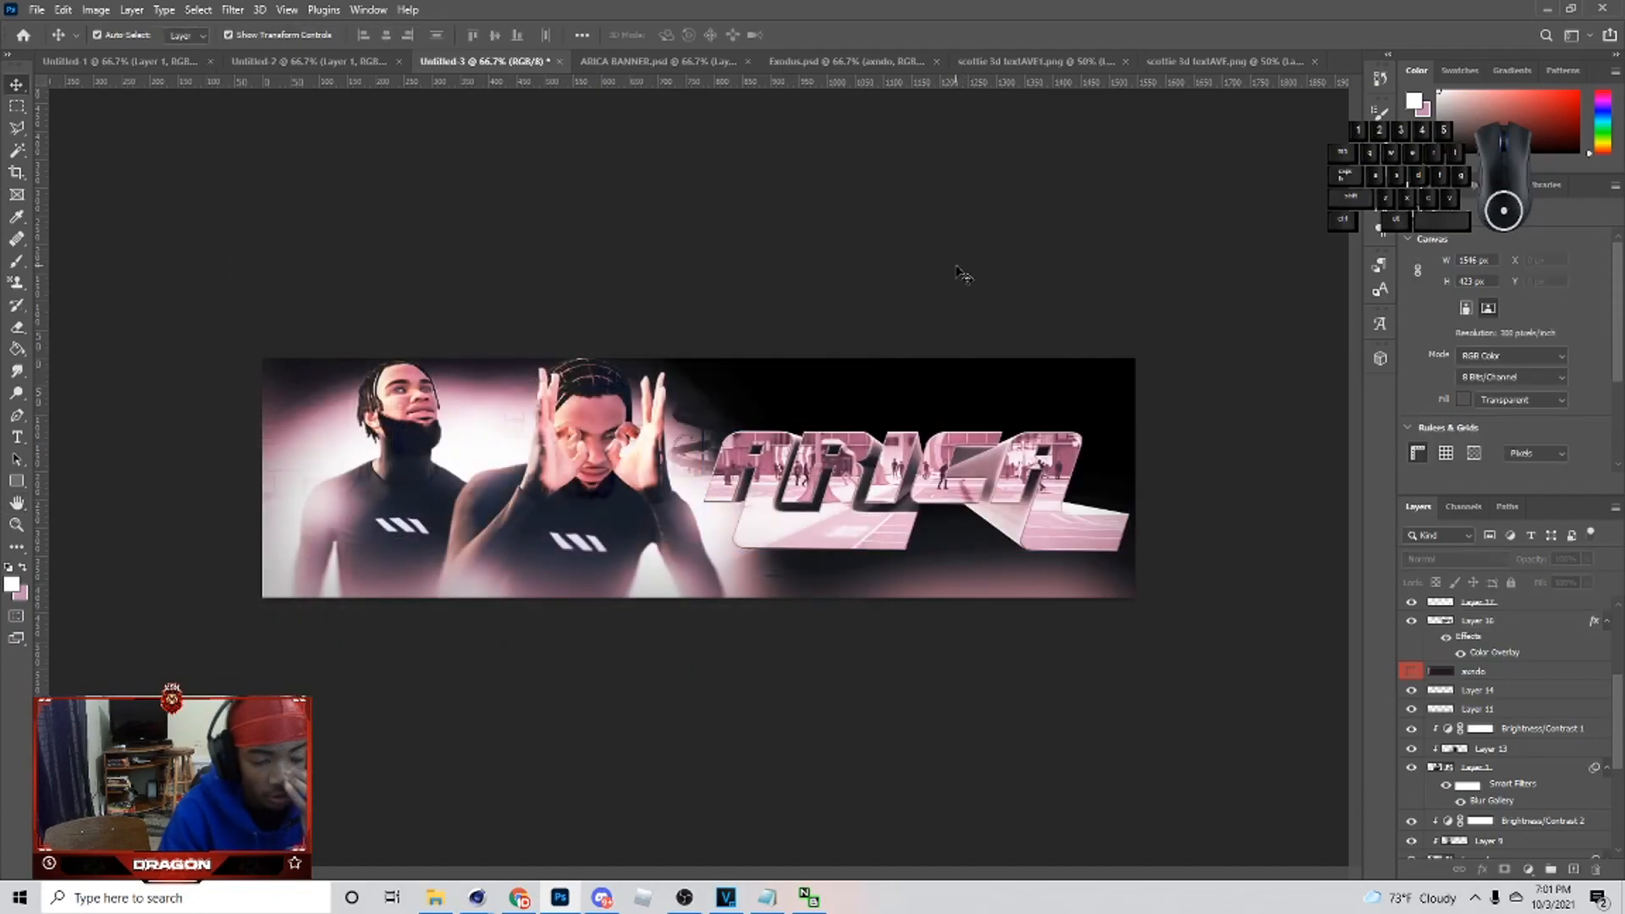
- Add a new layer directly above Layer 8 and reduce the soft white brush's size for painting on it
{"action": "scroll", "coordinate": [1439, 817], "scroll_direction": "down", "scroll_amount": 5}
{"action": "left_click", "coordinate": [1456, 758]}
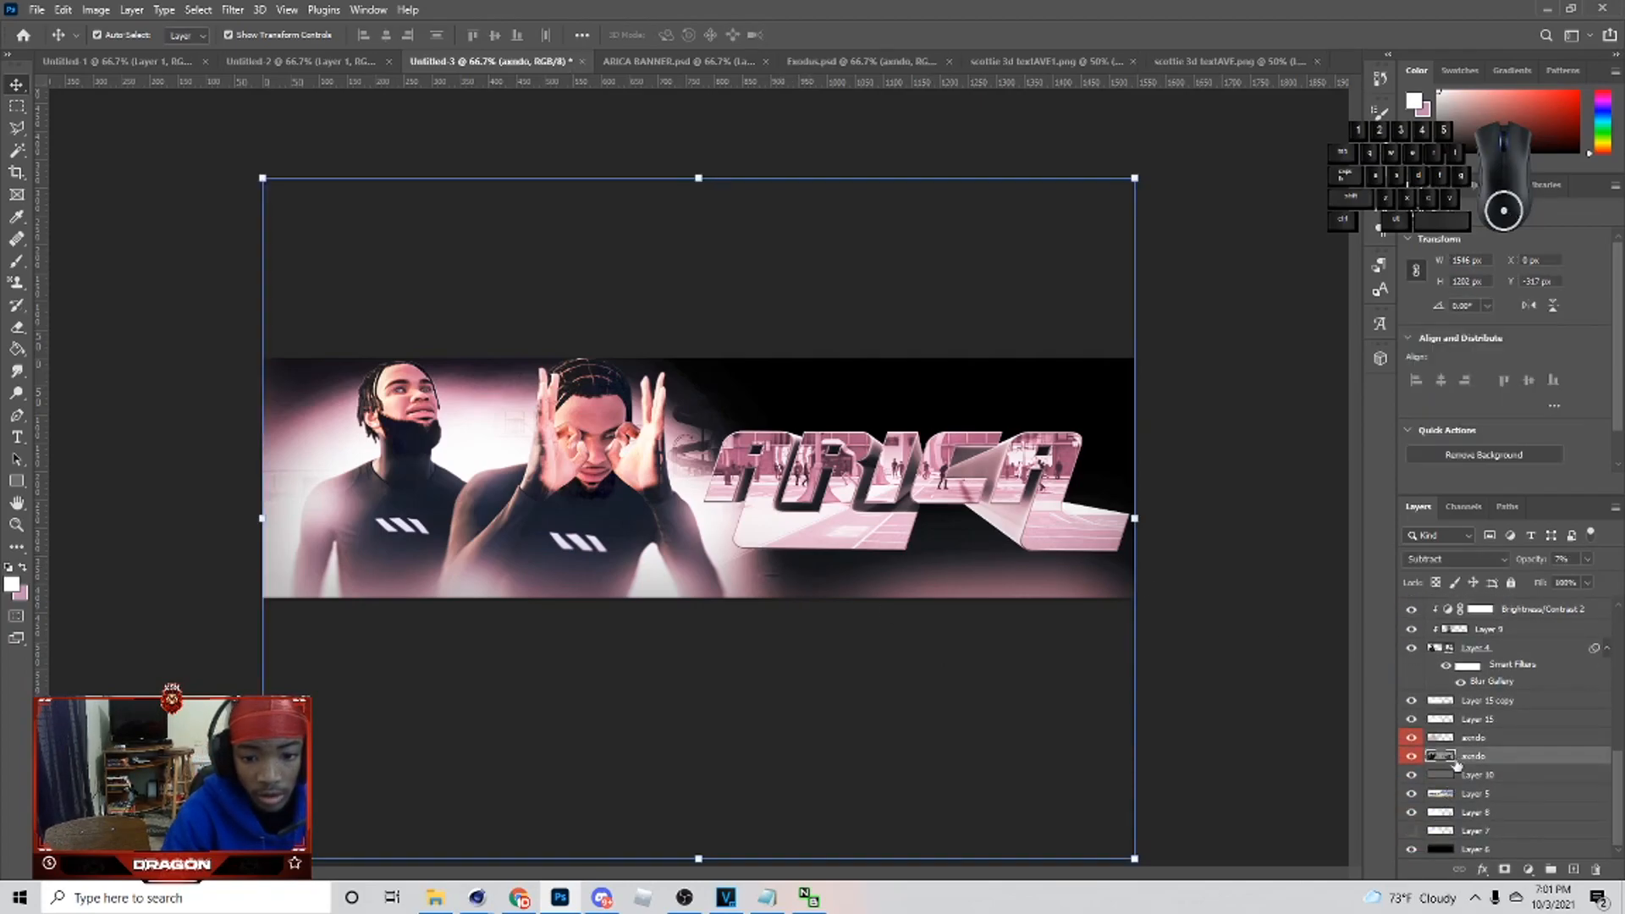
{"action": "left_click", "coordinate": [1447, 812]}
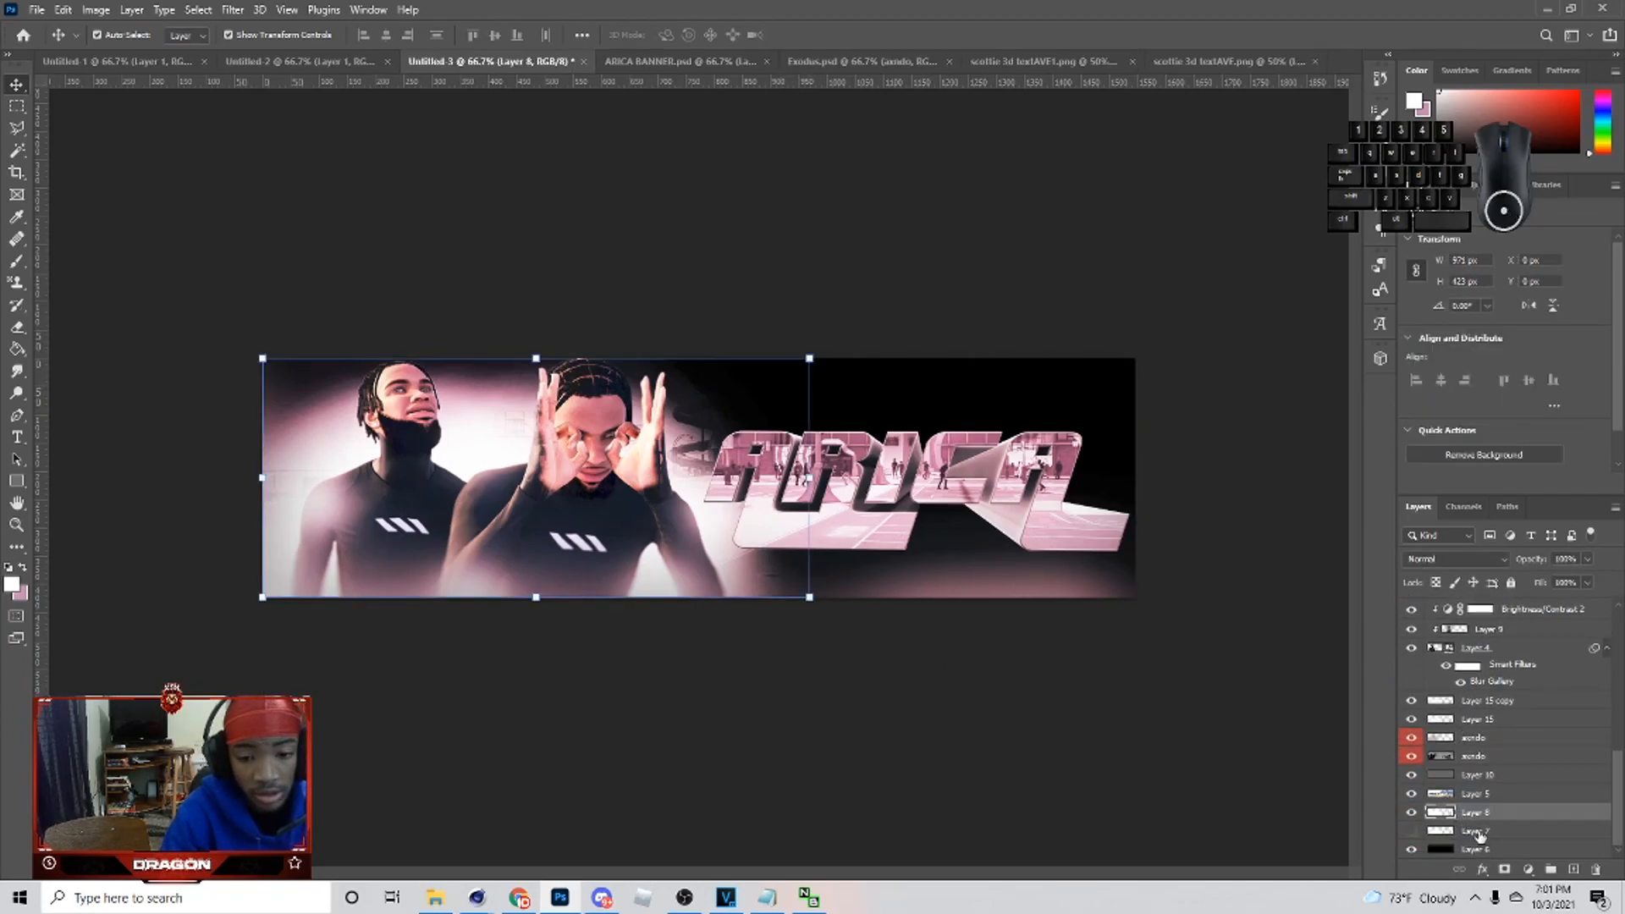
{"action": "left_click", "coordinate": [1572, 870]}
{"action": "key", "text": "b"}
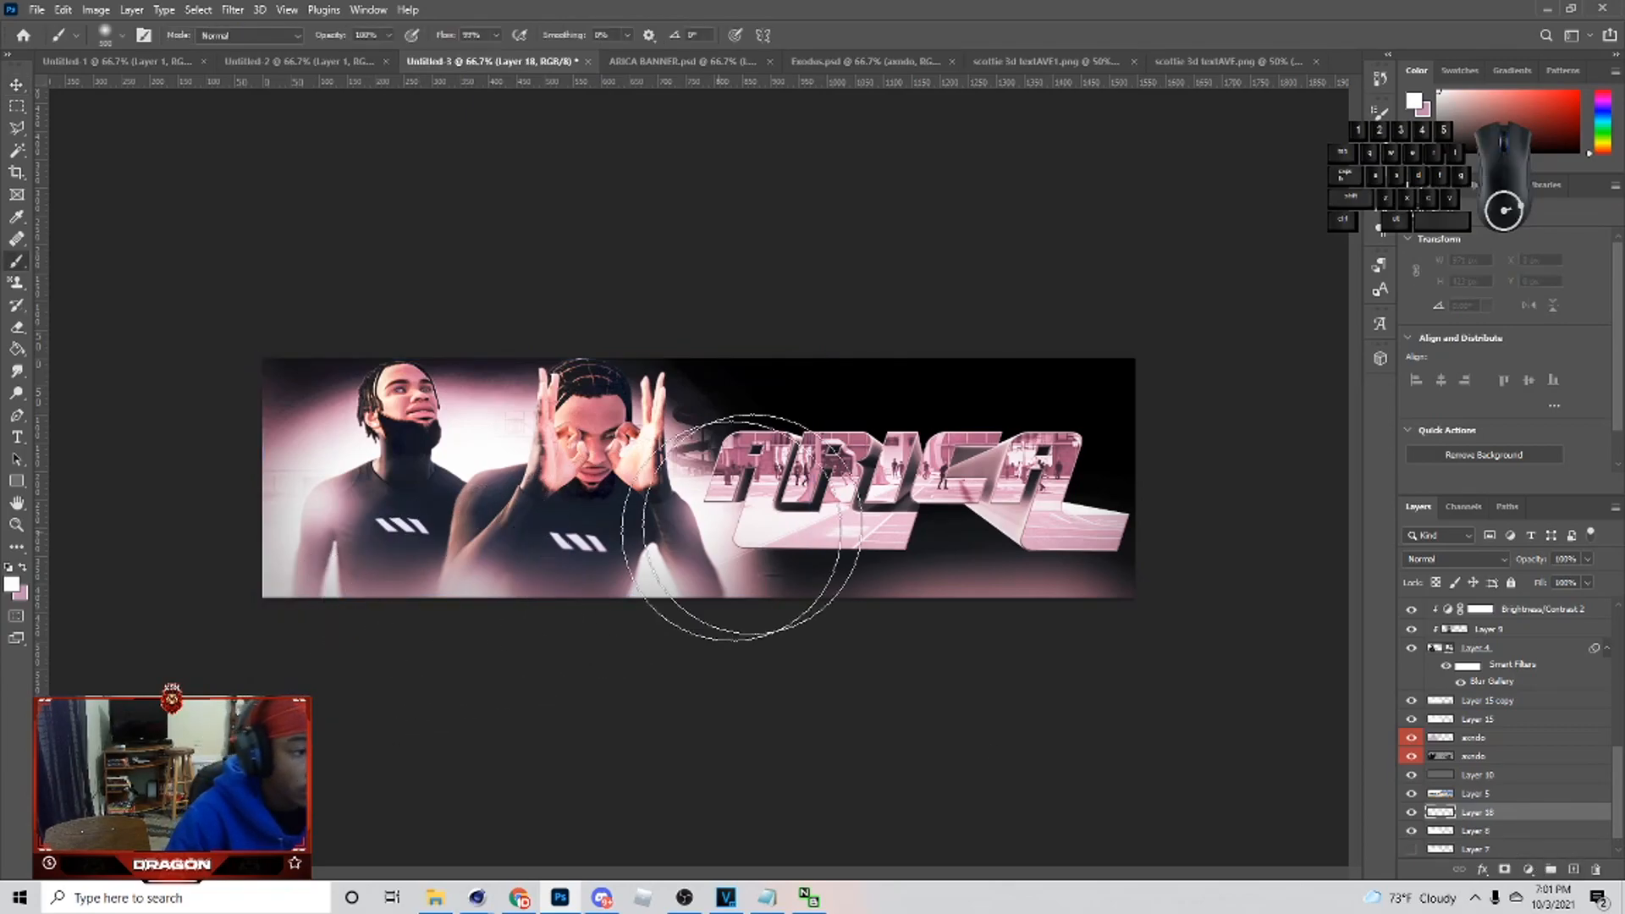
{"action": "key", "text": "bracketleft"}
{"action": "key", "text": "bracketleft"}
{"action": "key", "text": "bracketleft"}
{"action": "key", "text": "bracketleft"}
- Try single white brush strokes across the area behind the ARICA text, undoing each one
{"action": "left_click_drag", "start_coordinate": [738, 497], "coordinate": [1078, 483]}
{"action": "key", "text": "ctrl+z"}
{"action": "left_click_drag", "start_coordinate": [741, 486], "coordinate": [1091, 482]}
{"action": "key", "text": "ctrl+z"}
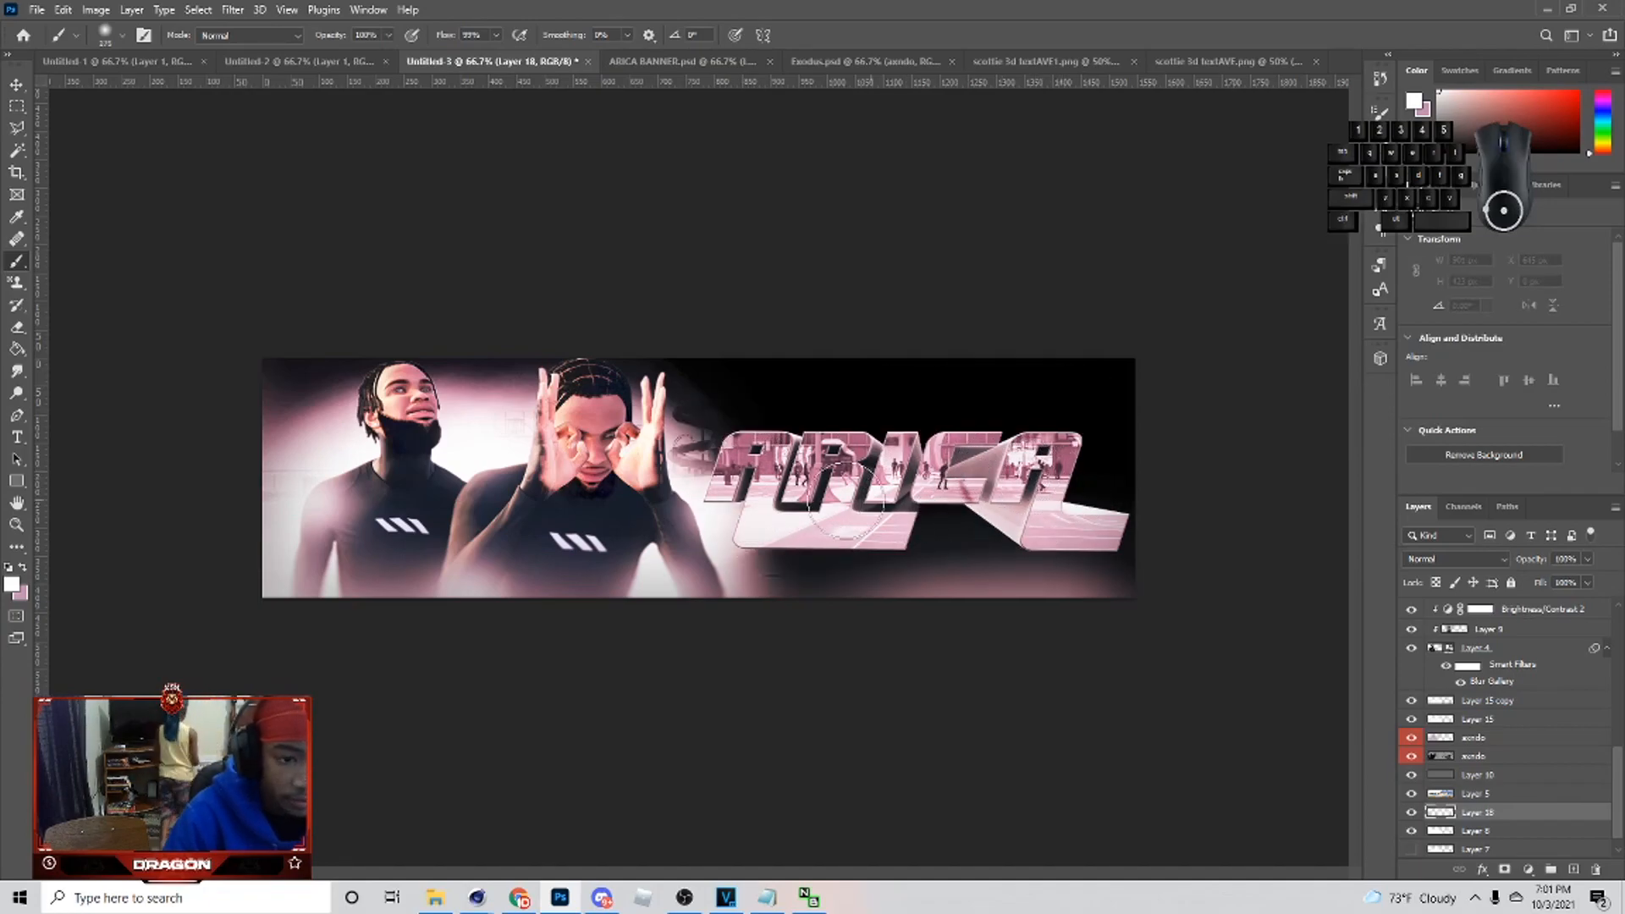
{"action": "left_click_drag", "start_coordinate": [733, 489], "coordinate": [1075, 487]}
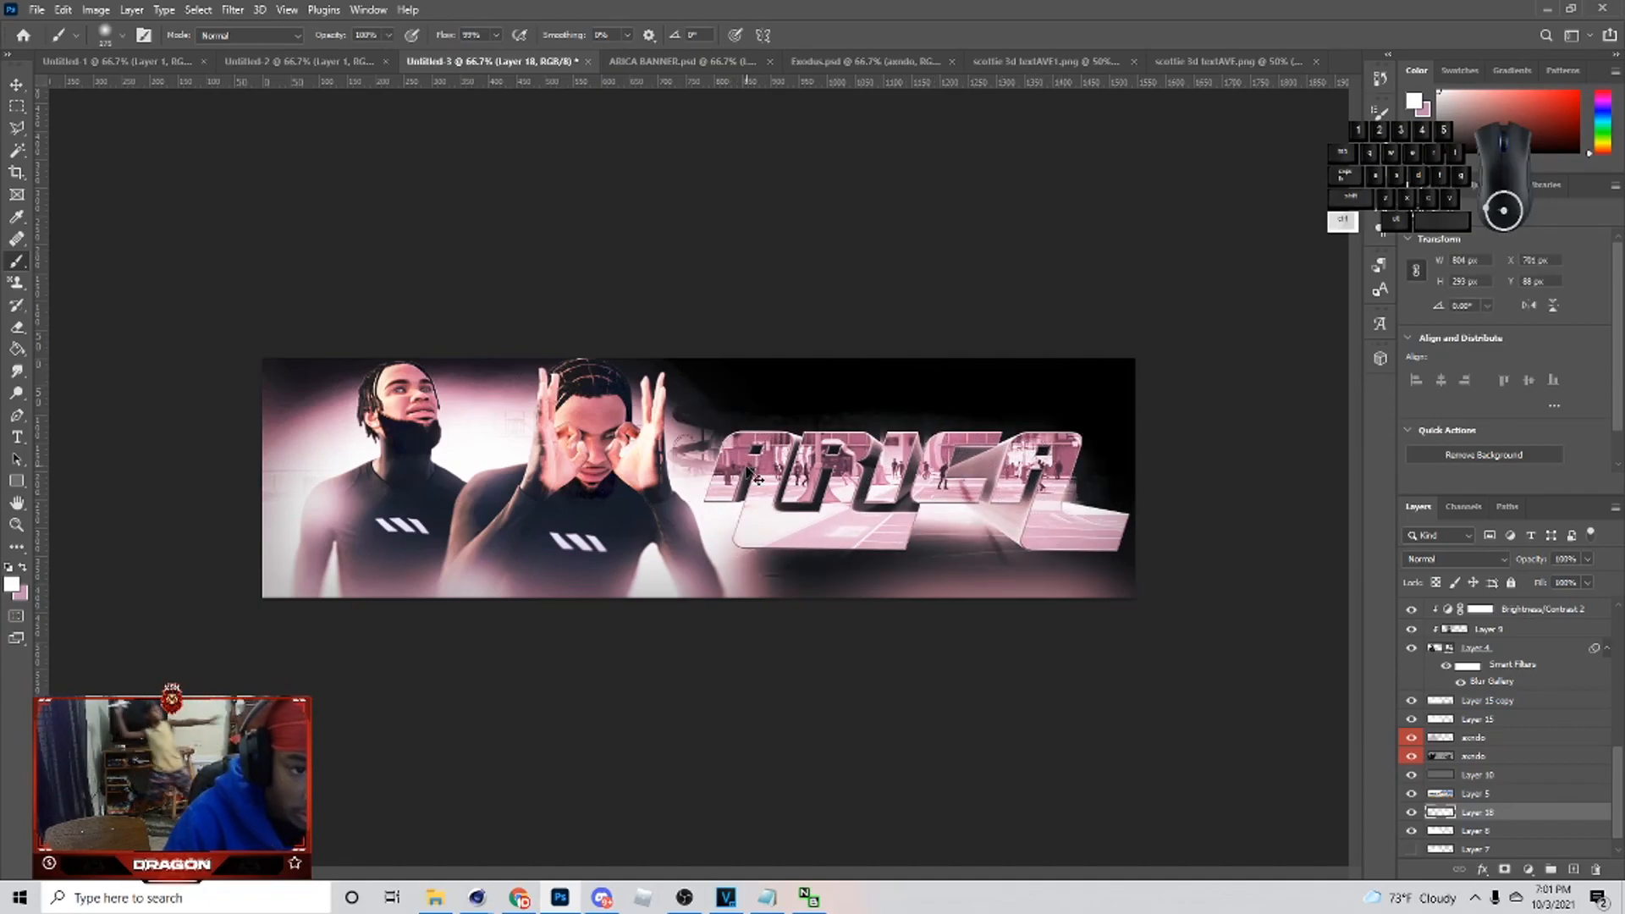
{"action": "key", "text": "ctrl+z"}
- Paint a soft white glow behind the ARICA text on the new layer with several horizontal strokes
{"action": "left_click_drag", "start_coordinate": [847, 465], "coordinate": [1066, 484]}
{"action": "mouse_move", "coordinate": [753, 505]}
{"action": "left_mouse_down"}
{"action": "mouse_move", "coordinate": [845, 521]}
{"action": "mouse_move", "coordinate": [1063, 499]}
{"action": "mouse_move", "coordinate": [1046, 493]}
{"action": "left_mouse_up"}
{"action": "left_click_drag", "start_coordinate": [753, 498], "coordinate": [1077, 479]}
{"action": "key", "text": "ctrl+z"}
{"action": "left_click_drag", "start_coordinate": [749, 495], "coordinate": [1092, 480]}
{"action": "left_click_drag", "start_coordinate": [795, 485], "coordinate": [1043, 489]}
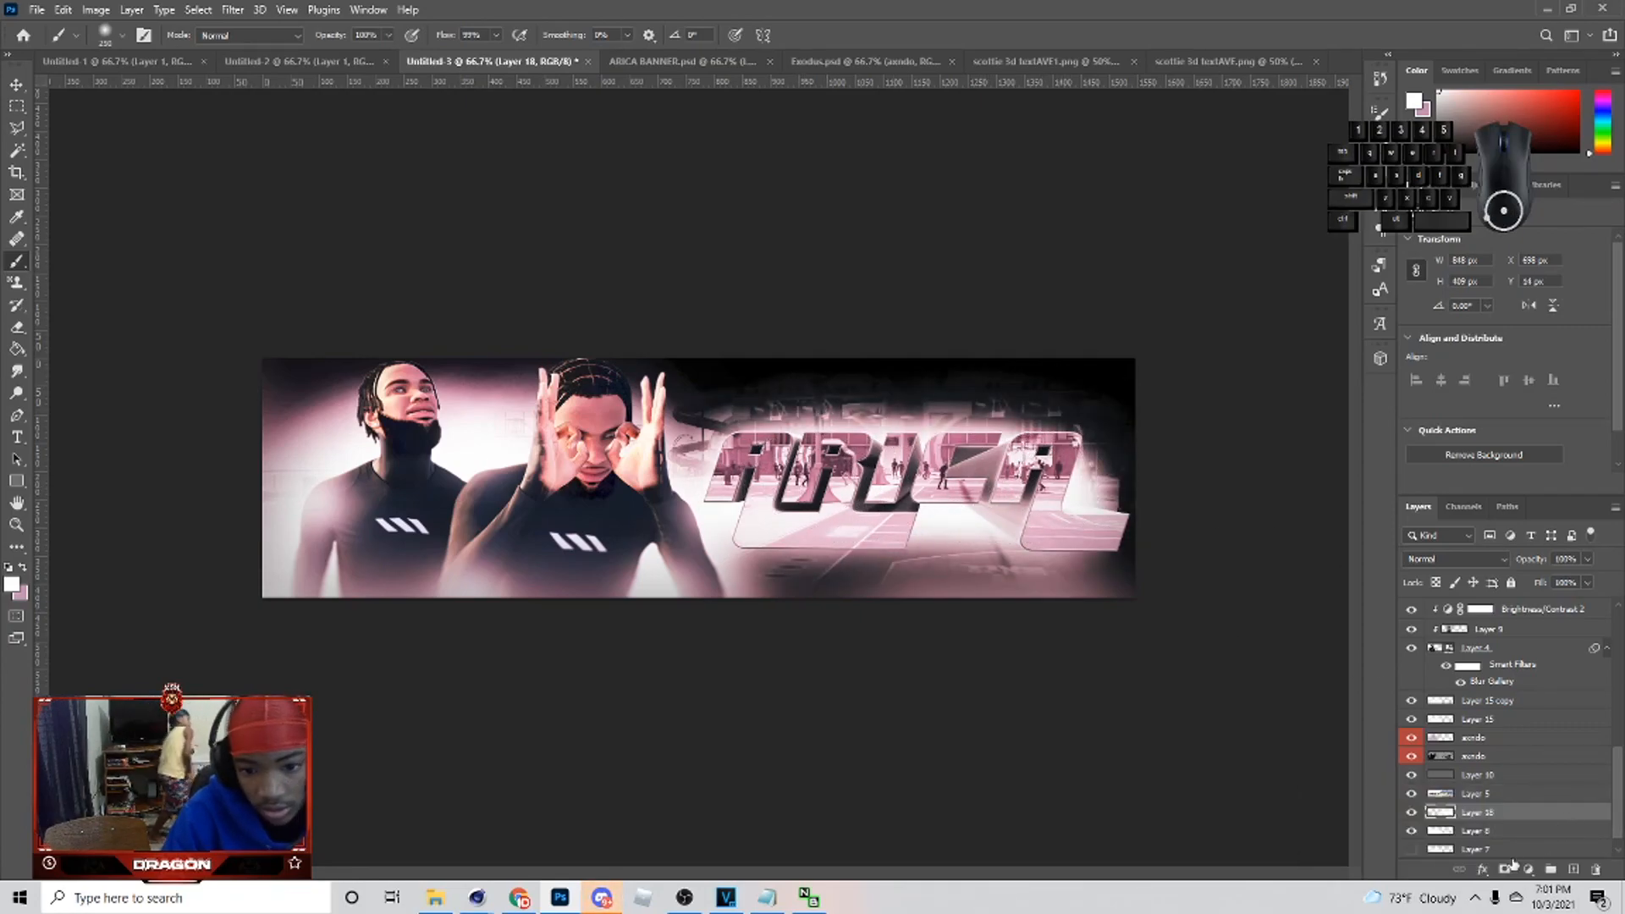
- Add a layer mask to the glow layer and fade its outer edges with a larger soft black brush
{"action": "left_click", "coordinate": [1504, 870]}
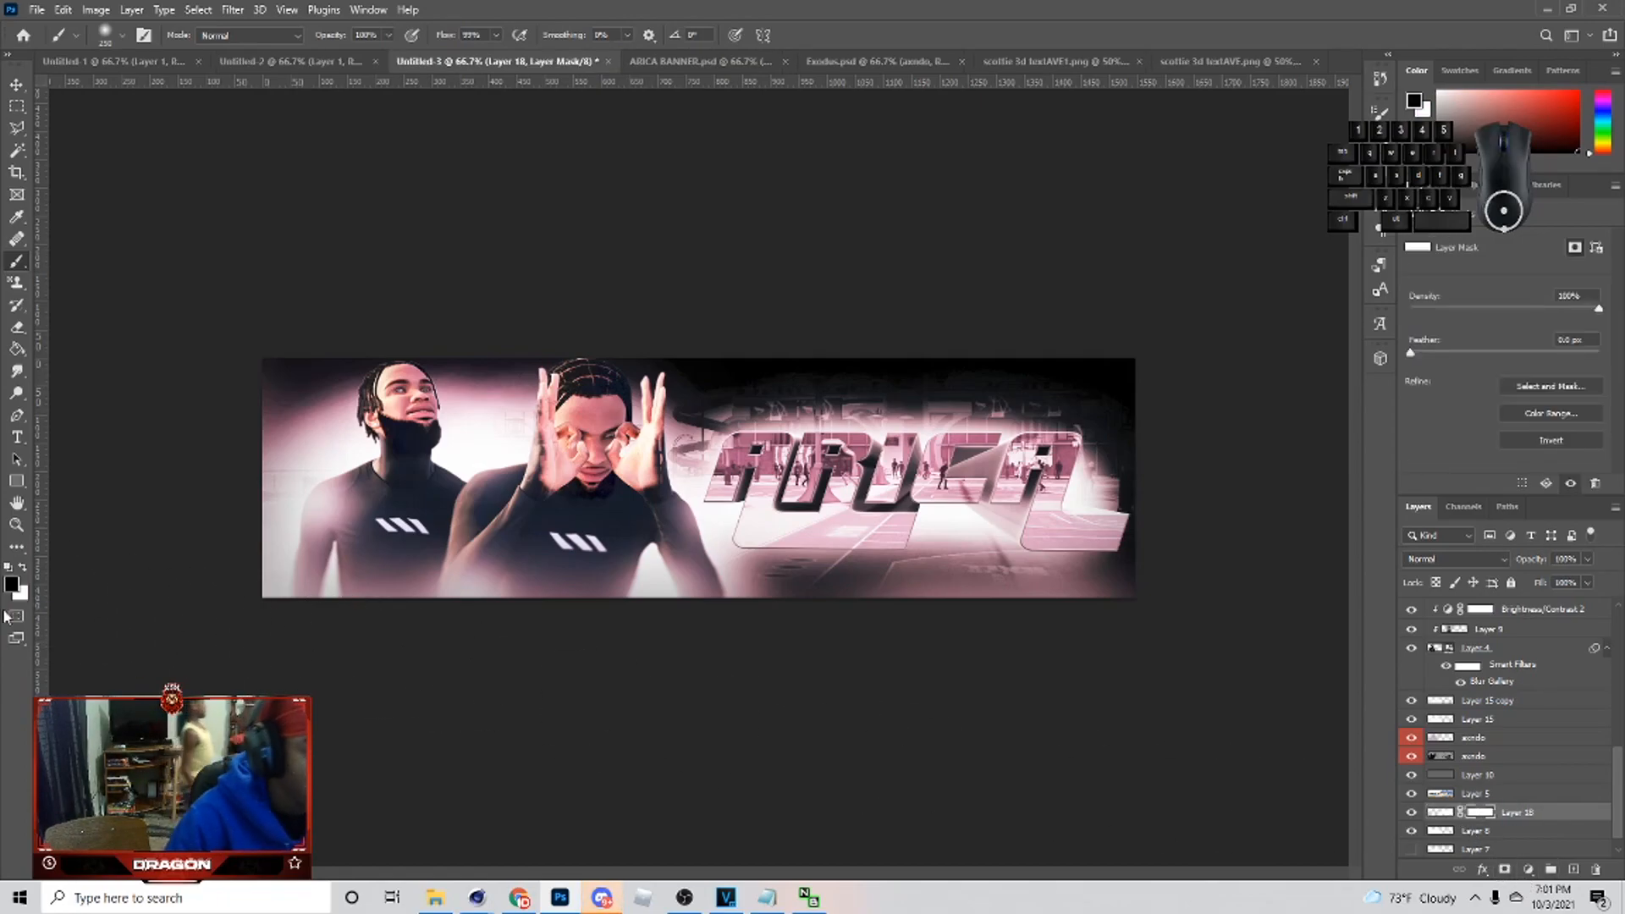
{"action": "mouse_move", "coordinate": [686, 656]}
{"action": "left_mouse_down"}
{"action": "mouse_move", "coordinate": [1258, 669]}
{"action": "mouse_move", "coordinate": [511, 687]}
{"action": "mouse_move", "coordinate": [584, 680]}
{"action": "left_mouse_up"}
{"action": "key", "text": "bracketright"}
{"action": "key", "text": "bracketright"}
{"action": "key", "text": "bracketright"}
{"action": "key", "text": "bracketleft"}
{"action": "left_click_drag", "start_coordinate": [625, 677], "coordinate": [1218, 661]}
{"action": "mouse_move", "coordinate": [203, 259]}
{"action": "left_mouse_down"}
{"action": "mouse_move", "coordinate": [610, 272]}
{"action": "mouse_move", "coordinate": [1224, 337]}
{"action": "mouse_move", "coordinate": [1278, 440]}
{"action": "left_mouse_up"}
{"action": "mouse_move", "coordinate": [1219, 652]}
{"action": "left_mouse_down"}
{"action": "mouse_move", "coordinate": [1195, 669]}
{"action": "mouse_move", "coordinate": [552, 735]}
{"action": "left_mouse_up"}
{"action": "scroll", "coordinate": [1587, 791], "scroll_direction": "up", "scroll_amount": 3}
{"action": "left_click_drag", "start_coordinate": [654, 666], "coordinate": [1109, 677]}
- Group the text layers from Layer 16 up through the Hue/Saturation 1 adjustment
{"action": "scroll", "coordinate": [1409, 792], "scroll_direction": "up", "scroll_amount": 3}
{"action": "scroll", "coordinate": [1566, 800], "scroll_direction": "down", "scroll_amount": 6}
{"action": "scroll", "coordinate": [1528, 794], "scroll_direction": "up", "scroll_amount": 3}
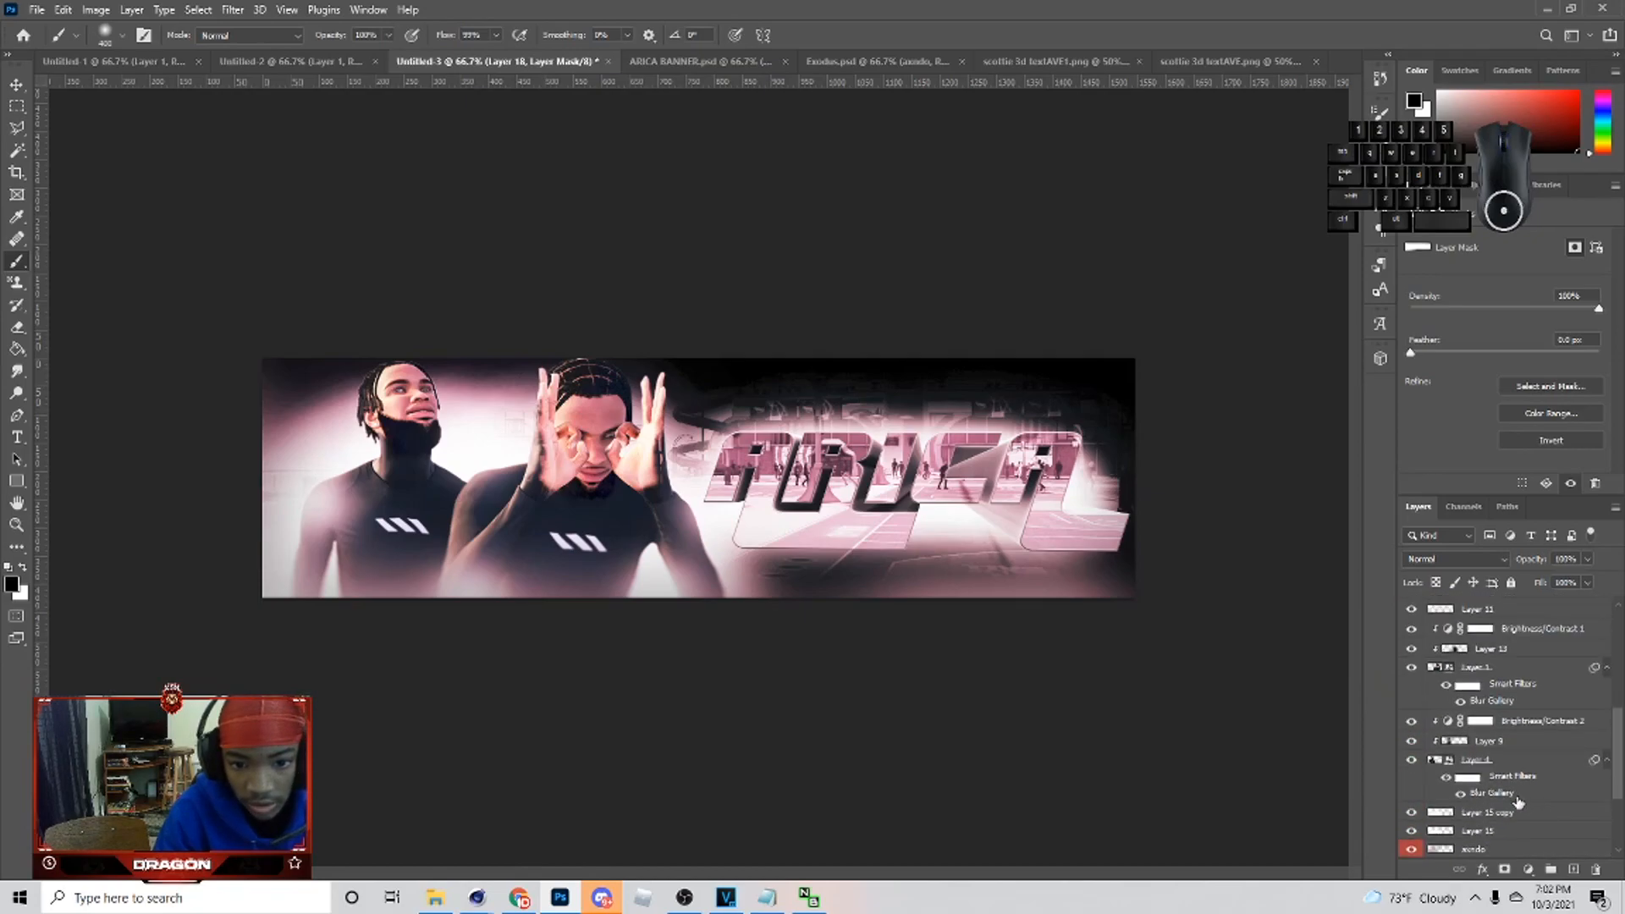
{"action": "scroll", "coordinate": [1515, 800], "scroll_direction": "up", "scroll_amount": 4}
{"action": "scroll", "coordinate": [1497, 785], "scroll_direction": "down", "scroll_amount": 1}
{"action": "left_click", "coordinate": [1502, 785]}
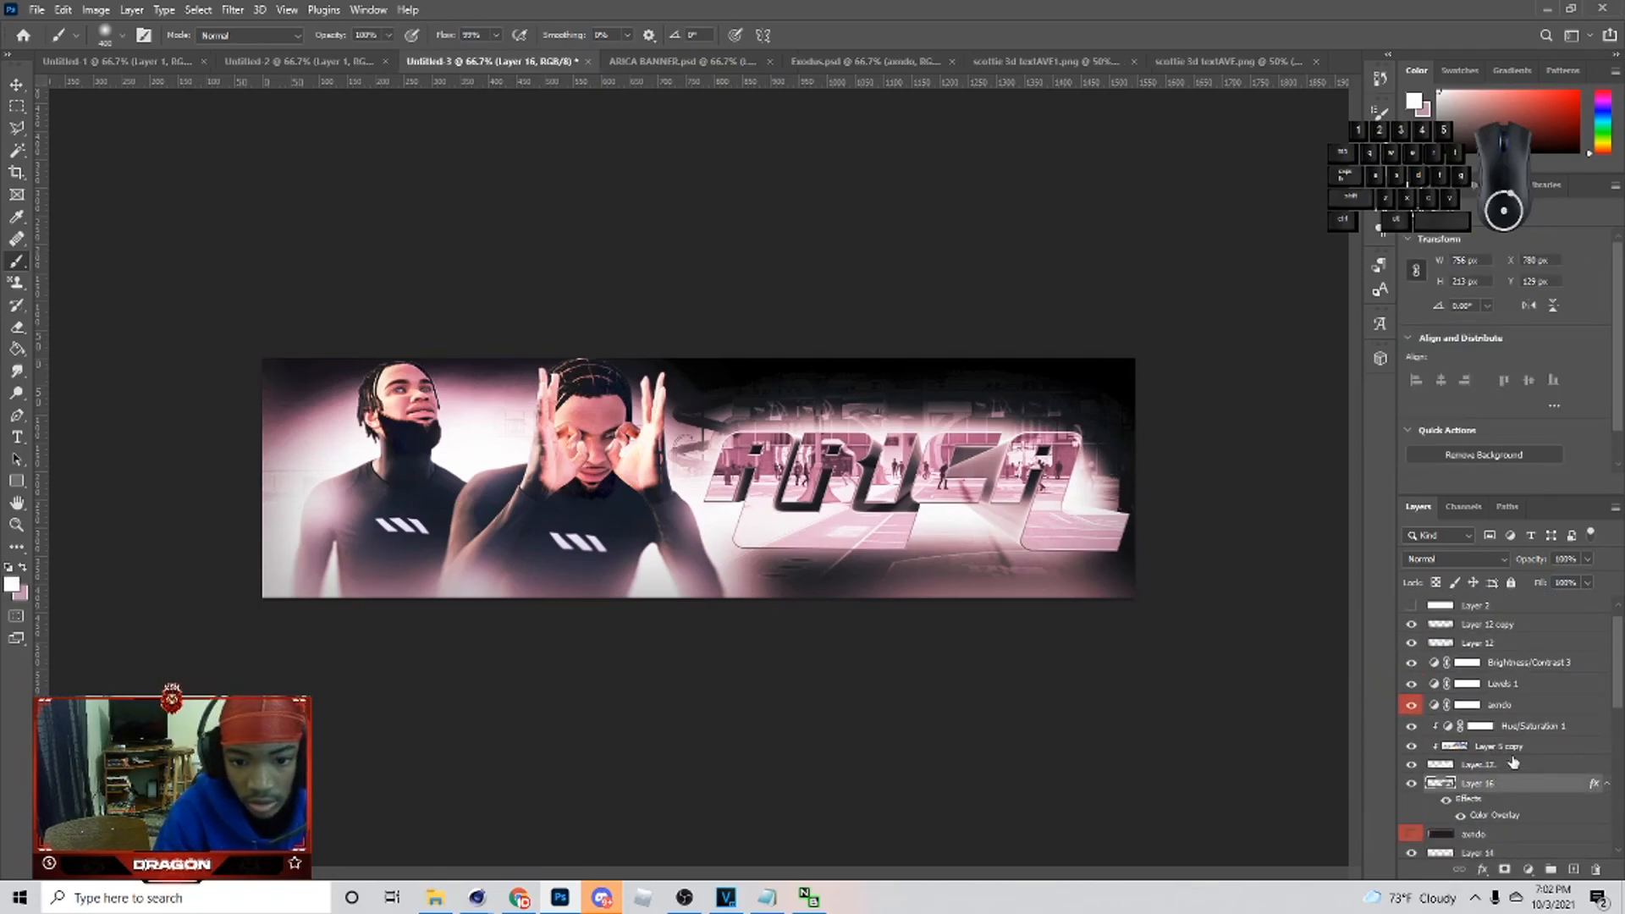
{"action": "left_click", "coordinate": [1517, 748], "text": "shift"}
{"action": "left_click", "coordinate": [1524, 729], "text": "shift"}
{"action": "left_click", "coordinate": [1549, 868]}
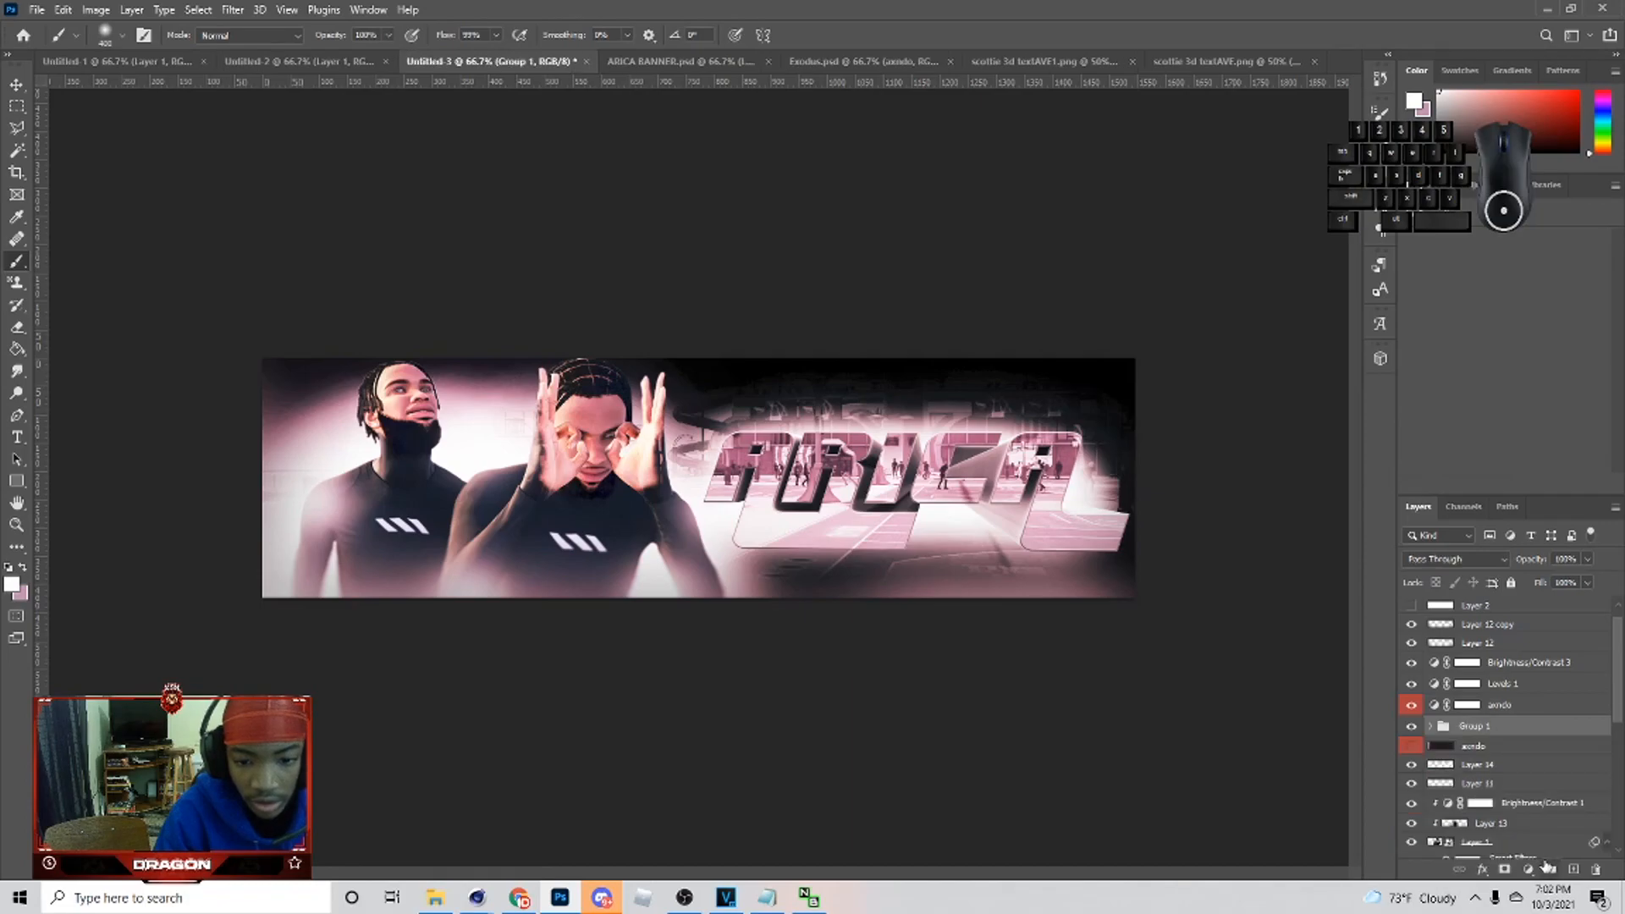
- Add a new layer above the text group, clip it to the group and test a brush stroke
{"action": "left_click", "coordinate": [1572, 869]}
{"action": "right_click", "coordinate": [1492, 725]}
{"action": "left_click", "coordinate": [1456, 328]}
{"action": "mouse_move", "coordinate": [755, 585]}
{"action": "left_mouse_down"}
{"action": "mouse_move", "coordinate": [704, 537]}
{"action": "mouse_move", "coordinate": [783, 575]}
{"action": "left_mouse_up"}
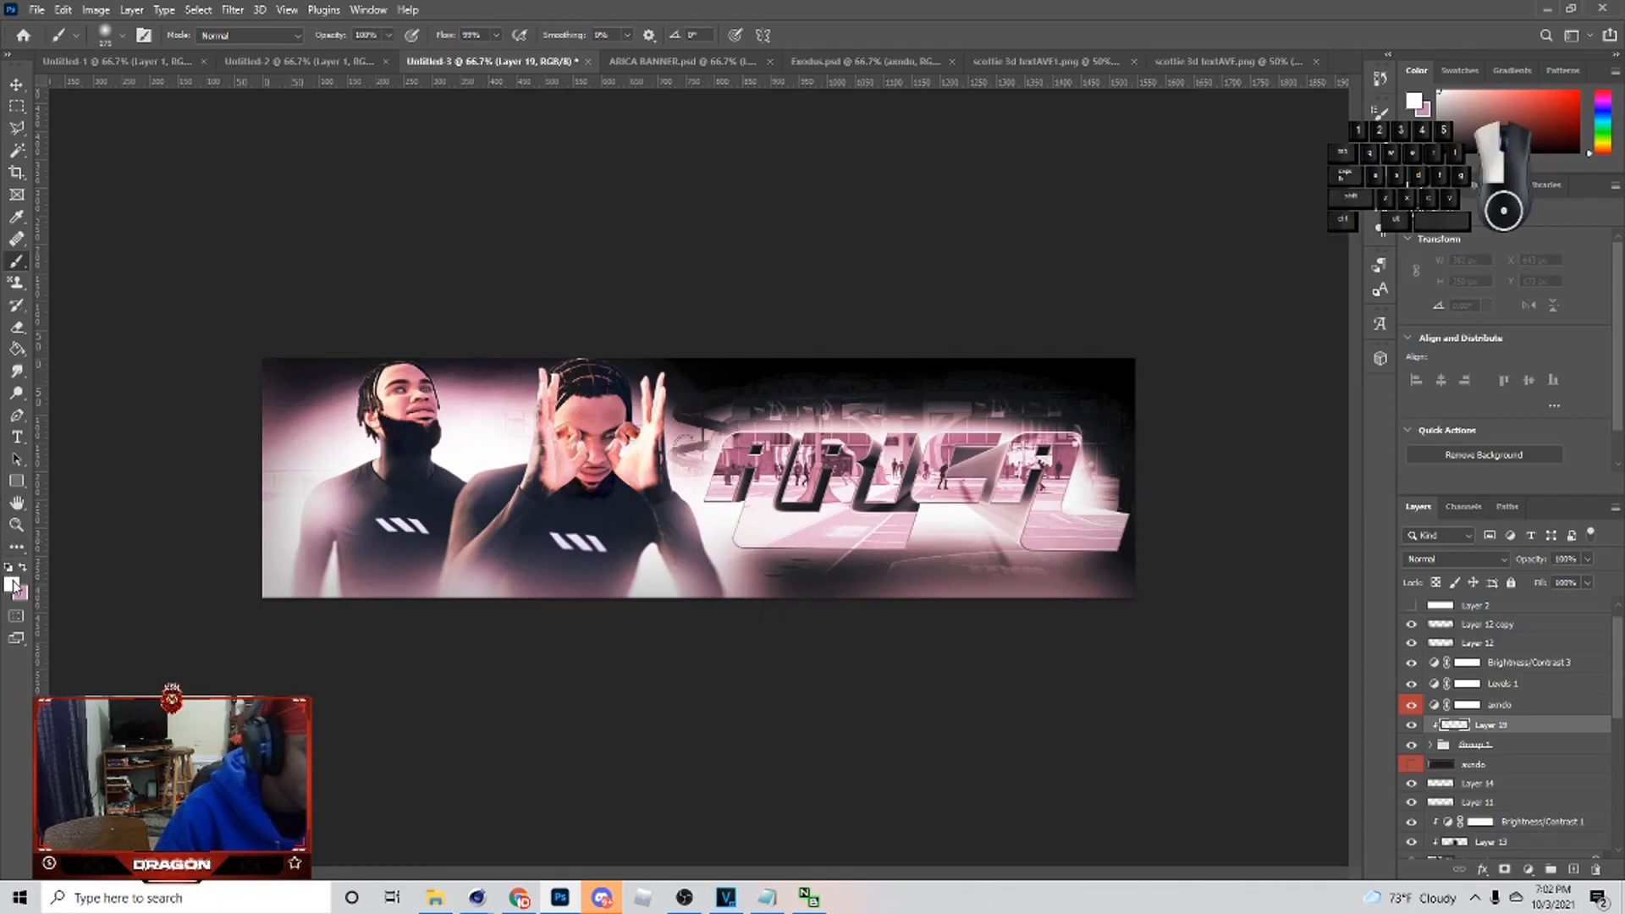
- Set the foreground color to black and paint soft shading along the lower and outer edges of the ARICA text
{"action": "left_click", "coordinate": [12, 582]}
{"action": "left_click", "coordinate": [1318, 488]}
{"action": "key", "text": "Return"}
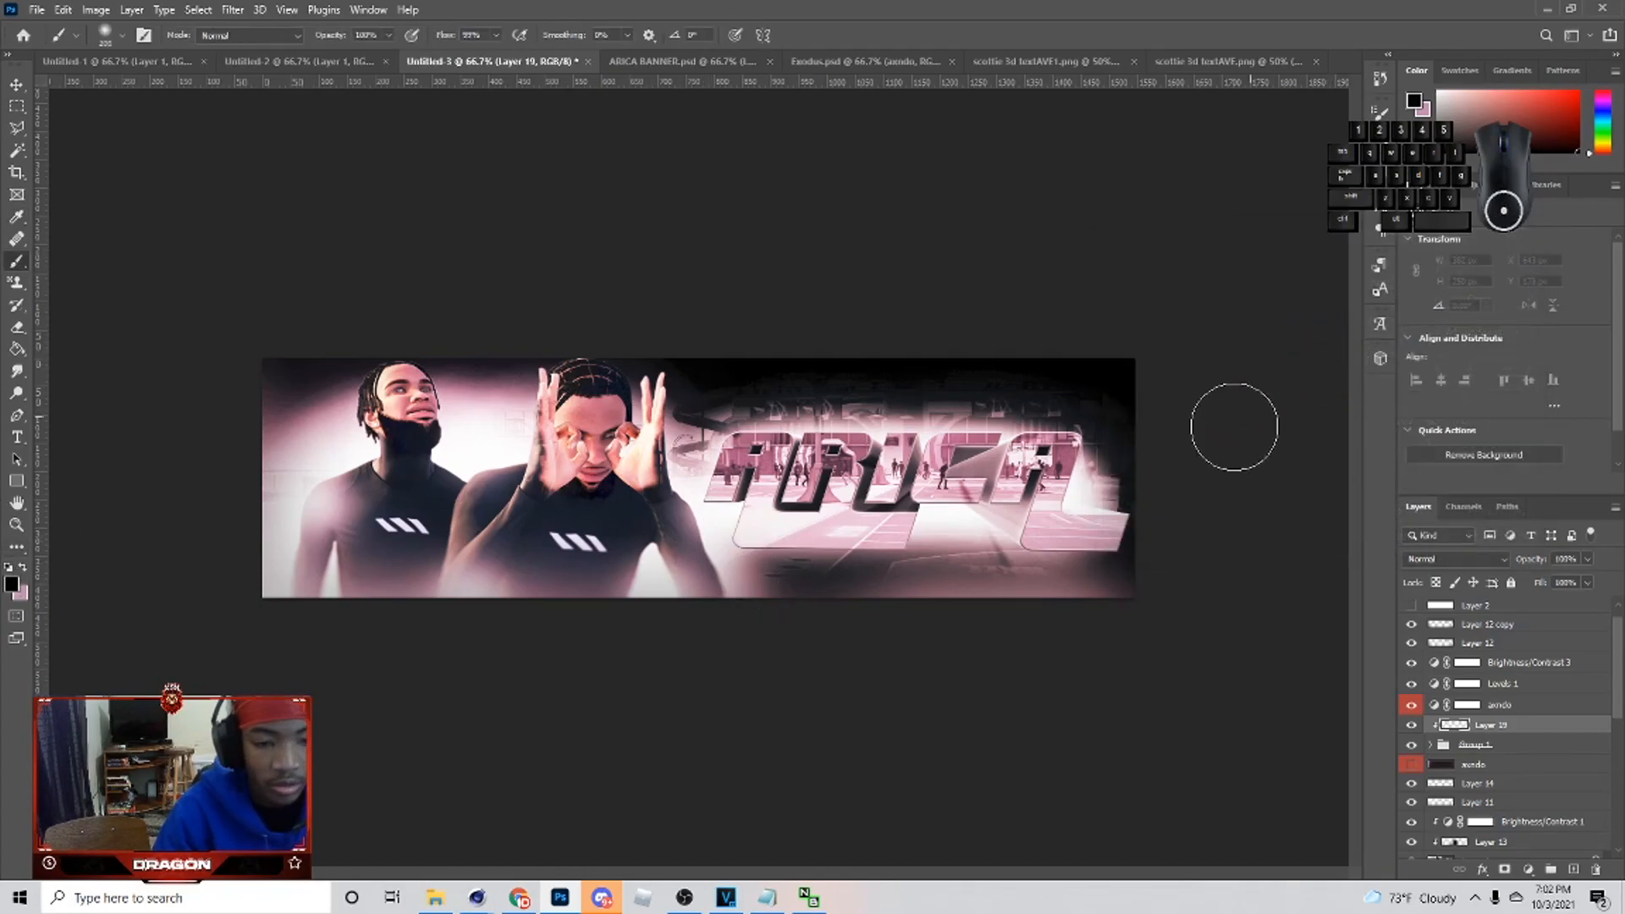
{"action": "mouse_move", "coordinate": [1138, 542]}
{"action": "left_mouse_down"}
{"action": "mouse_move", "coordinate": [1125, 588]}
{"action": "mouse_move", "coordinate": [907, 569]}
{"action": "mouse_move", "coordinate": [751, 581]}
{"action": "mouse_move", "coordinate": [677, 569]}
{"action": "mouse_move", "coordinate": [654, 504]}
{"action": "mouse_move", "coordinate": [701, 579]}
{"action": "mouse_move", "coordinate": [1135, 590]}
{"action": "left_mouse_up"}
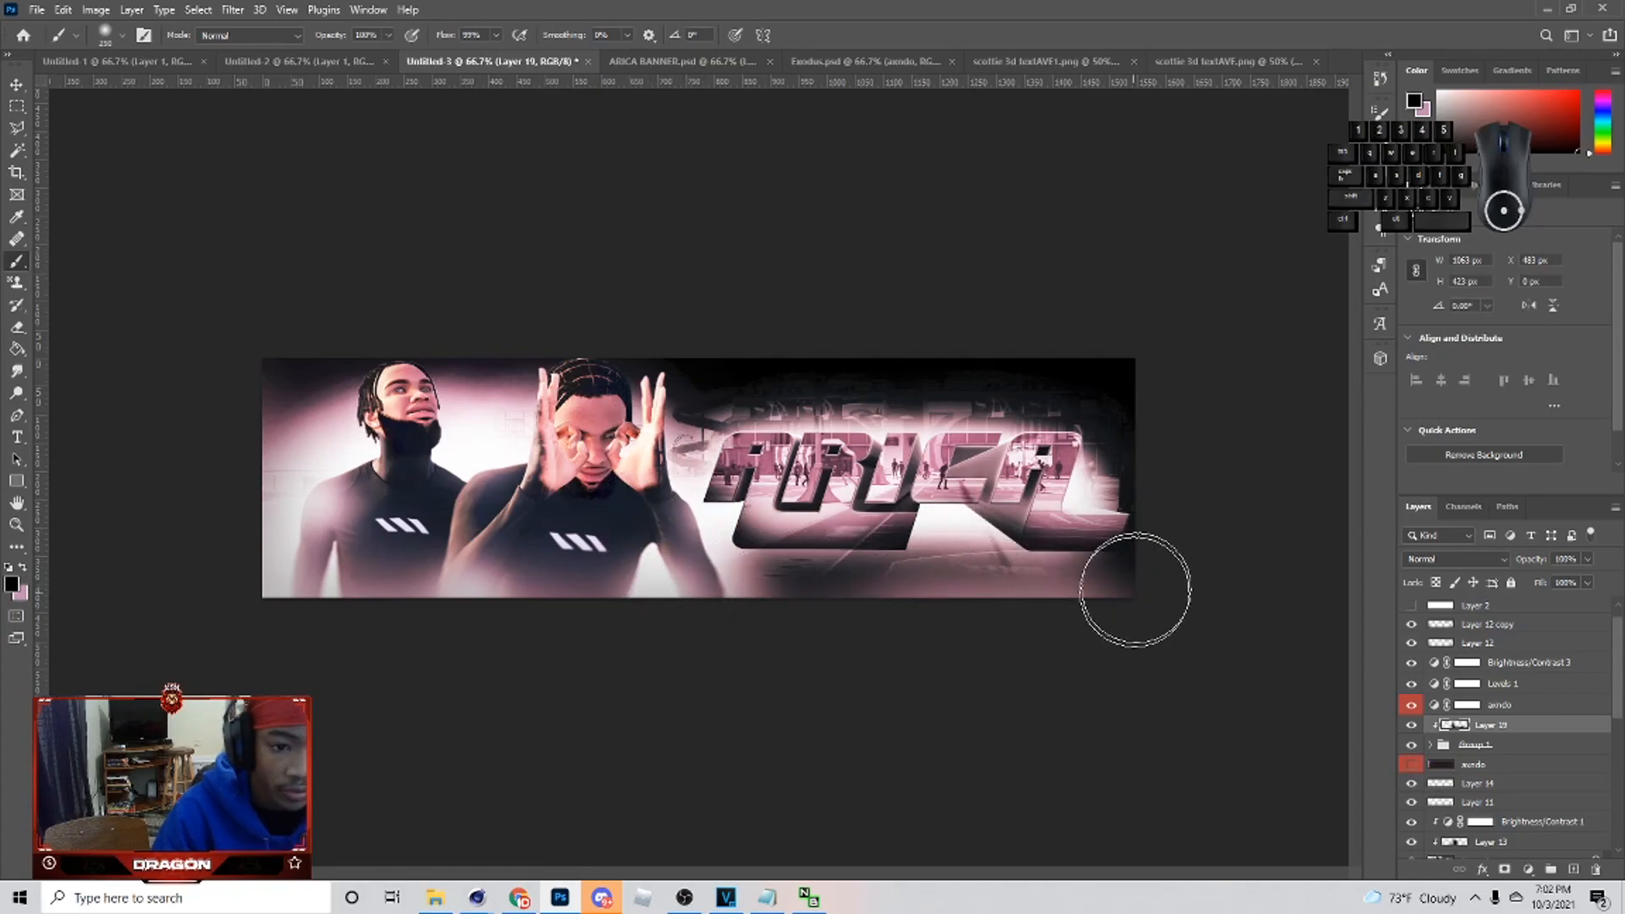
{"action": "left_click", "coordinate": [1139, 449]}
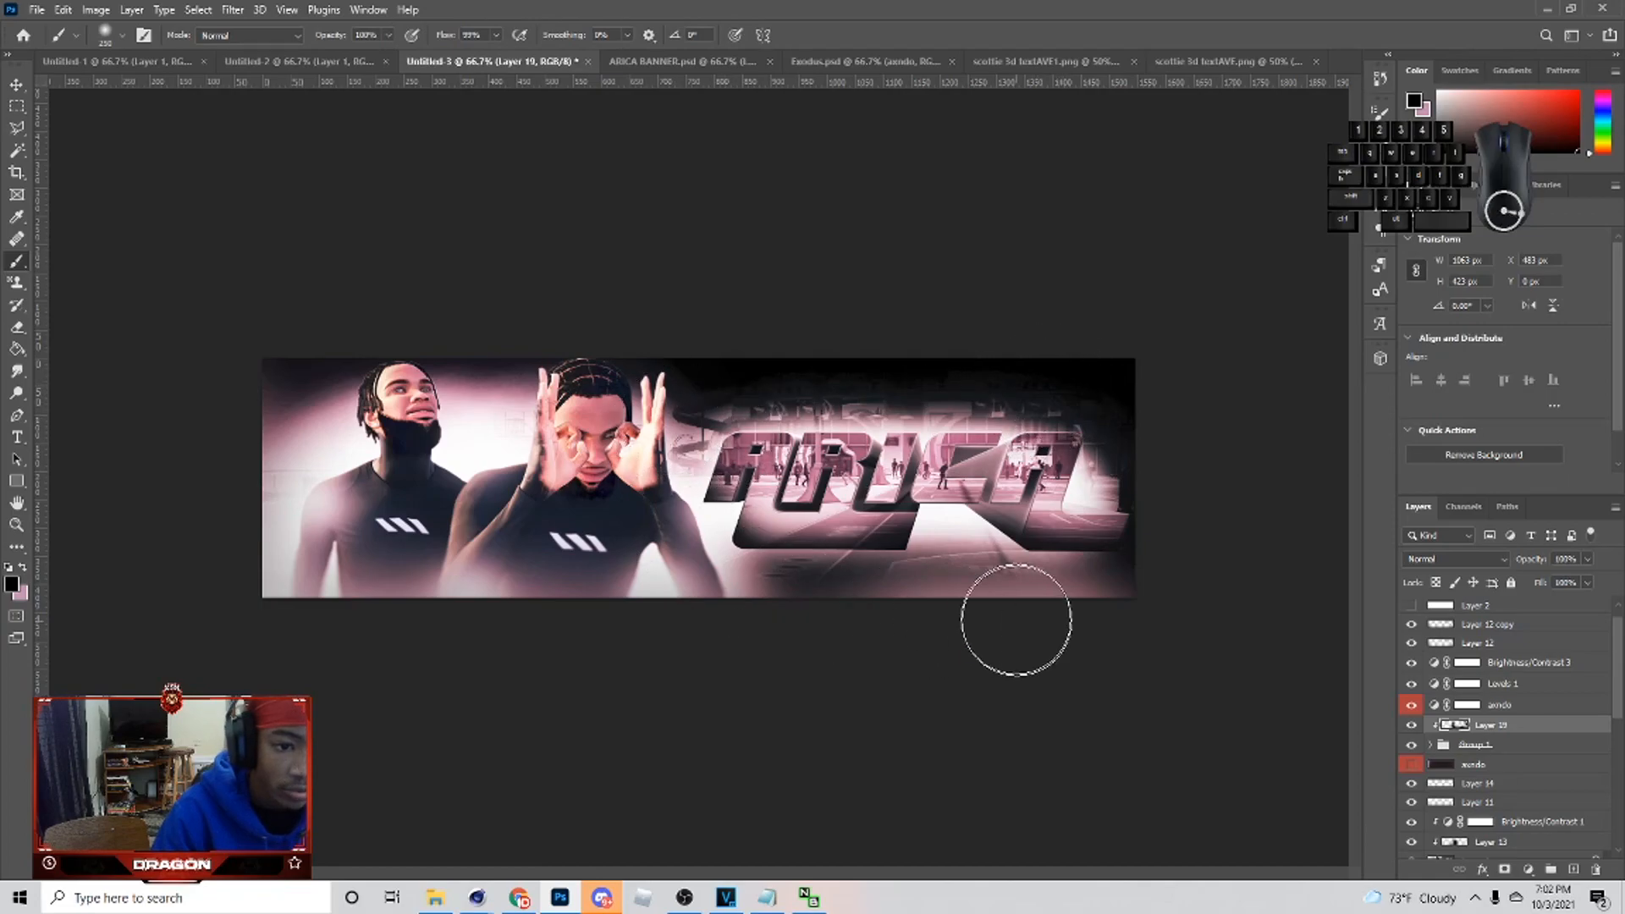
- Try another blend mode on the shading layer, return it to Normal and lower its opacity to about 40%
{"action": "left_click", "coordinate": [1439, 560]}
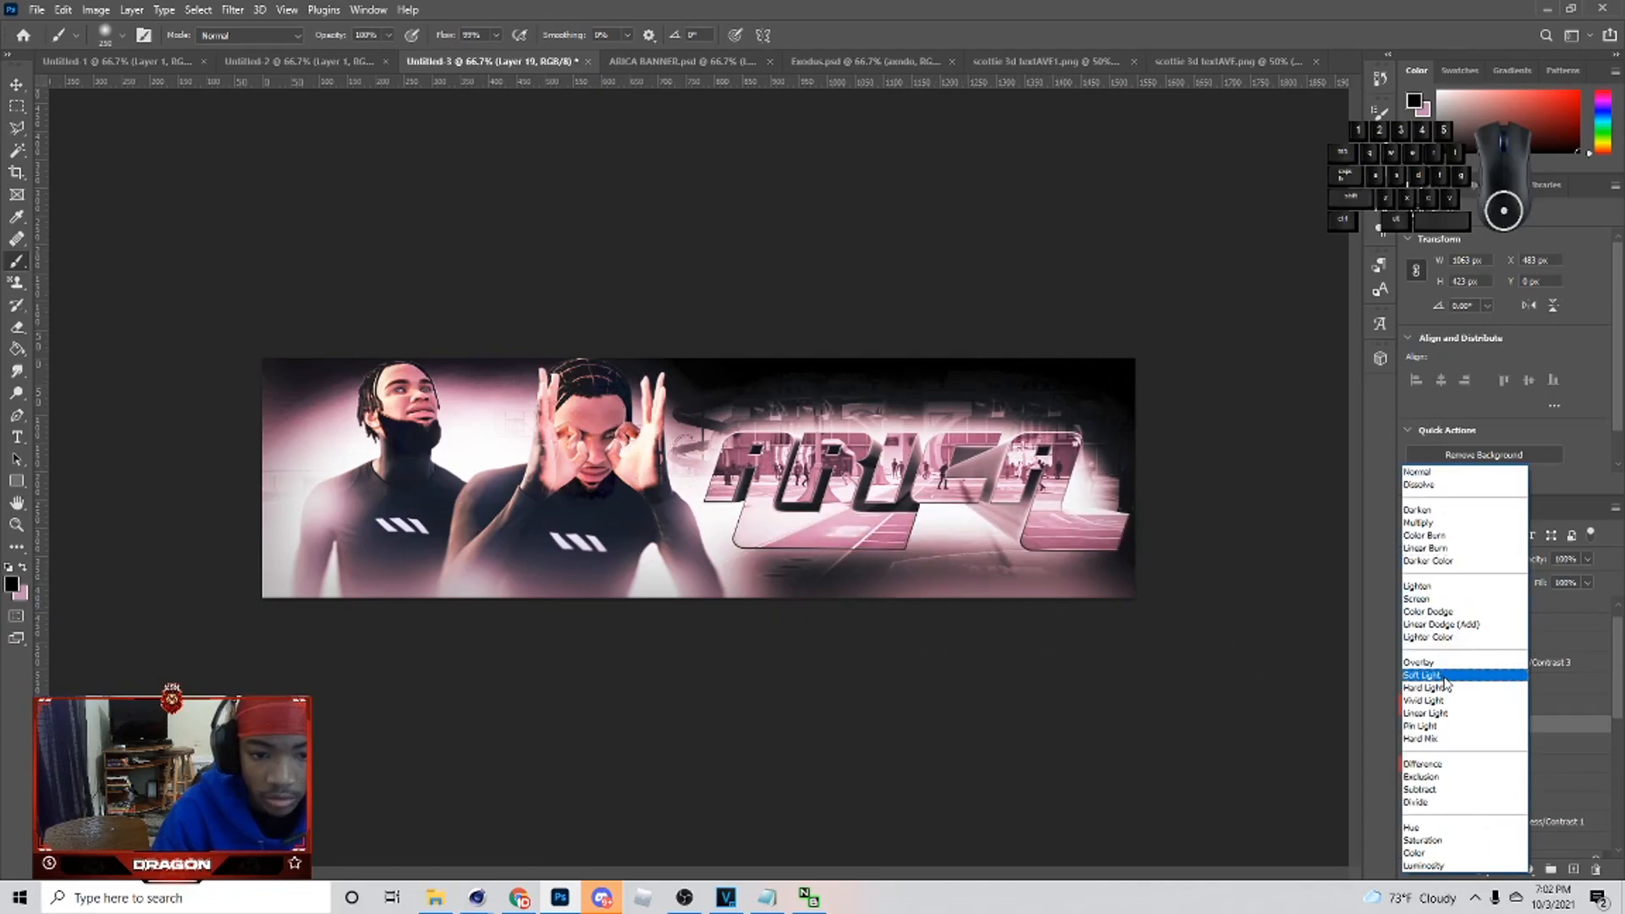
{"action": "left_click", "coordinate": [1439, 668]}
{"action": "left_click", "coordinate": [1449, 555]}
{"action": "left_click", "coordinate": [1440, 472]}
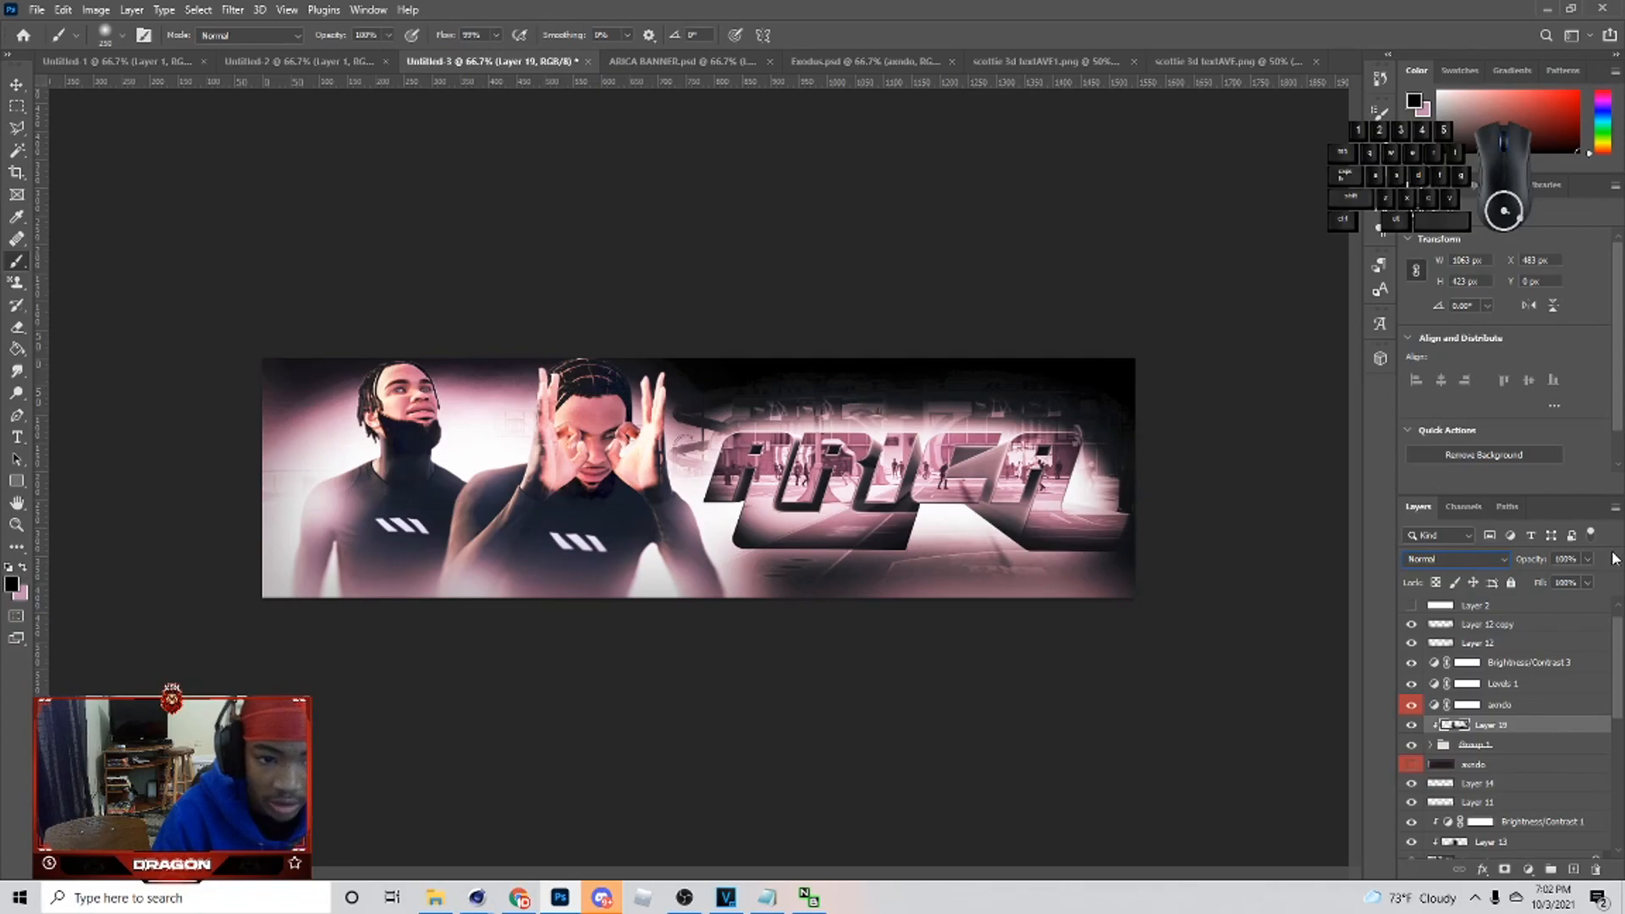
{"action": "left_click_drag", "start_coordinate": [1586, 578], "coordinate": [1541, 581]}
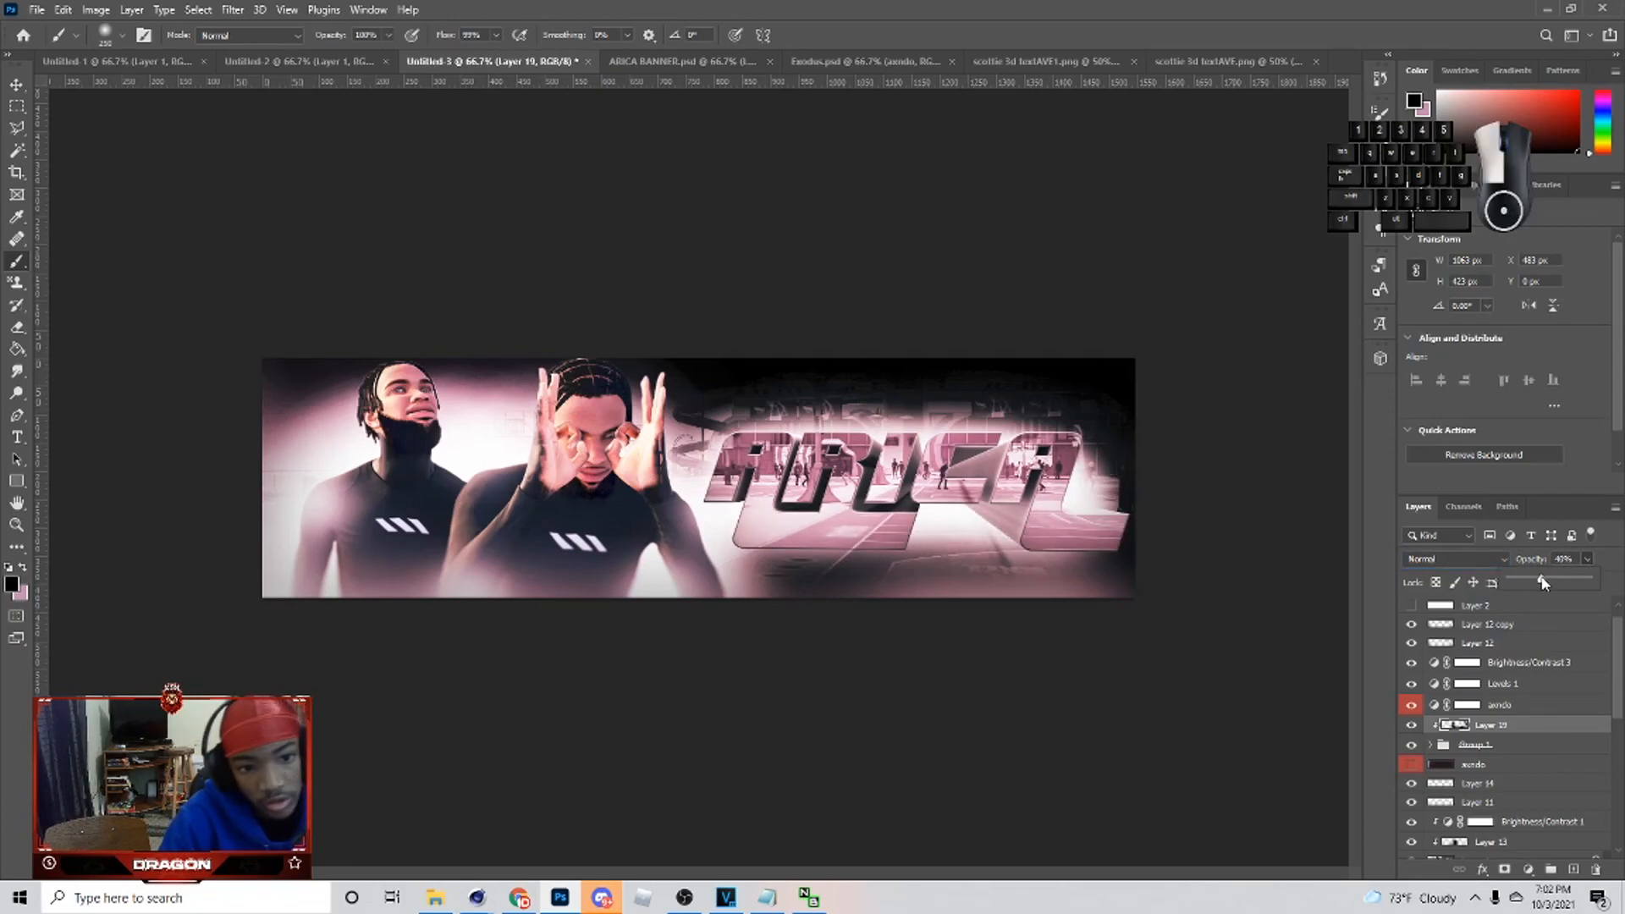
- Add a Brightness/Contrast adjustment clipped to the text group with brightness 18 and contrast 24
{"action": "scroll", "coordinate": [1482, 769], "scroll_direction": "down", "scroll_amount": 6}
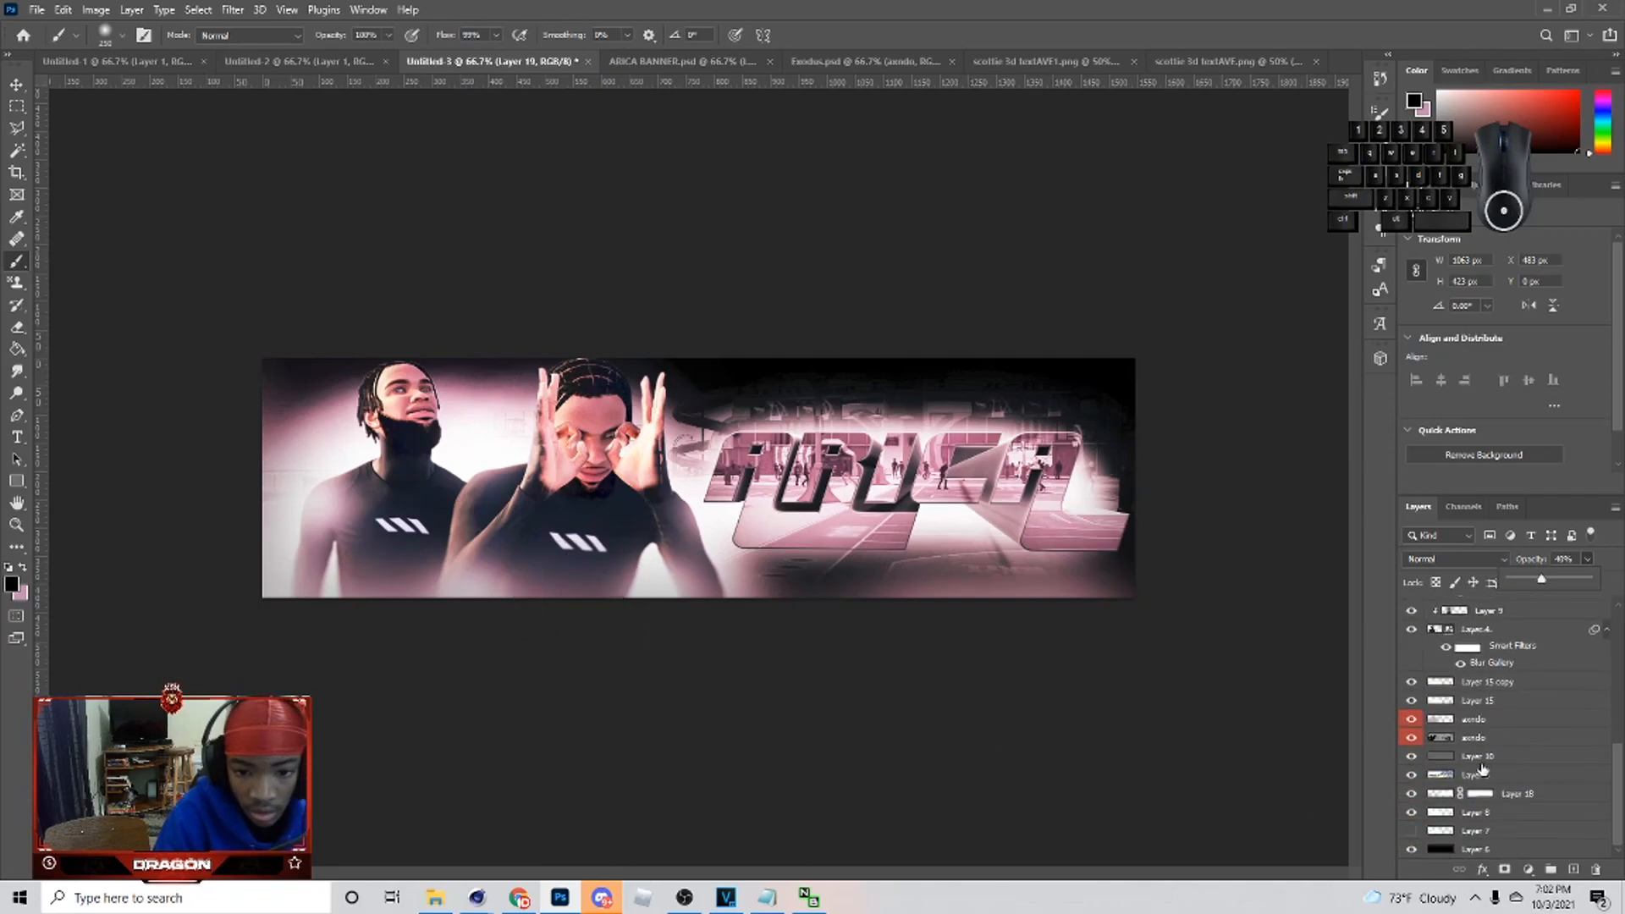
{"action": "scroll", "coordinate": [1490, 761], "scroll_direction": "up", "scroll_amount": 6}
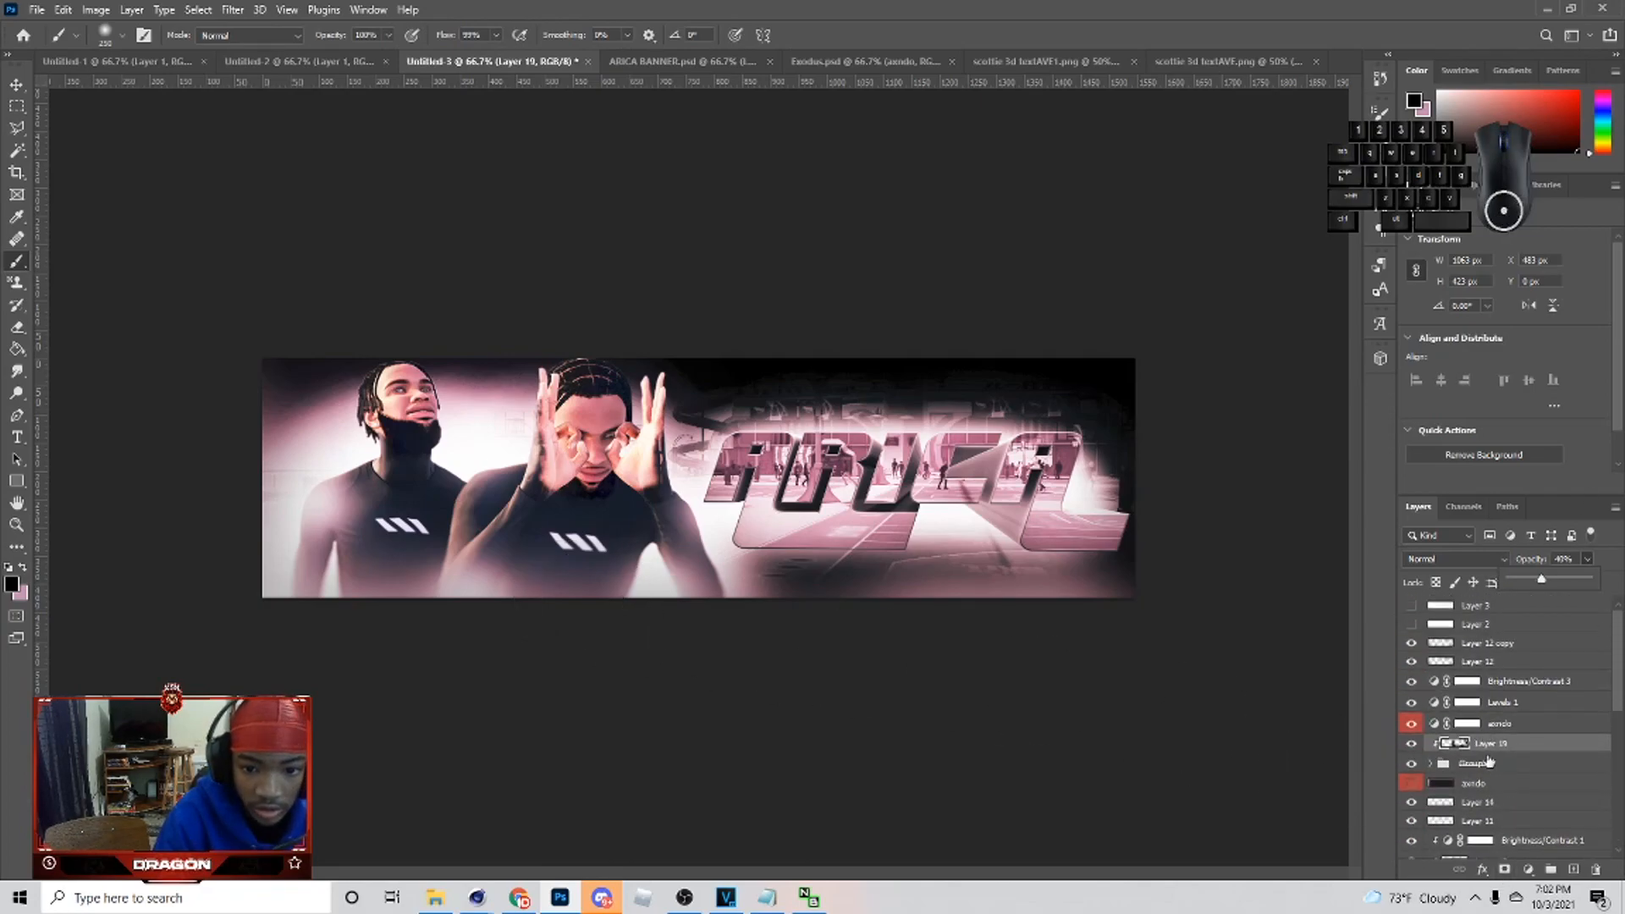
{"action": "left_click", "coordinate": [1528, 869]}
{"action": "left_click", "coordinate": [1477, 636]}
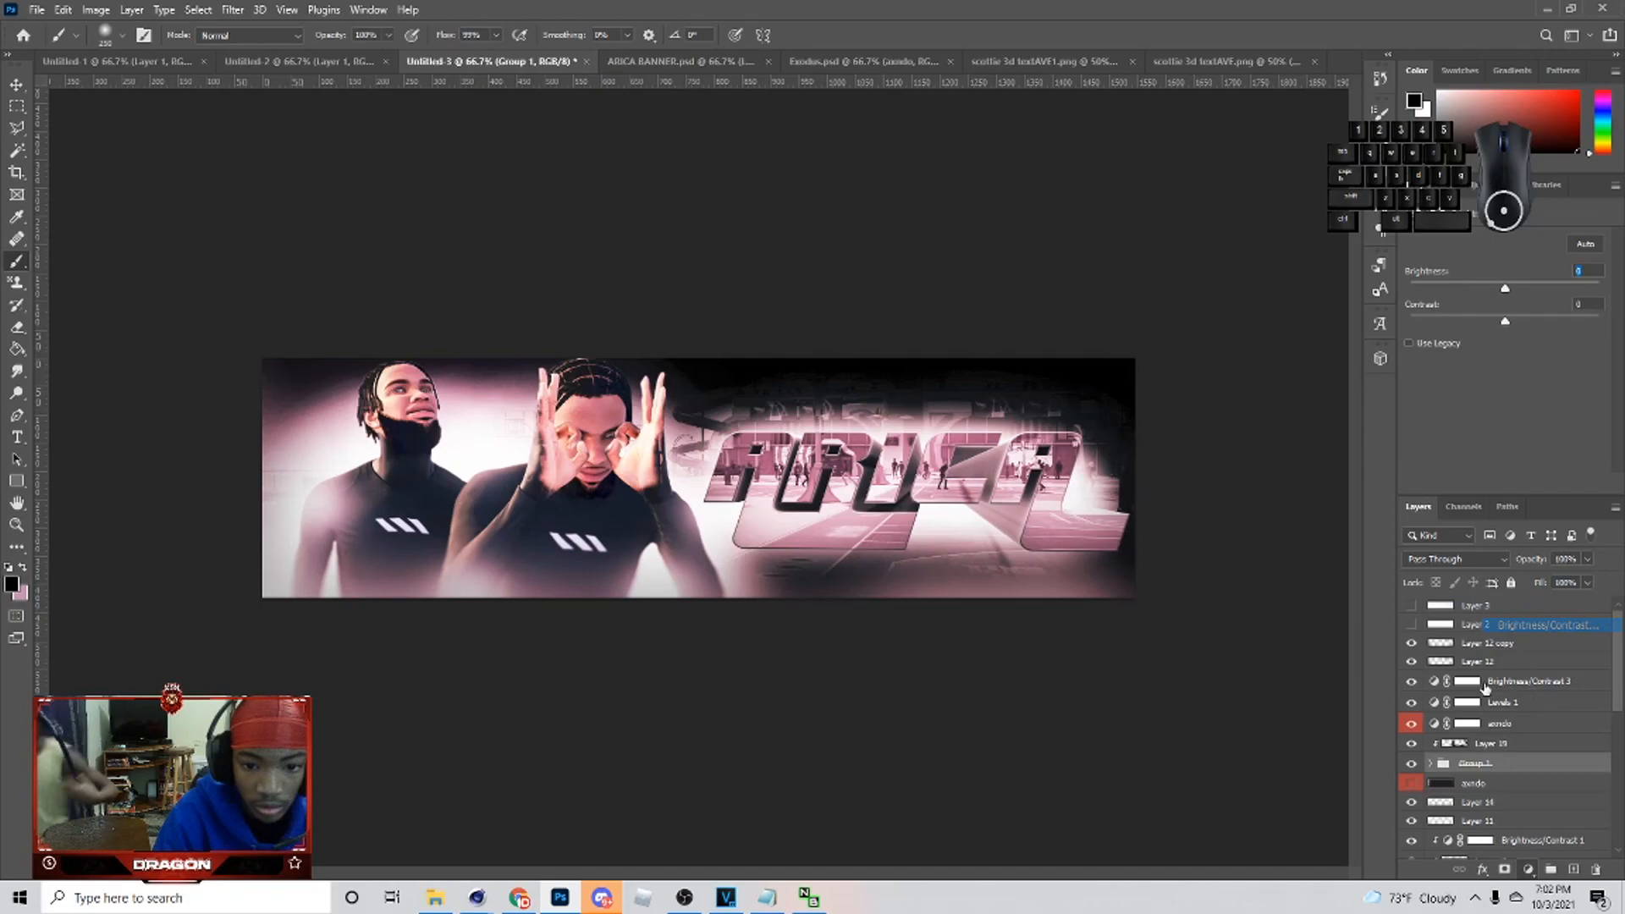
{"action": "left_click_drag", "start_coordinate": [1507, 288], "coordinate": [1512, 323]}
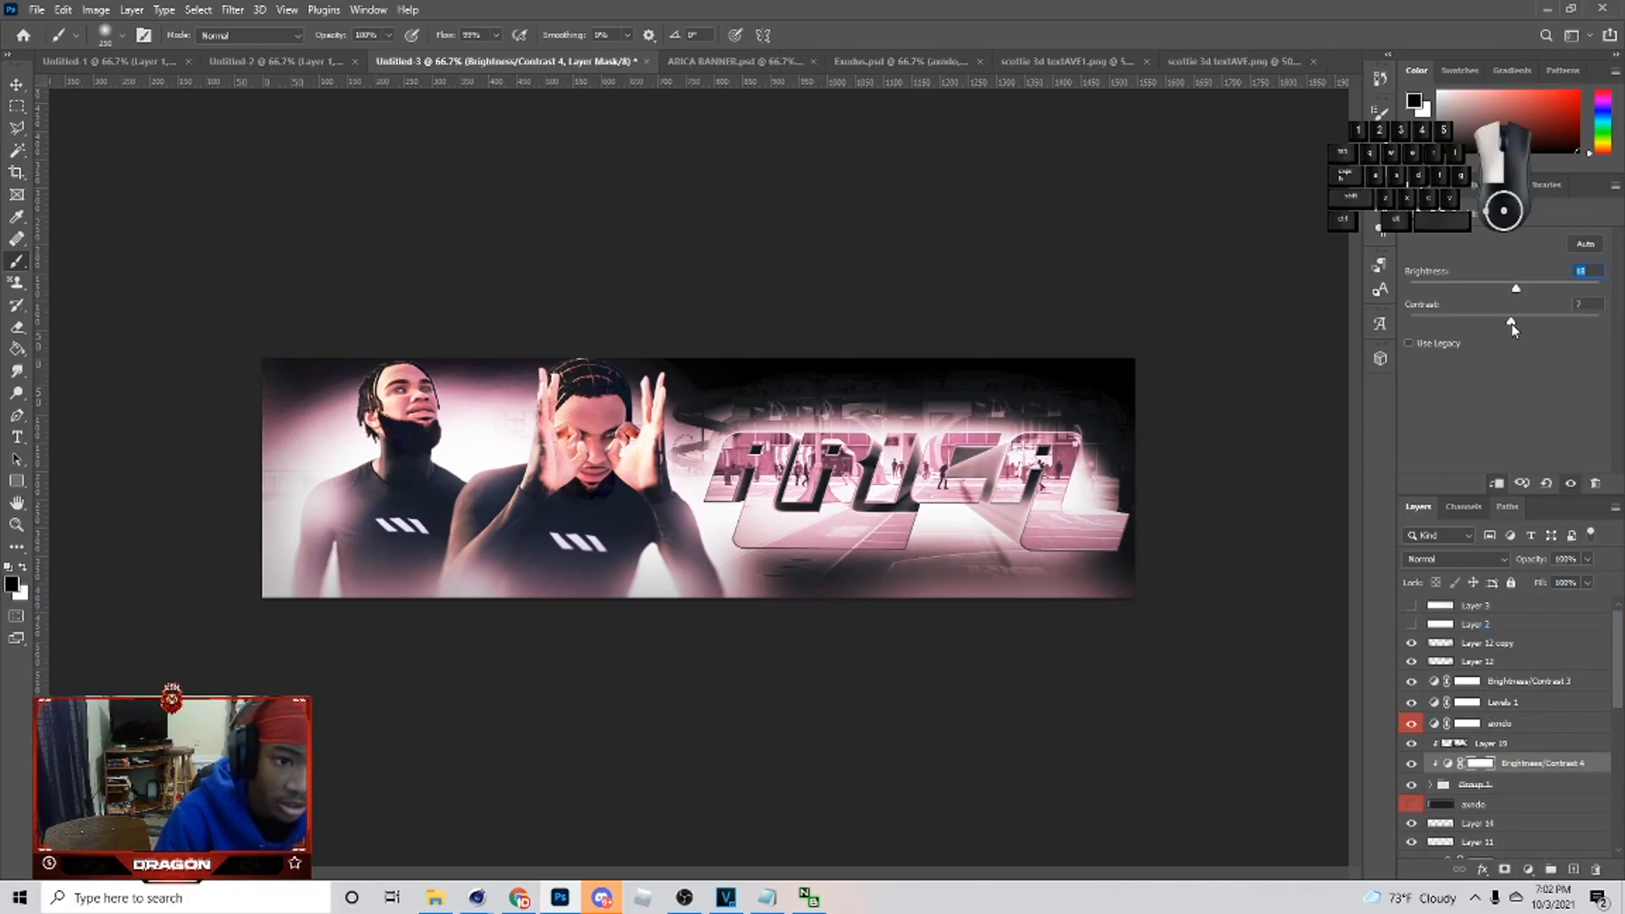
- Add a new layer above the shading layer and fill a rectangle about 669 × 52 px beneath the ARICA text with black
{"action": "key", "text": "m"}
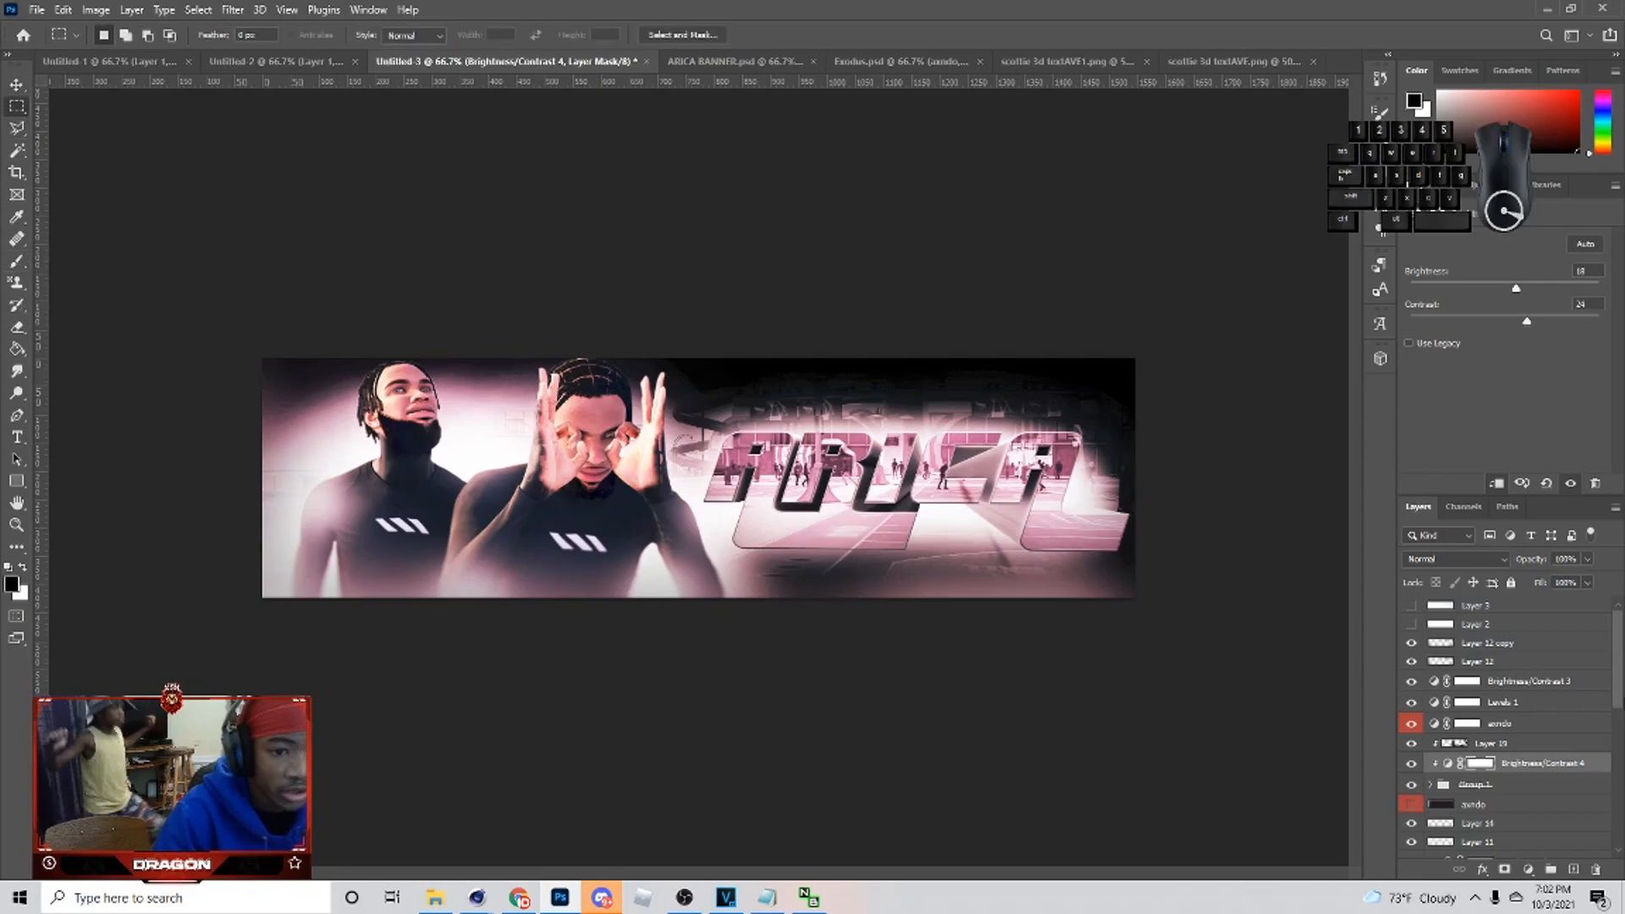
{"action": "left_click", "coordinate": [1515, 744]}
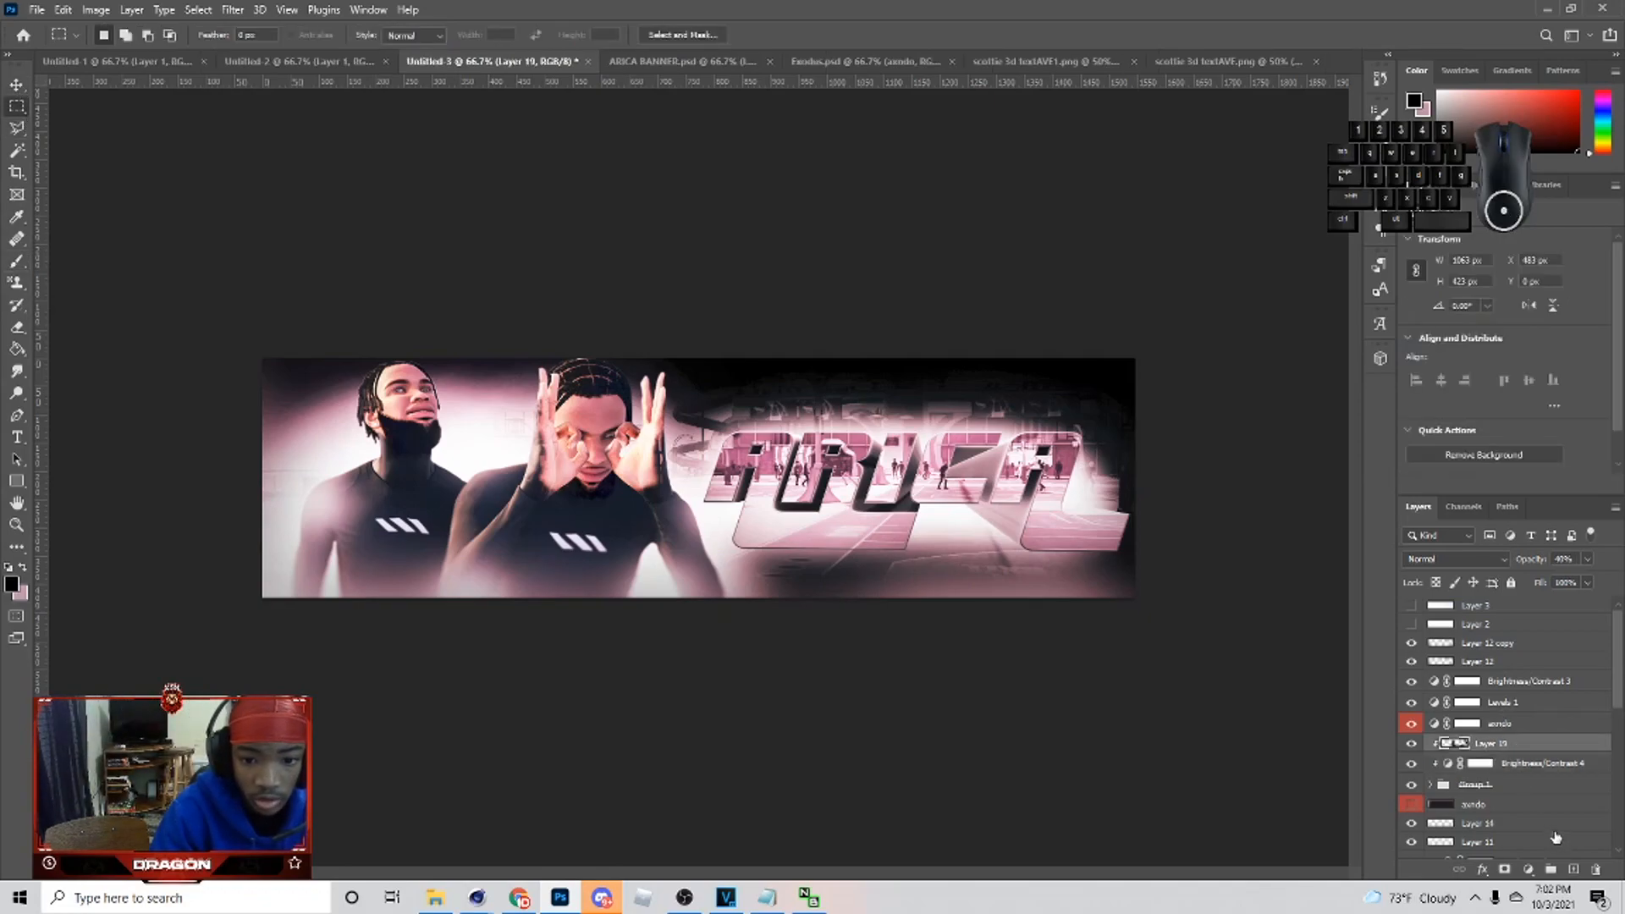
{"action": "left_click", "coordinate": [1573, 871]}
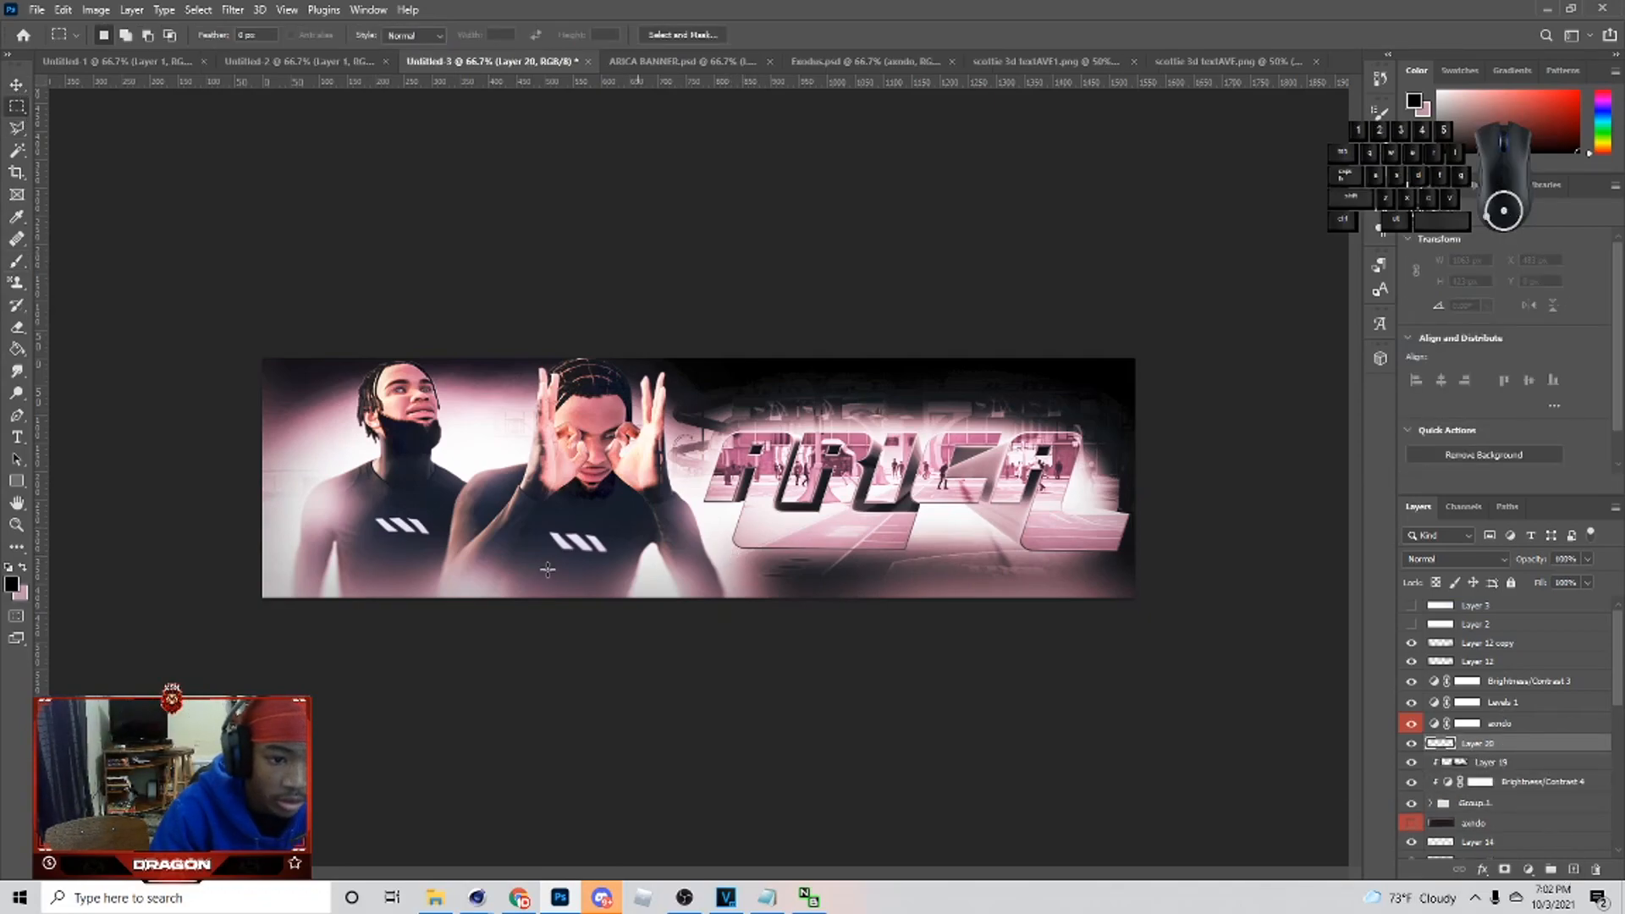
{"action": "right_click", "coordinate": [10, 114]}
{"action": "left_click", "coordinate": [43, 108]}
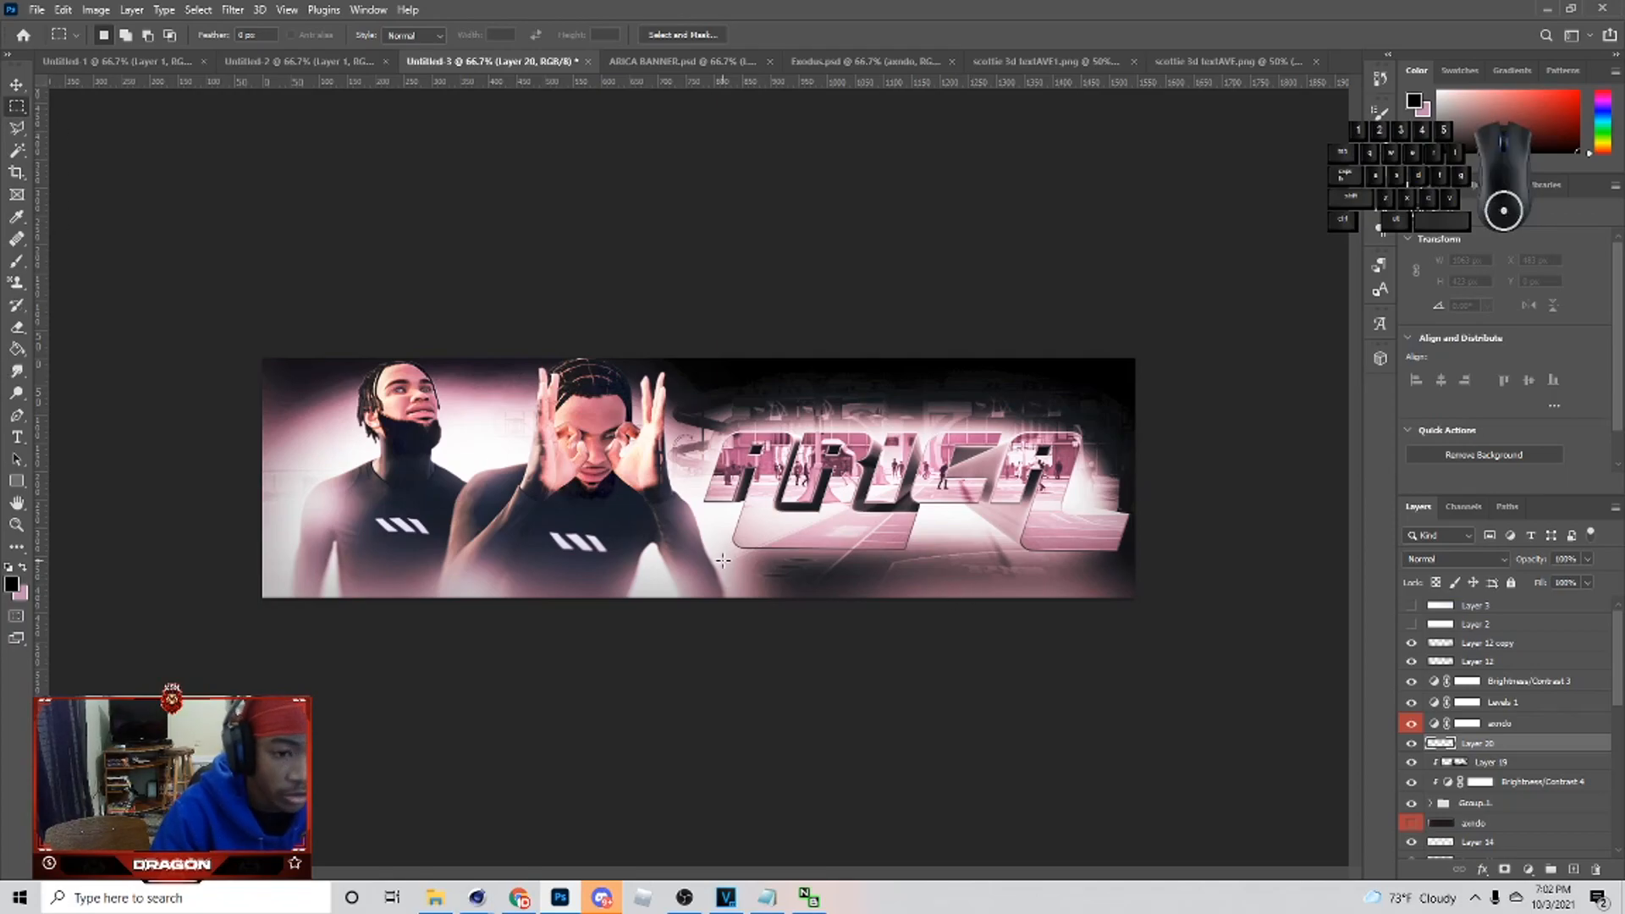
{"action": "mouse_move", "coordinate": [741, 554]}
{"action": "left_mouse_down"}
{"action": "mouse_move", "coordinate": [1109, 565]}
{"action": "mouse_move", "coordinate": [1096, 583]}
{"action": "mouse_move", "coordinate": [1119, 585]}
{"action": "left_mouse_up"}
{"action": "key", "text": "g"}
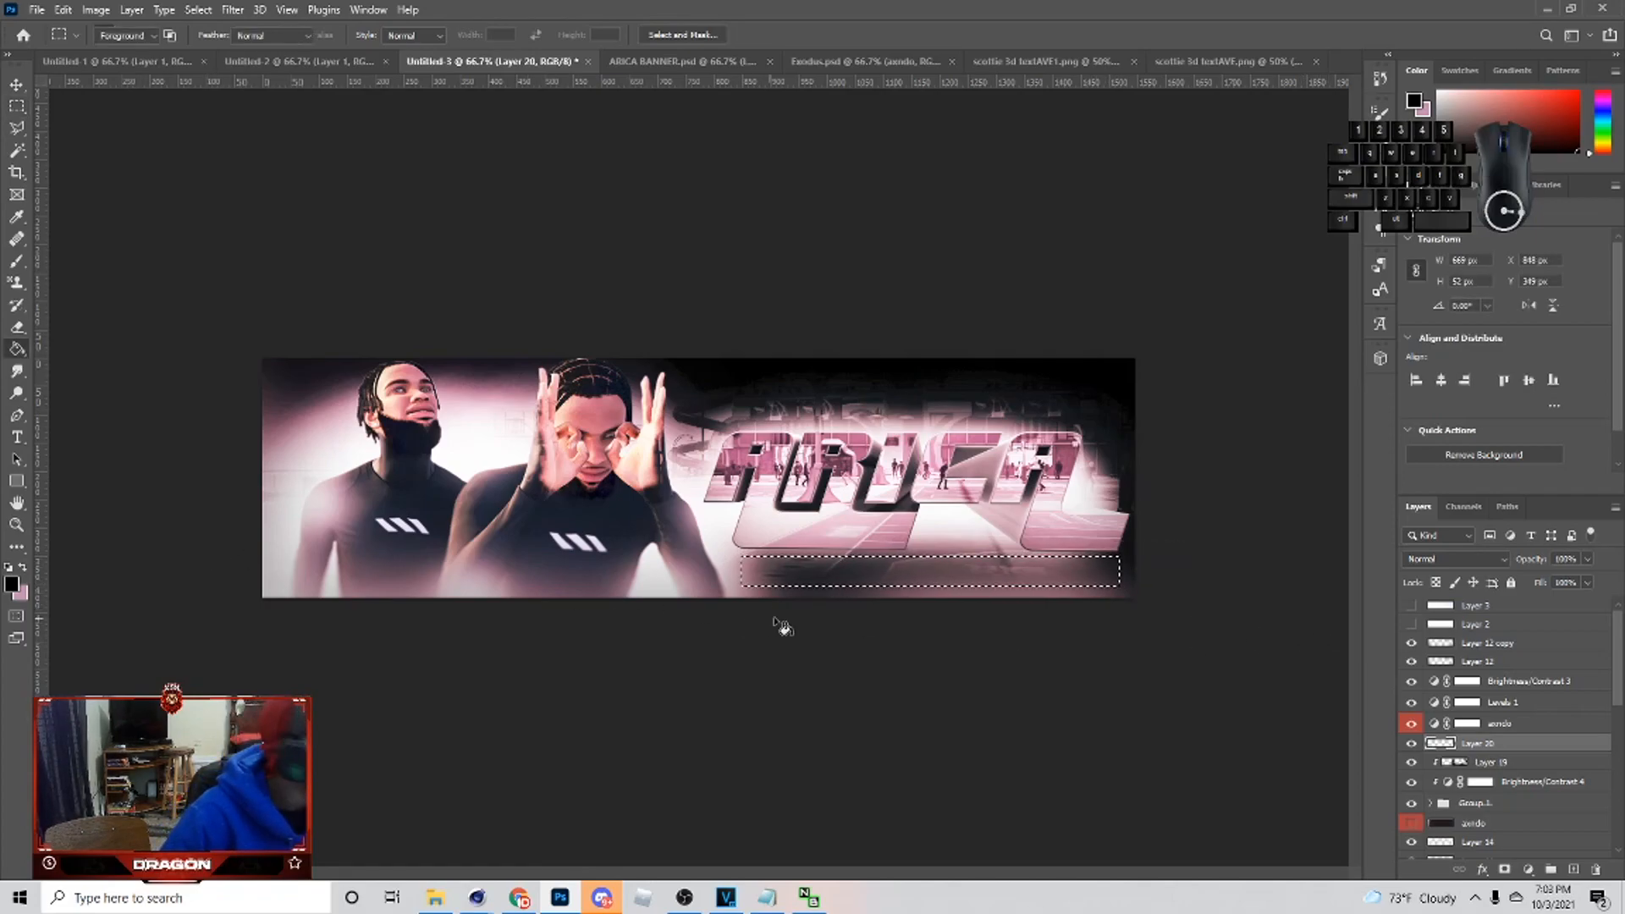
{"action": "left_click", "coordinate": [828, 569]}
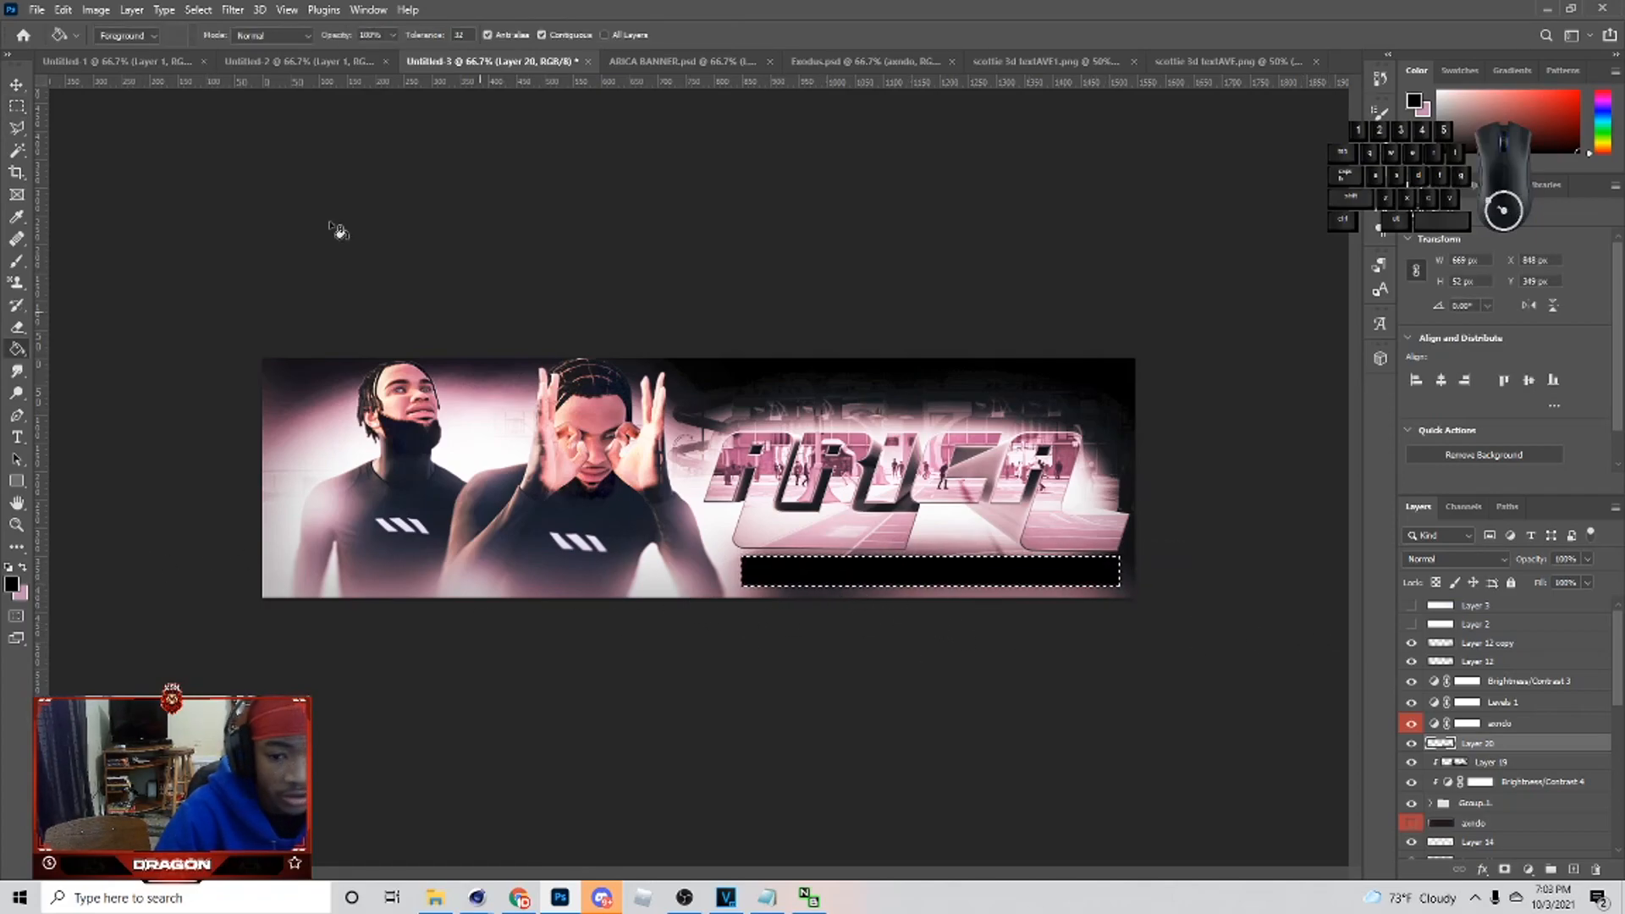
- Turn the black bar beneath the ARICA text white with Hue/Saturation, setting Lightness to +100
{"action": "key", "text": "m"}
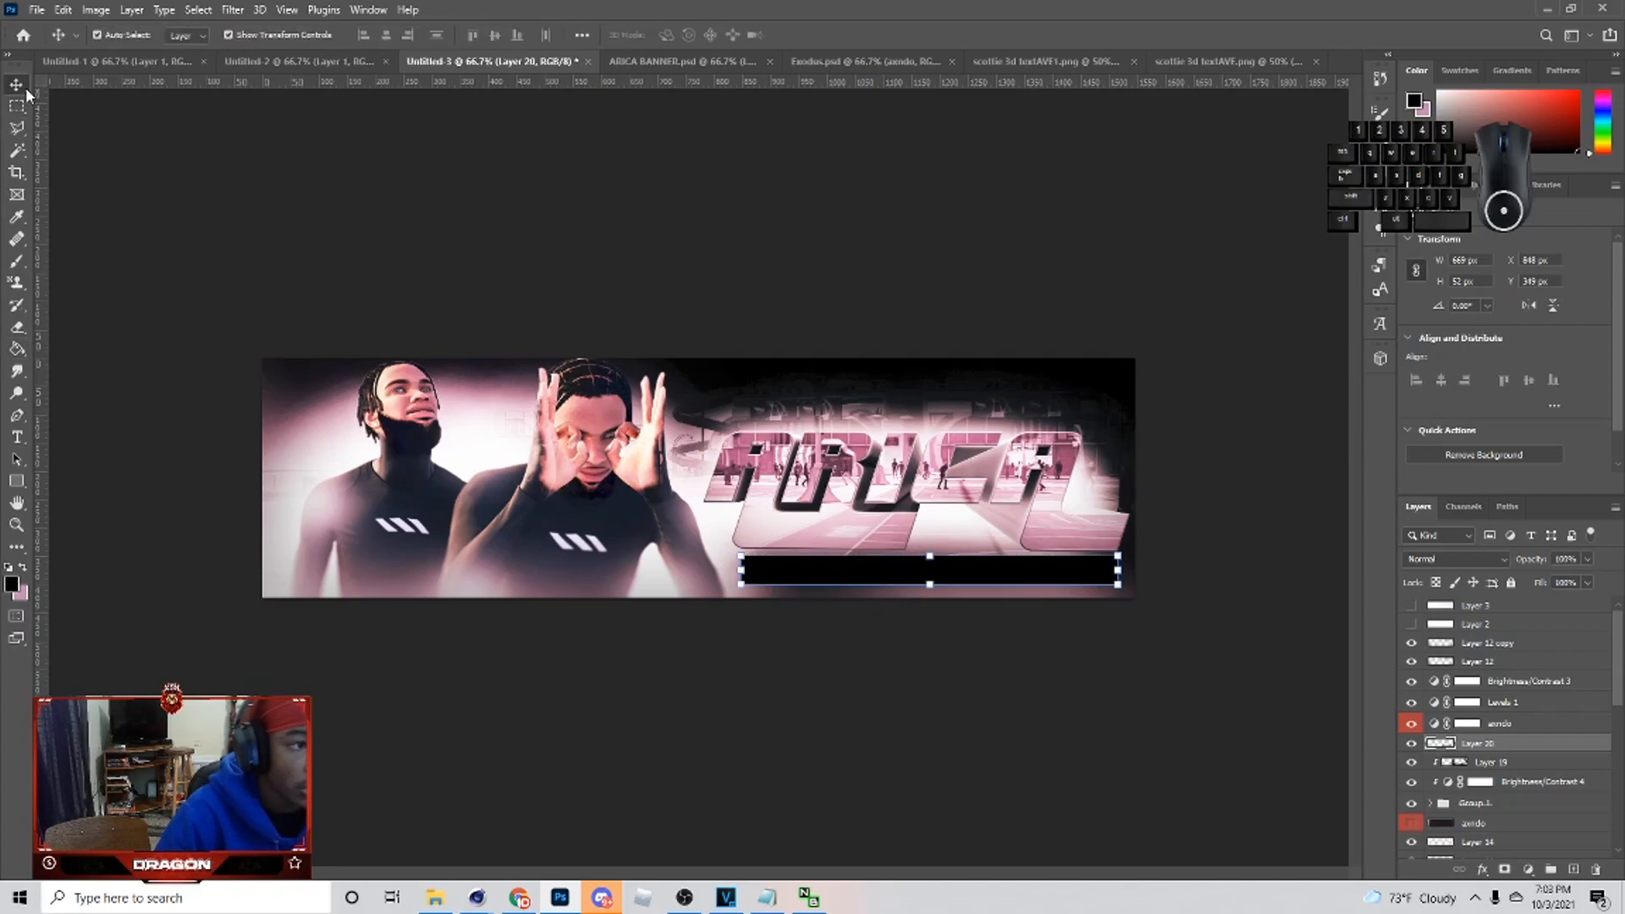
{"action": "key", "text": "ctrl+u"}
{"action": "left_click_drag", "start_coordinate": [1337, 663], "coordinate": [1505, 654]}
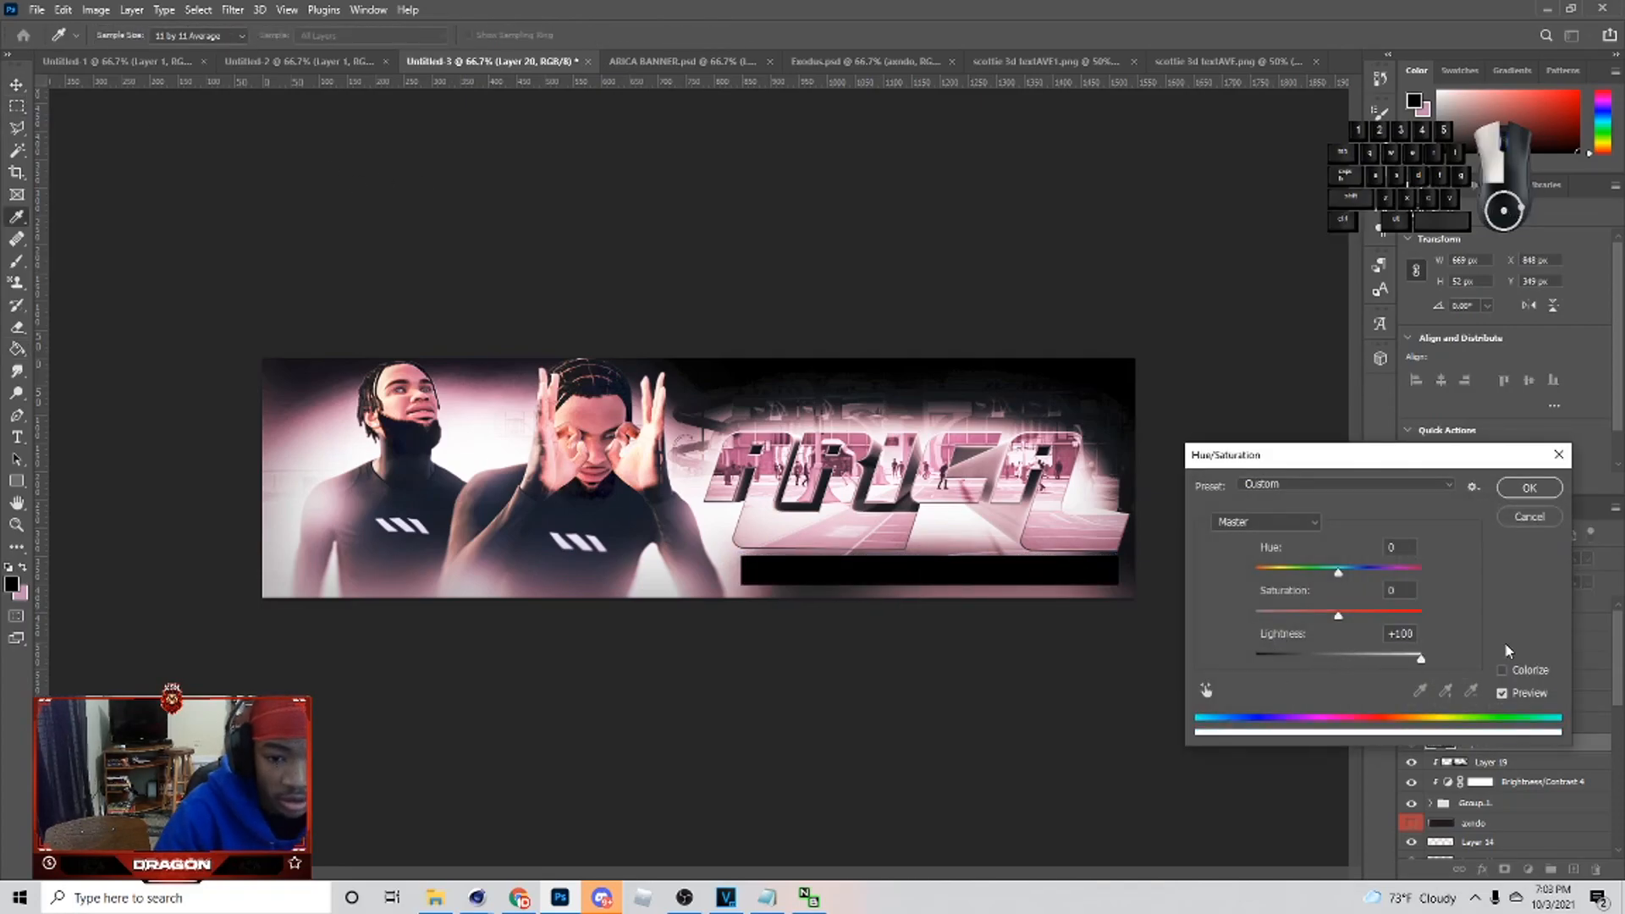
{"action": "left_click", "coordinate": [1528, 489]}
{"action": "key", "text": "v"}
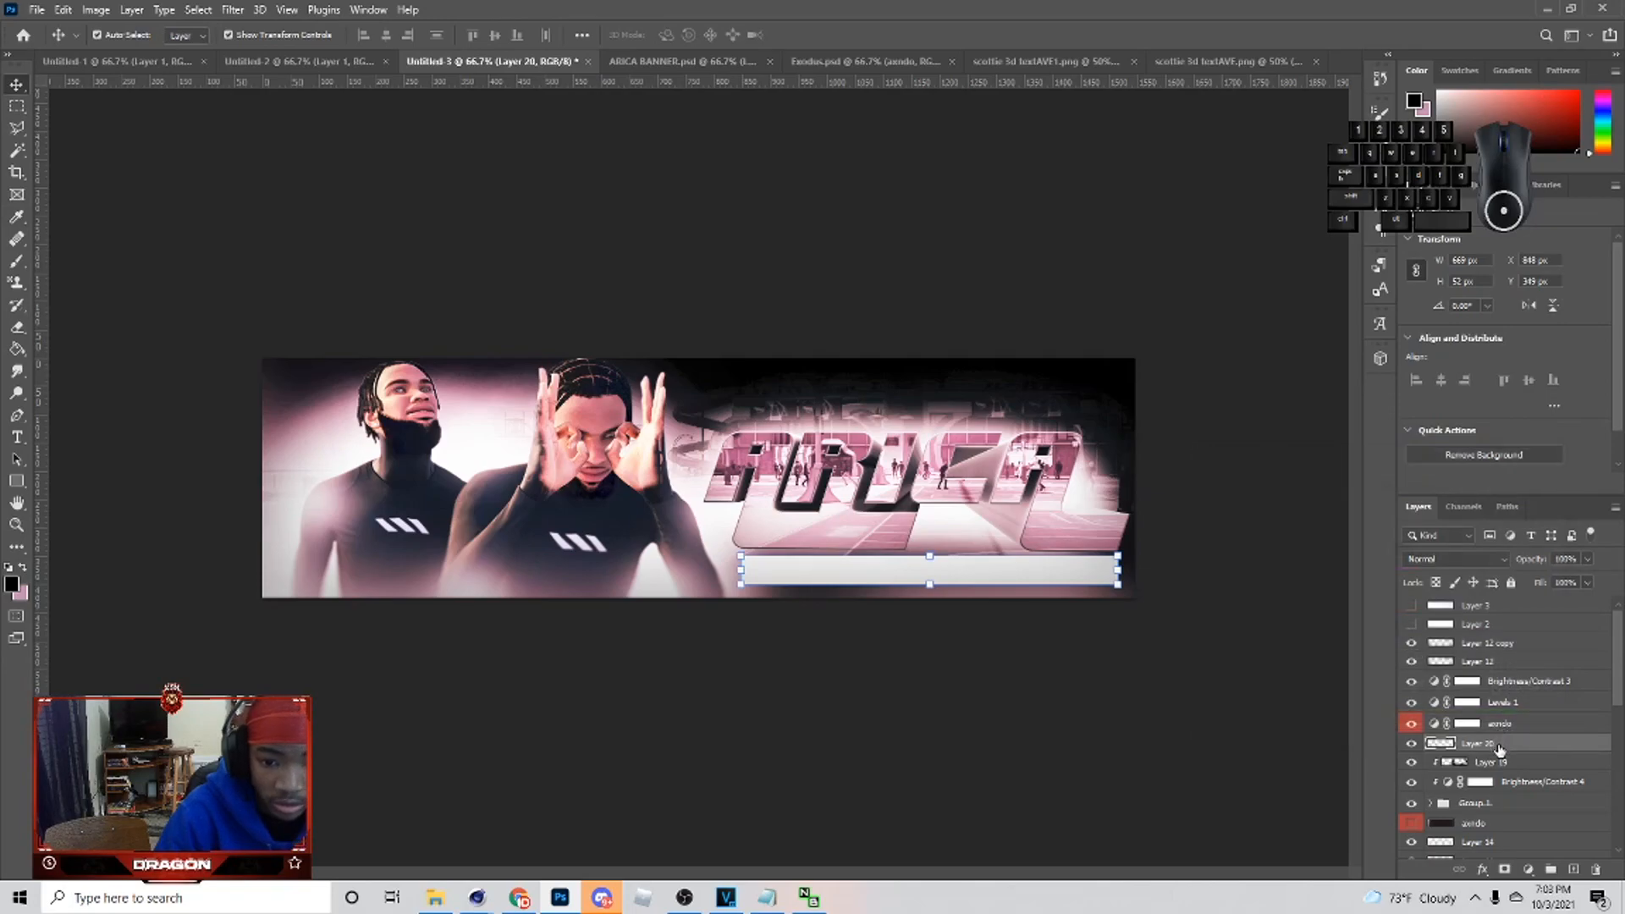
- Lower the opacity of the white bar layer beneath the ARICA text to about 38%
{"action": "left_click", "coordinate": [1487, 566]}
{"action": "left_click", "coordinate": [1601, 663]}
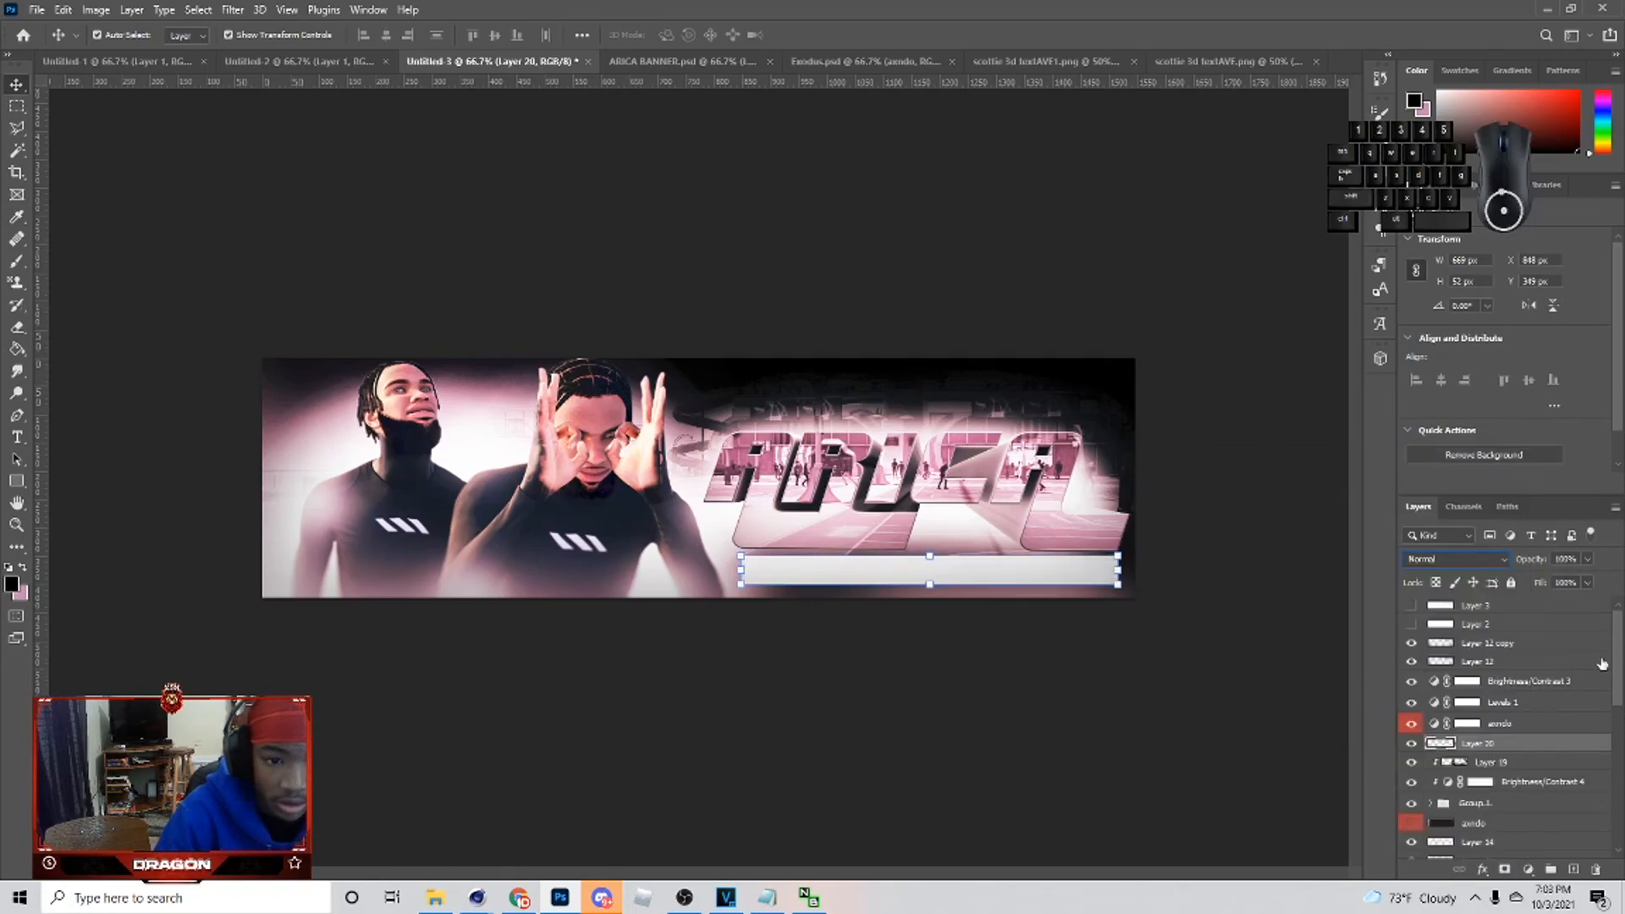
{"action": "mouse_move", "coordinate": [1551, 580]}
{"action": "left_mouse_down"}
{"action": "mouse_move", "coordinate": [1567, 579]}
{"action": "mouse_move", "coordinate": [1535, 585]}
{"action": "left_mouse_up"}
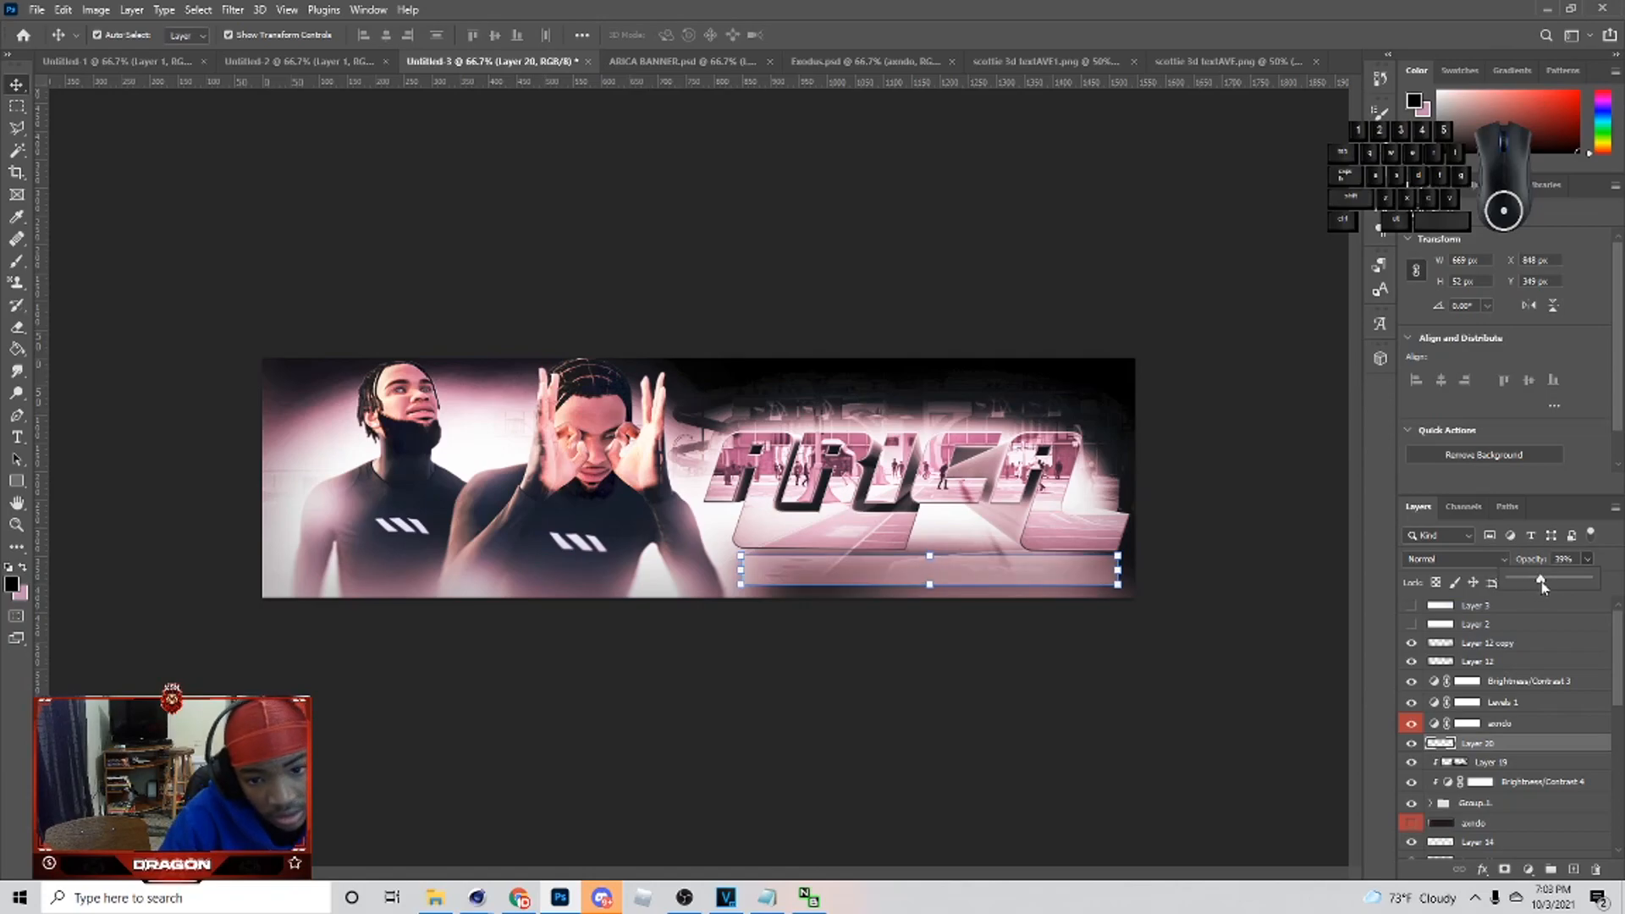
{"action": "left_click_drag", "start_coordinate": [1033, 577], "coordinate": [1033, 584]}
{"action": "key", "text": "ctrl+z"}
{"action": "left_click", "coordinate": [1320, 679]}
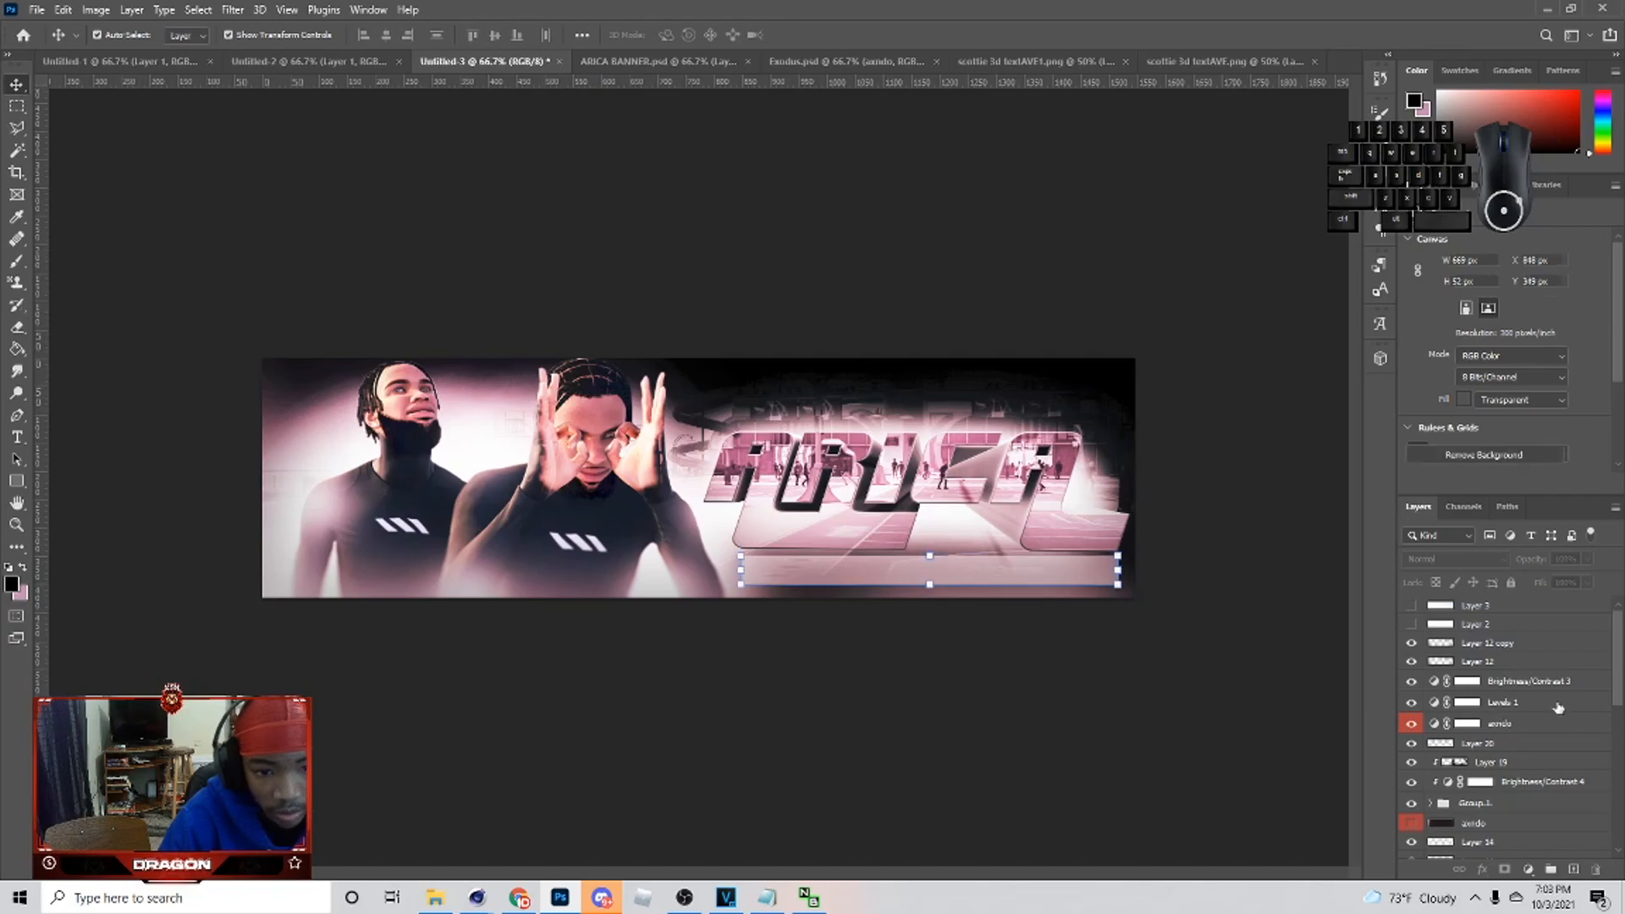
{"action": "left_click", "coordinate": [1524, 743]}
{"action": "left_click_drag", "start_coordinate": [1567, 575], "coordinate": [1566, 584]}
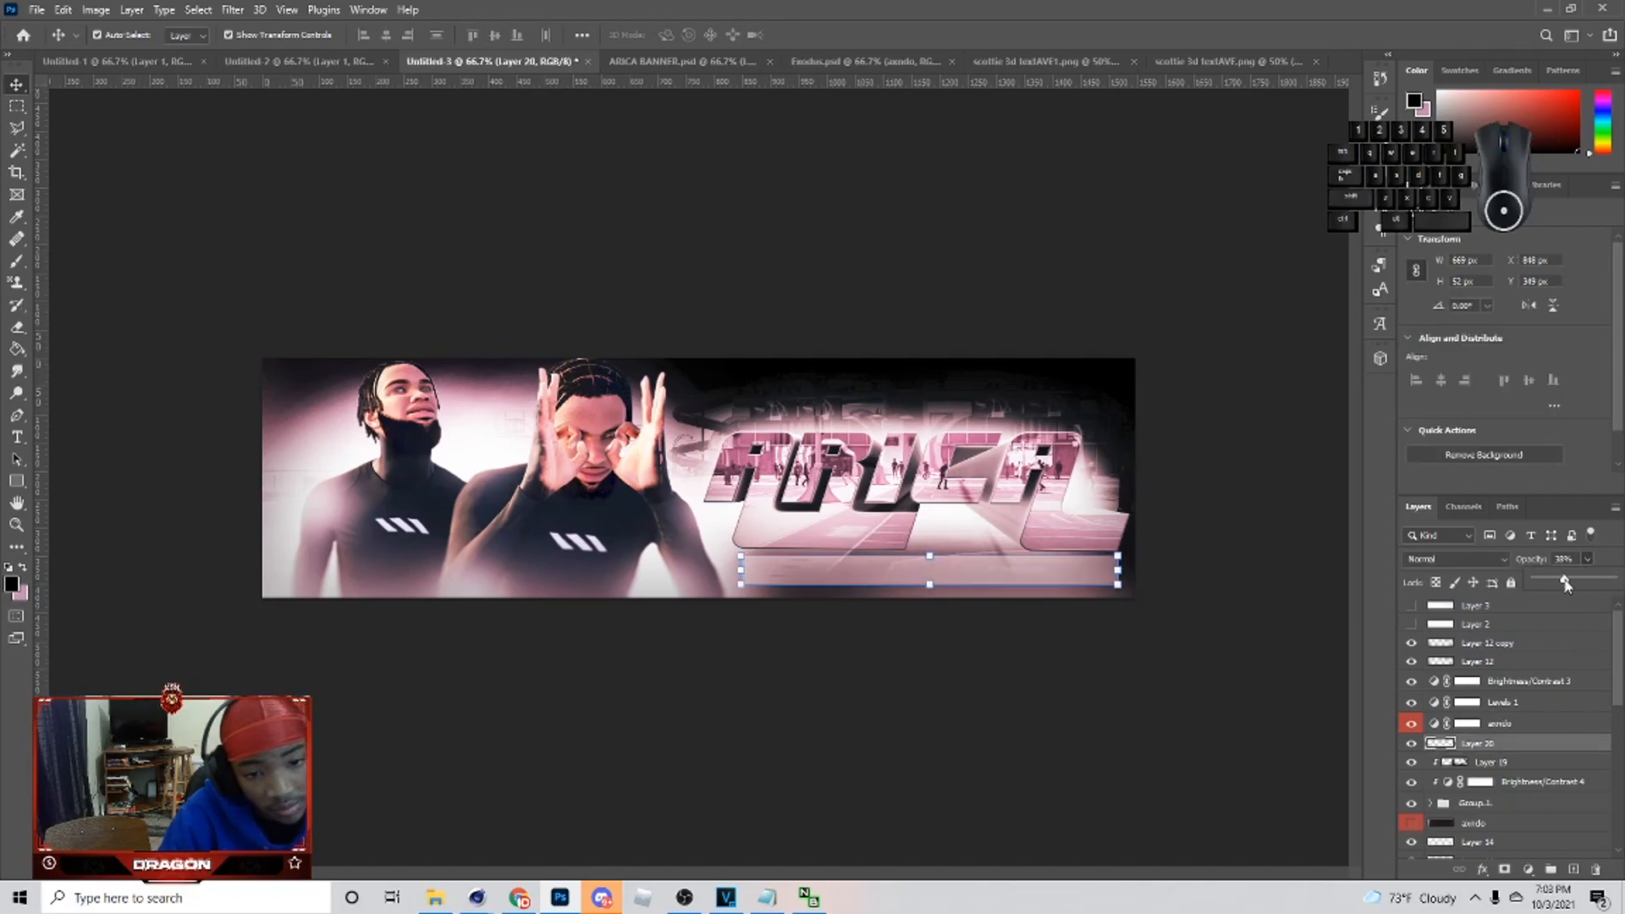
{"action": "left_click", "coordinate": [1229, 749]}
{"action": "left_click", "coordinate": [1513, 733]}
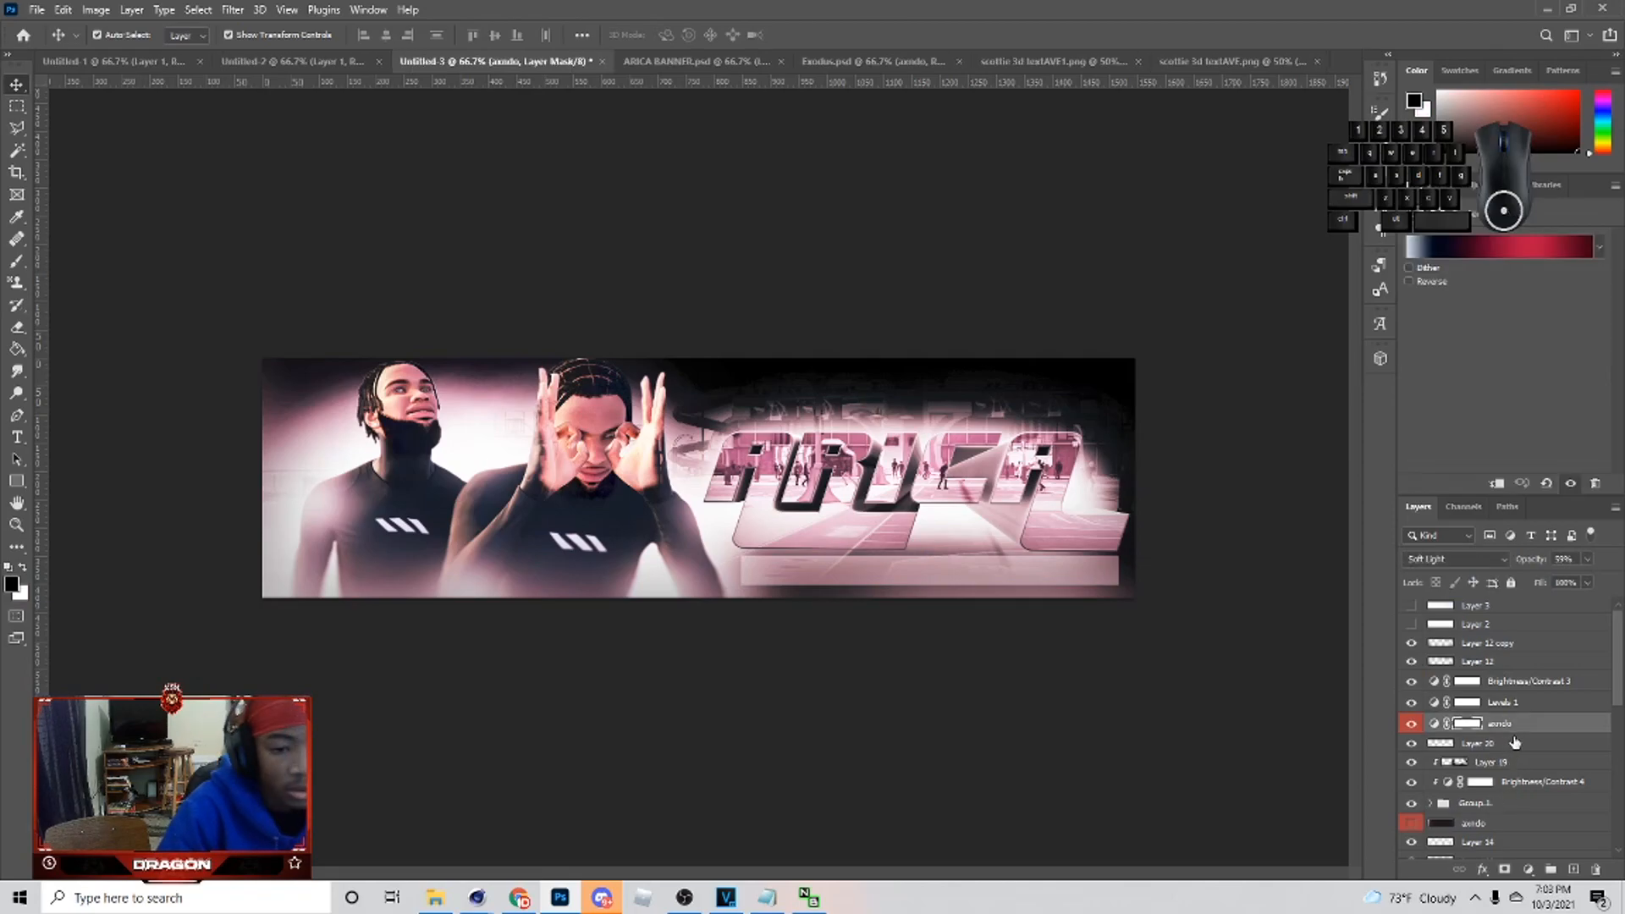
{"action": "left_click", "coordinate": [1509, 743]}
{"action": "left_click", "coordinate": [1271, 403]}
{"action": "left_click", "coordinate": [937, 584]}
{"action": "left_click", "coordinate": [1197, 490]}
- Add a text layer near the banner's lower middle reading "Twitter/" in the Futurist Fixed-width font
{"action": "left_click", "coordinate": [17, 437]}
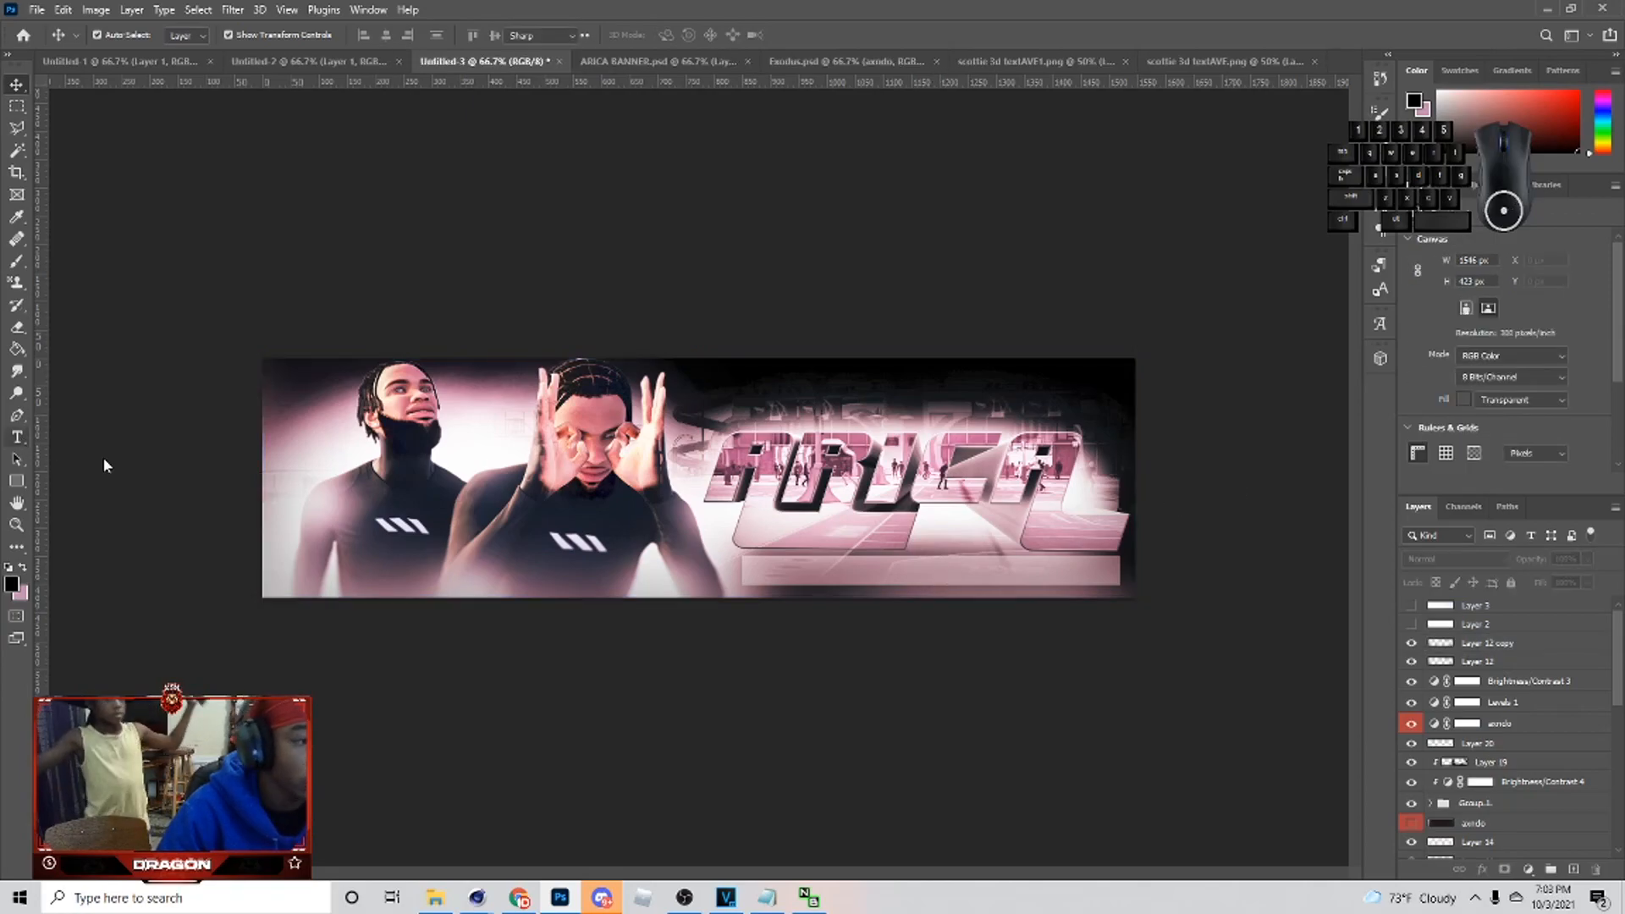
{"action": "left_click", "coordinate": [607, 561]}
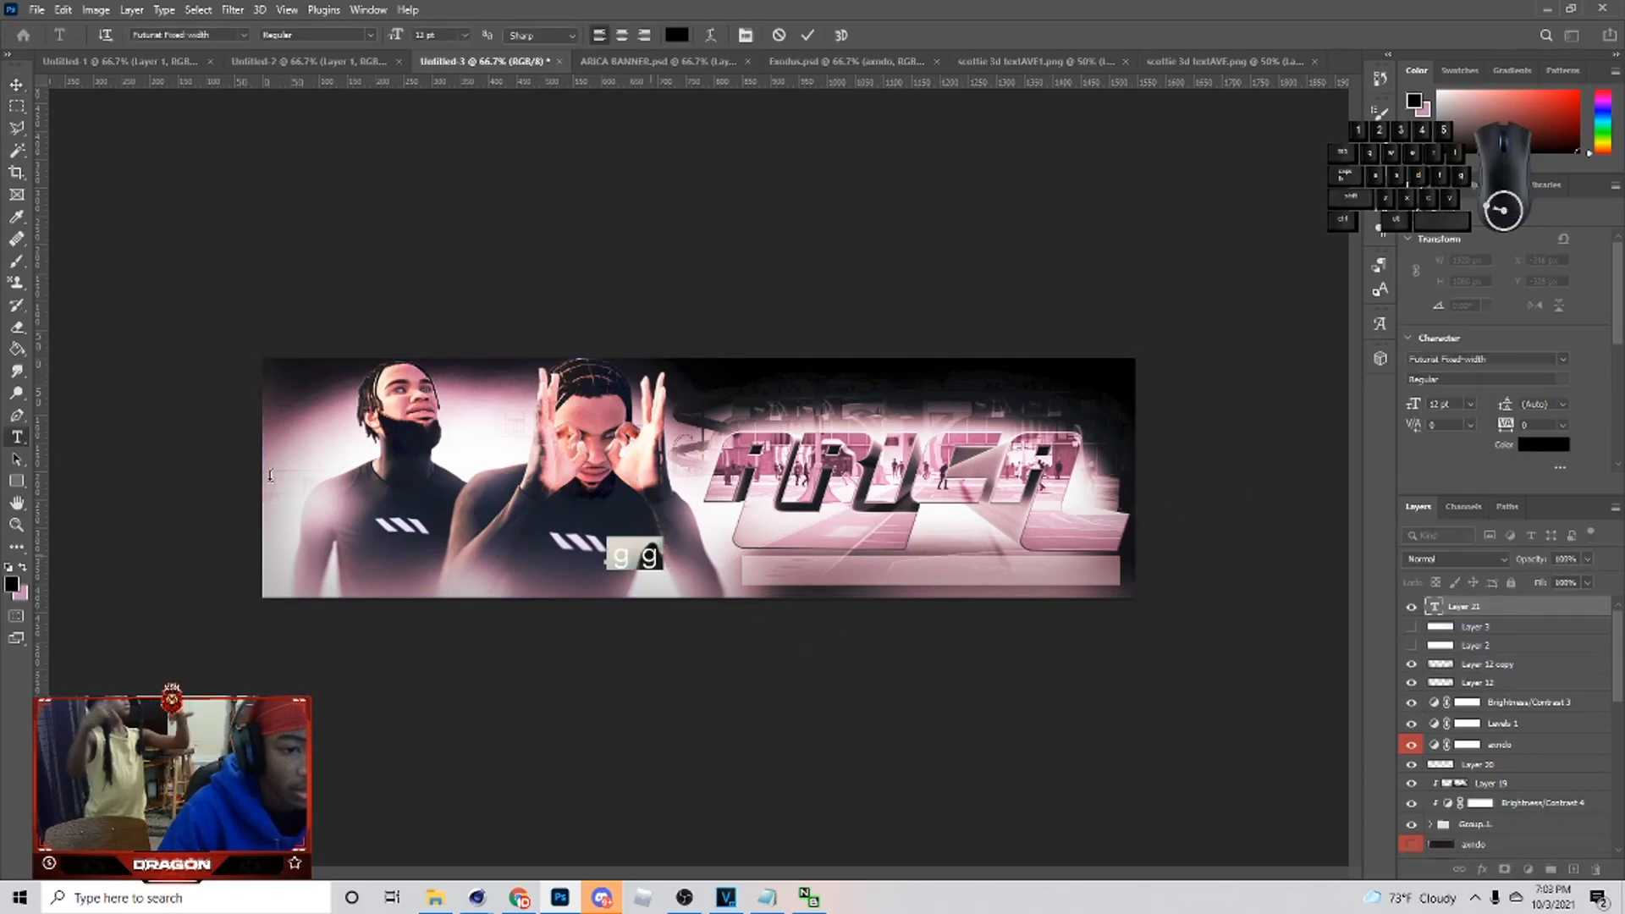
{"action": "left_click", "coordinate": [243, 34]}
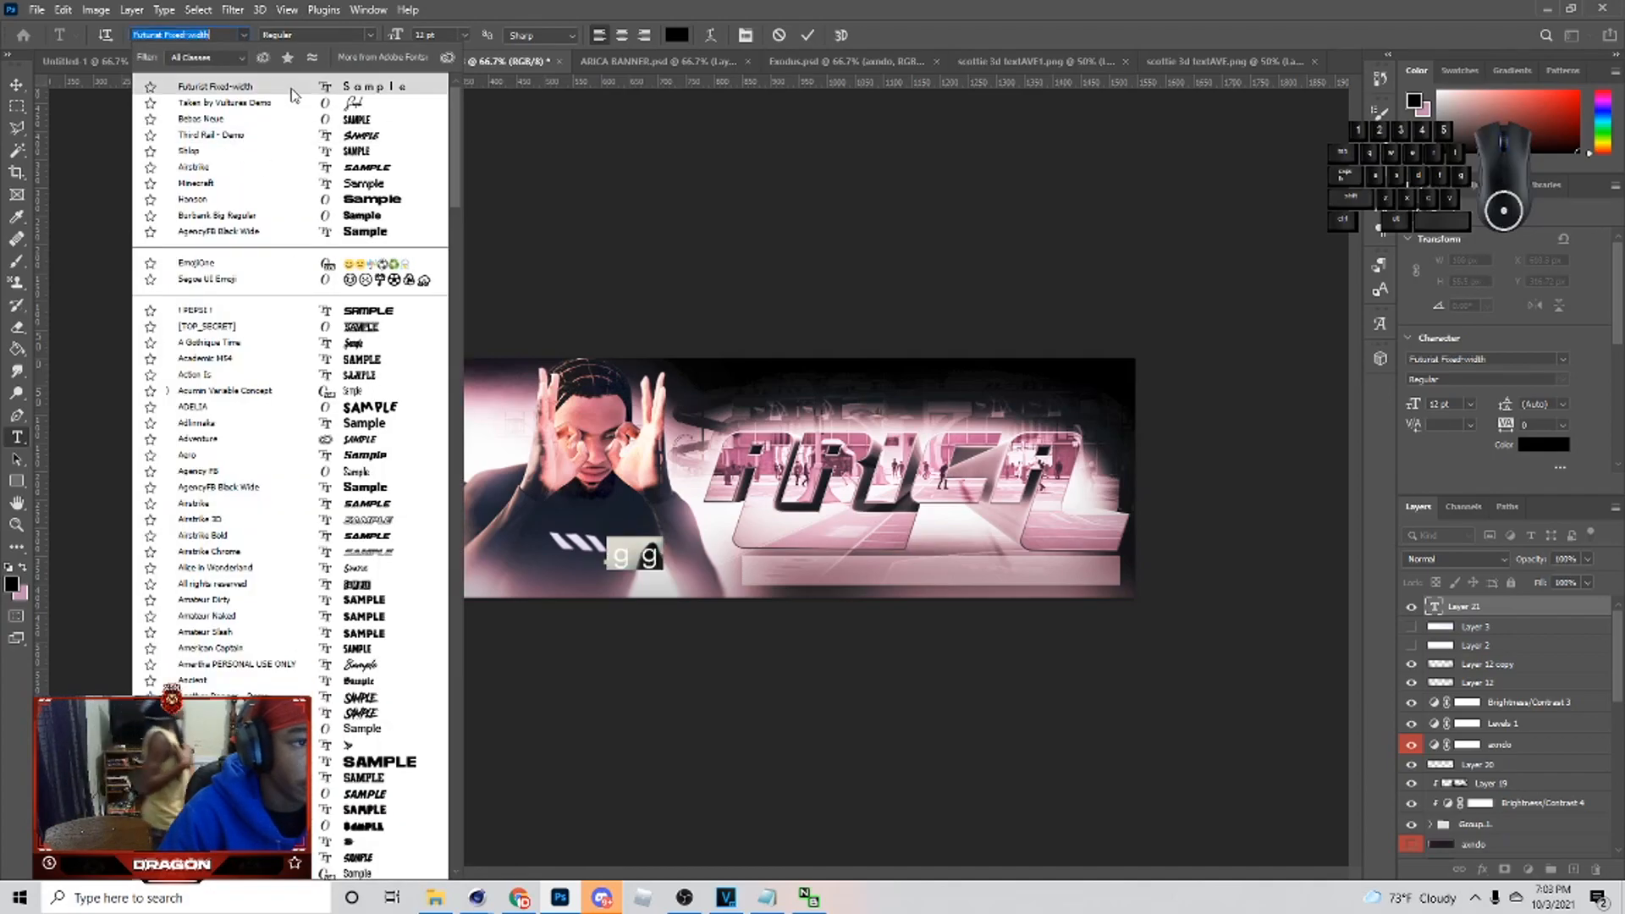
{"action": "left_click", "coordinate": [815, 458]}
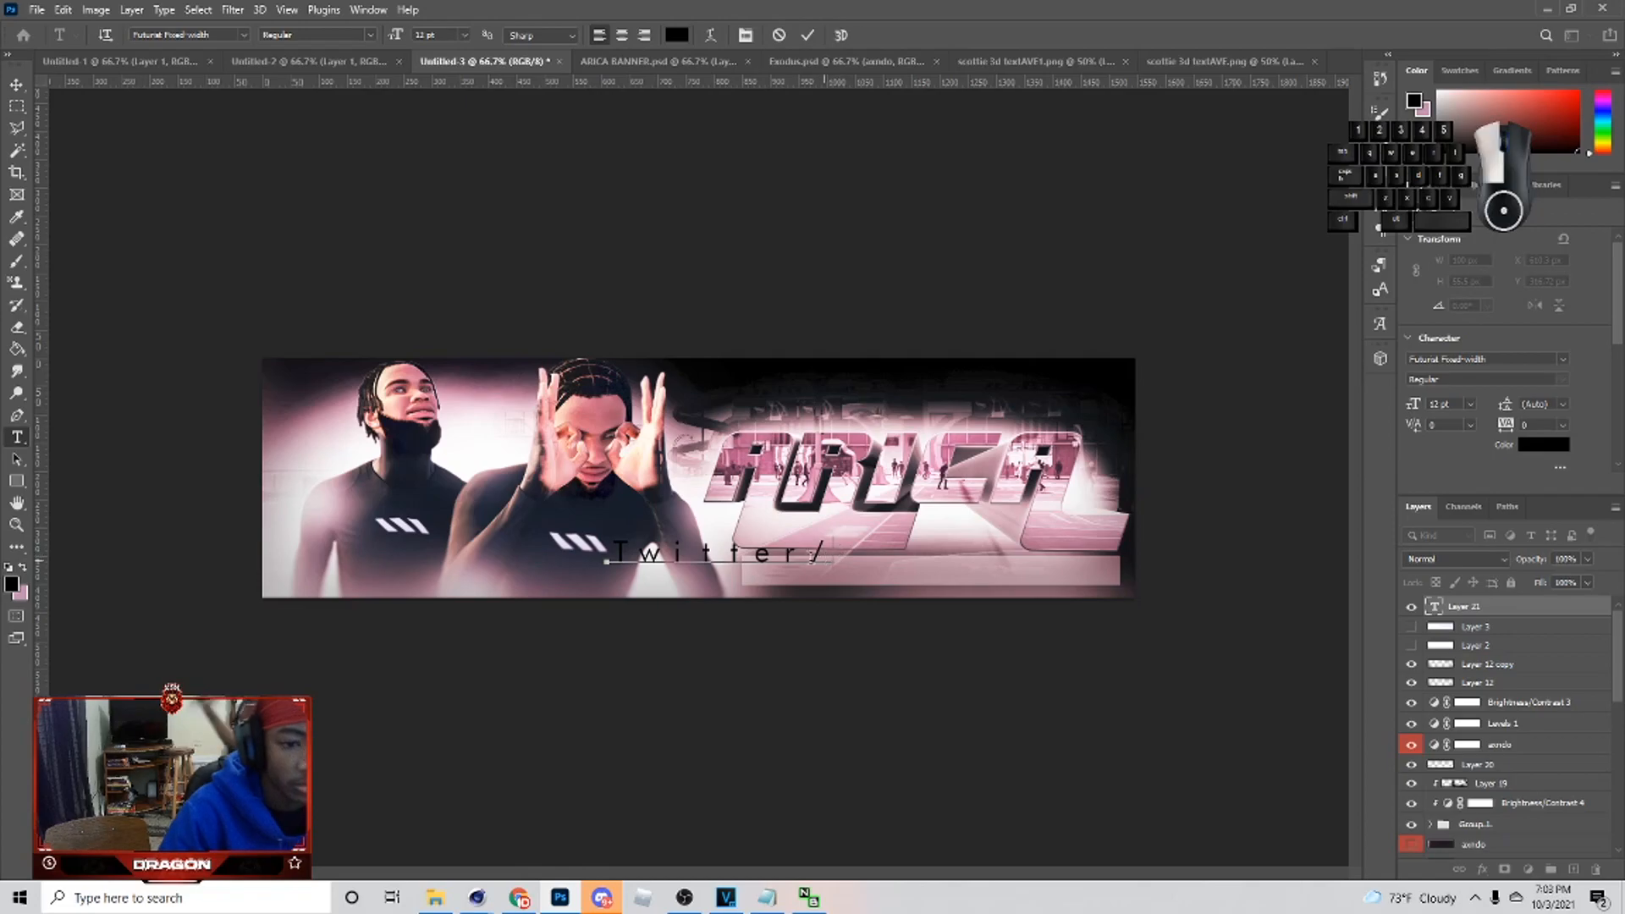
- Change the color of the "Twitter/" text to white and place the cursor at its end
{"action": "key", "text": "ctrl+a"}
{"action": "left_click", "coordinate": [669, 36]}
{"action": "left_click", "coordinate": [1106, 279]}
{"action": "left_click", "coordinate": [1506, 266]}
{"action": "left_click", "coordinate": [839, 554]}
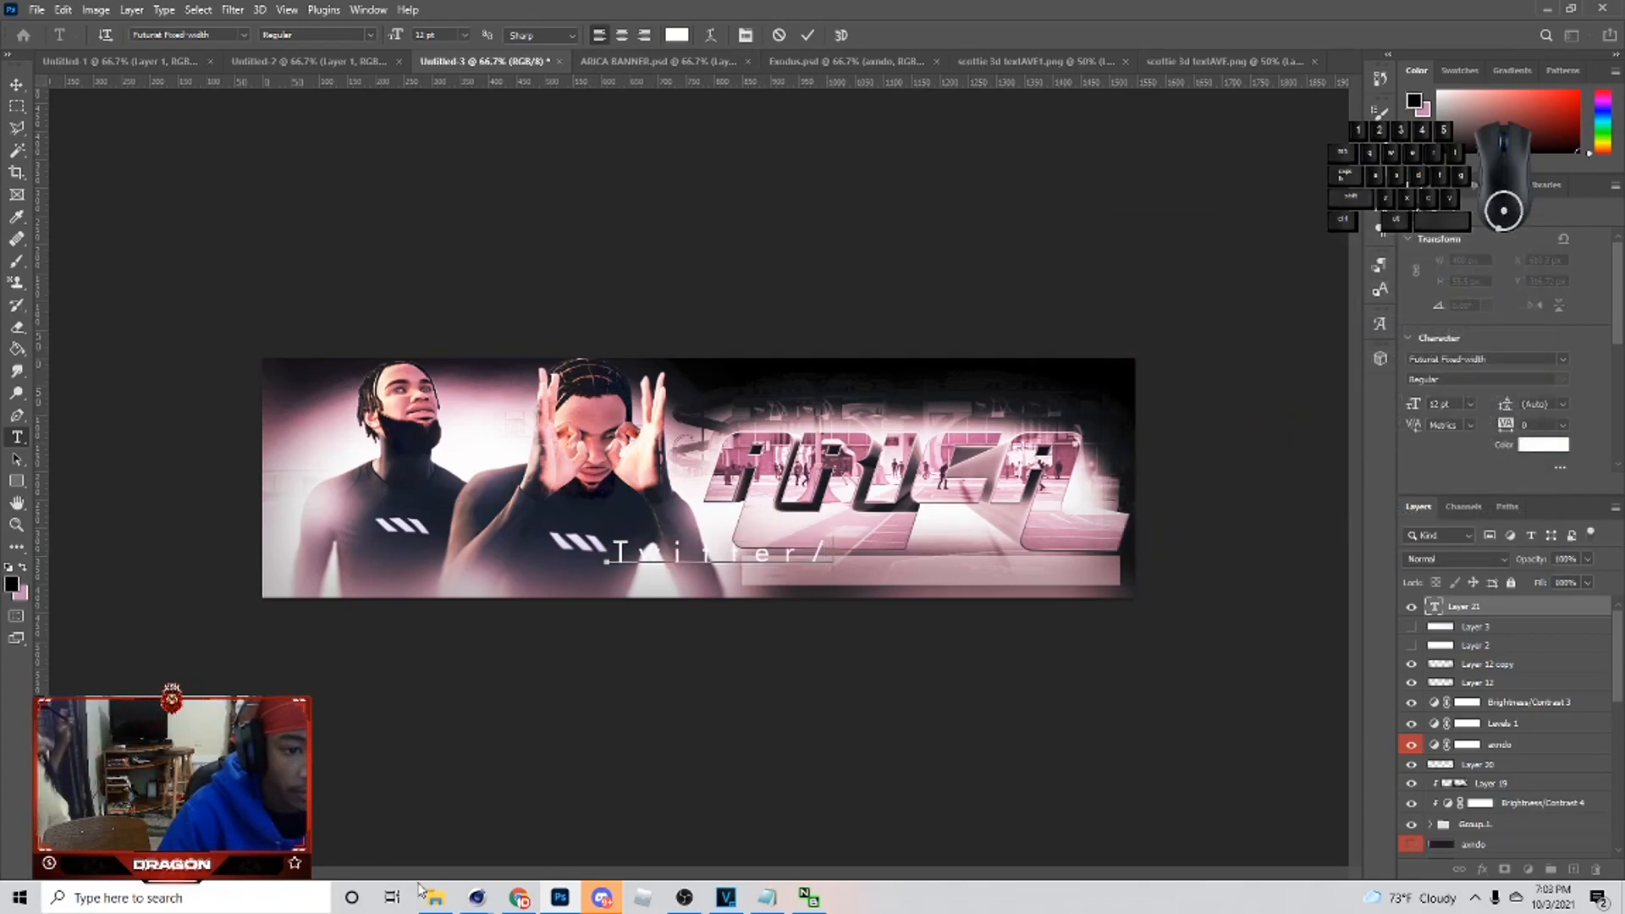
- Switch to Twitter in the browser, search for "arica", open the client's profile and copy the account handle
{"action": "left_click", "coordinate": [511, 901]}
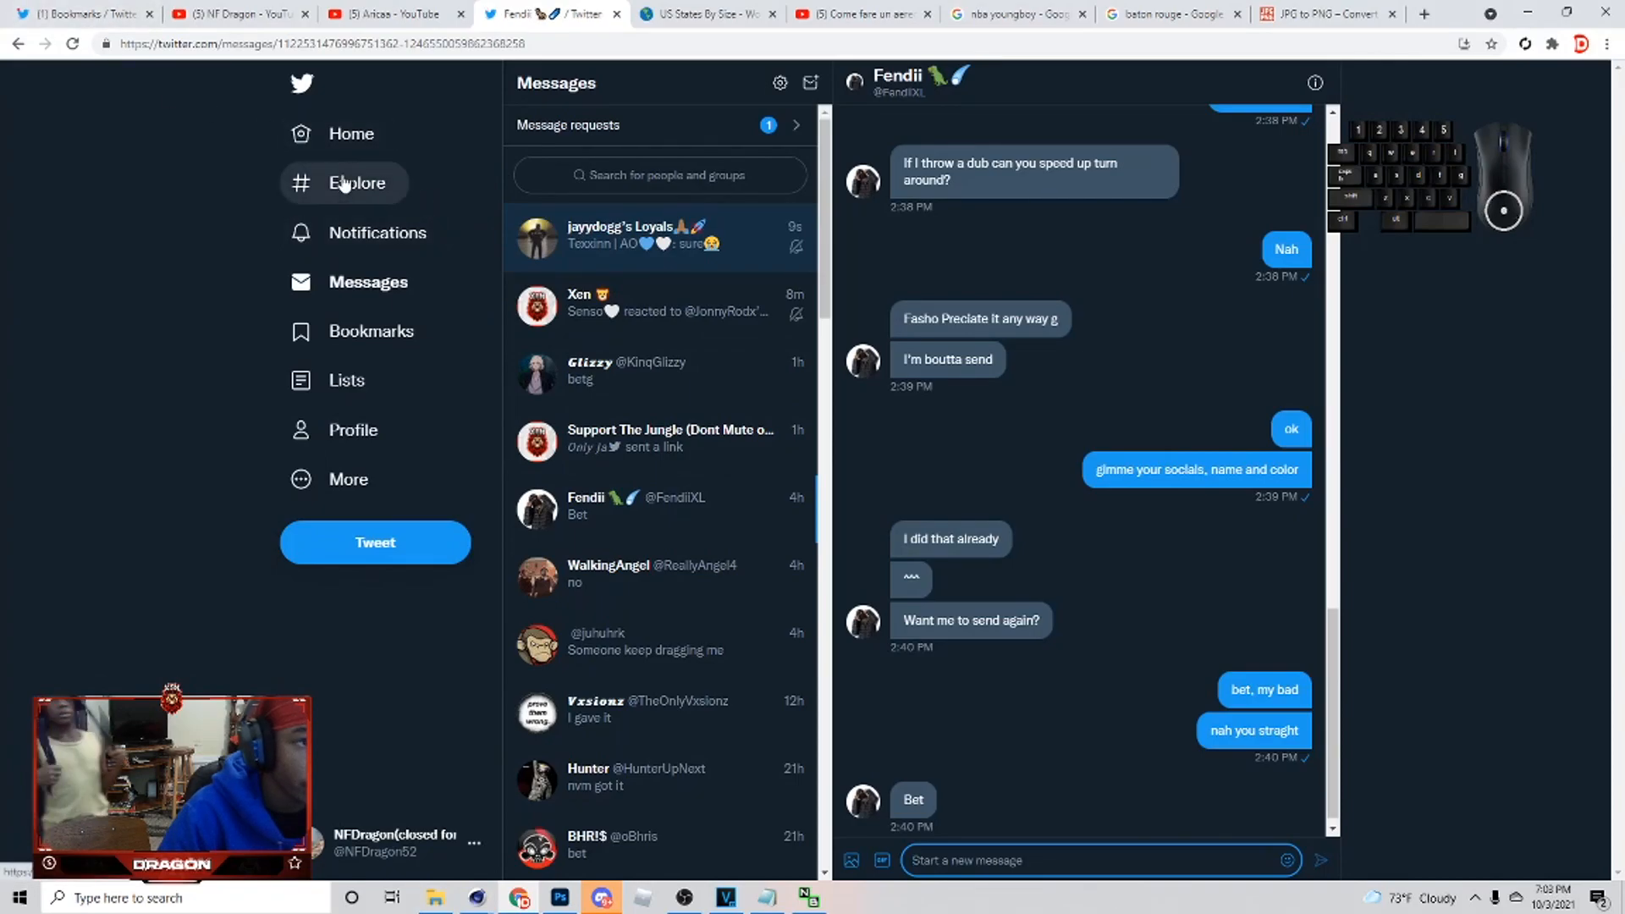
{"action": "left_click", "coordinate": [342, 134]}
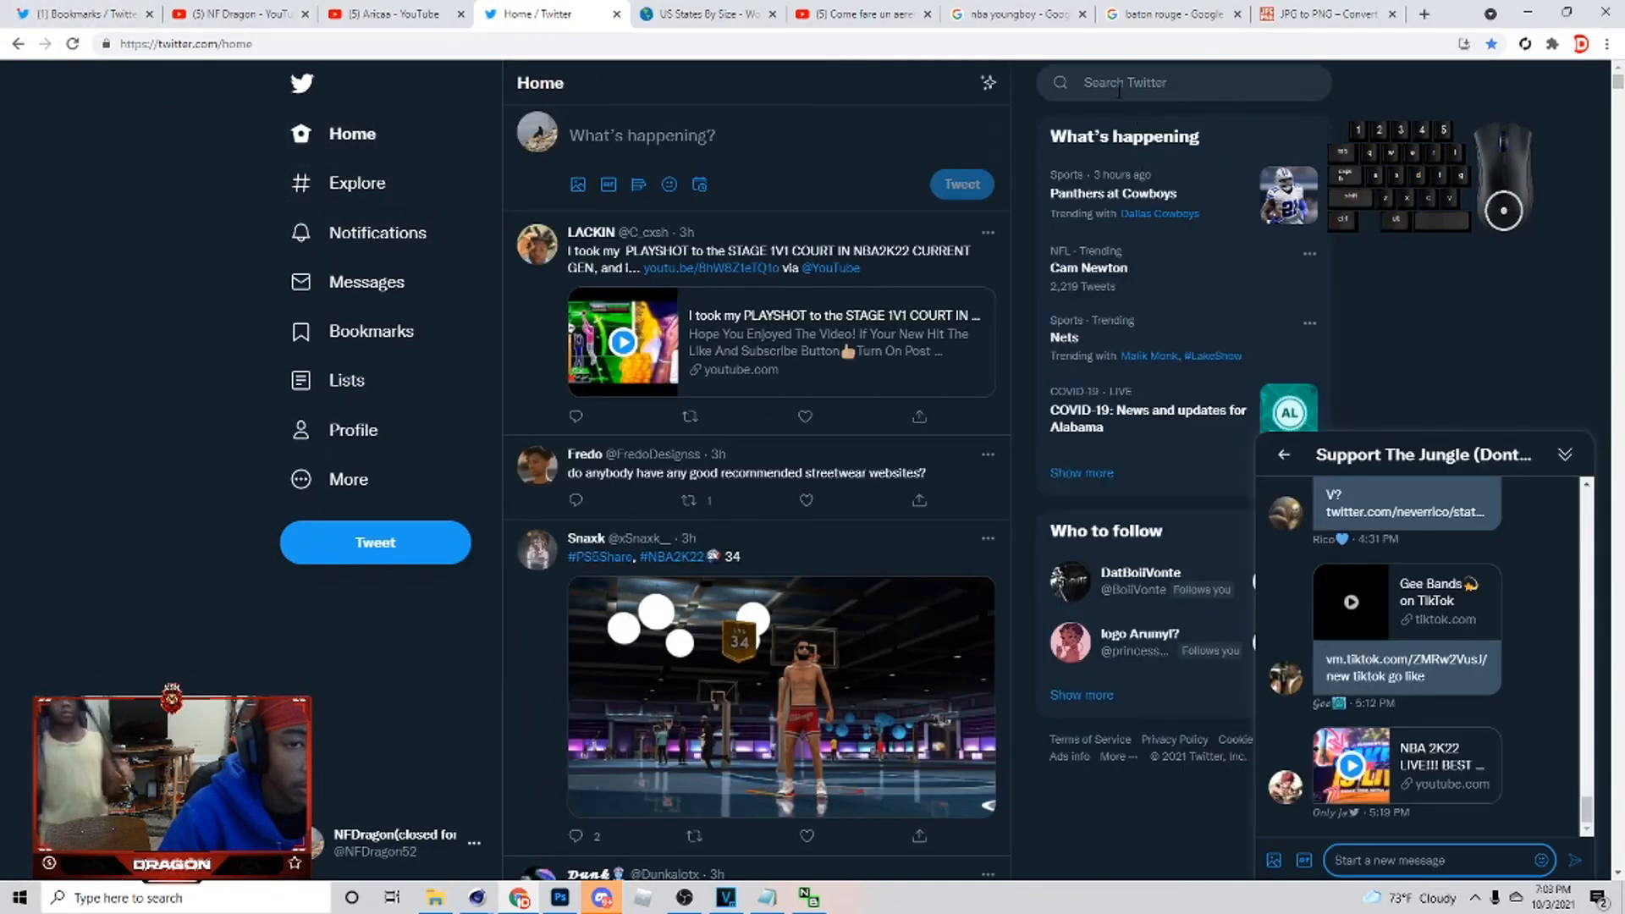
{"action": "left_click", "coordinate": [1119, 88]}
{"action": "type", "text": "ar"}
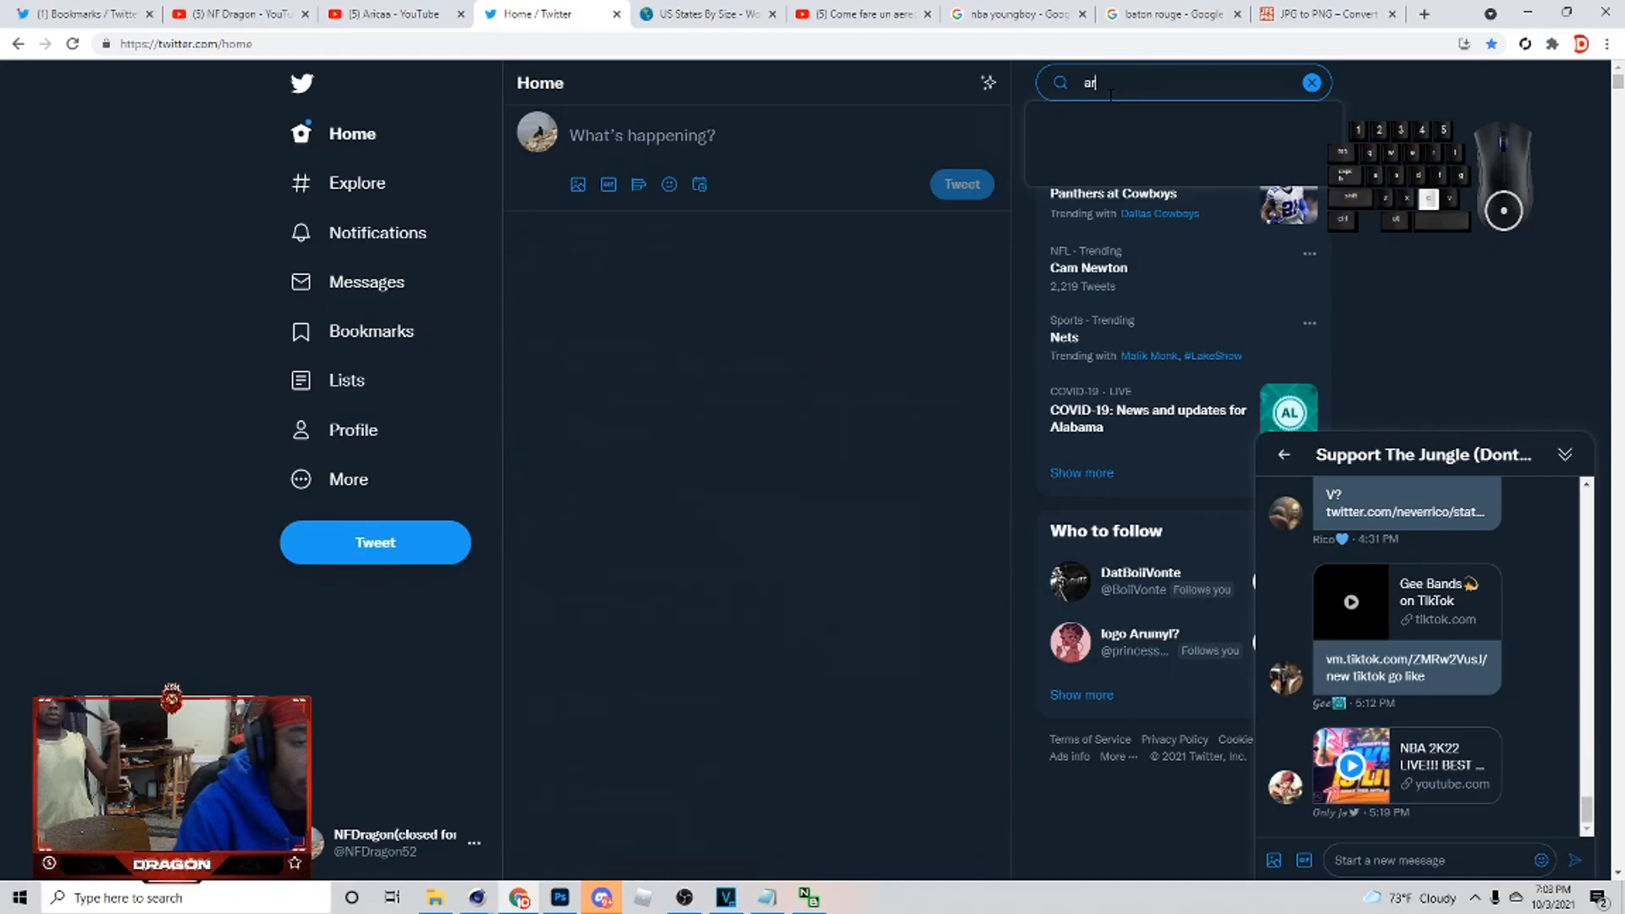
{"action": "type", "text": "ica"}
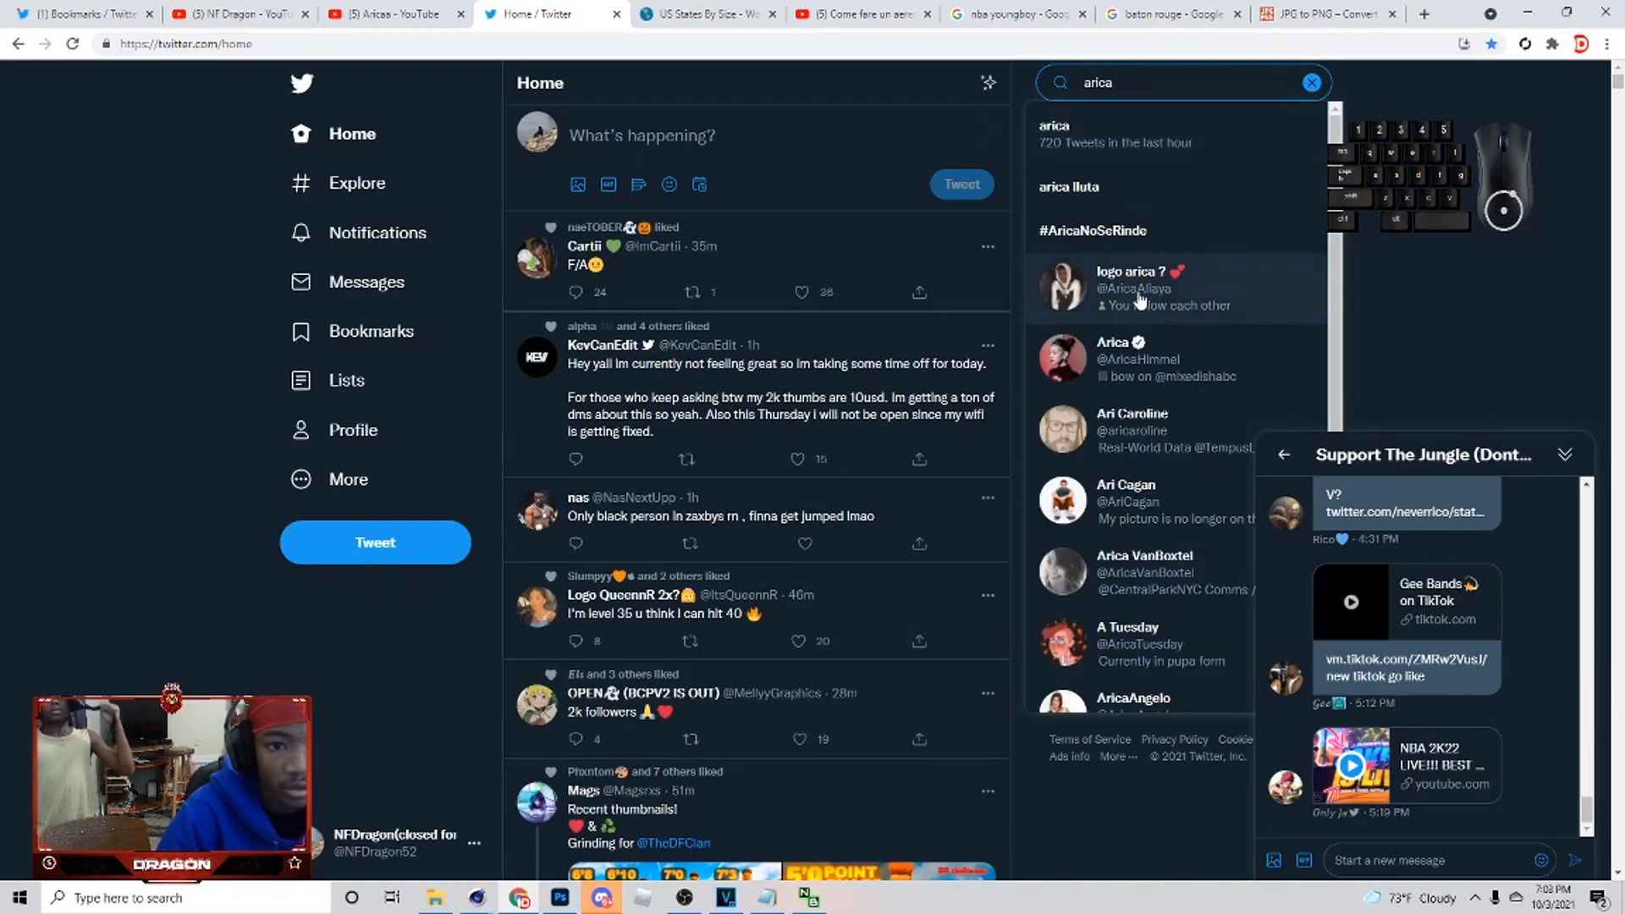
{"action": "left_click", "coordinate": [1126, 271]}
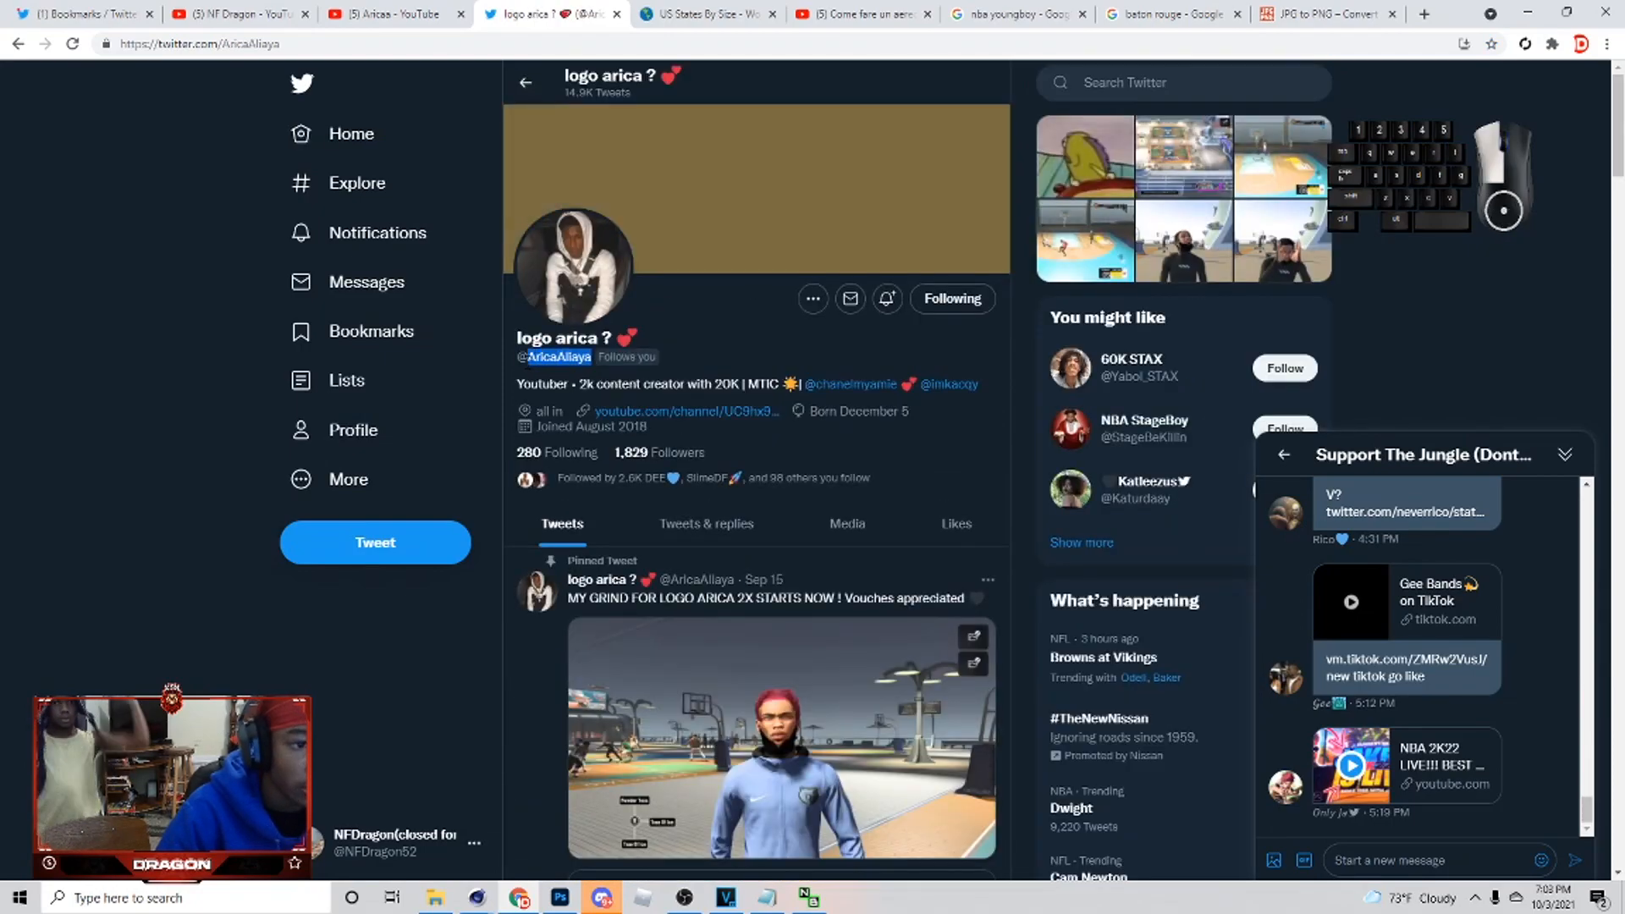
{"action": "key", "text": "ctrl+c"}
- Return to Photoshop, append the copied handle to the "Twitter/" text and commit it
{"action": "left_click", "coordinate": [562, 895]}
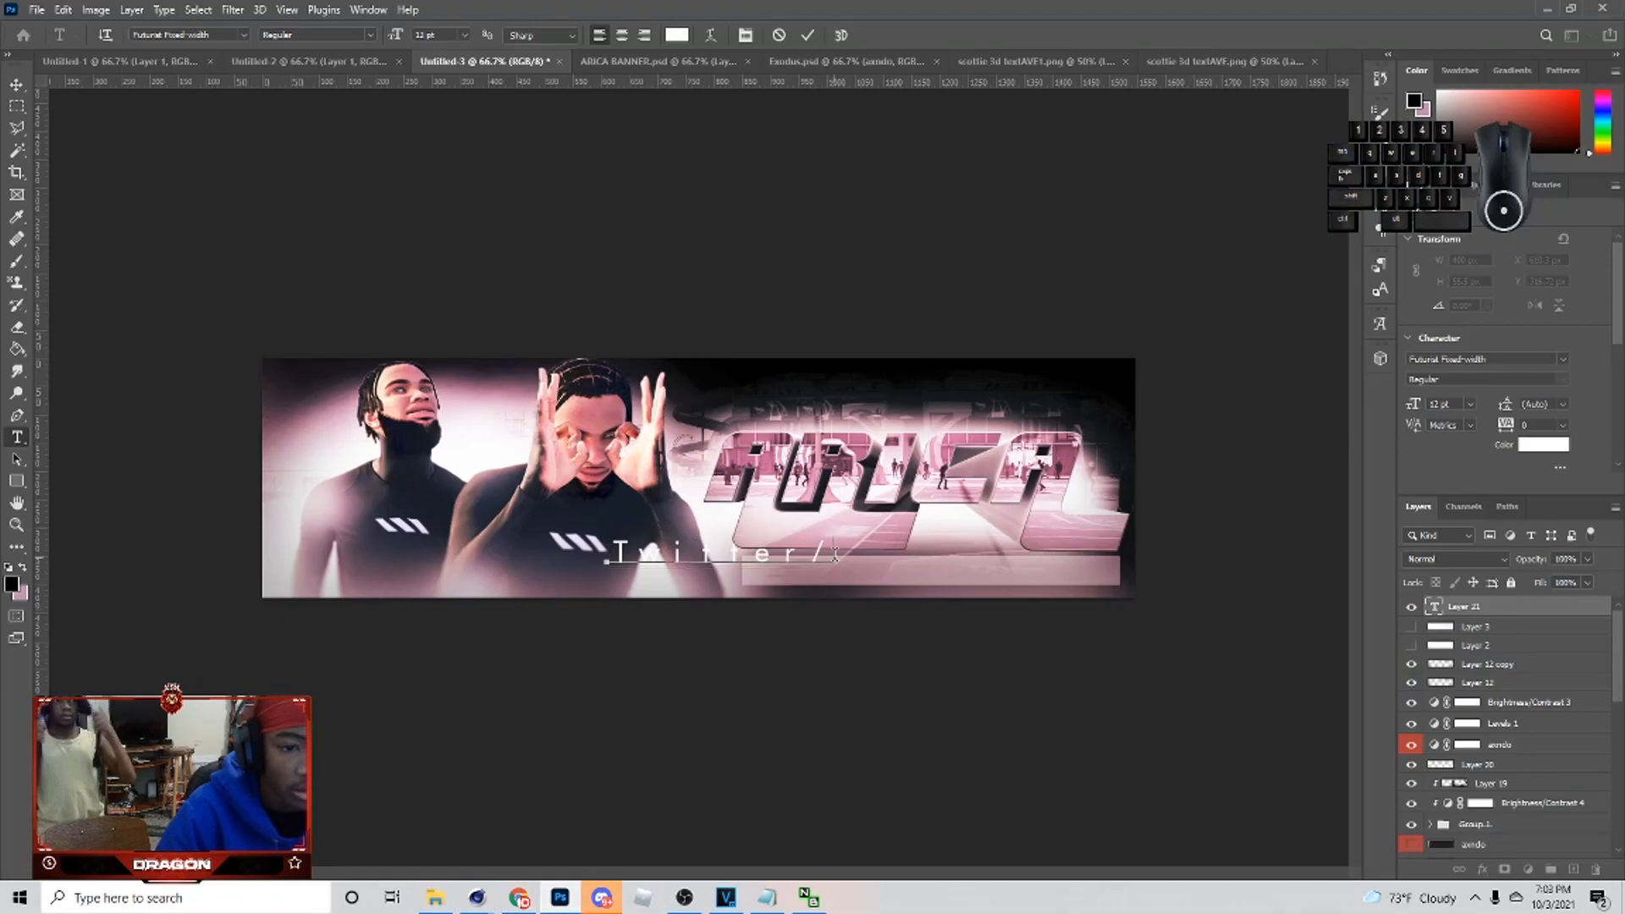
{"action": "key", "text": "ctrl+v"}
{"action": "key", "text": "ctrl+Return"}
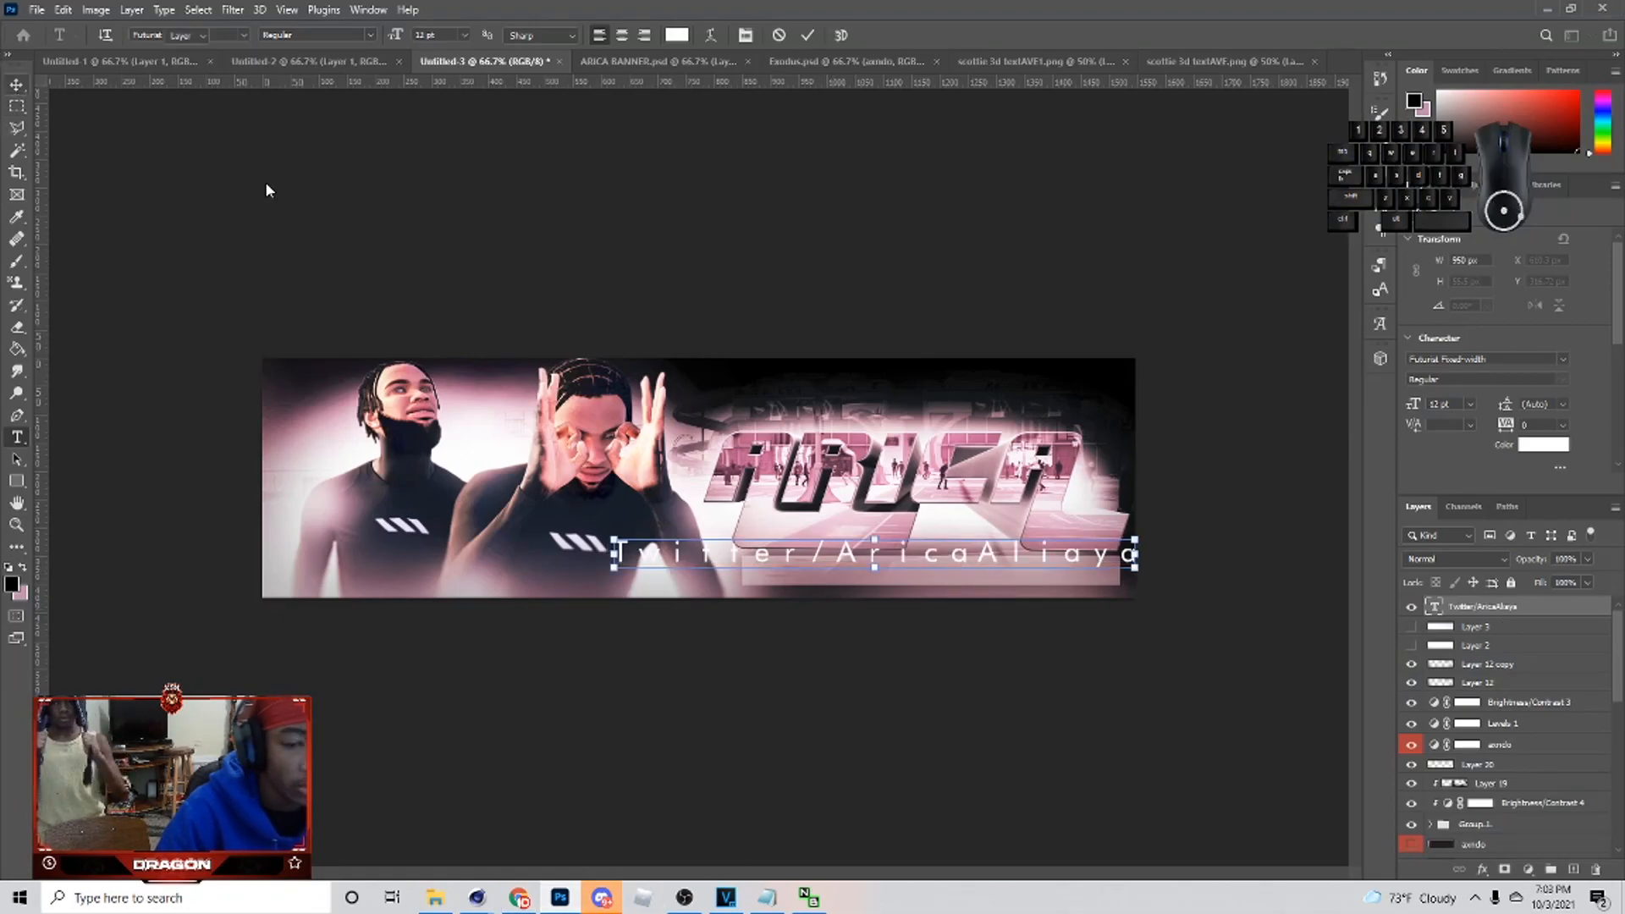
- Scale the Twitter label down to about 40% and fit it inside the left part of the bar
{"action": "key", "text": "ctrl+t"}
{"action": "left_click_drag", "start_coordinate": [1135, 554], "coordinate": [942, 574]}
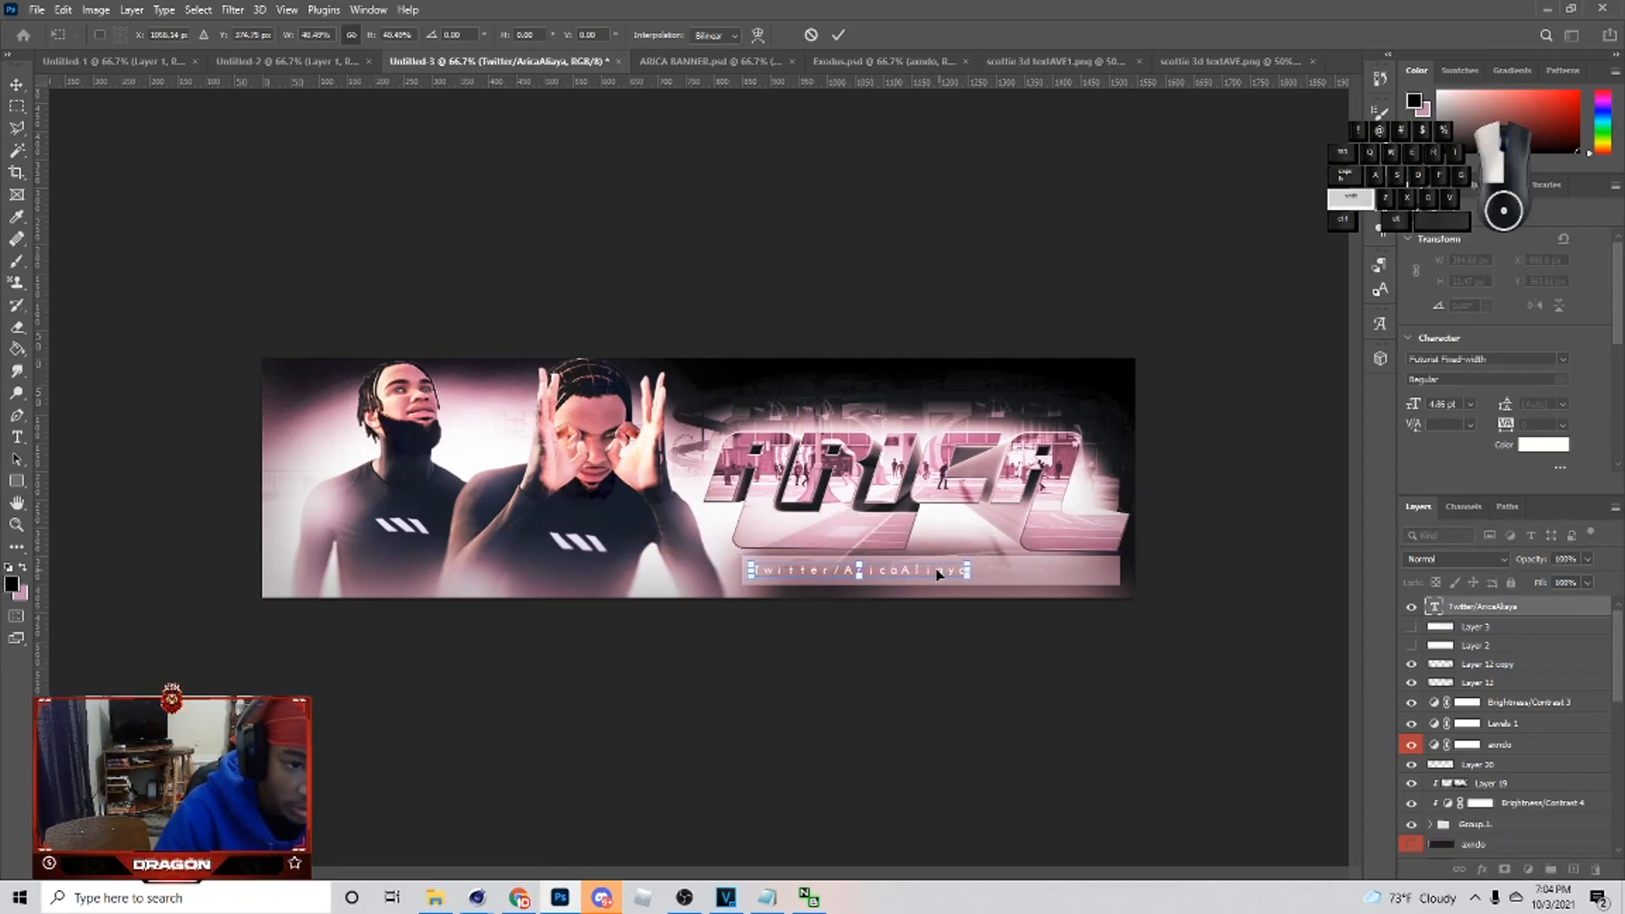
{"action": "left_click", "coordinate": [839, 34]}
- Duplicate the Twitter label, move the copy to the right along the bar and change its prefix to "Youtube/"
{"action": "key", "text": "ctrl+j"}
{"action": "left_click_drag", "start_coordinate": [847, 572], "coordinate": [1070, 569]}
{"action": "key", "text": "t"}
{"action": "left_click_drag", "start_coordinate": [980, 569], "coordinate": [1049, 581]}
{"action": "key", "text": "BackSpace"}
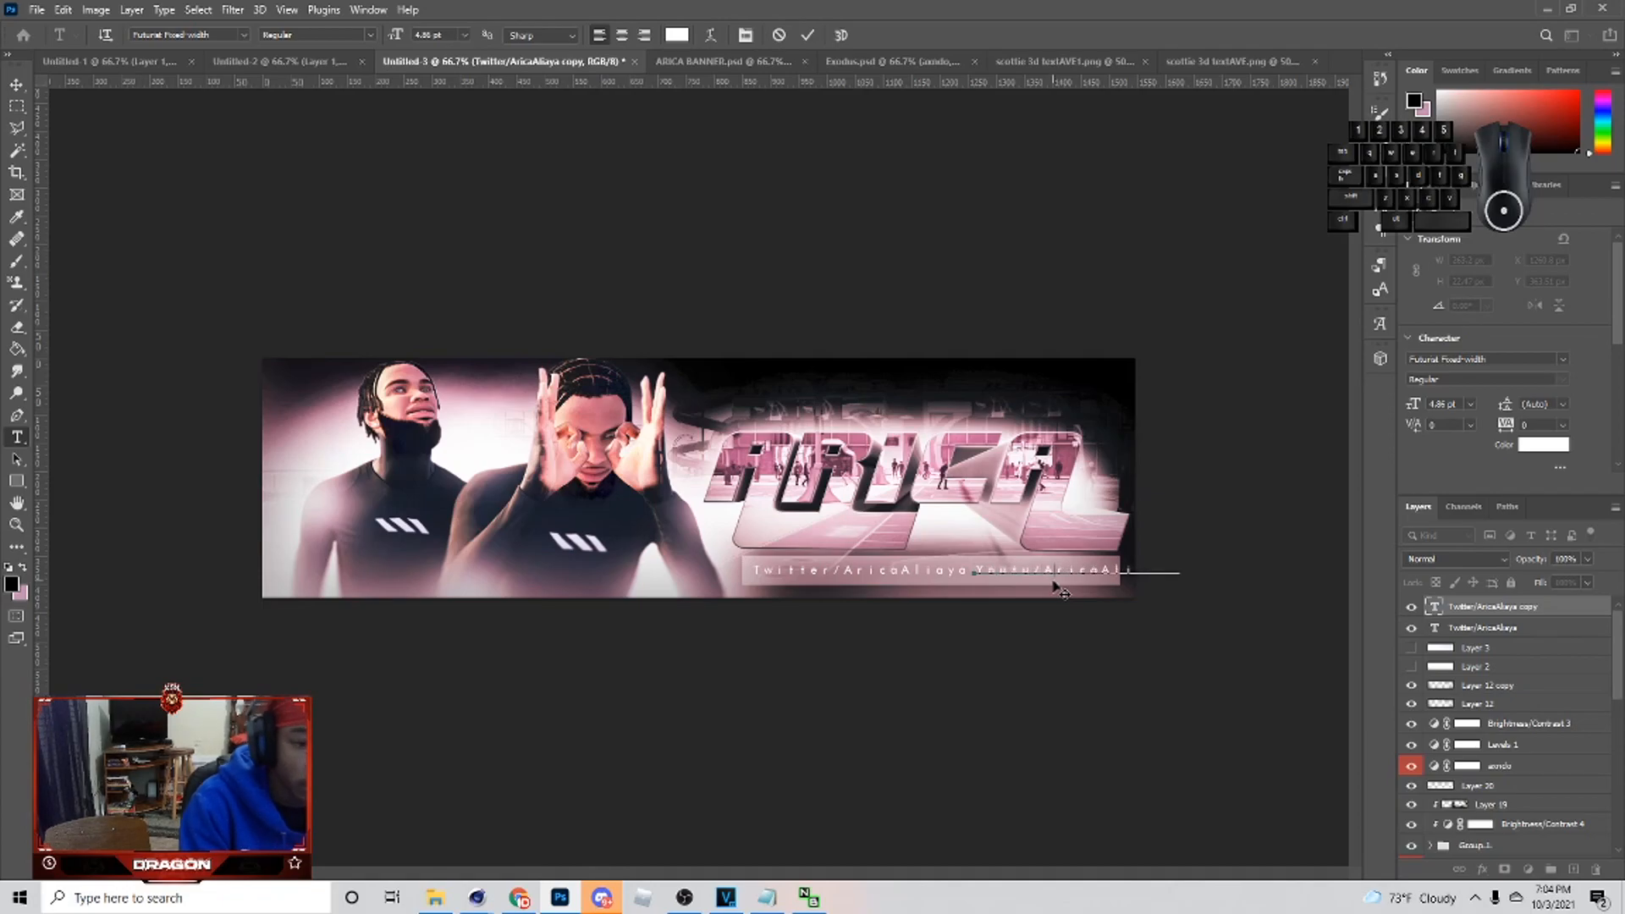
- Select the handle after "Youtube/", then open the YouTube channel linked on the Twitter profile and copy its channel name
{"action": "left_click_drag", "start_coordinate": [1066, 571], "coordinate": [981, 810]}
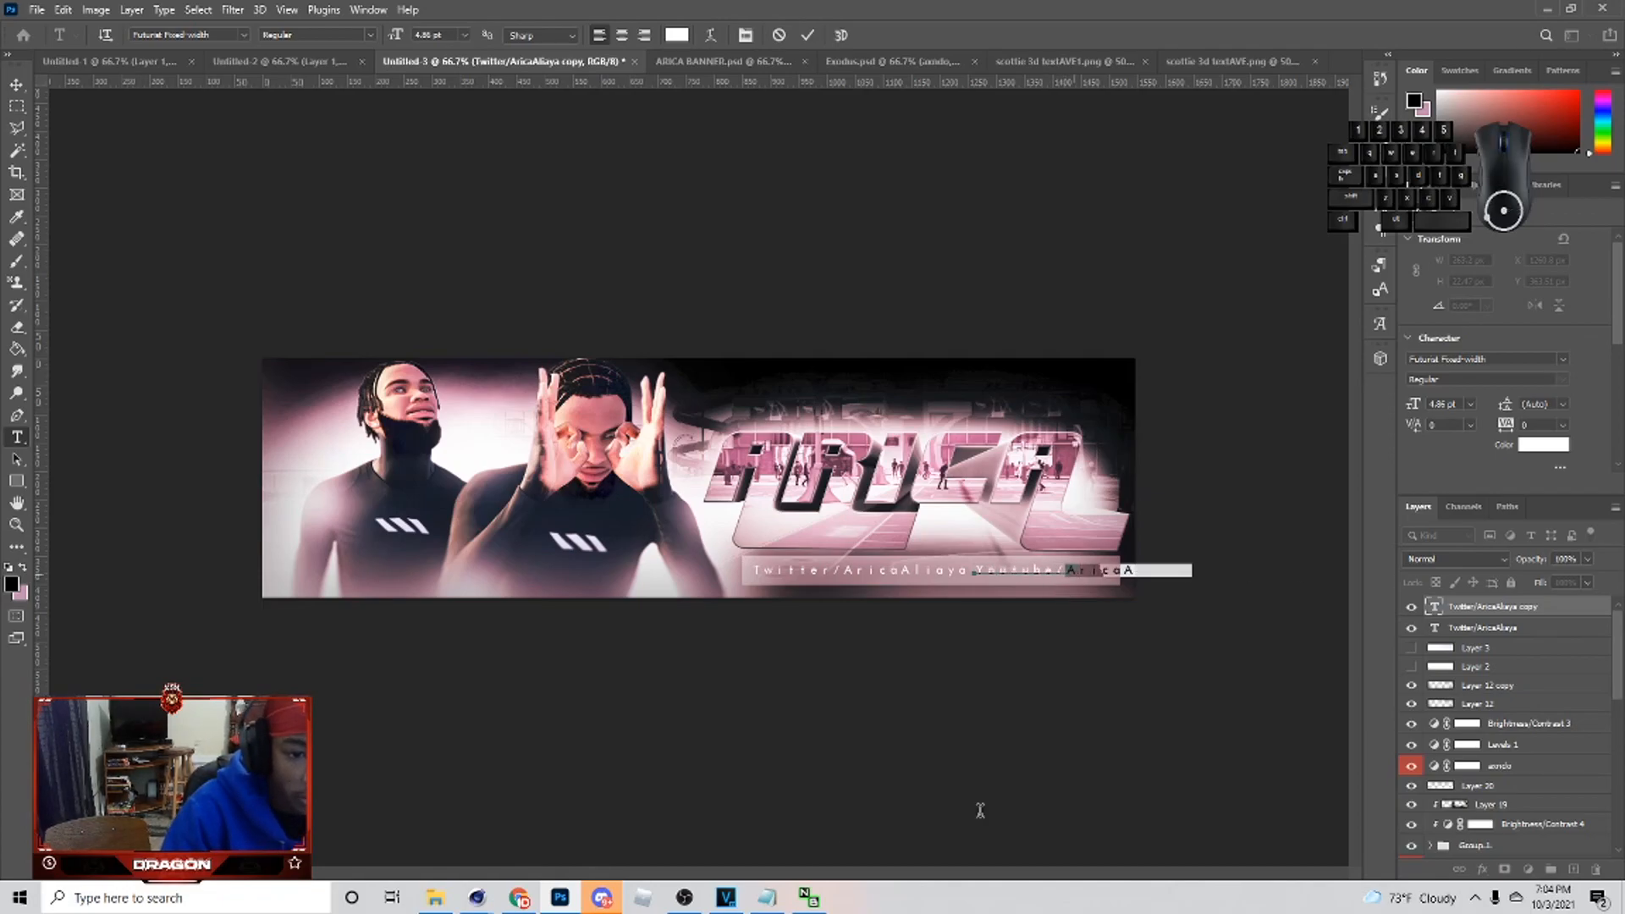
{"action": "left_click", "coordinate": [531, 900]}
{"action": "left_click", "coordinate": [688, 420]}
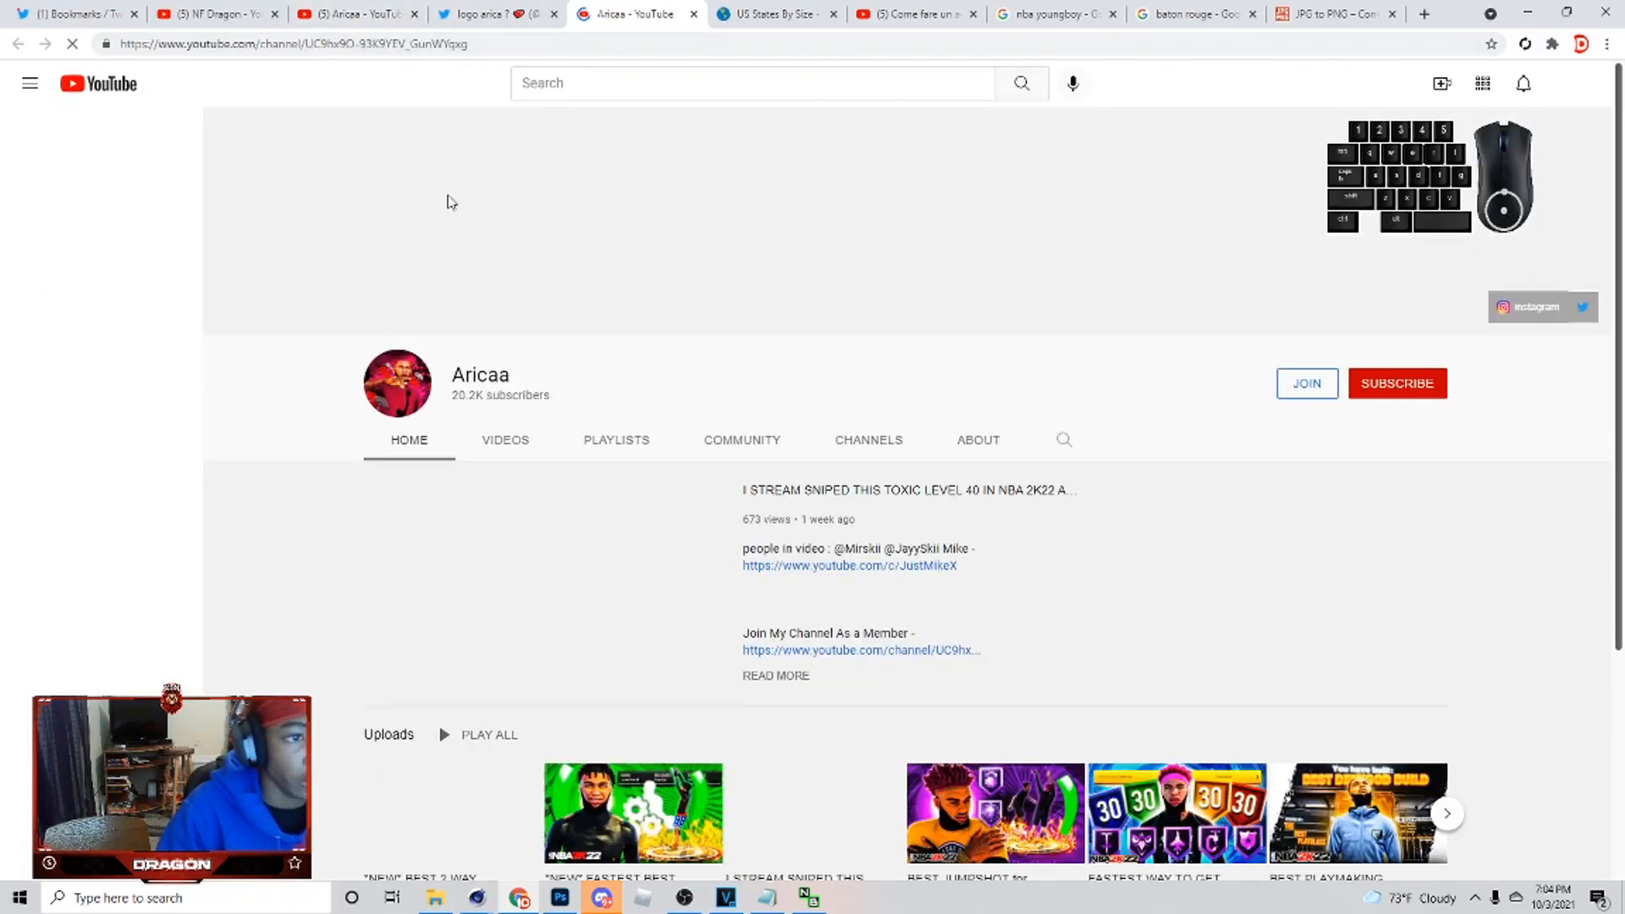
{"action": "double_click", "coordinate": [480, 374]}
{"action": "key", "text": "ctrl+c"}
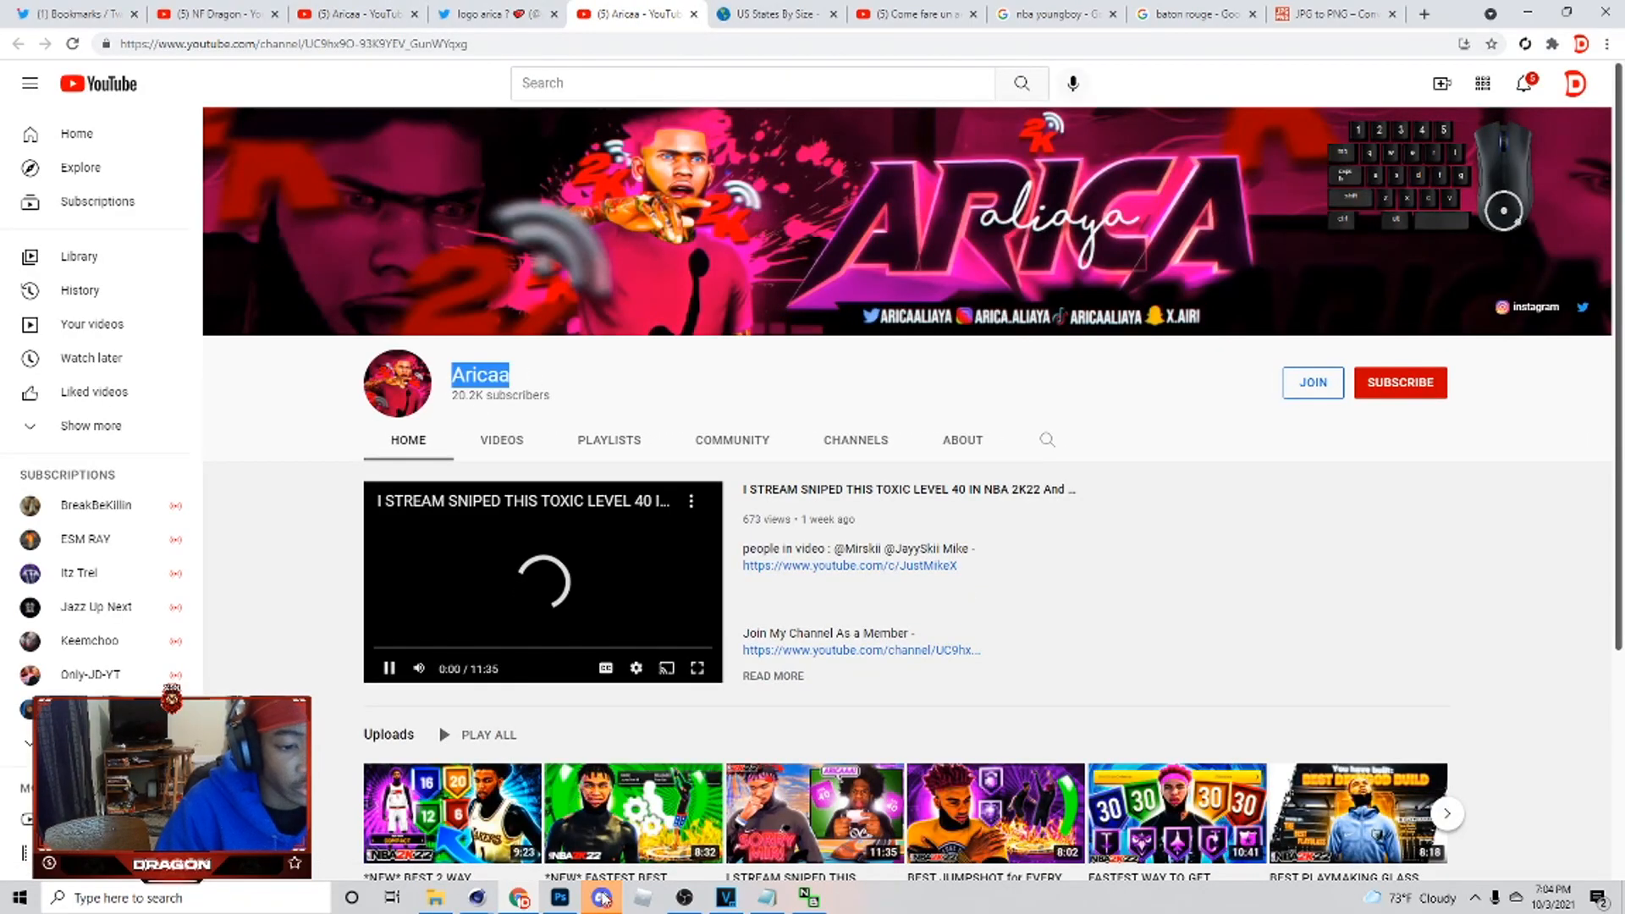
- Return to Photoshop and replace the selected handle after "Youtube/" with the copied channel name
{"action": "left_click", "coordinate": [602, 898]}
{"action": "left_click", "coordinate": [561, 898]}
{"action": "key", "text": "ctrl+v"}
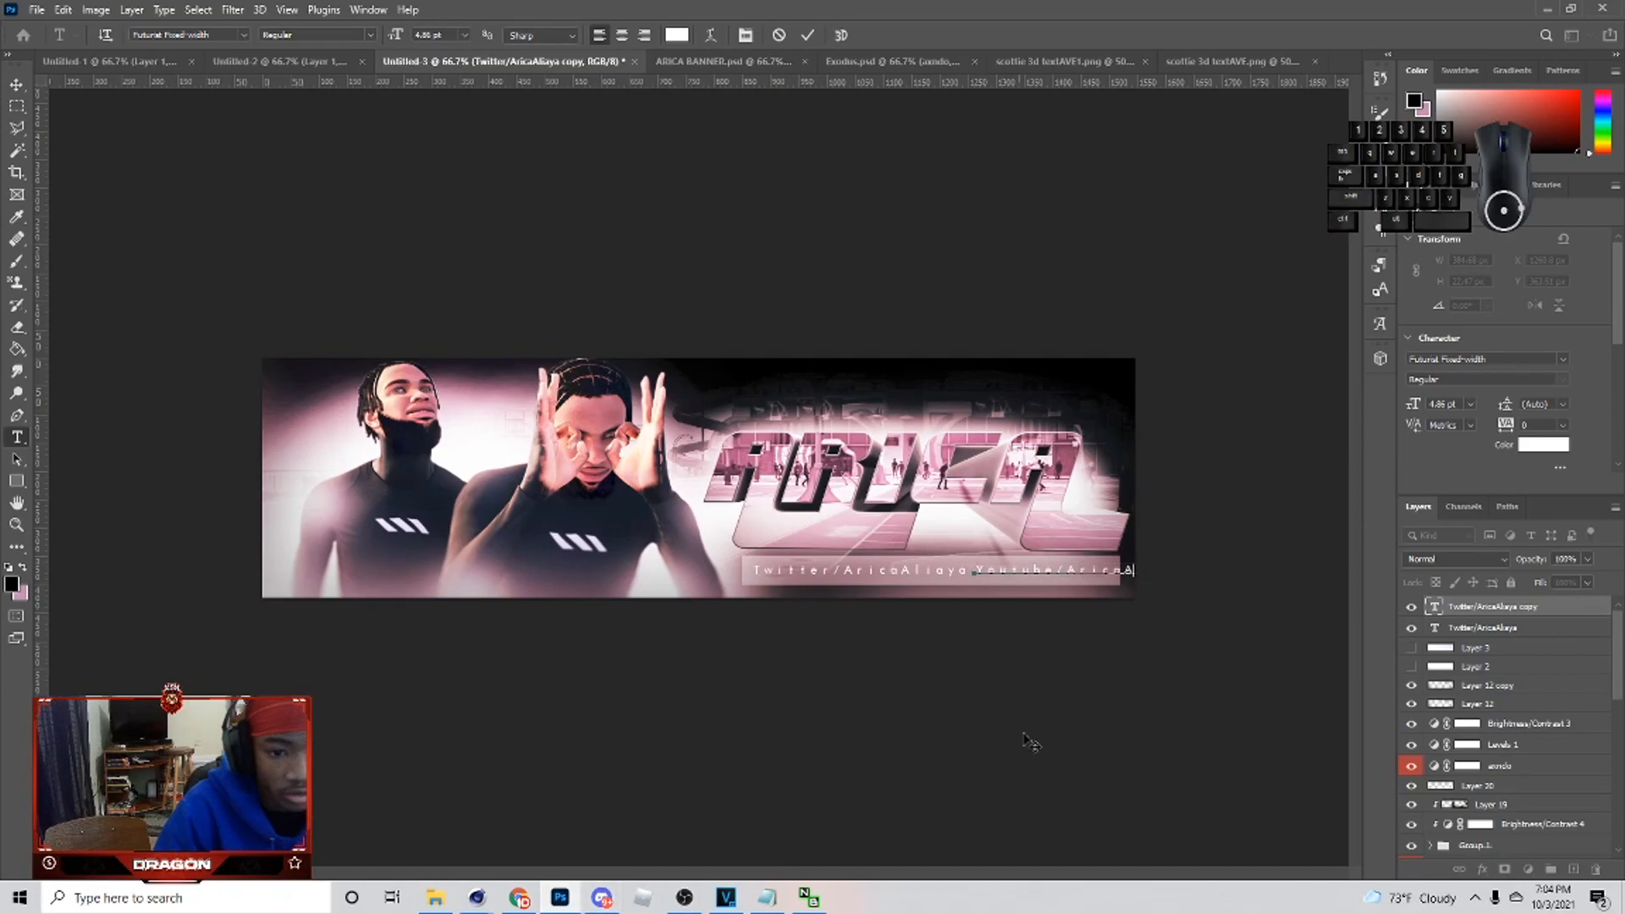
{"action": "key", "text": "ctrl+Return"}
- Select both social labels and scale them together to about 95% so they fit inside the bar
{"action": "key", "text": "v"}
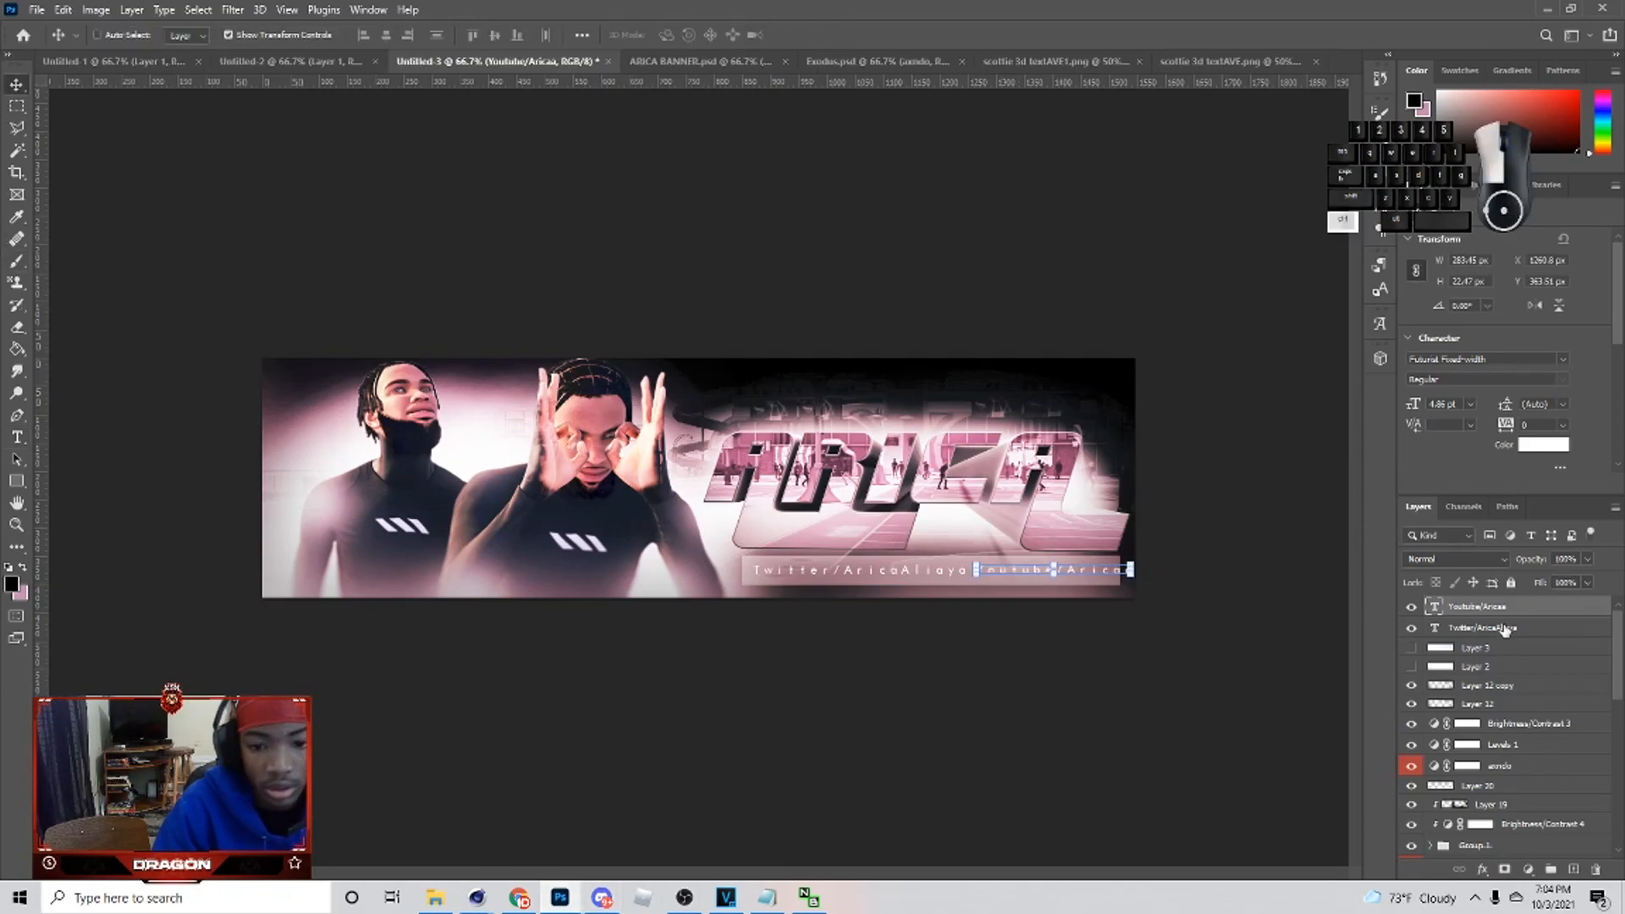
{"action": "left_click", "coordinate": [1503, 628], "text": "ctrl"}
{"action": "left_click_drag", "start_coordinate": [1130, 571], "coordinate": [1096, 575]}
{"action": "key", "text": "Return"}
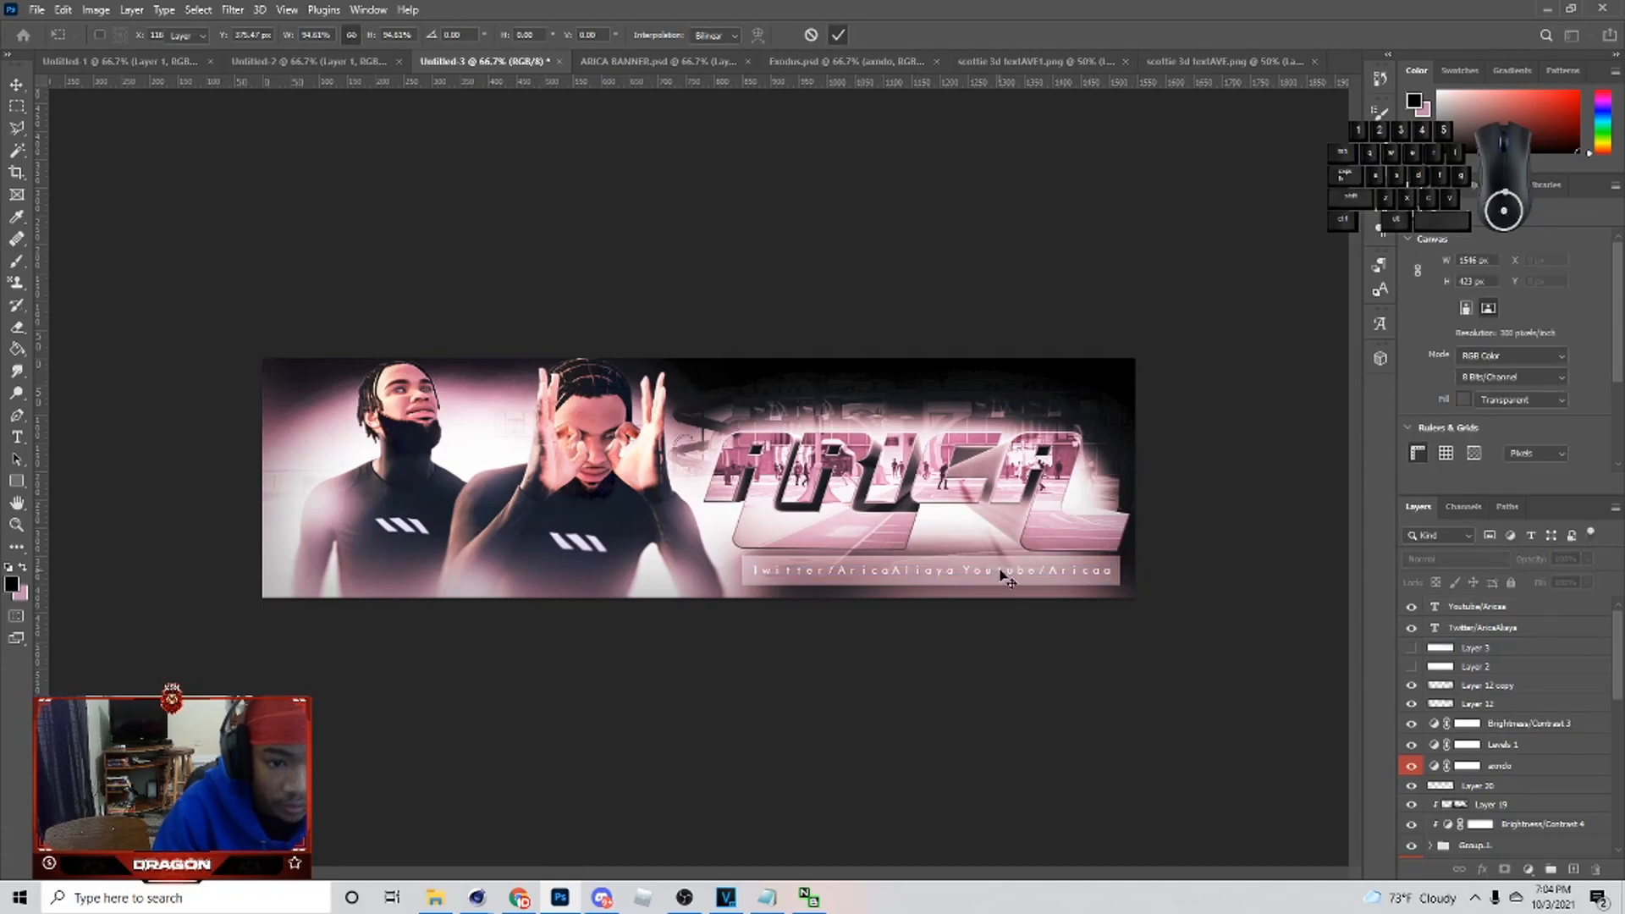
- Reselect both social labels and enlarge them together to about 101% to fill the bar's width
{"action": "left_click", "coordinate": [1003, 572]}
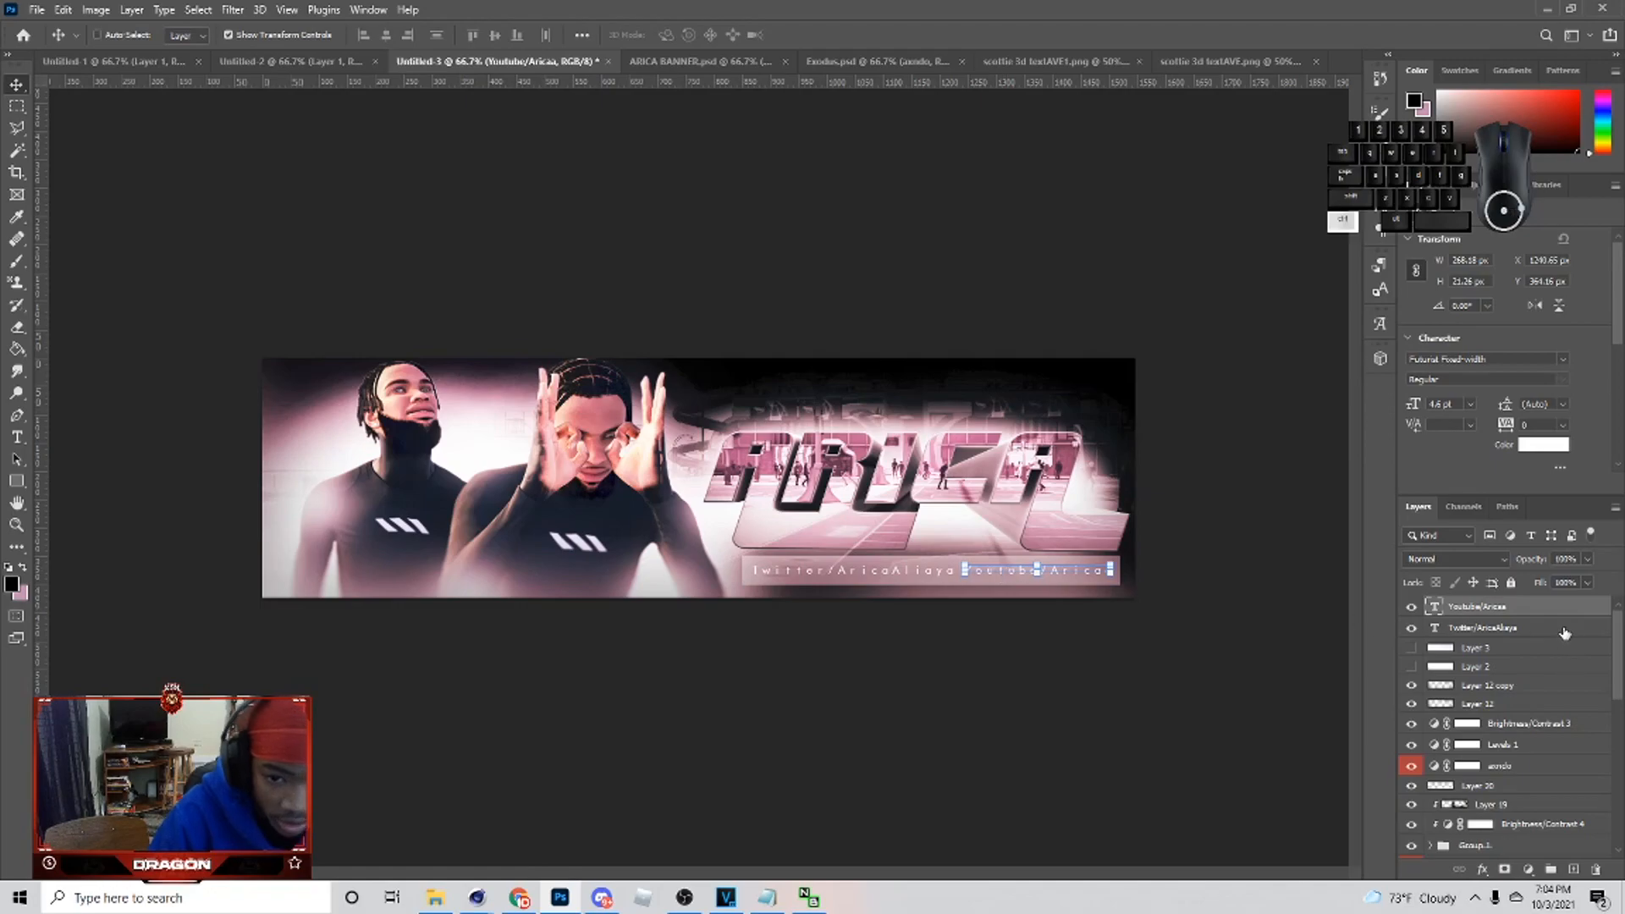
{"action": "left_click", "coordinate": [1098, 578]}
{"action": "left_click_drag", "start_coordinate": [1077, 577], "coordinate": [1075, 584]}
{"action": "key", "text": "Escape"}
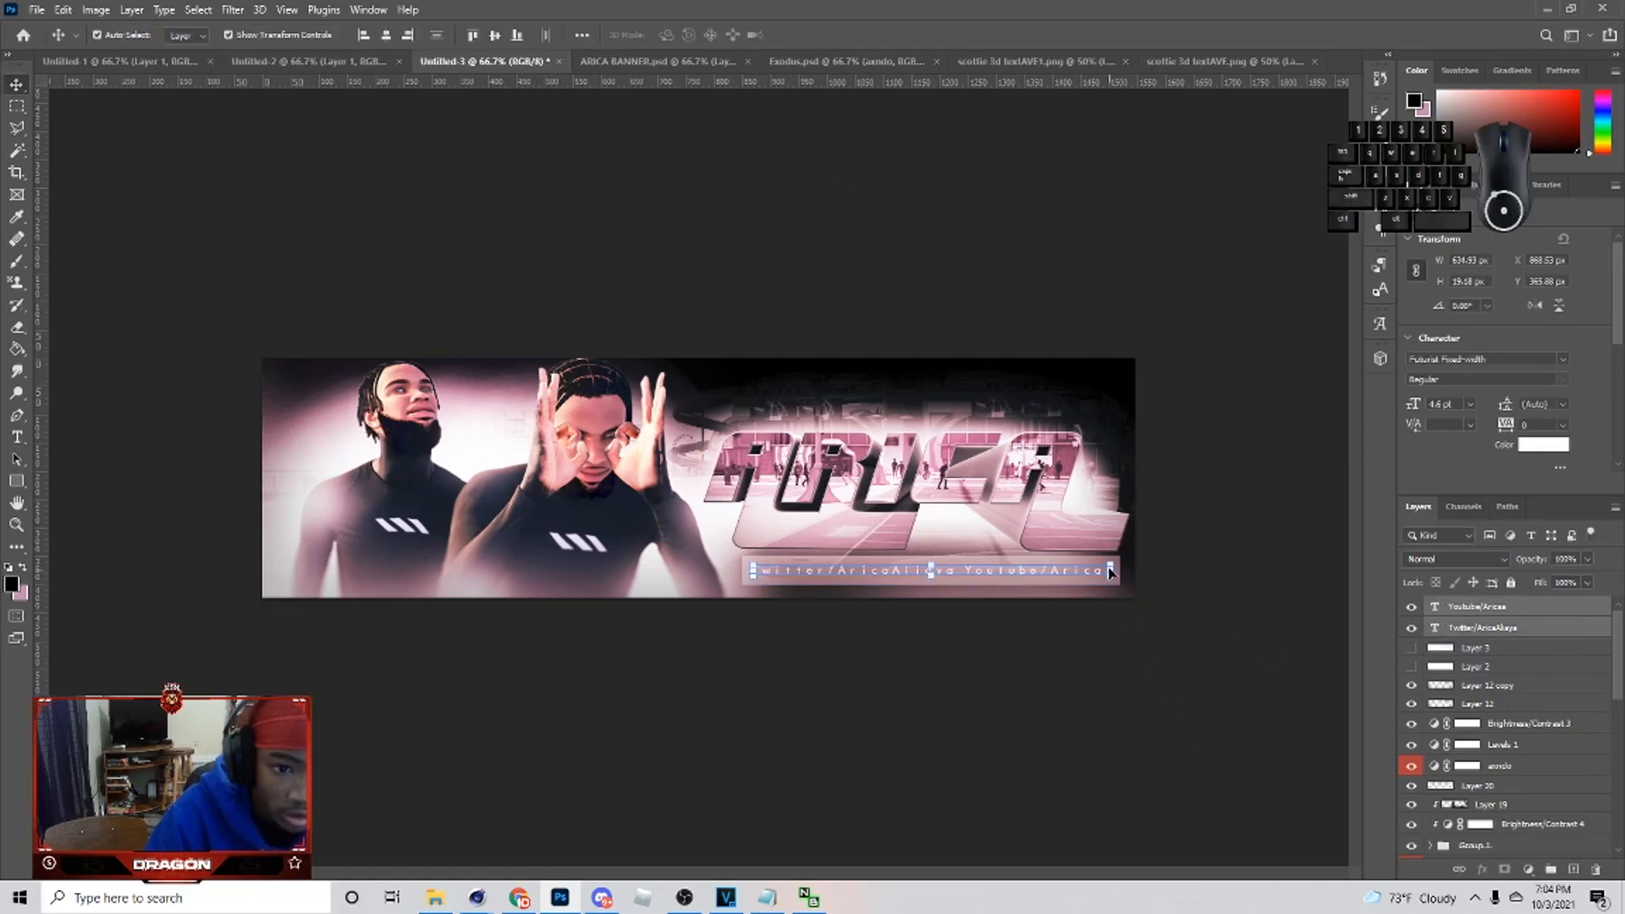
{"action": "left_click", "coordinate": [1113, 572]}
{"action": "left_click_drag", "start_coordinate": [1089, 572], "coordinate": [1086, 572]}
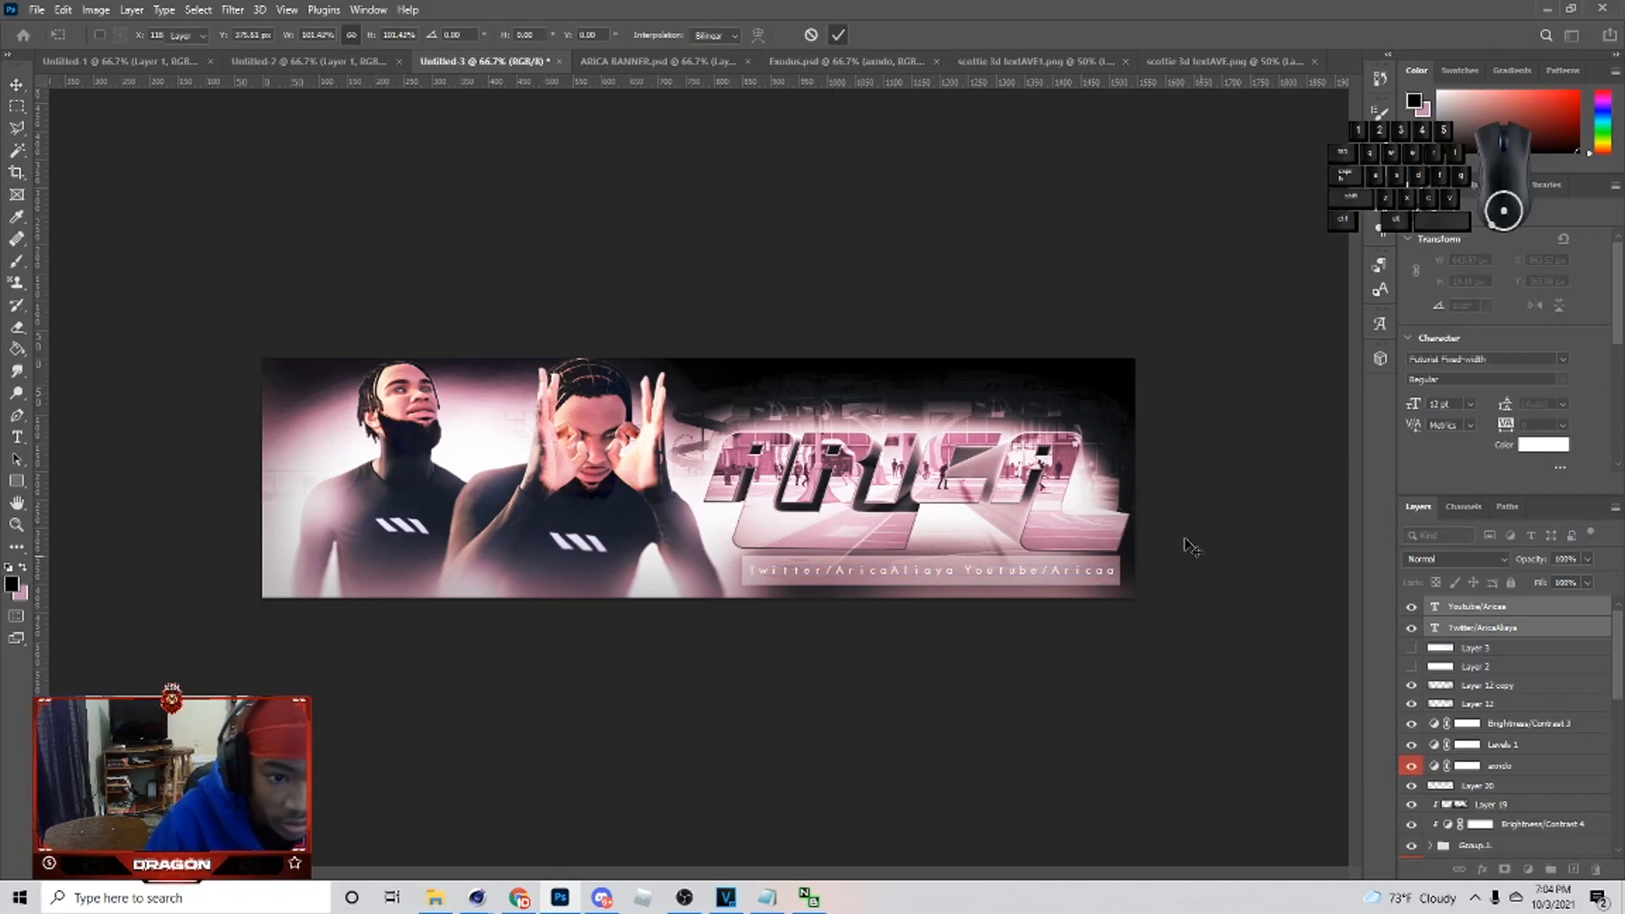
{"action": "left_click", "coordinate": [1186, 571]}
- Duplicate the Twitter label and move the copy above the ARICA text
{"action": "left_click", "coordinate": [1015, 586]}
{"action": "left_click", "coordinate": [1016, 572]}
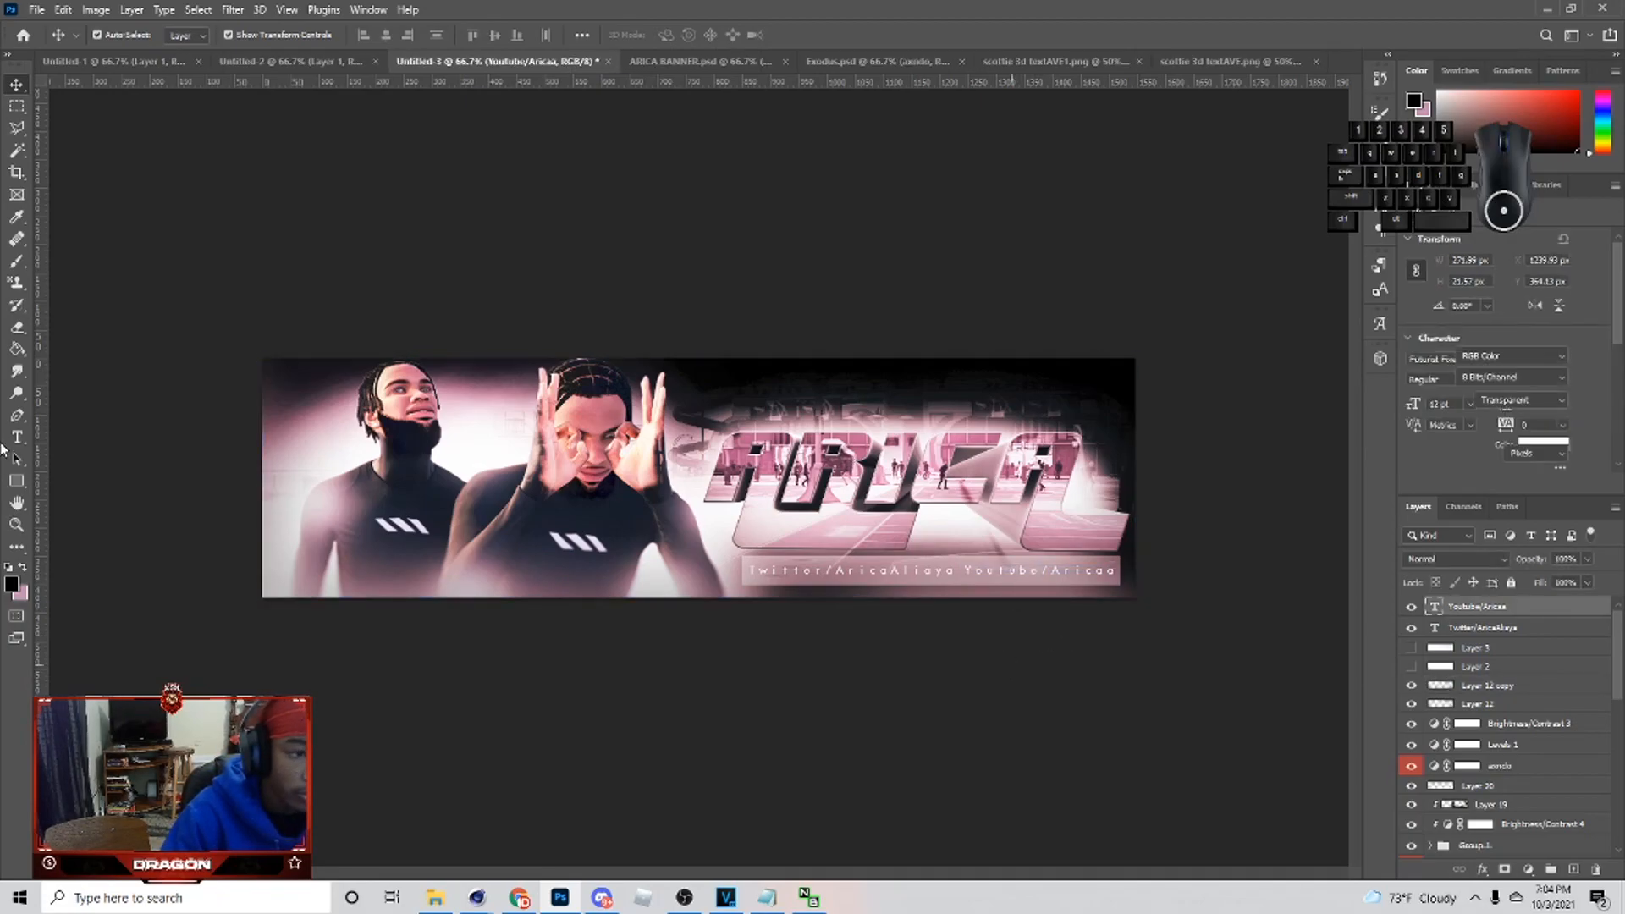
{"action": "left_click", "coordinate": [156, 441]}
{"action": "left_click", "coordinate": [910, 570]}
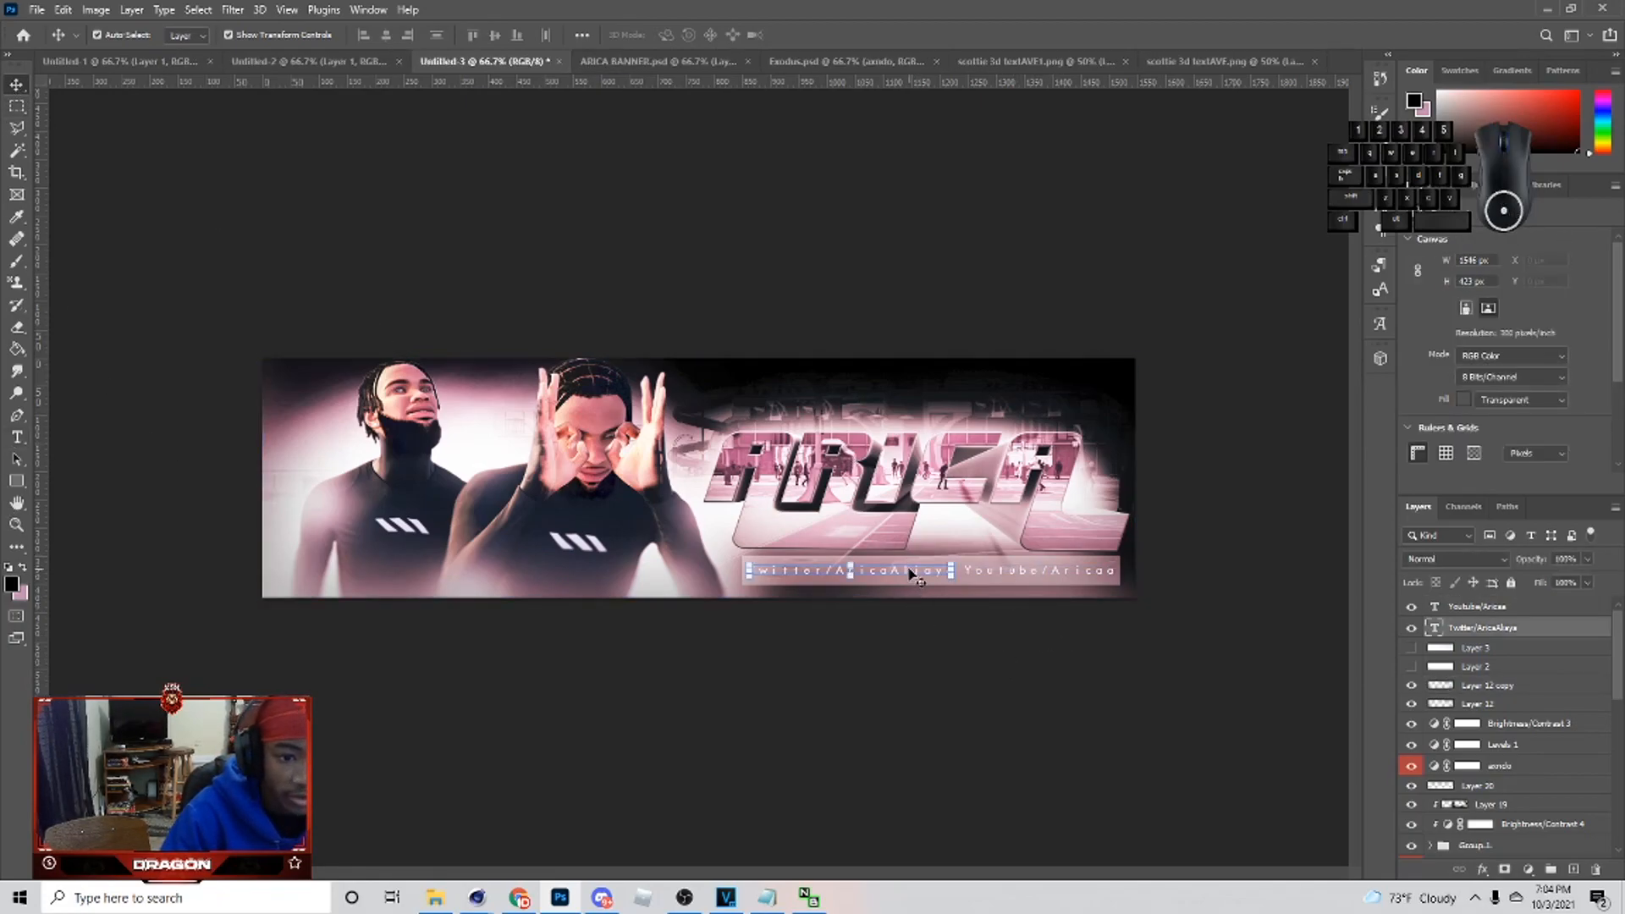
{"action": "key", "text": "ctrl+j"}
{"action": "left_click_drag", "start_coordinate": [910, 570], "coordinate": [883, 389]}
- Replace the duplicated label's text with "20K Subscribers" and move the caption sideways toward the middle above the ARICA text
{"action": "key", "text": "p"}
{"action": "left_click", "coordinate": [17, 437]}
{"action": "left_click_drag", "start_coordinate": [747, 412], "coordinate": [956, 415]}
{"action": "left_click_drag", "start_coordinate": [747, 412], "coordinate": [1179, 440]}
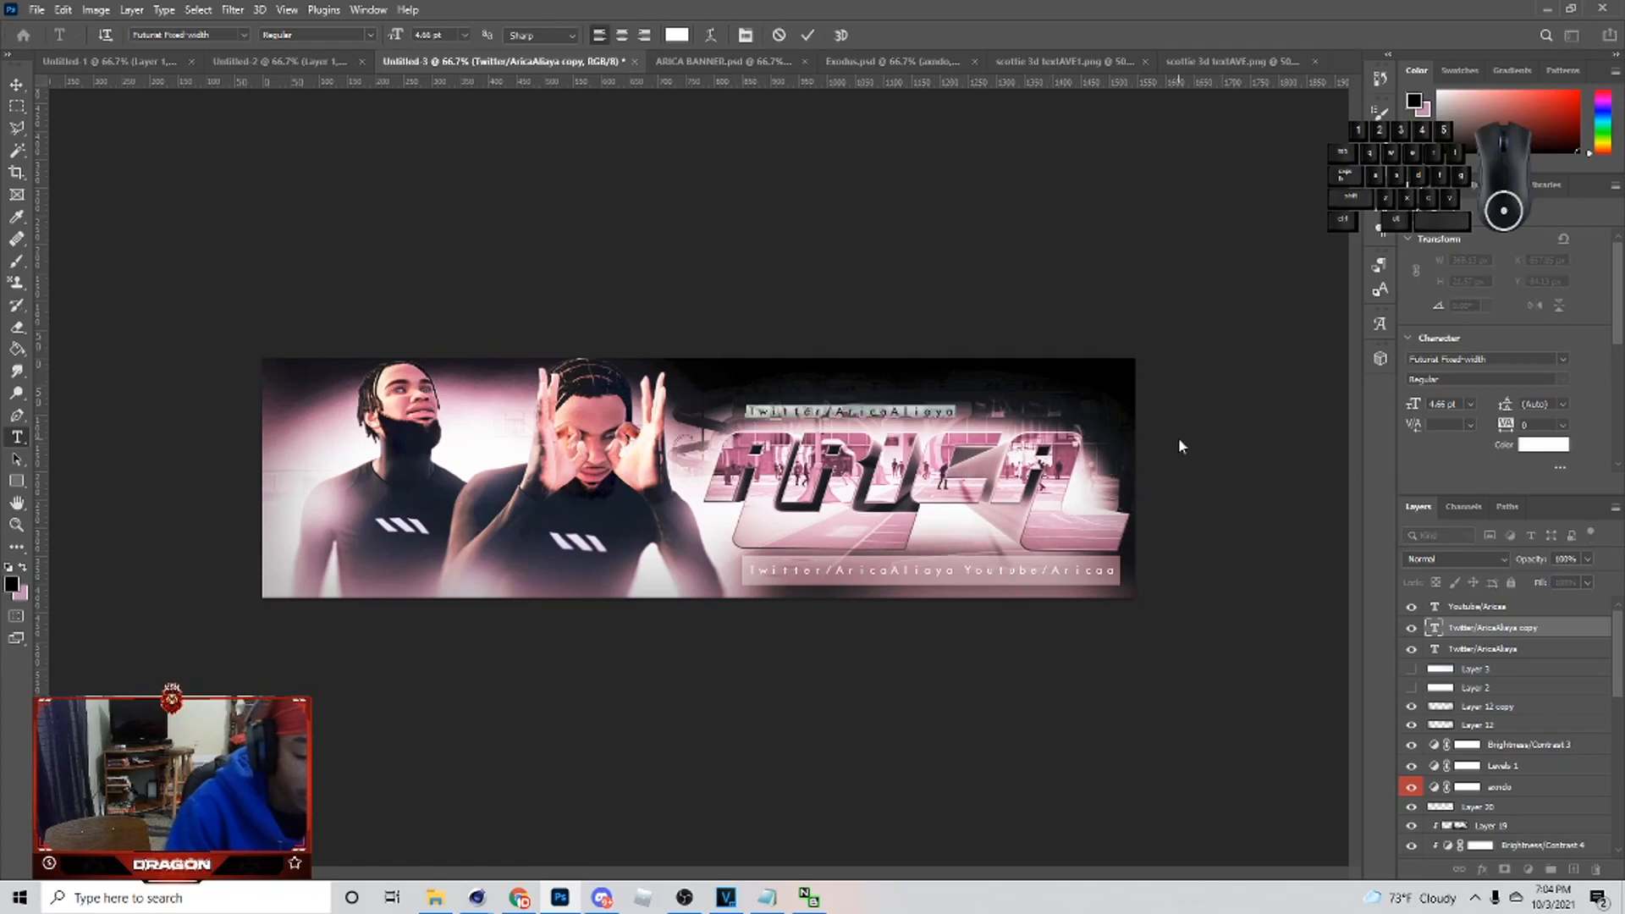
{"action": "type", "text": "2RKS"}
{"action": "key", "text": "Caps_Lock"}
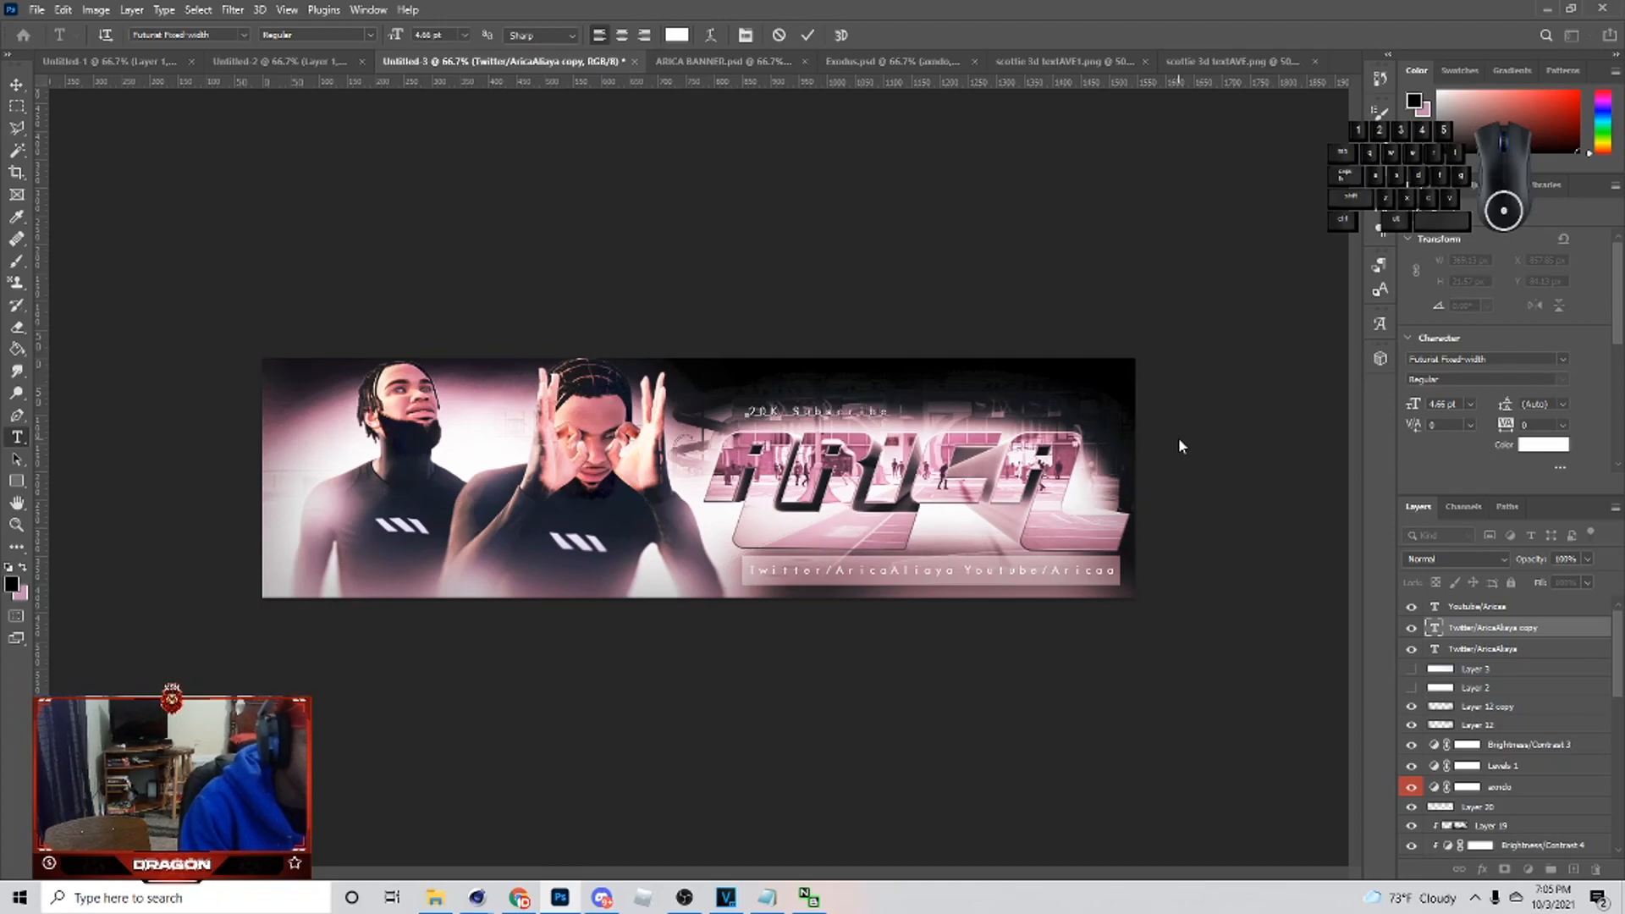
{"action": "left_click", "coordinate": [14, 83]}
{"action": "left_click_drag", "start_coordinate": [833, 413], "coordinate": [943, 417]}
- Select the ARICA text layer inside Group 1 and place a vertical guide through its horizontal centre
{"action": "left_click", "coordinate": [924, 507]}
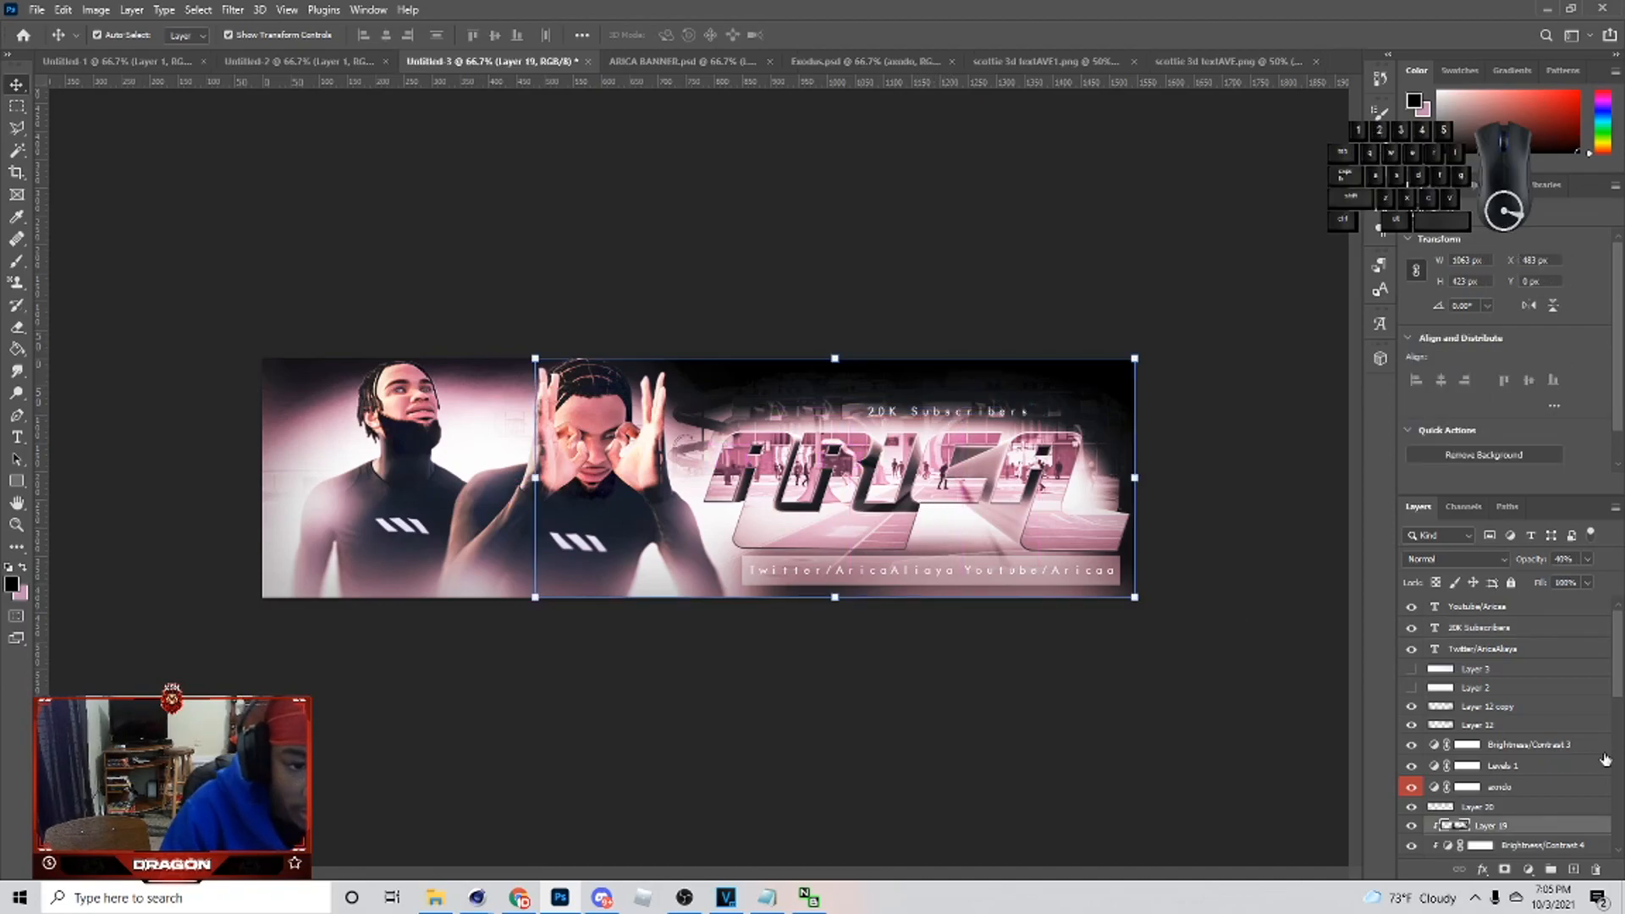
{"action": "scroll", "coordinate": [1473, 788], "scroll_direction": "down", "scroll_amount": 3}
{"action": "left_click", "coordinate": [1429, 804]}
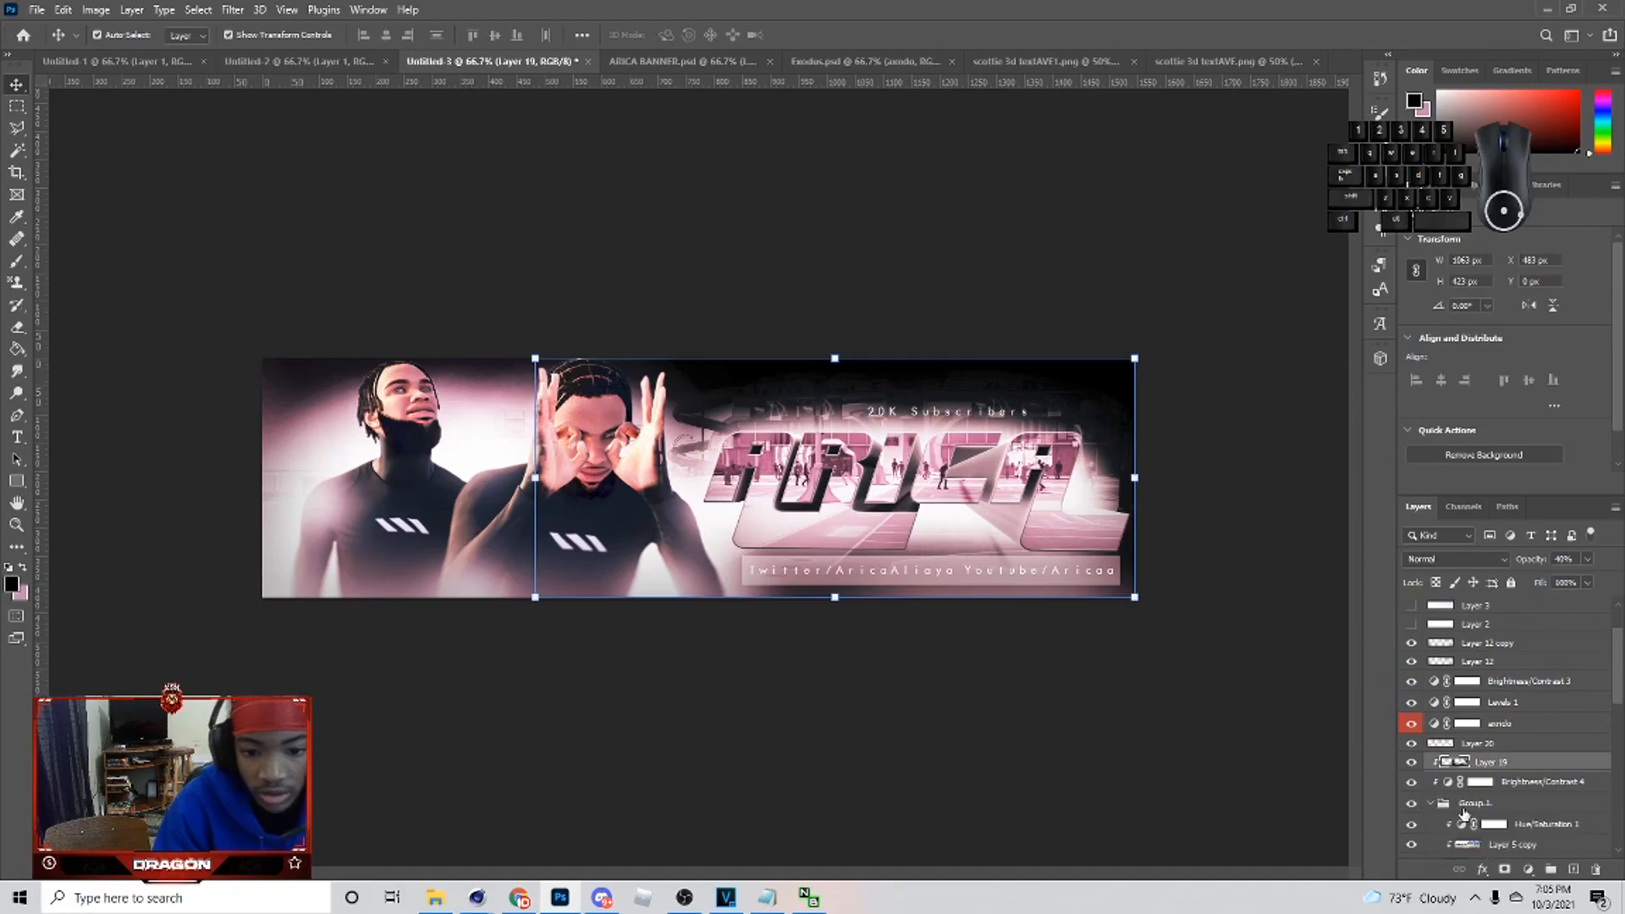
{"action": "scroll", "coordinate": [1473, 795], "scroll_direction": "down", "scroll_amount": 3}
{"action": "left_click", "coordinate": [1490, 816]}
{"action": "left_click_drag", "start_coordinate": [41, 554], "coordinate": [916, 488]}
{"action": "key", "text": "ctrl+t"}
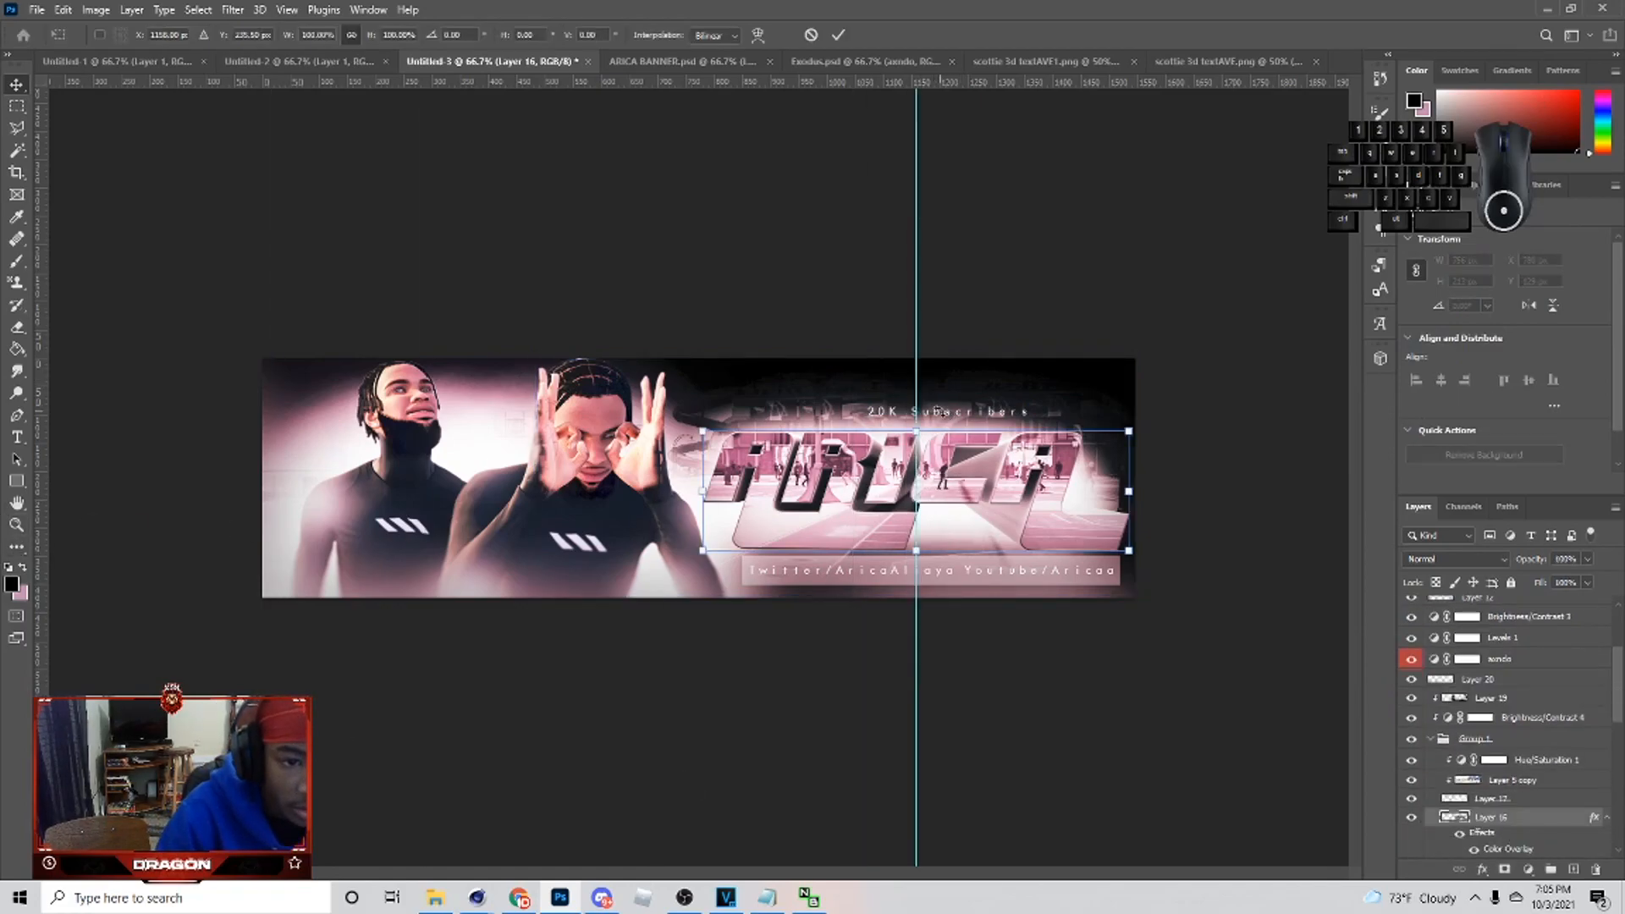
{"action": "key", "text": "Escape"}
- Centre the 20K Subscribers caption horizontally on the vertical guide
{"action": "left_click", "coordinate": [1026, 412]}
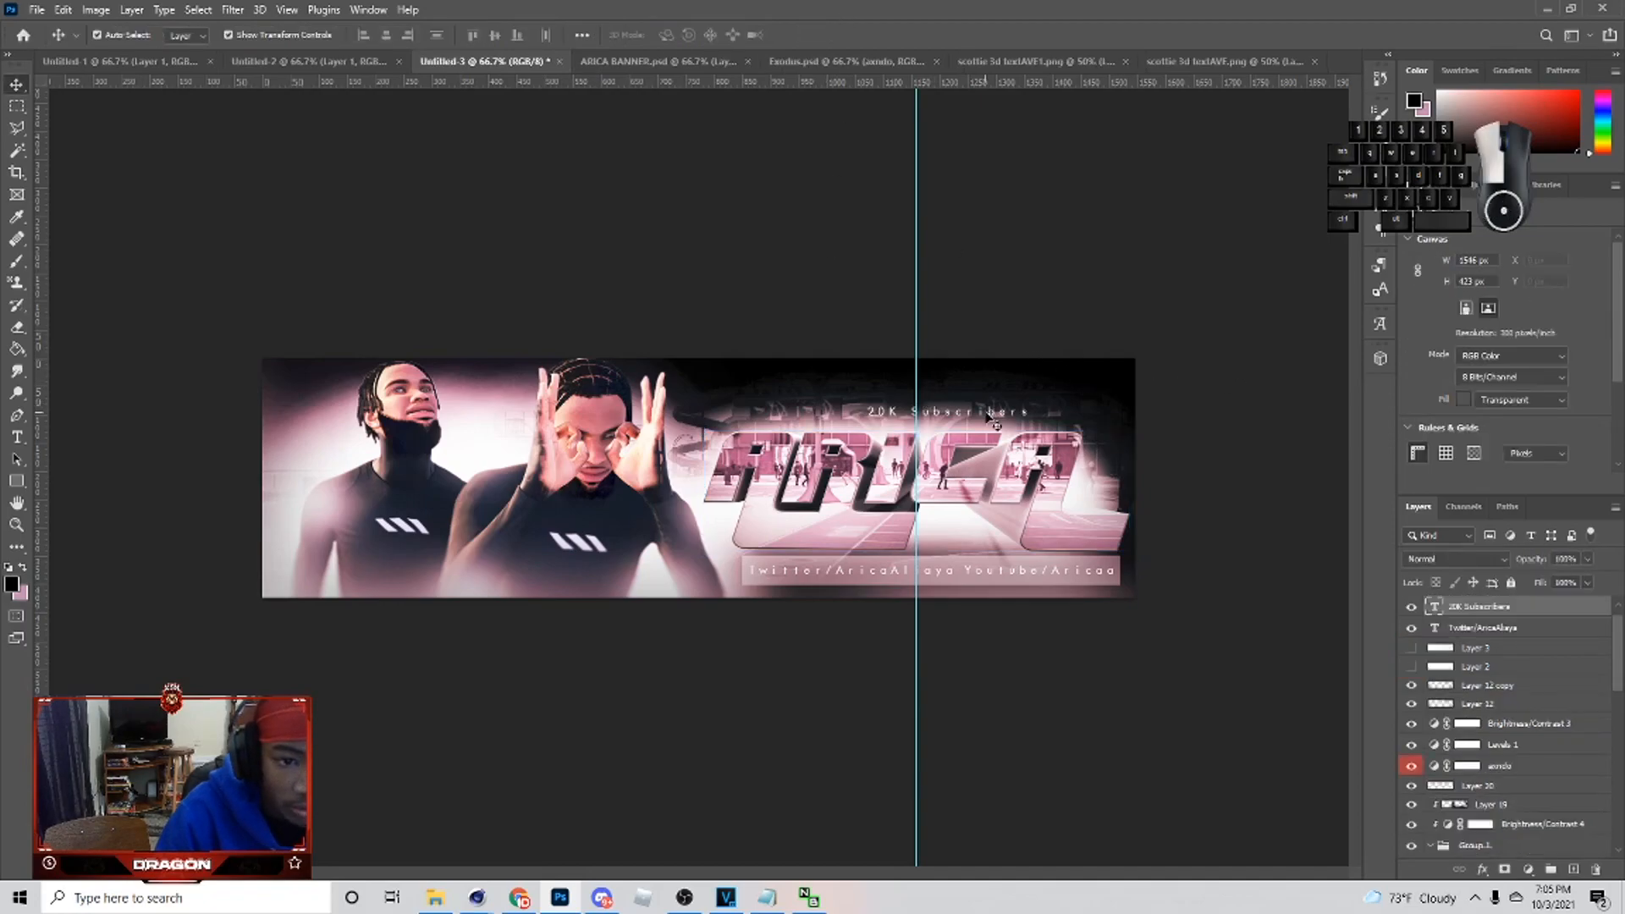
{"action": "key", "text": "ctrl+t"}
{"action": "left_click_drag", "start_coordinate": [1024, 412], "coordinate": [973, 414]}
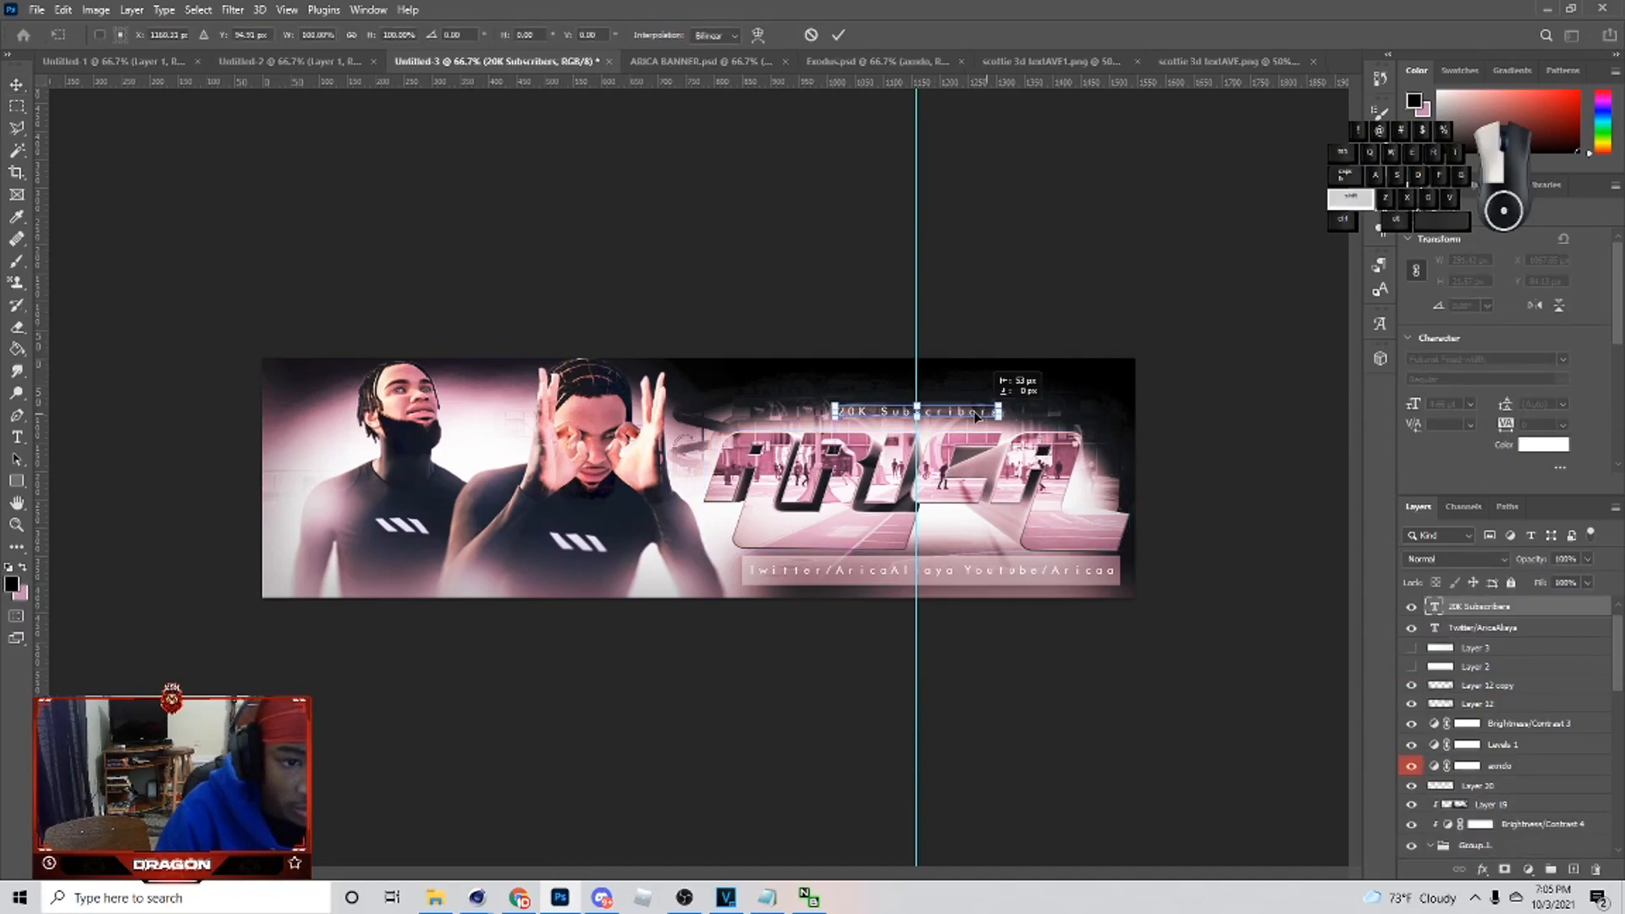
{"action": "left_click", "coordinate": [838, 34]}
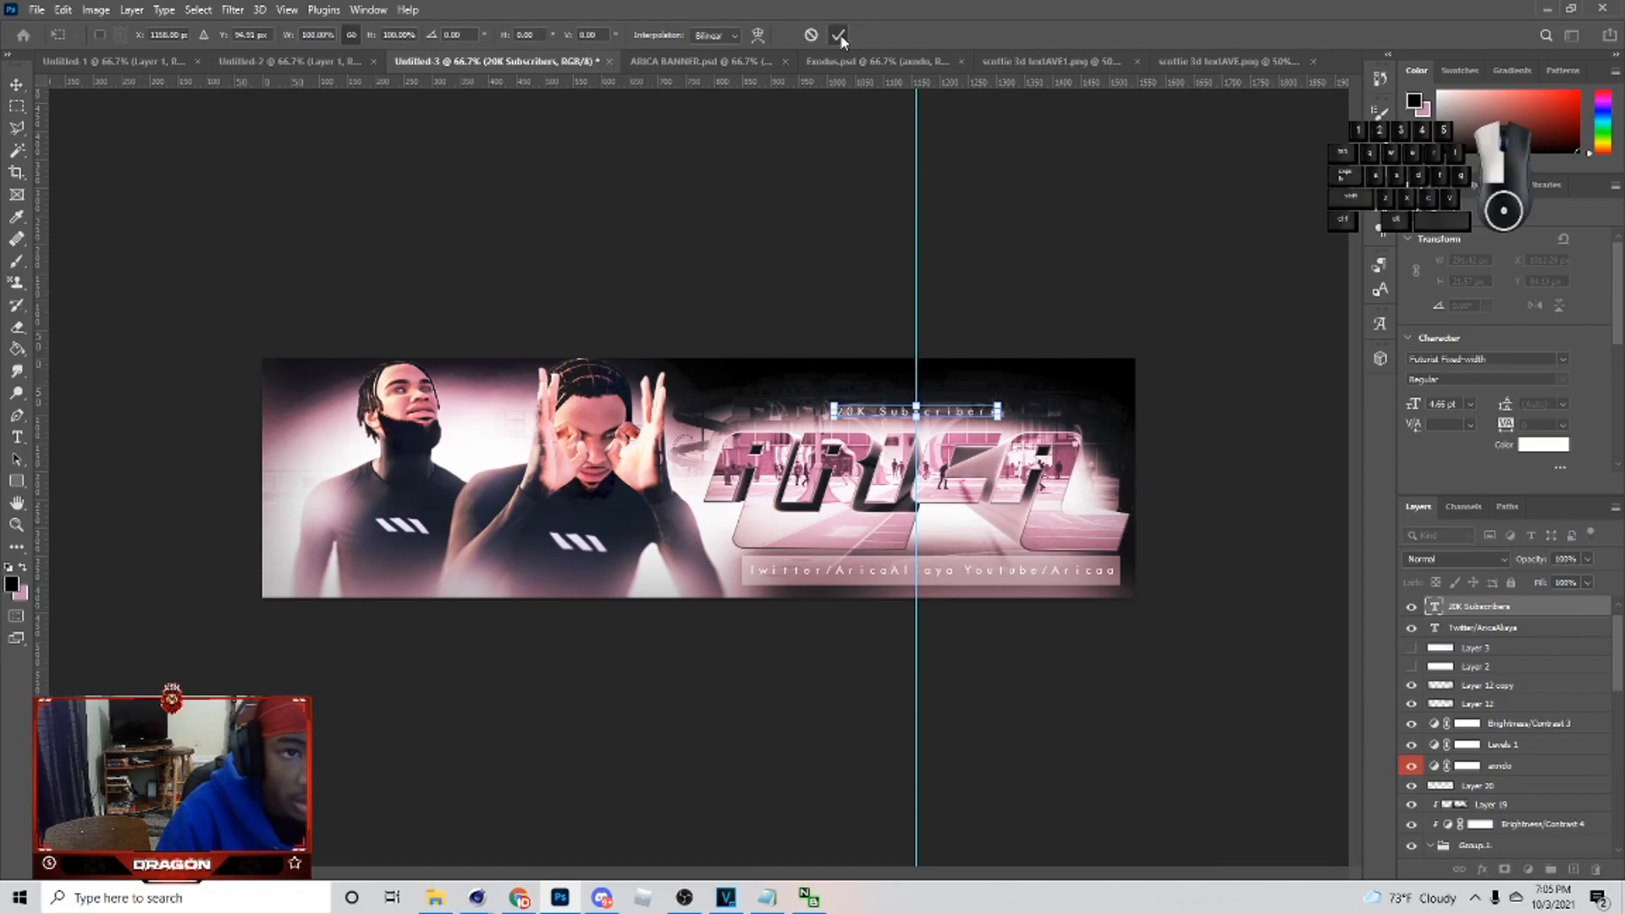
- Lock the full-canvas overlays Layer 12 copy and Layer 12 so they cannot be picked on the canvas
{"action": "left_click", "coordinate": [958, 567]}
{"action": "left_click", "coordinate": [950, 572]}
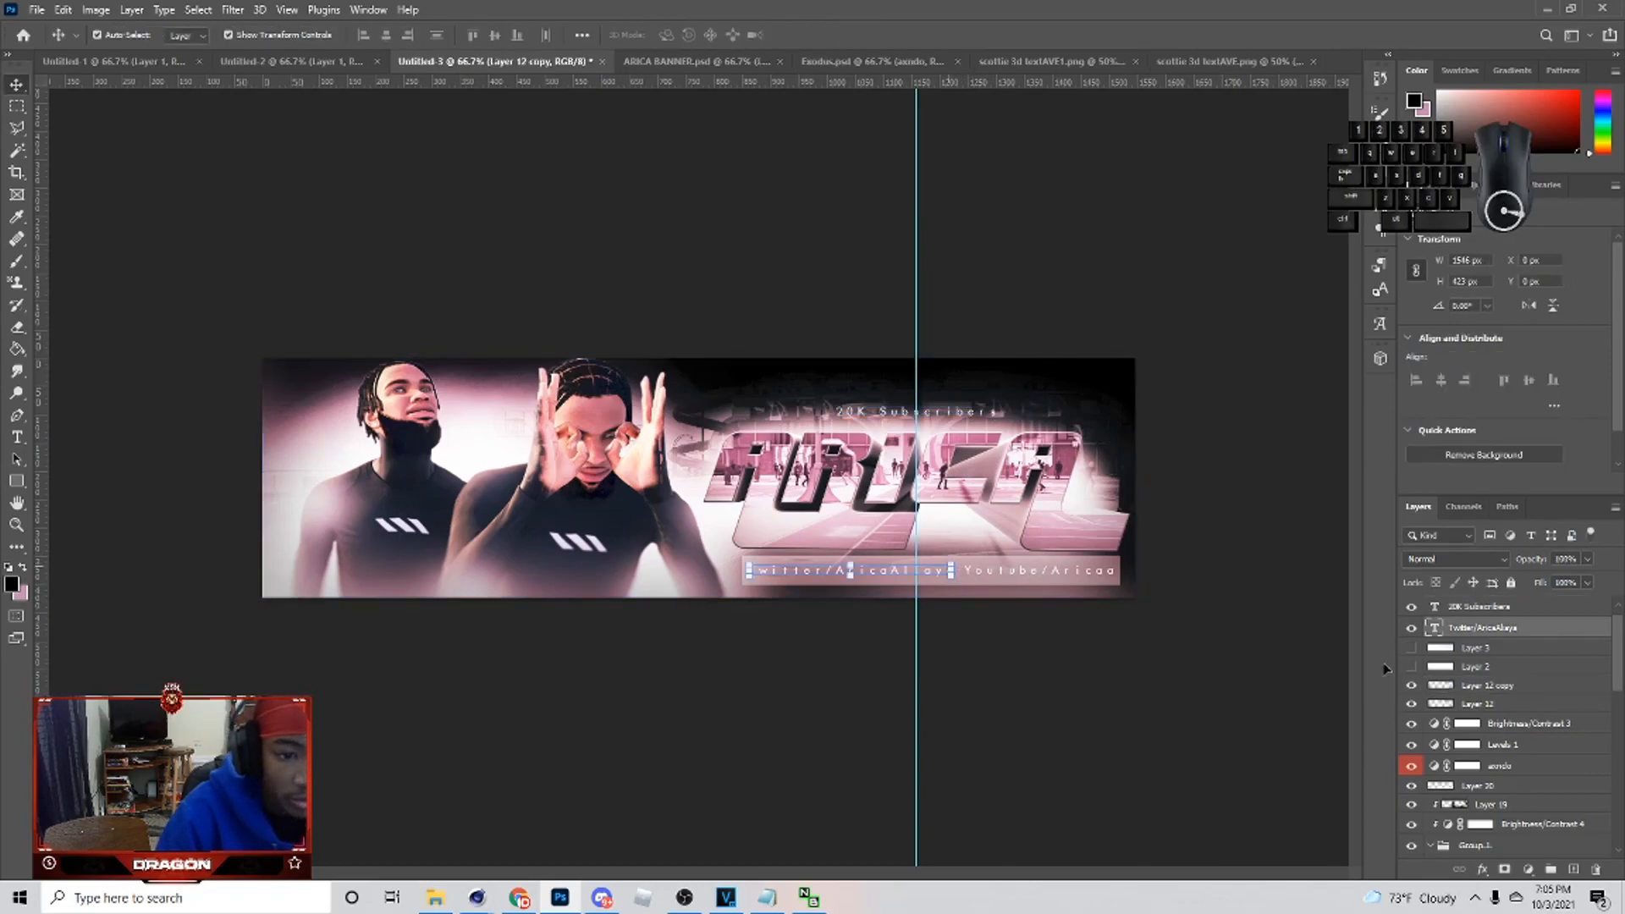
{"action": "left_click", "coordinate": [949, 573]}
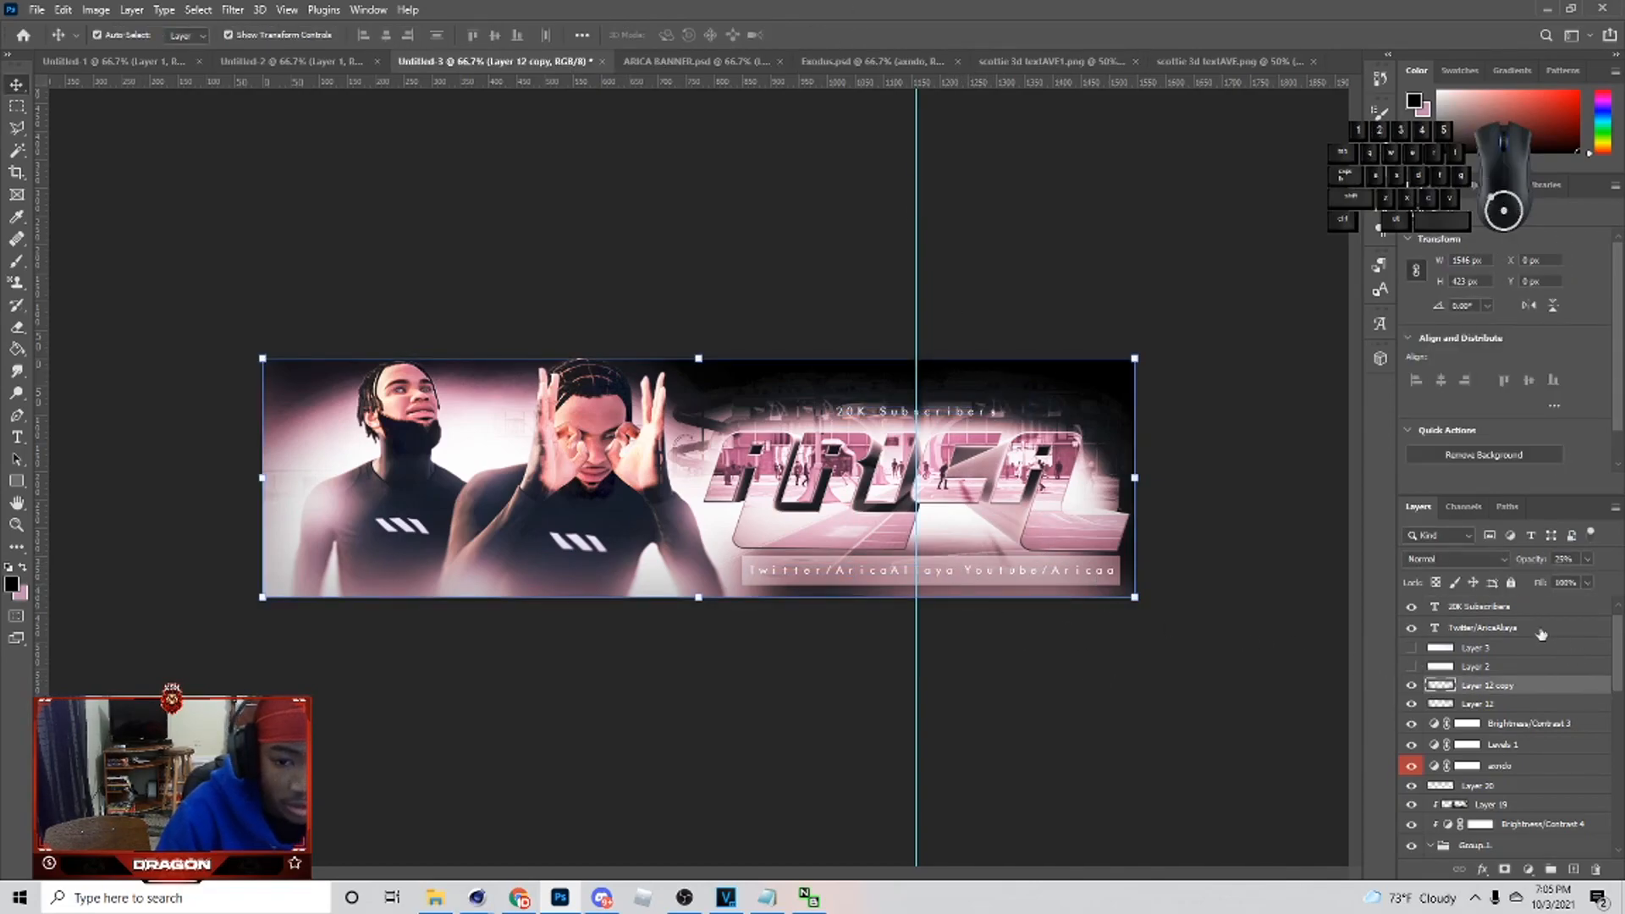
{"action": "left_click", "coordinate": [953, 570]}
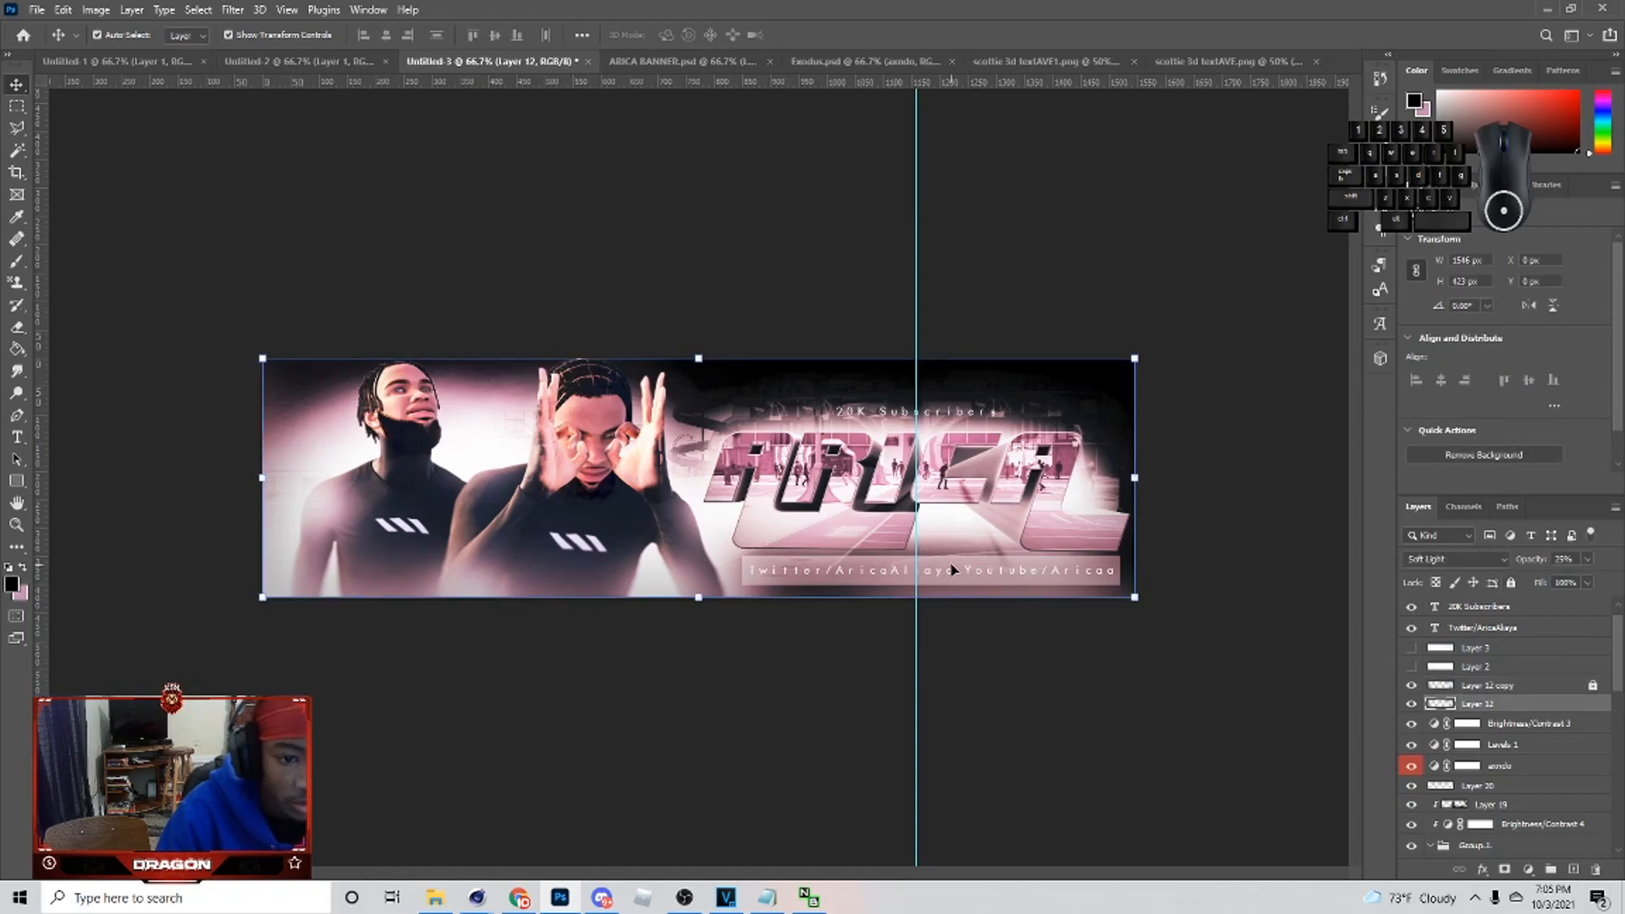
{"action": "left_click", "coordinate": [1511, 583]}
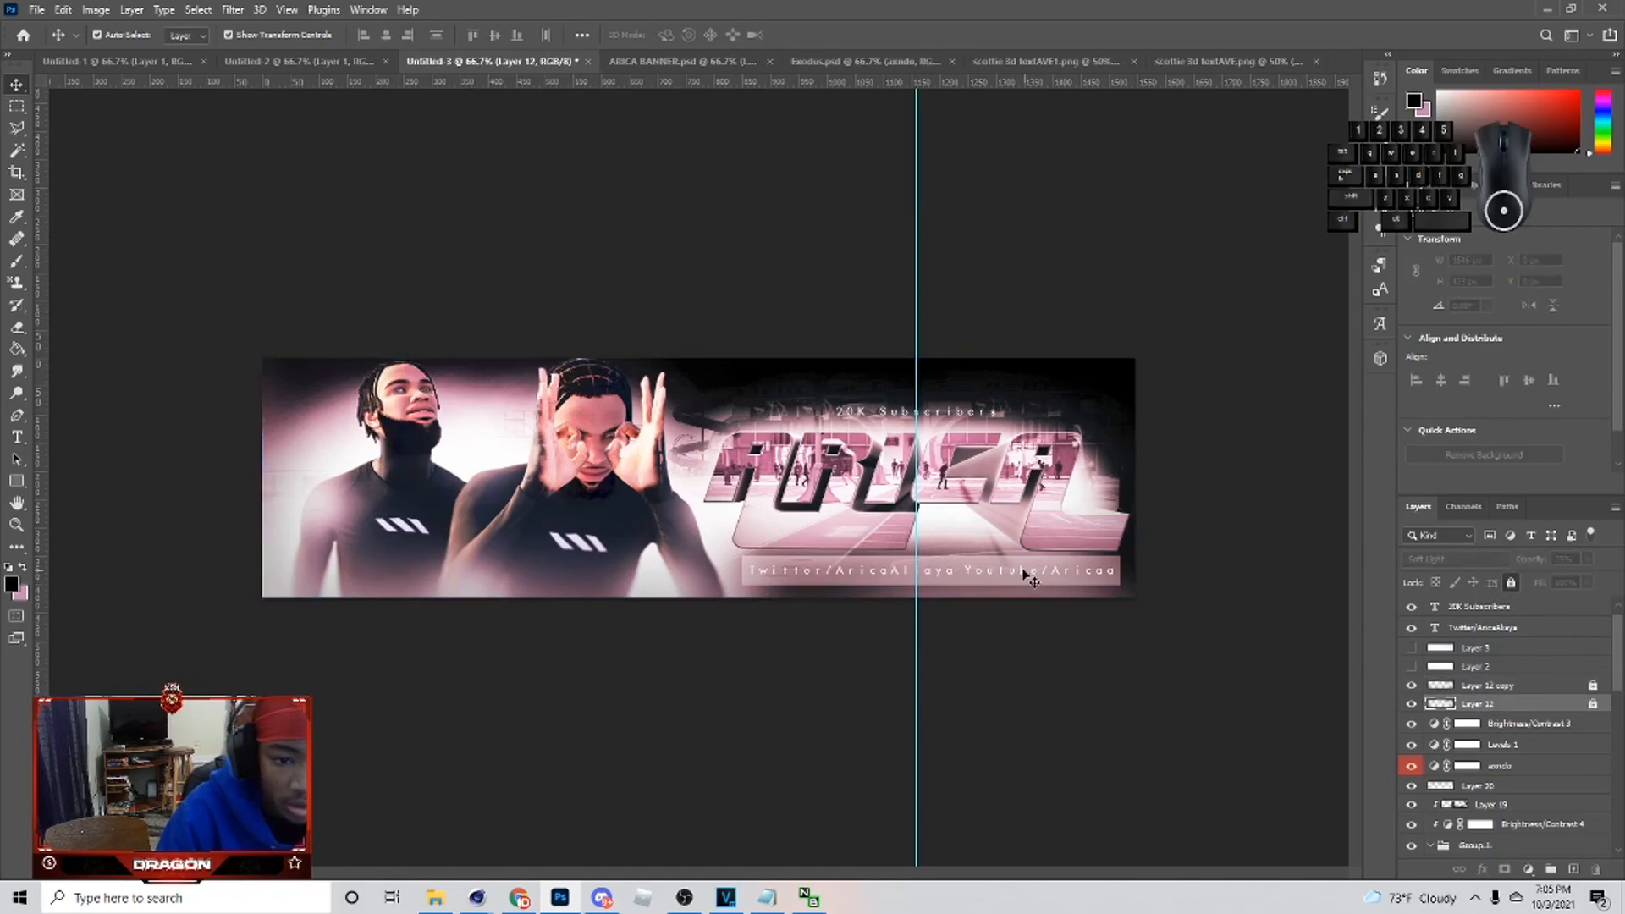
- Duplicate the translucent bar behind the social labels and move the copy up behind the 20K Subscribers caption
{"action": "left_click", "coordinate": [959, 568]}
{"action": "key", "text": "ctrl+j"}
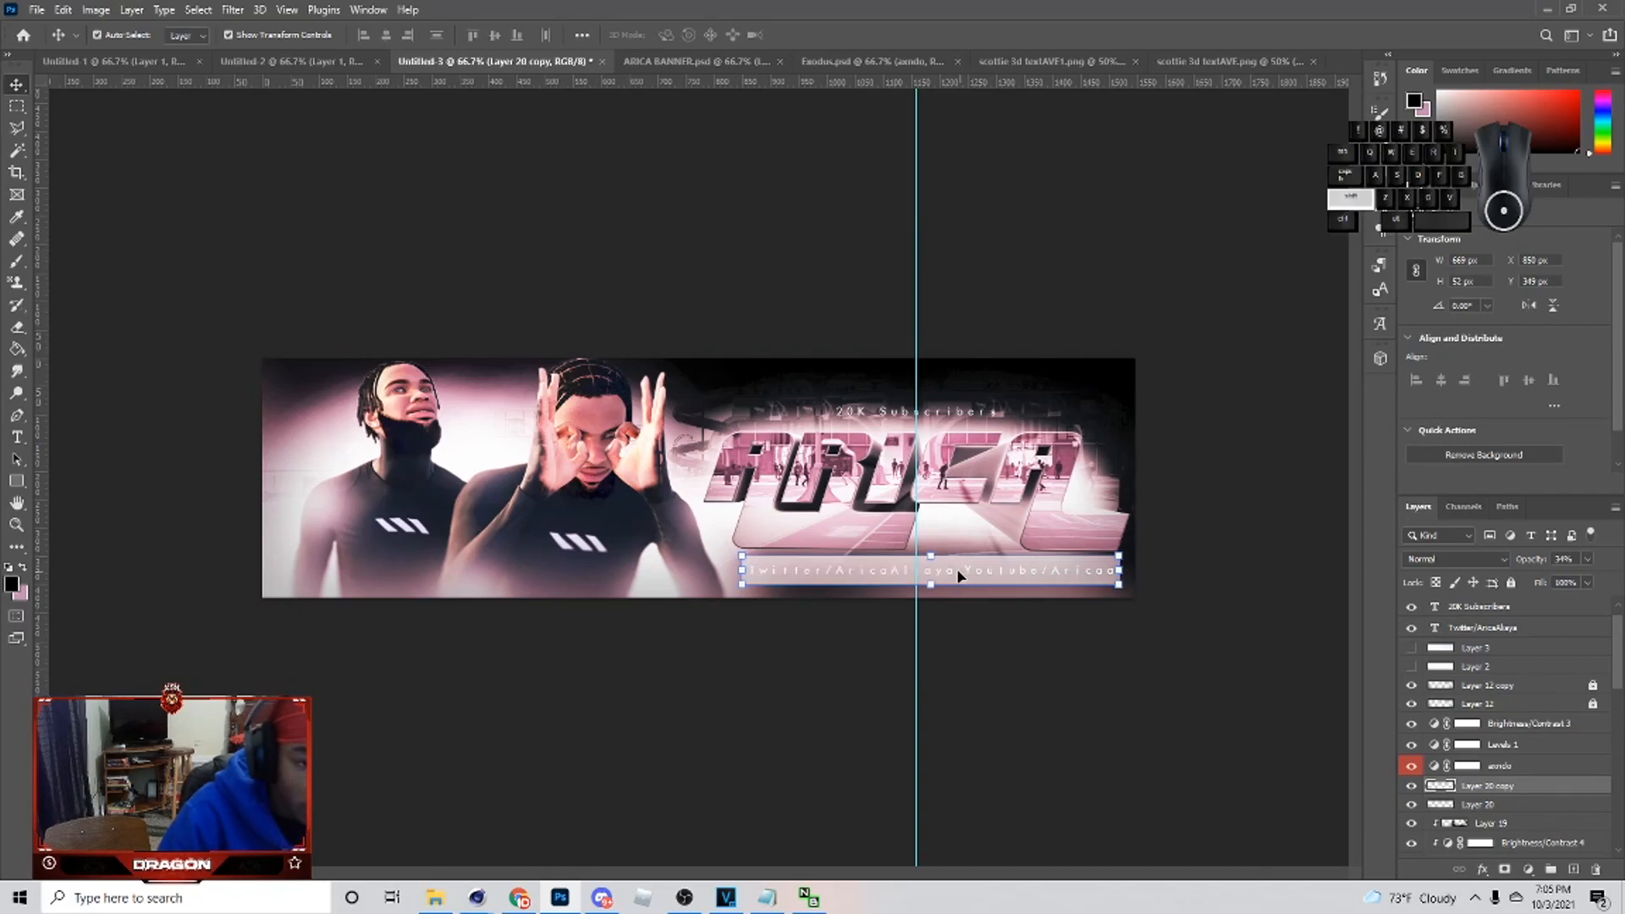
{"action": "left_click_drag", "start_coordinate": [959, 575], "coordinate": [938, 412]}
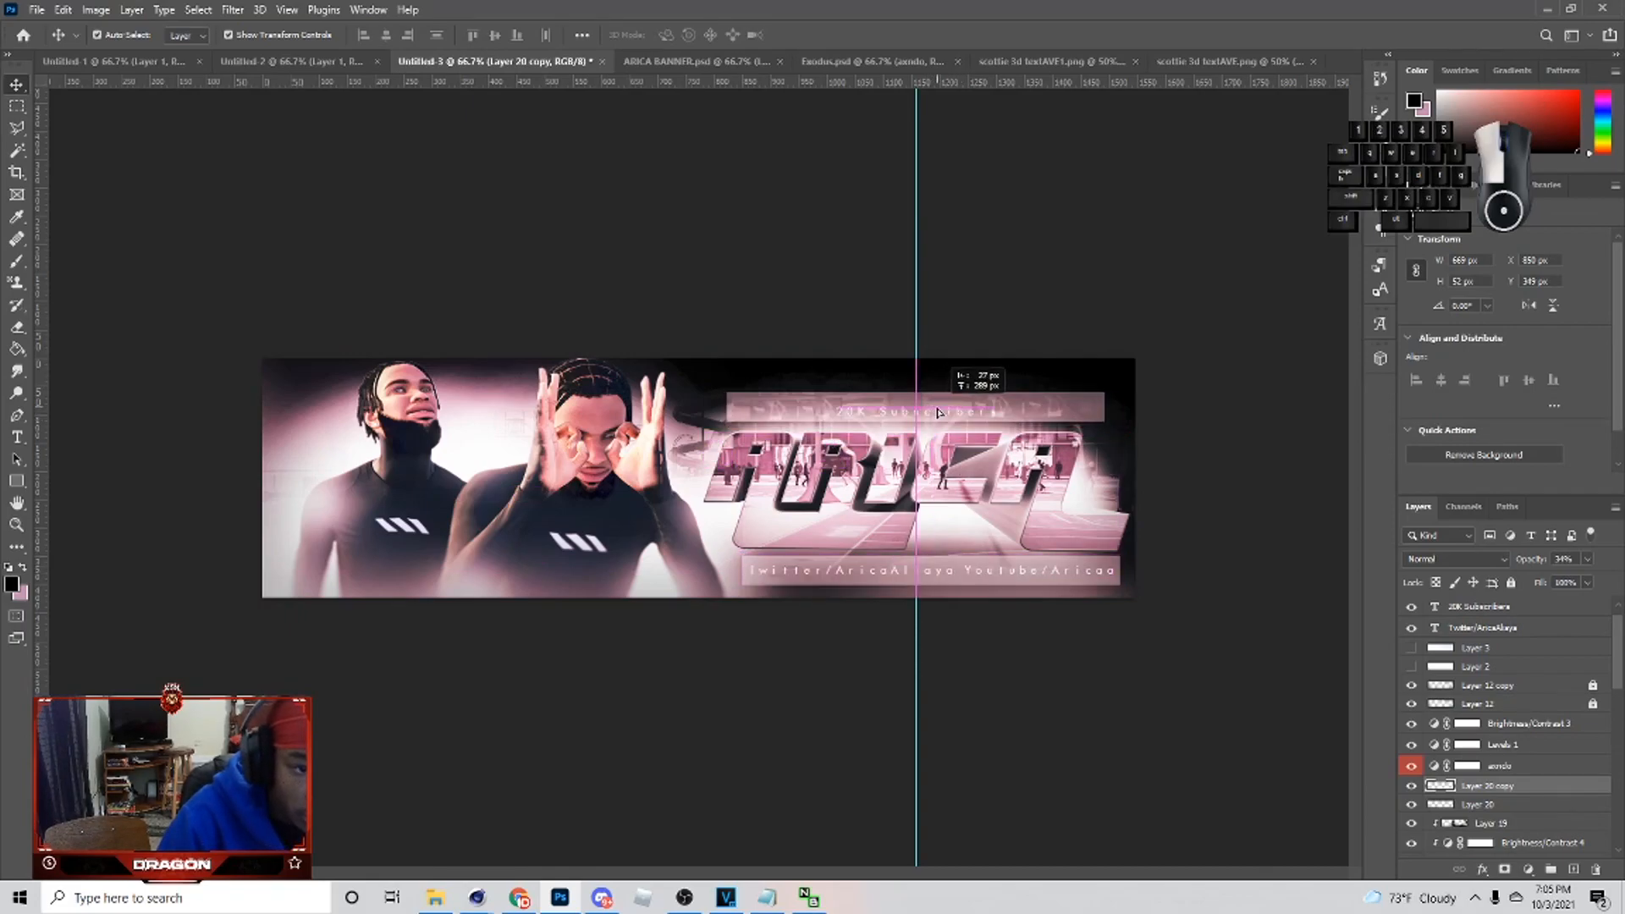
- Scale the copied bar to about 62% width and 50% height, centred on the guide, and nudge it to fit the caption
{"action": "key", "text": "ctrl+t"}
{"action": "left_click_drag", "start_coordinate": [1105, 410], "coordinate": [1022, 411]}
{"action": "left_click_drag", "start_coordinate": [917, 392], "coordinate": [929, 412]}
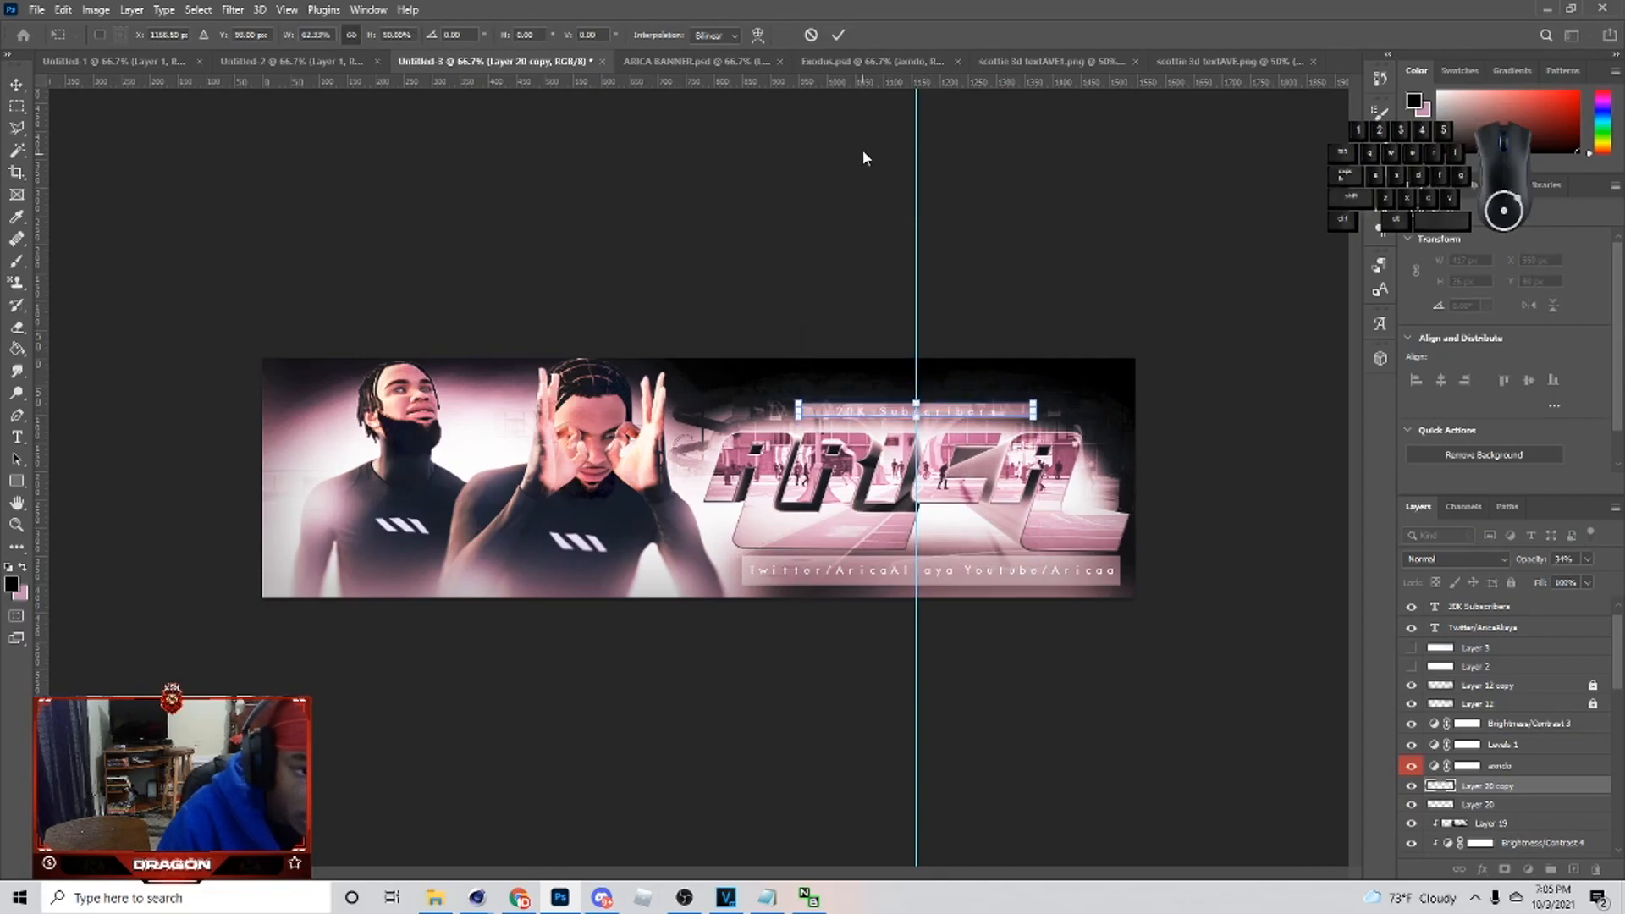
{"action": "left_click", "coordinate": [837, 38]}
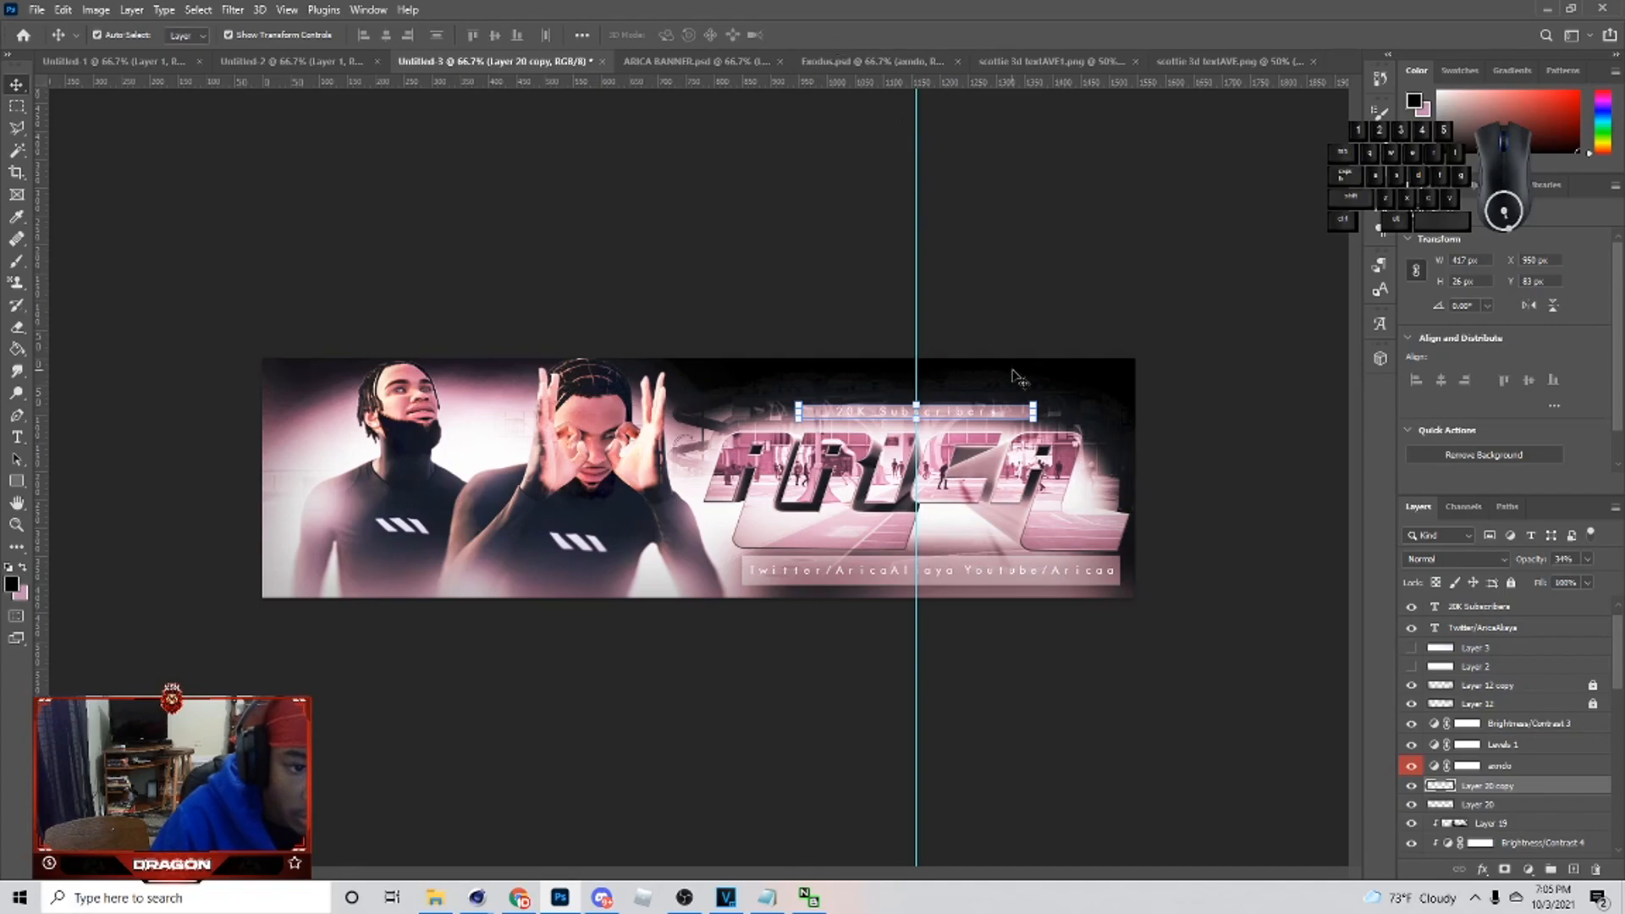
{"action": "left_click_drag", "start_coordinate": [1009, 414], "coordinate": [1009, 419]}
- Lower the upper bar's opacity to about 16% and remove the vertical guide from the canvas
{"action": "scroll", "coordinate": [1480, 754], "scroll_direction": "down", "scroll_amount": 2}
{"action": "scroll", "coordinate": [1496, 715], "scroll_direction": "up", "scroll_amount": 2}
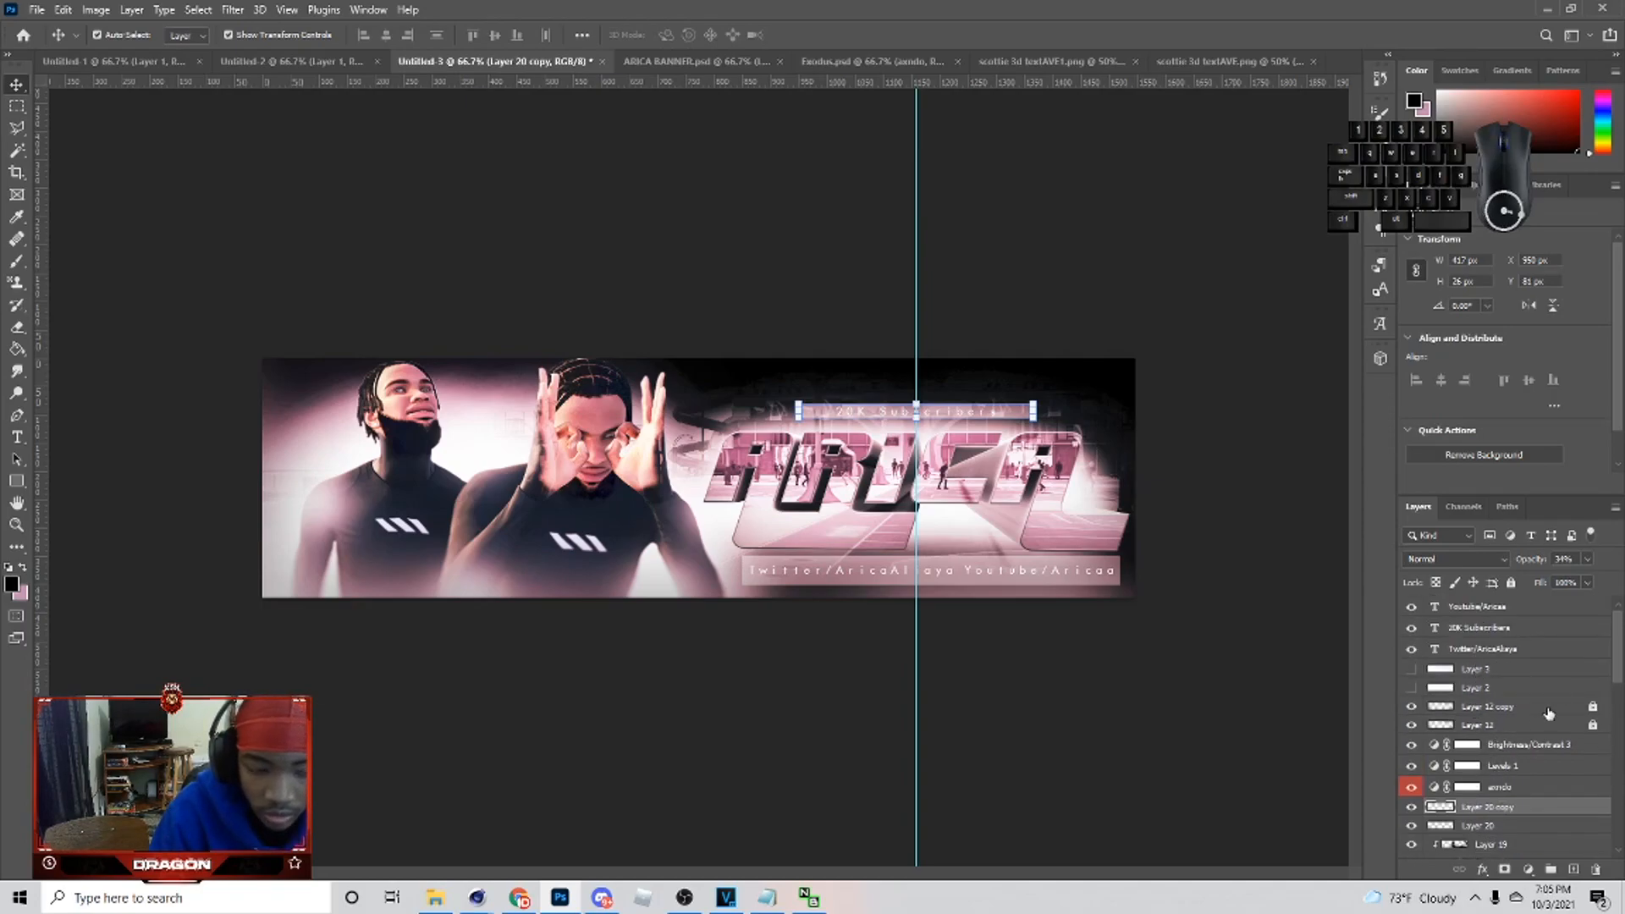
{"action": "left_click_drag", "start_coordinate": [1586, 559], "coordinate": [1546, 582]}
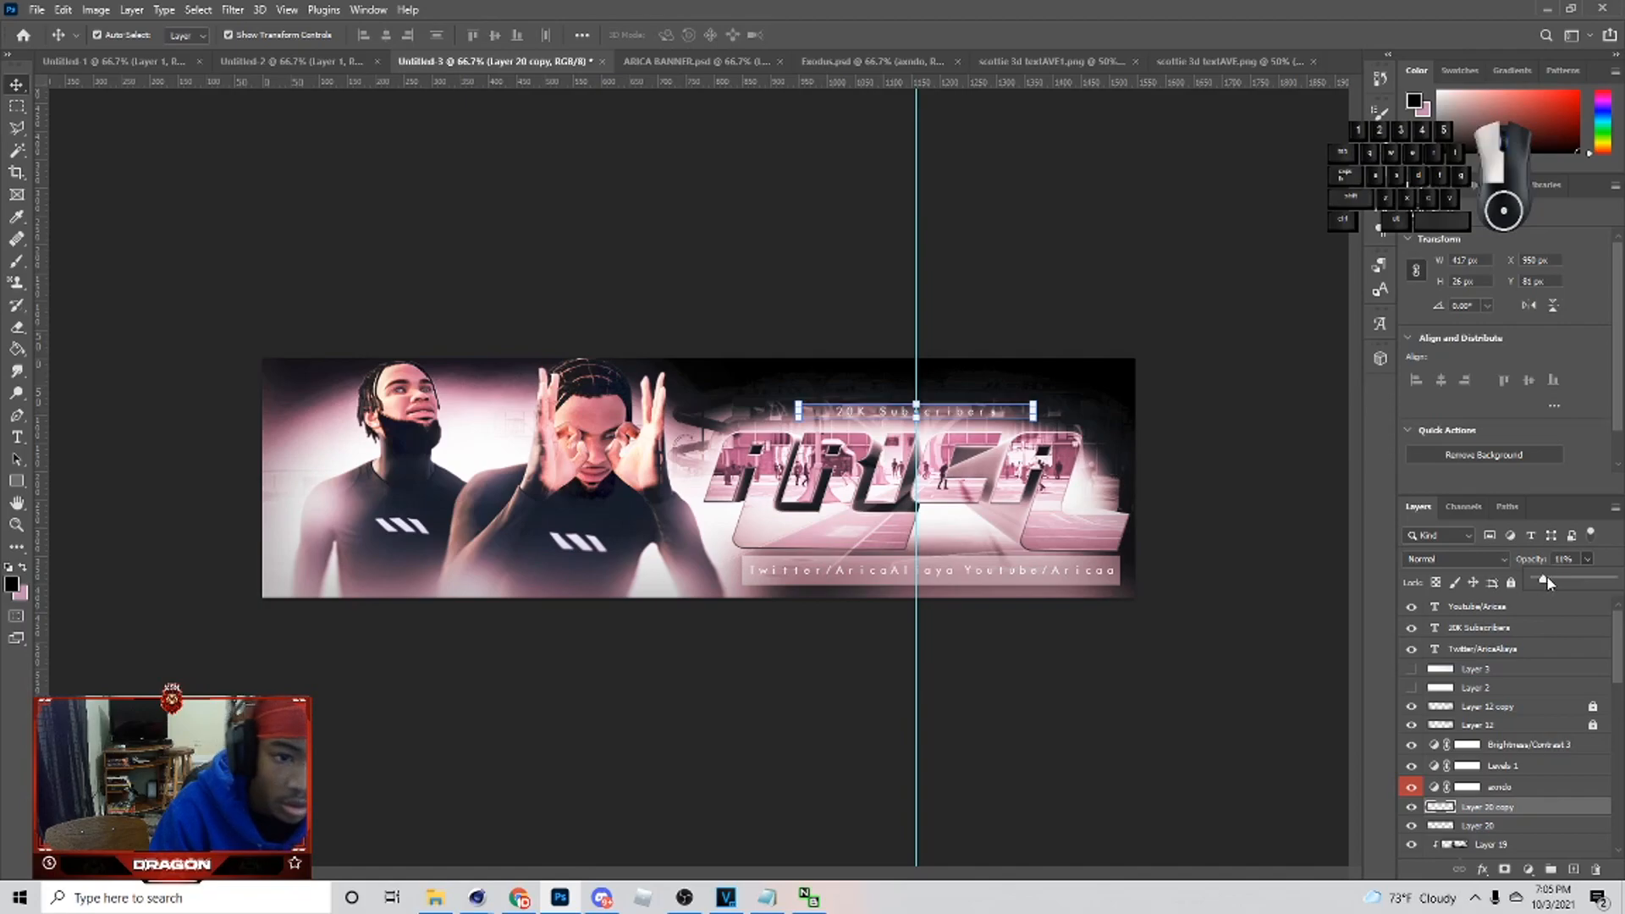
{"action": "left_click", "coordinate": [1161, 497]}
{"action": "left_click_drag", "start_coordinate": [915, 492], "coordinate": [1405, 532]}
{"action": "left_click", "coordinate": [1171, 526]}
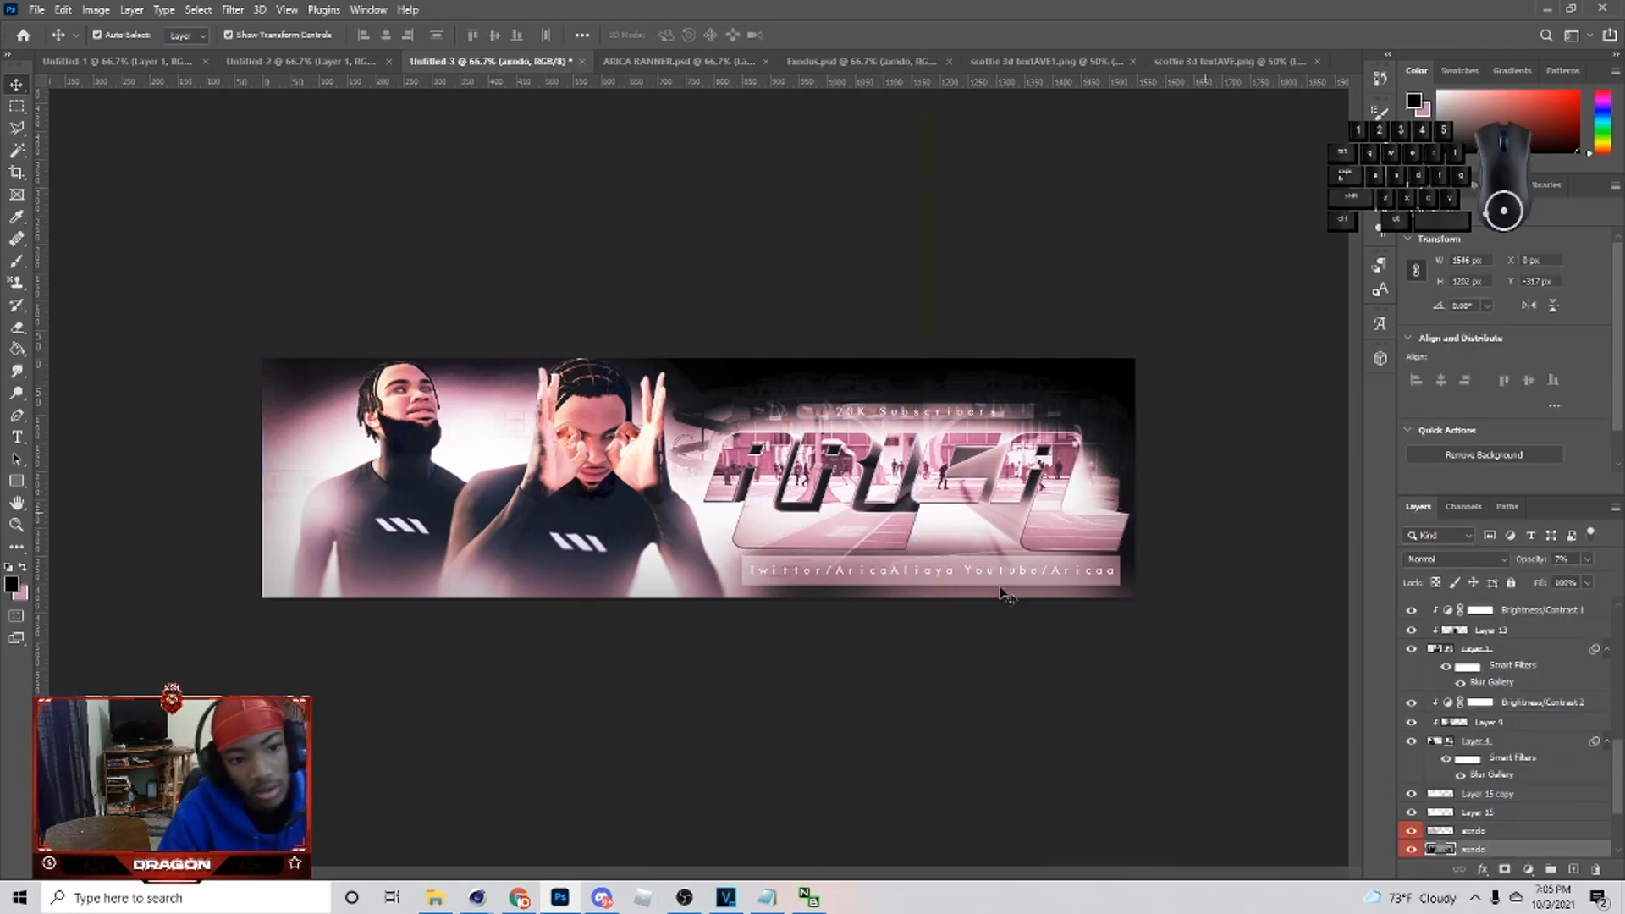
- Extend the left edge of the lower bar slightly outward beyond the start of the Twitter label
{"action": "left_click", "coordinate": [752, 574]}
{"action": "left_click", "coordinate": [892, 652]}
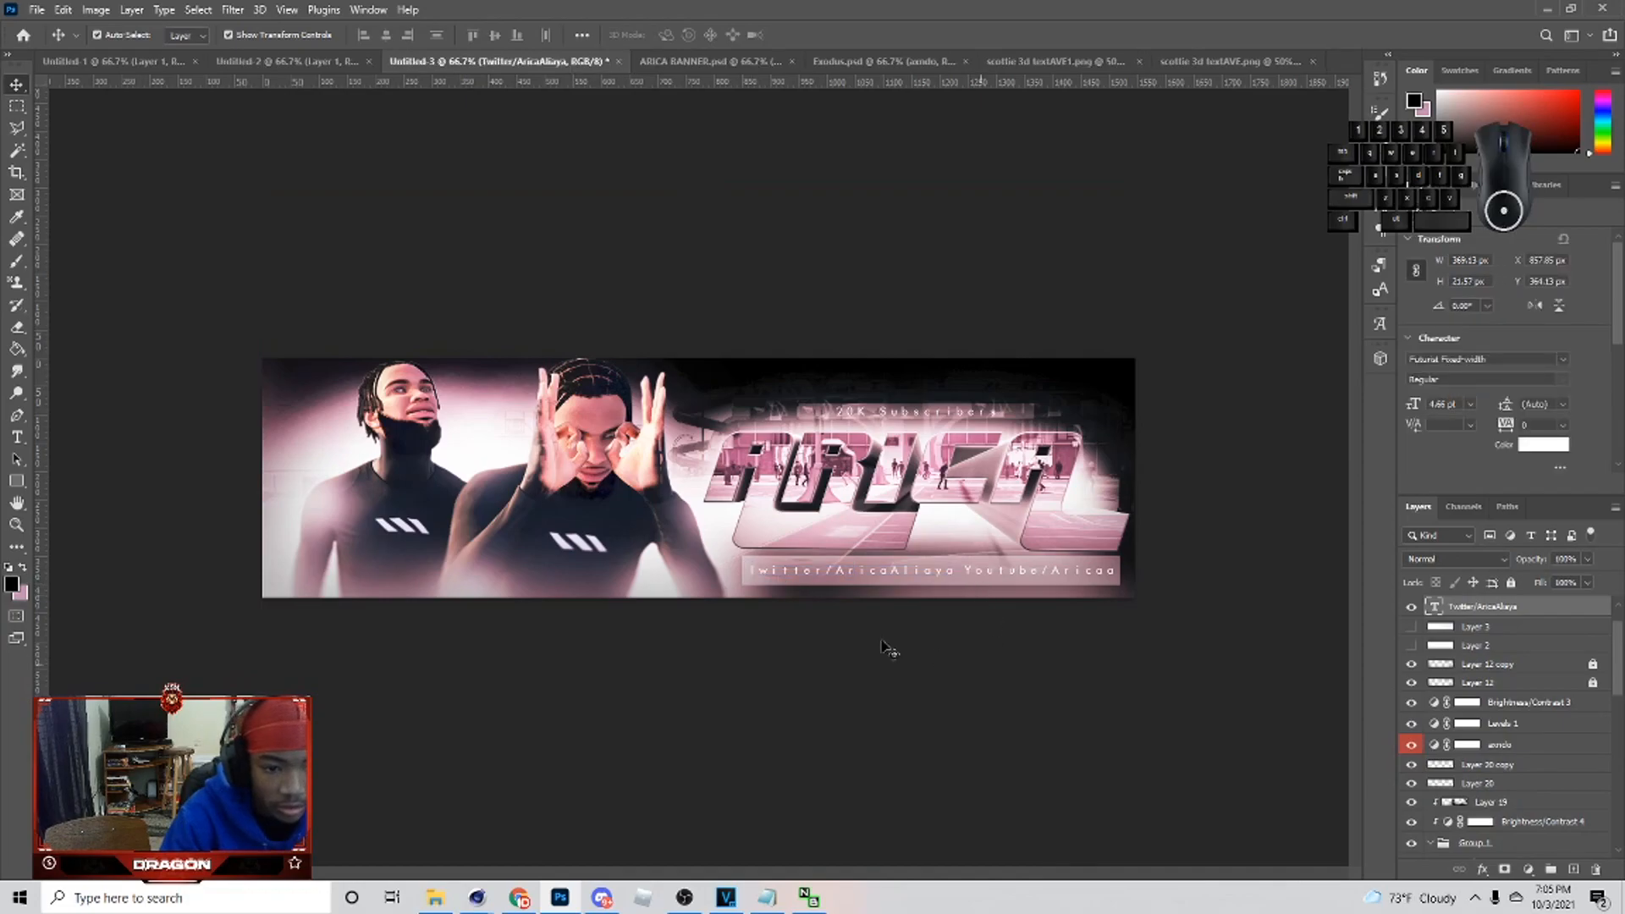
{"action": "left_click", "coordinate": [752, 574]}
{"action": "left_click_drag", "start_coordinate": [743, 569], "coordinate": [733, 570]}
{"action": "left_click", "coordinate": [838, 34]}
{"action": "left_click", "coordinate": [1226, 373]}
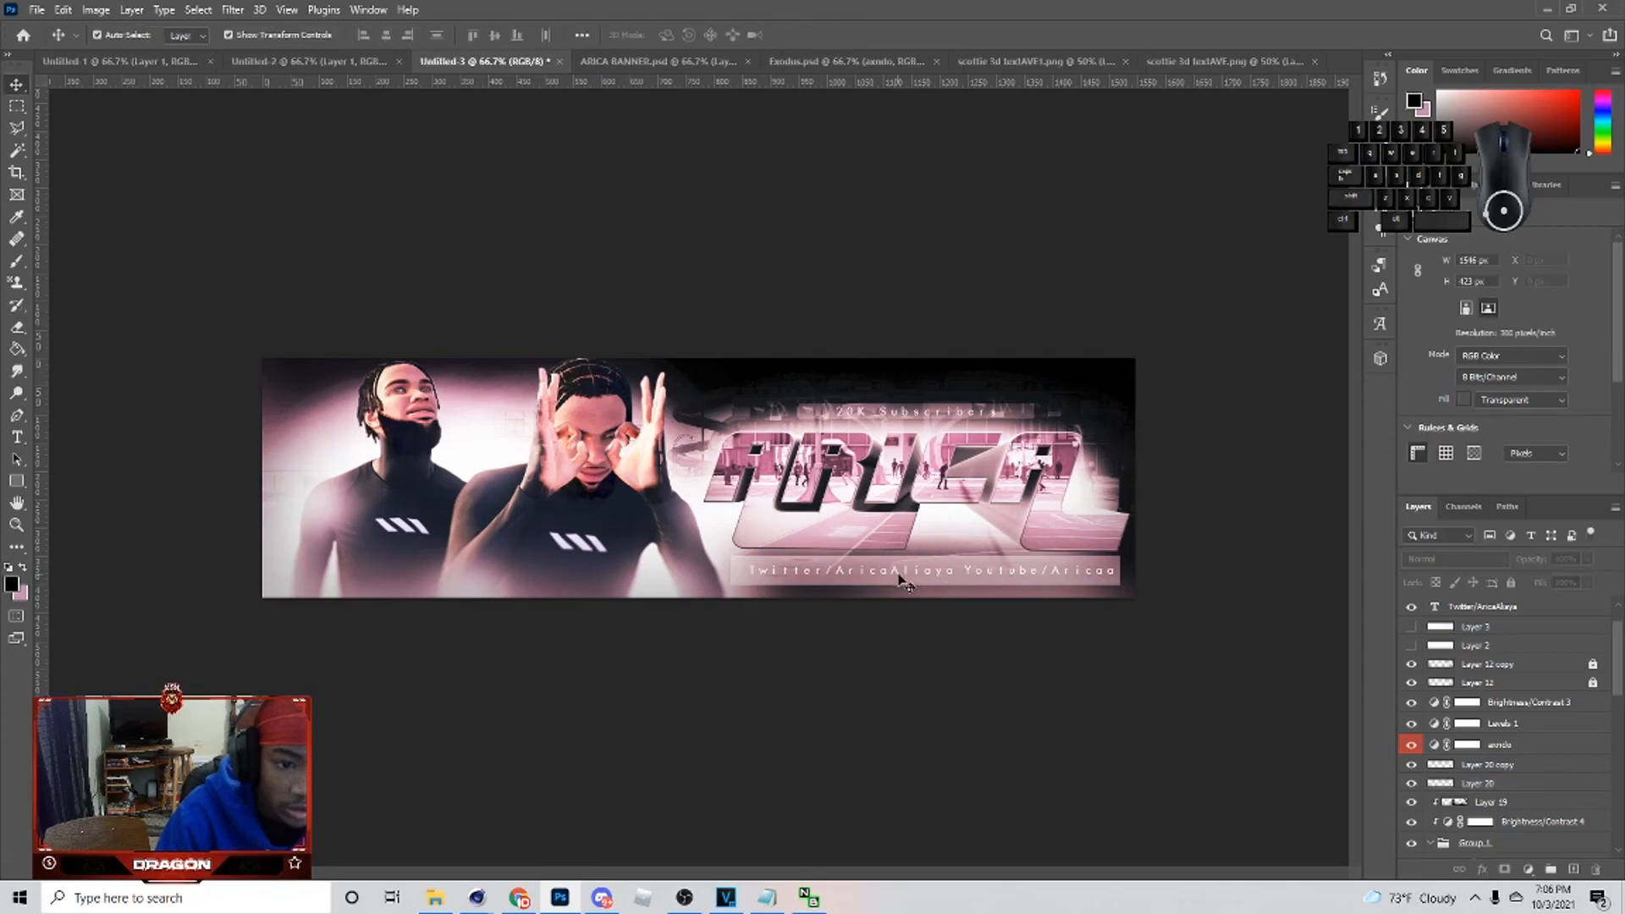
- Select the Twitter and YouTube labels together and shift them slightly left to centre them in the widened bar
{"action": "left_click", "coordinate": [899, 577]}
{"action": "scroll", "coordinate": [1481, 666], "scroll_direction": "up", "scroll_amount": 2}
{"action": "left_click", "coordinate": [1504, 629], "text": "ctrl"}
{"action": "left_click", "coordinate": [1477, 626], "text": "ctrl"}
{"action": "left_click", "coordinate": [1066, 572], "text": "shift"}
{"action": "key", "text": "ctrl+t"}
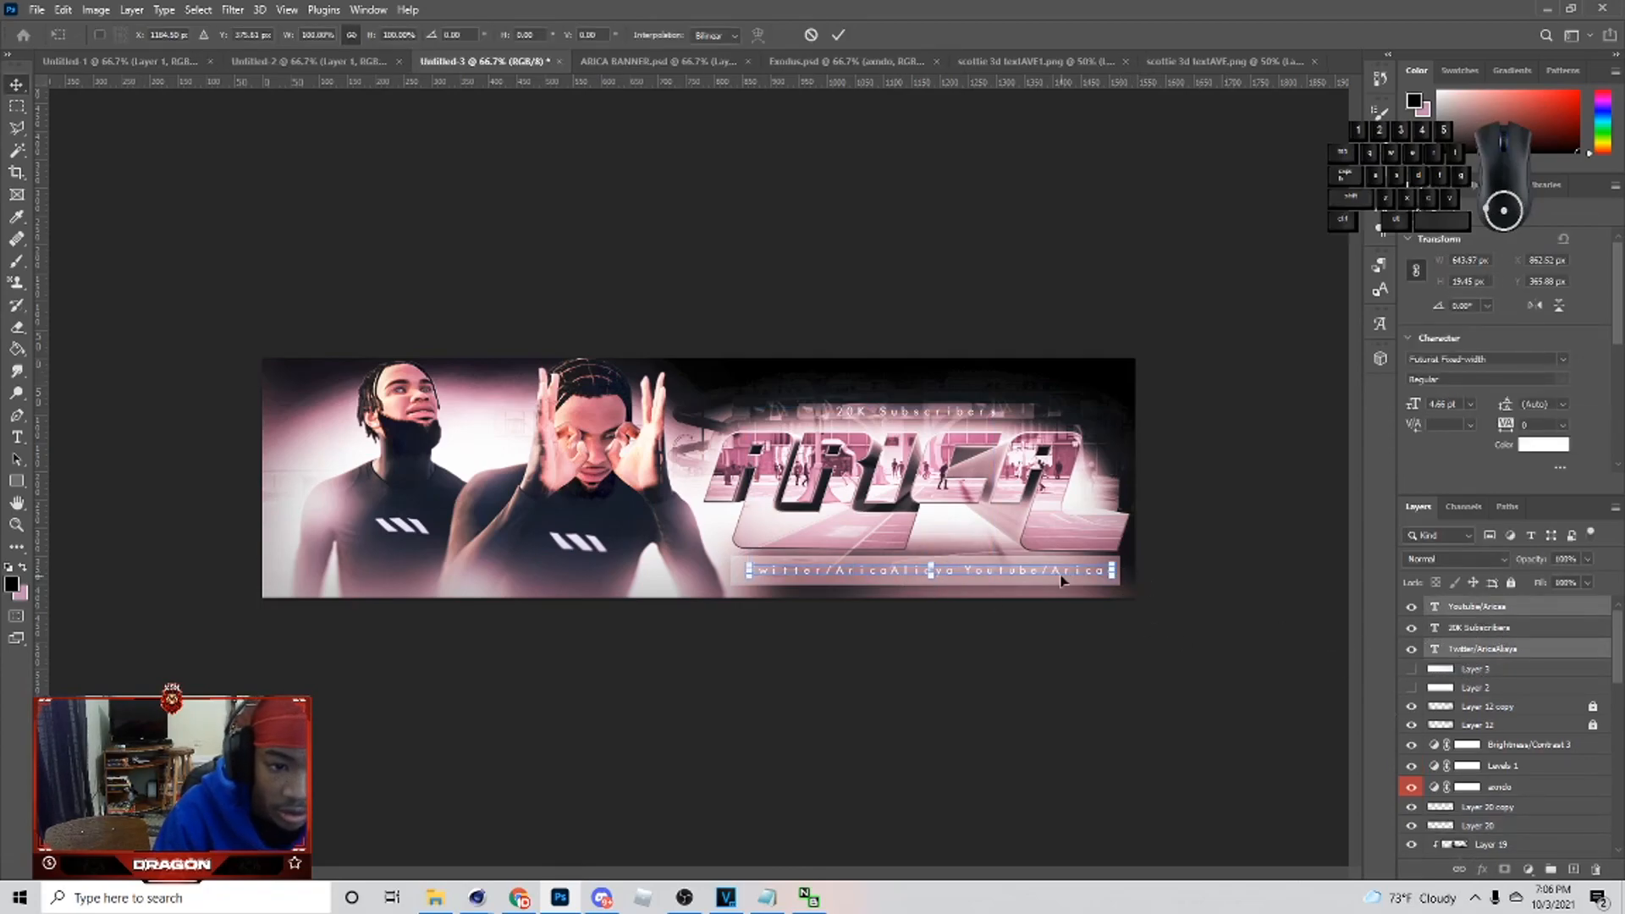
{"action": "left_click_drag", "start_coordinate": [1062, 580], "coordinate": [1045, 576]}
{"action": "left_click", "coordinate": [839, 34]}
{"action": "left_click", "coordinate": [1049, 573]}
{"action": "left_click", "coordinate": [1272, 557]}
- Readjust the opacity of the bar behind the 20K Subscribers caption so it stands out more
{"action": "left_click", "coordinate": [965, 413]}
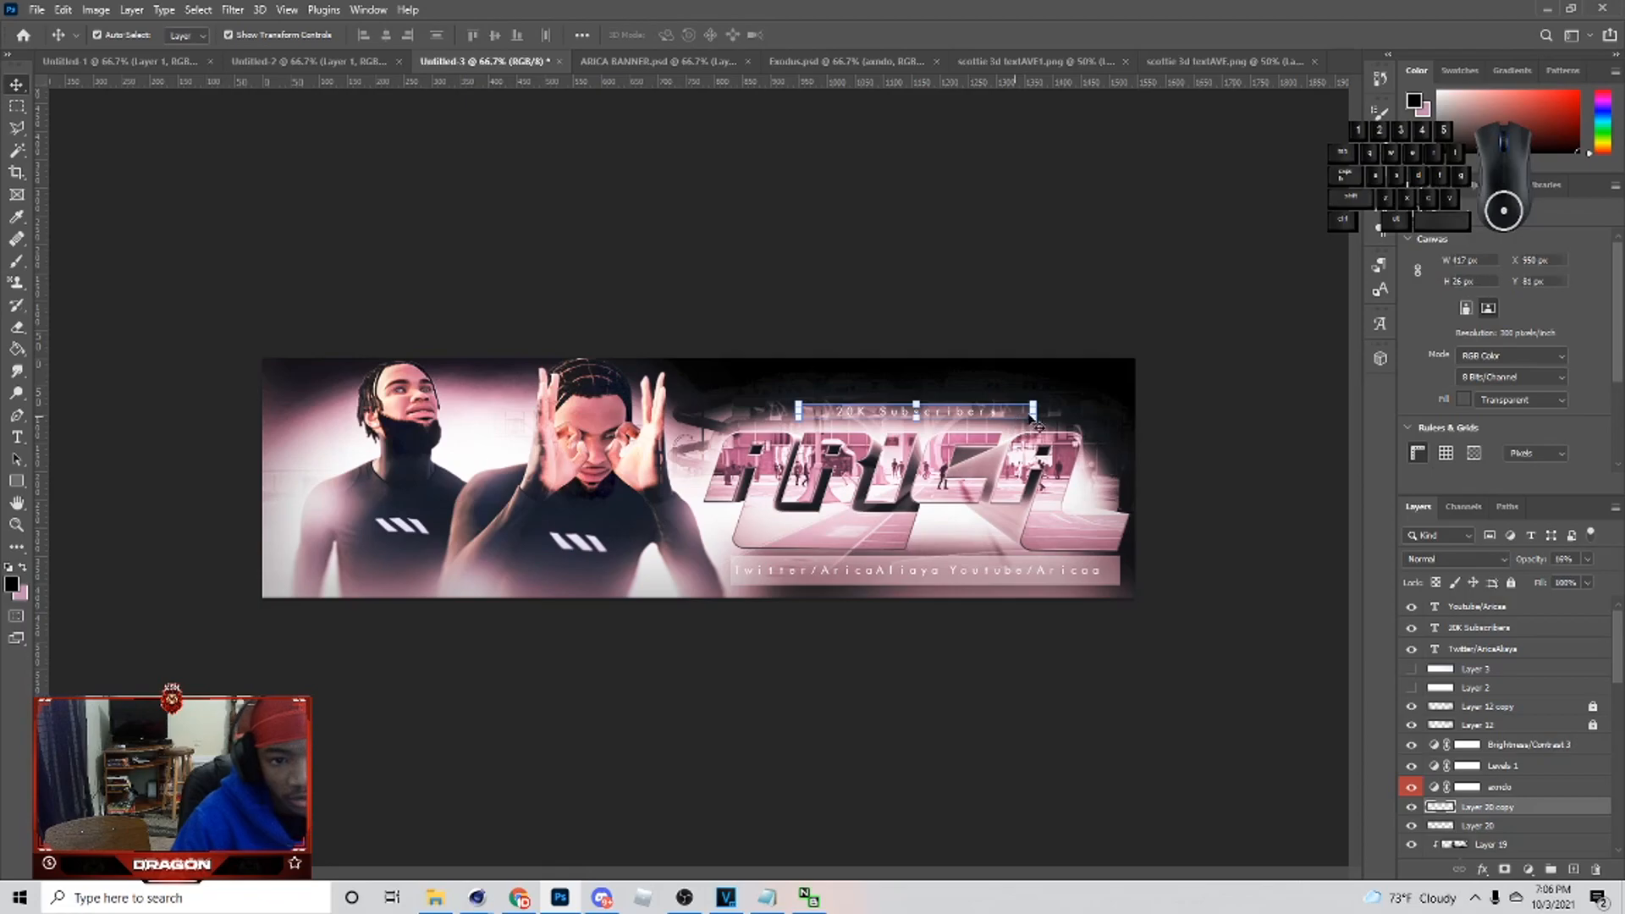
{"action": "left_click_drag", "start_coordinate": [1579, 581], "coordinate": [1551, 581]}
{"action": "left_click", "coordinate": [1212, 520]}
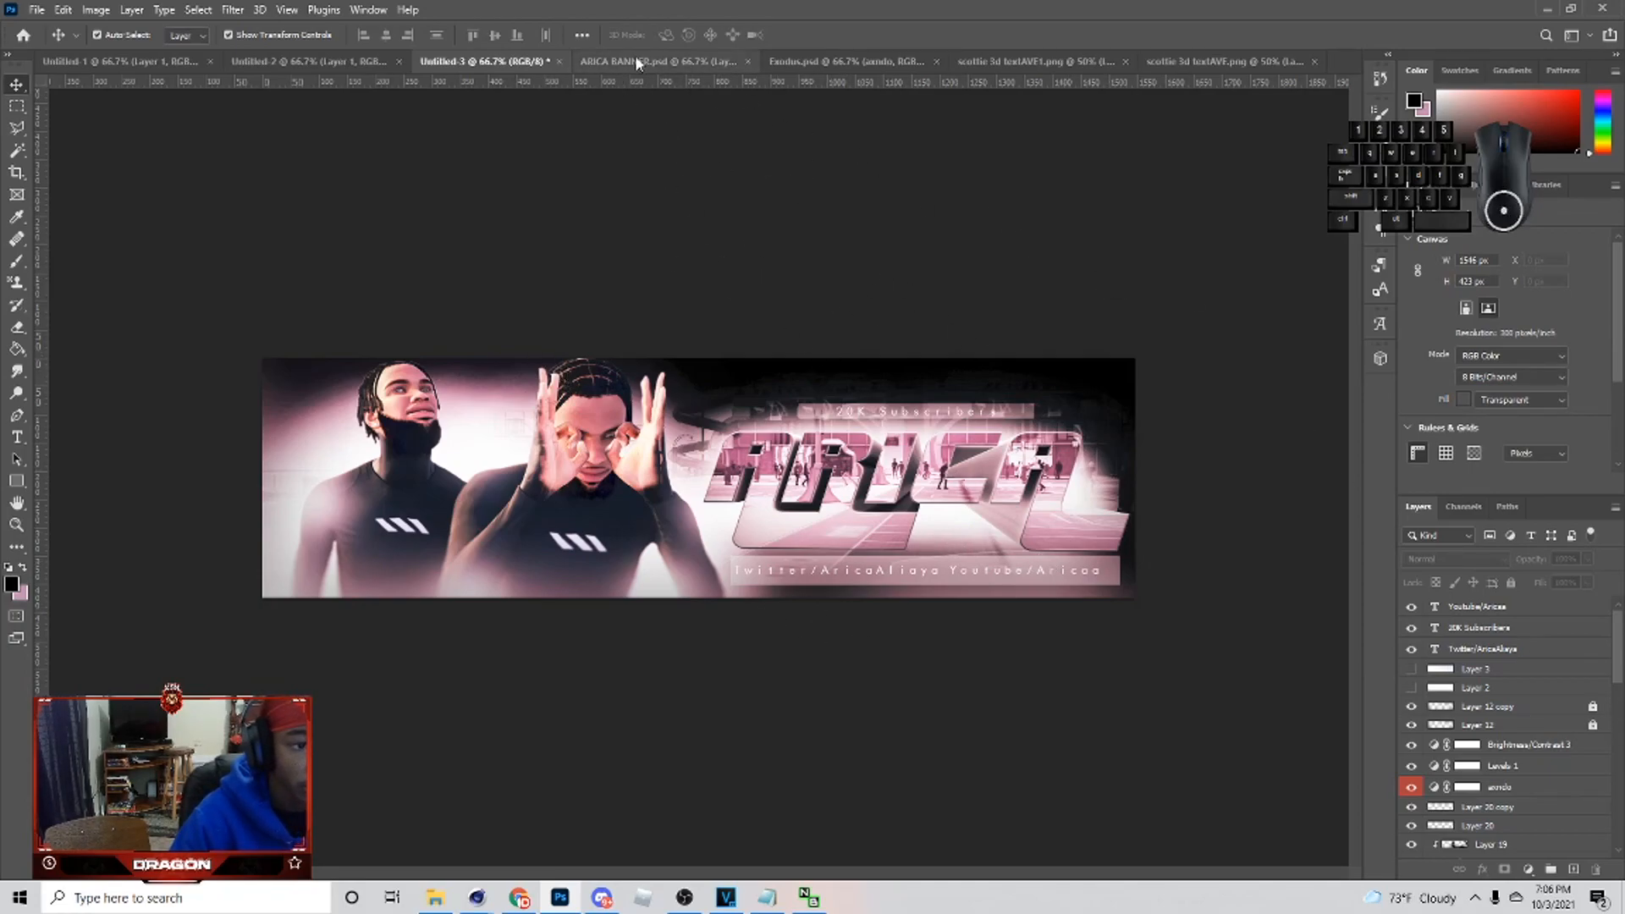
- Fine-tune the brightness of the Brightness/Contrast 3 adjustment layer and set its contrast to 17
{"action": "scroll", "coordinate": [1498, 744], "scroll_direction": "down", "scroll_amount": 5}
{"action": "scroll", "coordinate": [1498, 743], "scroll_direction": "up", "scroll_amount": 5}
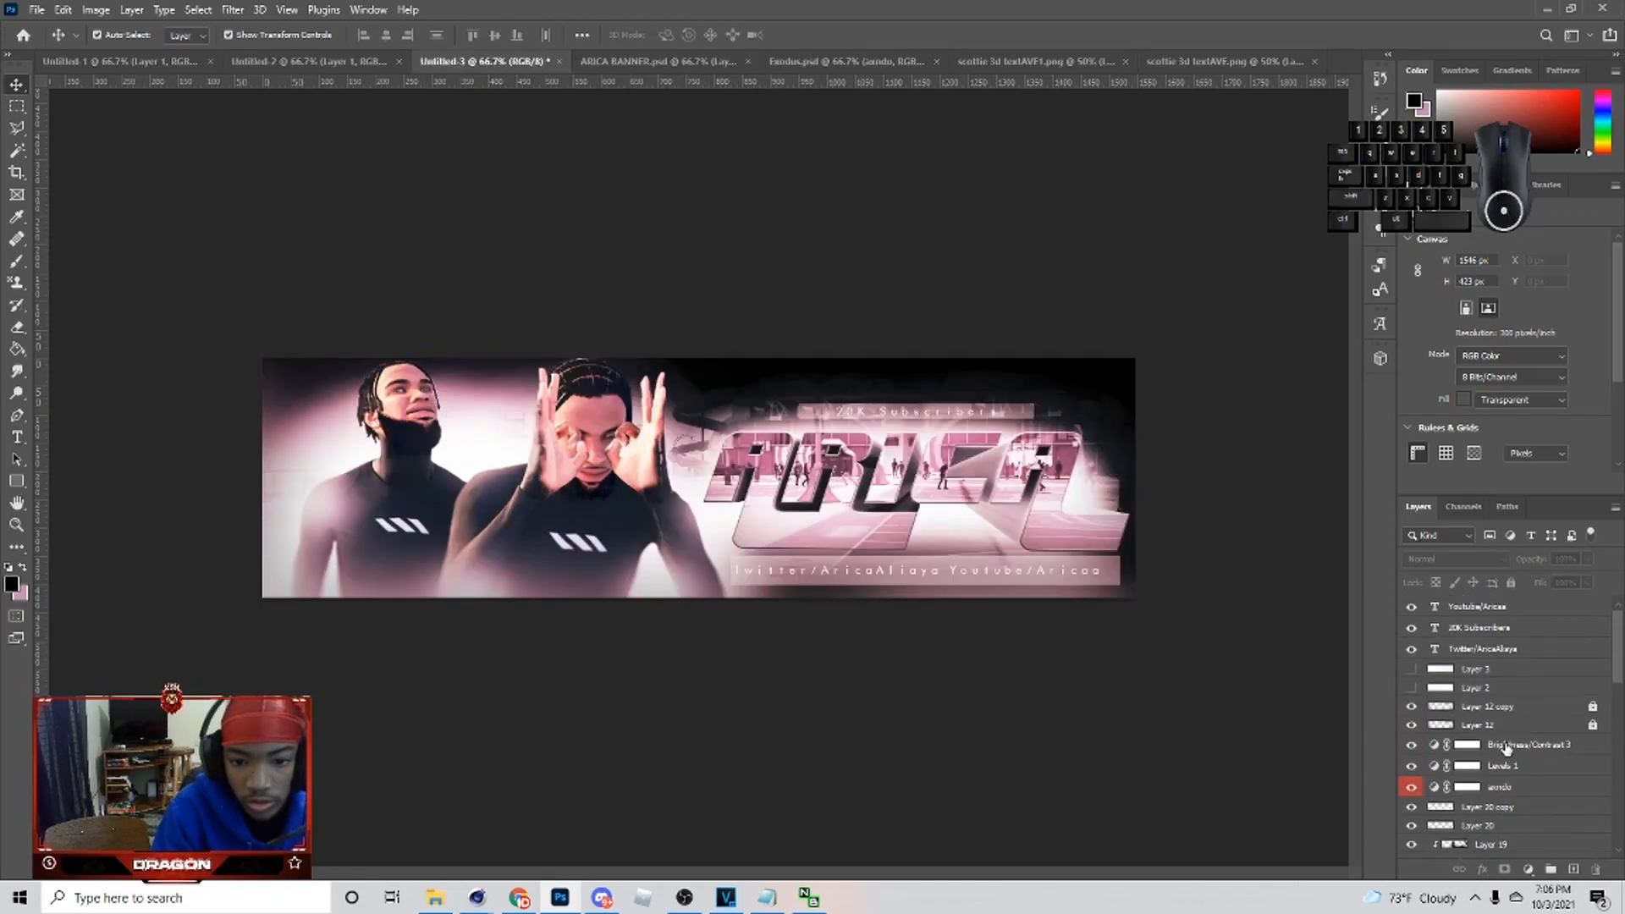
{"action": "left_click", "coordinate": [1501, 751]}
{"action": "mouse_move", "coordinate": [1560, 285]}
{"action": "left_mouse_down"}
{"action": "mouse_move", "coordinate": [1527, 325]}
{"action": "mouse_move", "coordinate": [1548, 289]}
{"action": "left_mouse_up"}
{"action": "left_click_drag", "start_coordinate": [1528, 323], "coordinate": [1546, 289]}
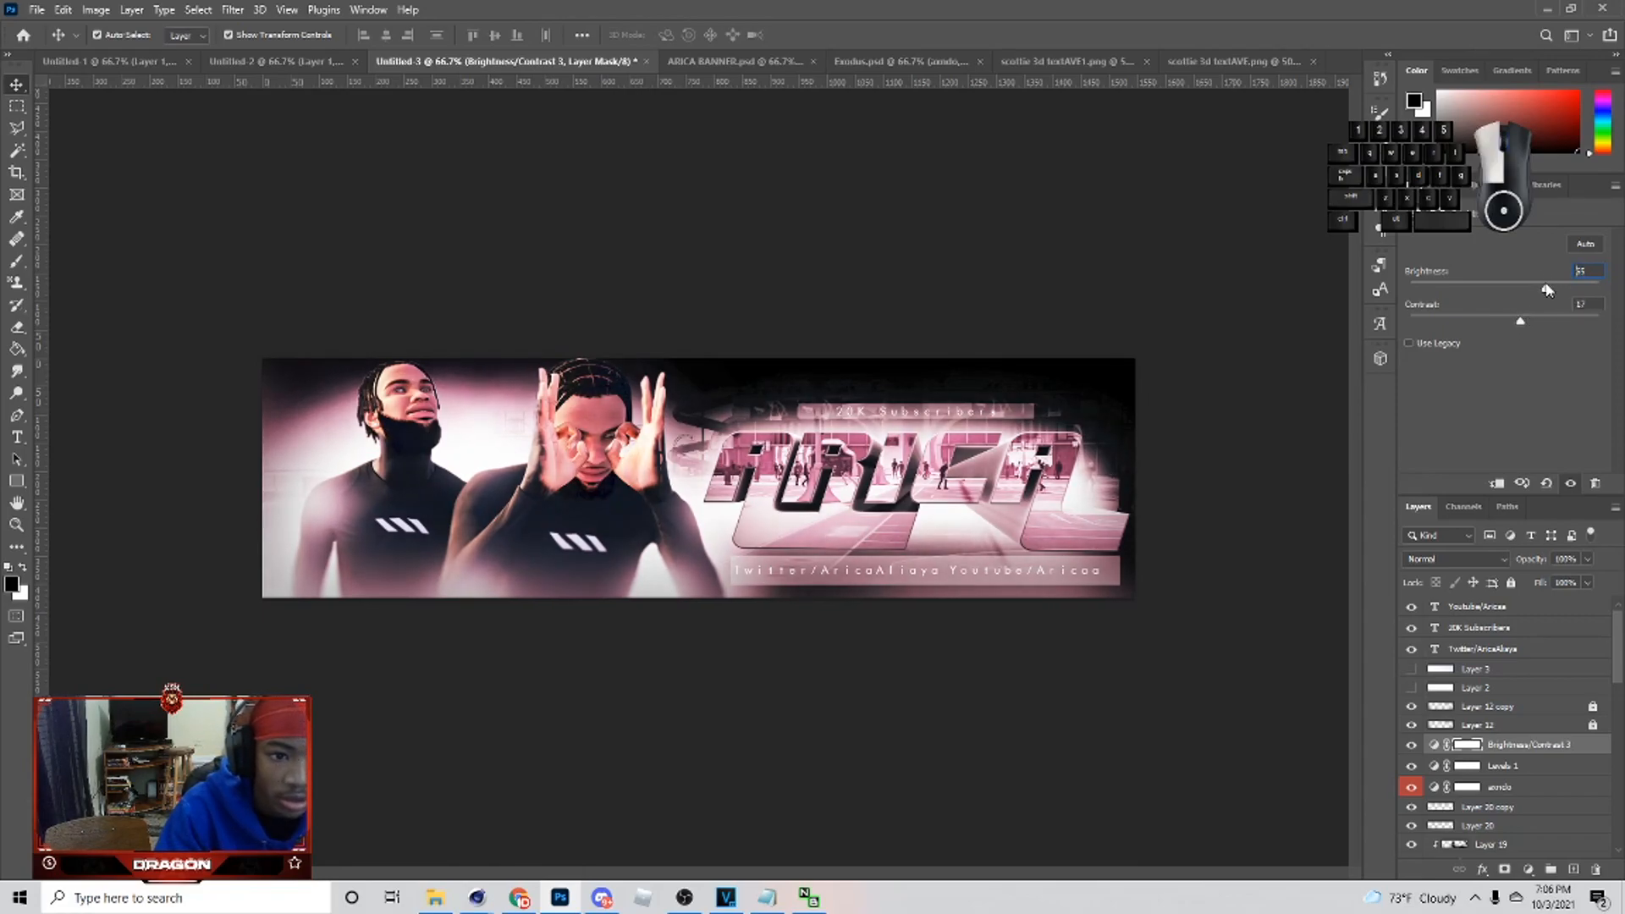
- Select all layers from the YouTube label down to the bottom layer and put them into one group
{"action": "left_click", "coordinate": [1461, 707]}
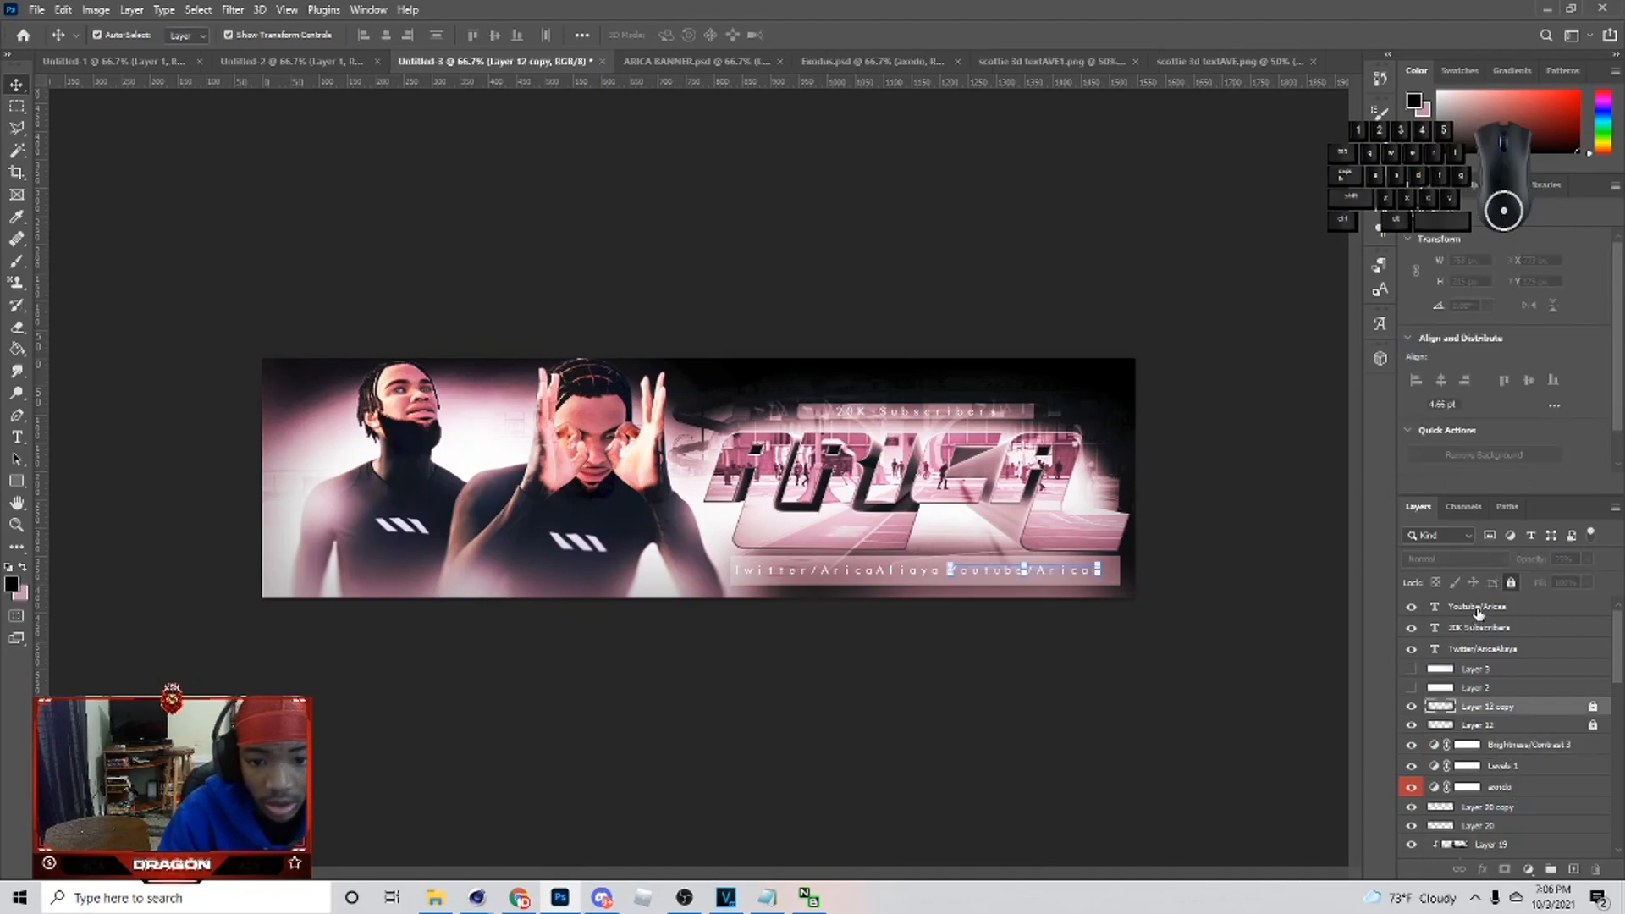
{"action": "left_click", "coordinate": [1478, 607]}
{"action": "scroll", "coordinate": [1470, 766], "scroll_direction": "down", "scroll_amount": 5}
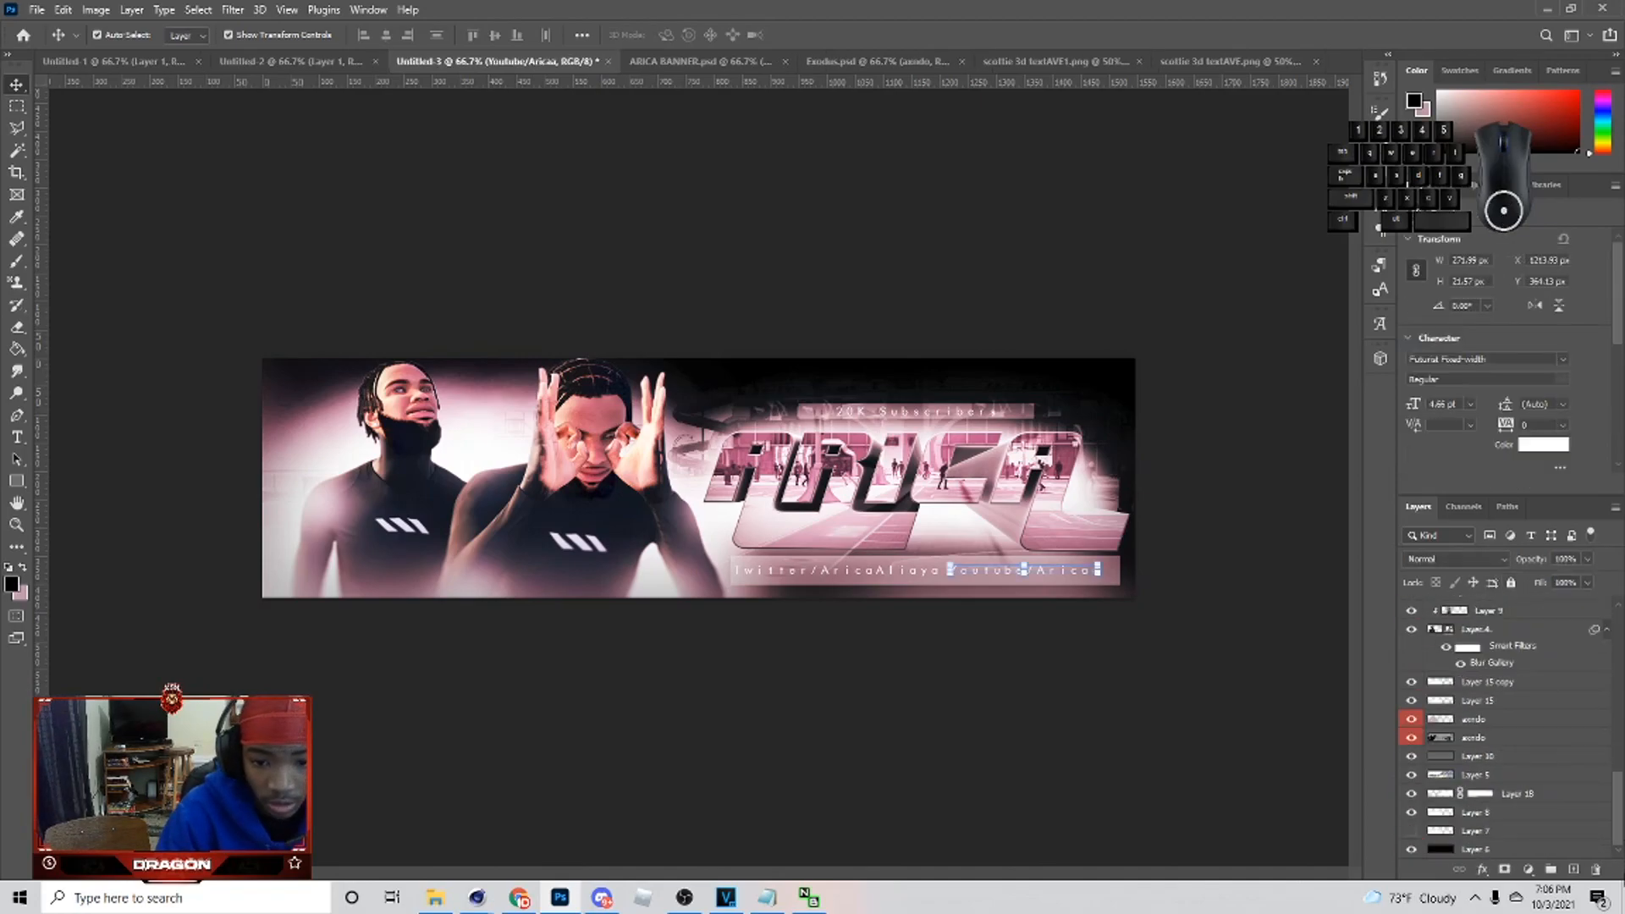
{"action": "key", "text": "ctrl+alt+a"}
{"action": "key", "text": "ctrl+g"}
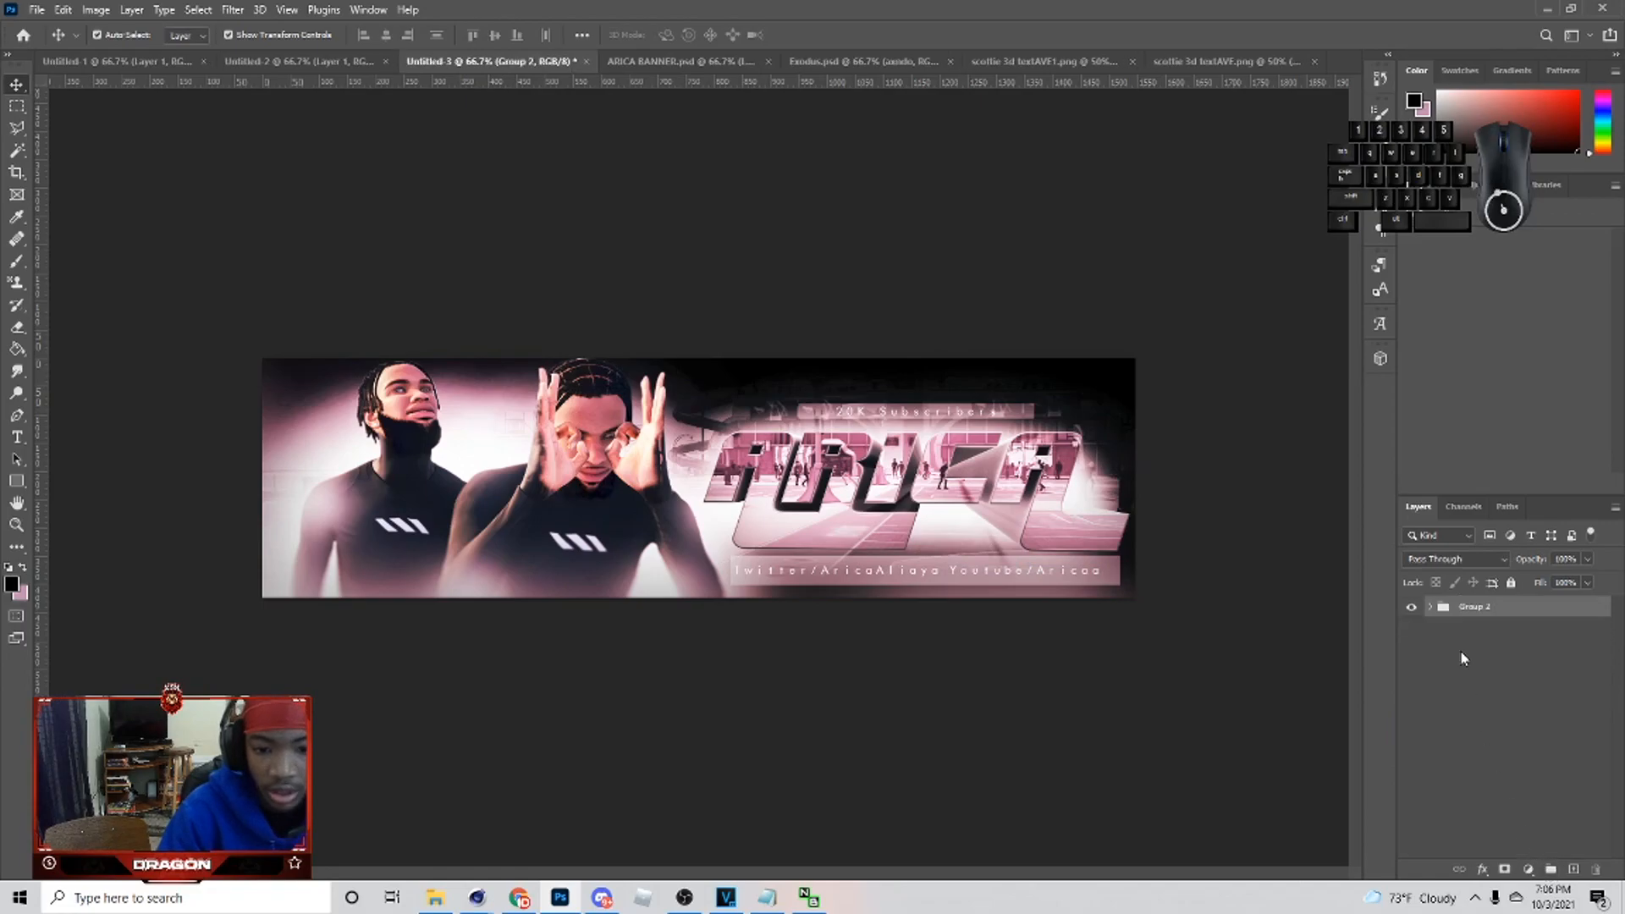
- Duplicate Group 2 and merge the copy into a single layer, keeping the original group visible below it
{"action": "key", "text": "ctrl+j"}
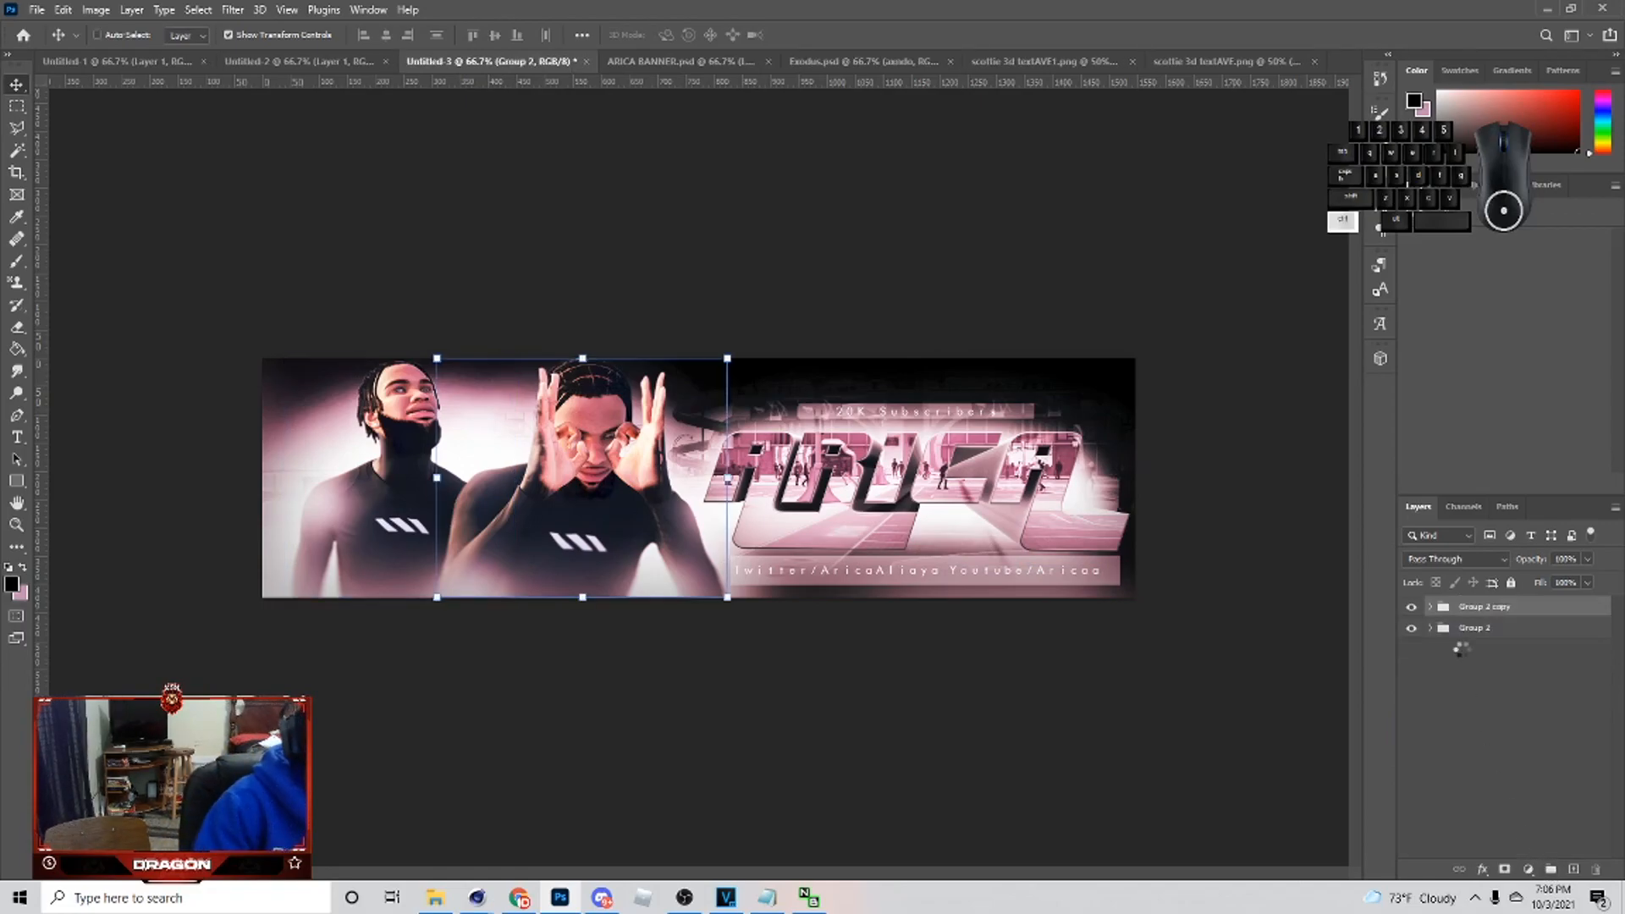
{"action": "key", "text": "ctrl+e"}
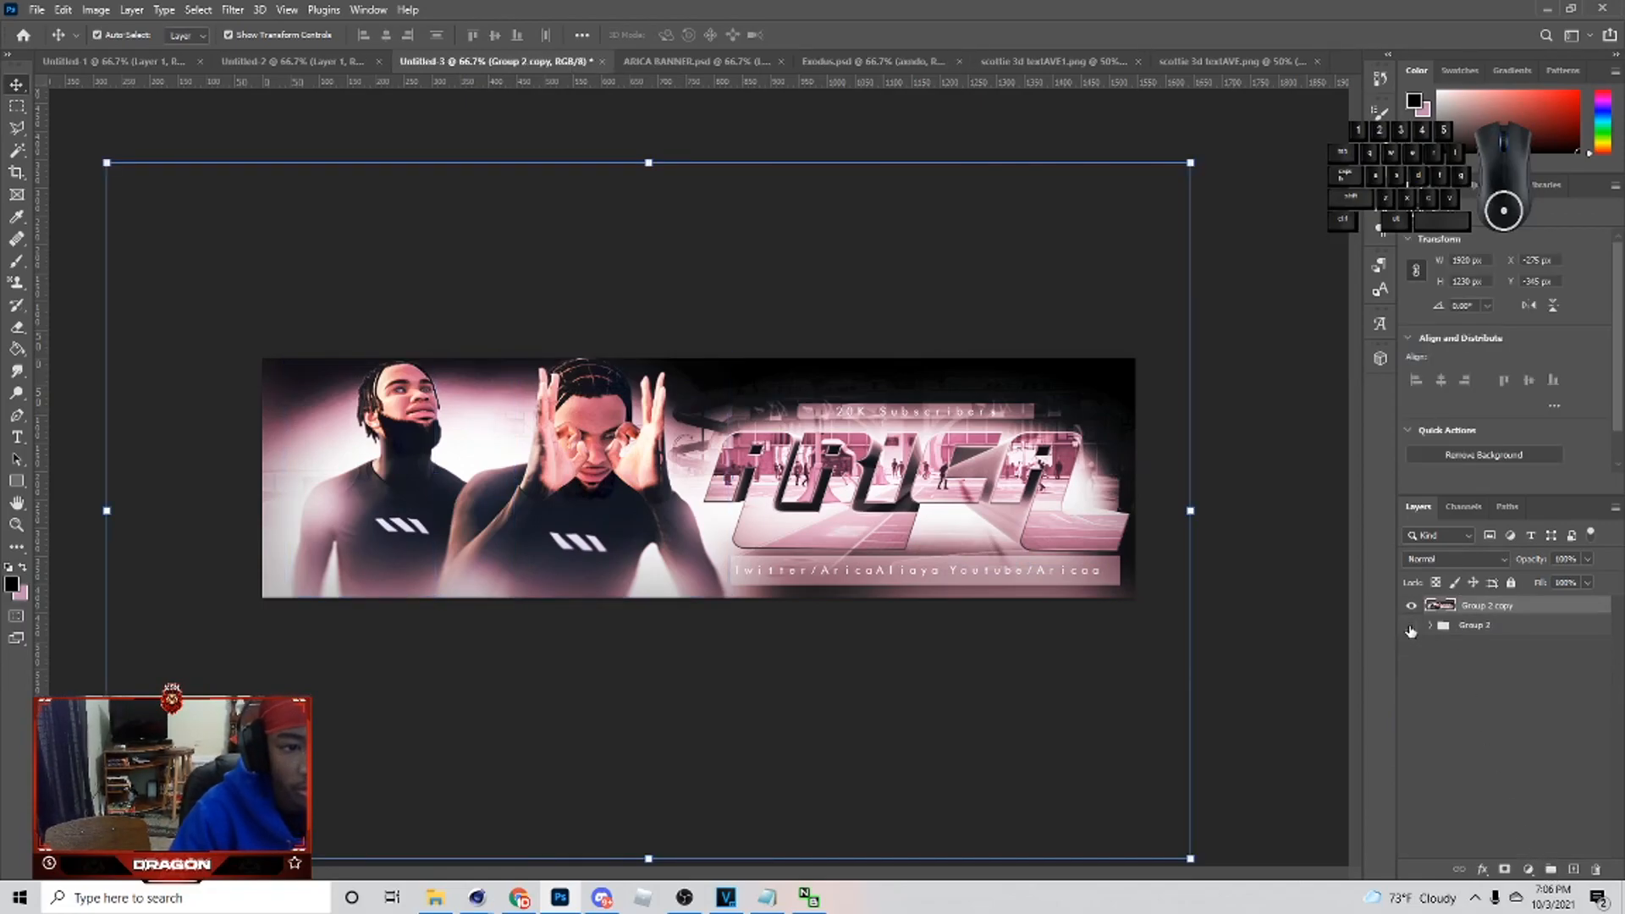
{"action": "left_click", "coordinate": [1418, 628]}
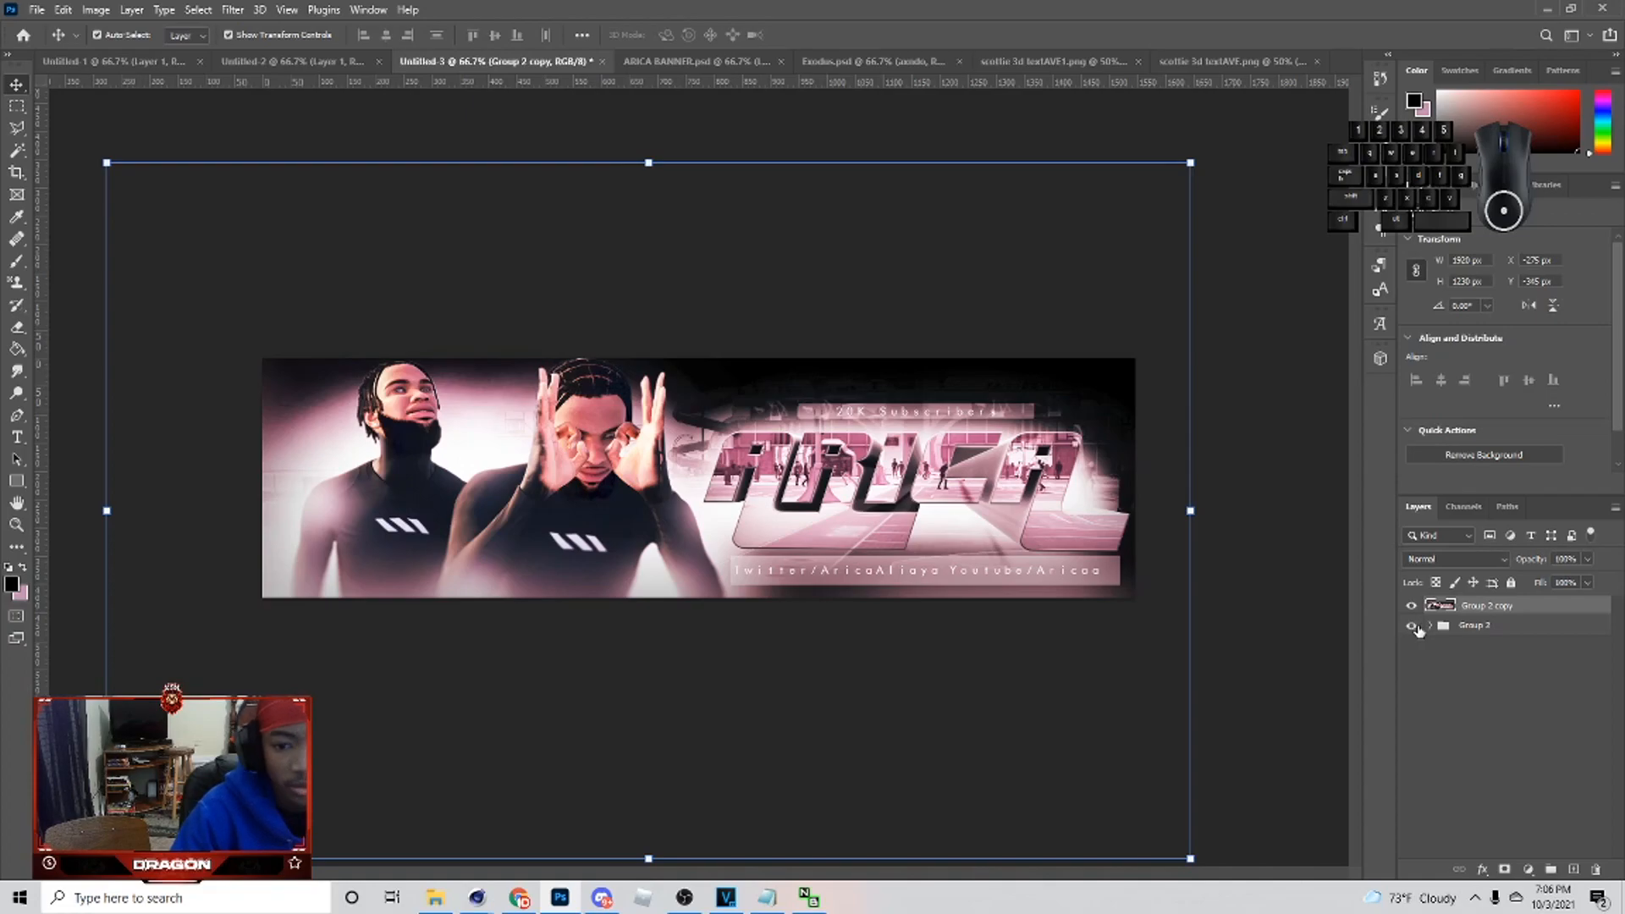
- Copy the canvas-sized area of the merged layer onto a new layer and hide the Group 2 copy layer
{"action": "key", "text": "m"}
{"action": "left_click_drag", "start_coordinate": [246, 353], "coordinate": [1276, 736]}
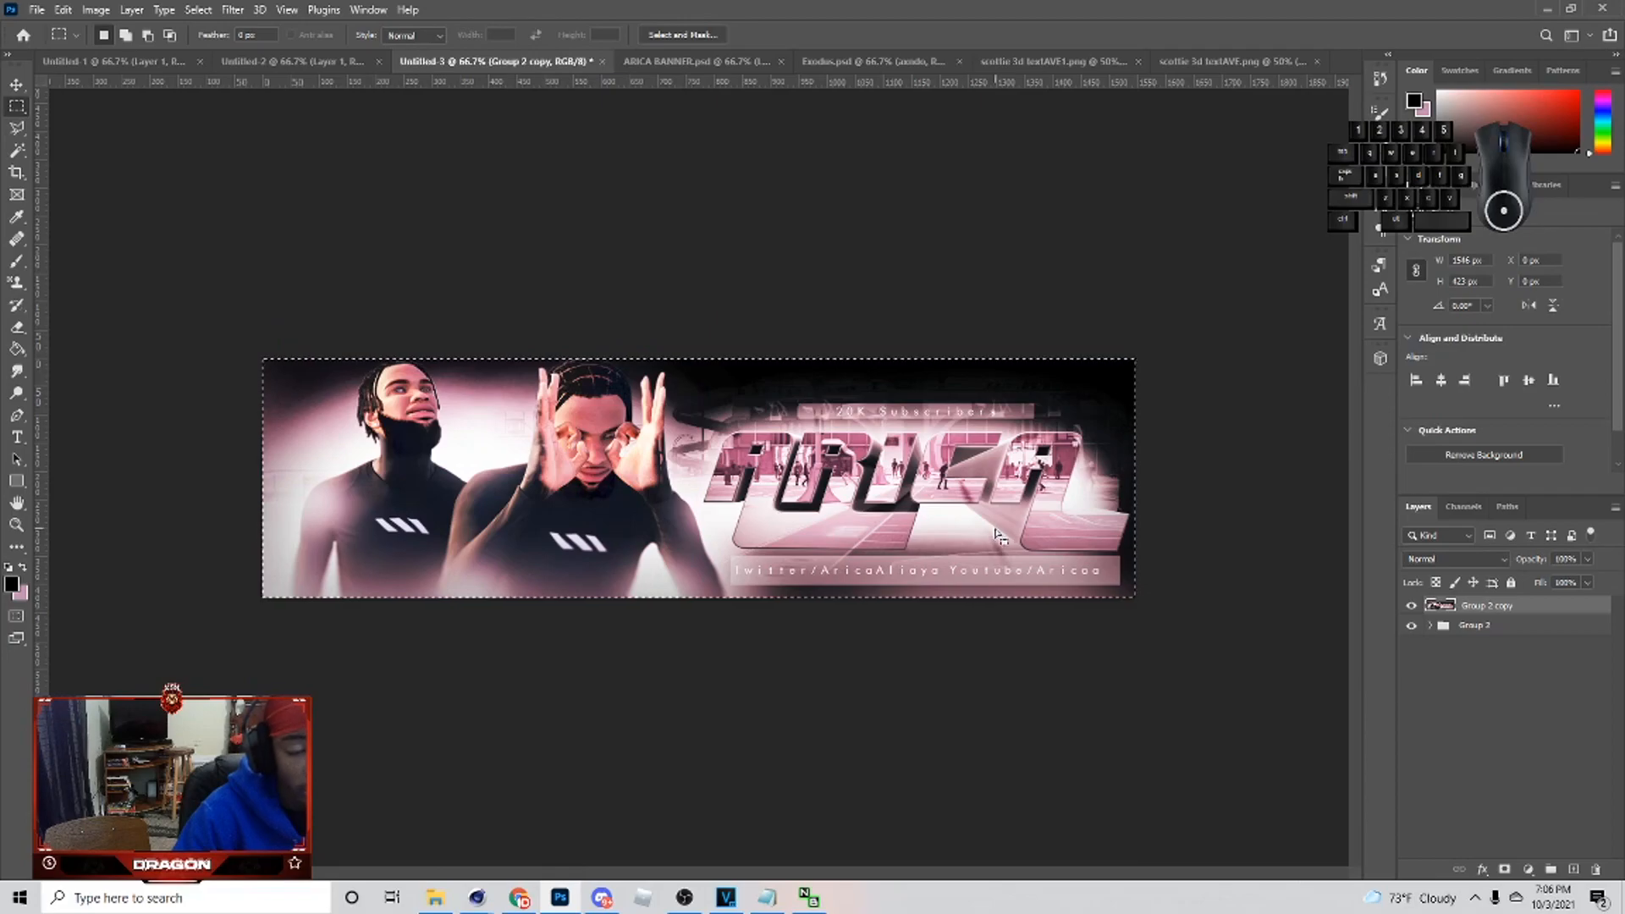
{"action": "key", "text": "ctrl+j"}
{"action": "left_click", "coordinate": [1410, 625]}
- Convert Layer 21 to a smart object and open the Camera Raw Filter for it
{"action": "right_click", "coordinate": [1456, 602]}
{"action": "left_click", "coordinate": [1291, 401]}
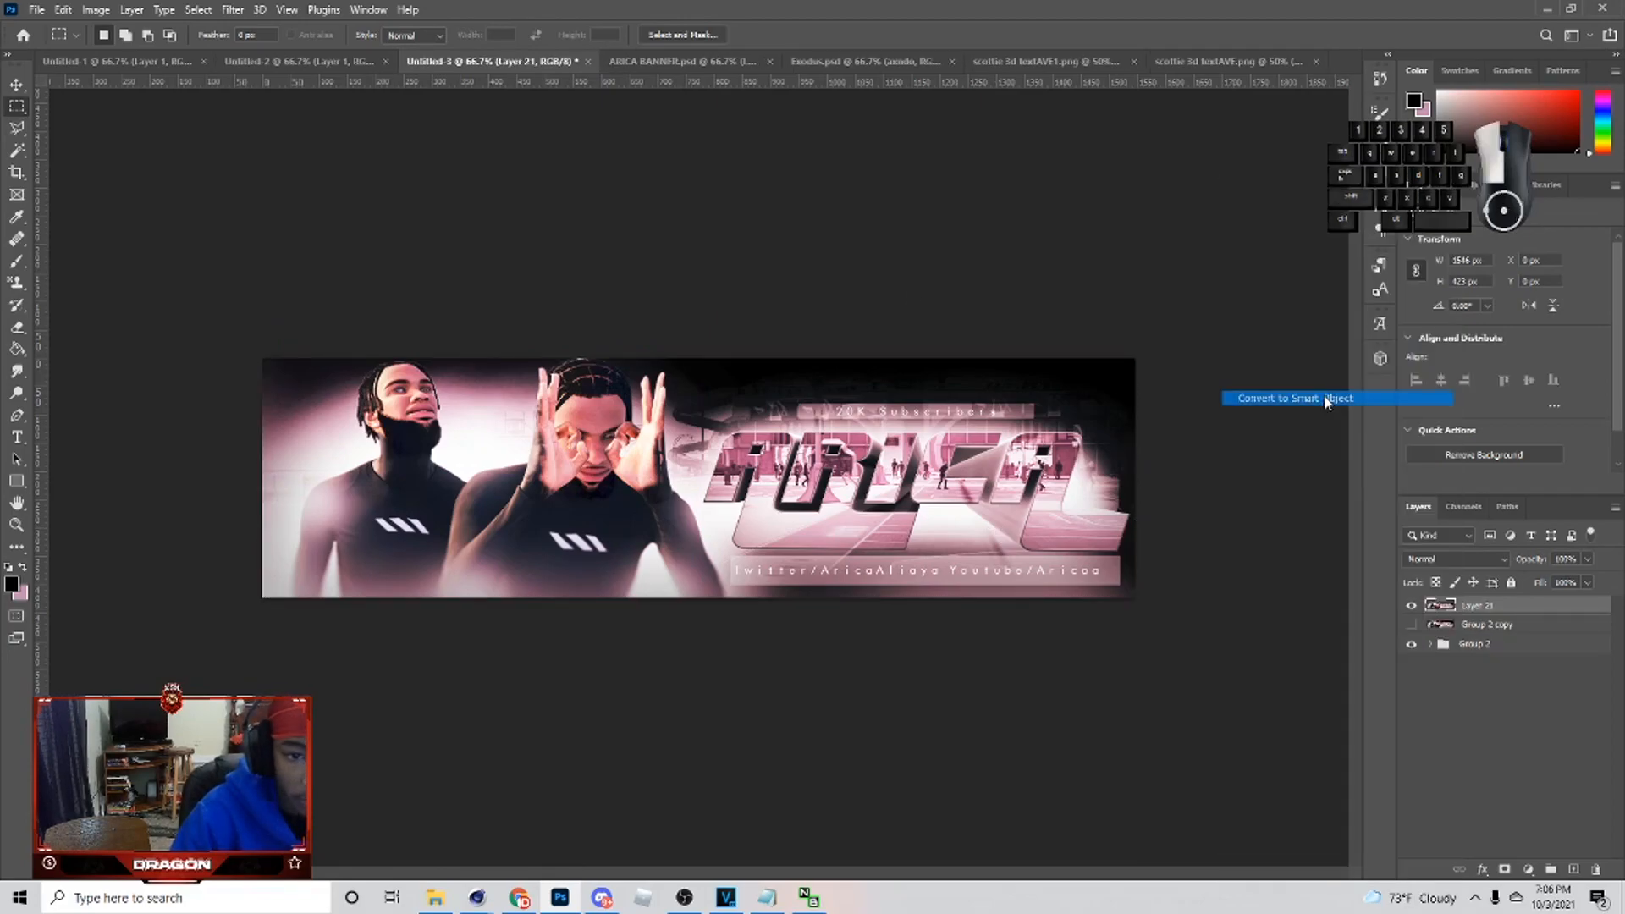
{"action": "left_click", "coordinate": [12, 86]}
{"action": "left_click", "coordinate": [363, 11]}
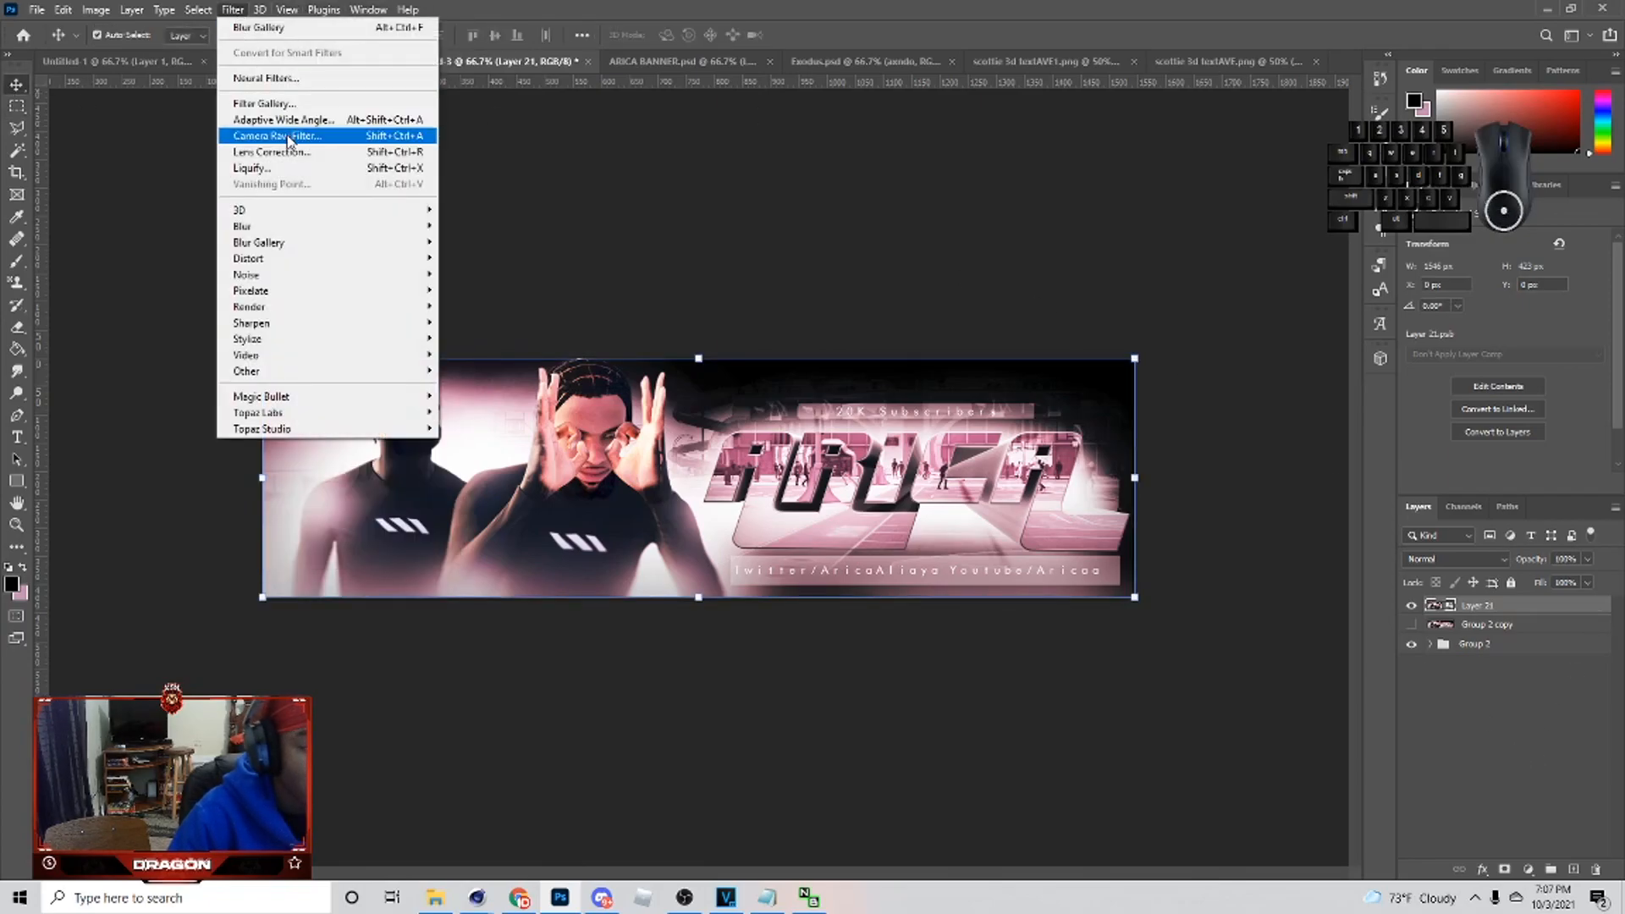
{"action": "left_click", "coordinate": [289, 138]}
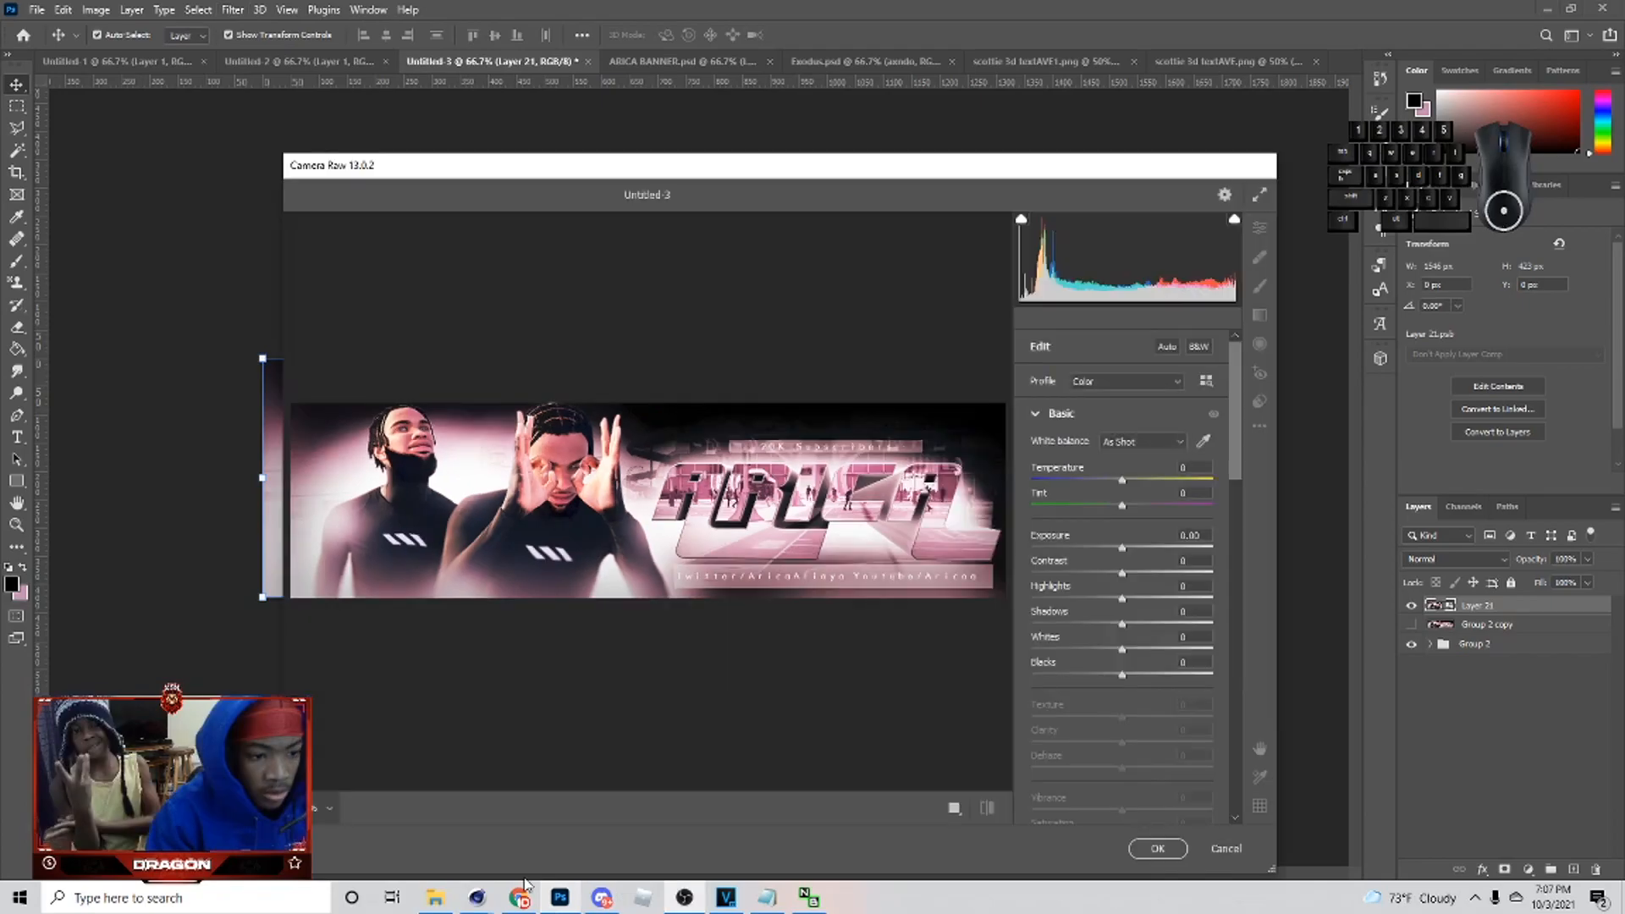
- Preview the saved Camera Raw presets on the banner to compare their color looks
{"action": "left_click", "coordinate": [1260, 401]}
{"action": "left_click_drag", "start_coordinate": [1234, 439], "coordinate": [1263, 772]}
{"action": "scroll", "coordinate": [1088, 554], "scroll_direction": "up", "scroll_amount": 1}
{"action": "scroll", "coordinate": [1090, 559], "scroll_direction": "up", "scroll_amount": 4}
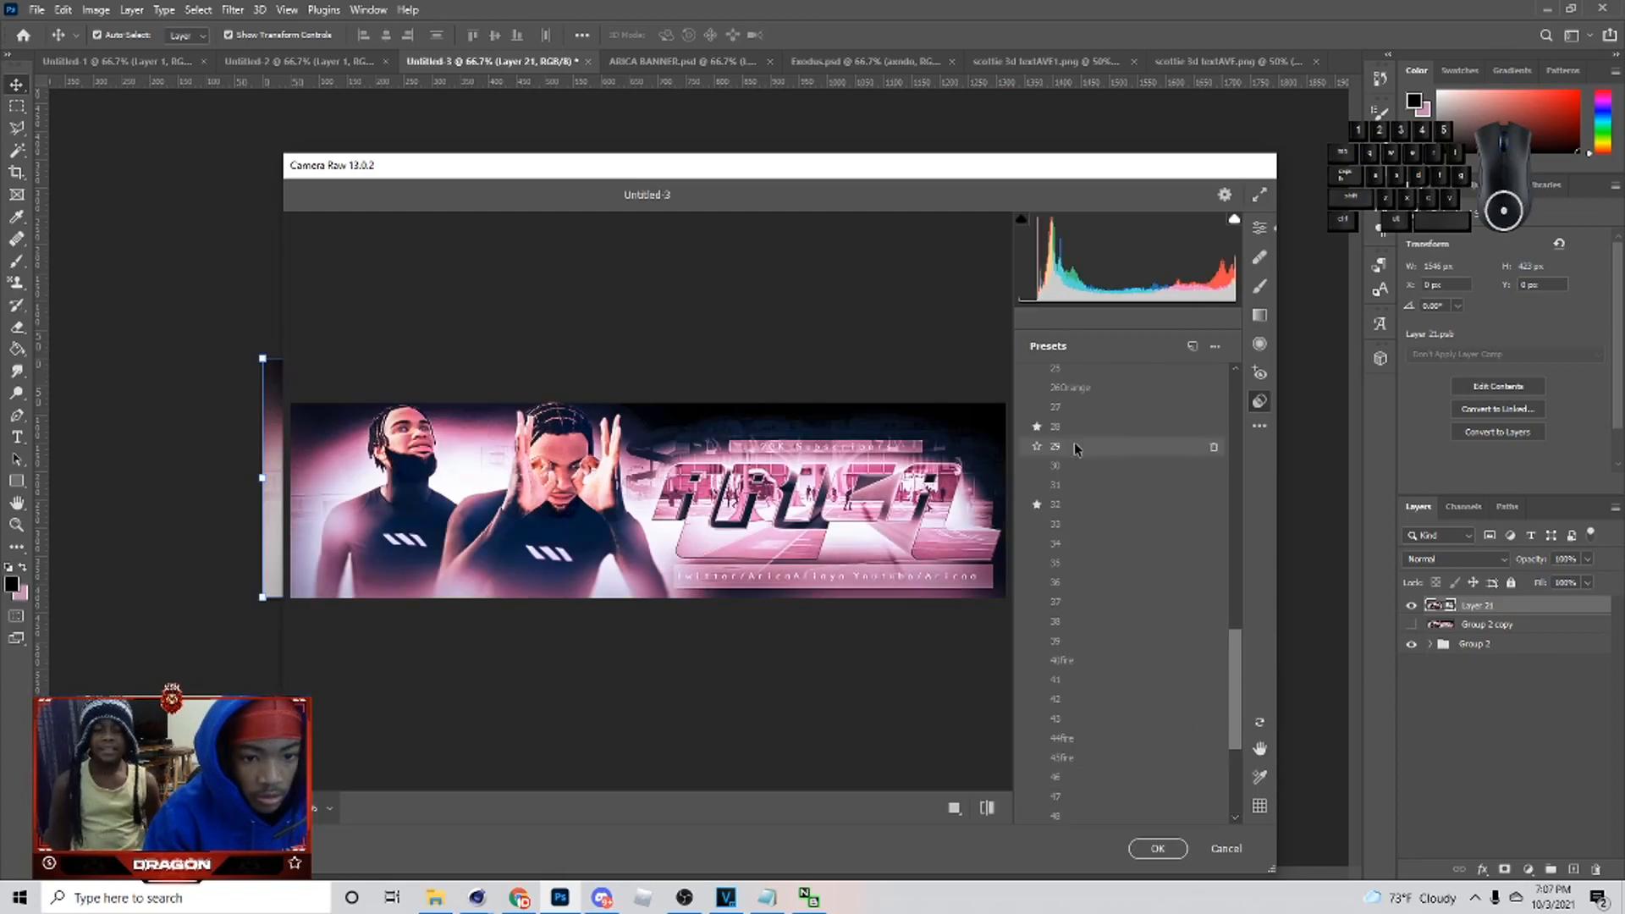
{"action": "scroll", "coordinate": [1063, 408], "scroll_direction": "up", "scroll_amount": 1}
{"action": "scroll", "coordinate": [1071, 411], "scroll_direction": "up", "scroll_amount": 2}
{"action": "scroll", "coordinate": [1075, 455], "scroll_direction": "up", "scroll_amount": 4}
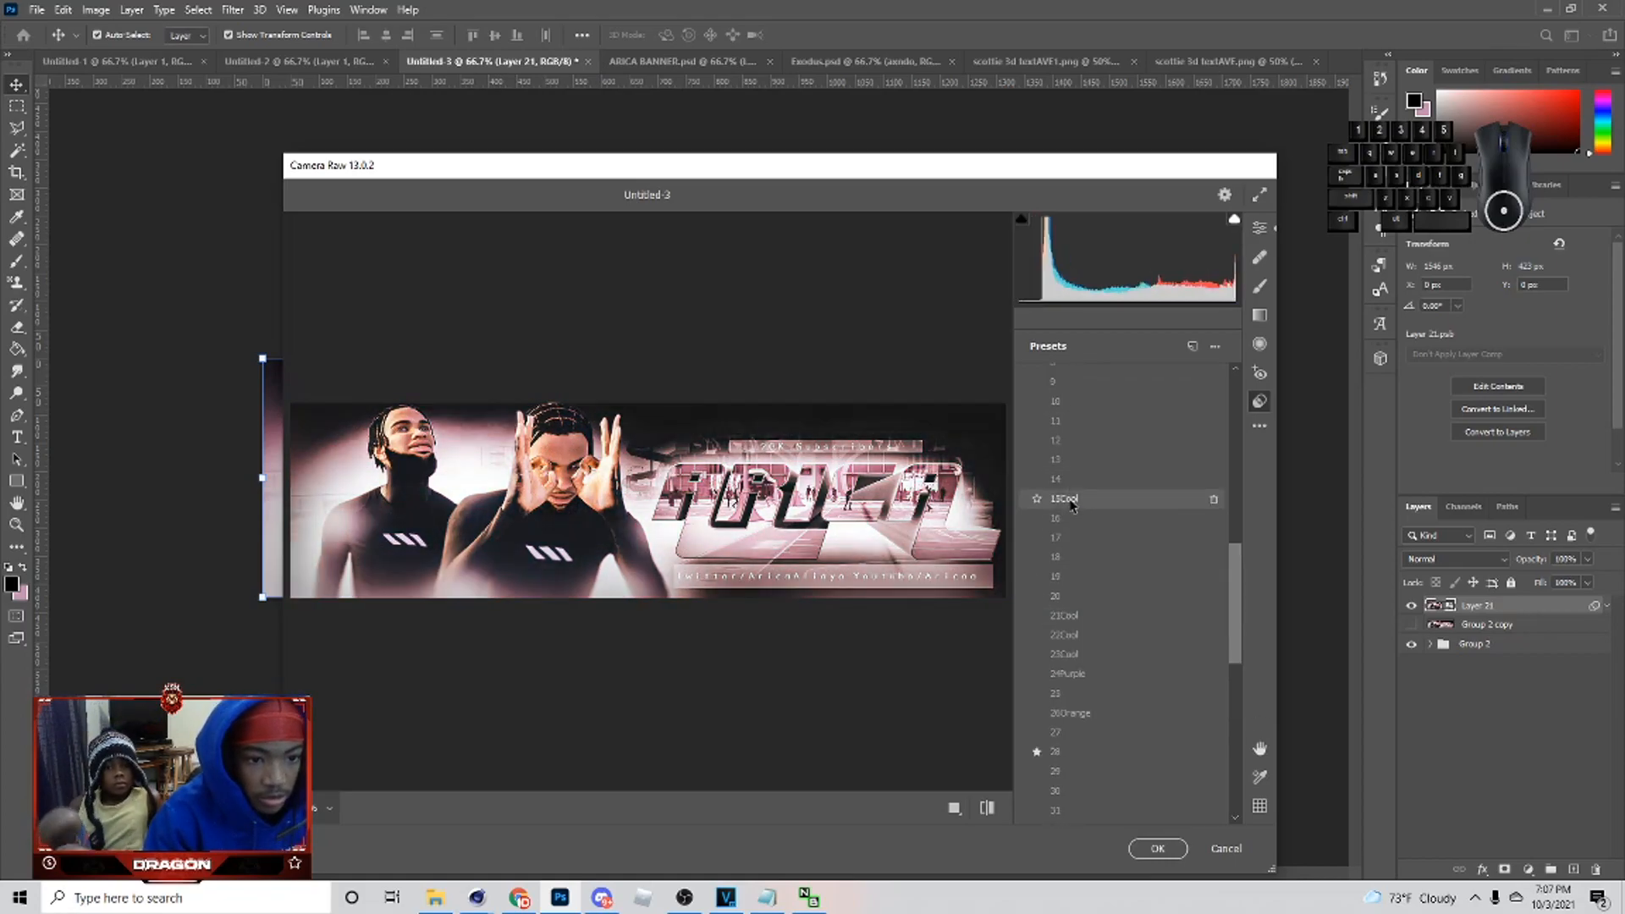
{"action": "scroll", "coordinate": [1068, 500], "scroll_direction": "up", "scroll_amount": 2}
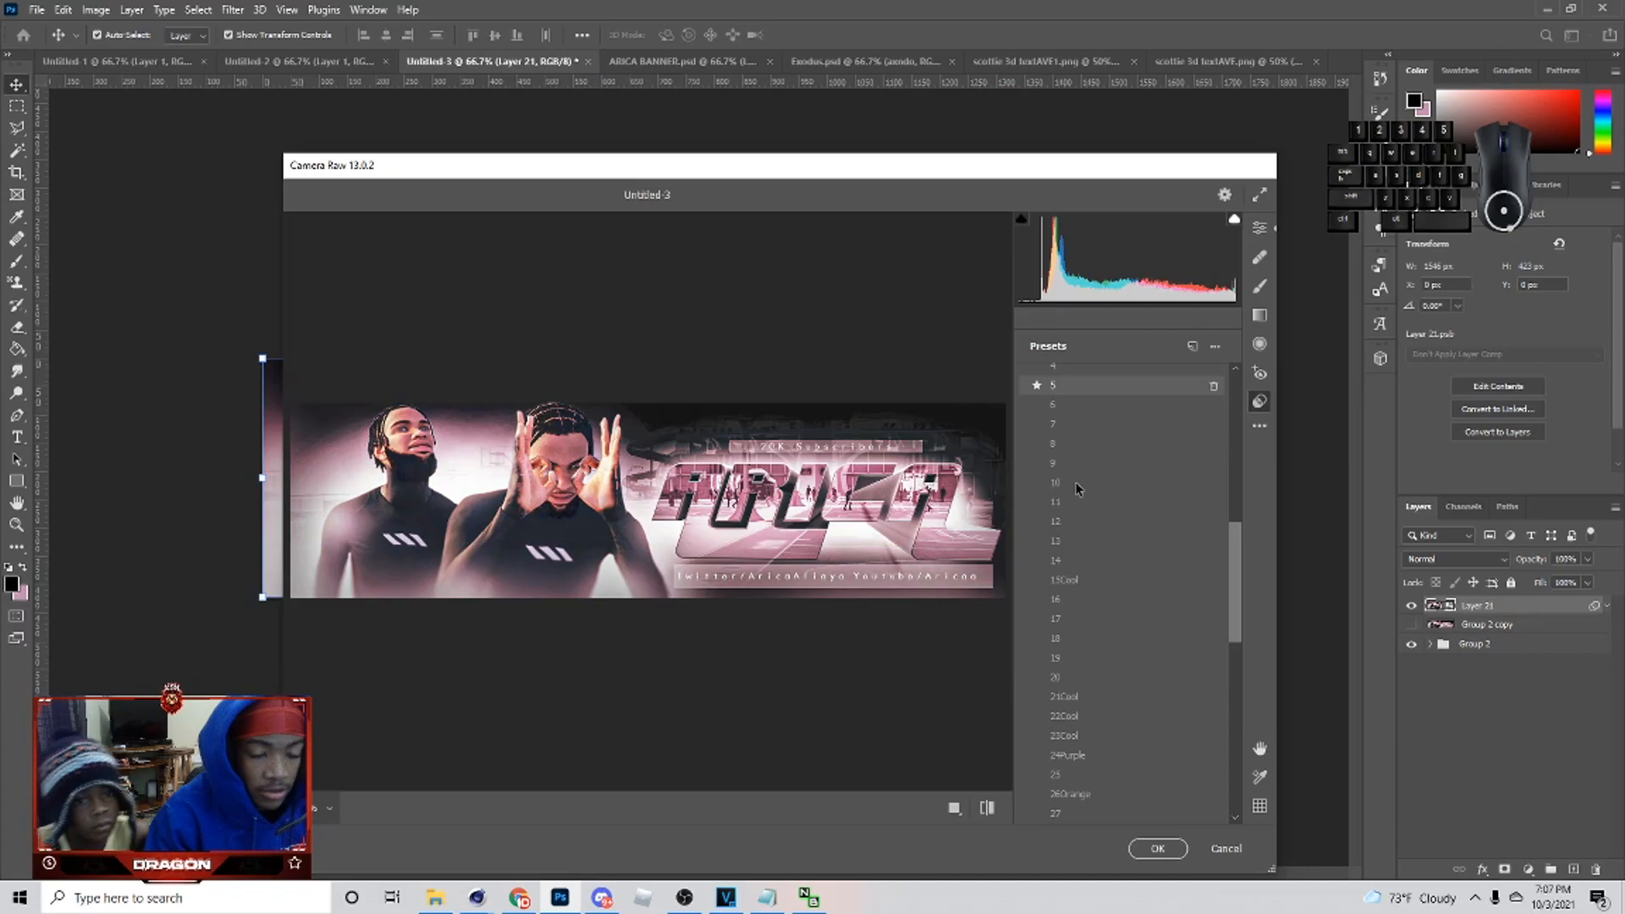
{"action": "scroll", "coordinate": [1071, 385], "scroll_direction": "down", "scroll_amount": 10}
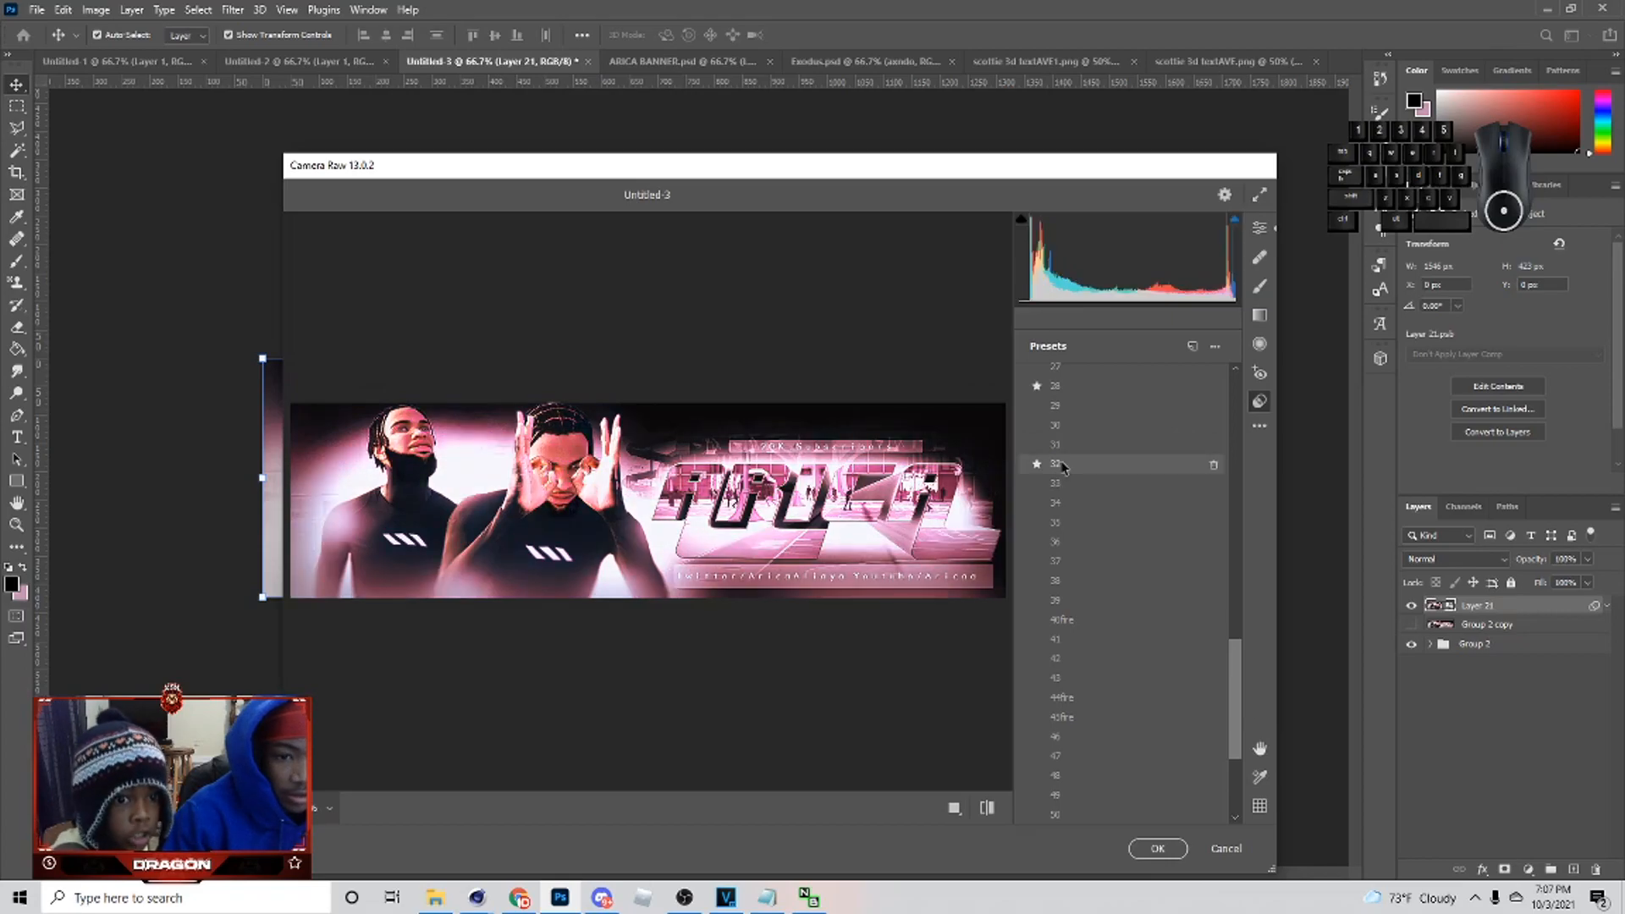
{"action": "scroll", "coordinate": [1069, 474], "scroll_direction": "up", "scroll_amount": 3}
{"action": "scroll", "coordinate": [1067, 517], "scroll_direction": "down", "scroll_amount": 5}
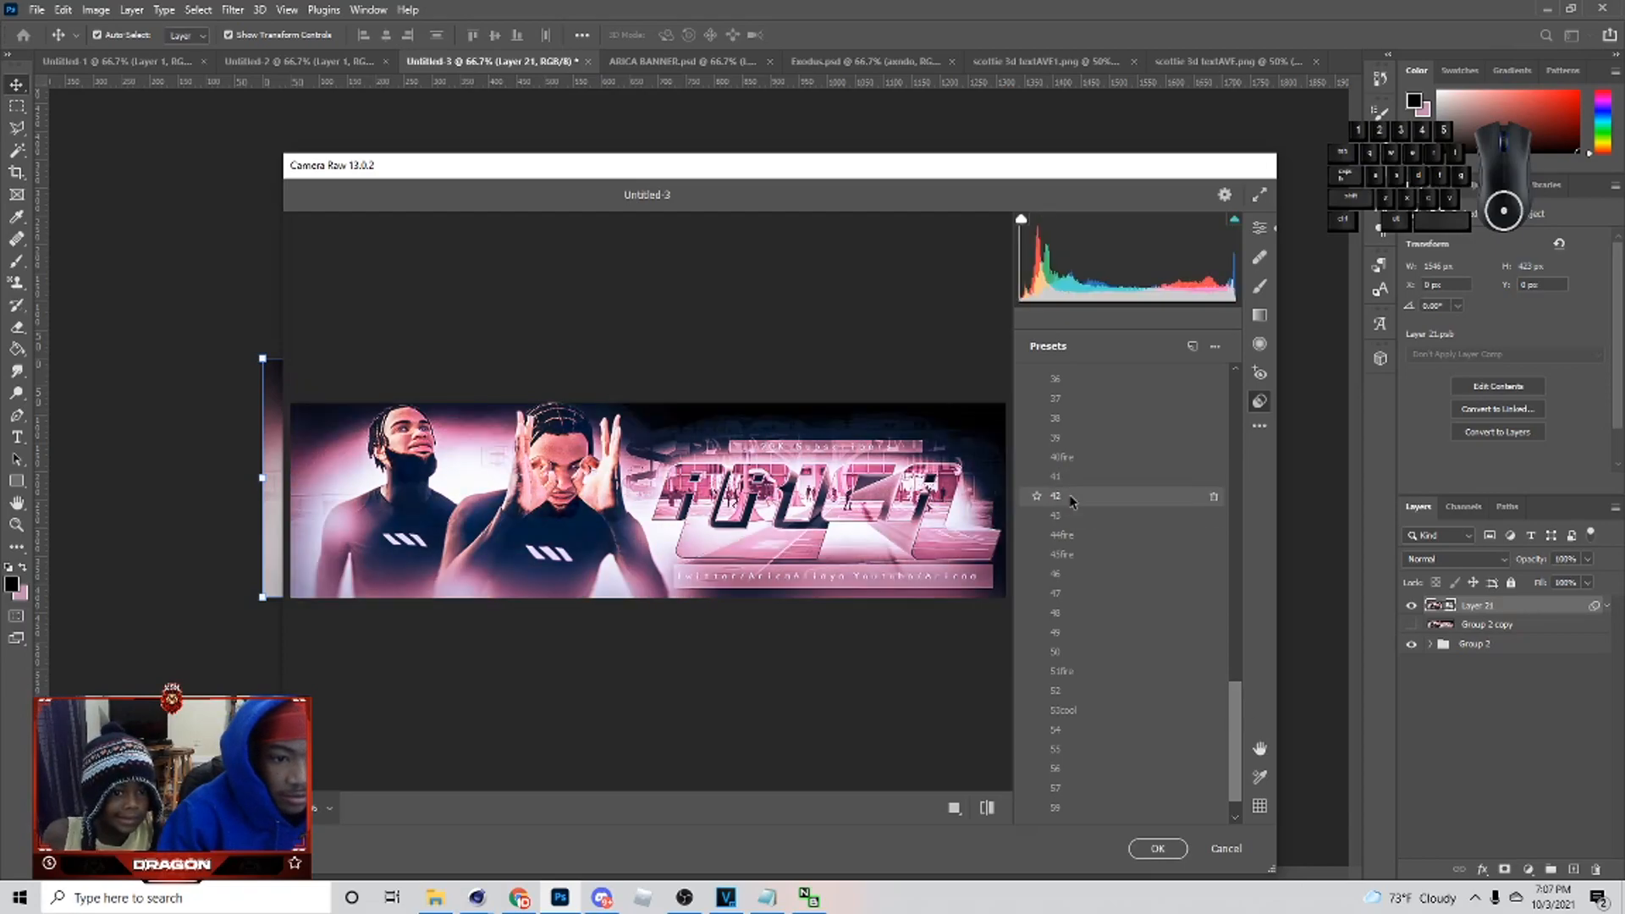
- Apply preset 42 to the banner, replace it with preset 50 and check its edit settings
{"action": "left_click", "coordinate": [1070, 498]}
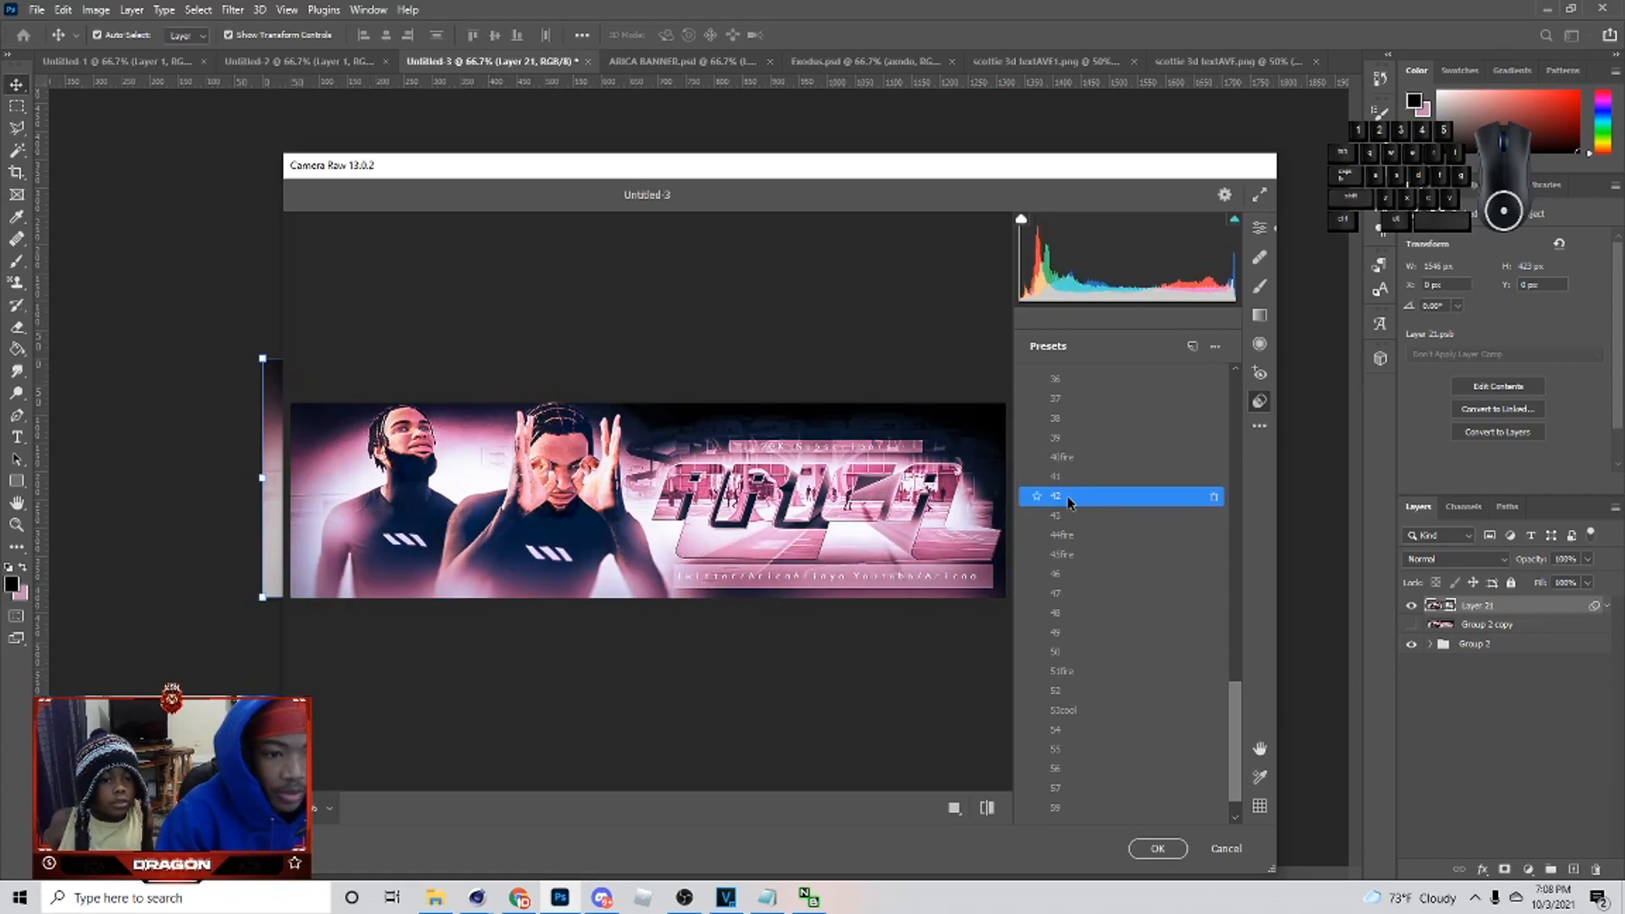
{"action": "scroll", "coordinate": [1068, 513], "scroll_direction": "down", "scroll_amount": 2}
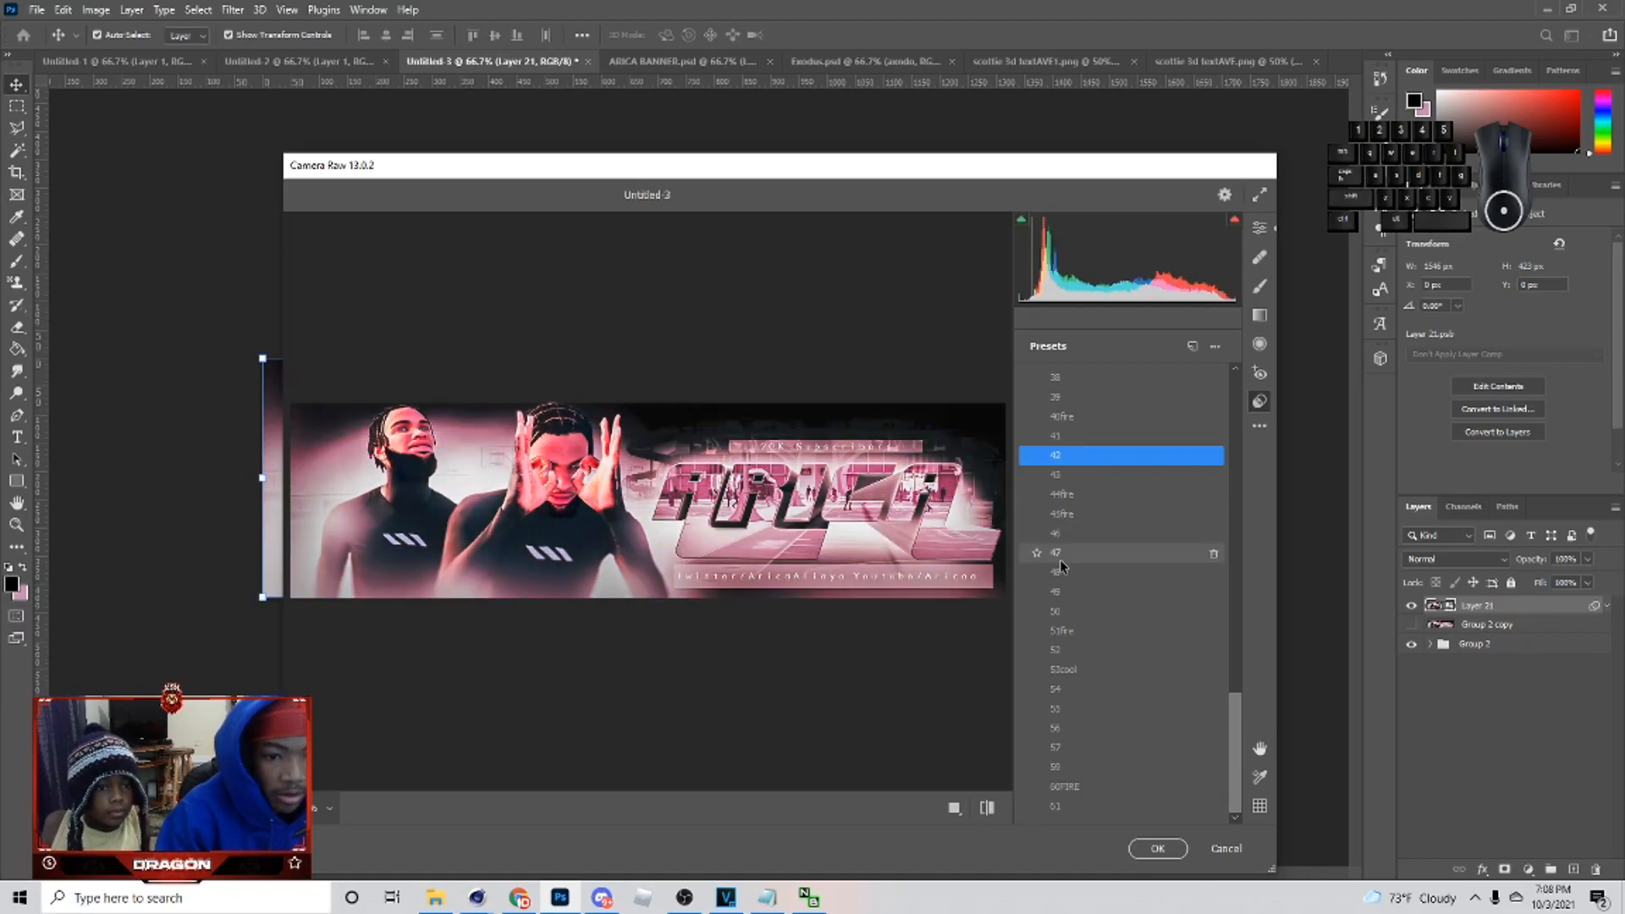
{"action": "left_click", "coordinate": [1063, 609]}
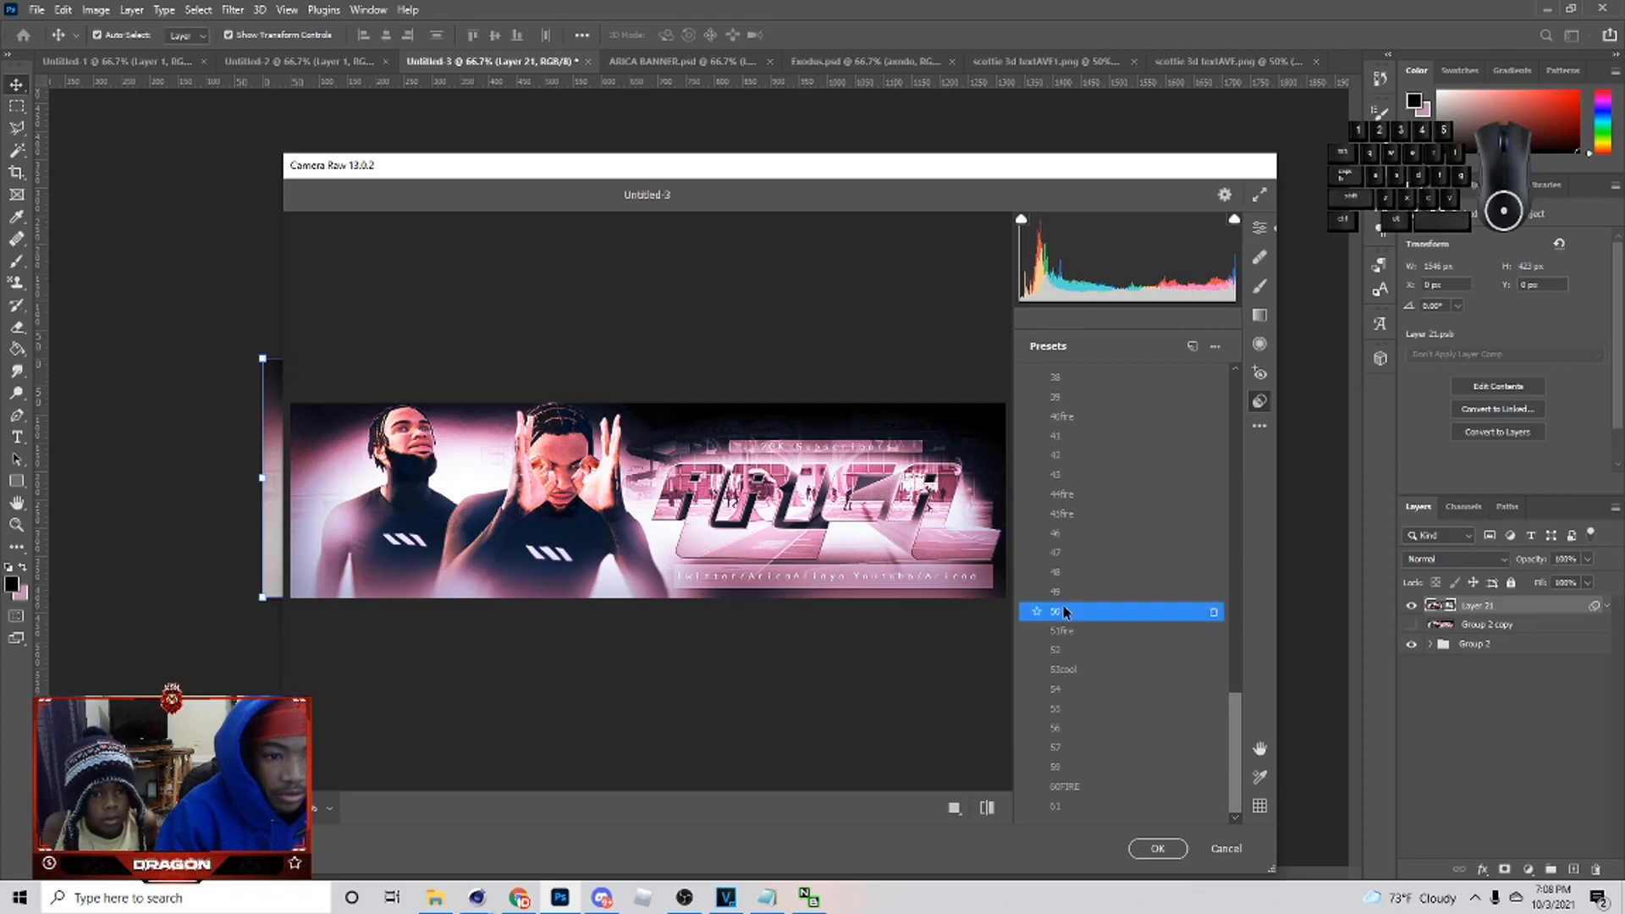
{"action": "scroll", "coordinate": [1065, 592], "scroll_direction": "up", "scroll_amount": 6}
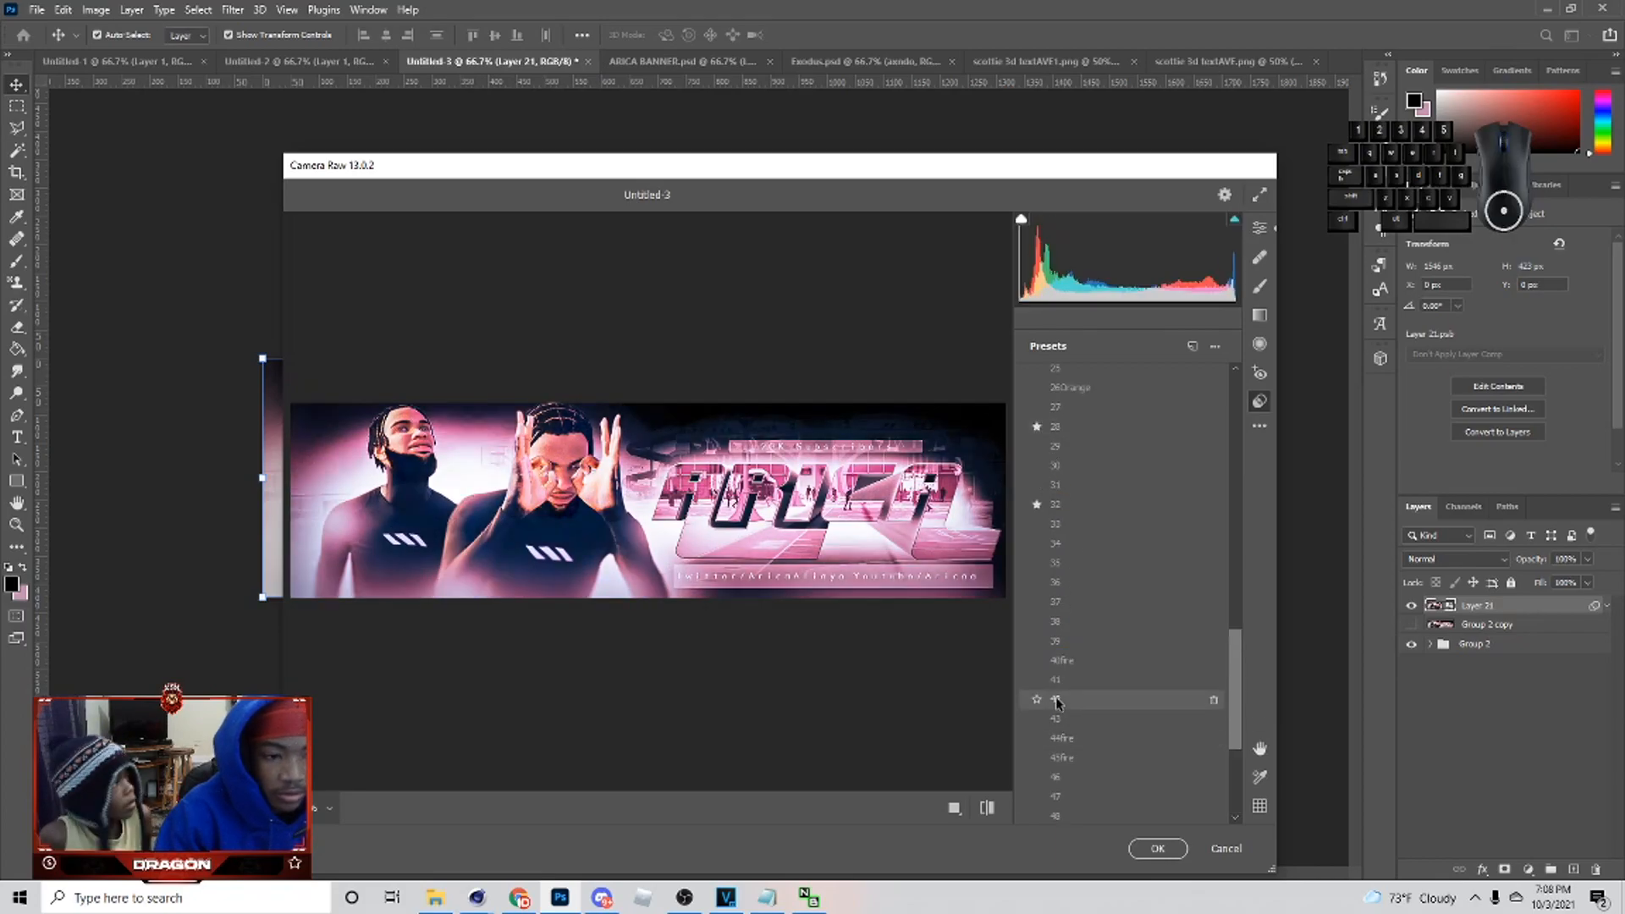
{"action": "scroll", "coordinate": [1056, 677], "scroll_direction": "down", "scroll_amount": 6}
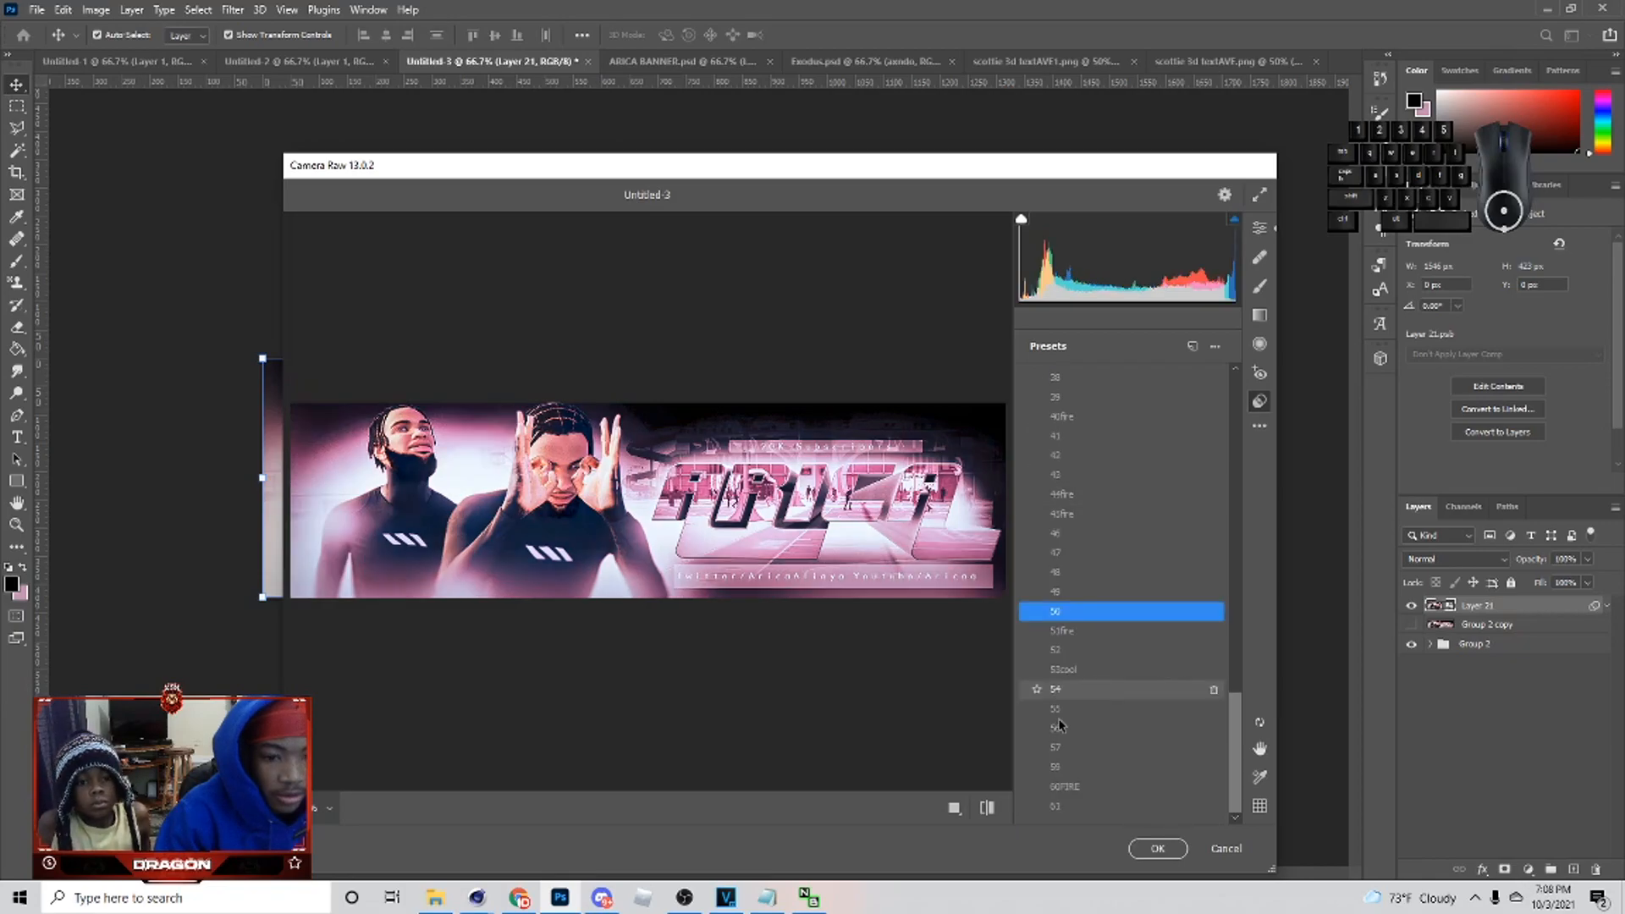
{"action": "left_click", "coordinate": [1257, 372]}
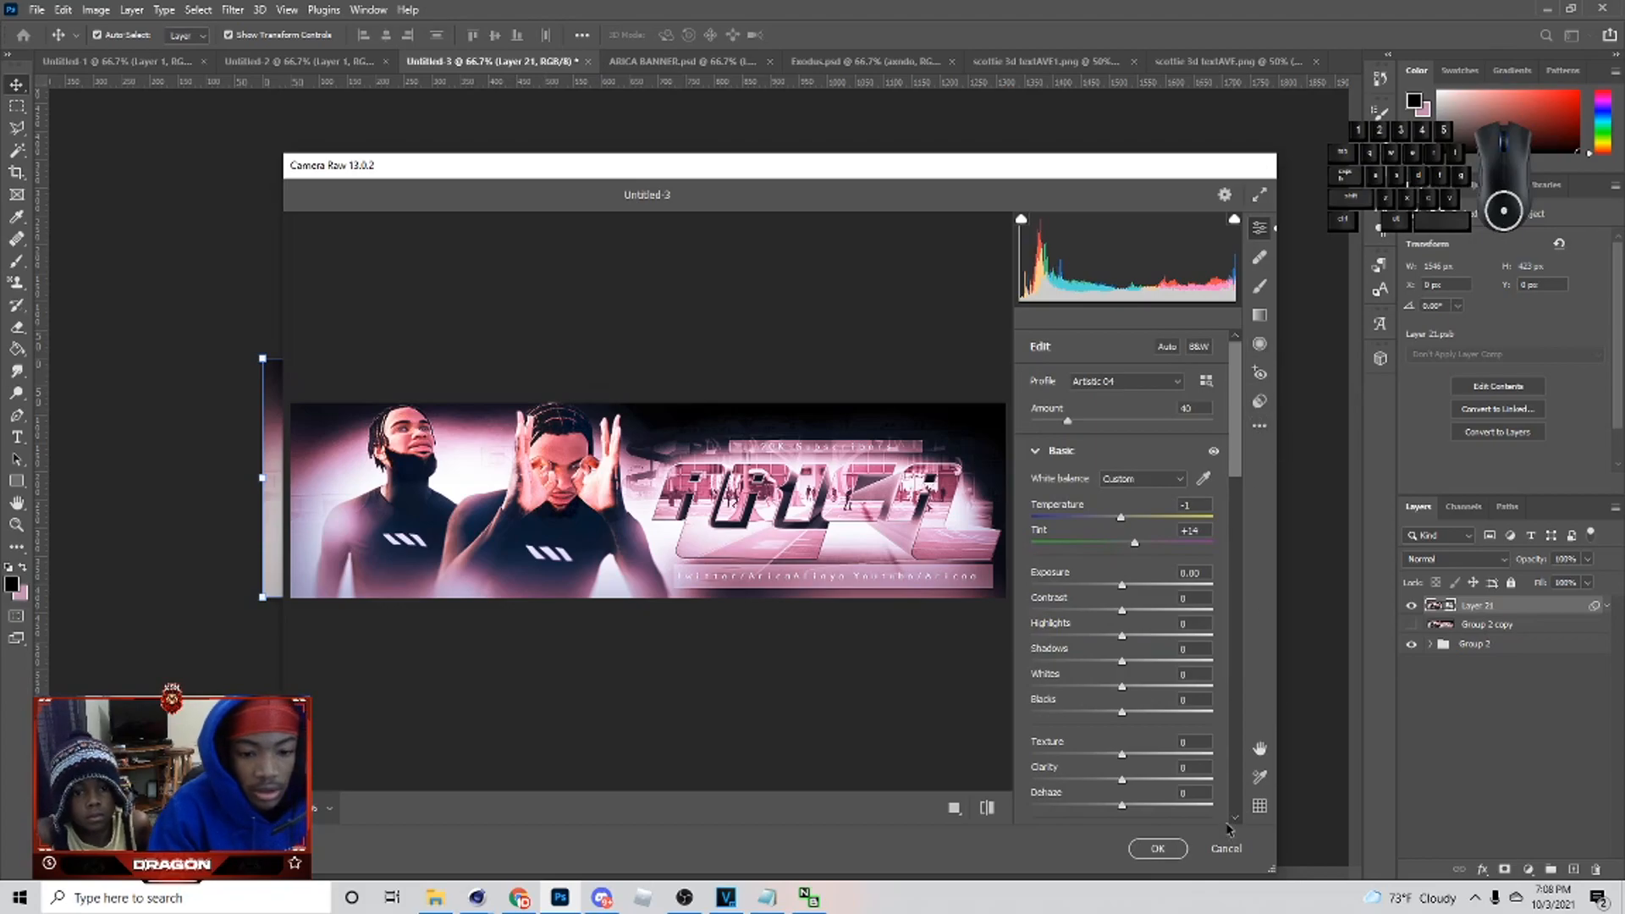
- Apply preset 1 from the Player preset group to the banner
{"action": "left_click", "coordinate": [1259, 402]}
{"action": "scroll", "coordinate": [1129, 663], "scroll_direction": "up", "scroll_amount": 5}
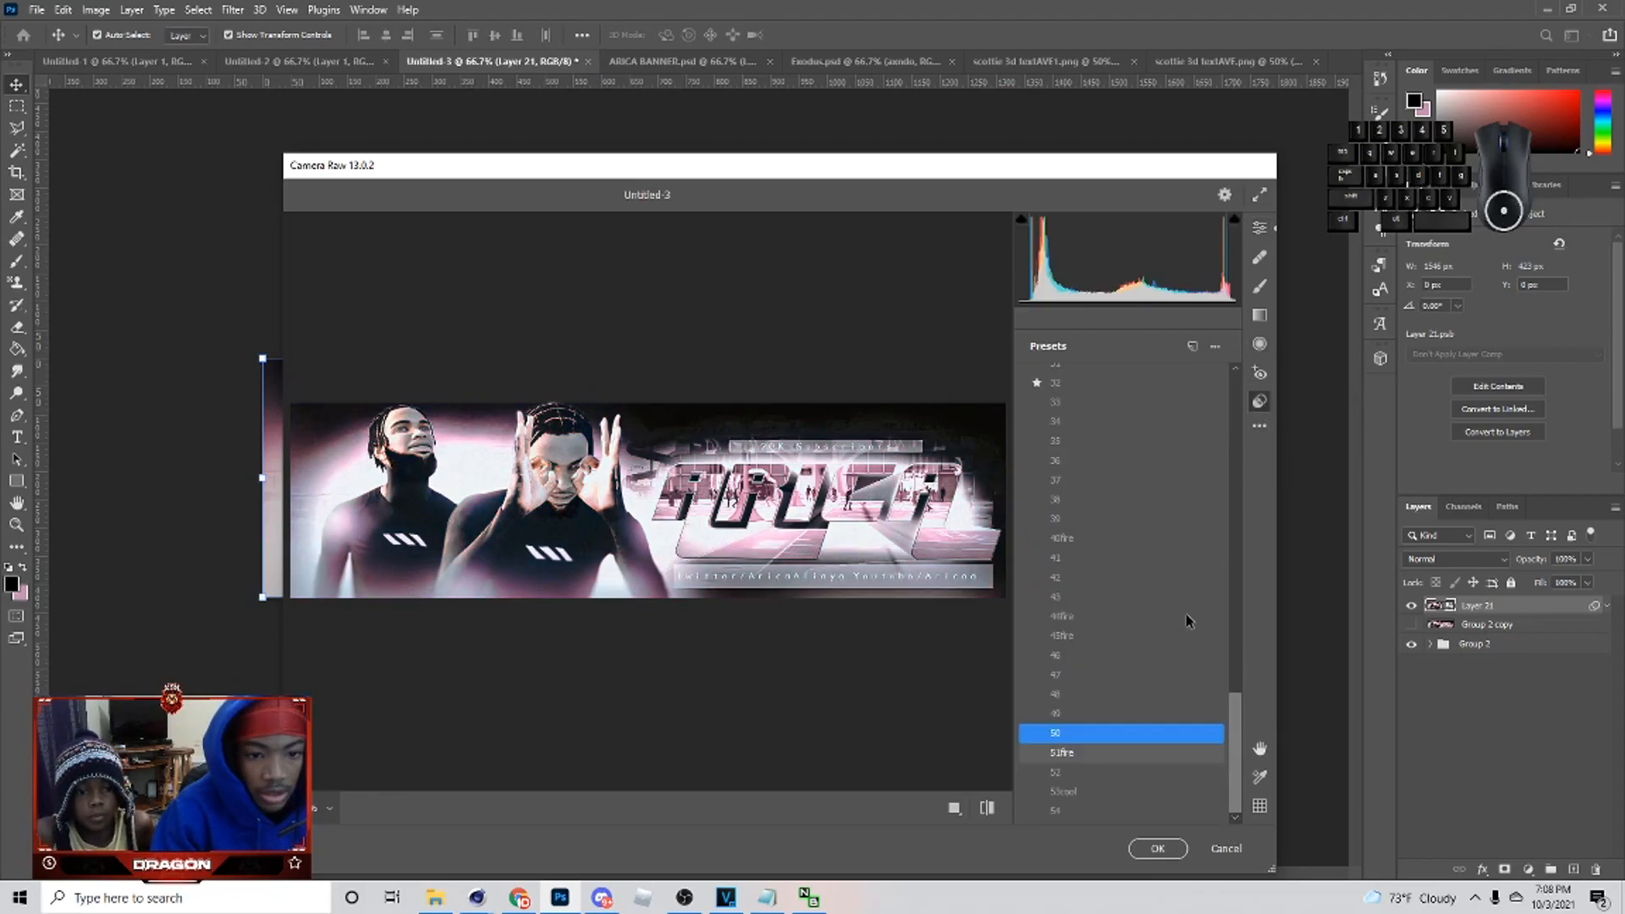
{"action": "scroll", "coordinate": [1235, 722], "scroll_direction": "up", "scroll_amount": 15}
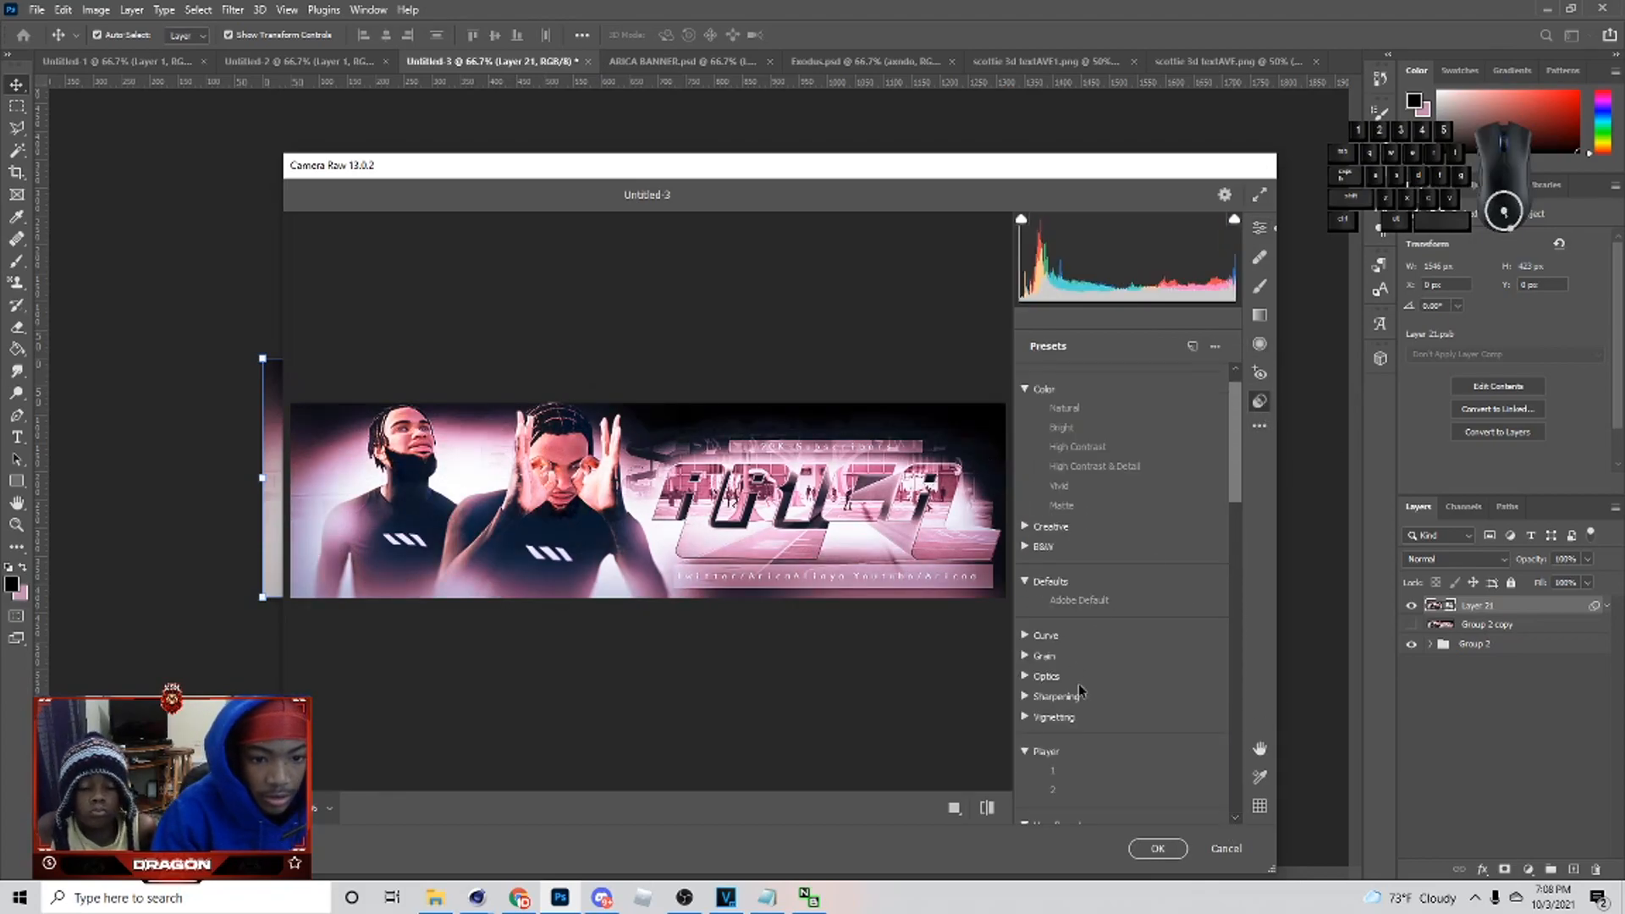
{"action": "left_click", "coordinate": [1087, 770]}
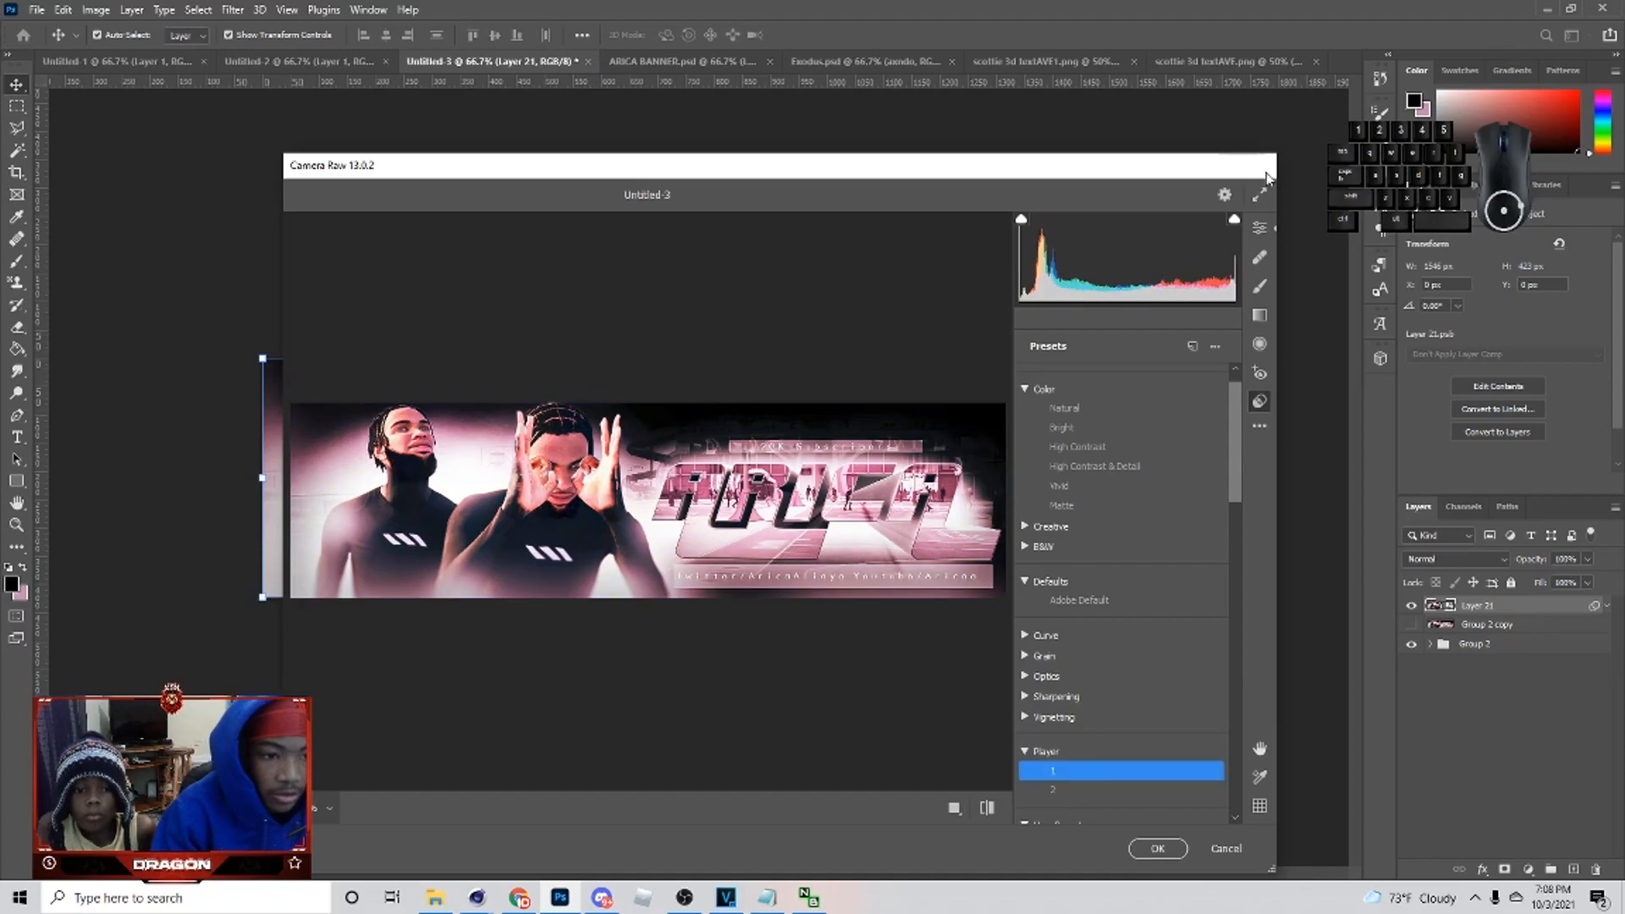
- Set texture to +73, tint to +24 and highlights to +21, and raise the exposure slightly
{"action": "left_click", "coordinate": [1260, 227]}
{"action": "scroll", "coordinate": [1095, 694], "scroll_direction": "down", "scroll_amount": 3}
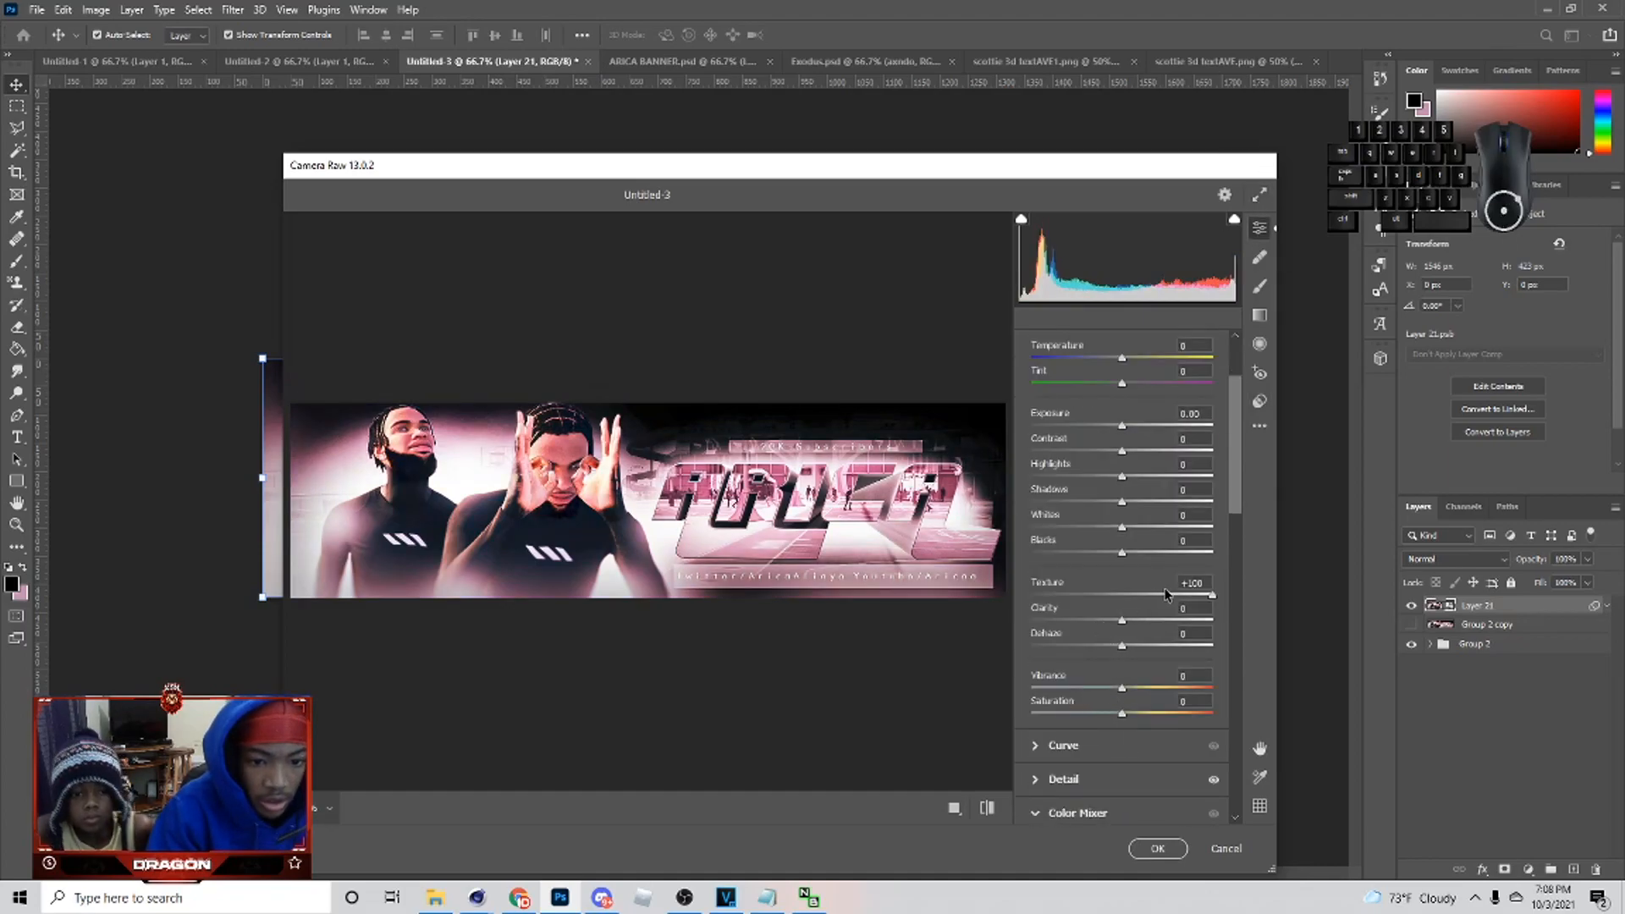
{"action": "mouse_move", "coordinate": [1166, 593]}
{"action": "left_mouse_down"}
{"action": "mouse_move", "coordinate": [1152, 598]}
{"action": "mouse_move", "coordinate": [1188, 584]}
{"action": "left_mouse_up"}
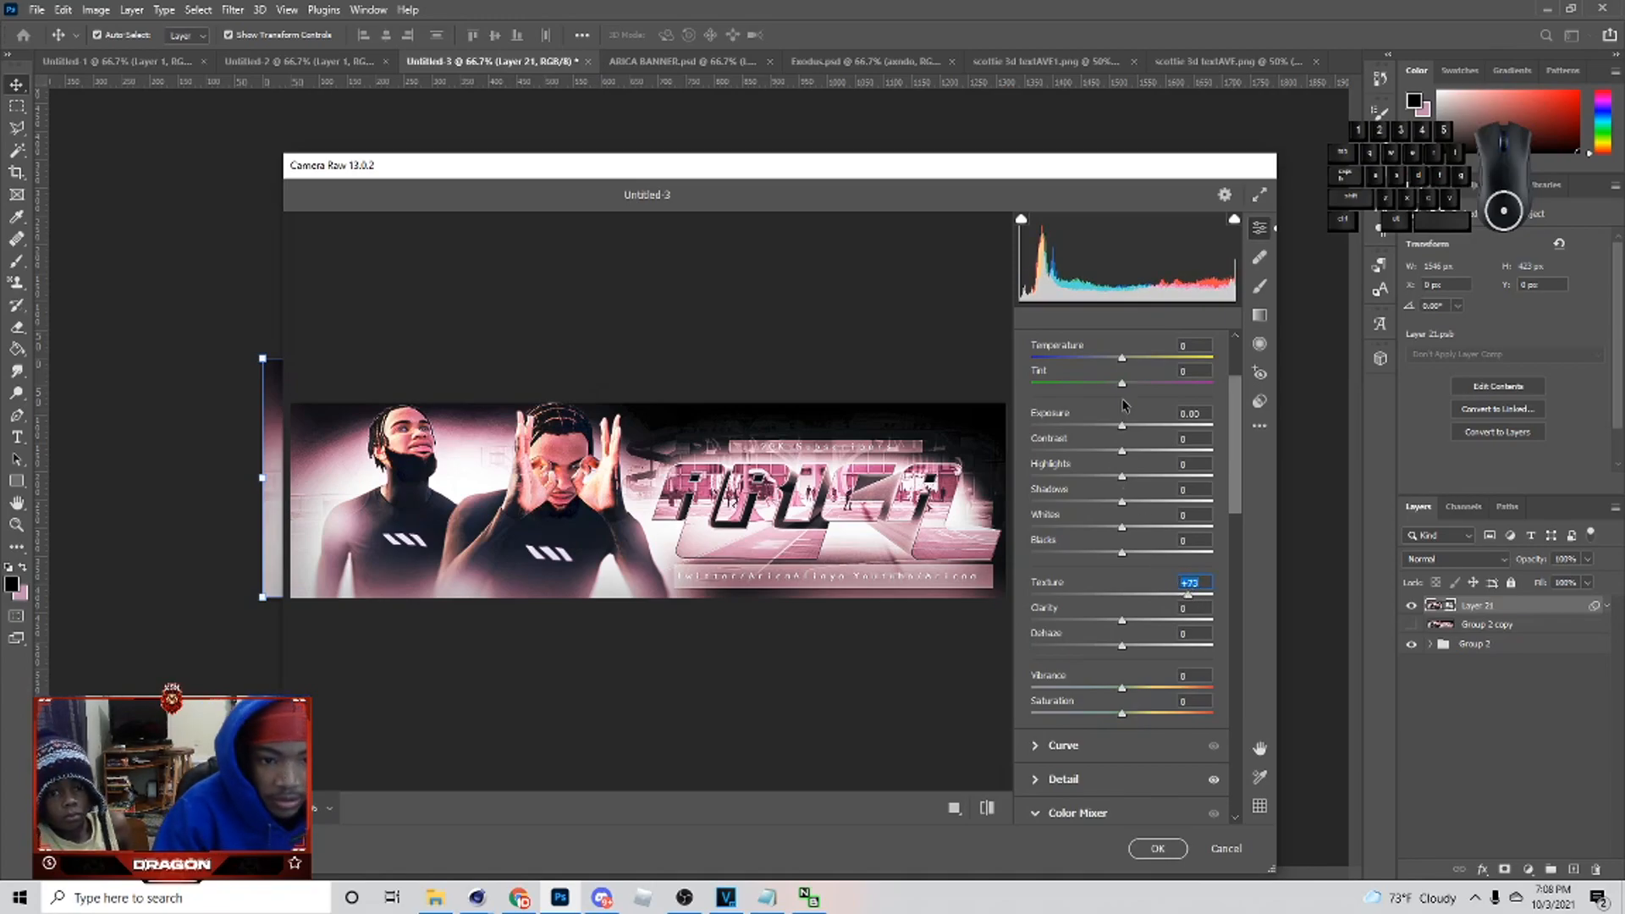
{"action": "left_click_drag", "start_coordinate": [1124, 385], "coordinate": [1146, 391]}
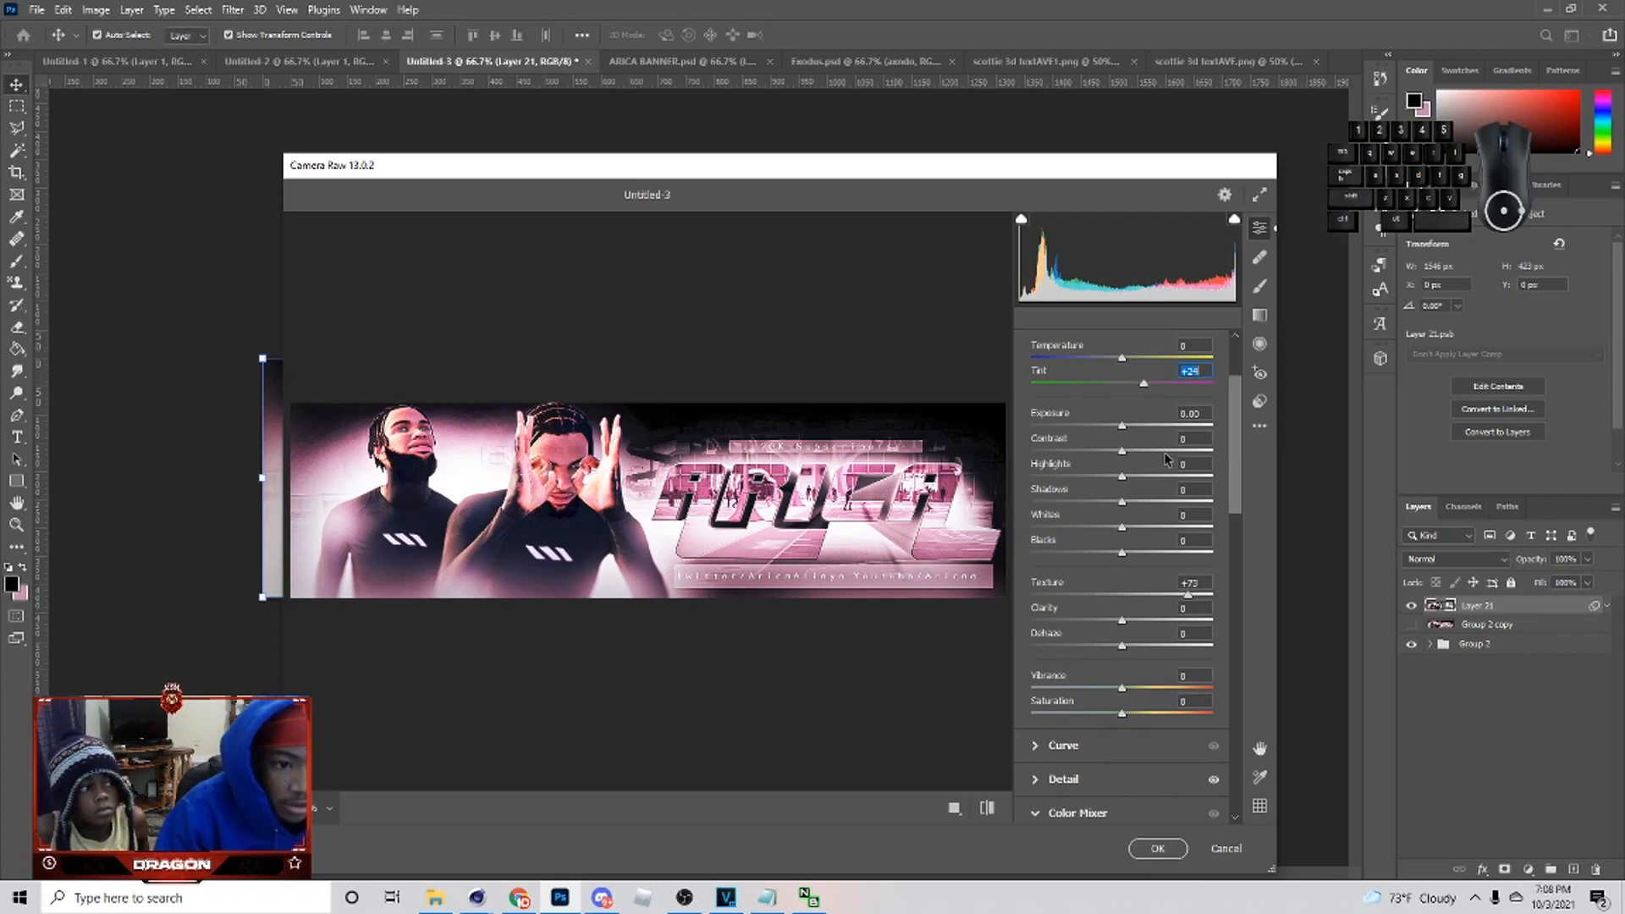
{"action": "left_click_drag", "start_coordinate": [1124, 482], "coordinate": [1140, 480]}
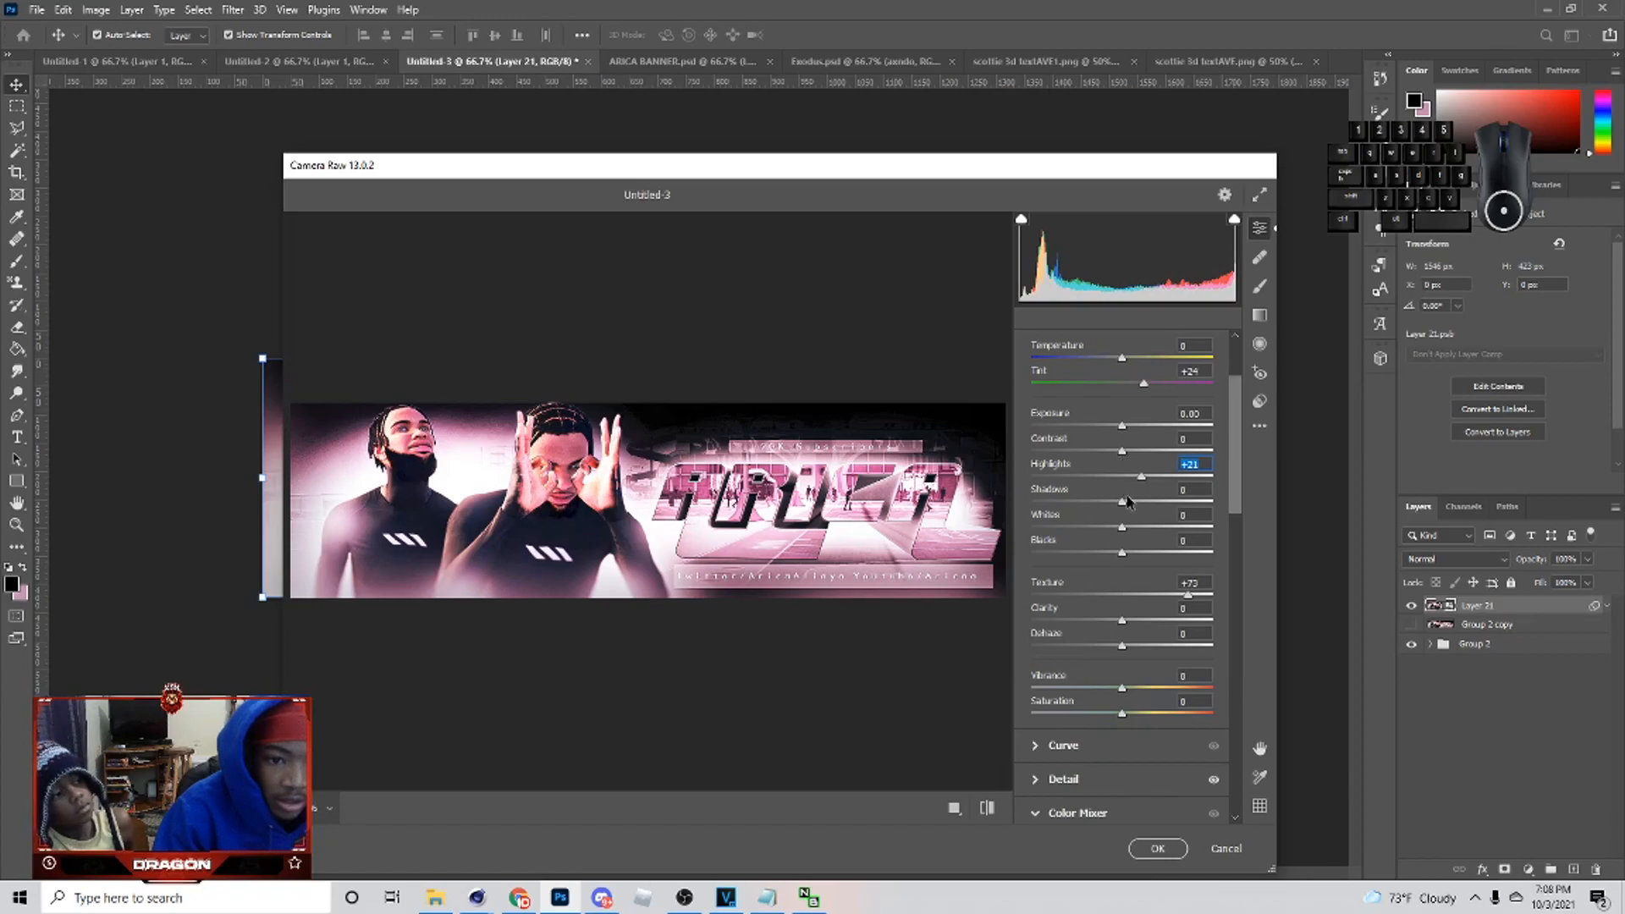
{"action": "left_click_drag", "start_coordinate": [1122, 429], "coordinate": [1124, 430]}
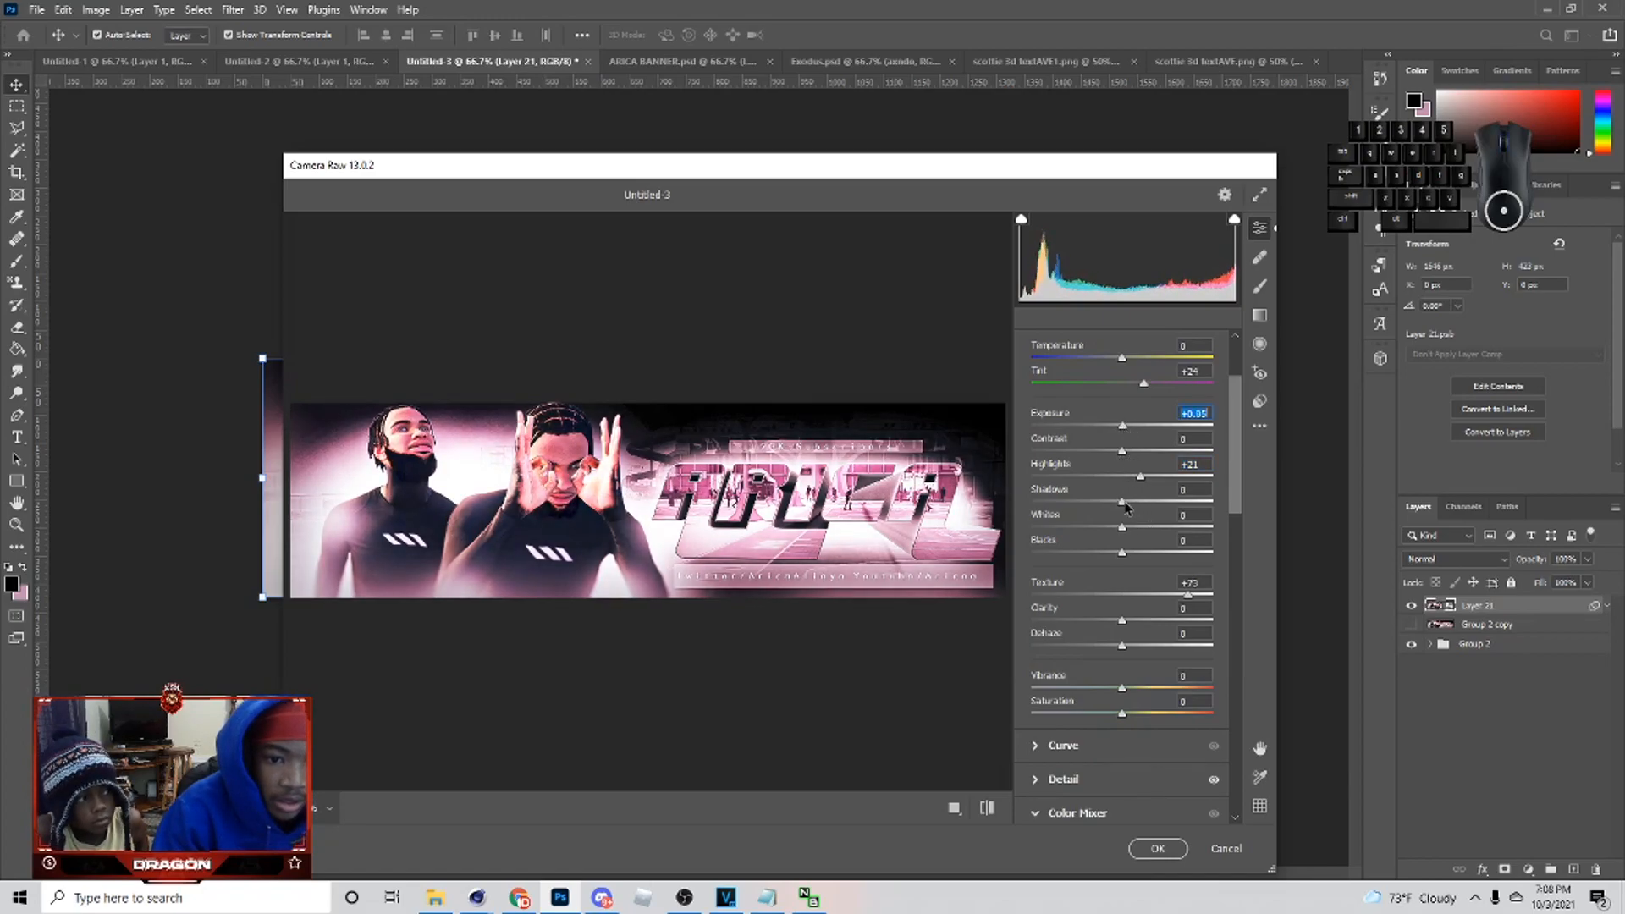
- Fine-tune the shadows and other tonal sliders in the Basic settings
{"action": "left_click_drag", "start_coordinate": [1123, 502], "coordinate": [1125, 541]}
{"action": "scroll", "coordinate": [1138, 552], "scroll_direction": "down", "scroll_amount": 2}
{"action": "left_click", "coordinate": [1124, 551]}
{"action": "left_click_drag", "start_coordinate": [1119, 459], "coordinate": [1146, 466]}
{"action": "scroll", "coordinate": [1121, 572], "scroll_direction": "down", "scroll_amount": 8}
{"action": "scroll", "coordinate": [1123, 626], "scroll_direction": "up", "scroll_amount": 3}
{"action": "left_click_drag", "start_coordinate": [1121, 643], "coordinate": [1007, 696]}
{"action": "key", "text": "ctrl+z"}
{"action": "left_click_drag", "start_coordinate": [1122, 617], "coordinate": [1317, 610]}
{"action": "key", "text": "ctrl+z"}
{"action": "left_click_drag", "start_coordinate": [1123, 590], "coordinate": [1415, 586]}
{"action": "key", "text": "ctrl+z"}
- Try adding film grain of about 20 to the banner in the Effects settings
{"action": "scroll", "coordinate": [1132, 747], "scroll_direction": "down", "scroll_amount": 4}
{"action": "scroll", "coordinate": [1132, 756], "scroll_direction": "down", "scroll_amount": 3}
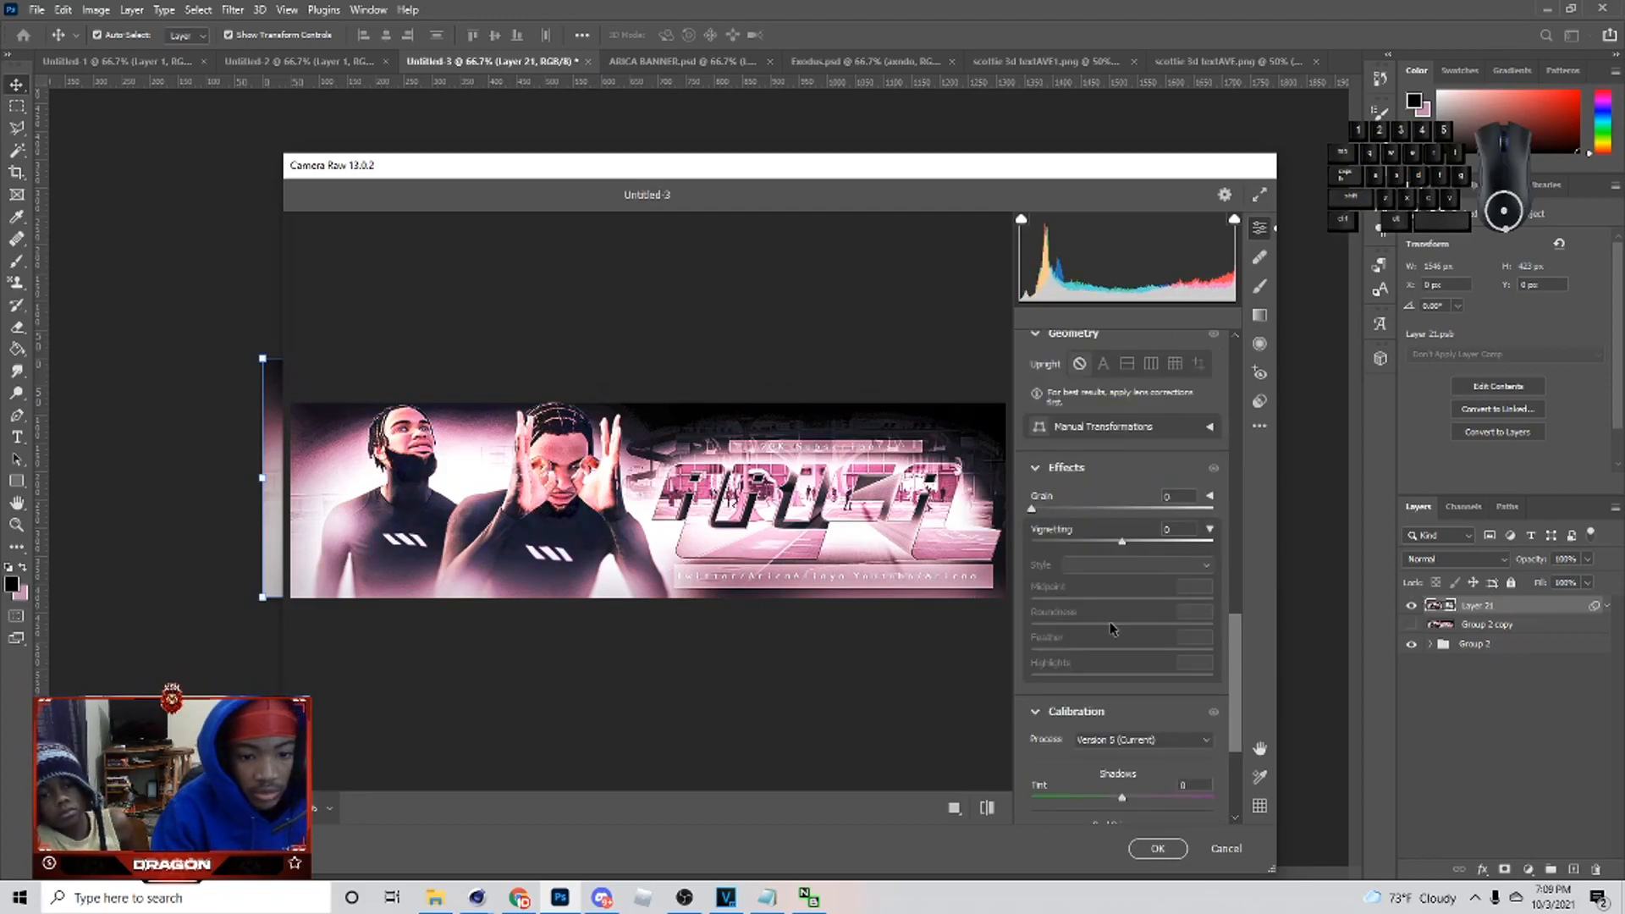
{"action": "left_click_drag", "start_coordinate": [1032, 509], "coordinate": [1112, 510]}
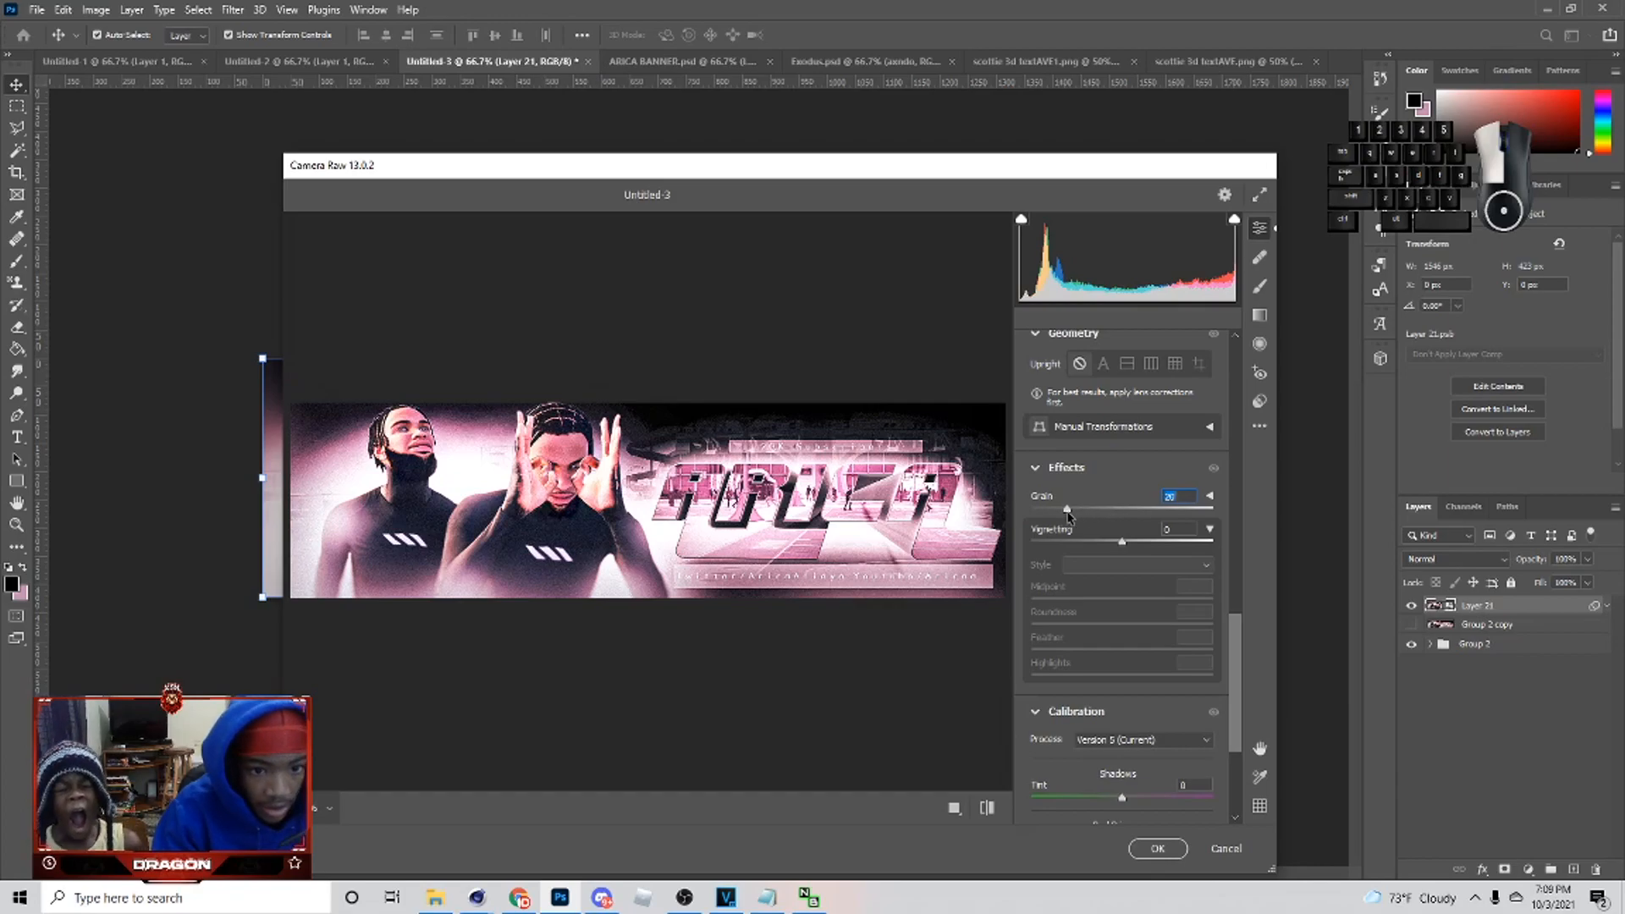
- Try strong calibration shifts, including a red primary hue of +100, and undo them
{"action": "scroll", "coordinate": [1125, 677], "scroll_direction": "down", "scroll_amount": 3}
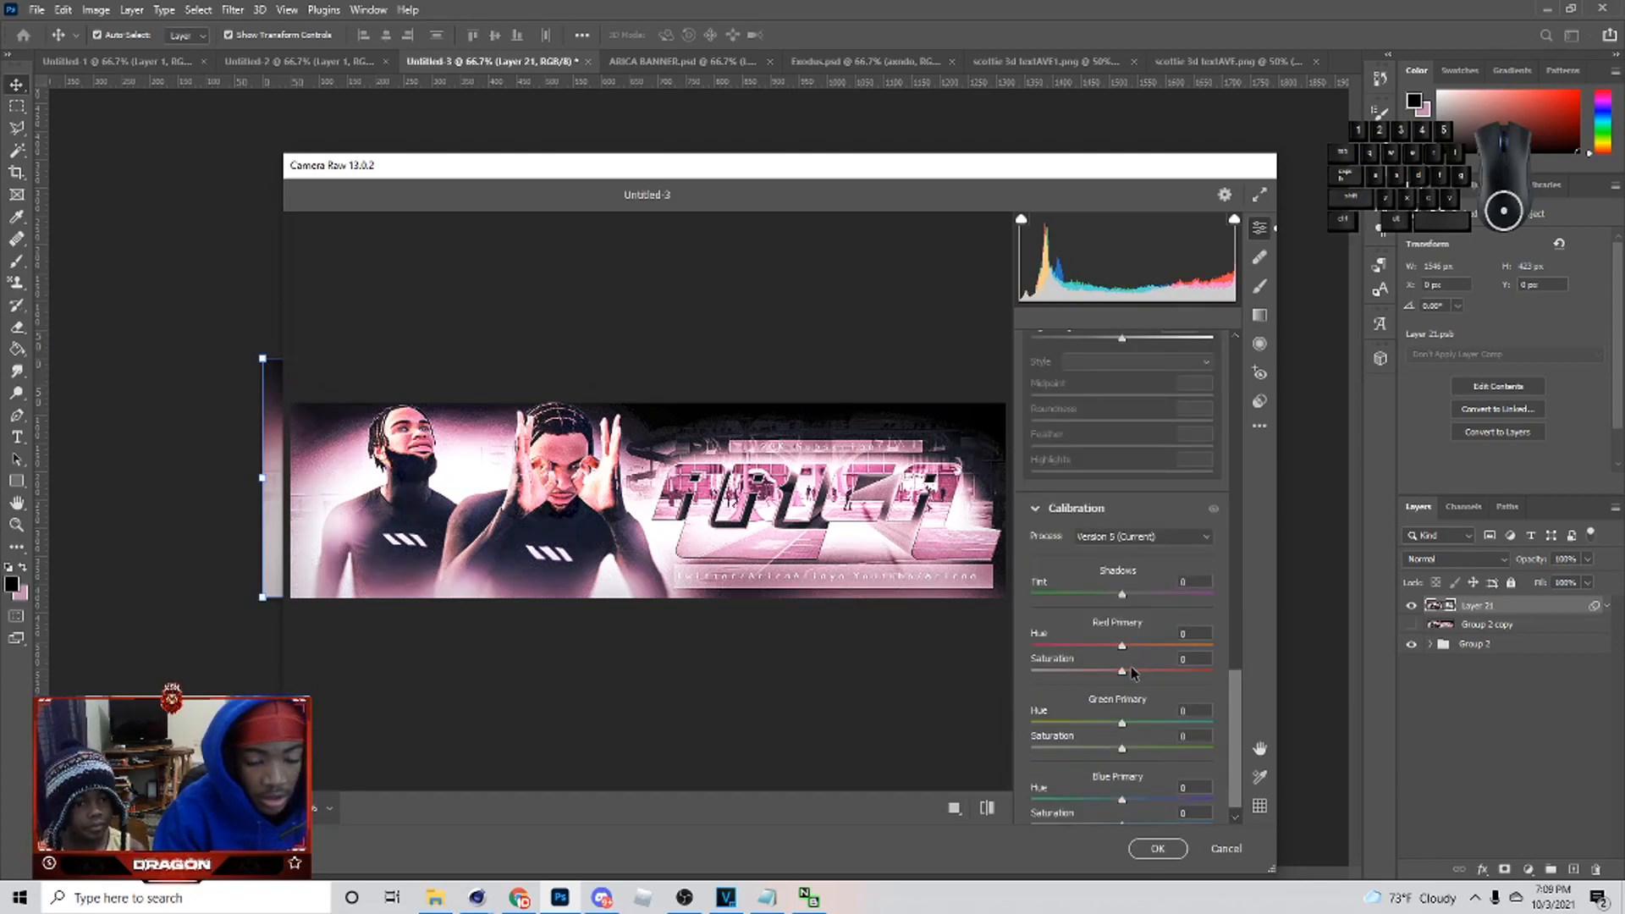
{"action": "left_click_drag", "start_coordinate": [1124, 595], "coordinate": [1344, 632]}
{"action": "key", "text": "ctrl+z"}
{"action": "scroll", "coordinate": [1176, 641], "scroll_direction": "down", "scroll_amount": 1}
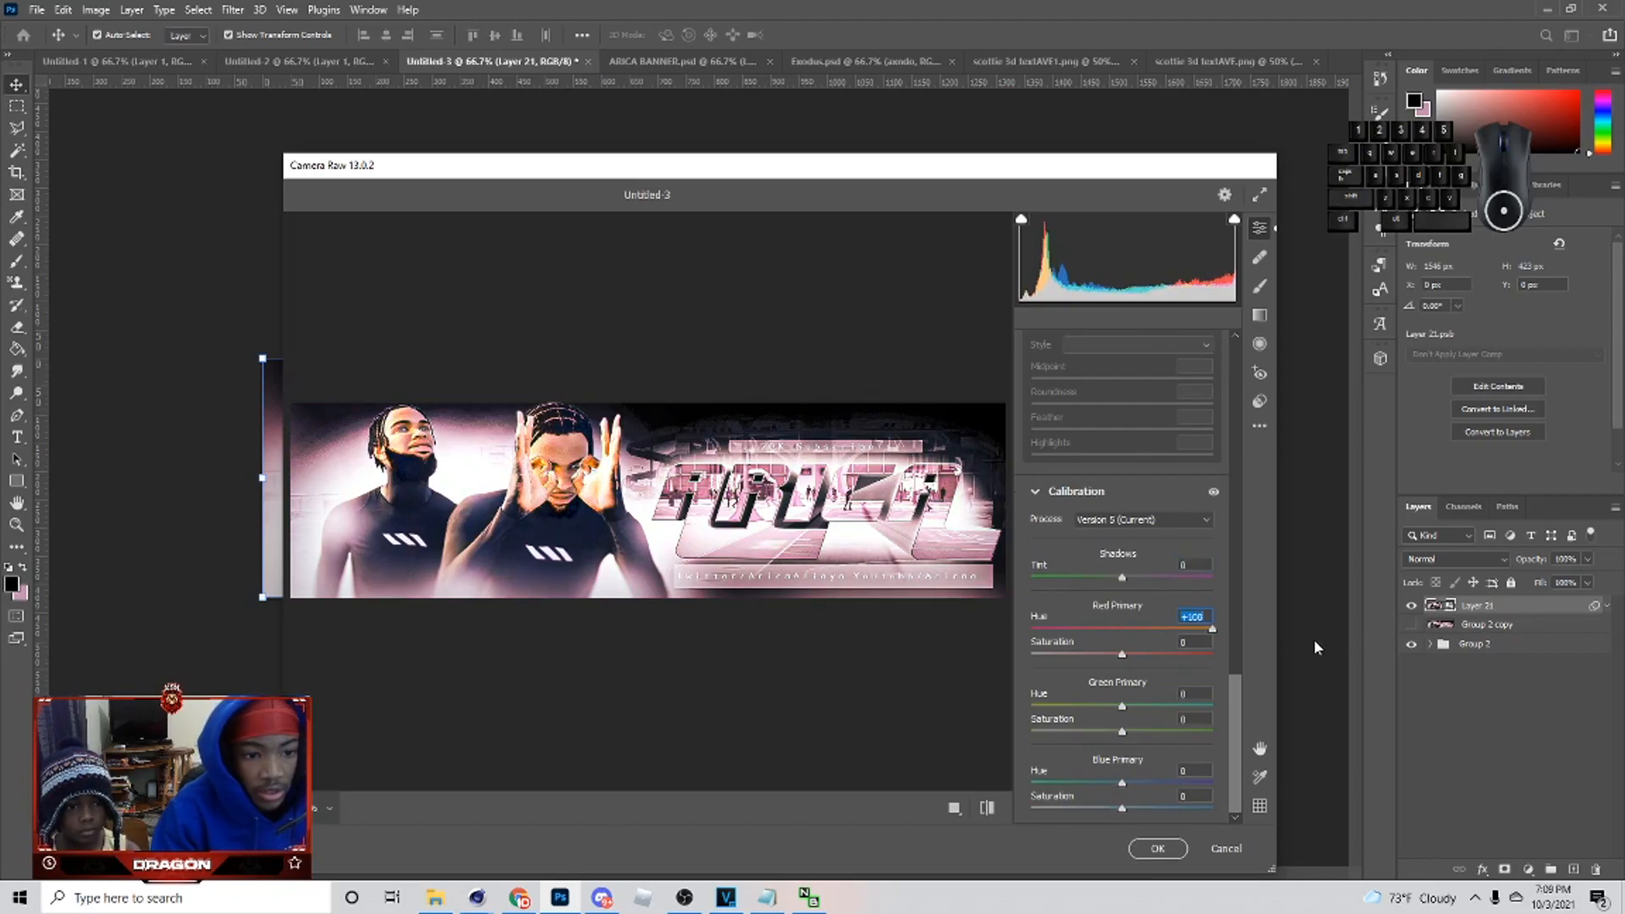
{"action": "key", "text": "ctrl+z"}
- Apply preset 50 to the banner in place of the manual adjustments
{"action": "left_click", "coordinate": [1259, 401]}
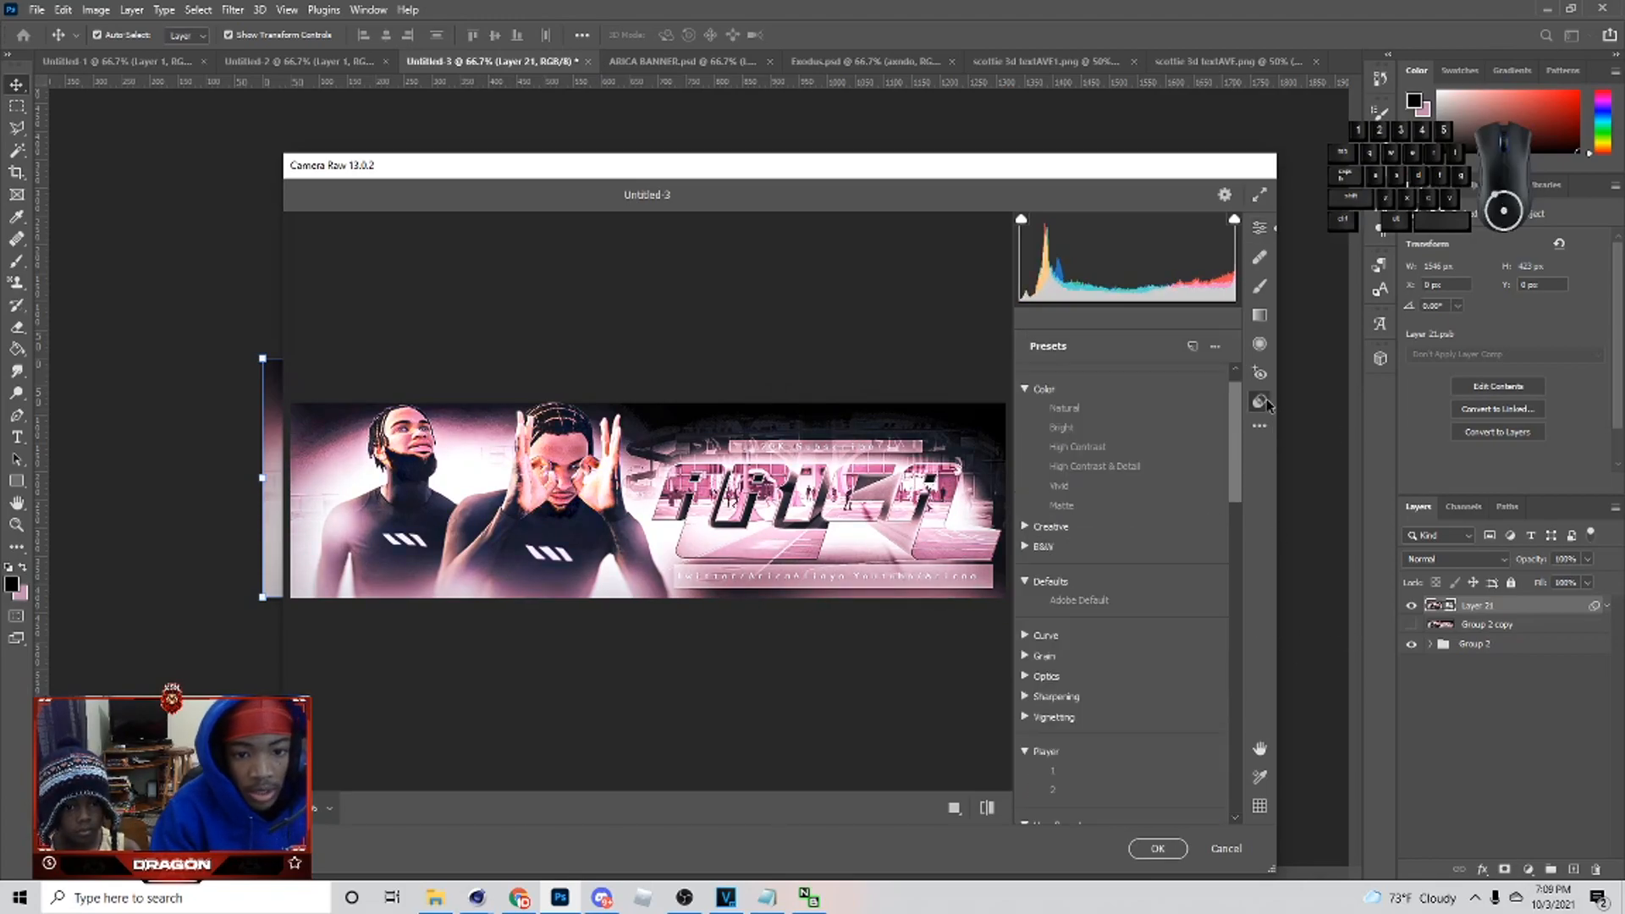
{"action": "left_click_drag", "start_coordinate": [1241, 542], "coordinate": [1237, 791]}
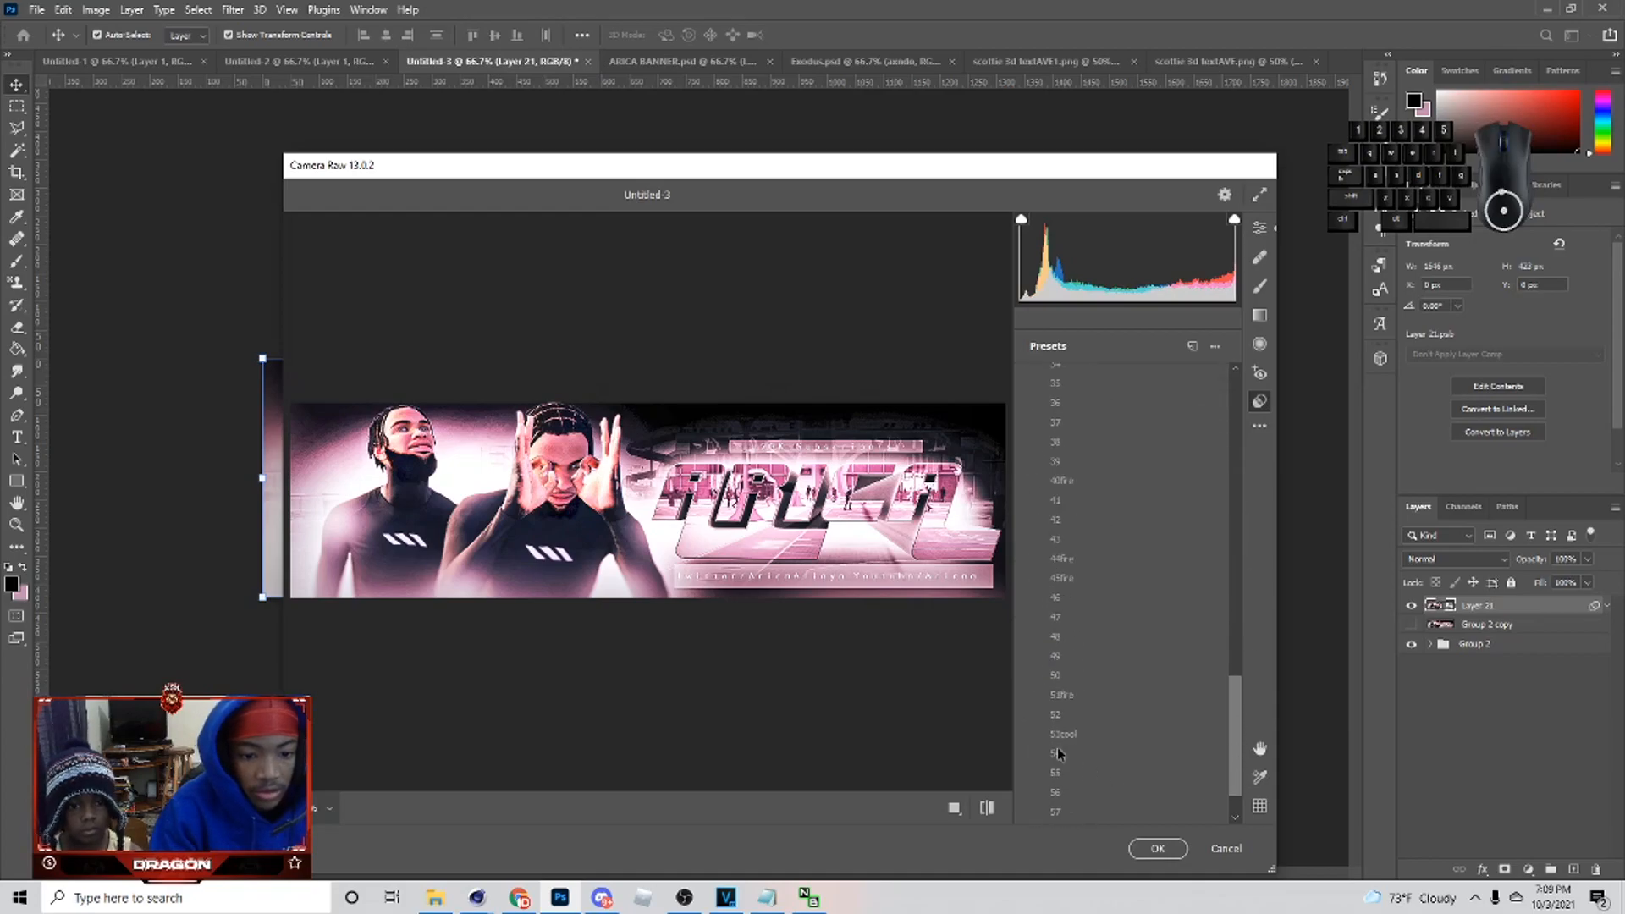
{"action": "left_click", "coordinate": [1064, 674]}
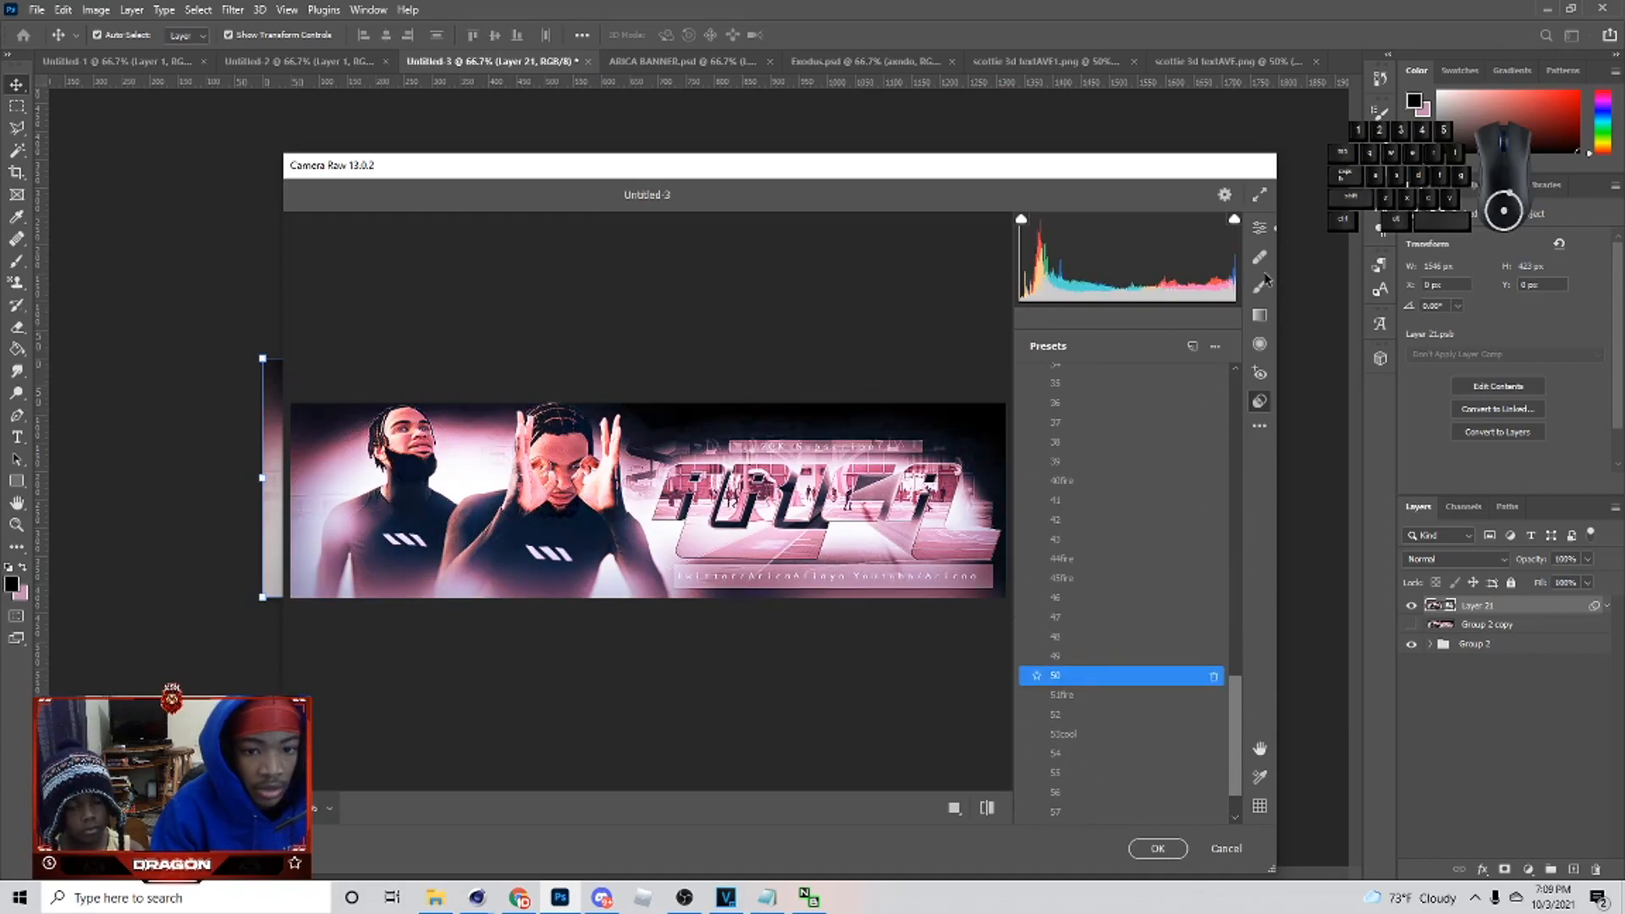
- Set the texture to +56 and apply the Camera Raw Filter to Layer 21
{"action": "left_click", "coordinate": [1258, 234]}
{"action": "scroll", "coordinate": [1121, 542], "scroll_direction": "up", "scroll_amount": 10}
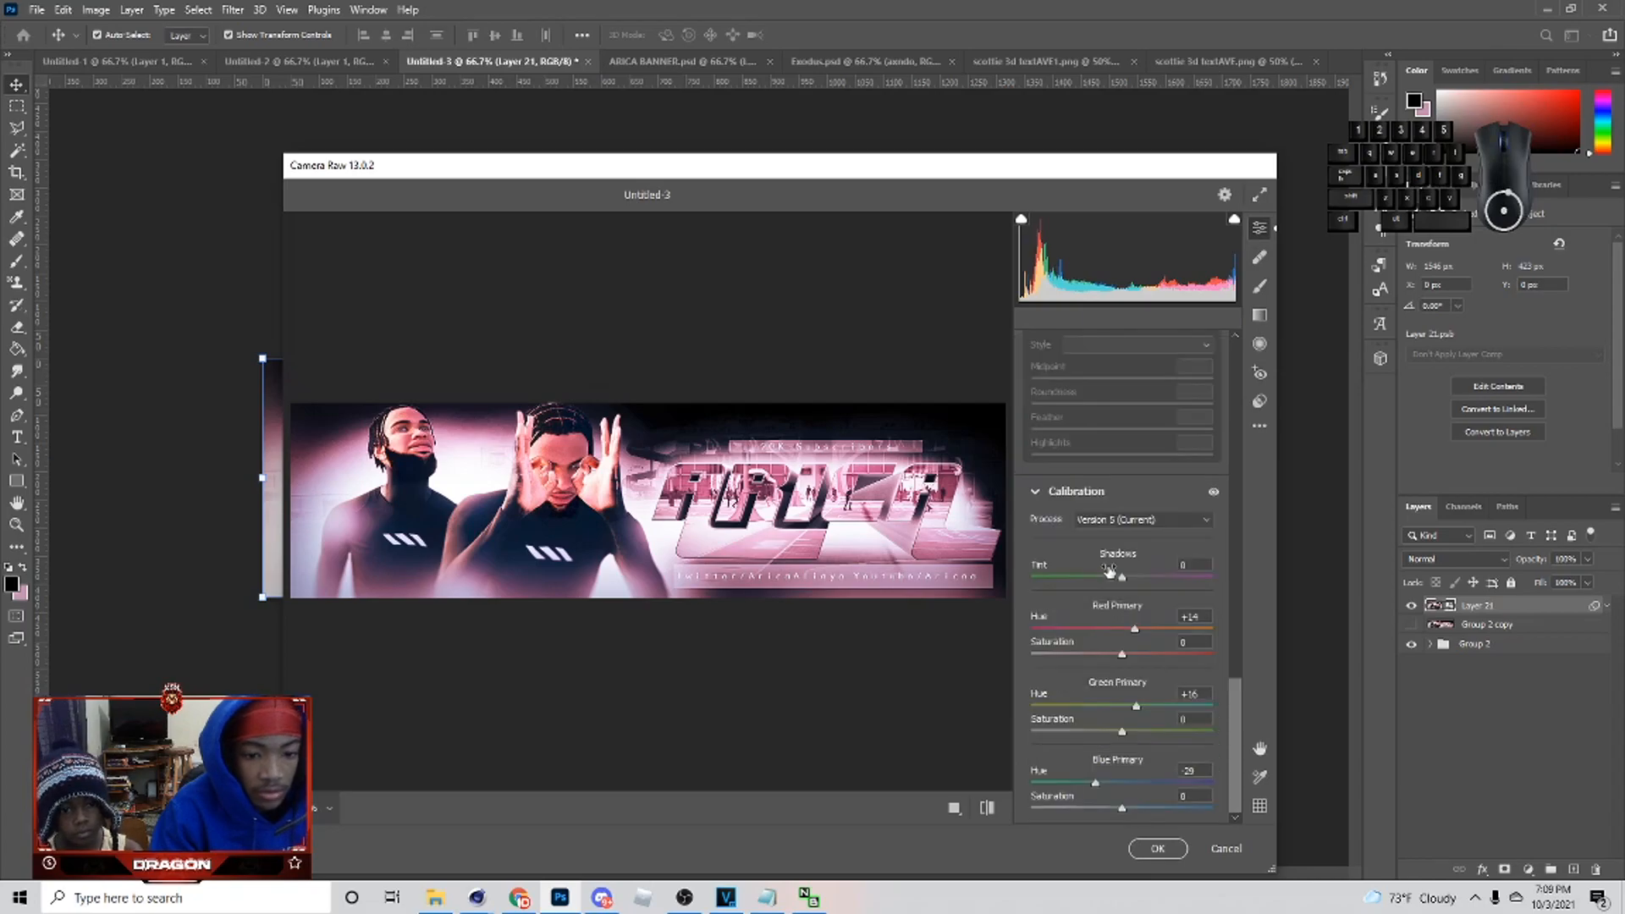
{"action": "scroll", "coordinate": [1134, 643], "scroll_direction": "up", "scroll_amount": 4}
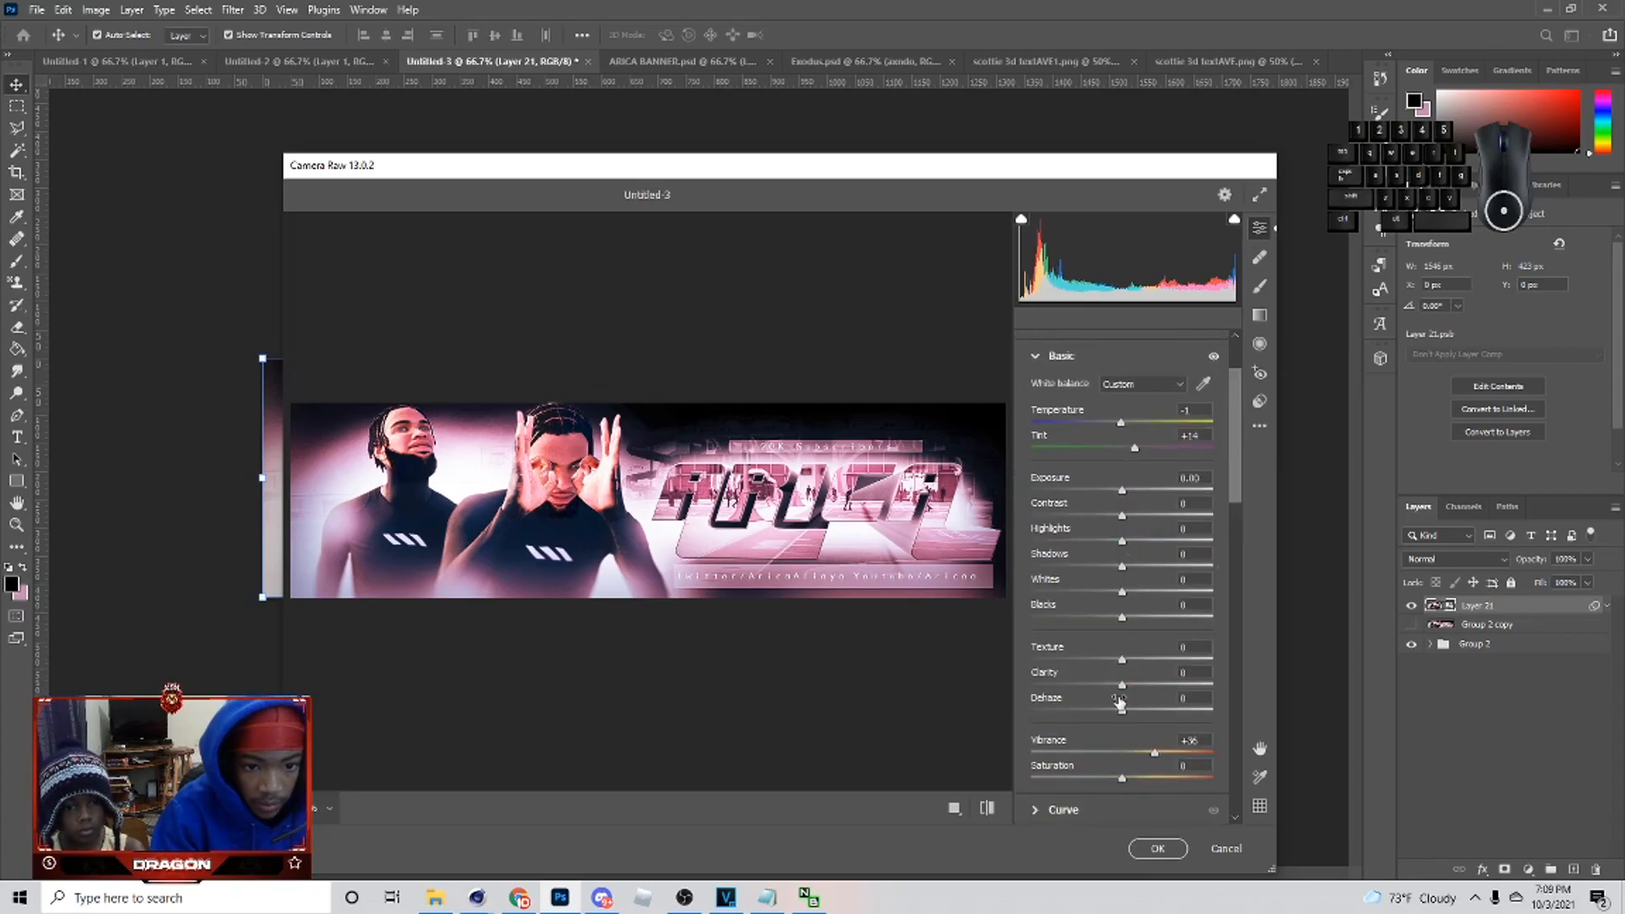
{"action": "left_click_drag", "start_coordinate": [1122, 660], "coordinate": [1174, 665]}
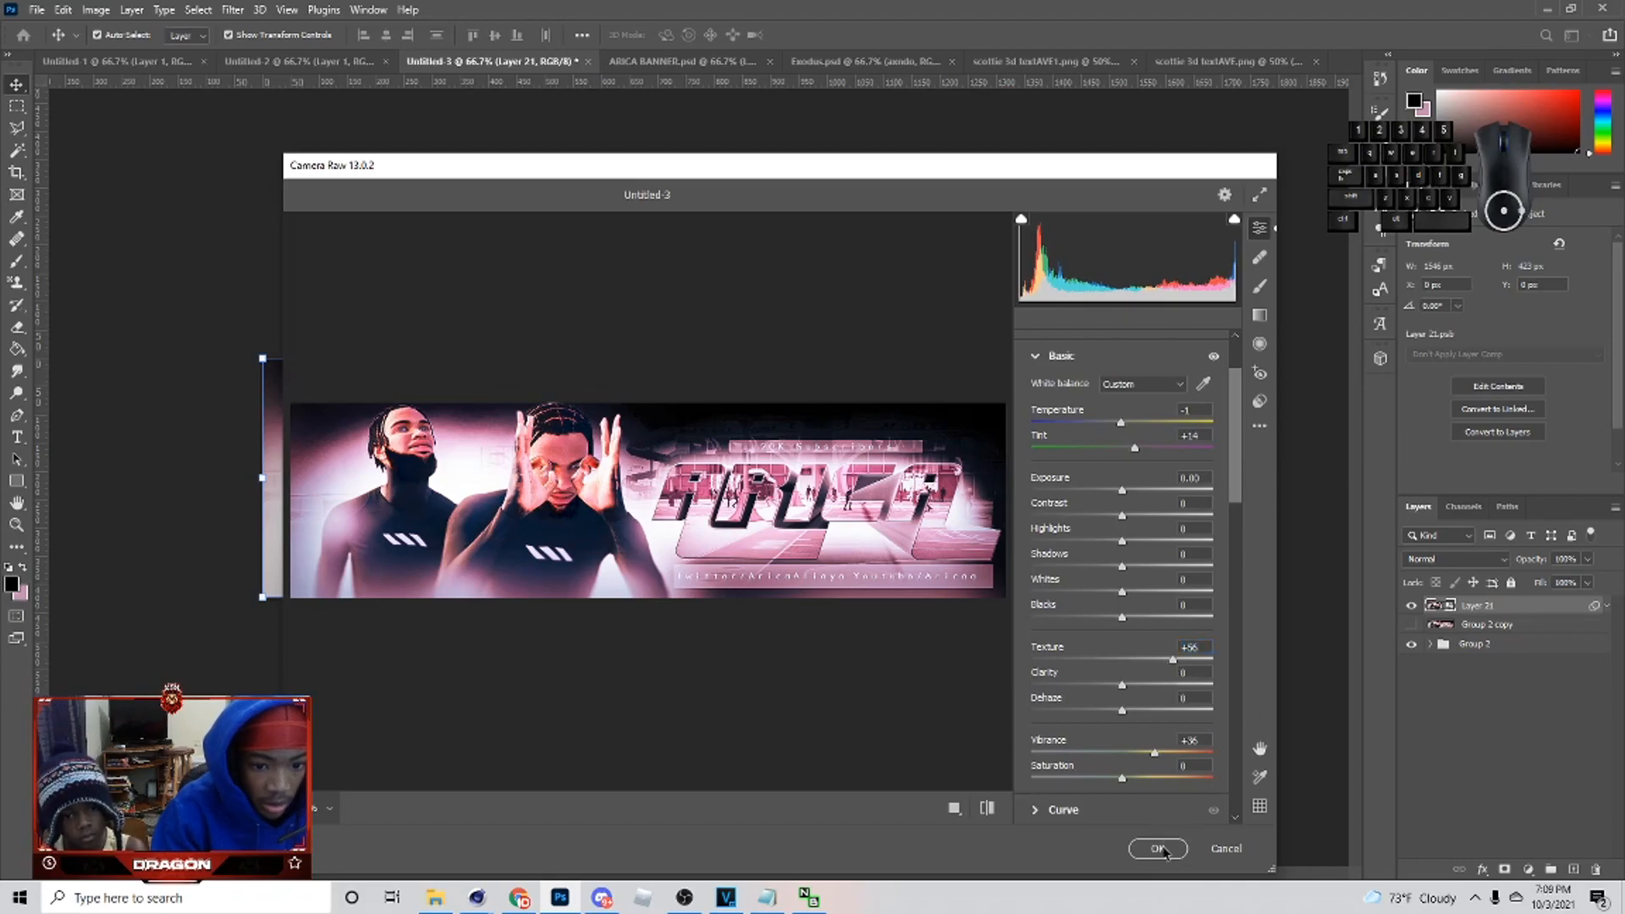
{"action": "left_click", "coordinate": [1158, 848]}
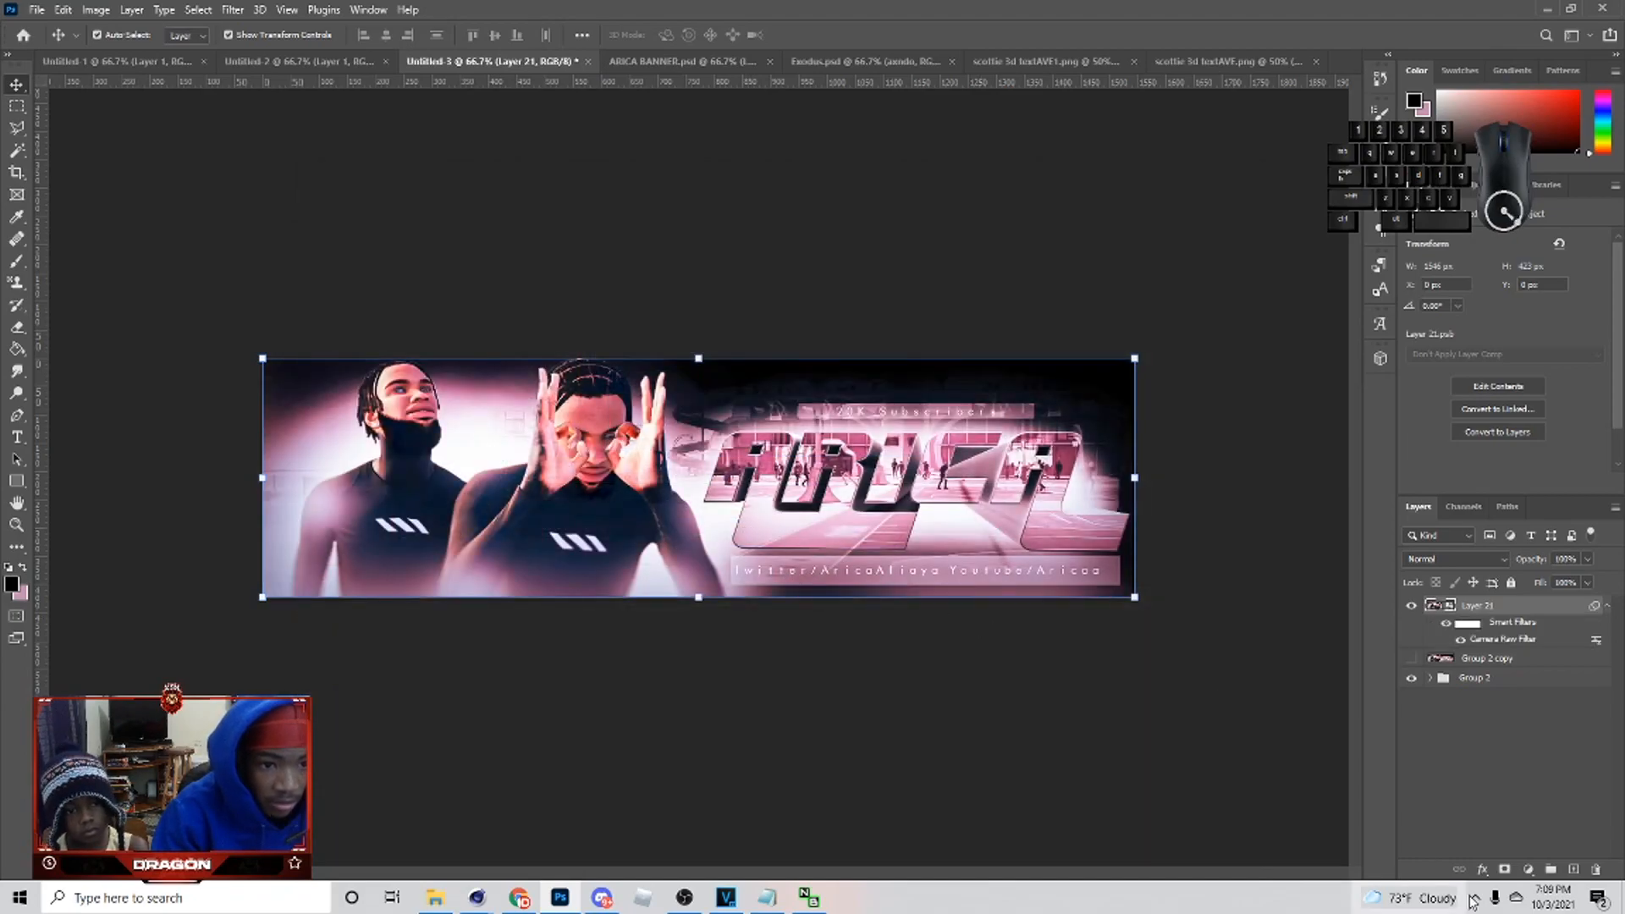
{"action": "left_click", "coordinate": [1528, 870]}
{"action": "left_click", "coordinate": [1515, 627]}
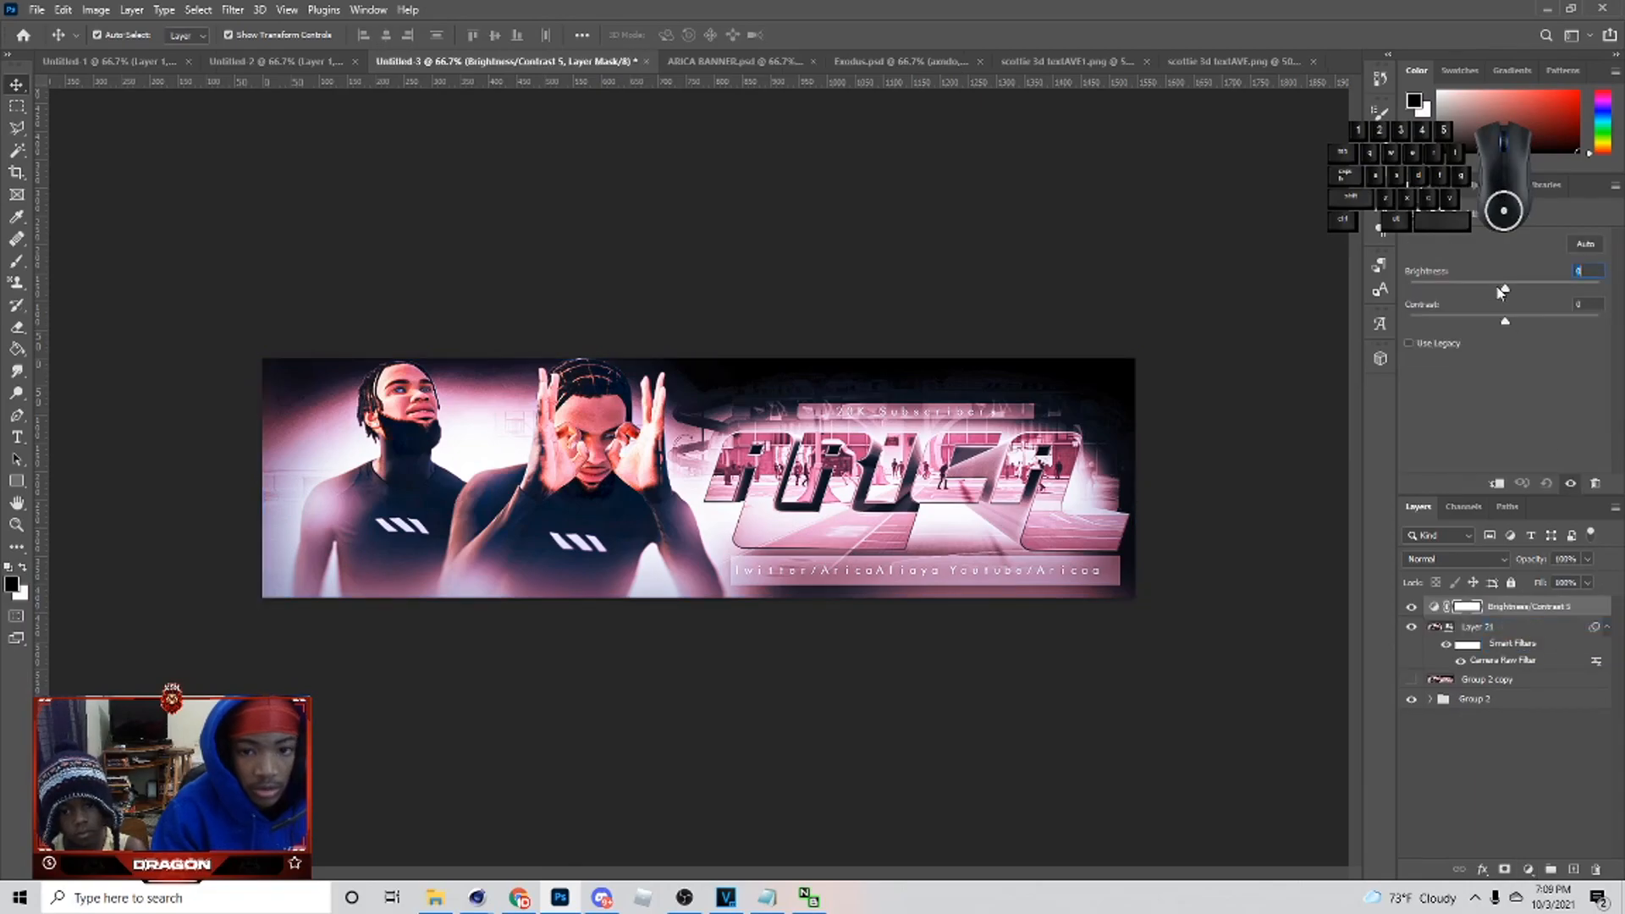
{"action": "left_click_drag", "start_coordinate": [1516, 287], "coordinate": [1512, 288]}
{"action": "key", "text": "ctrl+z"}
{"action": "key", "text": "ctrl+z"}
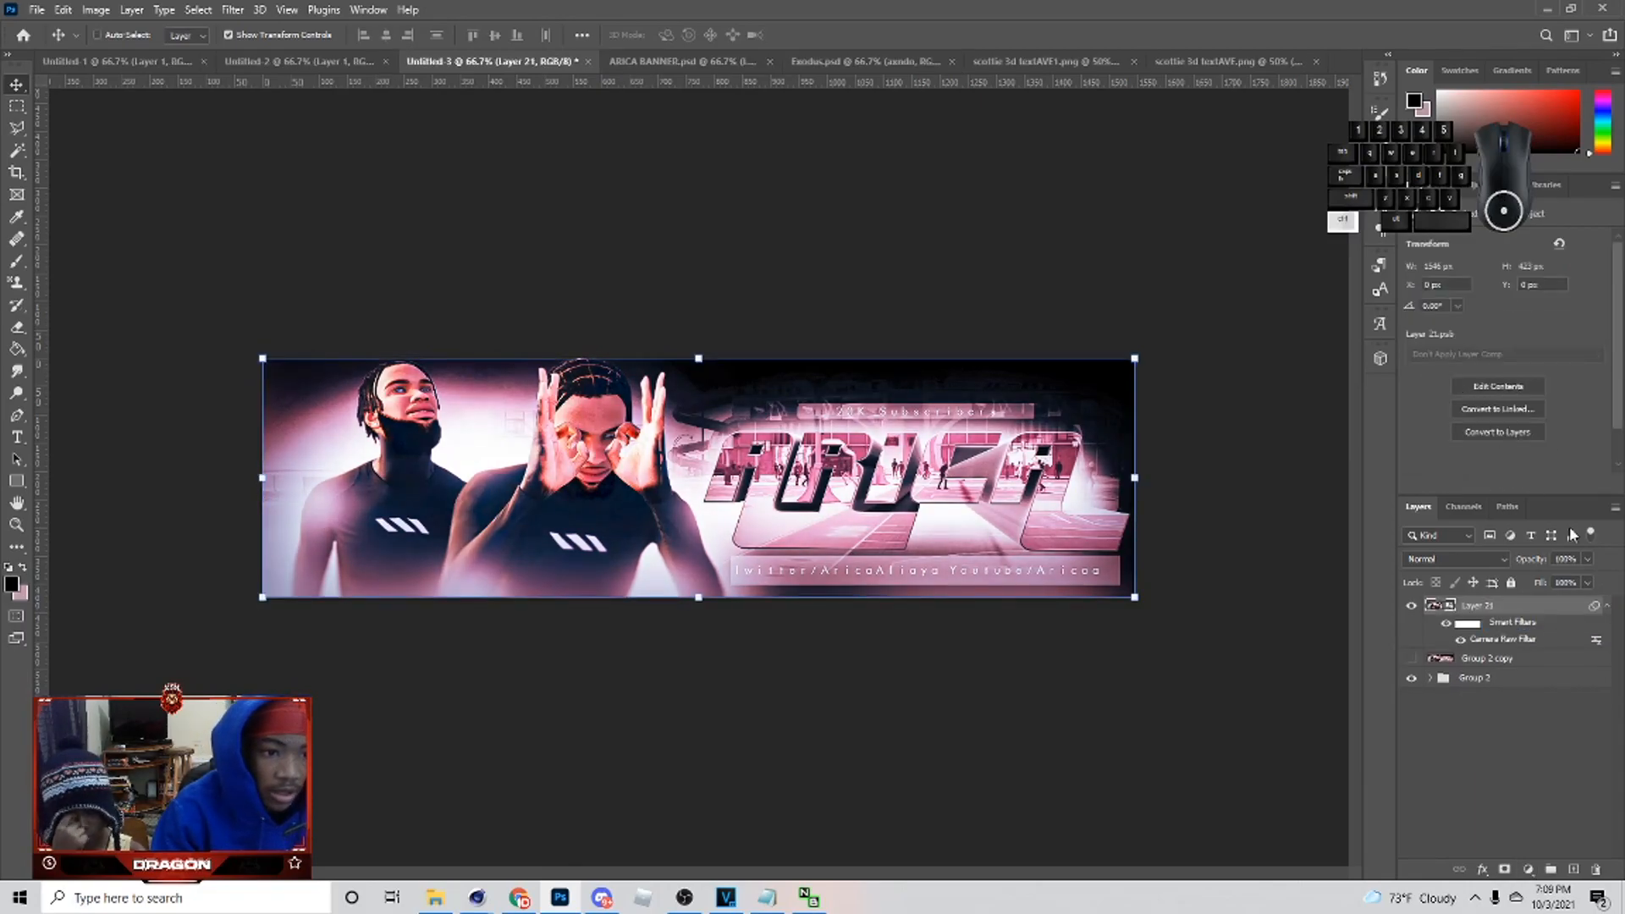
- Undo the previous Camera Raw grade on Layer 21 and apply Camera Raw preset 42 instead
{"action": "key", "text": "ctrl+z"}
{"action": "key", "text": "ctrl+shift+a"}
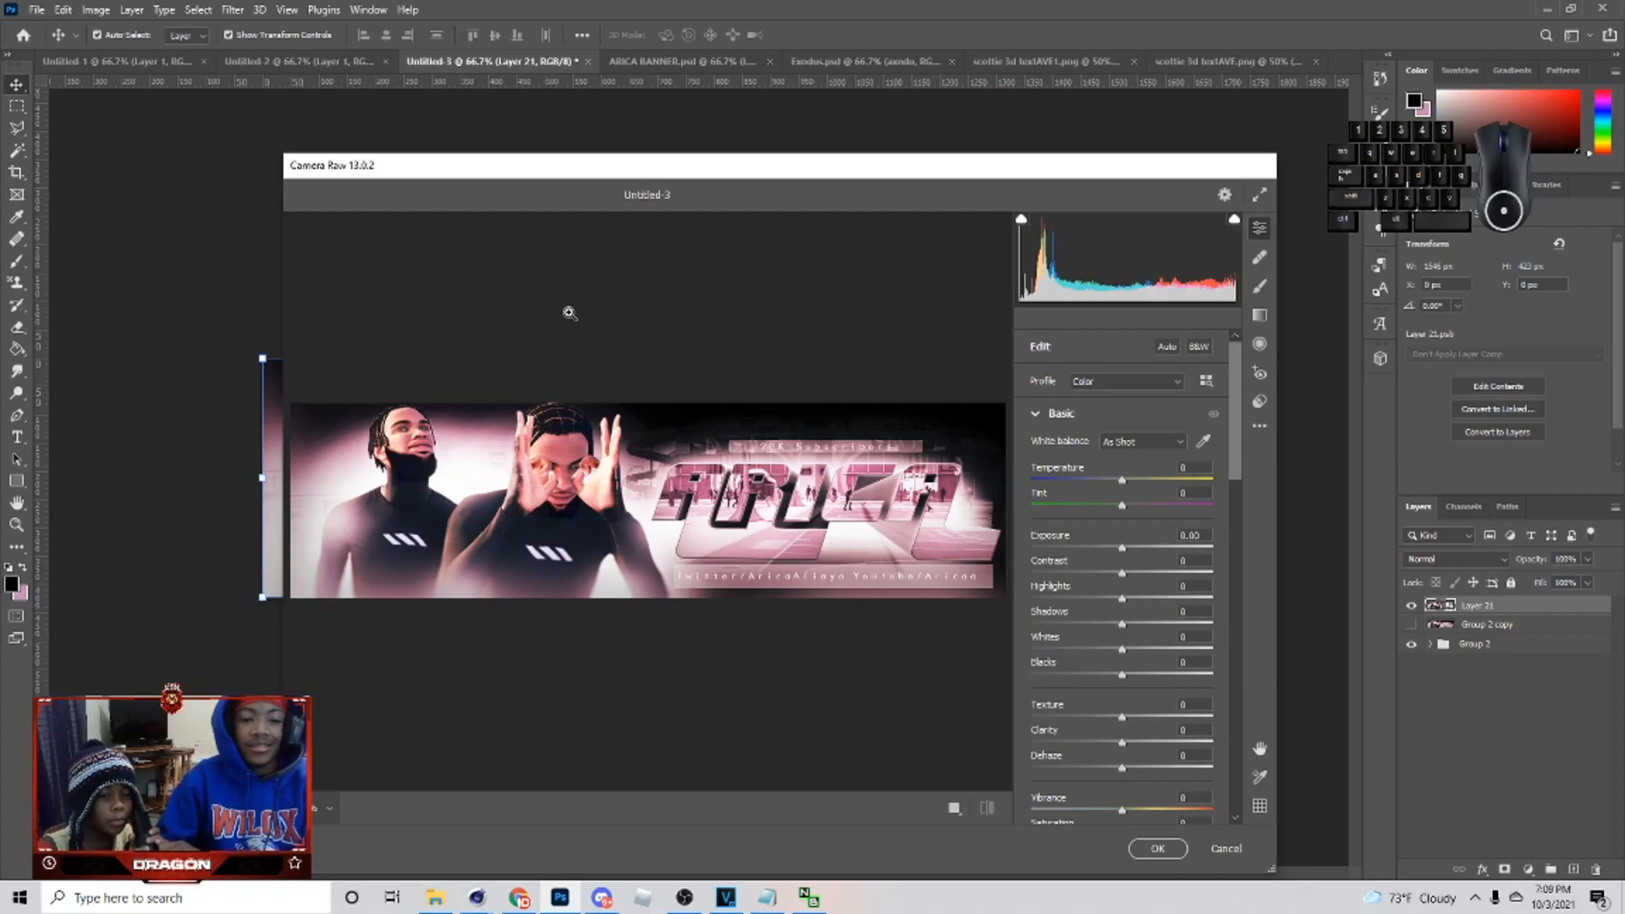
{"action": "left_click", "coordinate": [1260, 401]}
{"action": "scroll", "coordinate": [1041, 464], "scroll_direction": "down", "scroll_amount": 10}
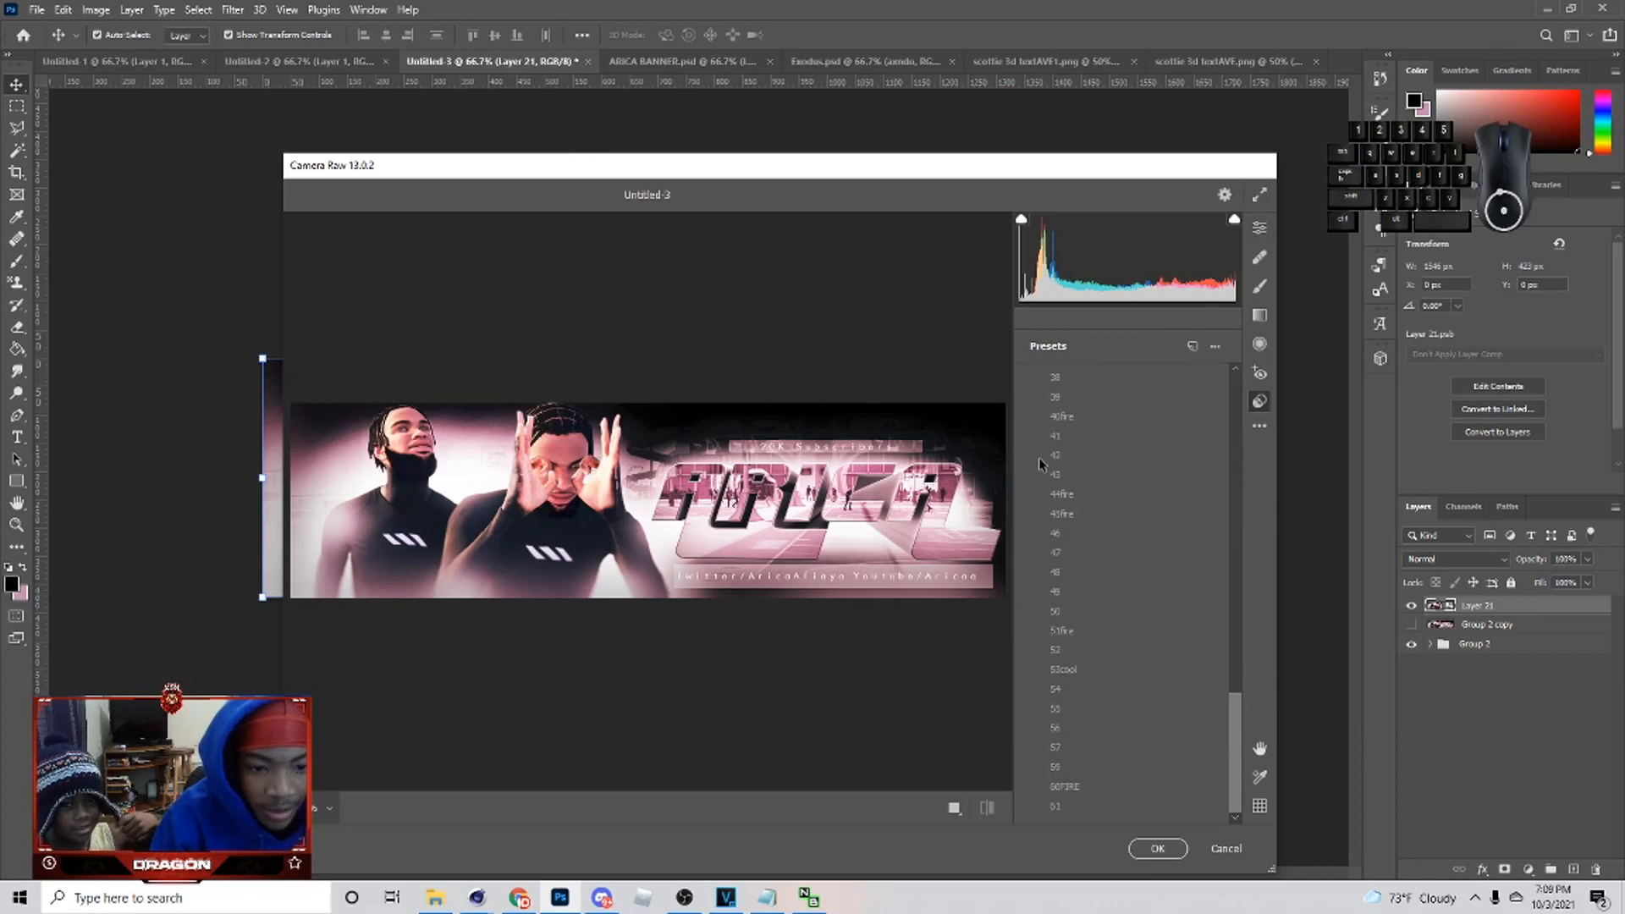
{"action": "scroll", "coordinate": [1049, 486], "scroll_direction": "up", "scroll_amount": 2}
{"action": "left_click", "coordinate": [1058, 537]}
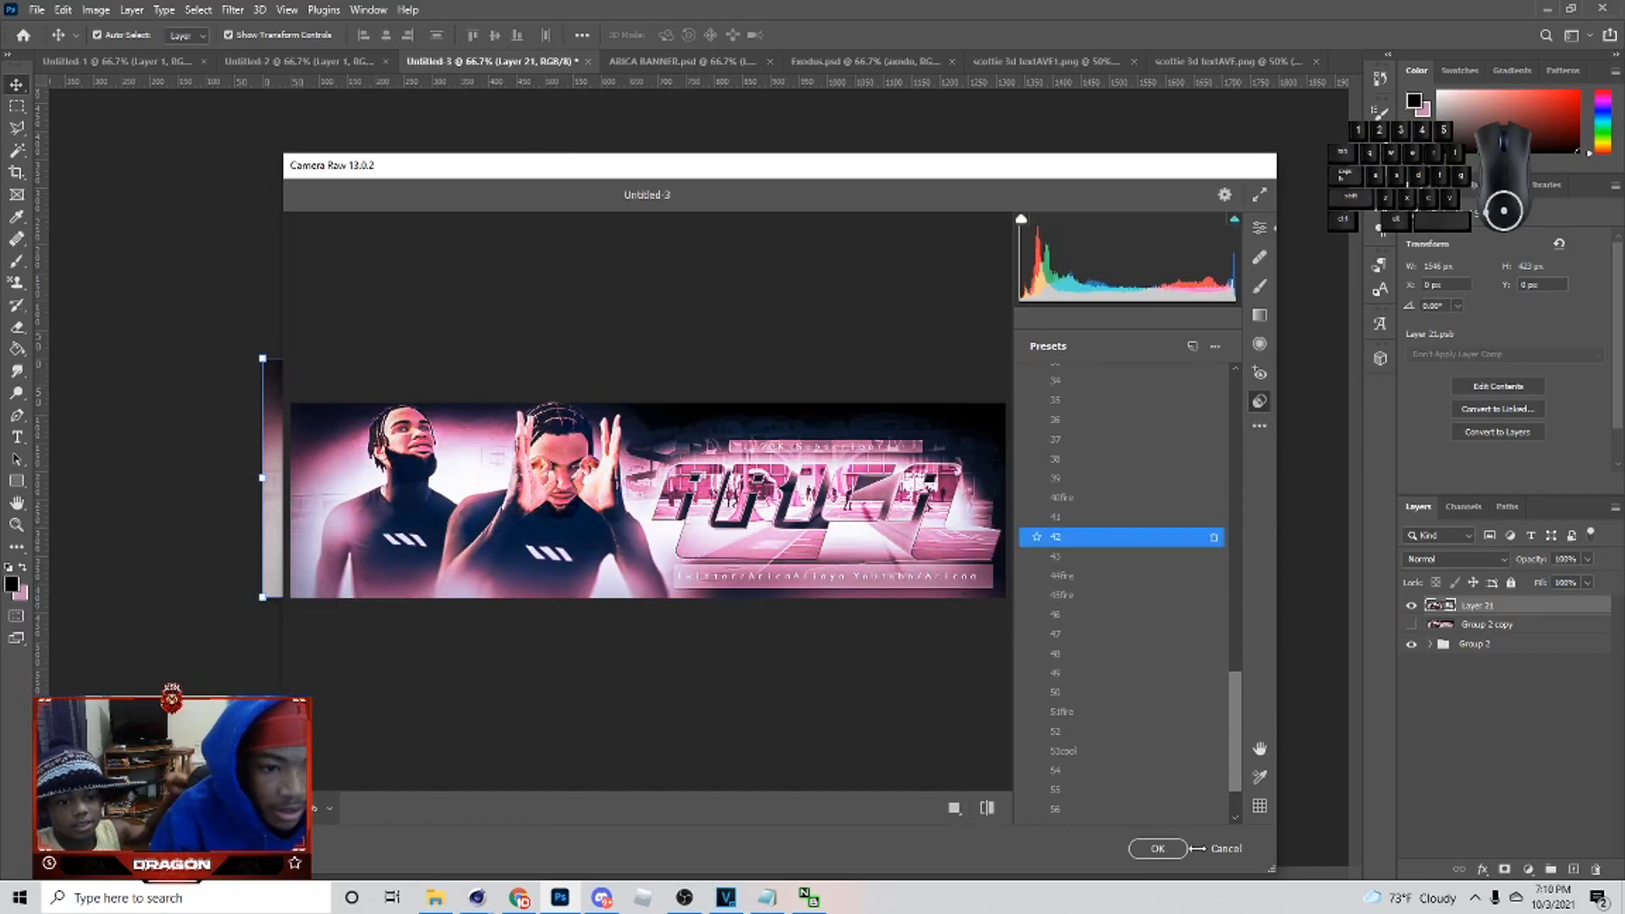
{"action": "left_click", "coordinate": [1158, 849]}
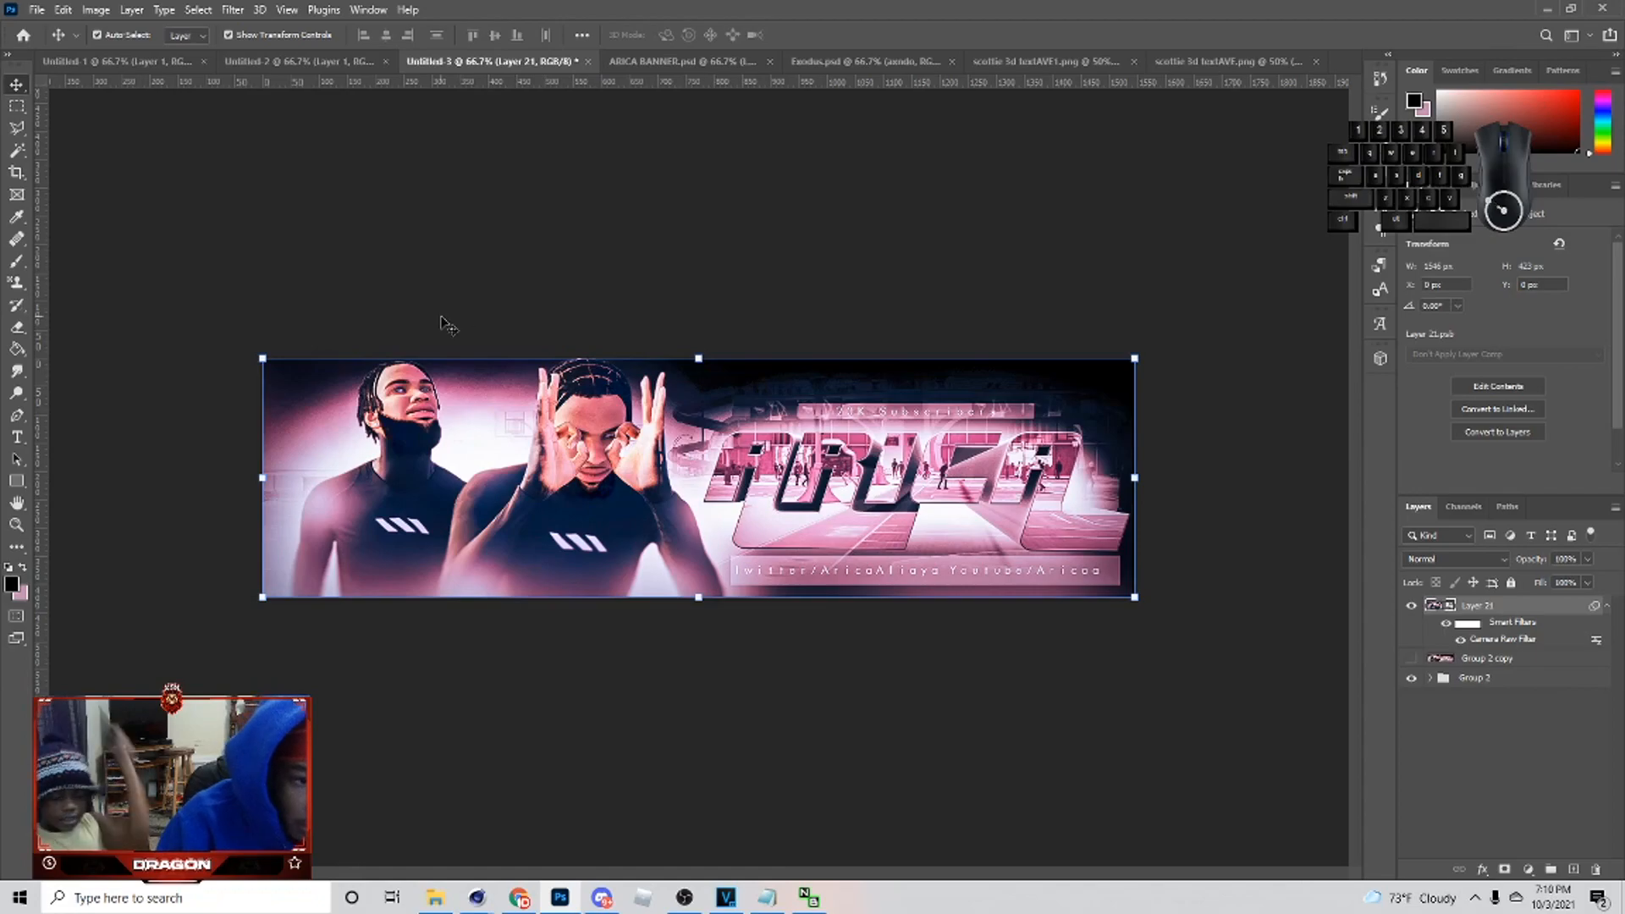
- Apply a Magic Bullet Looks filter to Layer 21, checking its Chromatic Aberration, Auto Shoulder, Haze/Flare and Diffusion tools before finishing
{"action": "left_click", "coordinate": [233, 9]}
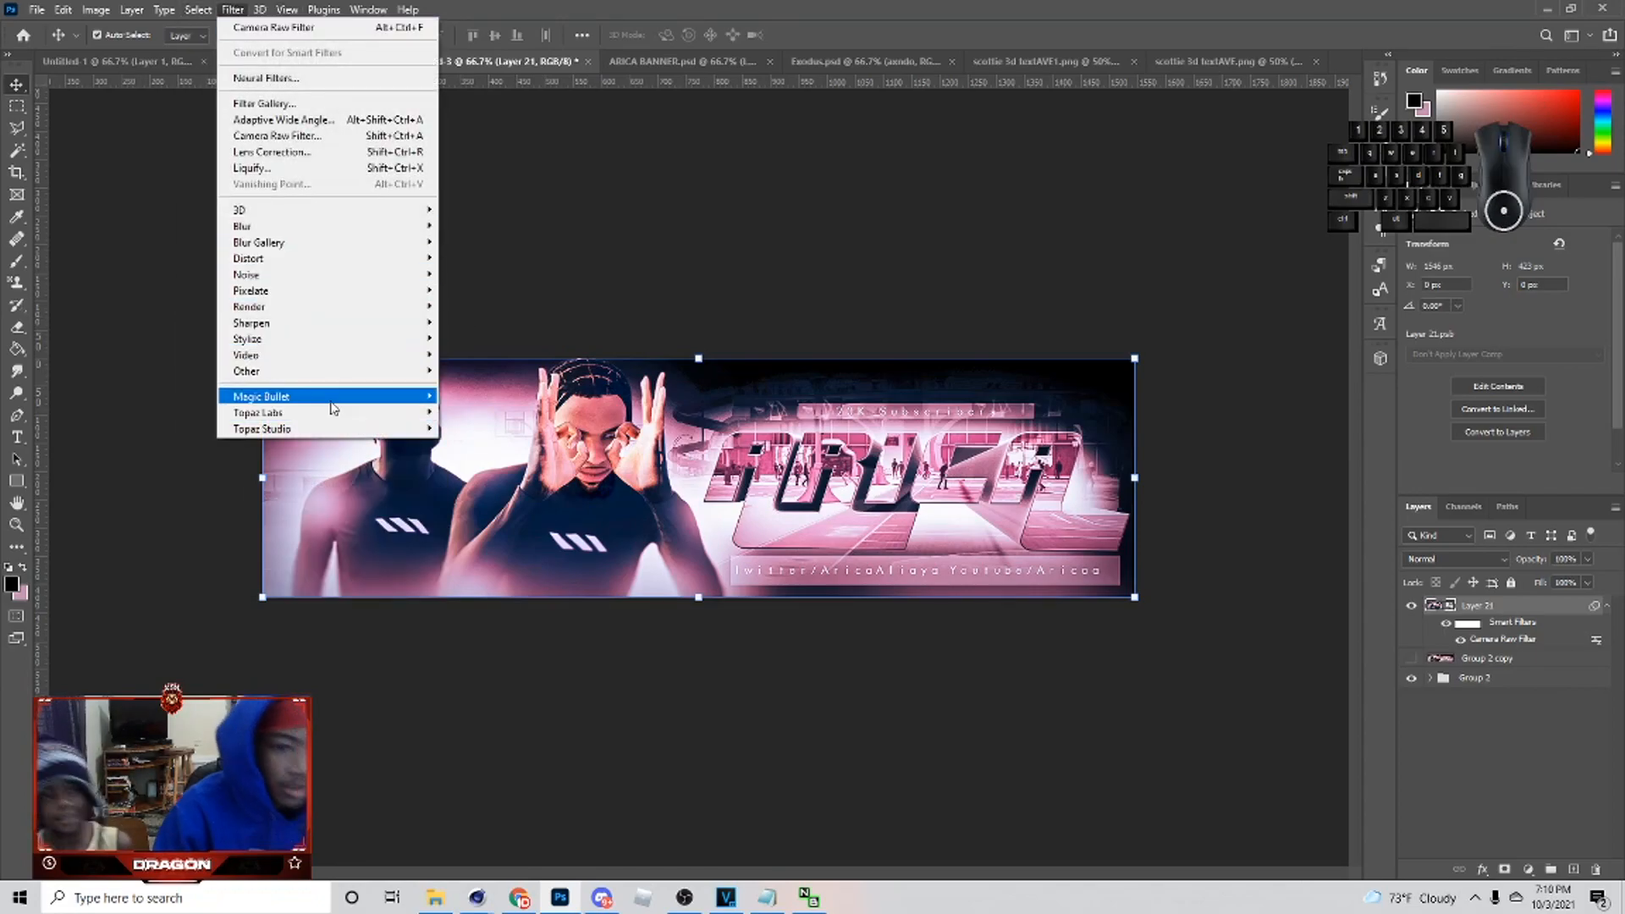
{"action": "mouse_move", "coordinate": [337, 401]}
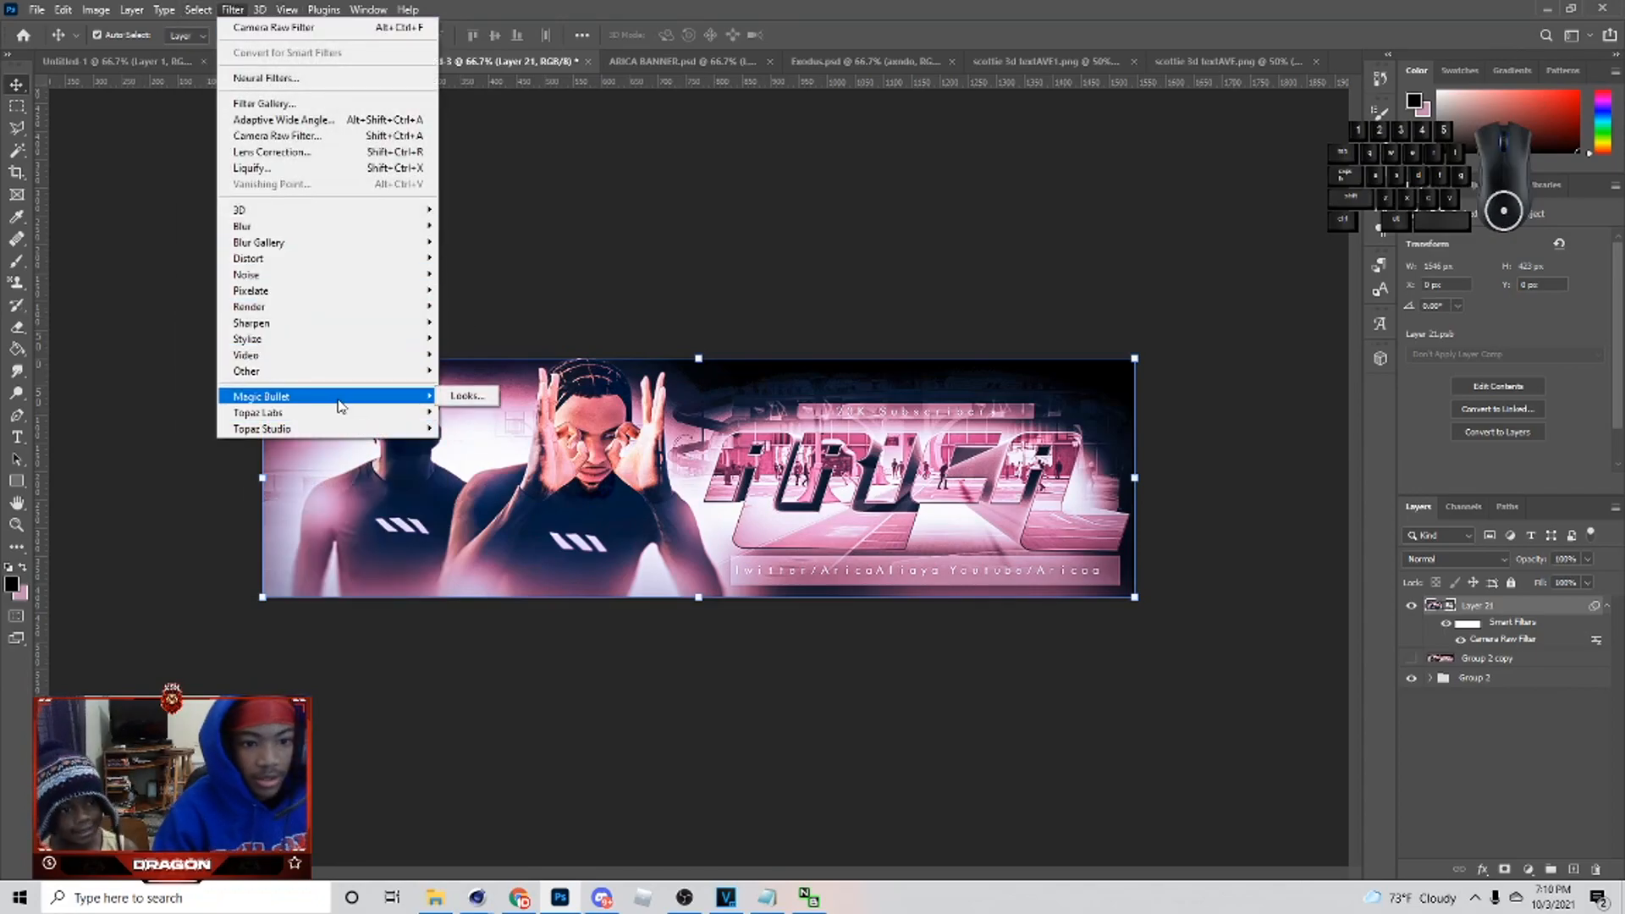
{"action": "left_click", "coordinate": [449, 402]}
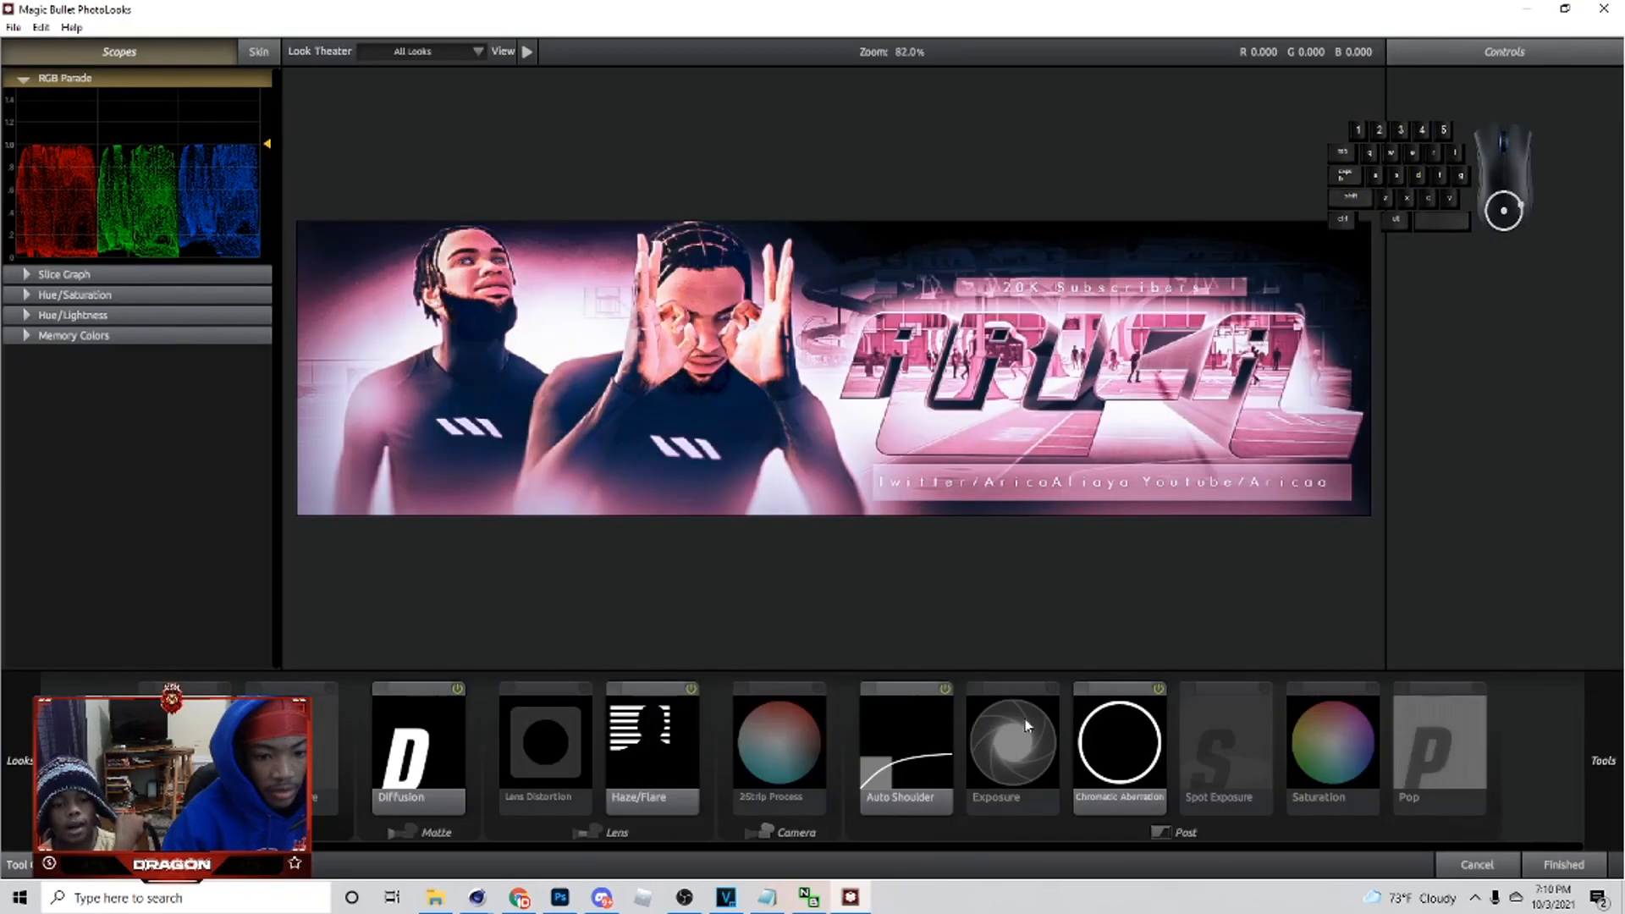
{"action": "left_click", "coordinate": [1100, 722]}
{"action": "left_click", "coordinate": [938, 743]}
{"action": "left_click", "coordinate": [679, 728]}
{"action": "left_click", "coordinate": [434, 716]}
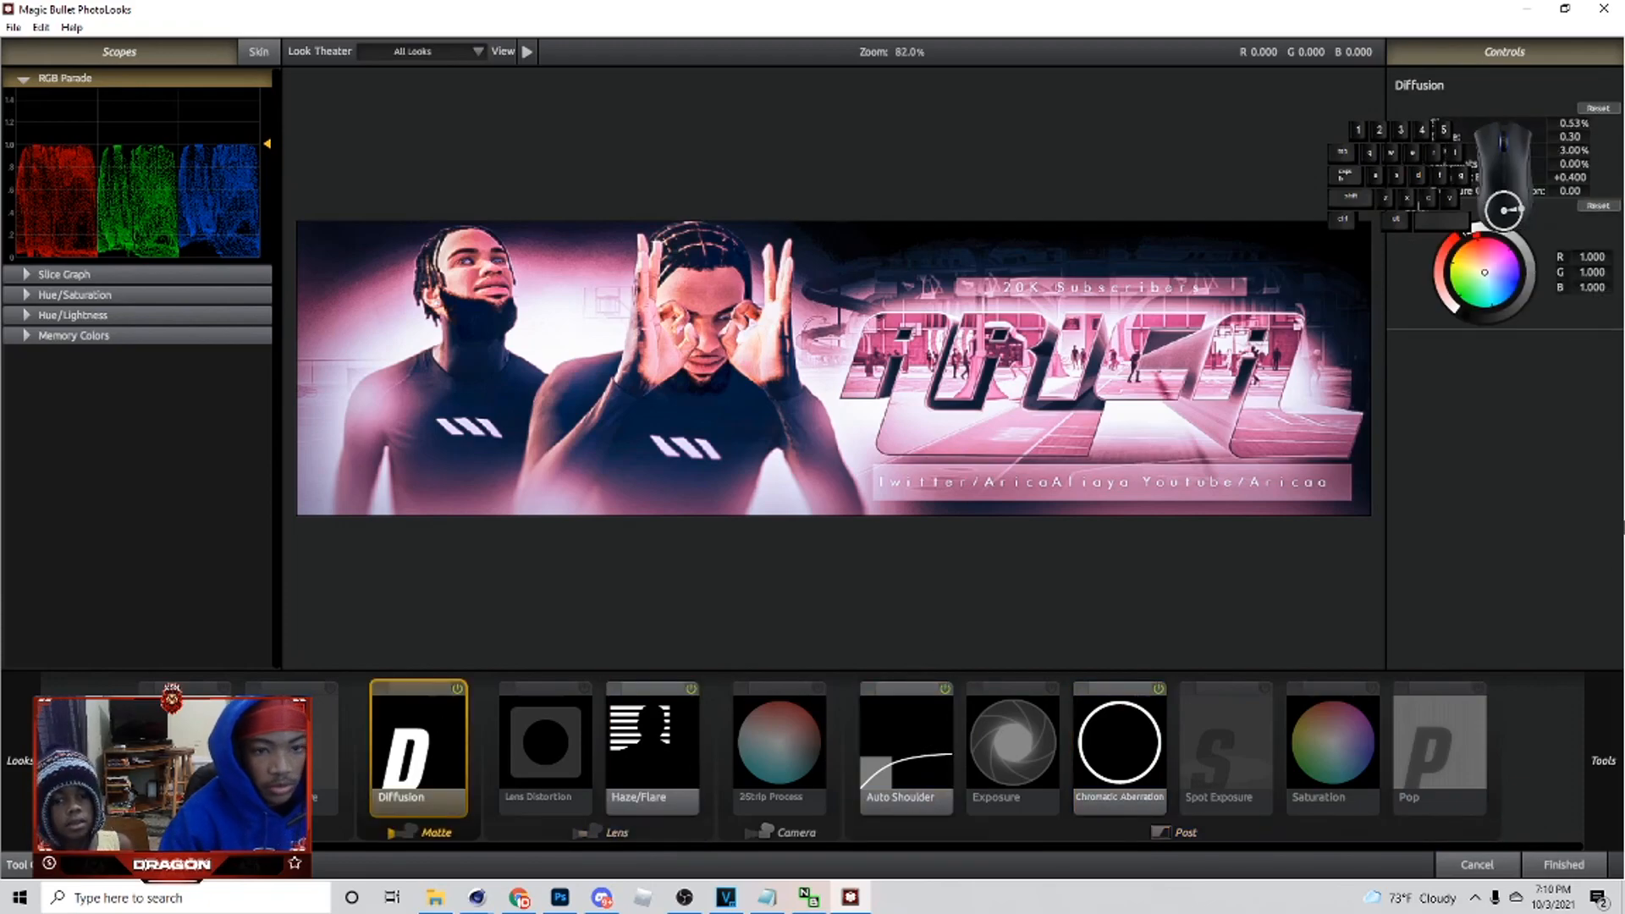
{"action": "left_click", "coordinate": [1124, 749]}
{"action": "left_click", "coordinate": [820, 689]}
{"action": "left_click", "coordinate": [821, 689]}
{"action": "left_click", "coordinate": [1136, 749]}
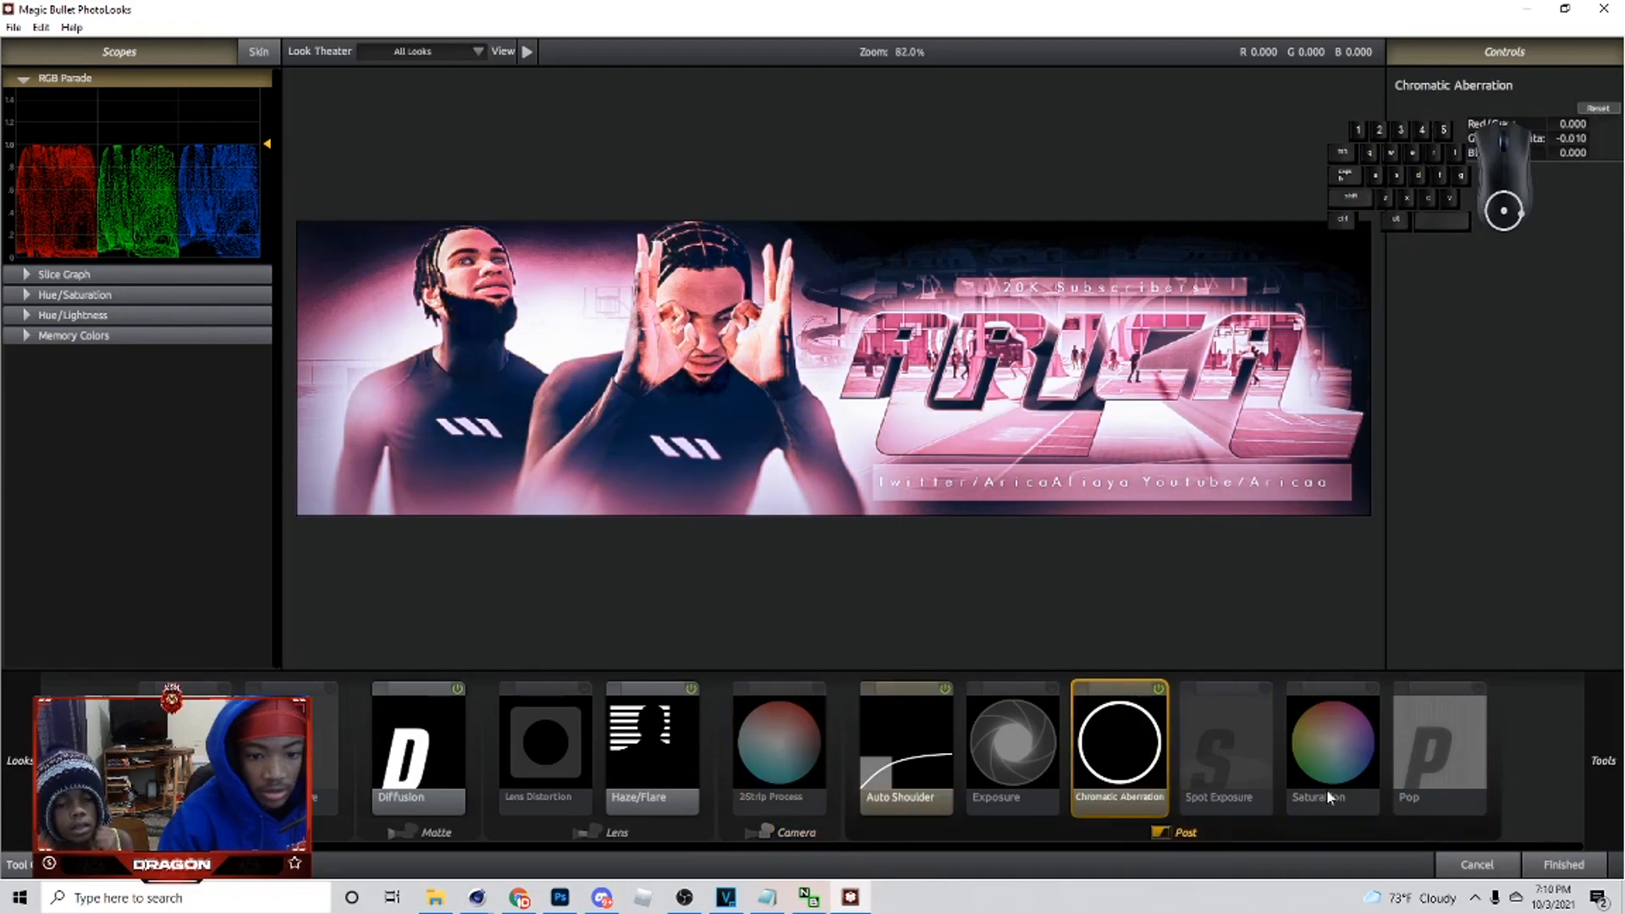
{"action": "left_click", "coordinate": [1557, 864]}
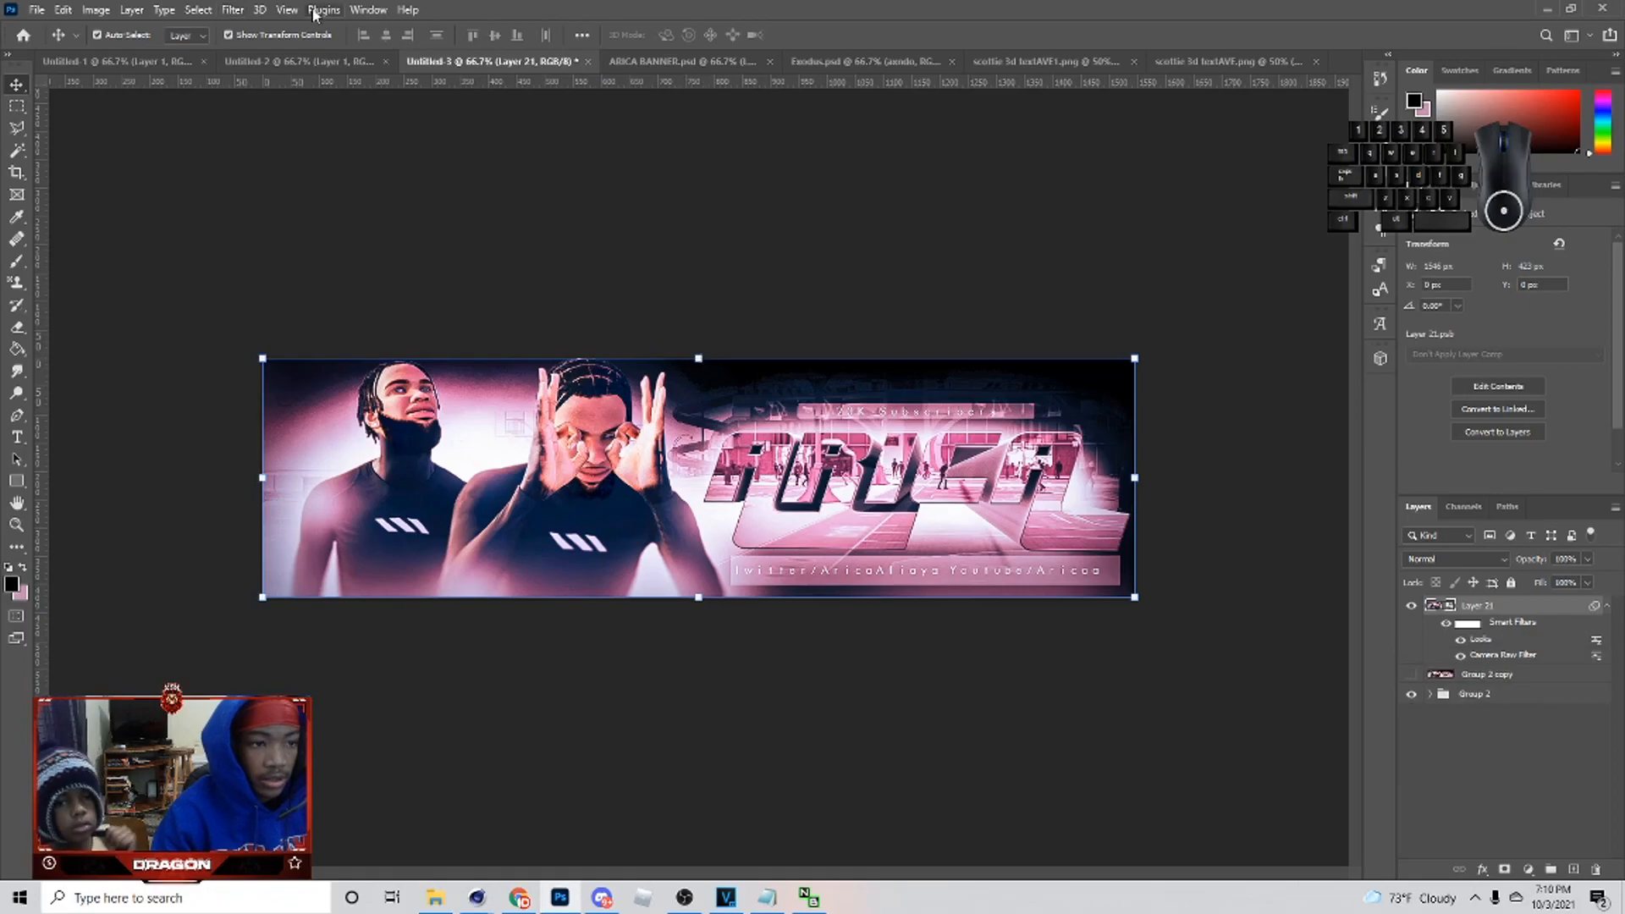
- Apply the Topaz Adjust 5 filter to Layer 21 with a Details strength of 0.98 and a detail boost of 1.14
{"action": "left_click", "coordinate": [233, 9]}
{"action": "mouse_move", "coordinate": [319, 410]}
{"action": "left_click", "coordinate": [488, 412]}
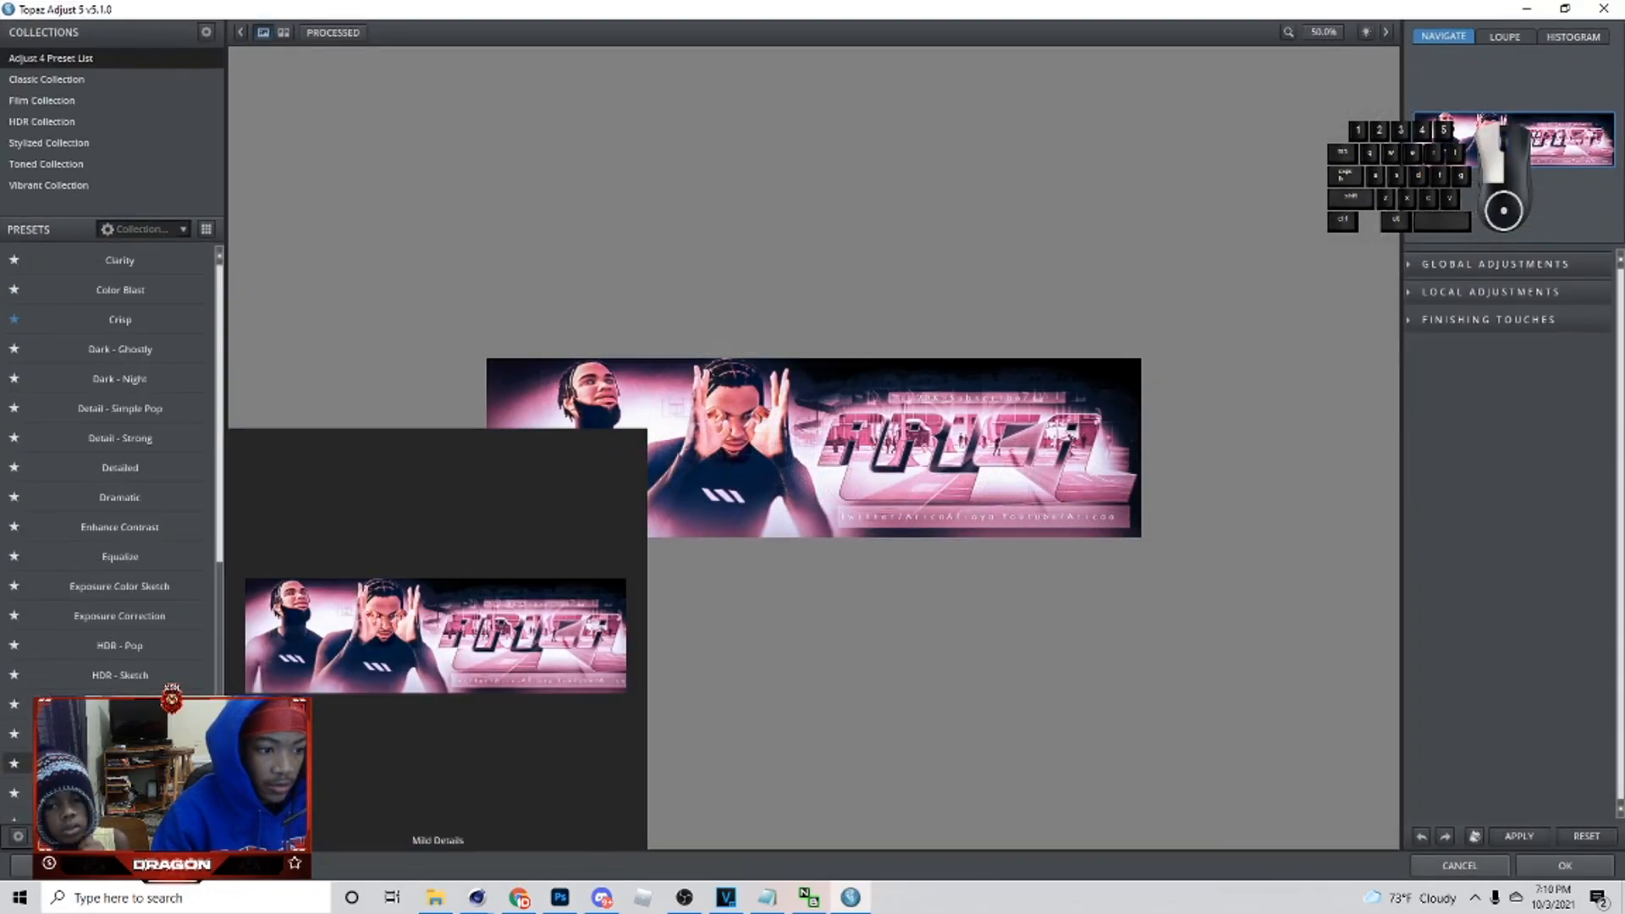
{"action": "left_click", "coordinate": [1433, 495]}
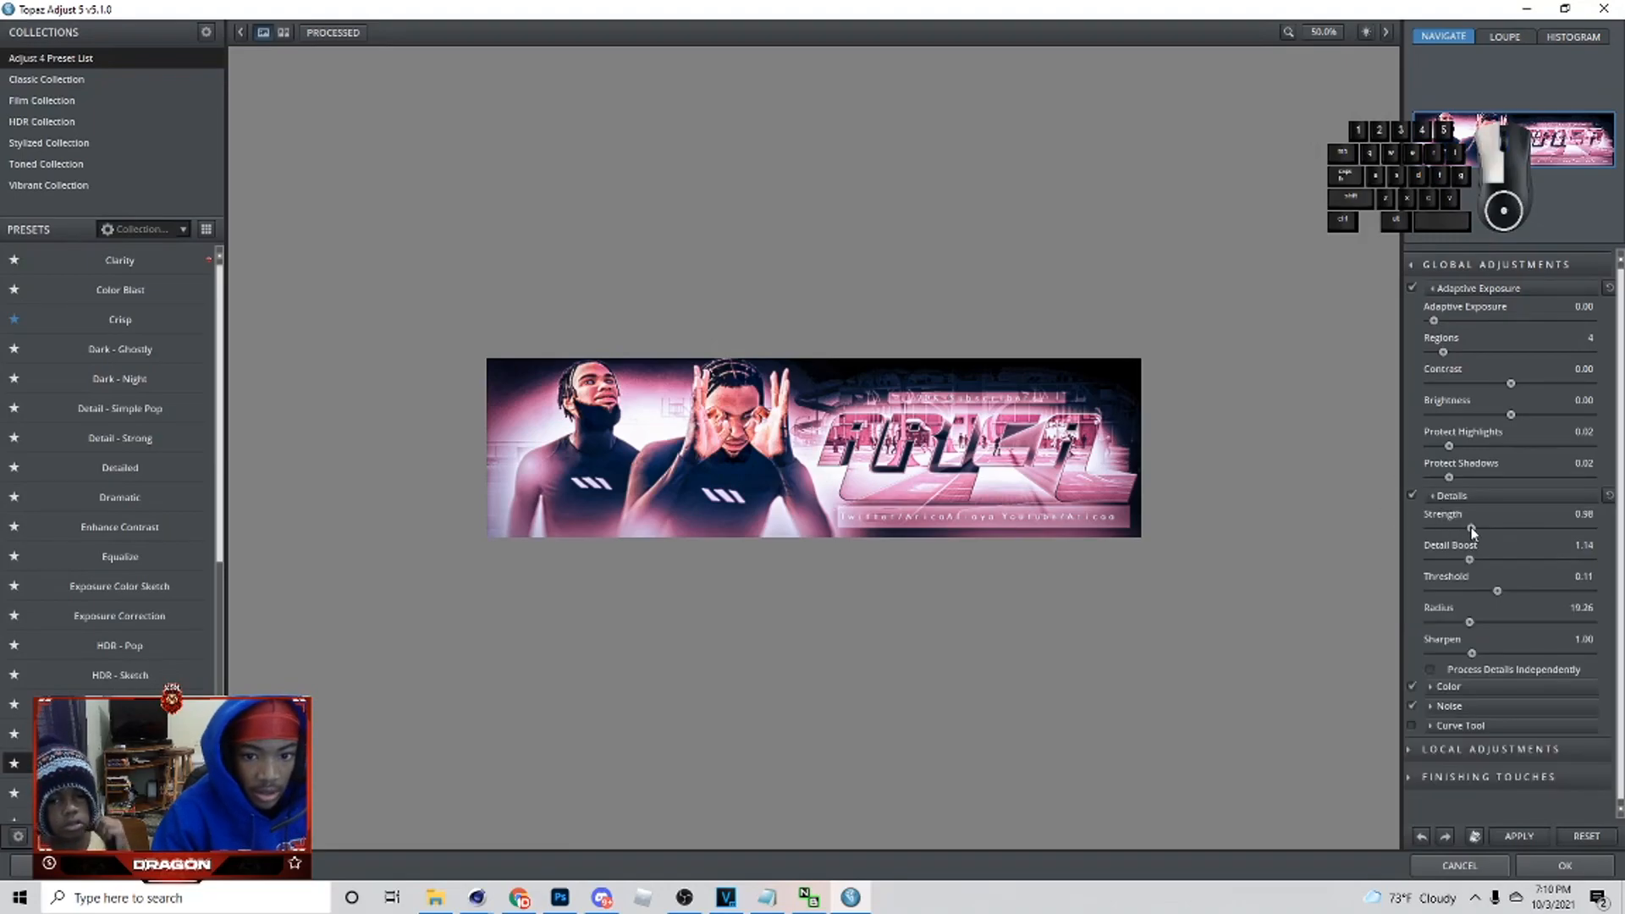
{"action": "left_click", "coordinate": [1565, 865]}
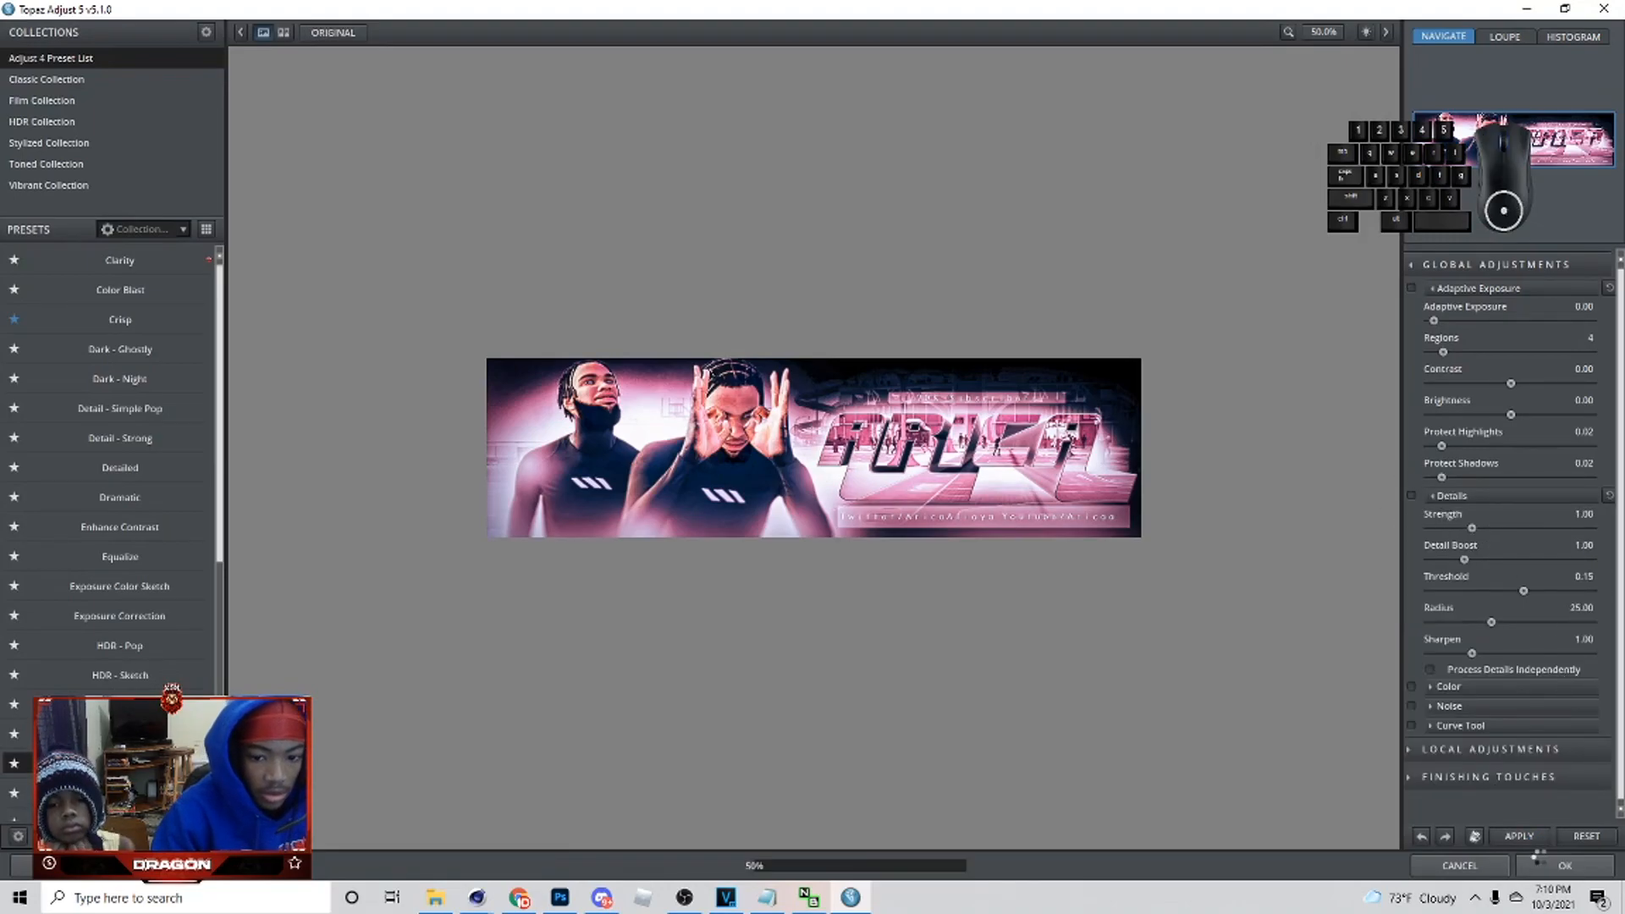
{"action": "left_click_drag", "start_coordinate": [763, 561], "coordinate": [766, 564]}
{"action": "left_click_drag", "start_coordinate": [859, 452], "coordinate": [866, 449]}
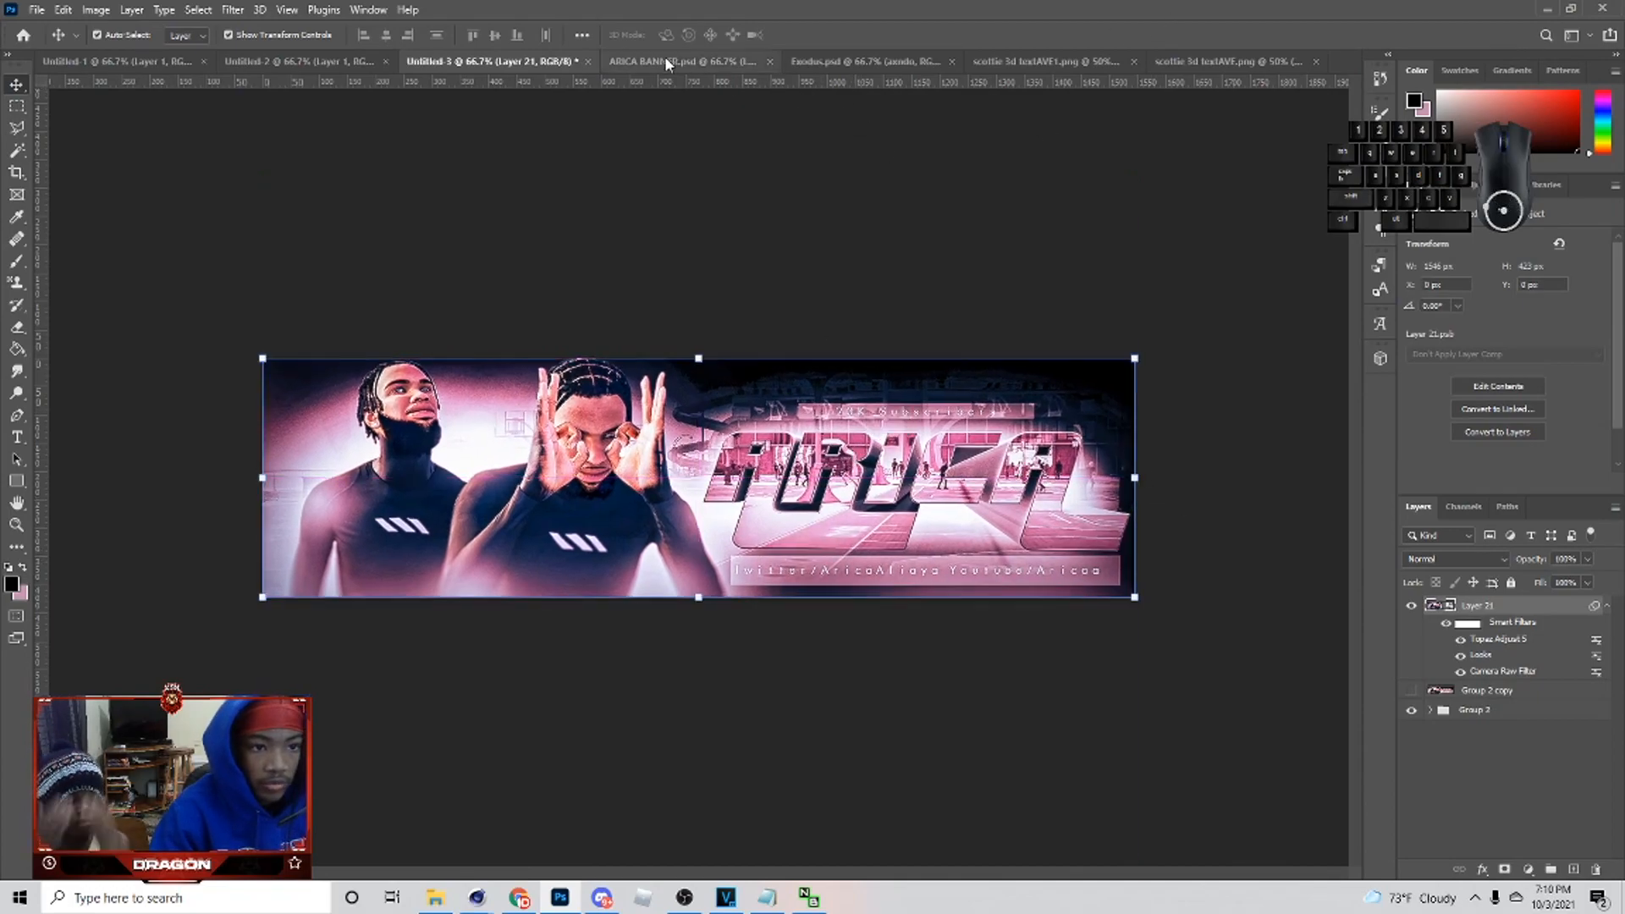
- Collapse and hide the Film Burn/Light Leaks and Explosions groups in Exodus.psd
{"action": "left_click", "coordinate": [827, 61]}
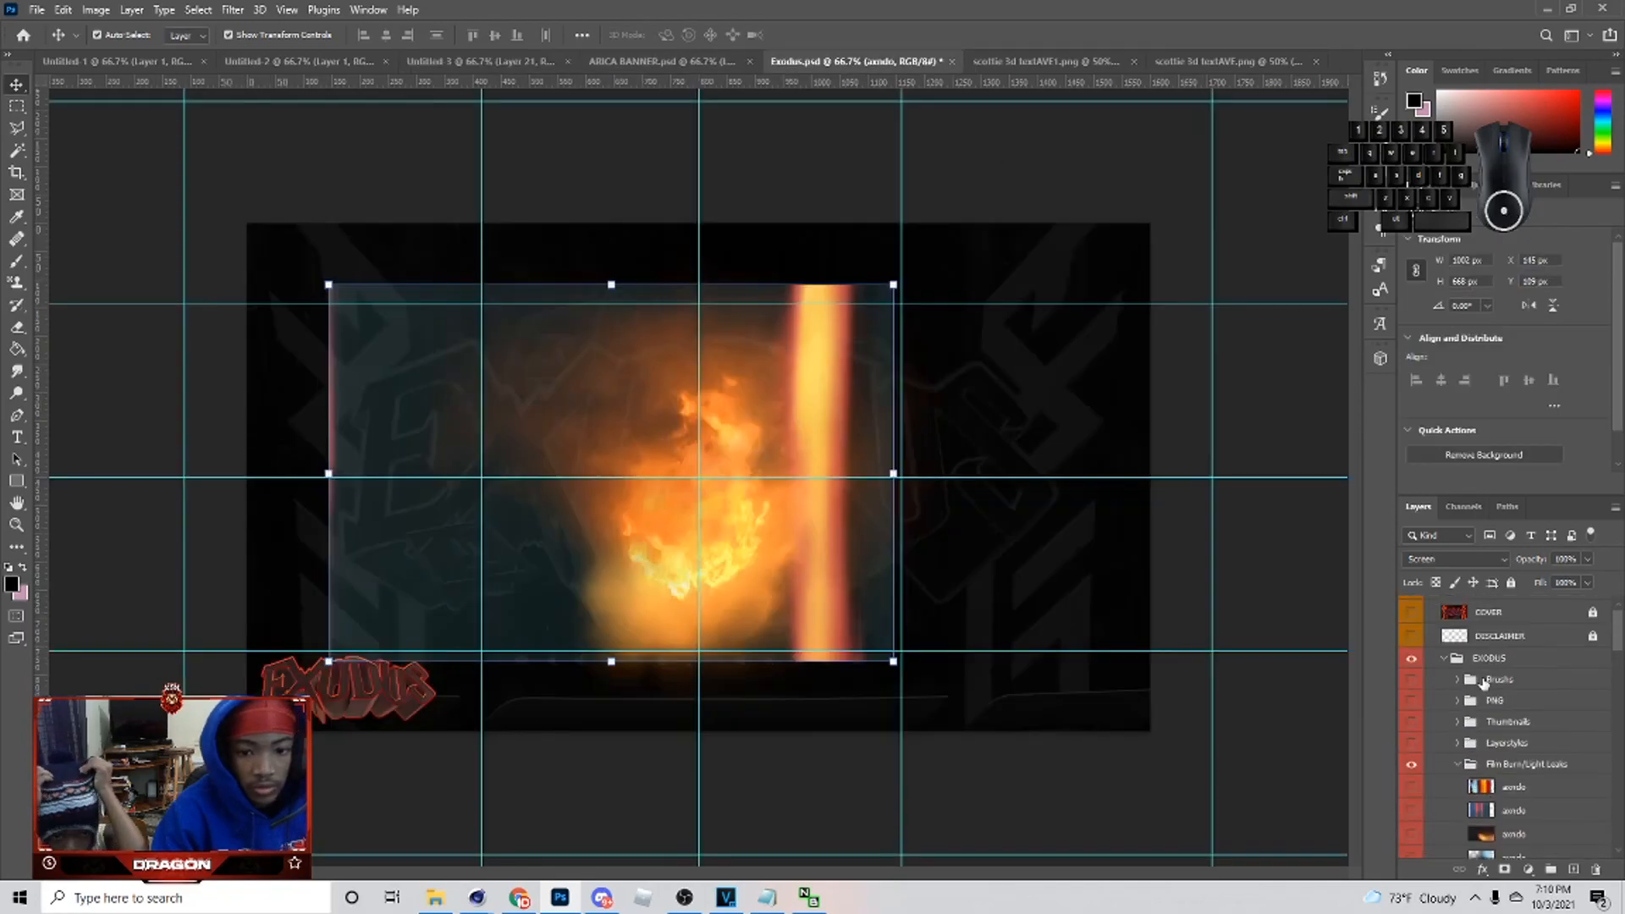
{"action": "left_click", "coordinate": [1452, 783]}
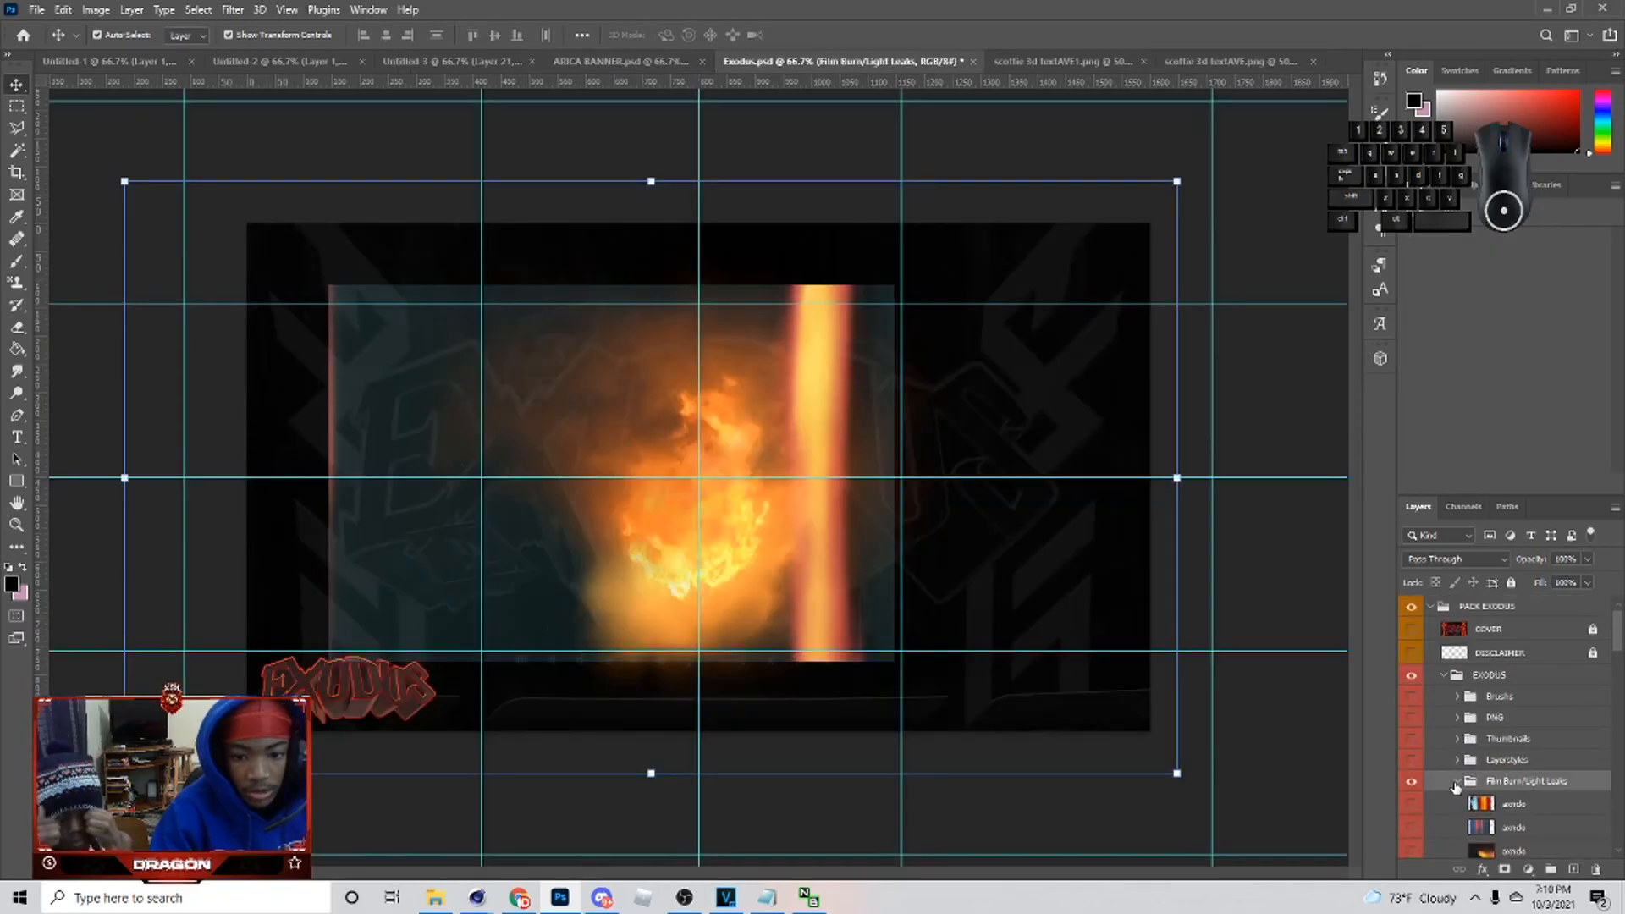
{"action": "left_click", "coordinate": [1456, 783]}
{"action": "left_click", "coordinate": [1411, 782]}
{"action": "scroll", "coordinate": [1429, 686], "scroll_direction": "down", "scroll_amount": 3}
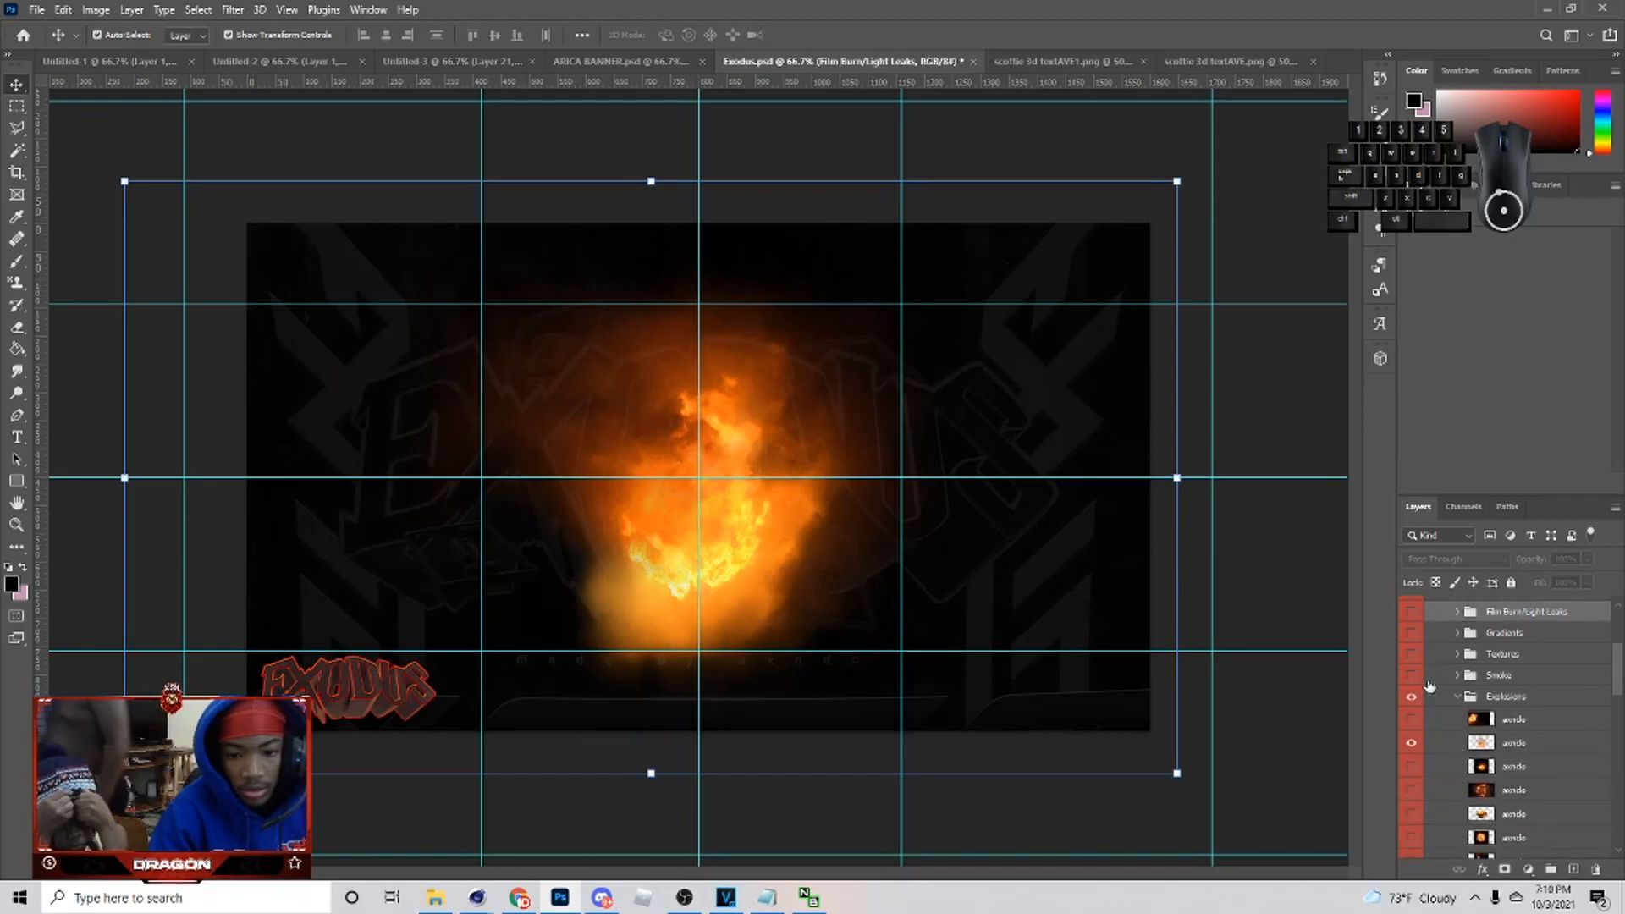
{"action": "left_click", "coordinate": [1458, 696]}
{"action": "left_click", "coordinate": [1411, 695]}
{"action": "scroll", "coordinate": [1429, 738], "scroll_direction": "down", "scroll_amount": 2}
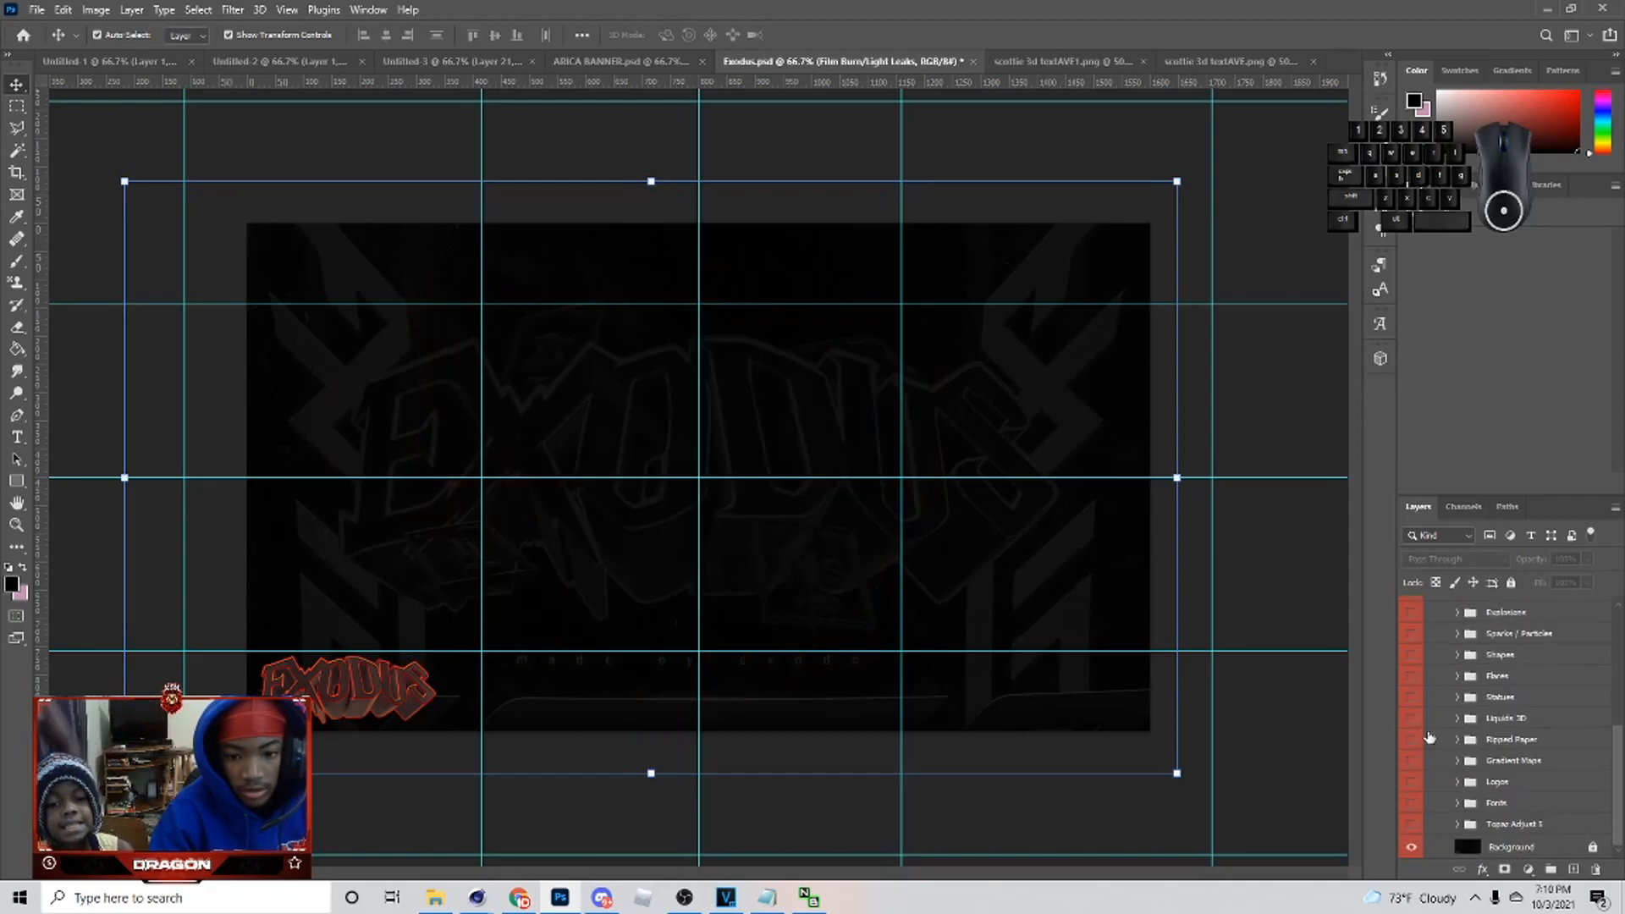
- Copy the Gradient Maps group from Exodus.psd into Untitled-3 above Layer 21 and hide the portrait image inside it
{"action": "left_click", "coordinate": [1489, 761]}
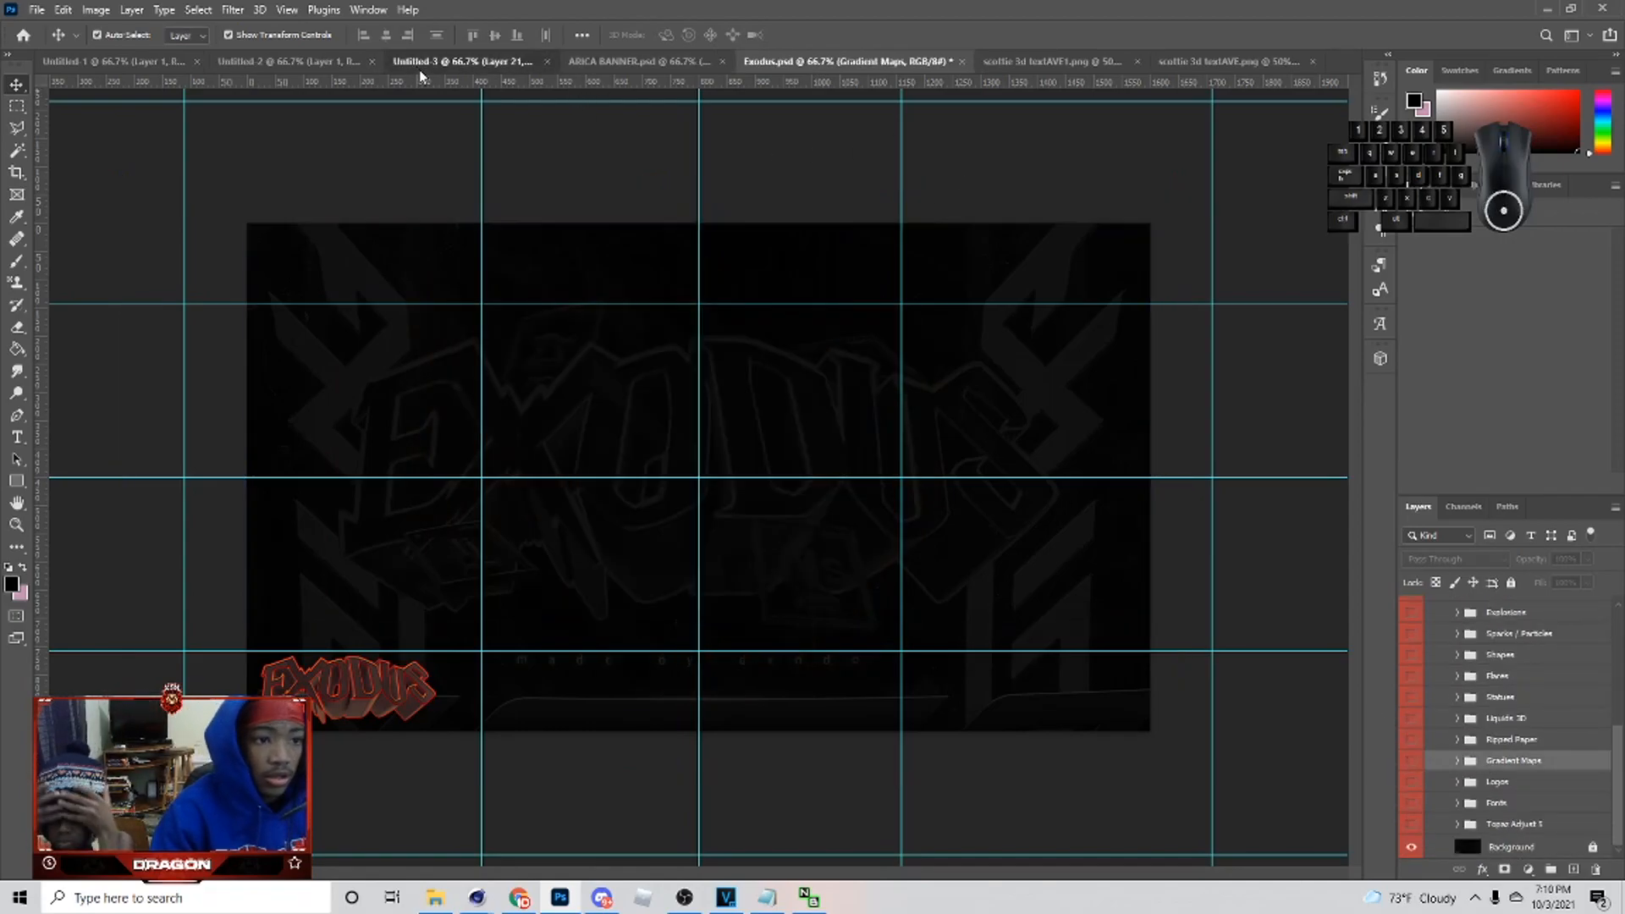
{"action": "left_click_drag", "start_coordinate": [418, 66], "coordinate": [1496, 622]}
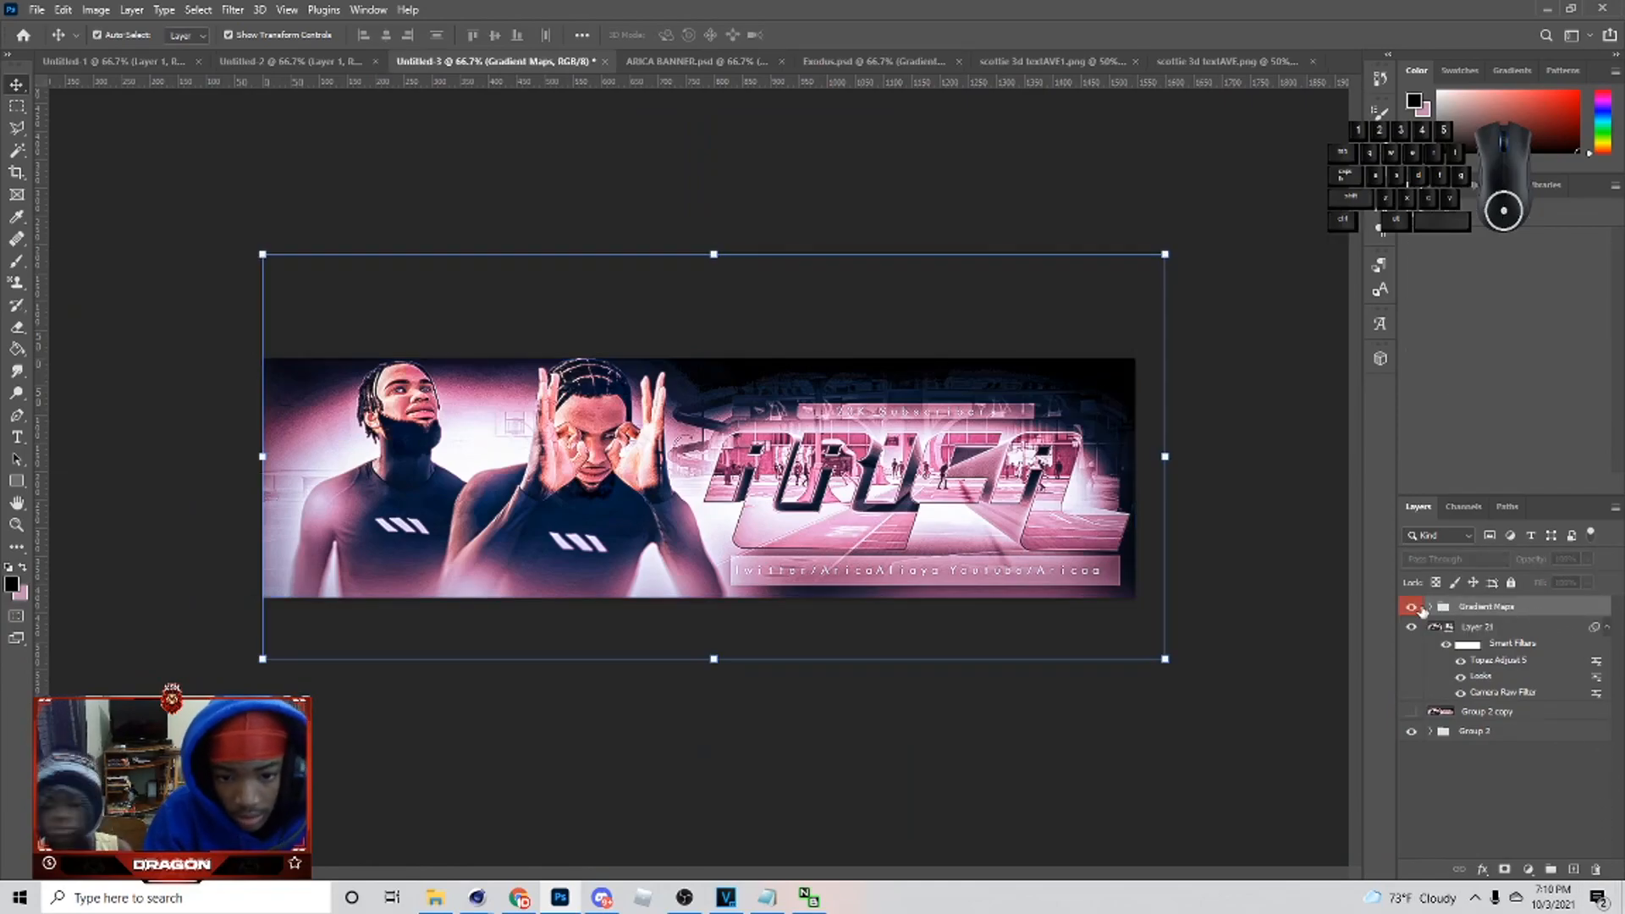
{"action": "left_click", "coordinate": [1431, 607]}
{"action": "scroll", "coordinate": [1439, 762], "scroll_direction": "down", "scroll_amount": 3}
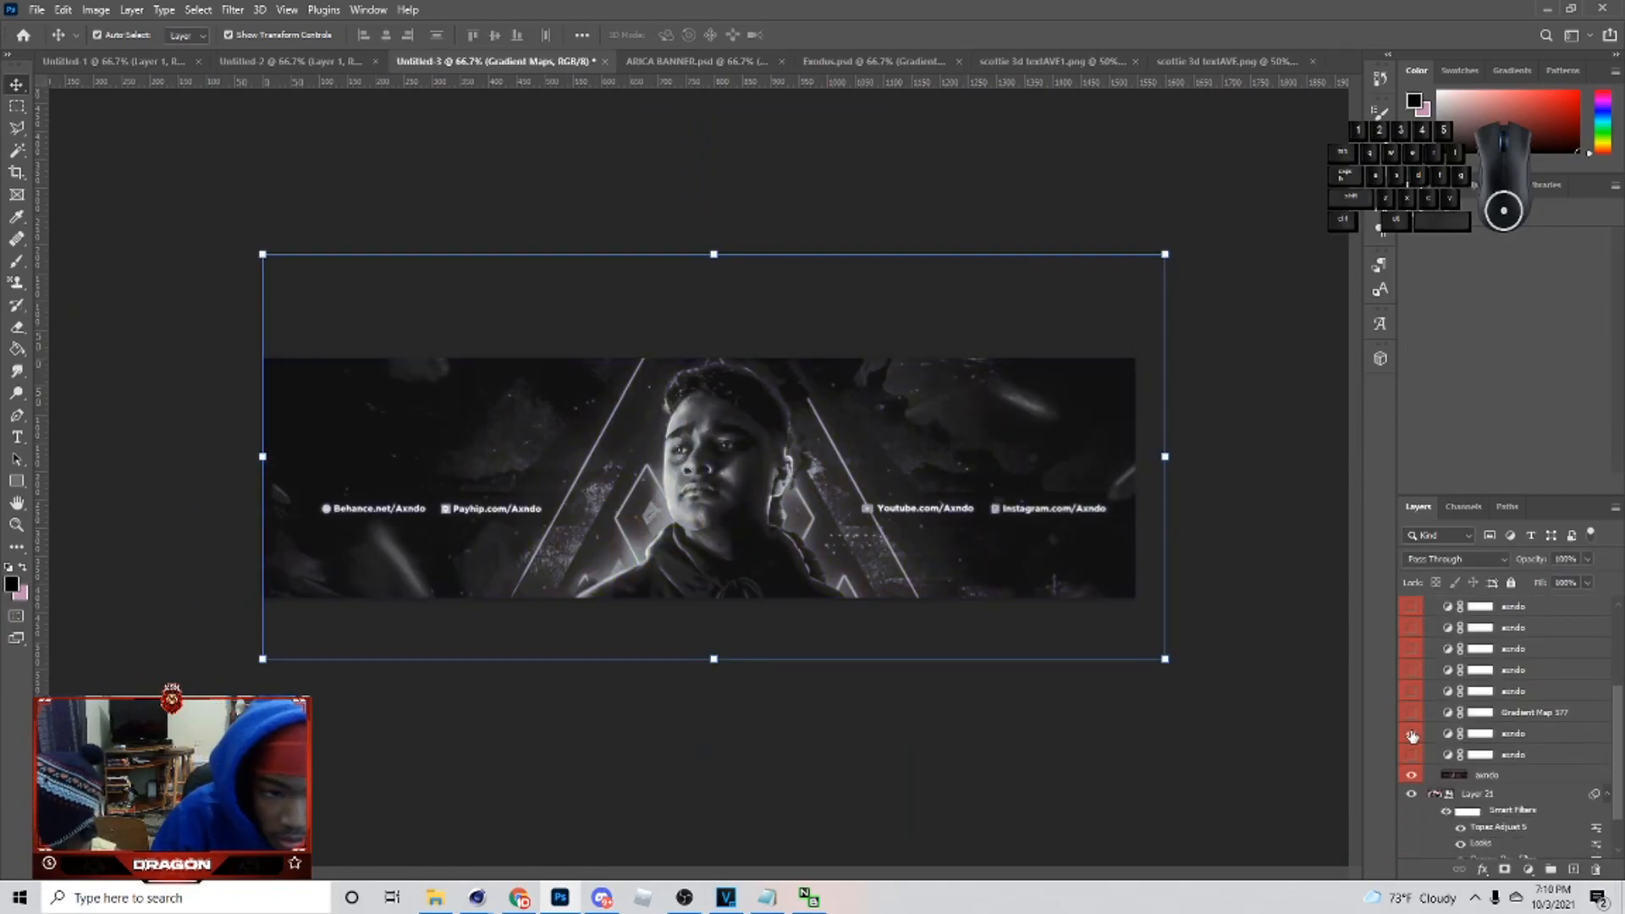
{"action": "left_click", "coordinate": [1411, 772]}
- Try the gradient maps in the Gradient Maps group on the banner one at a time, ending on the grey-to-yellow one
{"action": "left_click", "coordinate": [1411, 735]}
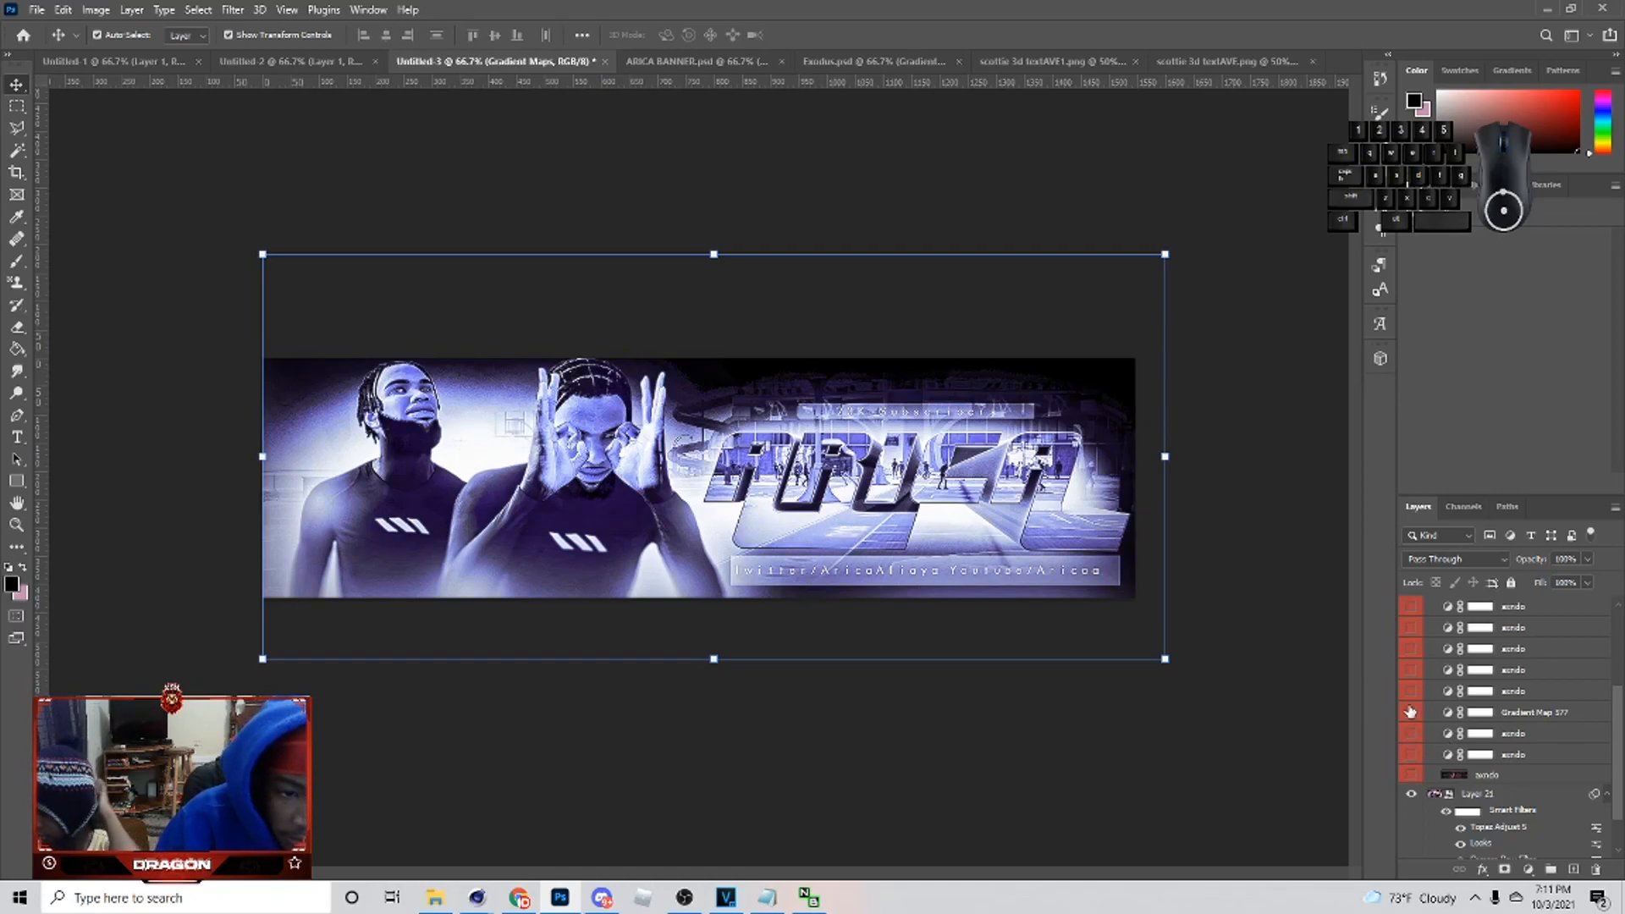
{"action": "scroll", "coordinate": [1422, 690], "scroll_direction": "up", "scroll_amount": 3}
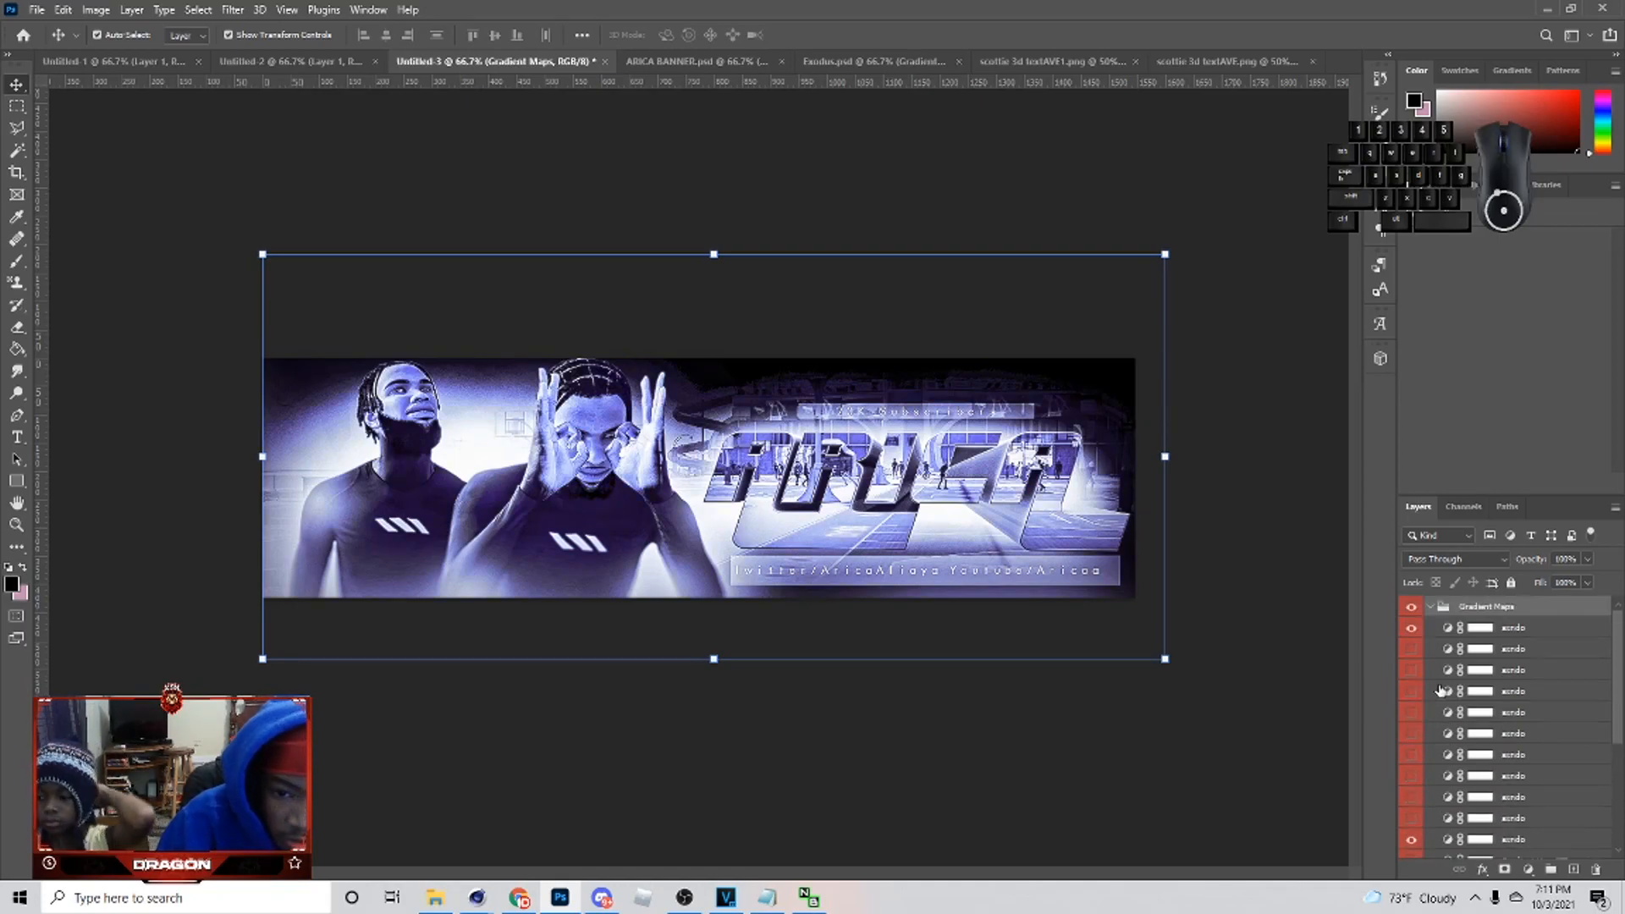
{"action": "left_click", "coordinate": [1411, 855]}
{"action": "left_click", "coordinate": [1428, 819]}
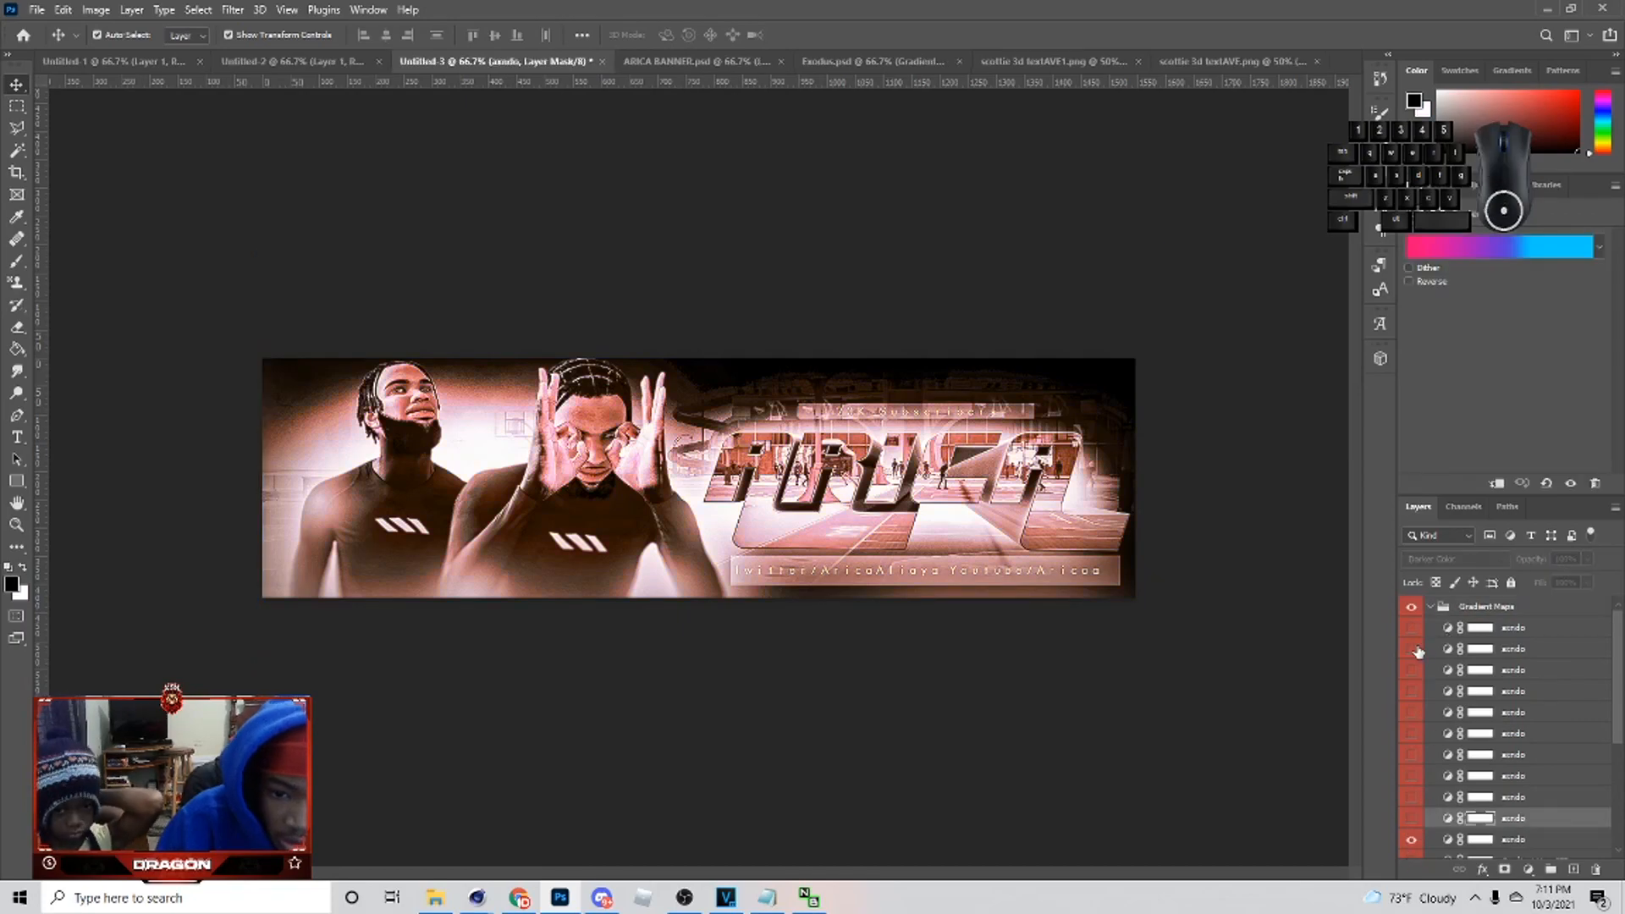
{"action": "left_click", "coordinate": [1412, 841]}
{"action": "left_click", "coordinate": [1413, 798]}
{"action": "left_click", "coordinate": [1413, 797]}
{"action": "left_click", "coordinate": [1414, 776]}
{"action": "left_click", "coordinate": [1413, 776]}
{"action": "left_click", "coordinate": [1414, 753]}
{"action": "left_click", "coordinate": [1416, 752]}
{"action": "left_click", "coordinate": [1515, 758]}
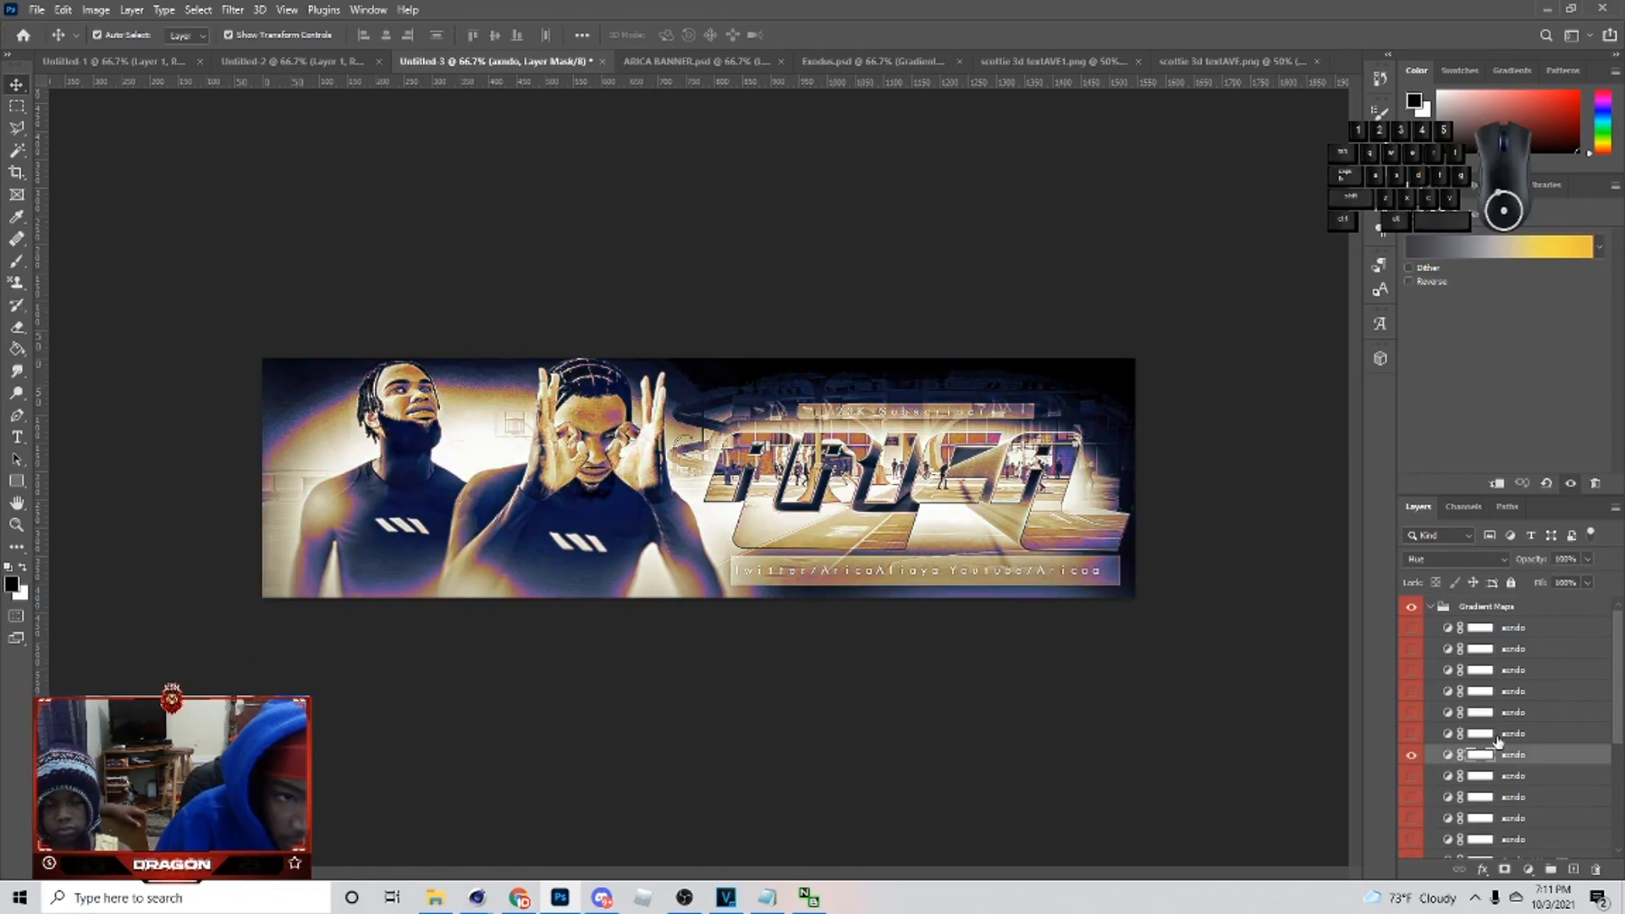
- Preview other blend modes such as Soft Light for the grey-to-yellow gradient map, keep its mode and hide it
{"action": "left_click", "coordinate": [1455, 560]}
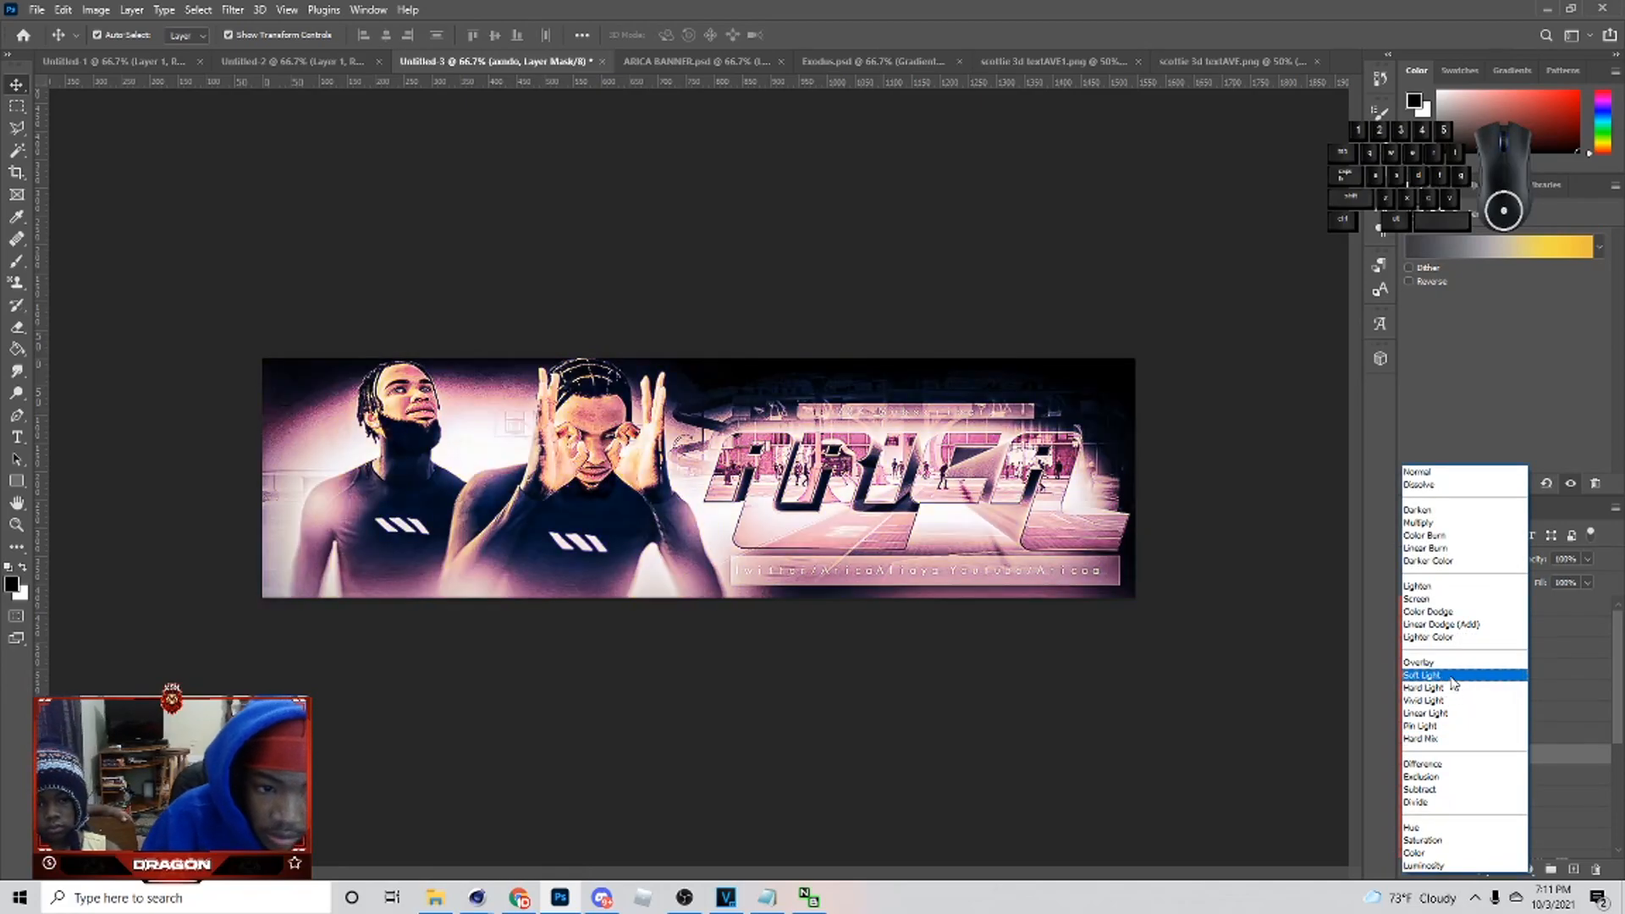
{"action": "key", "text": "Escape"}
{"action": "left_click", "coordinate": [1411, 755]}
{"action": "left_click", "coordinate": [1412, 713]}
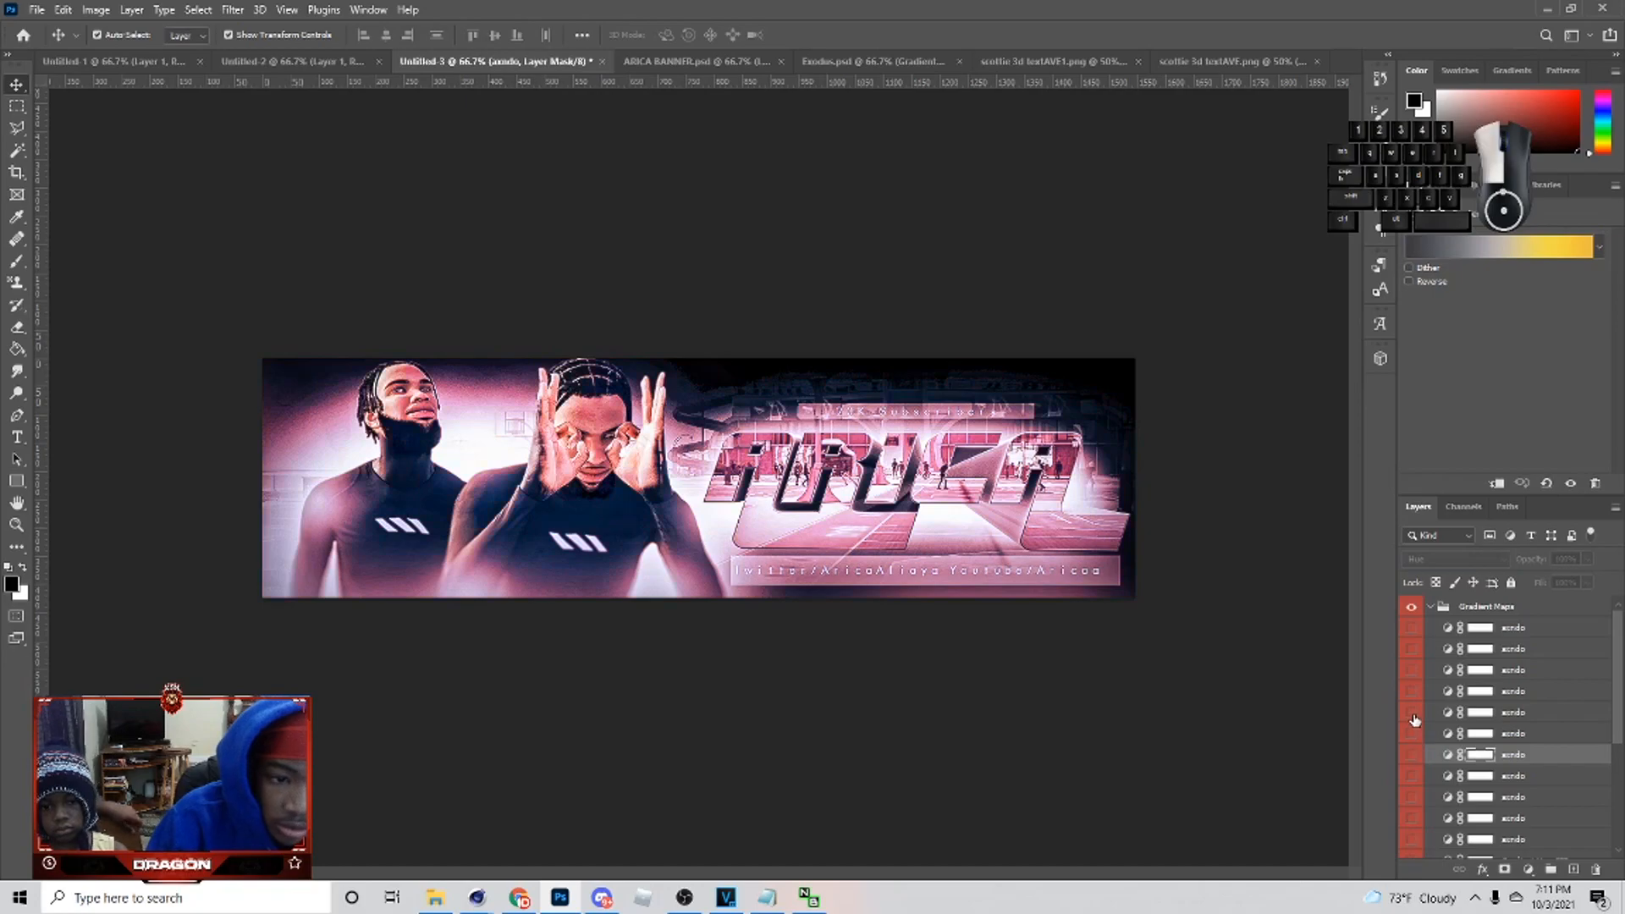
- Preview the uppermost gradient maps on the banner, then collapse and hide the whole Gradient Maps group
{"action": "left_click", "coordinate": [1411, 670]}
{"action": "left_click", "coordinate": [1412, 649]}
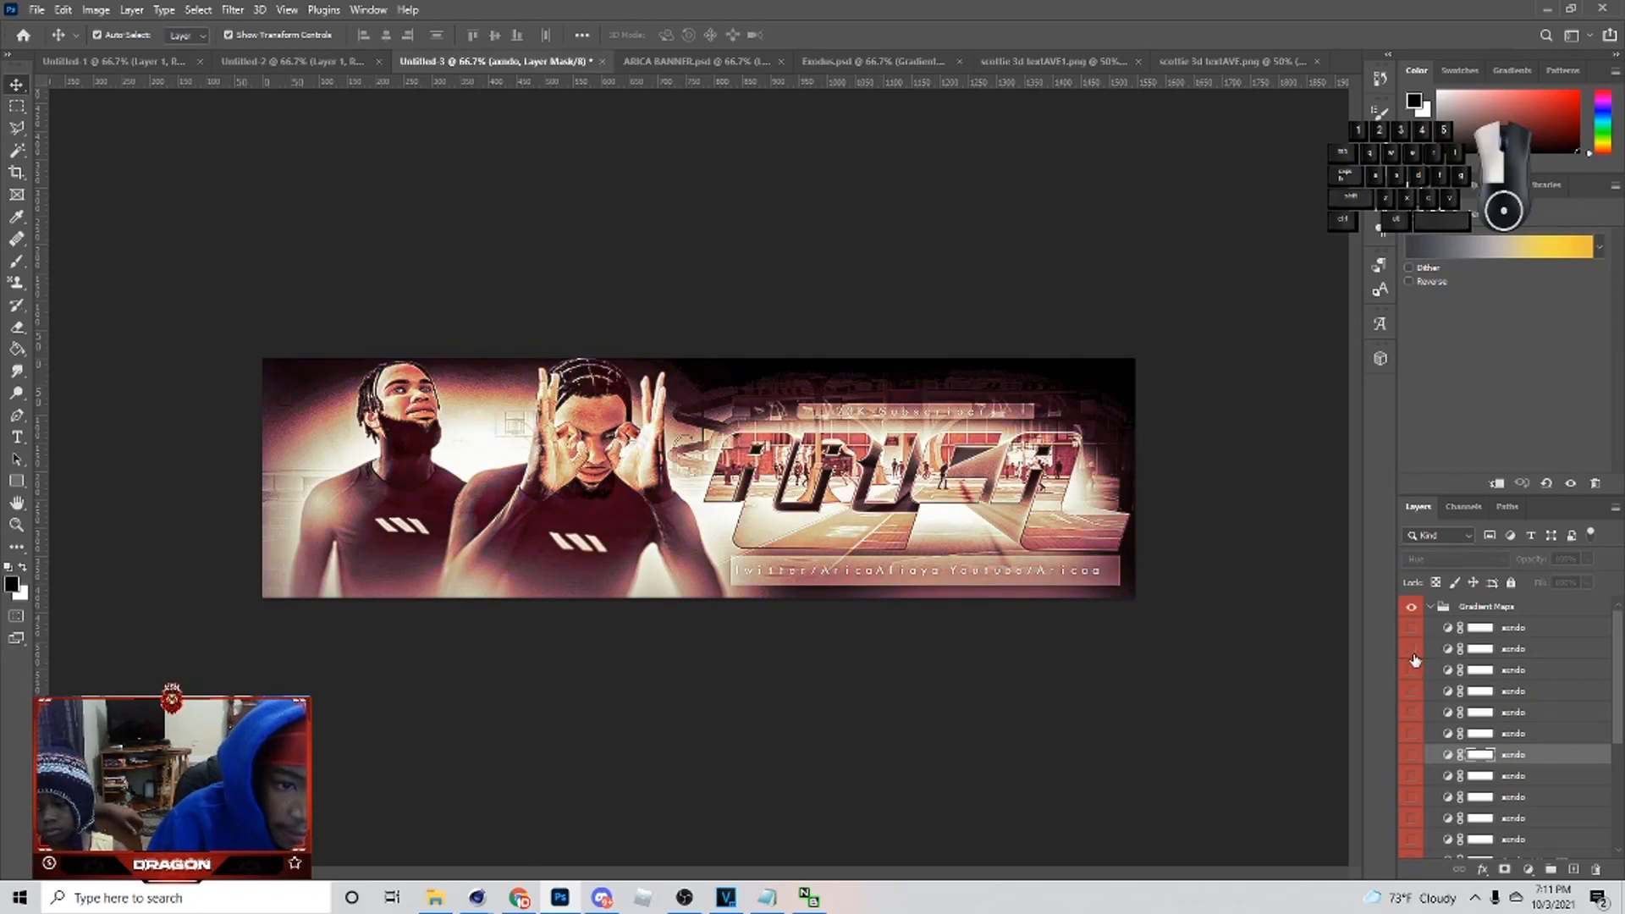
{"action": "left_click", "coordinate": [1412, 627]}
{"action": "left_click", "coordinate": [1412, 627]}
{"action": "left_click", "coordinate": [1425, 608]}
{"action": "left_click", "coordinate": [1429, 606]}
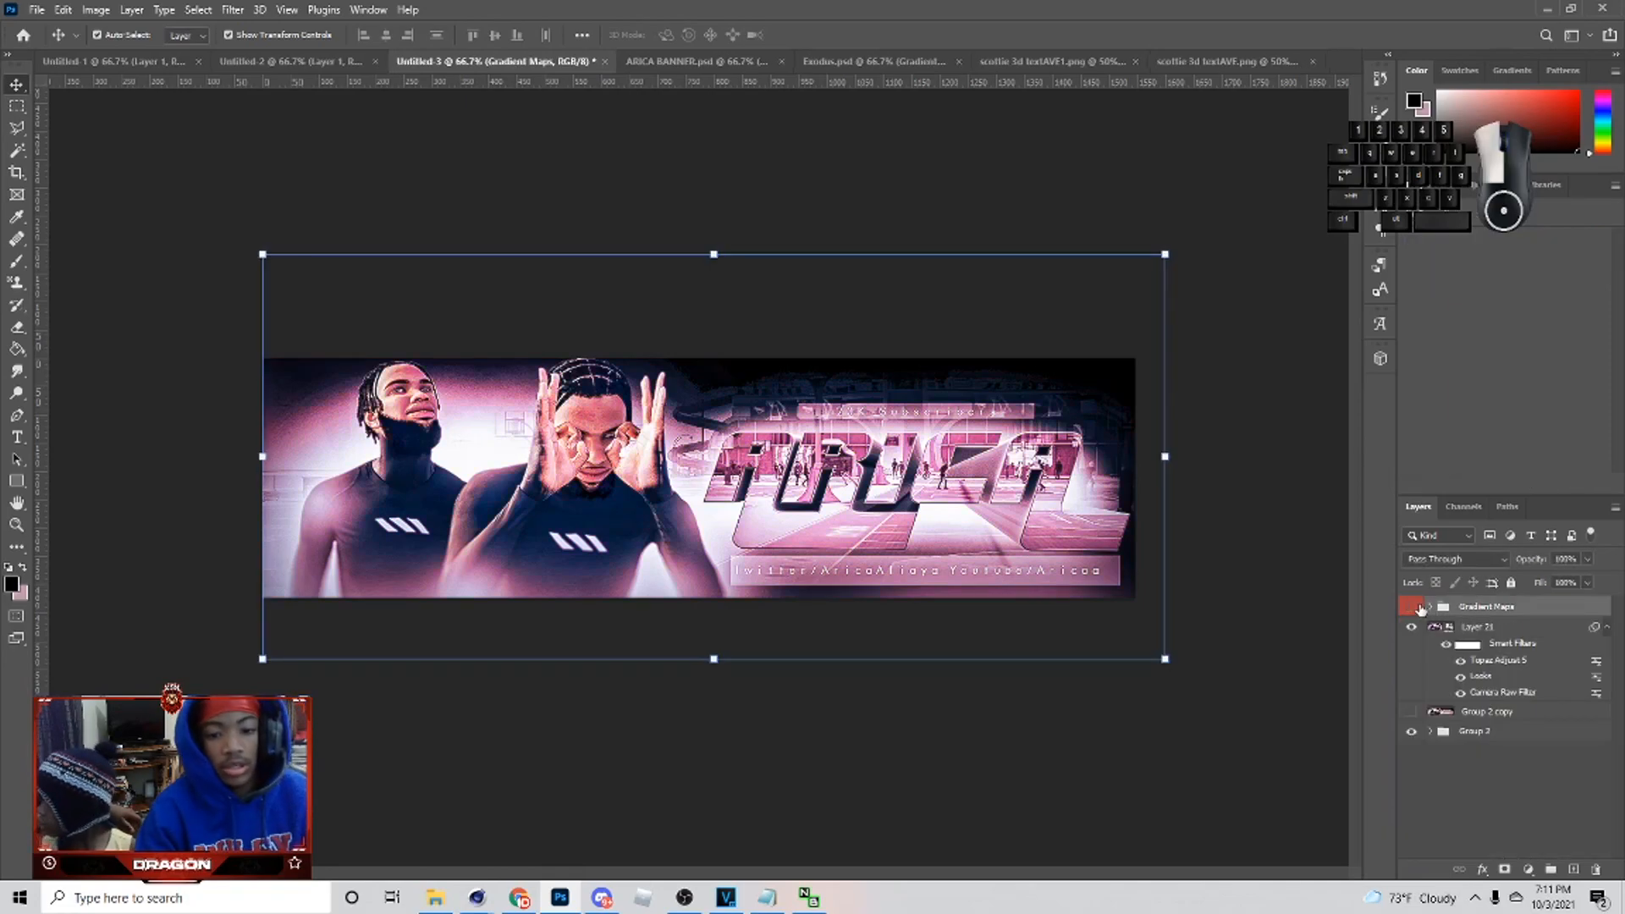
- Select Layer 21 and open the youtube-channel-art-sizing-template image from the Downloads folder
{"action": "left_click", "coordinate": [1460, 645]}
{"action": "left_click", "coordinate": [34, 8]}
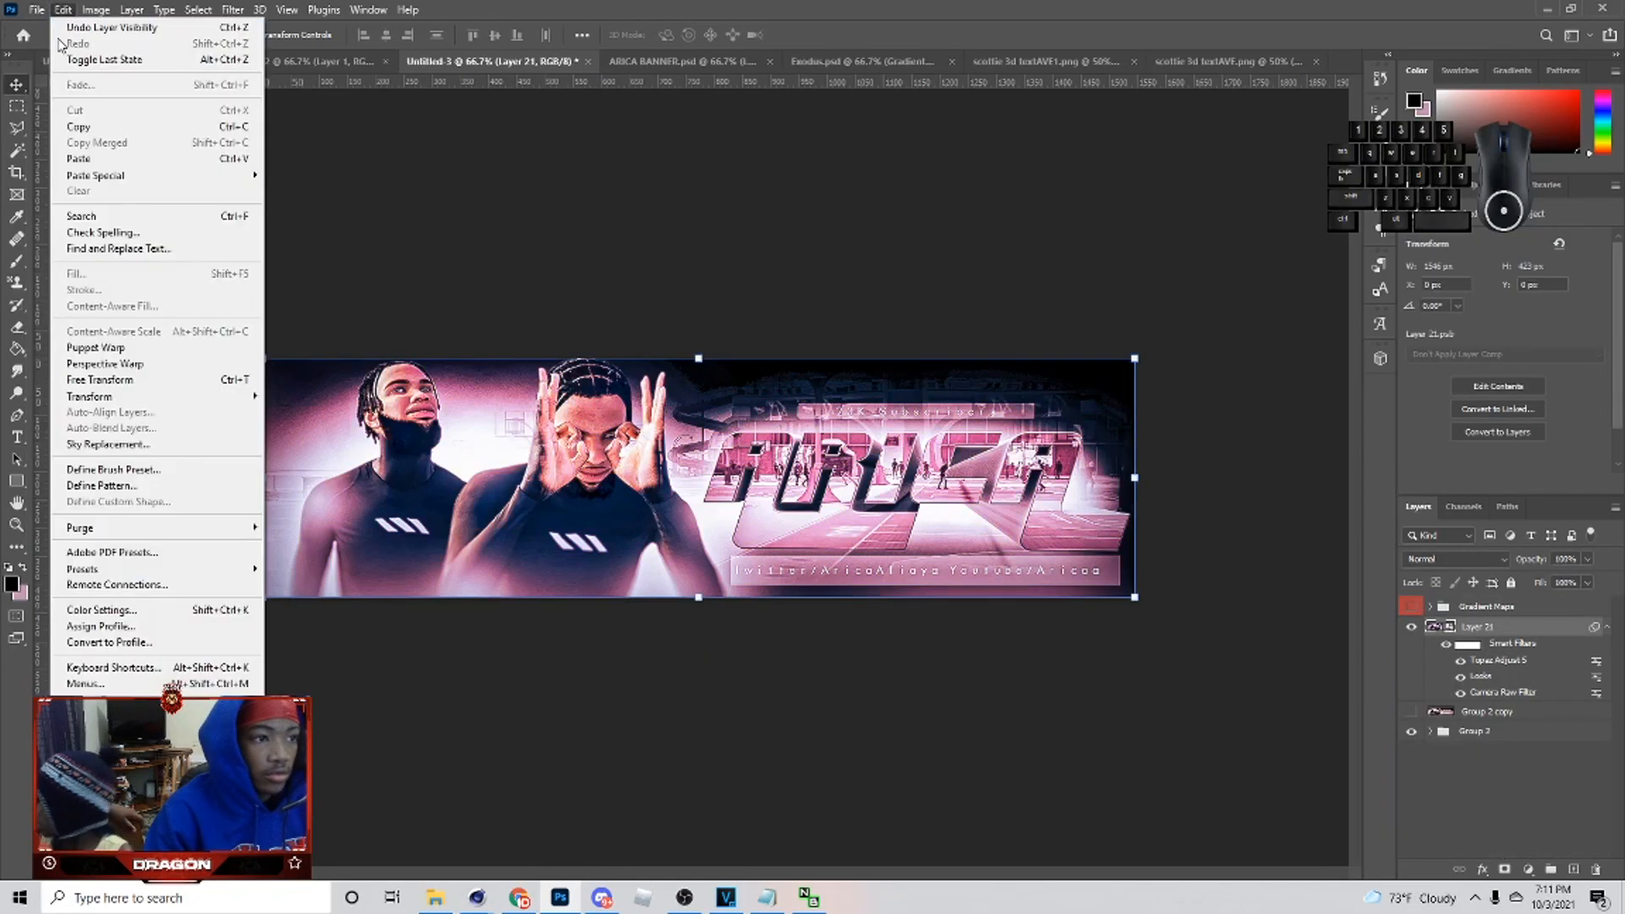
{"action": "left_click", "coordinate": [68, 43]}
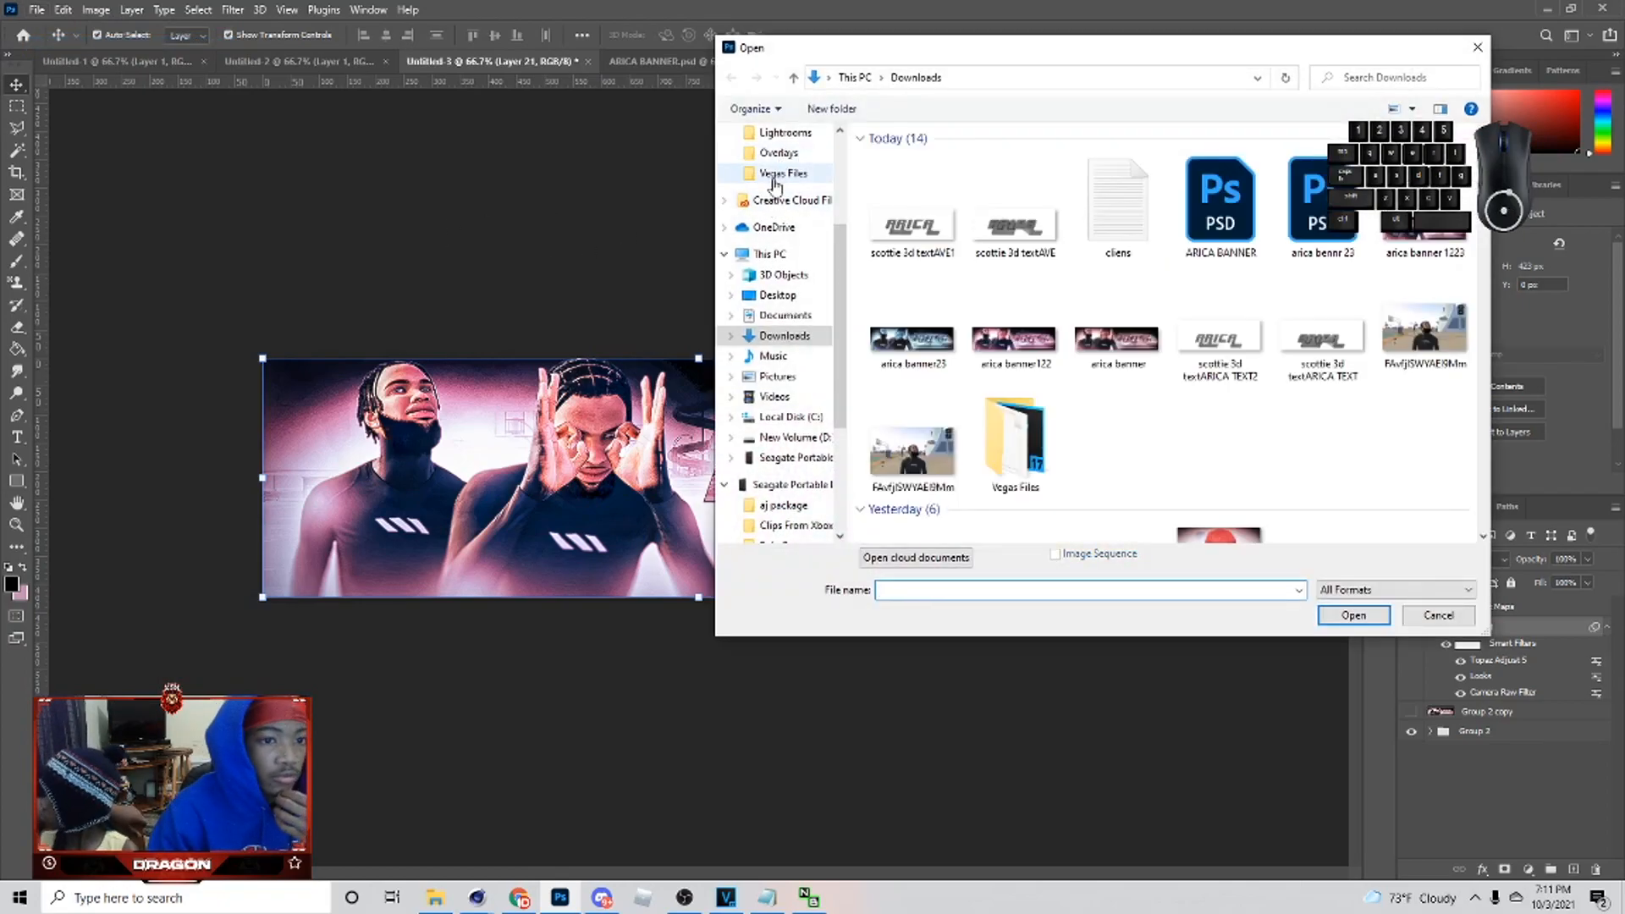
{"action": "scroll", "coordinate": [773, 246], "scroll_direction": "up", "scroll_amount": 3}
{"action": "left_click_drag", "start_coordinate": [1482, 148], "coordinate": [1480, 540]}
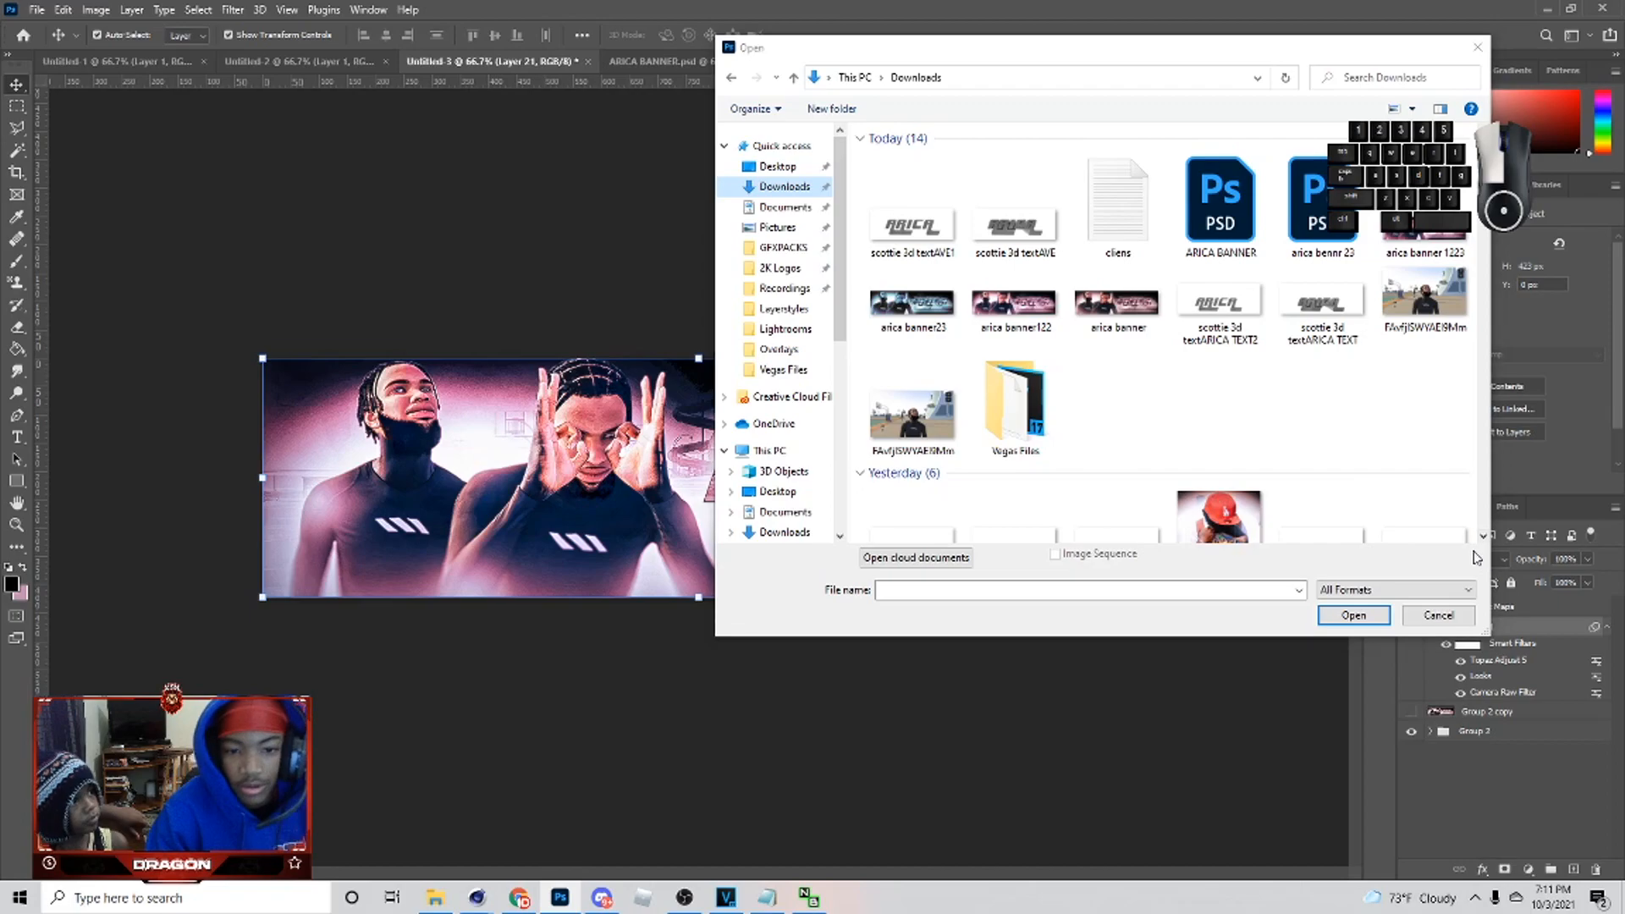
{"action": "left_click_drag", "start_coordinate": [1483, 142], "coordinate": [1502, 537]}
{"action": "scroll", "coordinate": [1356, 446], "scroll_direction": "up", "scroll_amount": 5}
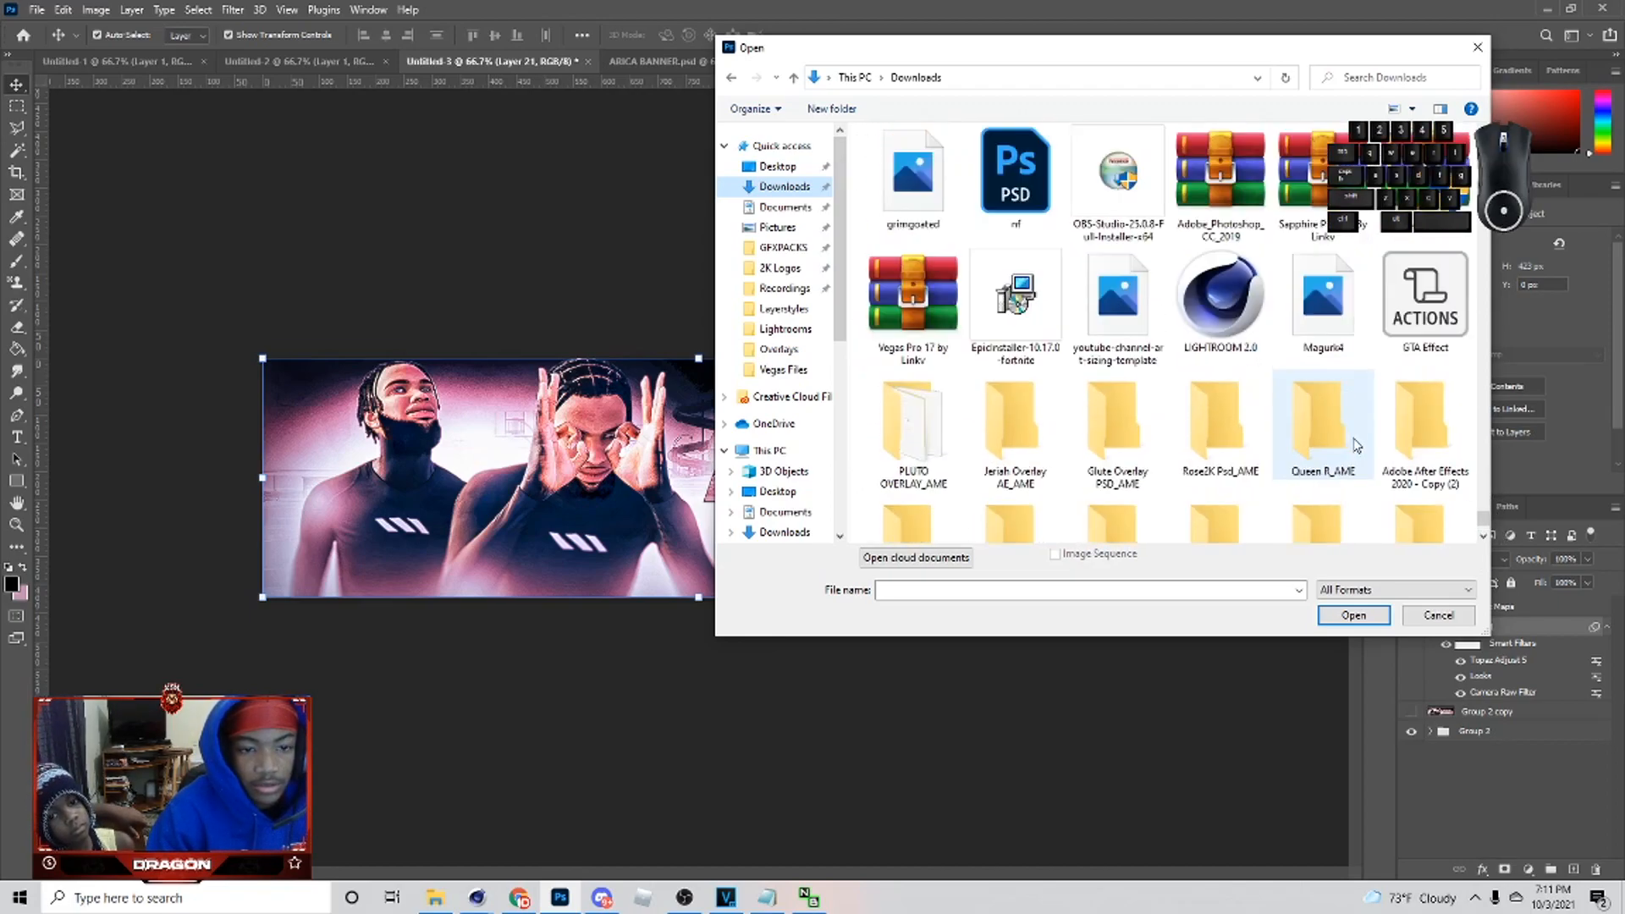
- Copy Layer 21 with its smart filters from Untitled-3 into the YouTube channel art sizing template
{"action": "key", "text": "ctrl+c"}
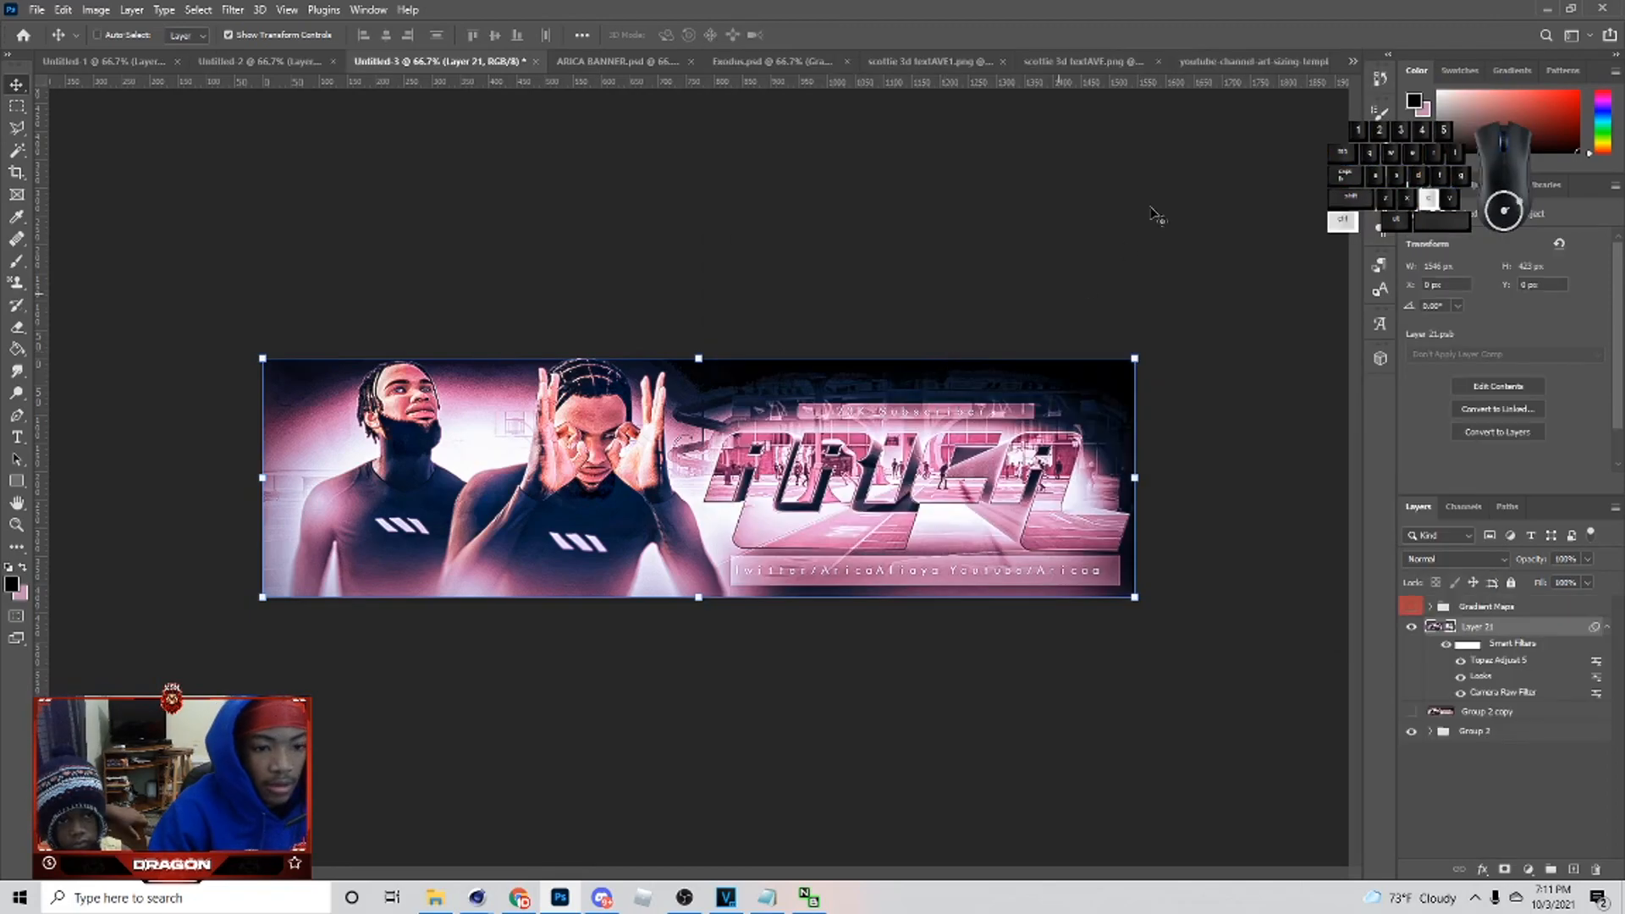
{"action": "left_click", "coordinate": [1204, 63]}
{"action": "key", "text": "ctrl+v"}
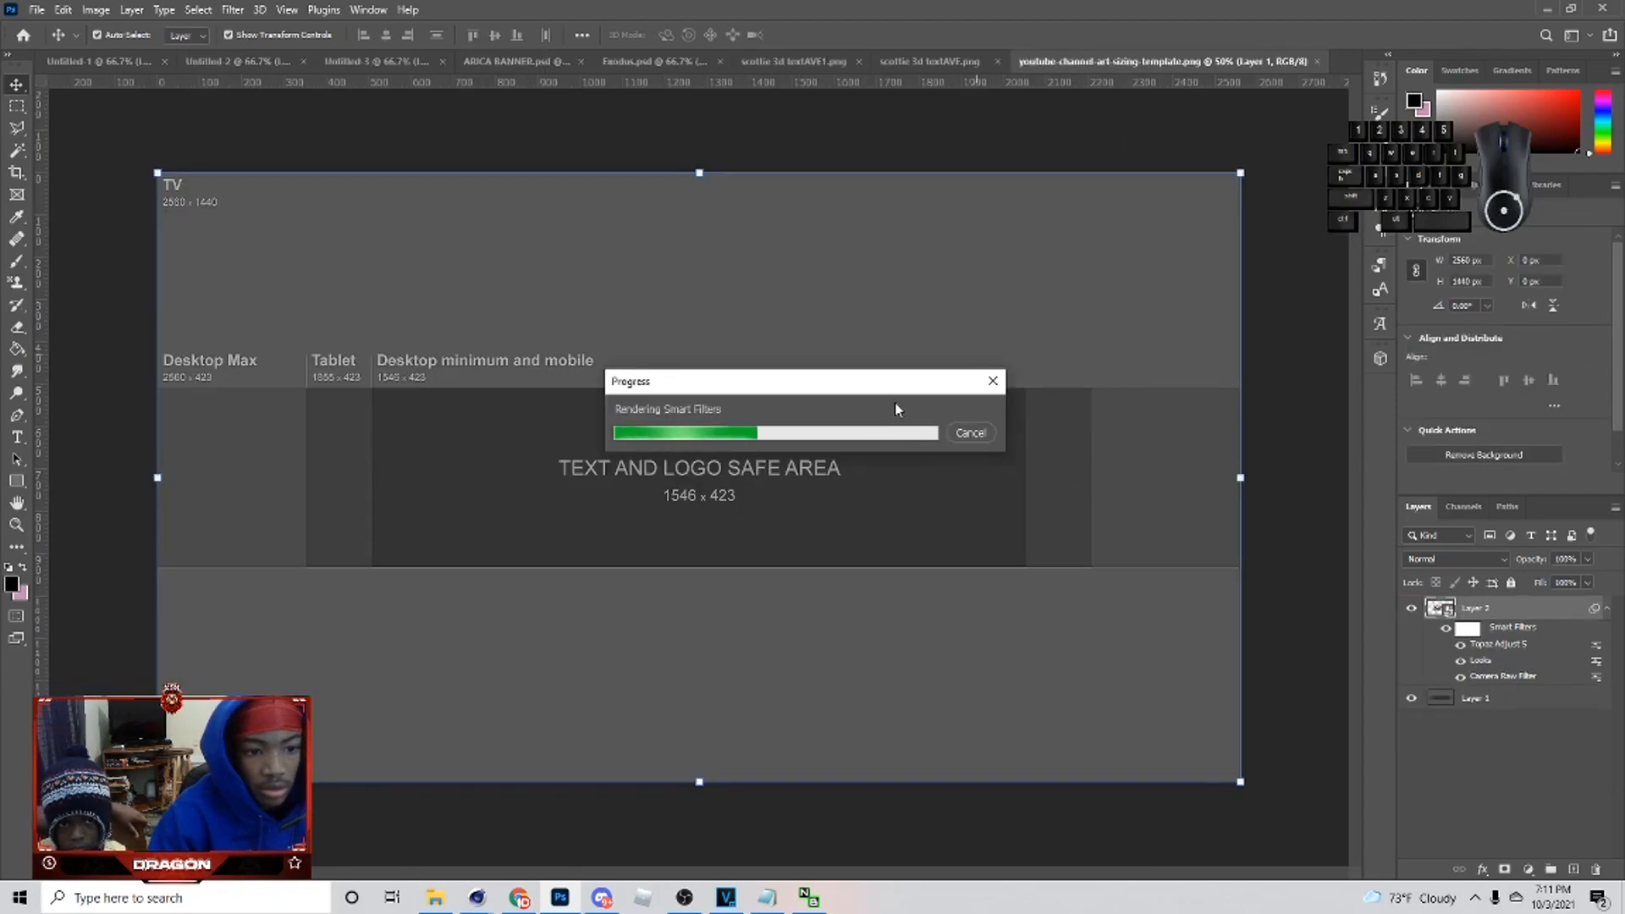
- Place two duplicates of the ARICA banner layer in the Desktop Max strip, flush with the template's left and right edges
{"action": "left_click_drag", "start_coordinate": [867, 387], "coordinate": [759, 450]}
{"action": "left_click_drag", "start_coordinate": [714, 537], "coordinate": [923, 545]}
{"action": "key", "text": "ctrl+j"}
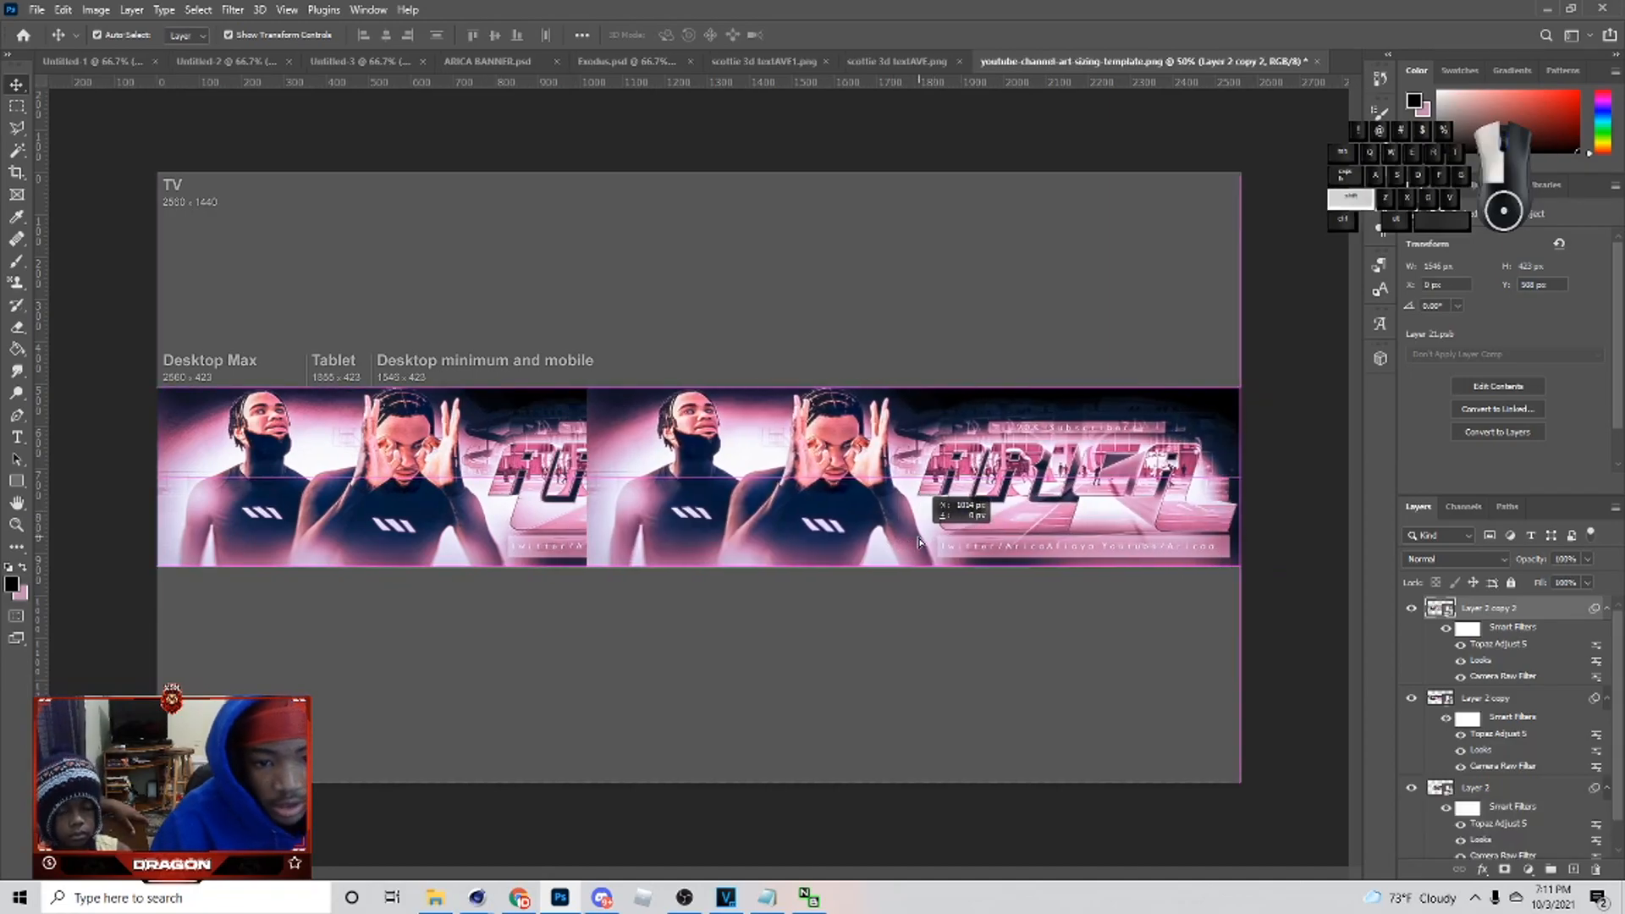
- Merge the two banner duplicates into one layer and move it beneath Layer 2
{"action": "left_click", "coordinate": [1494, 704], "text": "ctrl"}
{"action": "key", "text": "ctrl+e"}
{"action": "left_click_drag", "start_coordinate": [1454, 611], "coordinate": [1408, 720]}
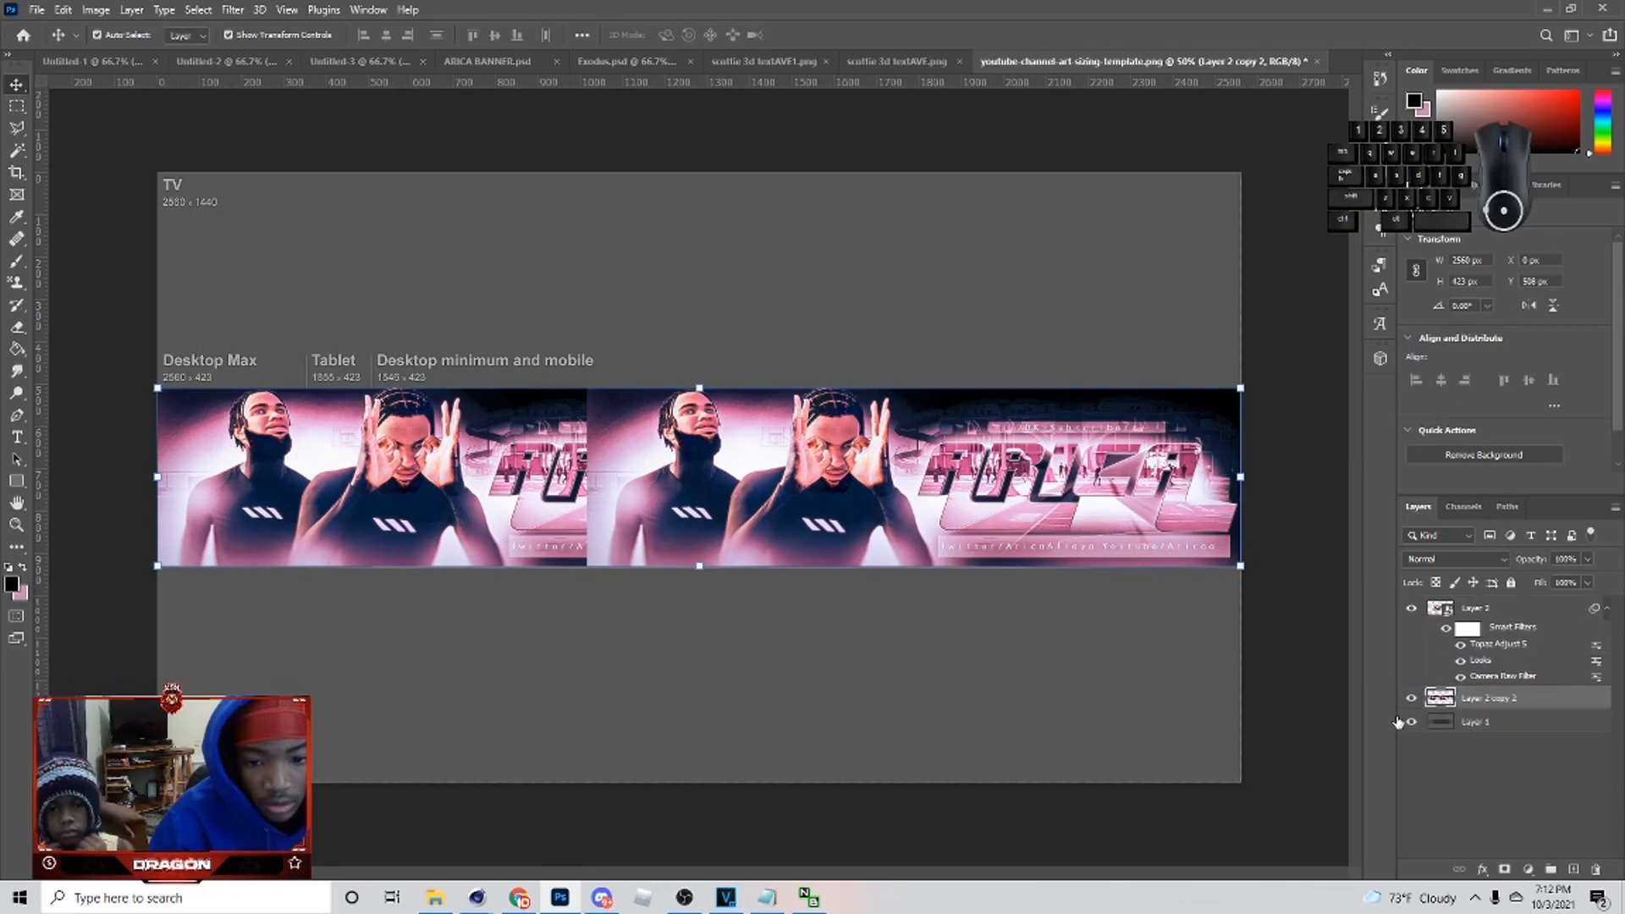
- Add a Hue/Saturation adjustment clipped to the merged banner copies and lower its lightness to about -81
{"action": "left_click", "coordinate": [1504, 868]}
{"action": "left_click", "coordinate": [1532, 698]}
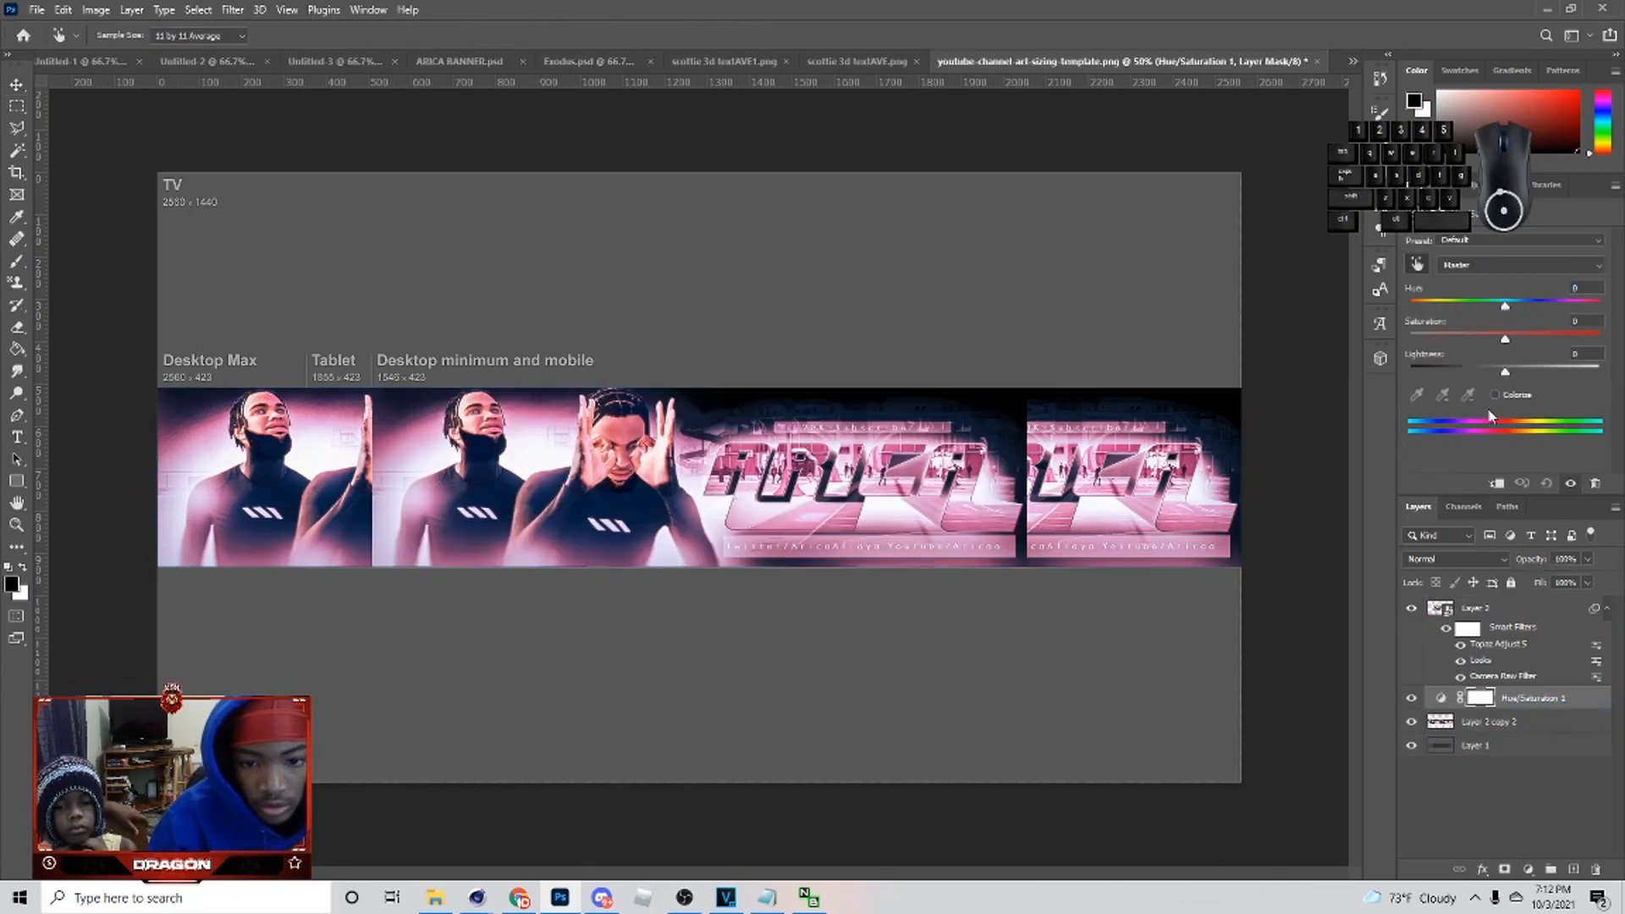
{"action": "left_click", "coordinate": [1497, 484]}
{"action": "left_click_drag", "start_coordinate": [1480, 374], "coordinate": [1428, 372]}
- Create a new layer directly above the template's Layer 1 and fill it with black
{"action": "left_click", "coordinate": [1477, 755]}
{"action": "left_click", "coordinate": [1573, 869]}
{"action": "key", "text": "g"}
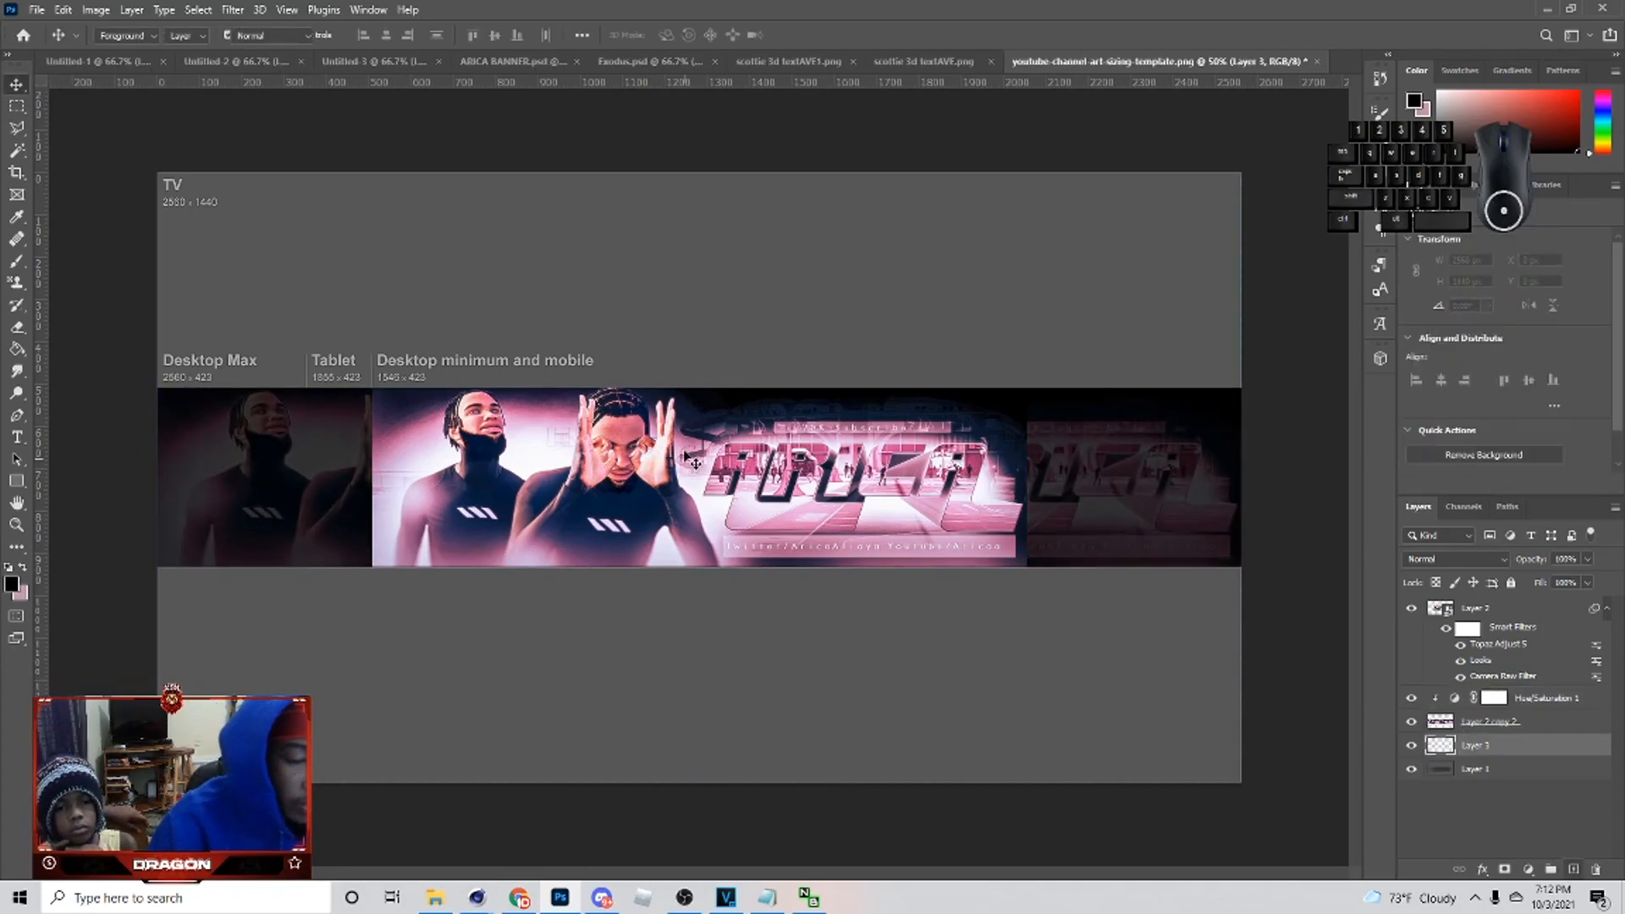
{"action": "left_click", "coordinate": [528, 377]}
{"action": "left_click", "coordinate": [16, 84]}
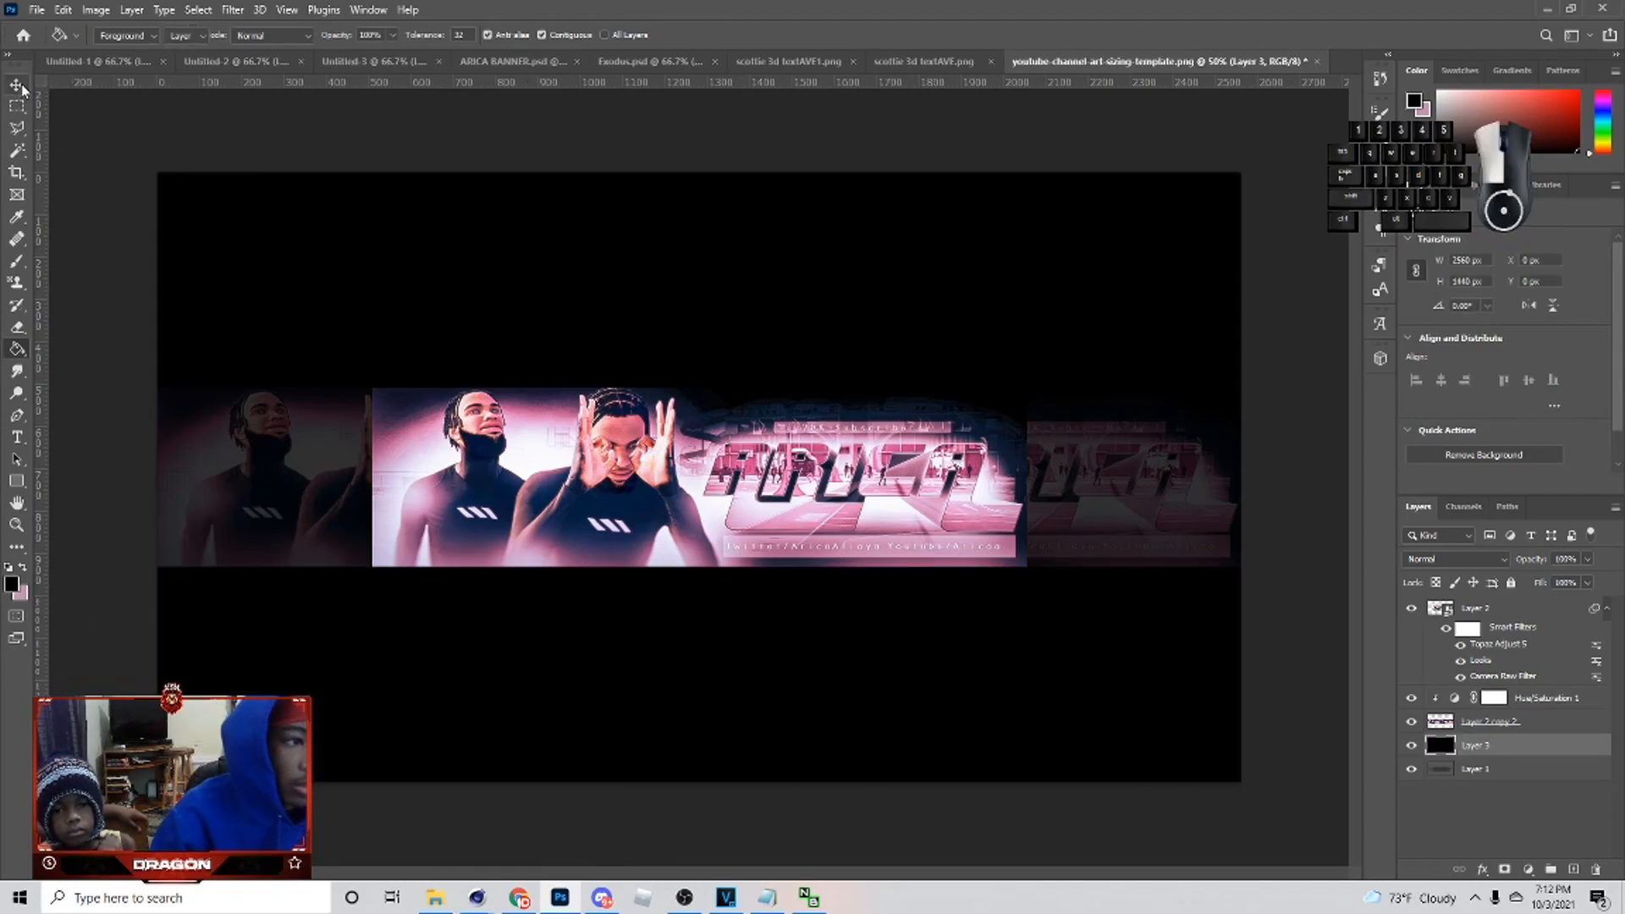
- Add a layer above Hue/Saturation 1 and dab soft brush spots of pink sampled from the ARICA lettering across the banner
{"action": "left_click", "coordinate": [1546, 701]}
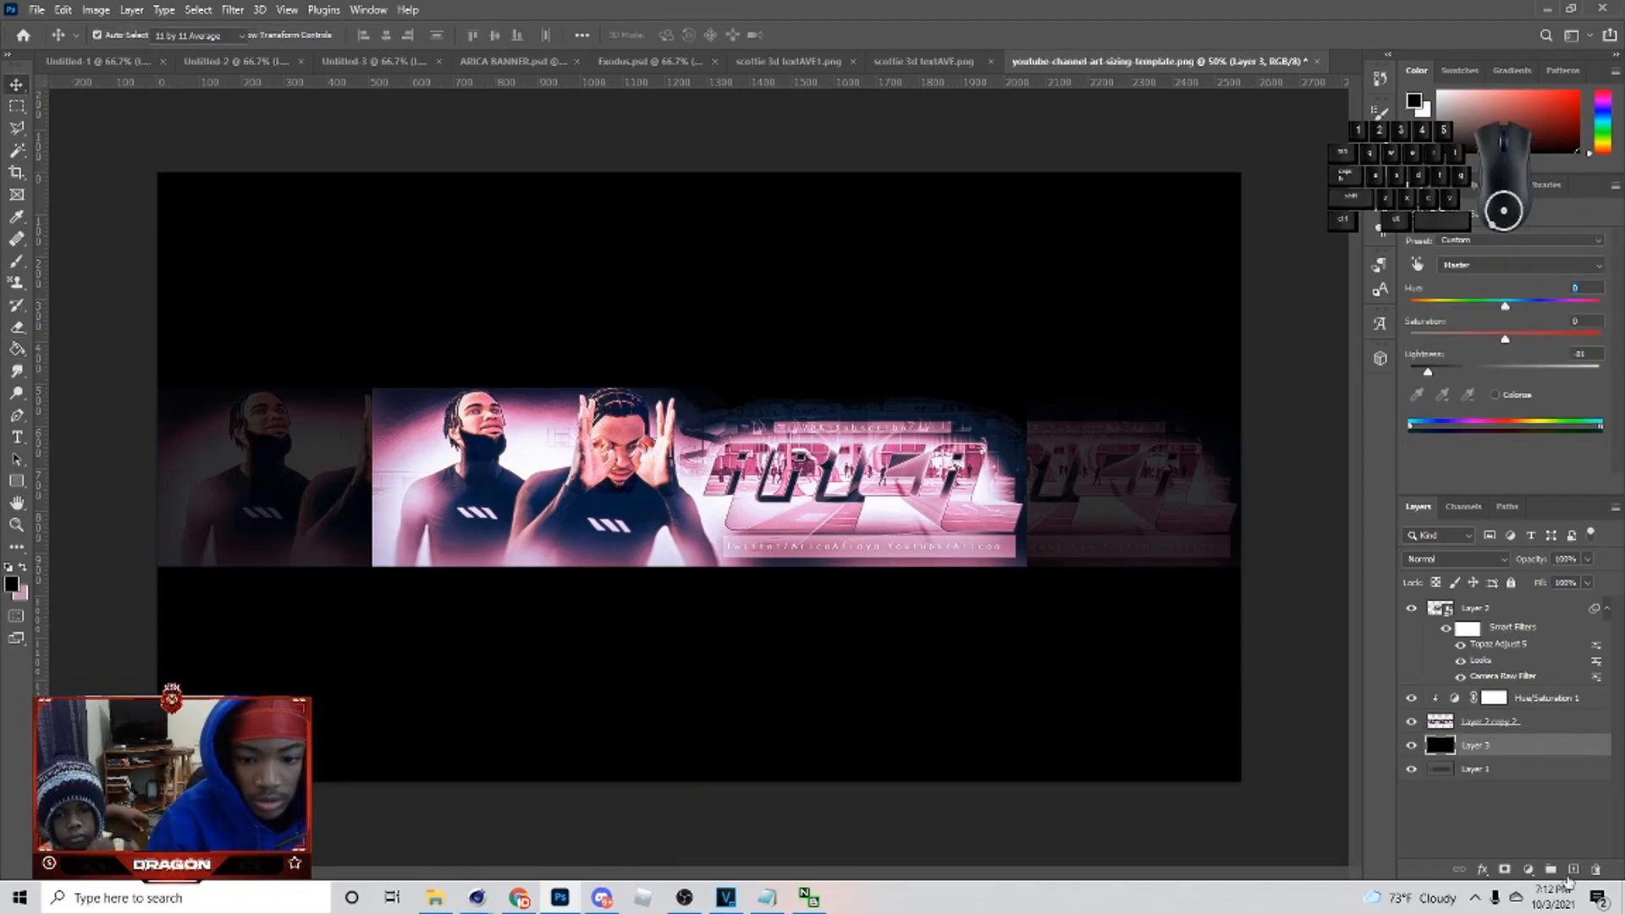
{"action": "key", "text": "ctrl+shift+alt+n"}
{"action": "key", "text": "b"}
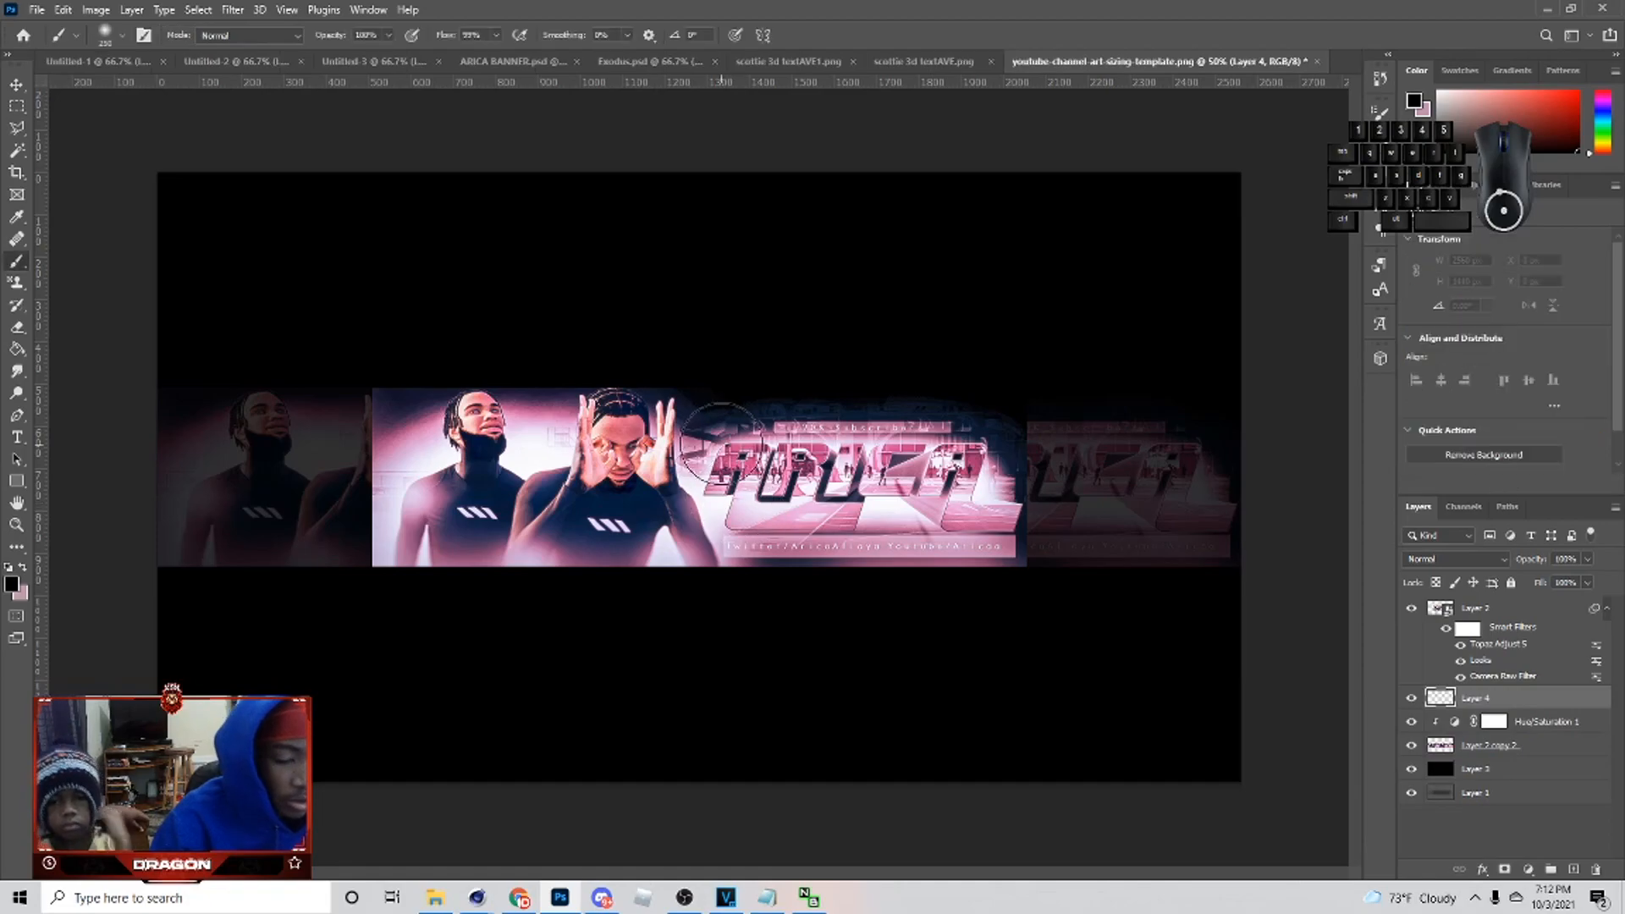
{"action": "left_click", "coordinate": [749, 476], "text": "alt"}
{"action": "left_click", "coordinate": [747, 474]}
{"action": "left_click", "coordinate": [958, 459]}
{"action": "left_click", "coordinate": [440, 508]}
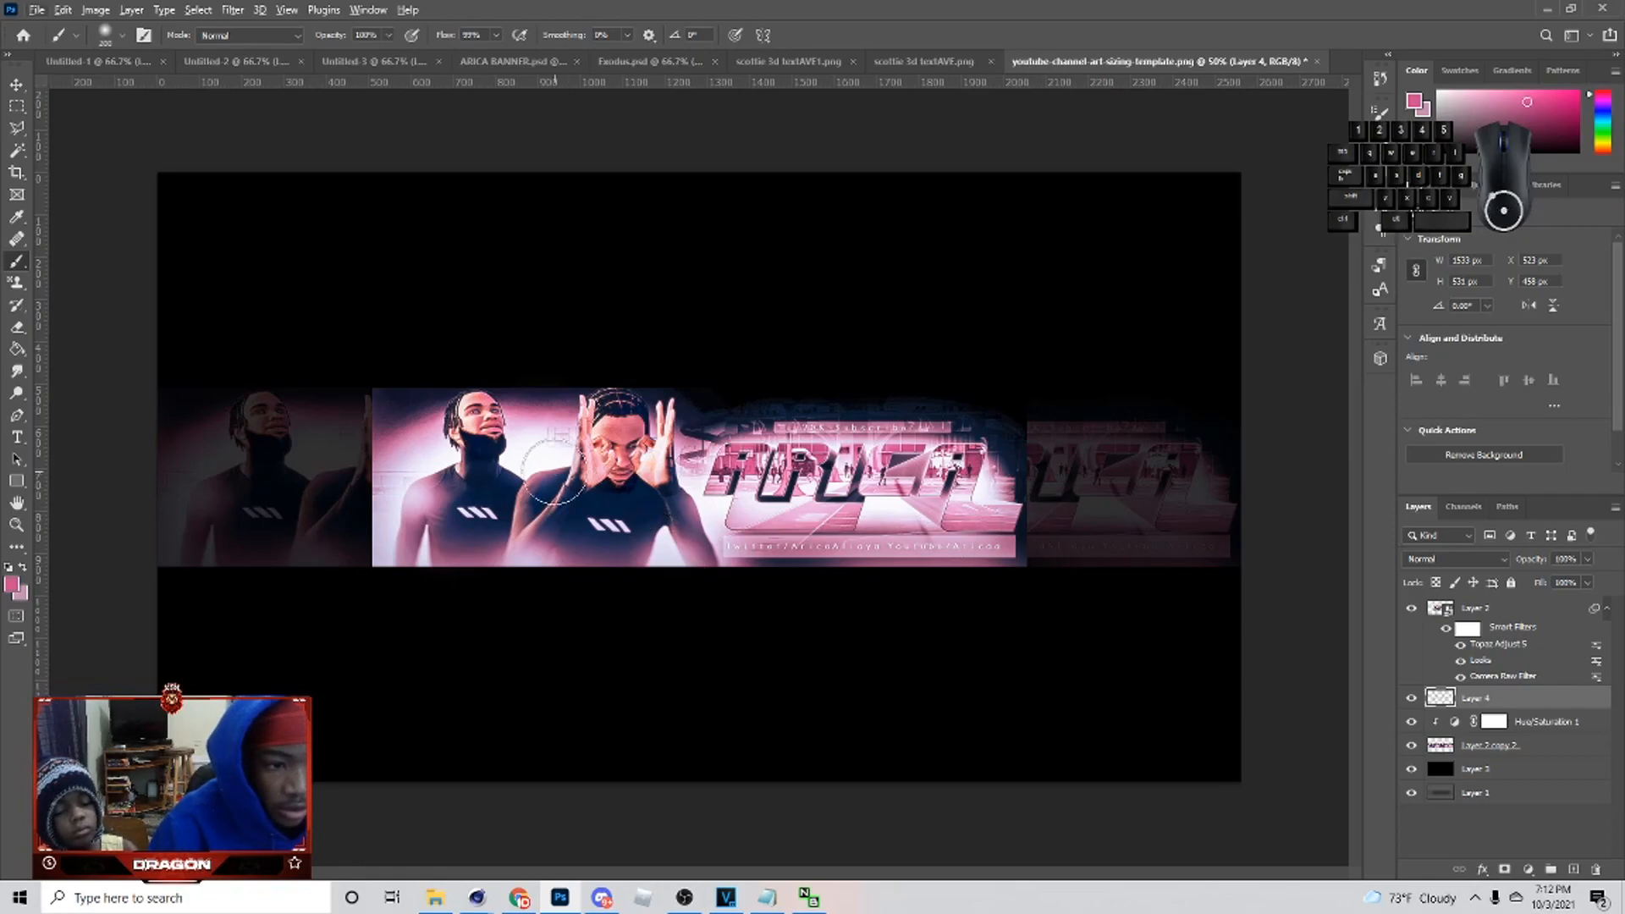
{"action": "left_click", "coordinate": [581, 529]}
{"action": "left_click", "coordinate": [1033, 500]}
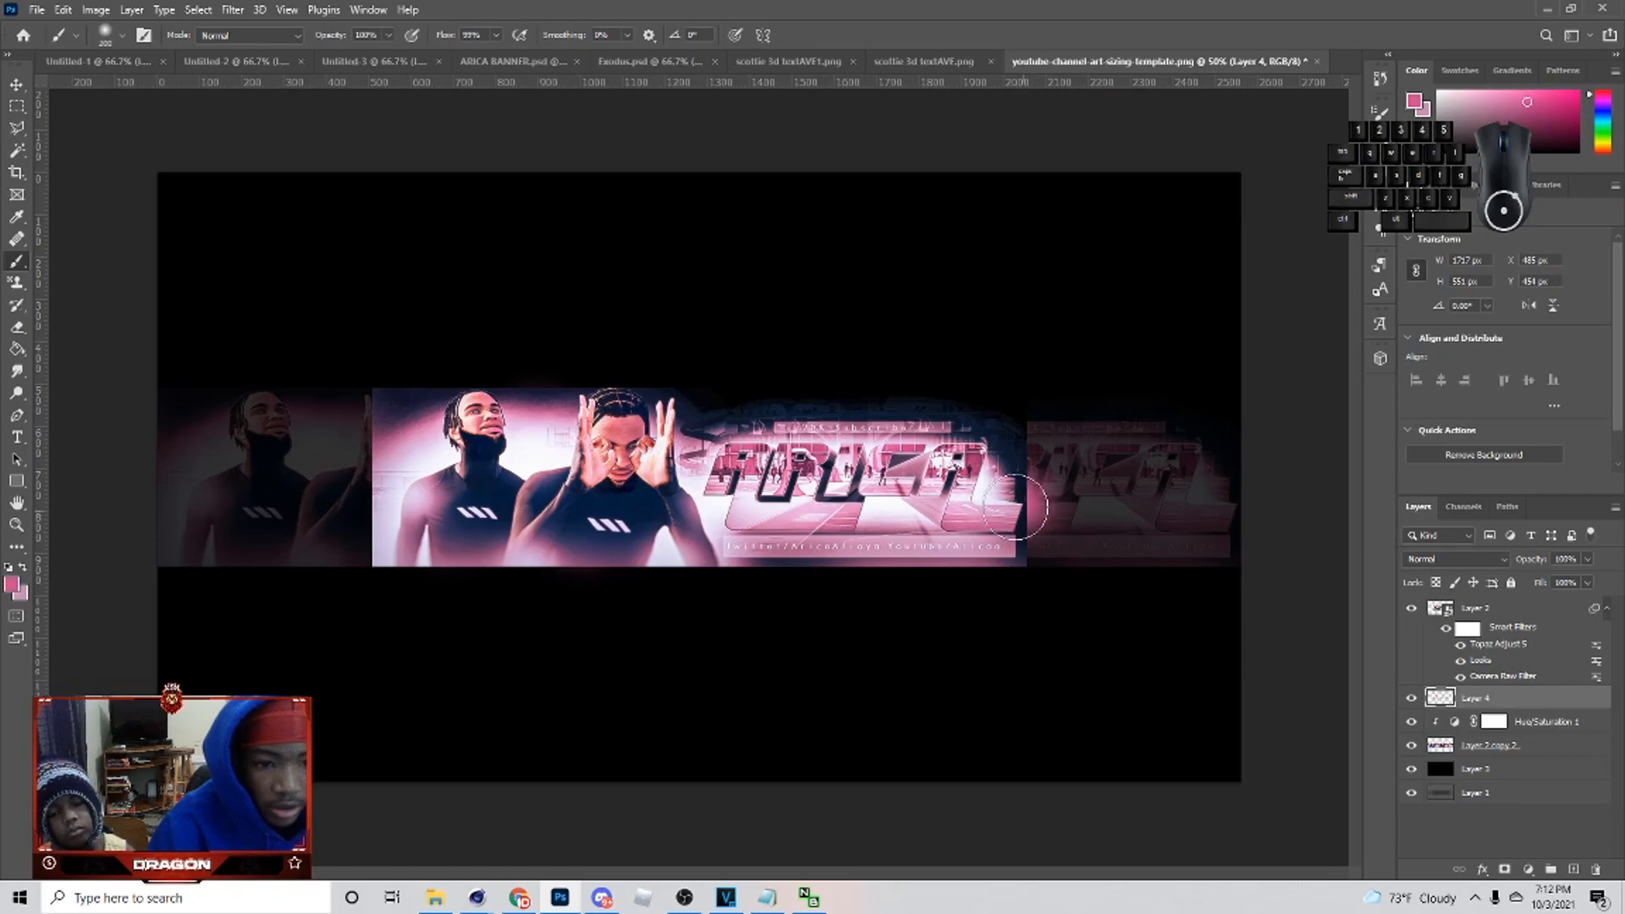
- Set the pink glow layer's blend mode to Screen and its opacity to 47%
{"action": "left_click", "coordinate": [1456, 559]}
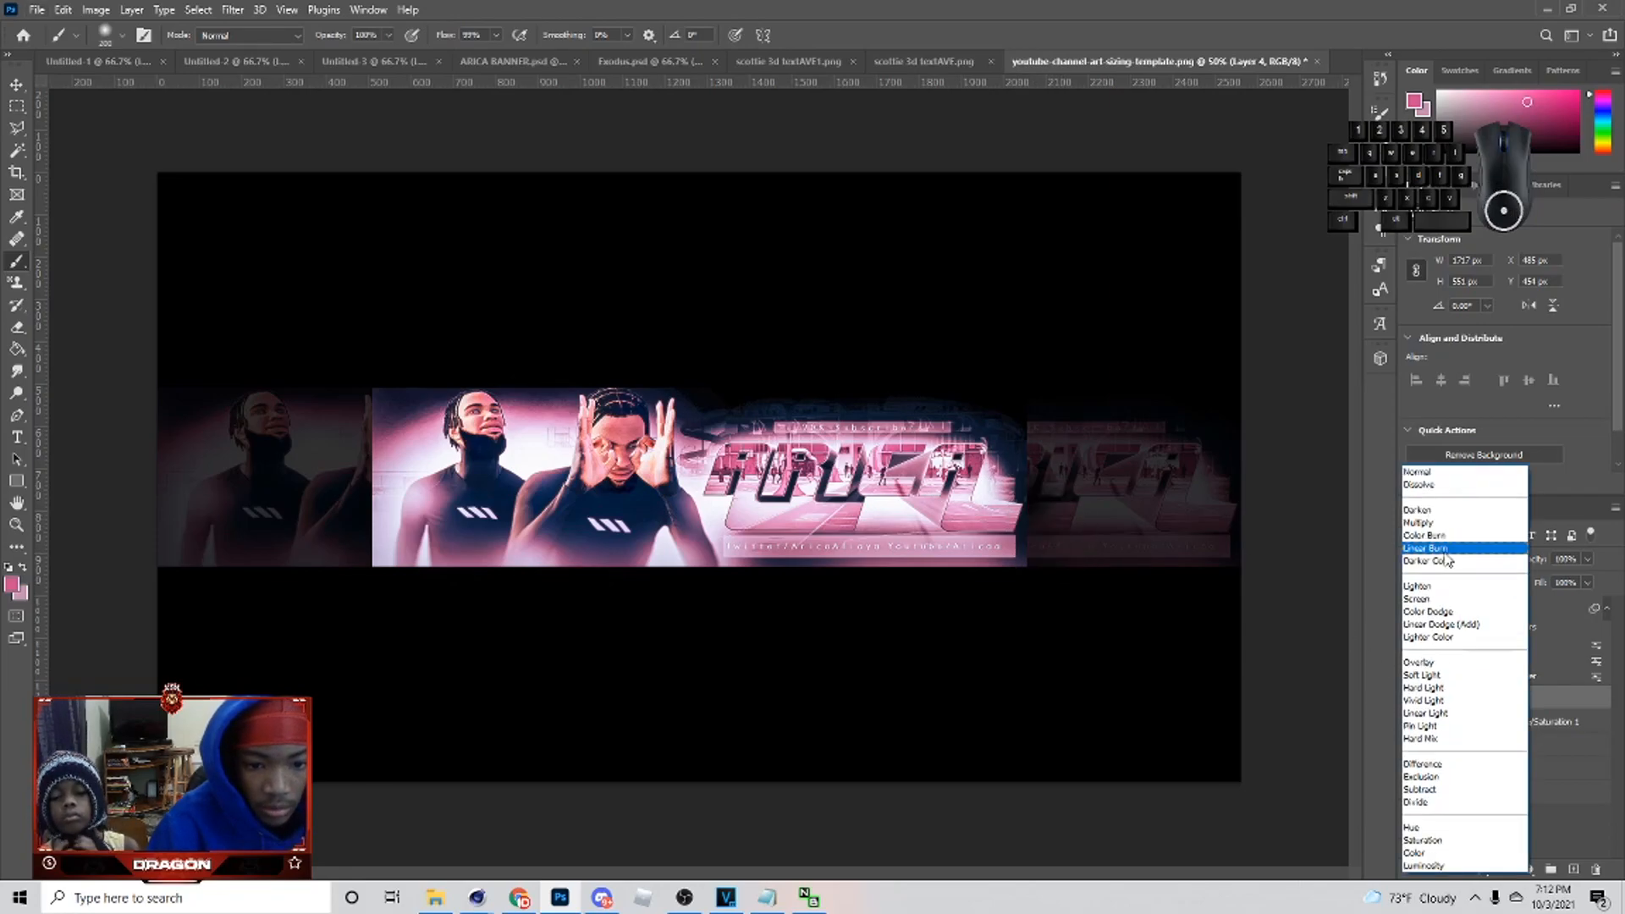
{"action": "left_click", "coordinate": [1493, 622]}
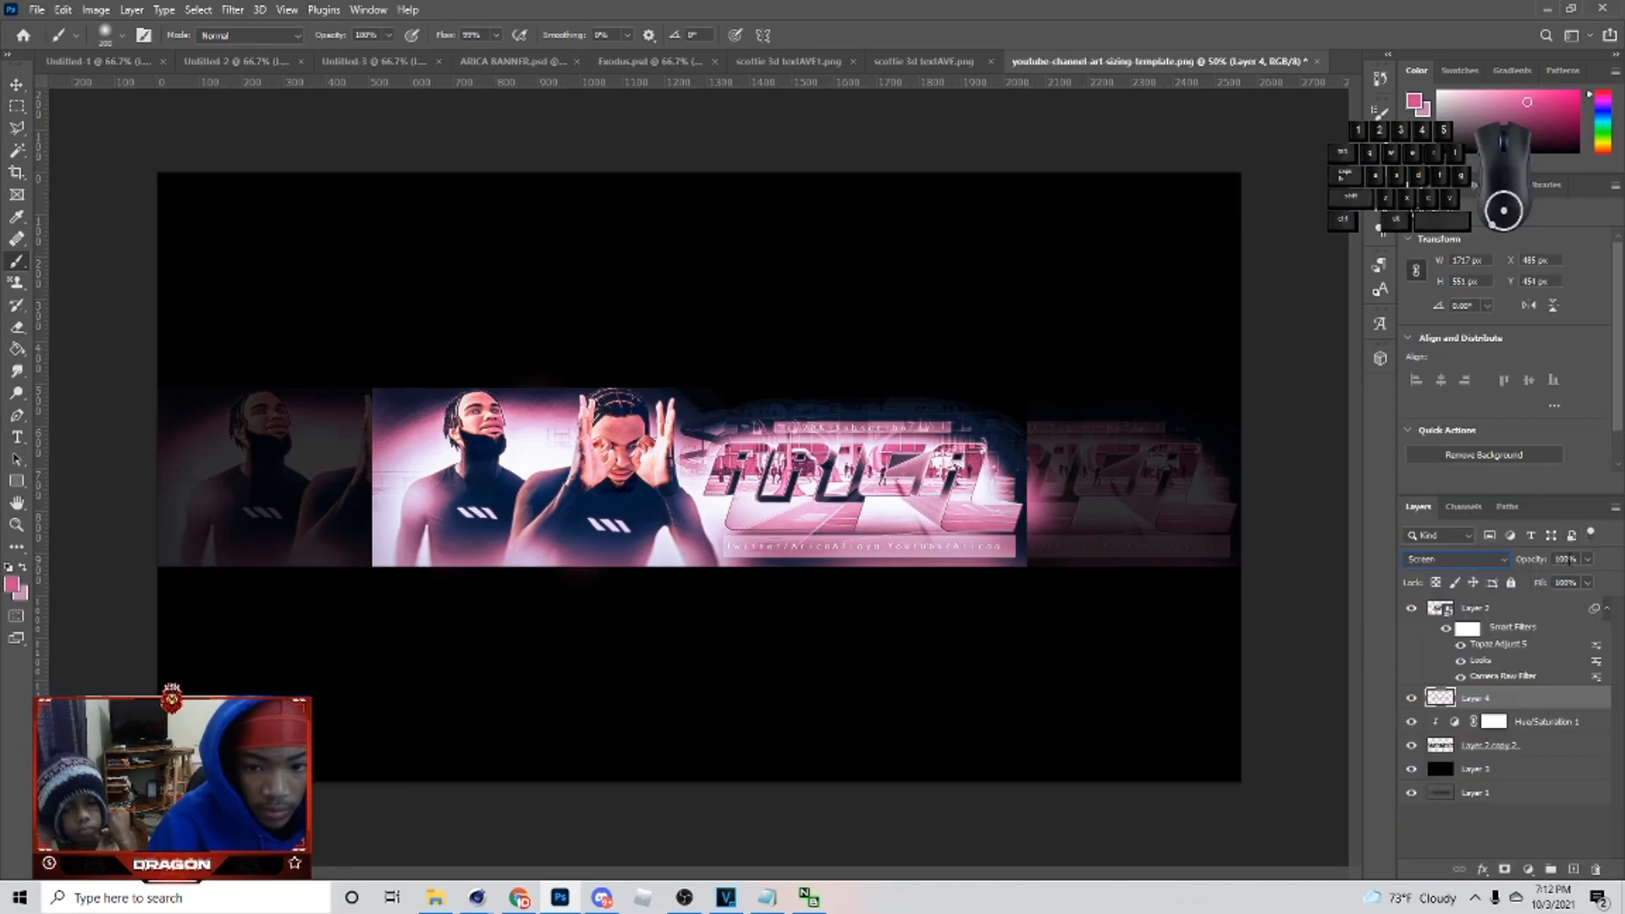
{"action": "left_click_drag", "start_coordinate": [1529, 578], "coordinate": [1536, 581]}
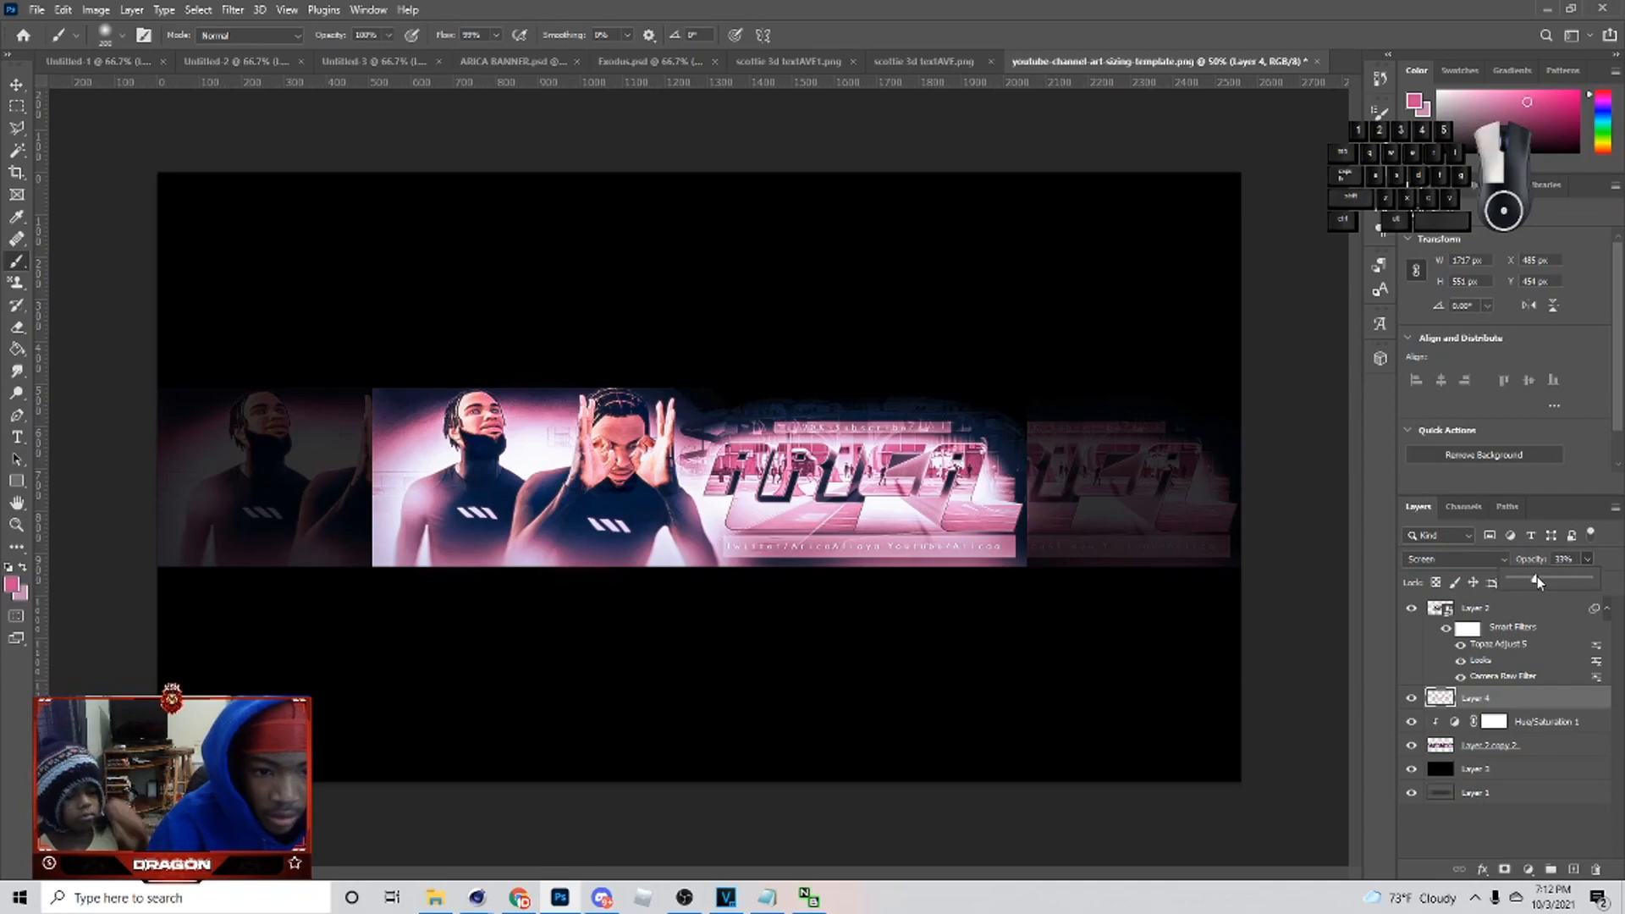
- Move the pink glow layer above Layer 2 and reduce its opacity to 8%
{"action": "left_click_drag", "start_coordinate": [1477, 698], "coordinate": [1507, 620]}
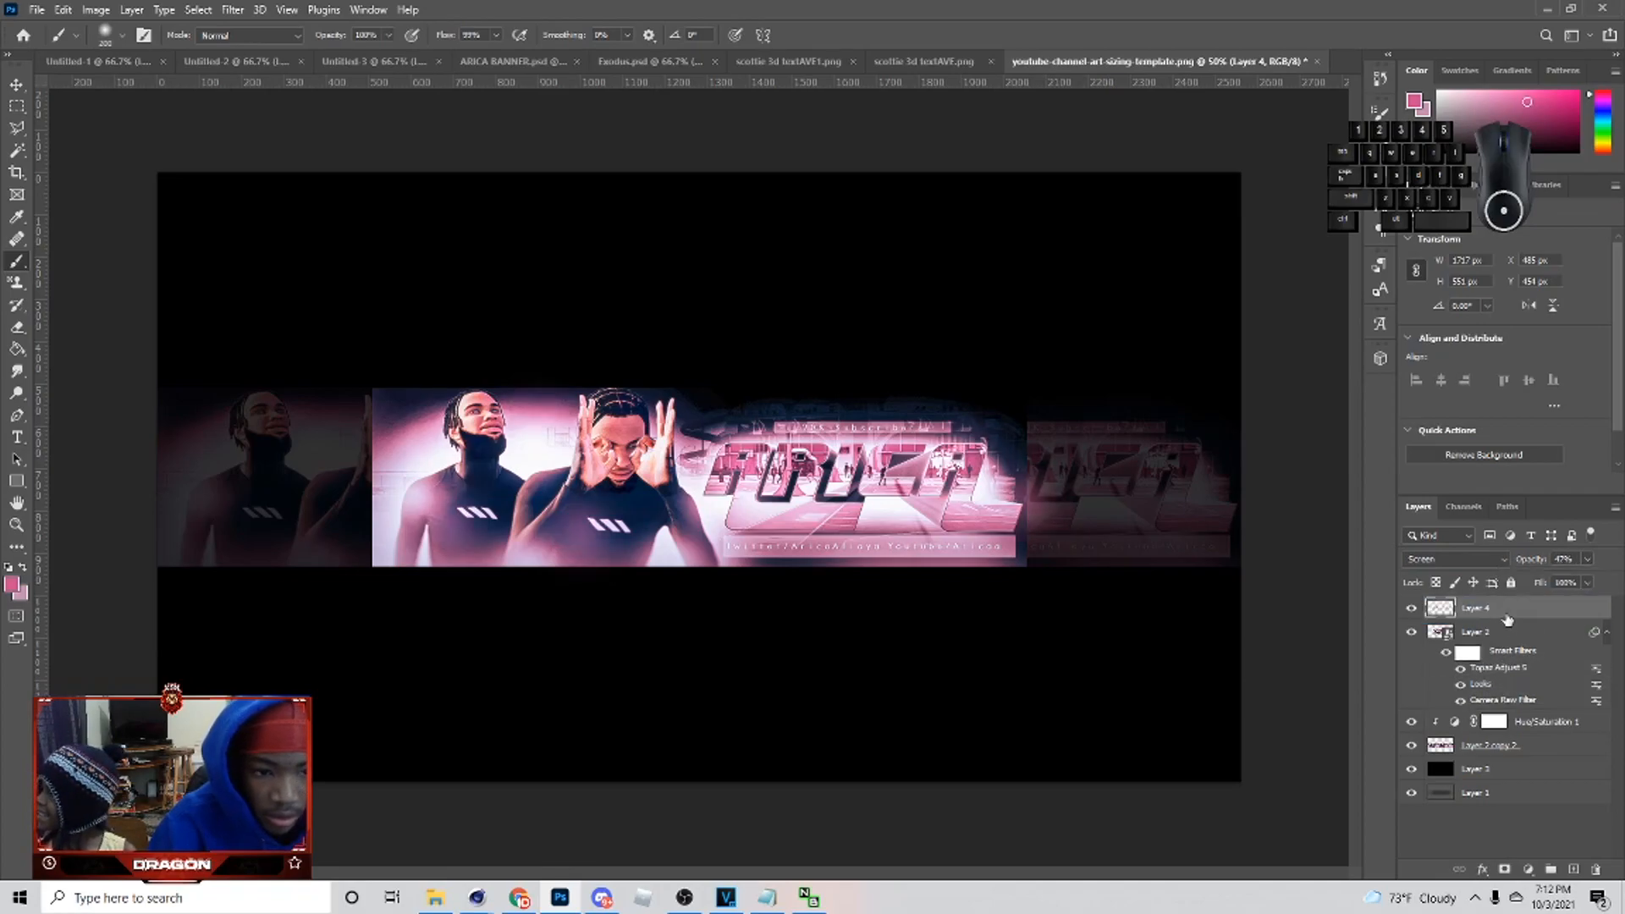
{"action": "left_click", "coordinate": [1587, 559]}
{"action": "left_click", "coordinate": [1551, 581]}
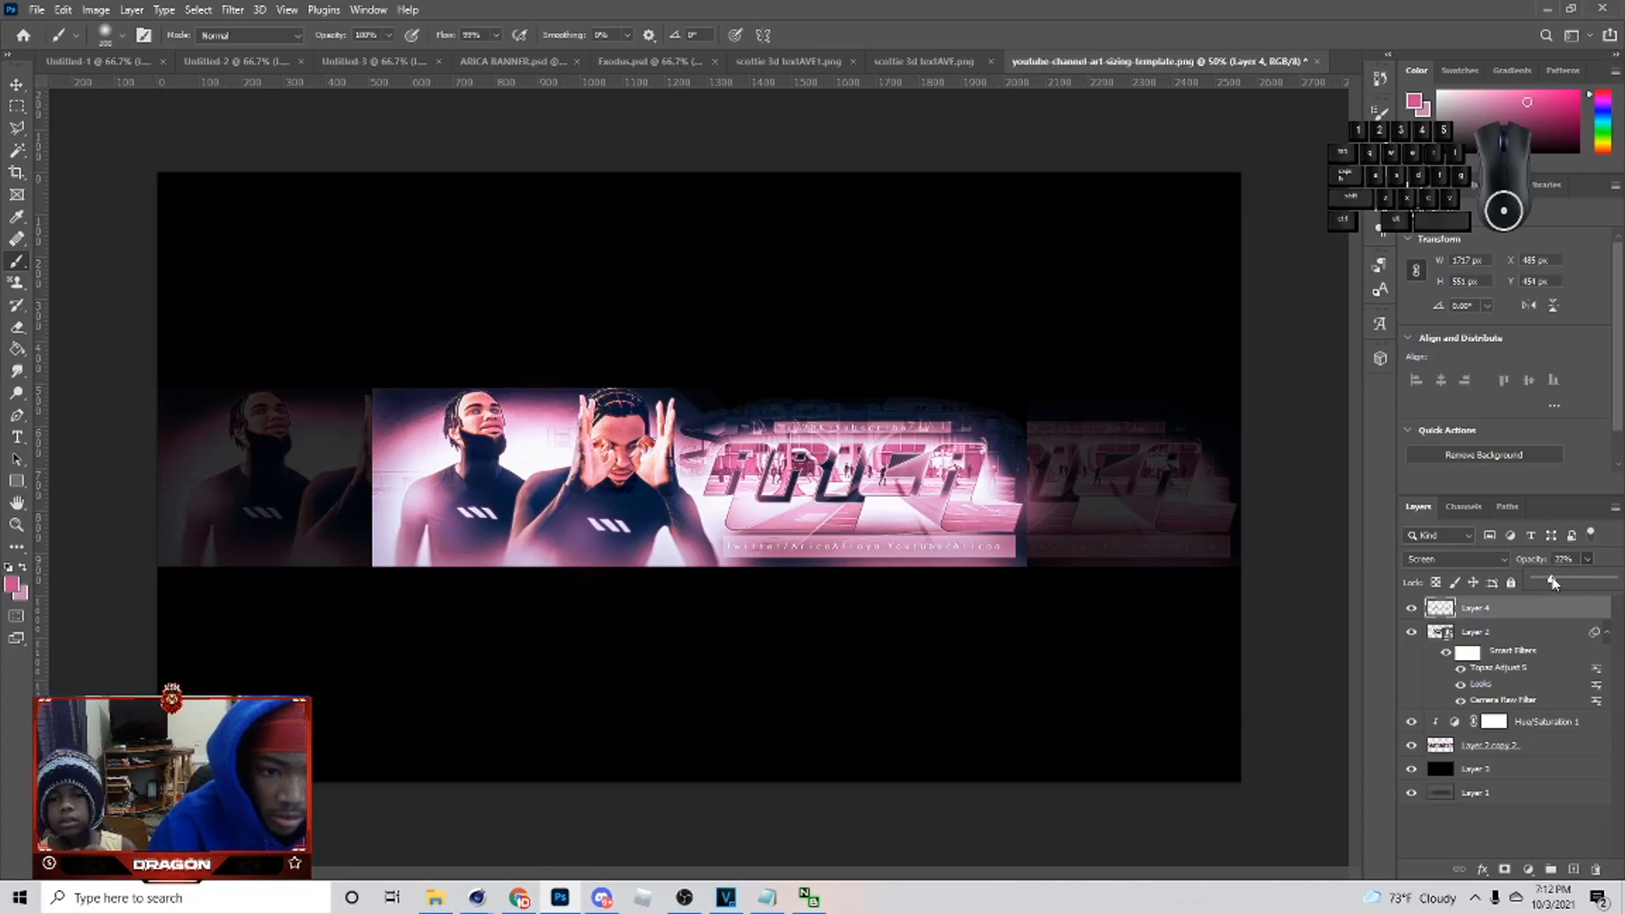
{"action": "left_click", "coordinate": [1558, 580]}
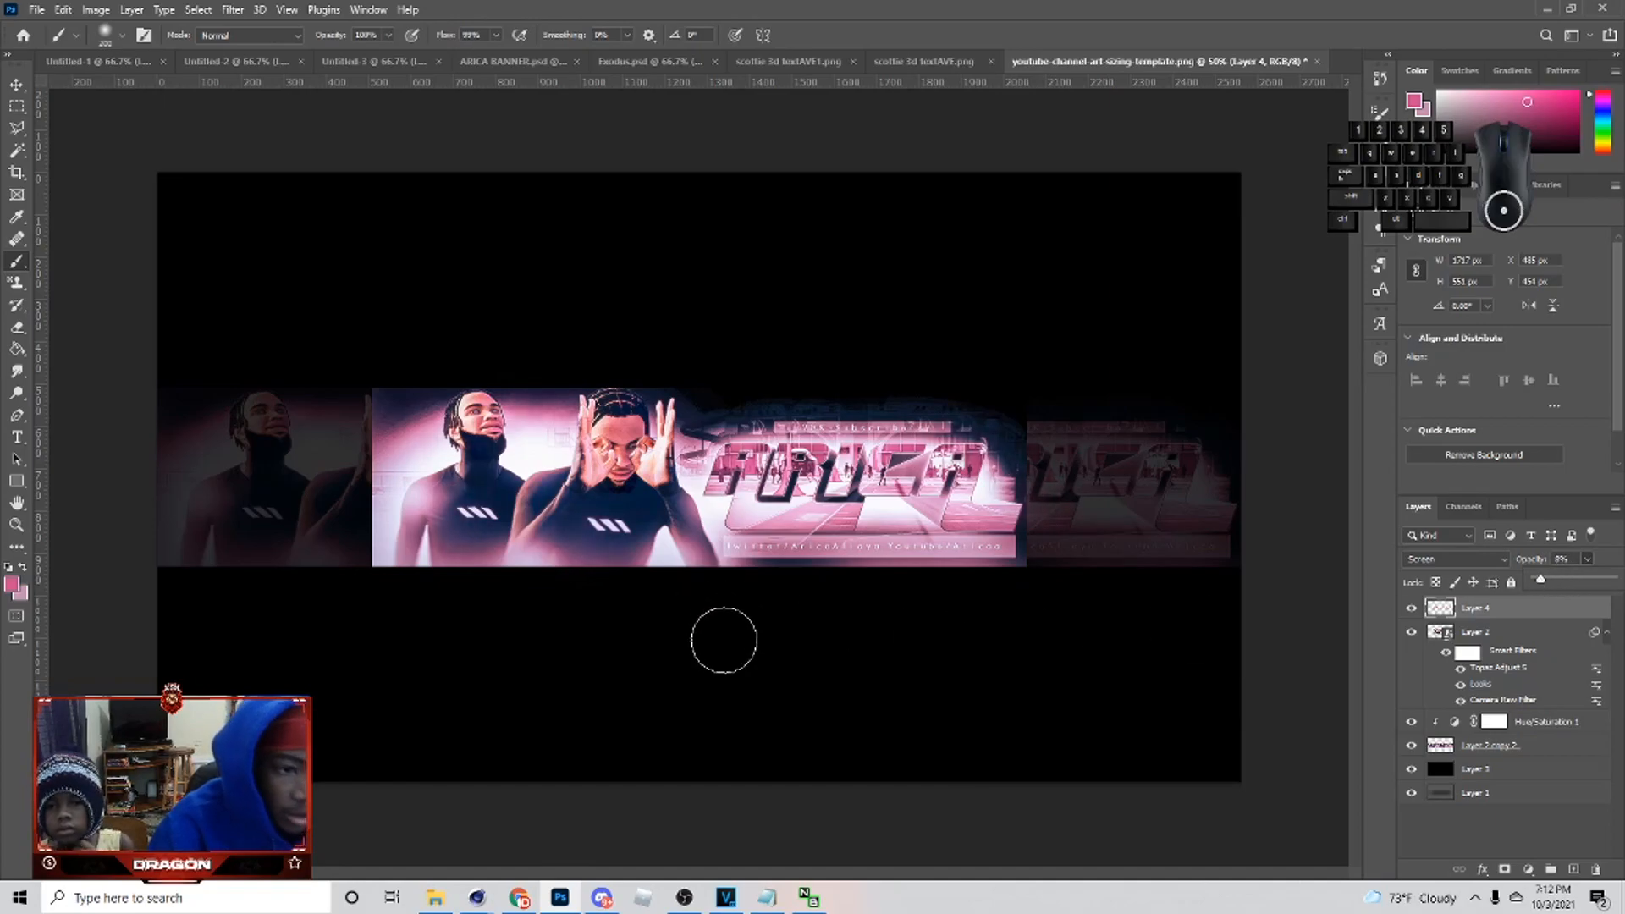
- Activate the Move tool and switch to the OBS window
{"action": "left_click", "coordinate": [15, 85]}
{"action": "left_click", "coordinate": [688, 900]}
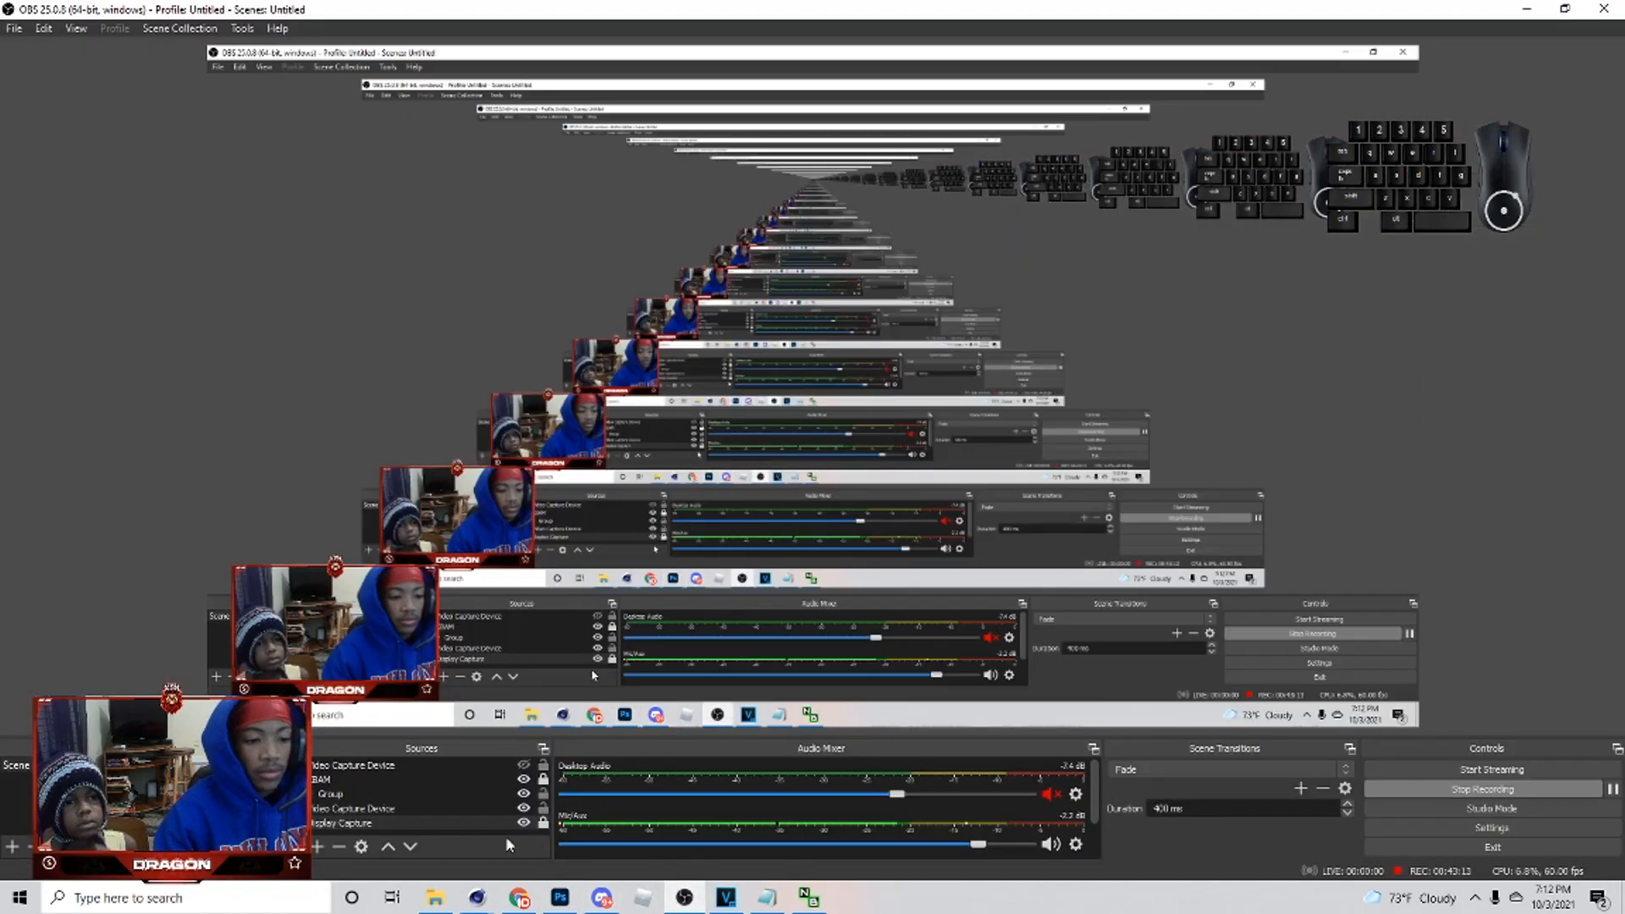